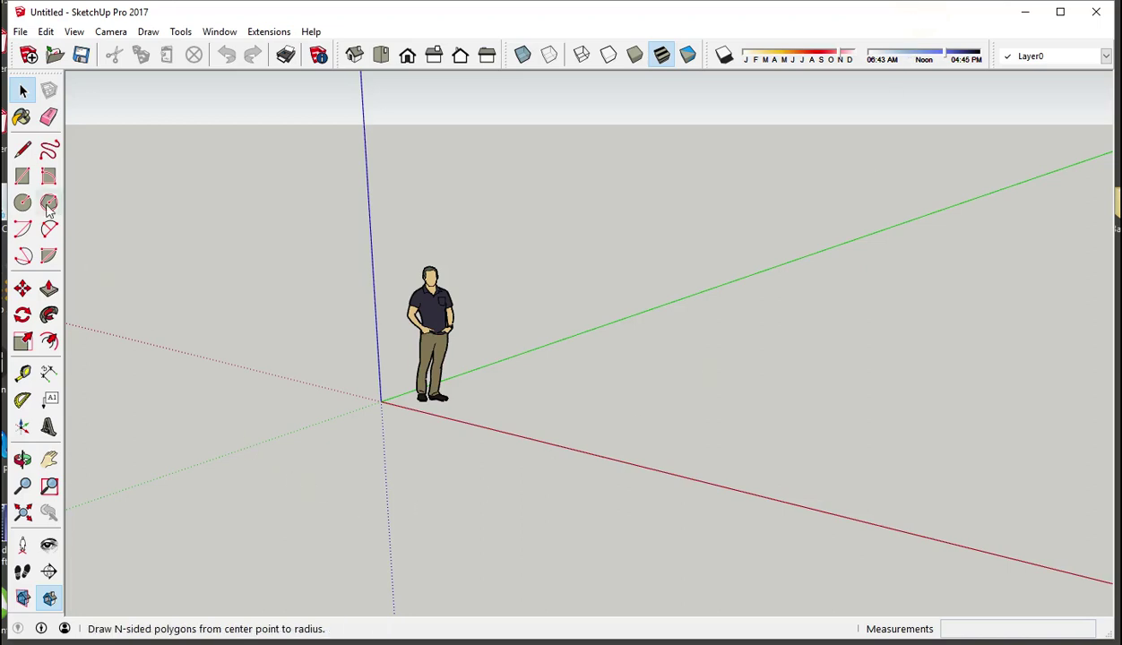
# Step: Draw a 3000 by 5600 mm floor rectangle on the ground plane
pyautogui.click(23, 178)
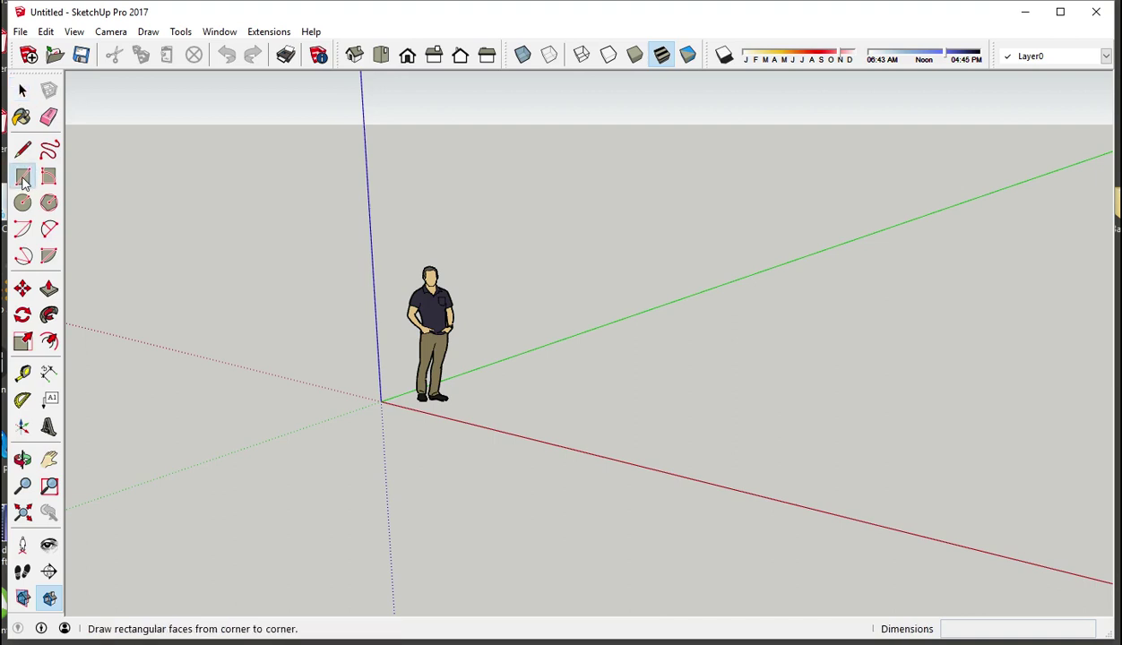
pyautogui.click(518, 389)
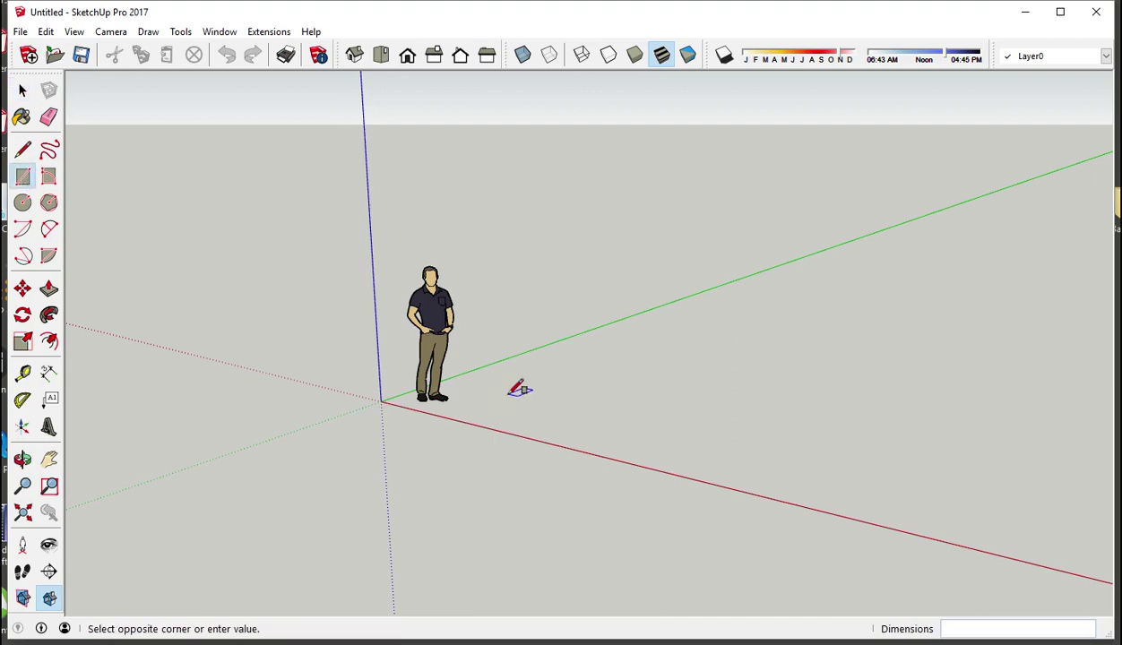
pyautogui.moveTo(973, 301)
pyautogui.mouseDown(button='middle')
pyautogui.moveTo(1015, 306)
pyautogui.moveTo(1037, 361)
pyautogui.moveTo(873, 415)
pyautogui.mouseUp(button='middle')
pyautogui.write('3000;5600')
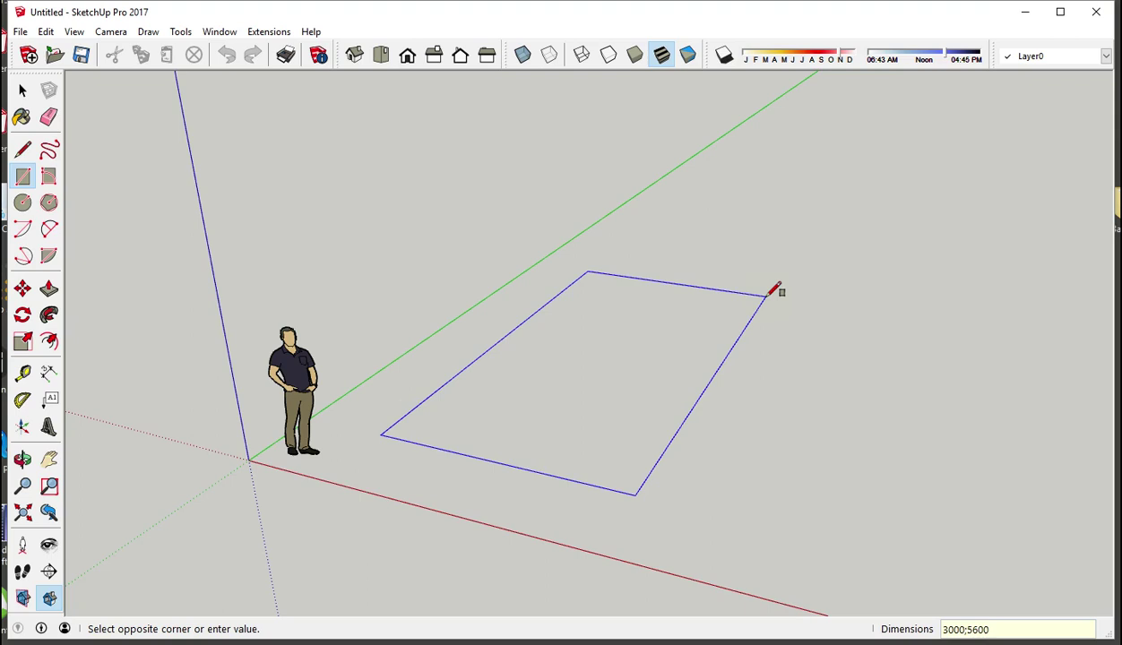
pyautogui.press('Return')
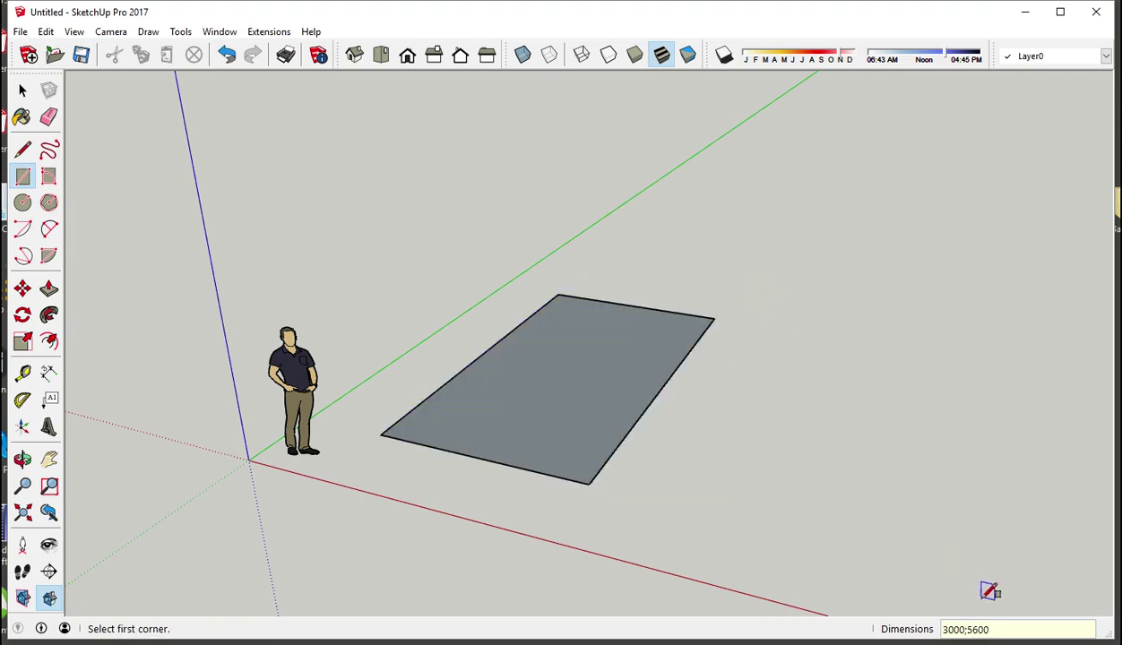
pyautogui.click(1001, 634)
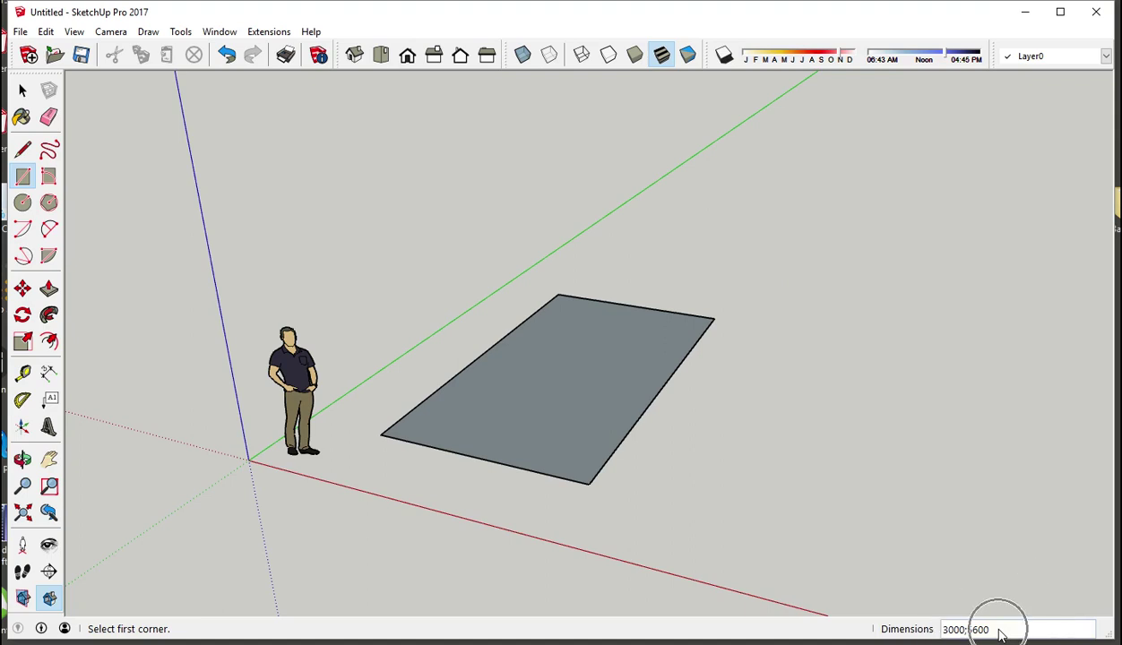
pyautogui.click(959, 637)
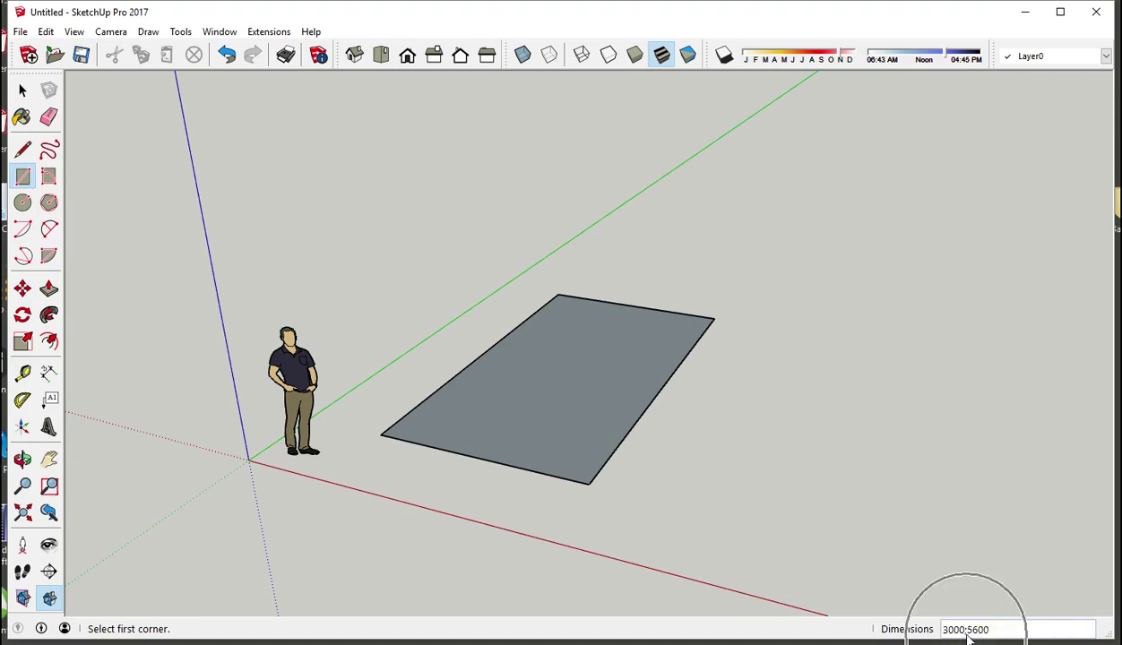
# Step: Dimension the rectangle's 3000mm front edge and 5600mm long edge
pyautogui.click(47, 377)
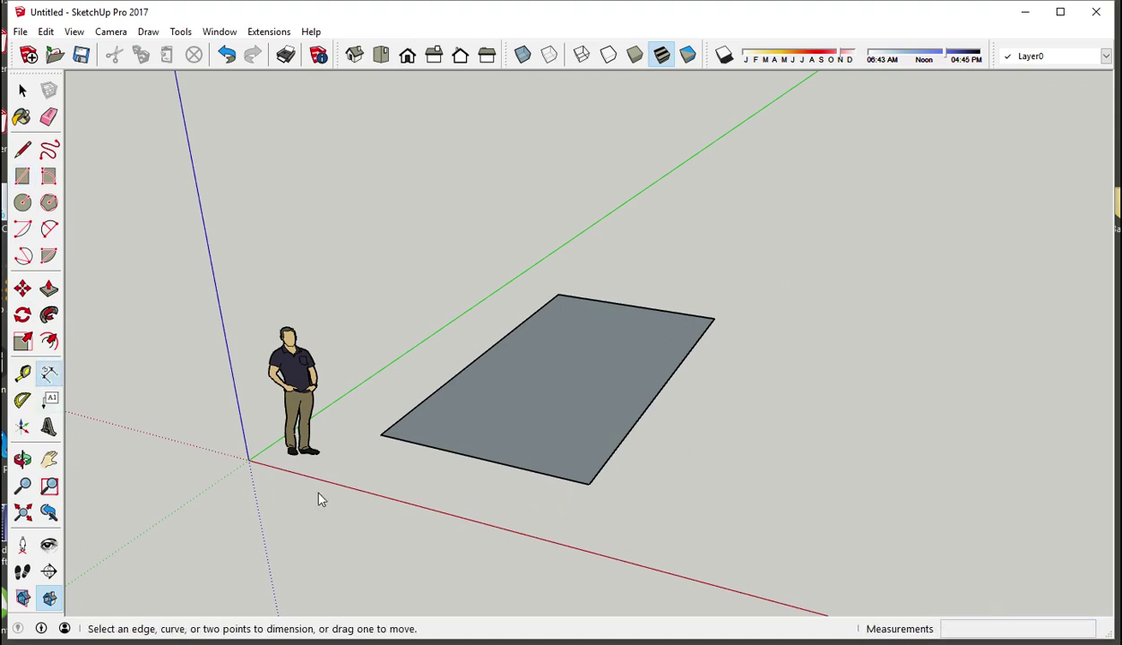
pyautogui.click(380, 436)
pyautogui.click(589, 485)
pyautogui.click(560, 506)
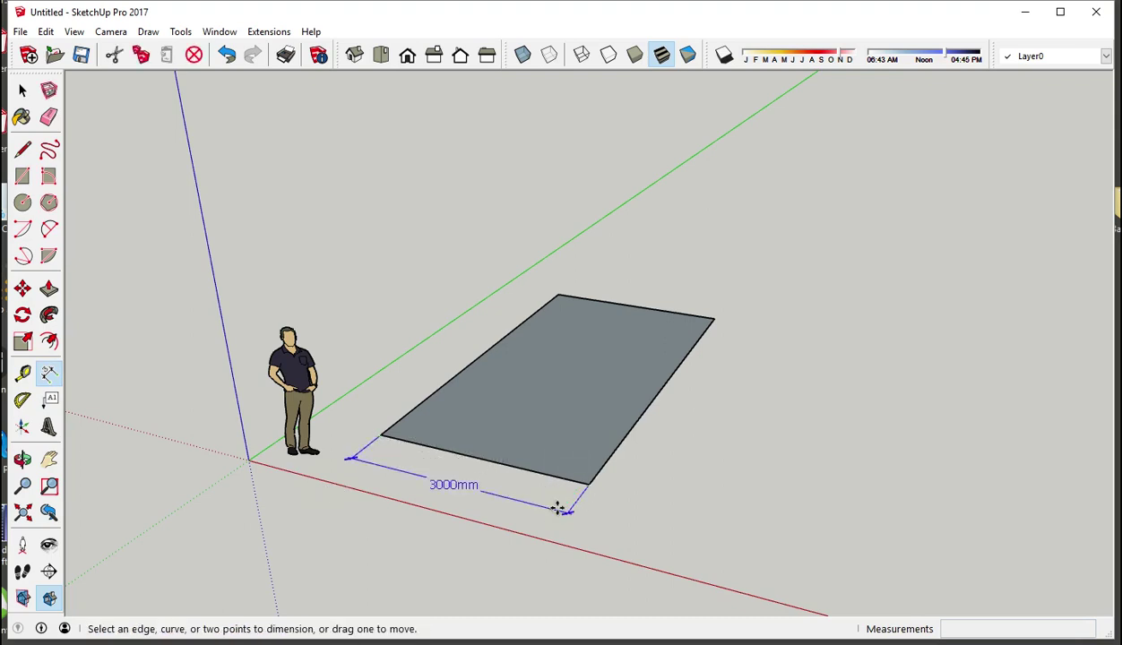
pyautogui.click(589, 485)
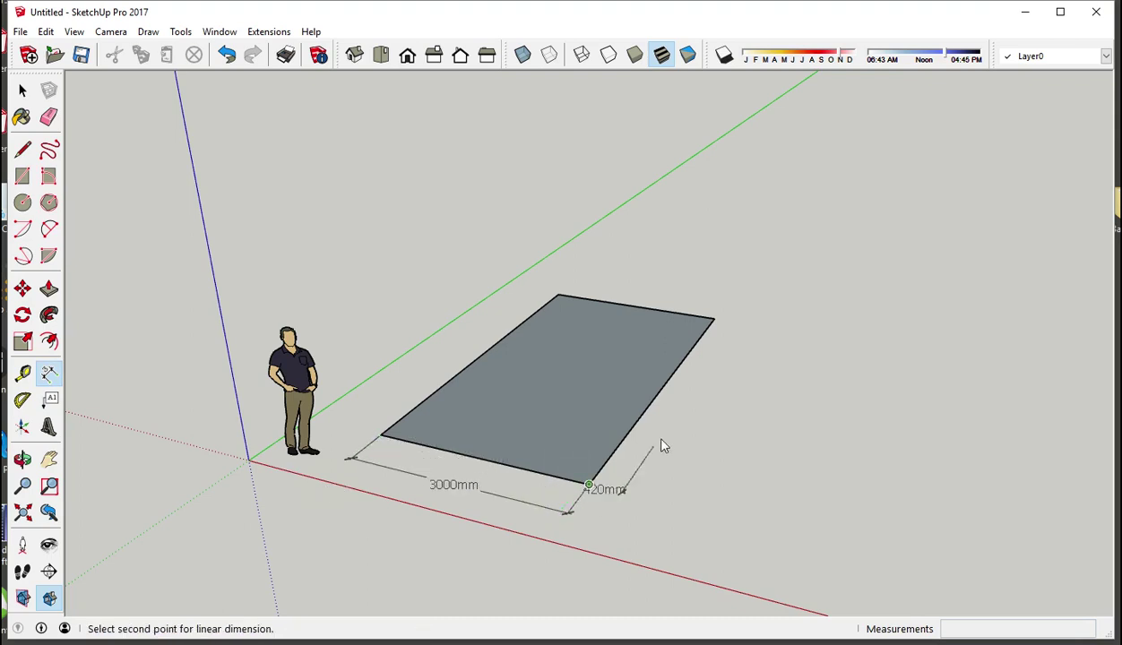
pyautogui.click(714, 320)
pyautogui.click(733, 444)
pyautogui.moveTo(733, 443)
pyautogui.mouseDown(button='middle')
pyautogui.moveTo(724, 531)
pyautogui.moveTo(649, 563)
pyautogui.moveTo(660, 552)
pyautogui.mouseUp(button='middle')
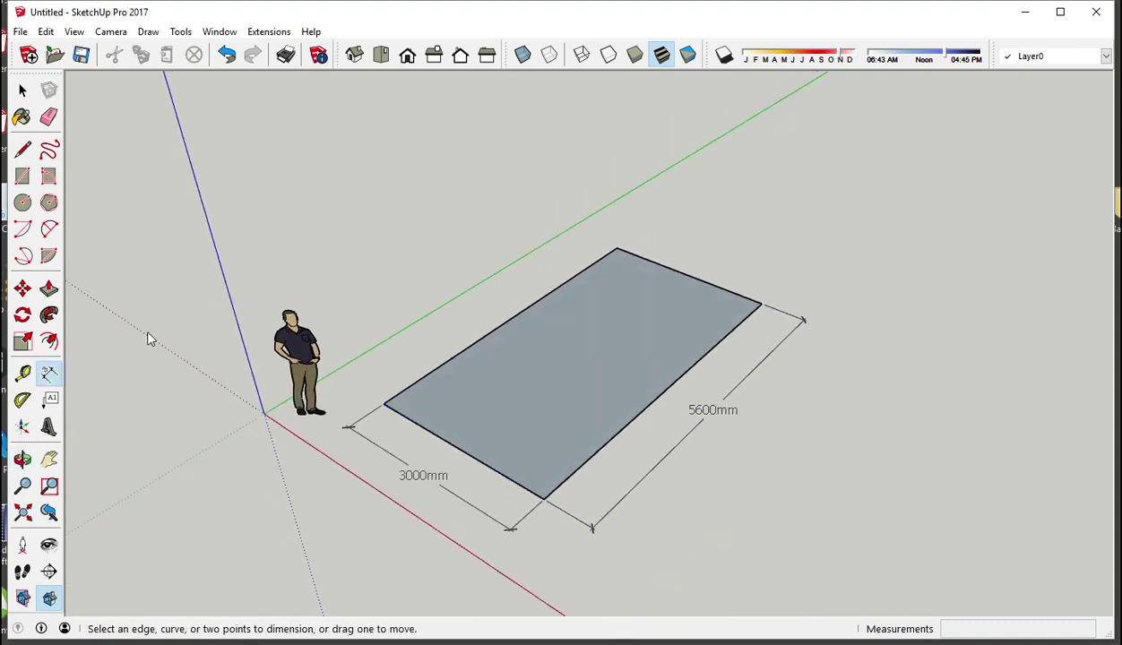
# Step: Push/pull the floor rectangle up to a 4800 mm tall box
pyautogui.click(49, 289)
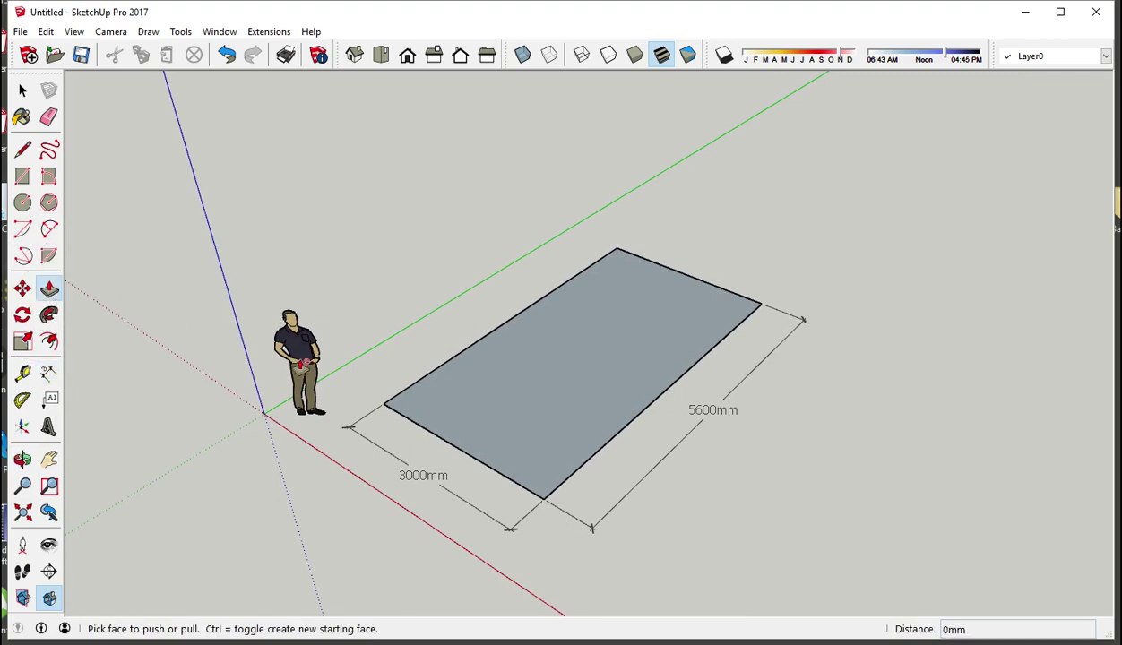
pyautogui.click(486, 417)
pyautogui.write('4800')
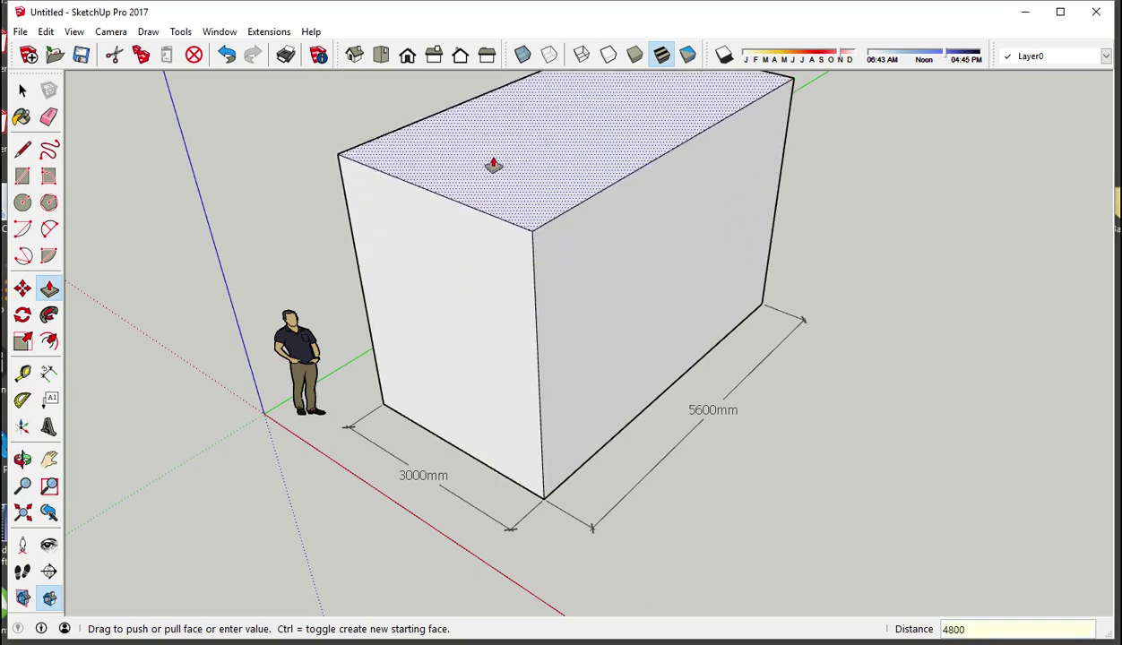
pyautogui.press('Return')
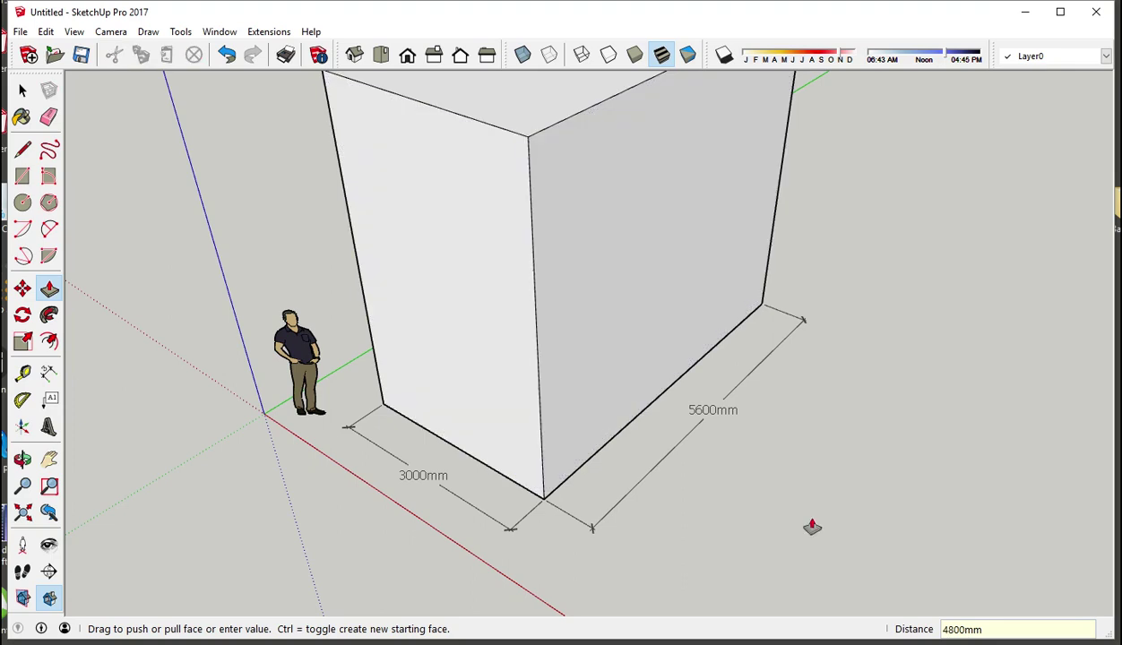
pyautogui.click(959, 632)
pyautogui.moveTo(859, 599); pyautogui.dragTo(769, 583, button='middle')
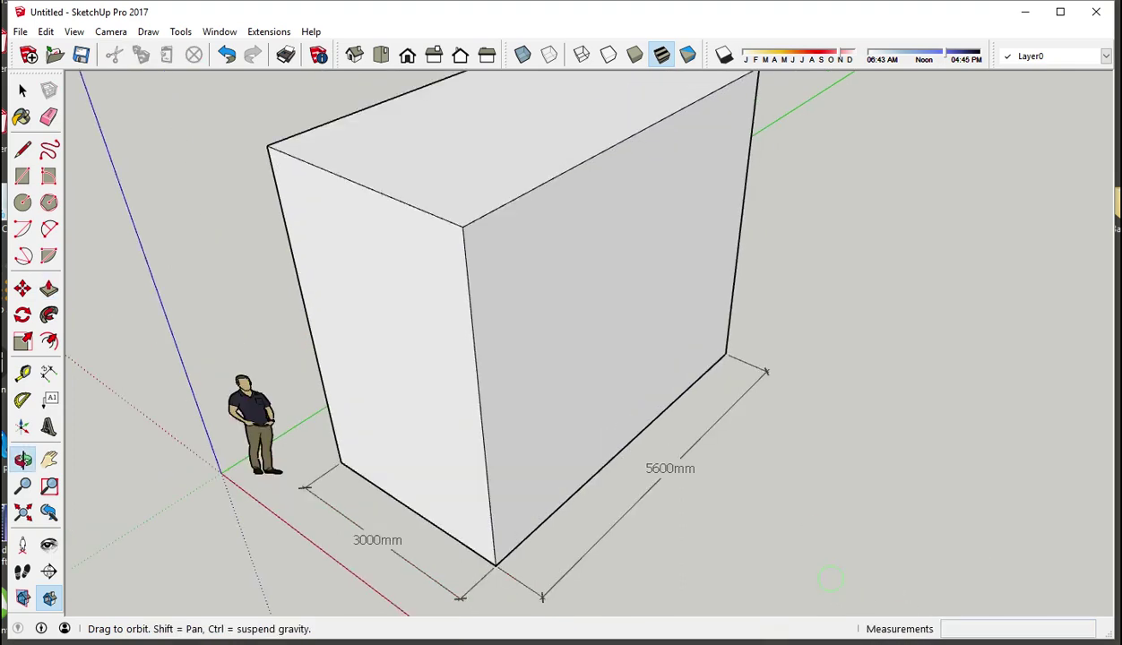
# Step: Add a 4800mm height dimension along the box's right vertical edge
pyautogui.click(48, 372)
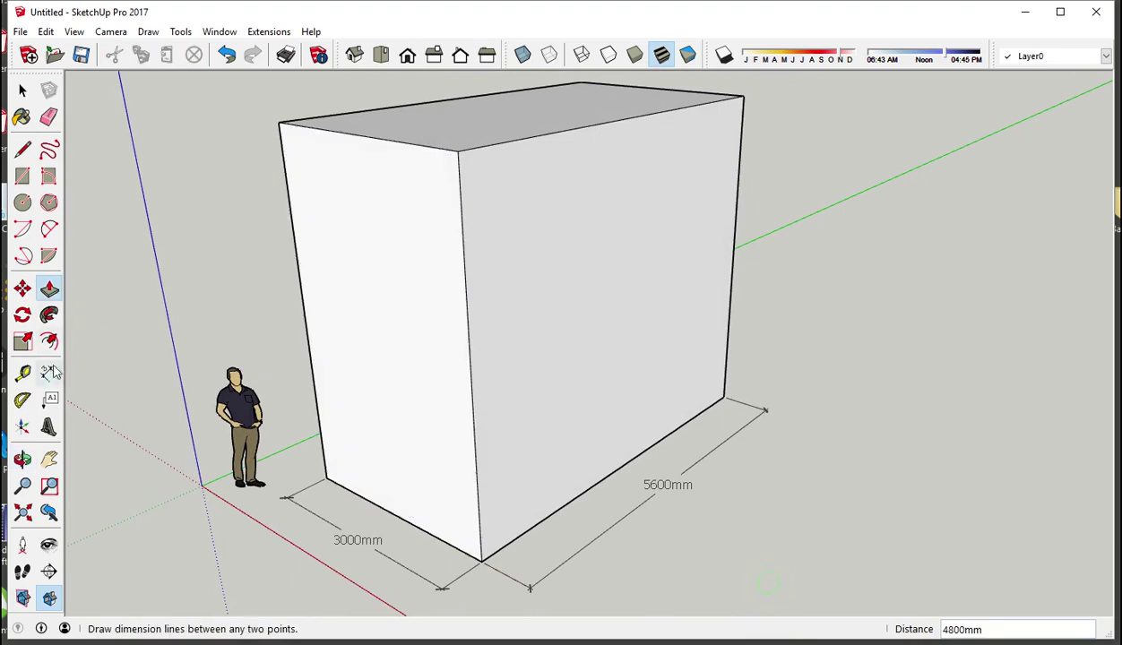
pyautogui.click(723, 397)
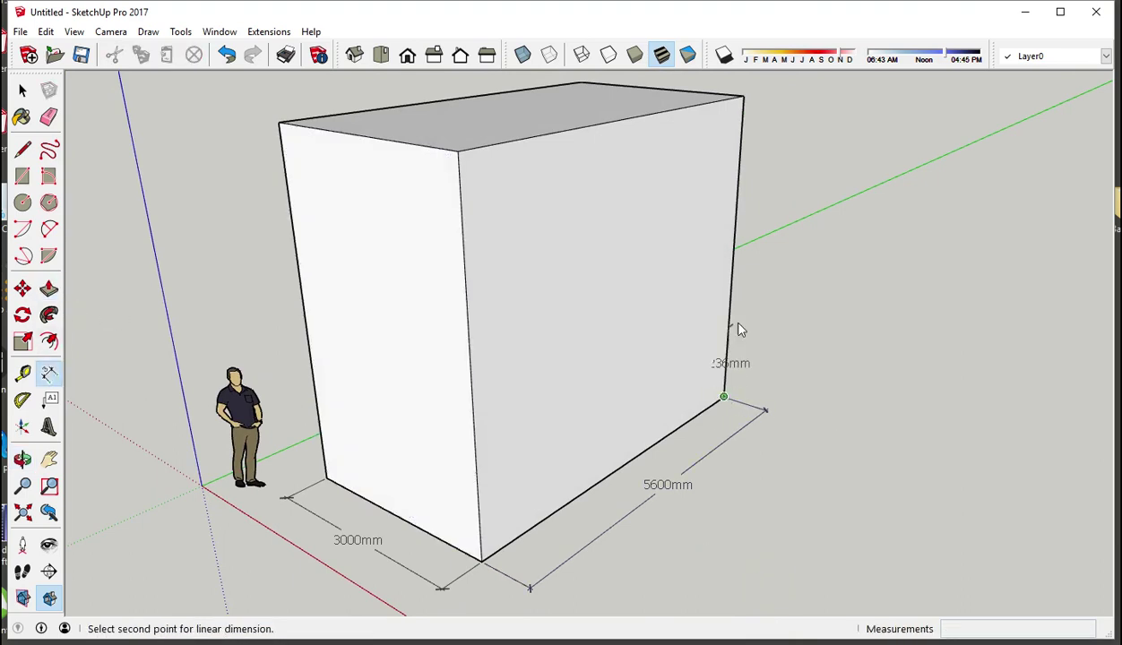
pyautogui.click(743, 96)
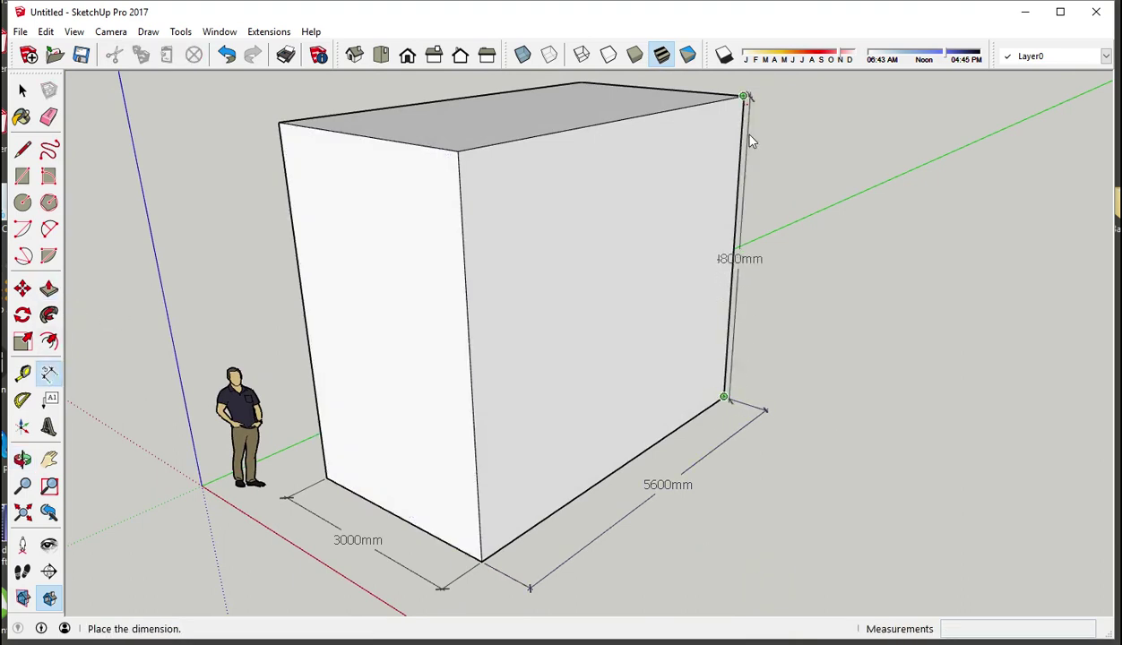
pyautogui.click(764, 413)
pyautogui.moveTo(769, 431)
pyautogui.mouseDown(button='middle')
pyautogui.moveTo(824, 492)
pyautogui.moveTo(341, 404)
pyautogui.moveTo(801, 454)
pyautogui.moveTo(909, 436)
pyautogui.moveTo(946, 420)
pyautogui.moveTo(954, 403)
pyautogui.moveTo(954, 453)
pyautogui.moveTo(966, 414)
pyautogui.moveTo(959, 441)
pyautogui.moveTo(957, 408)
pyautogui.moveTo(957, 428)
pyautogui.mouseUp(button='middle')
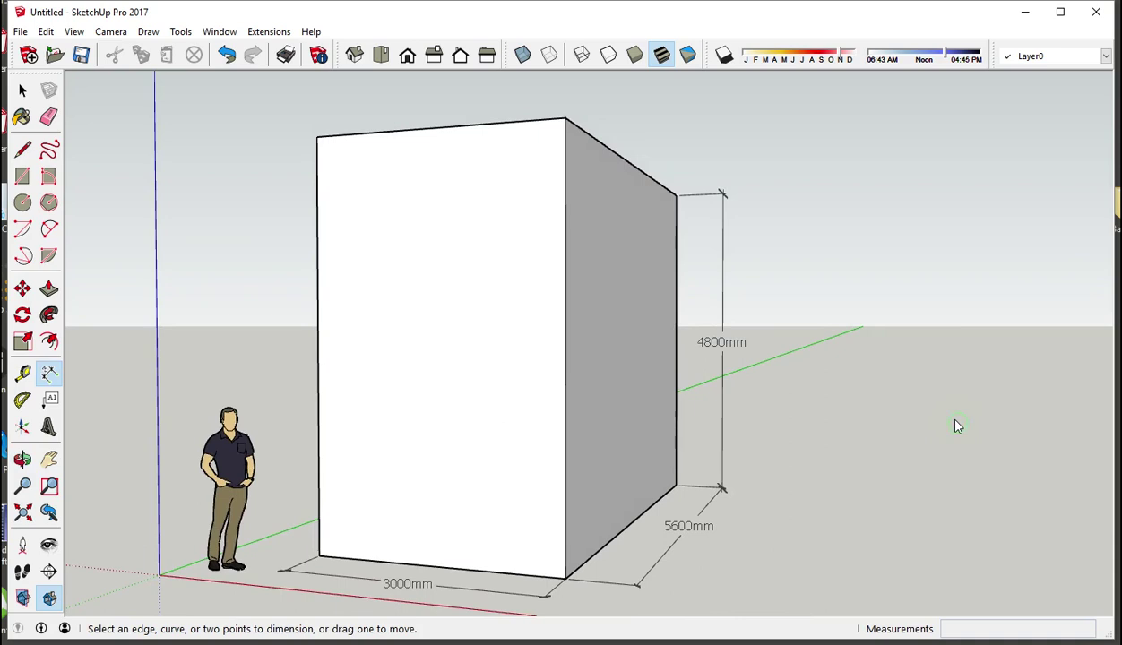
# Step: Draw a rectangle to the front face's golden-section point, then a square in its upper-right part
pyautogui.click(23, 177)
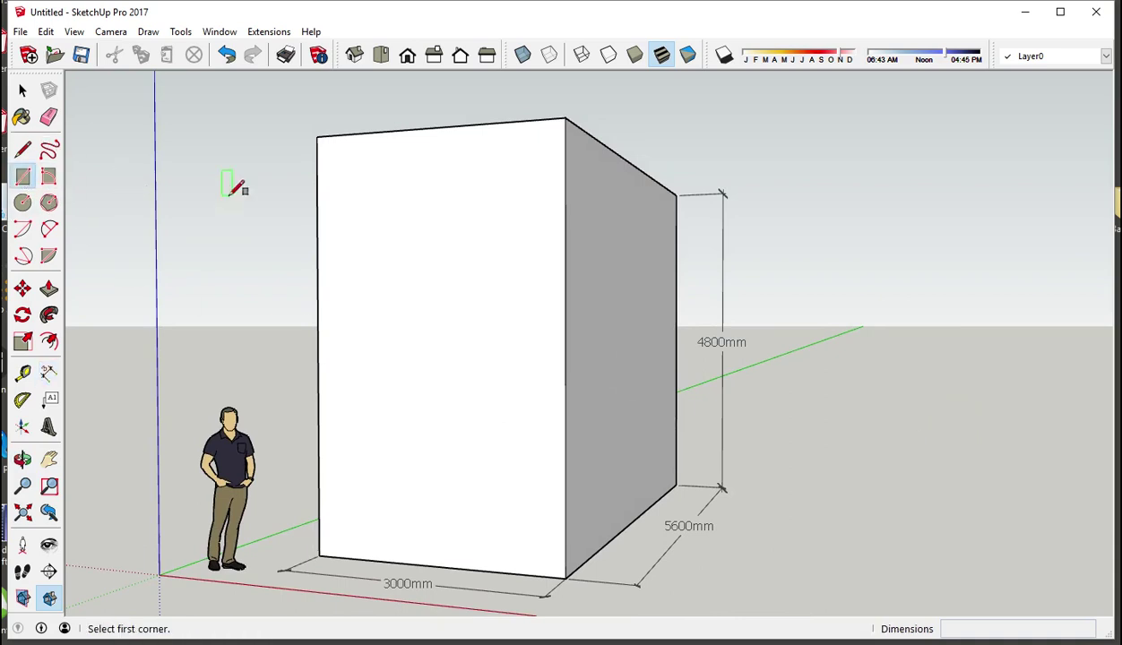
pyautogui.click(317, 136)
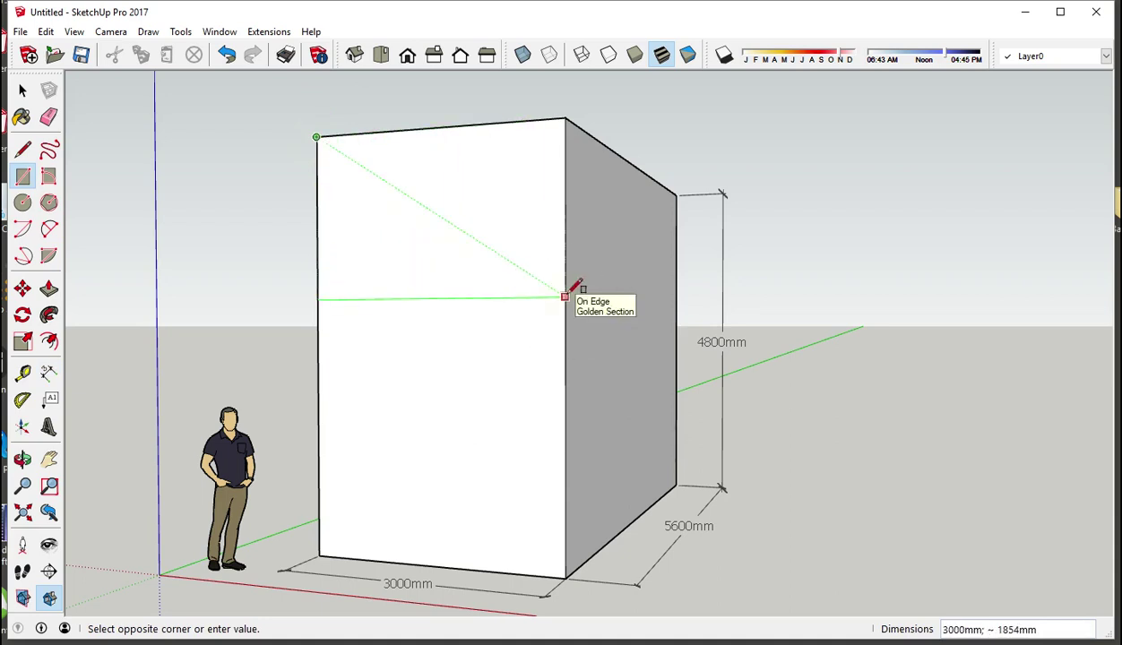
pyautogui.click(566, 296)
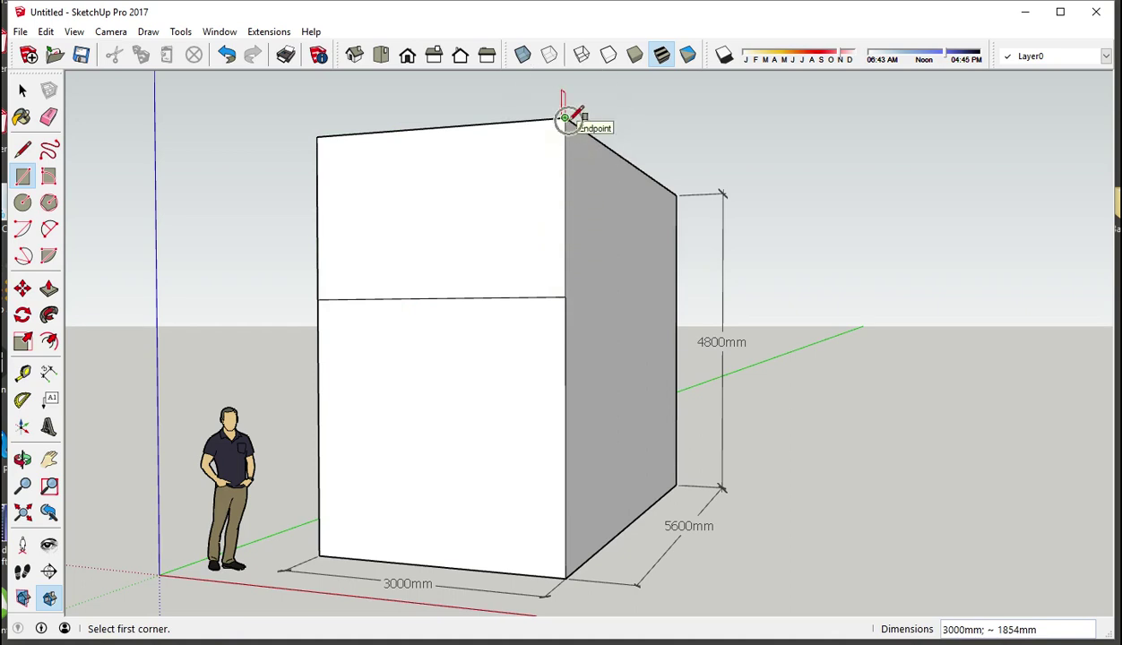
pyautogui.click(565, 117)
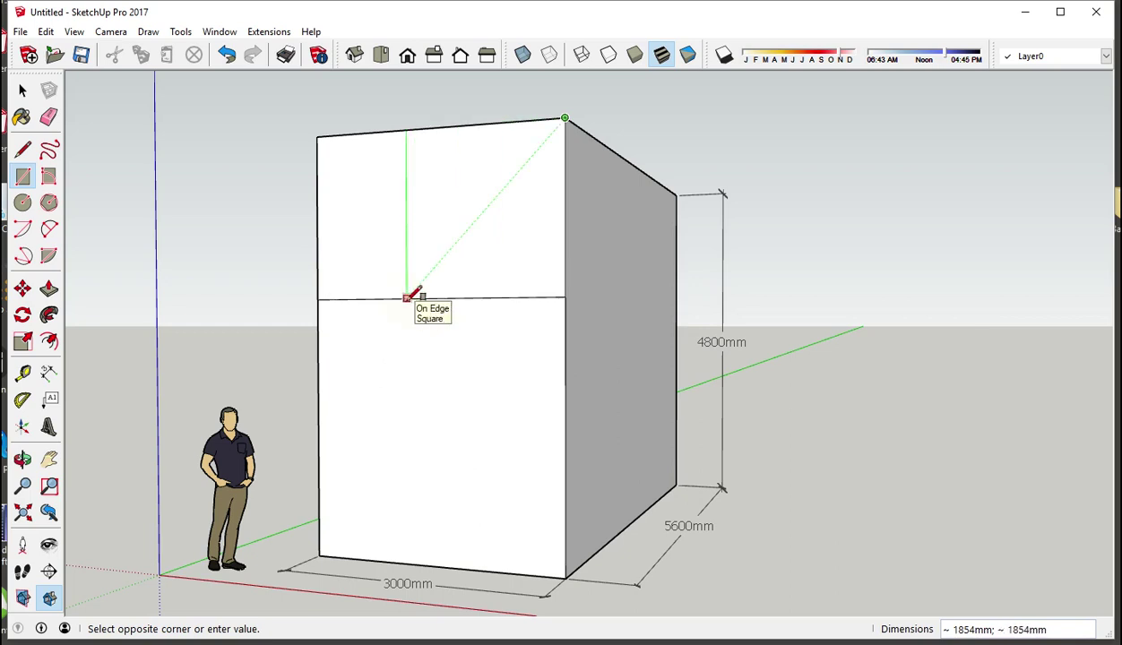
pyautogui.click(407, 298)
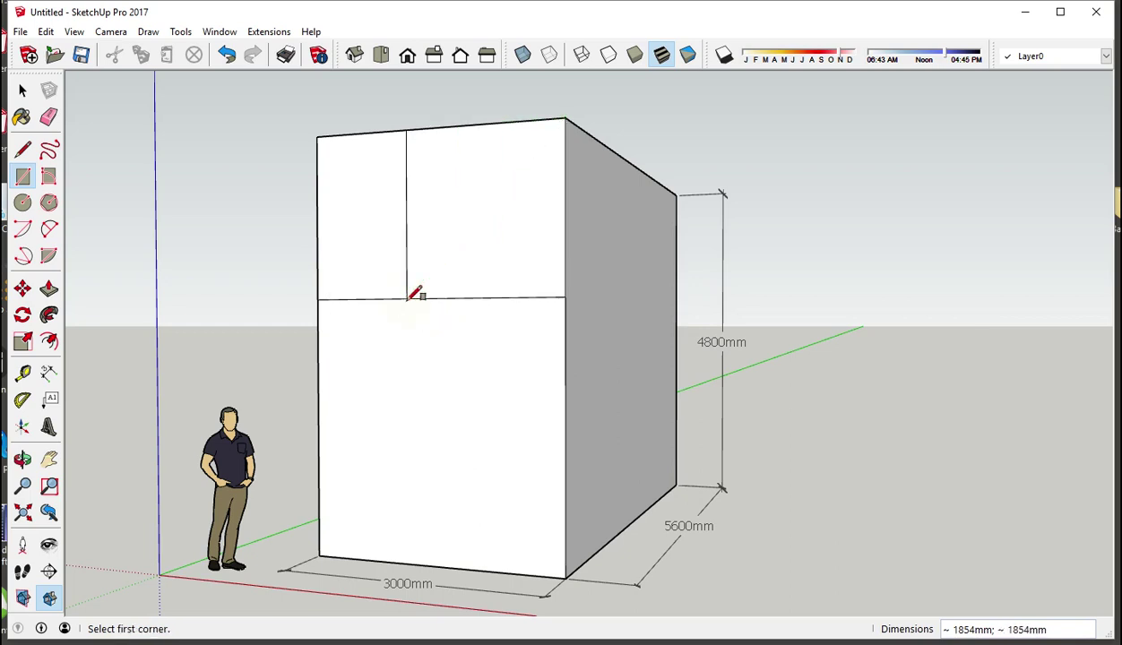
# Step: Draw a 24-sided quarter-circle arc centred on the line intersection, spanning the upper square
pyautogui.click(22, 230)
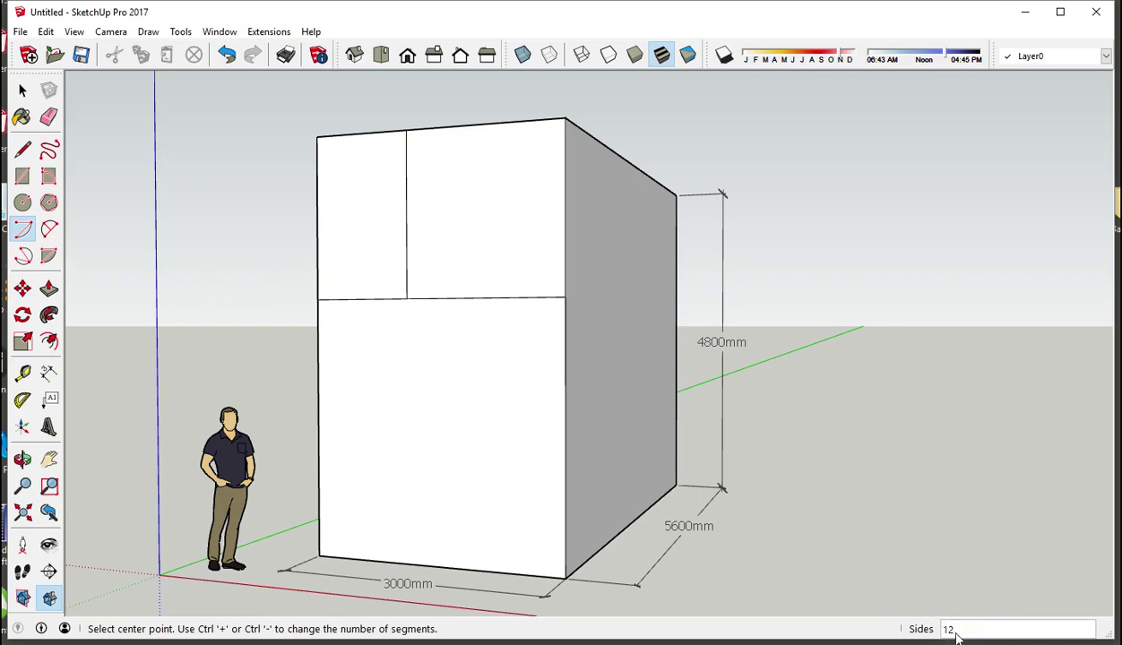
pyautogui.click(955, 634)
pyautogui.write('24')
pyautogui.click(957, 636)
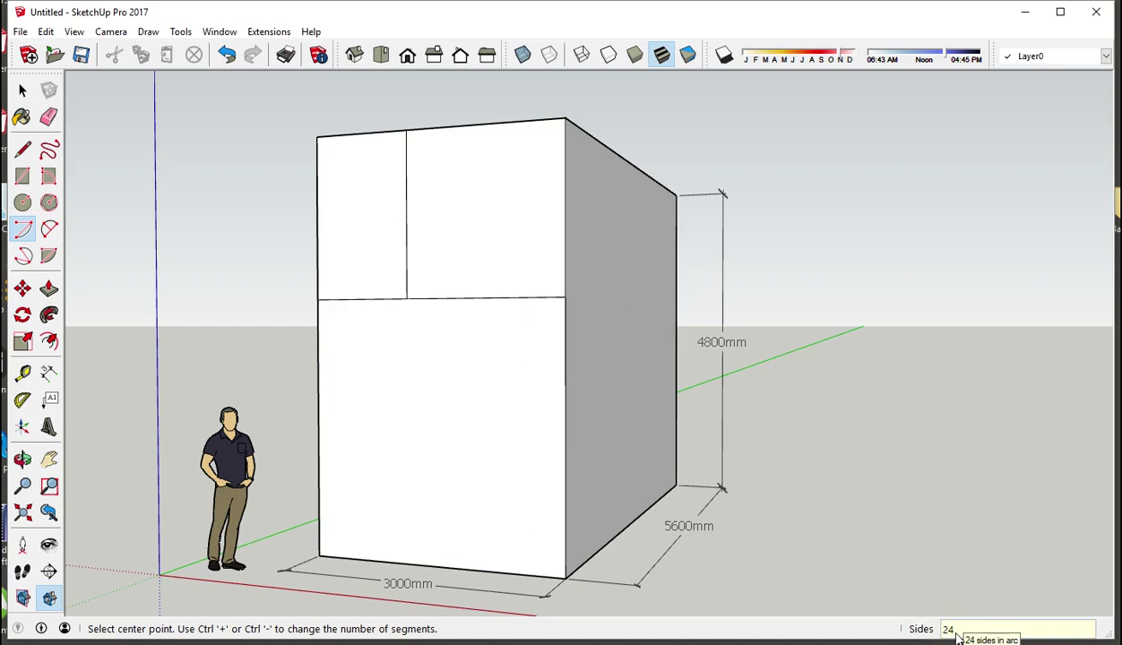
pyautogui.click(406, 297)
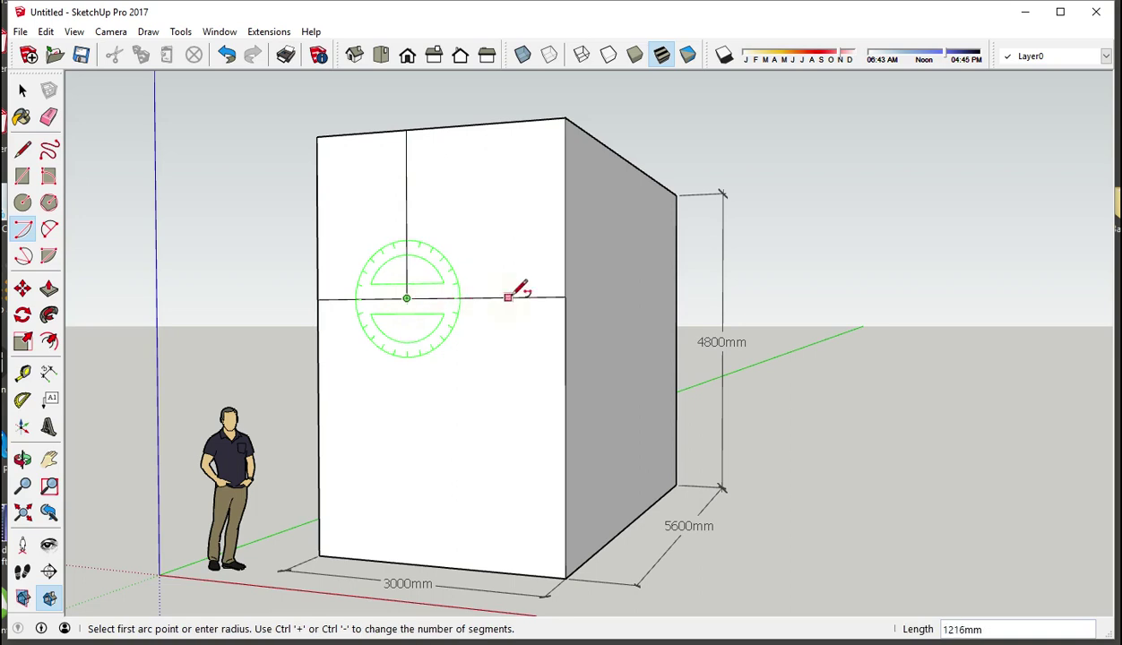
pyautogui.click(565, 296)
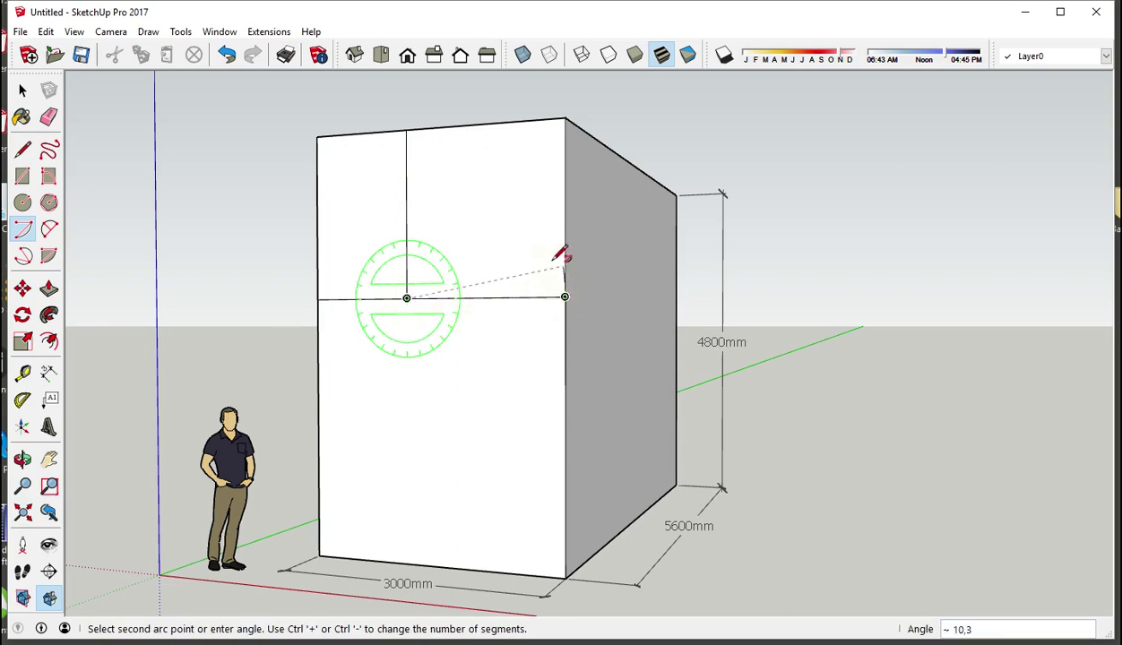
pyautogui.click(408, 130)
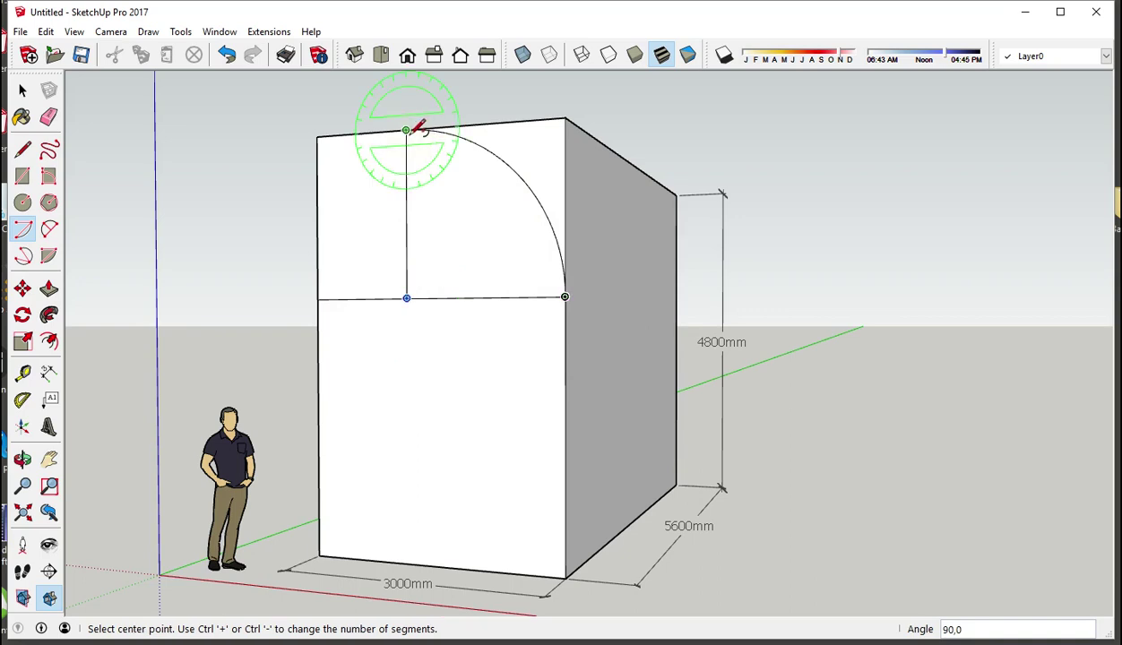
# Step: Draw a rectangle from the arc's top endpoint to the horizontal line's golden section
pyautogui.click(30, 183)
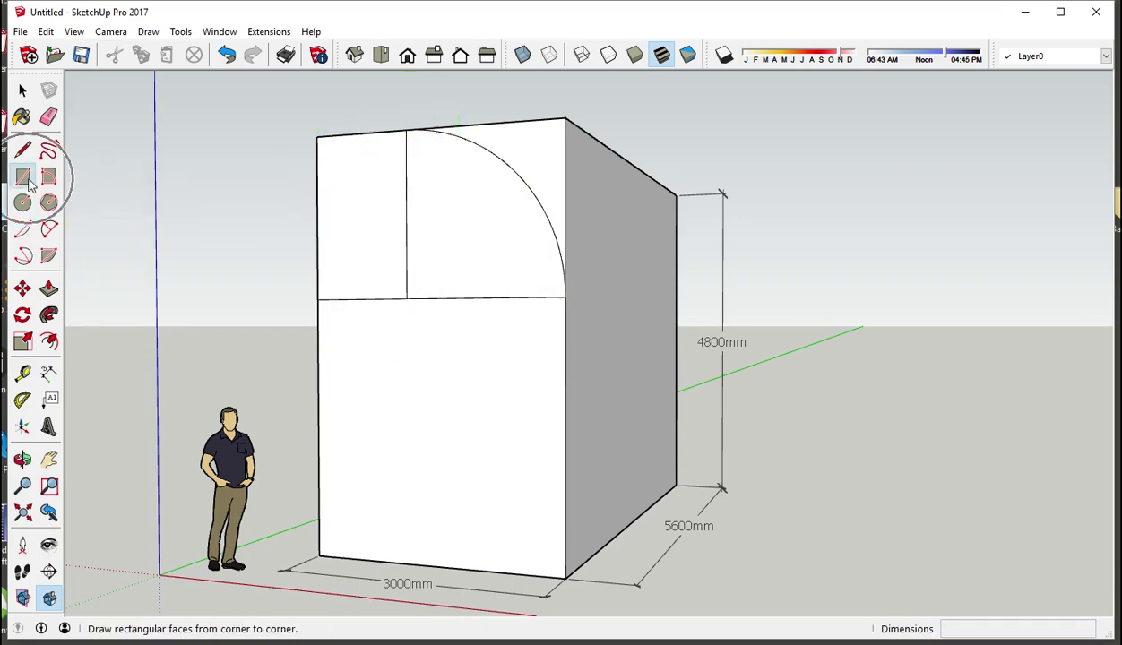
pyautogui.click(406, 131)
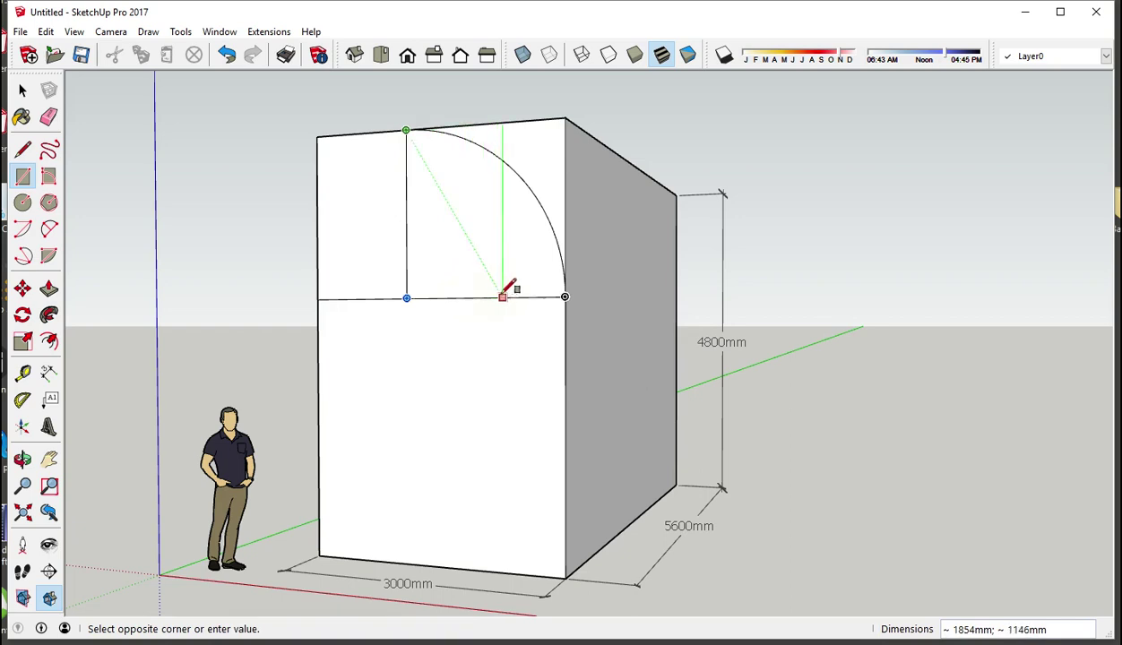
pyautogui.click(503, 296)
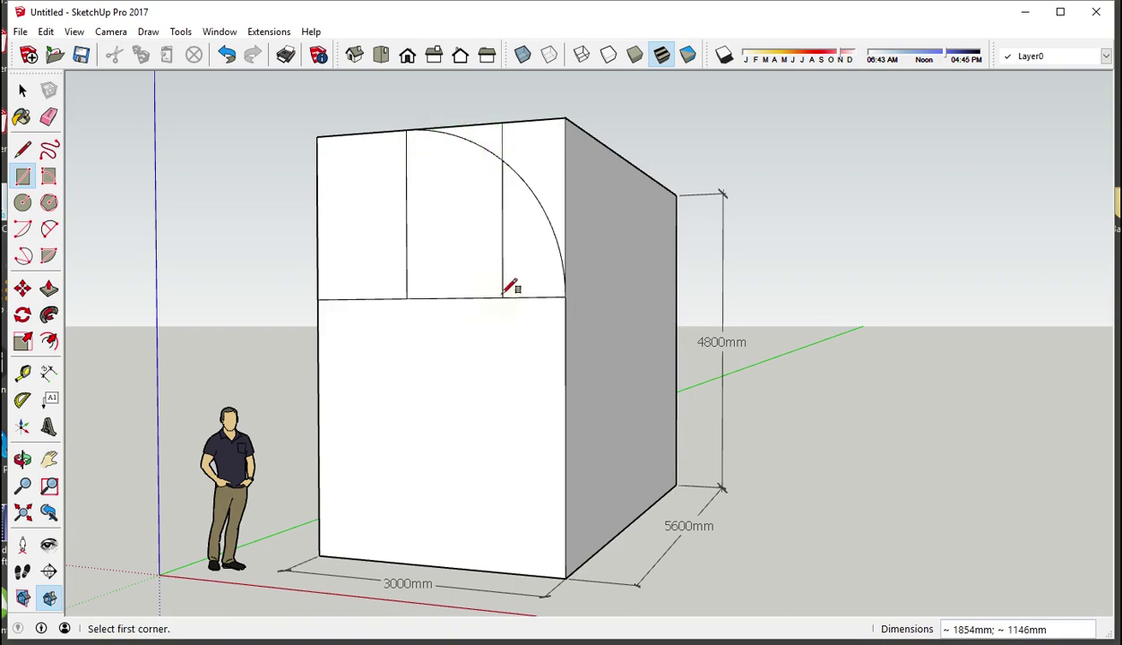
# Step: Draw a vertical line from the horizontal dividing line down to the front's bottom edge
pyautogui.click(27, 154)
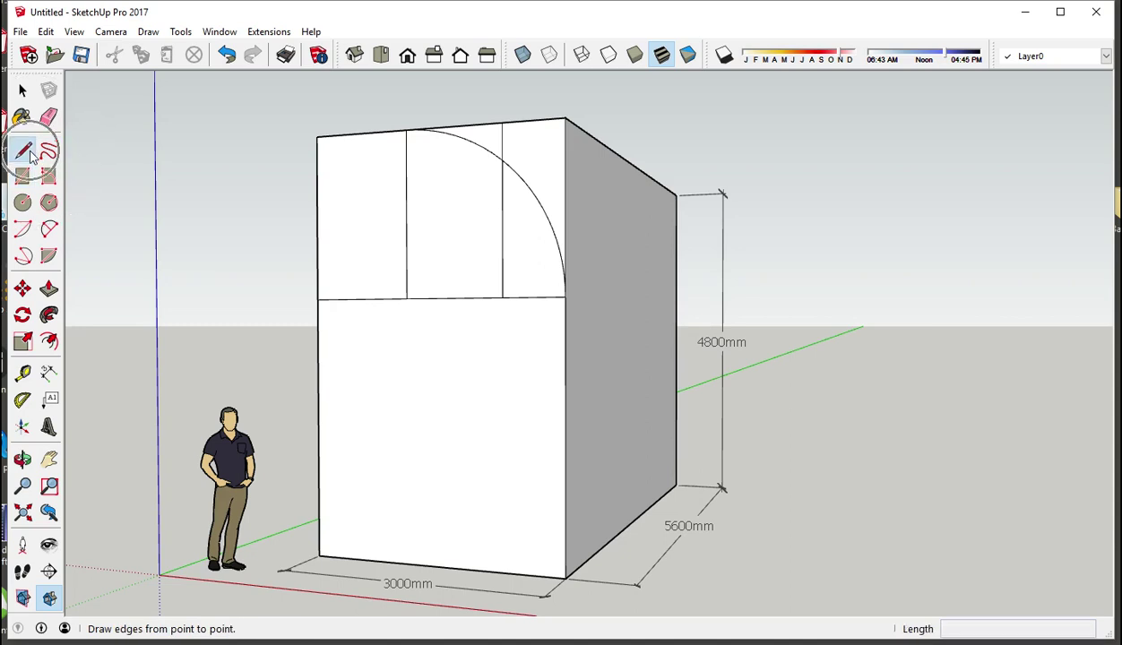
pyautogui.click(502, 296)
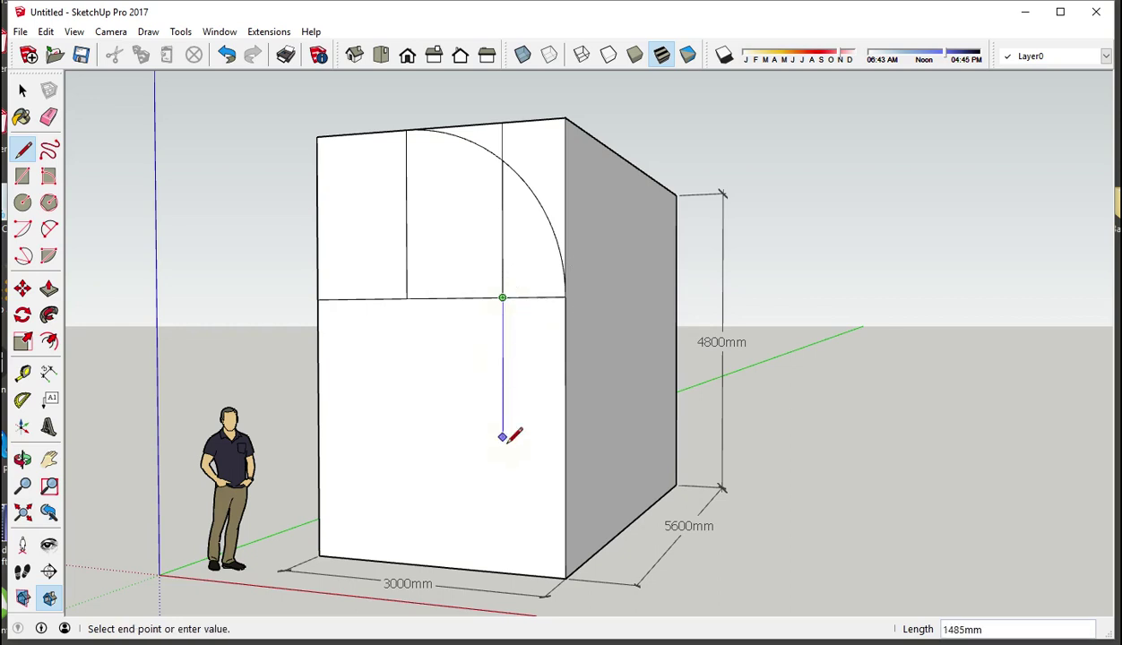
pyautogui.click(501, 572)
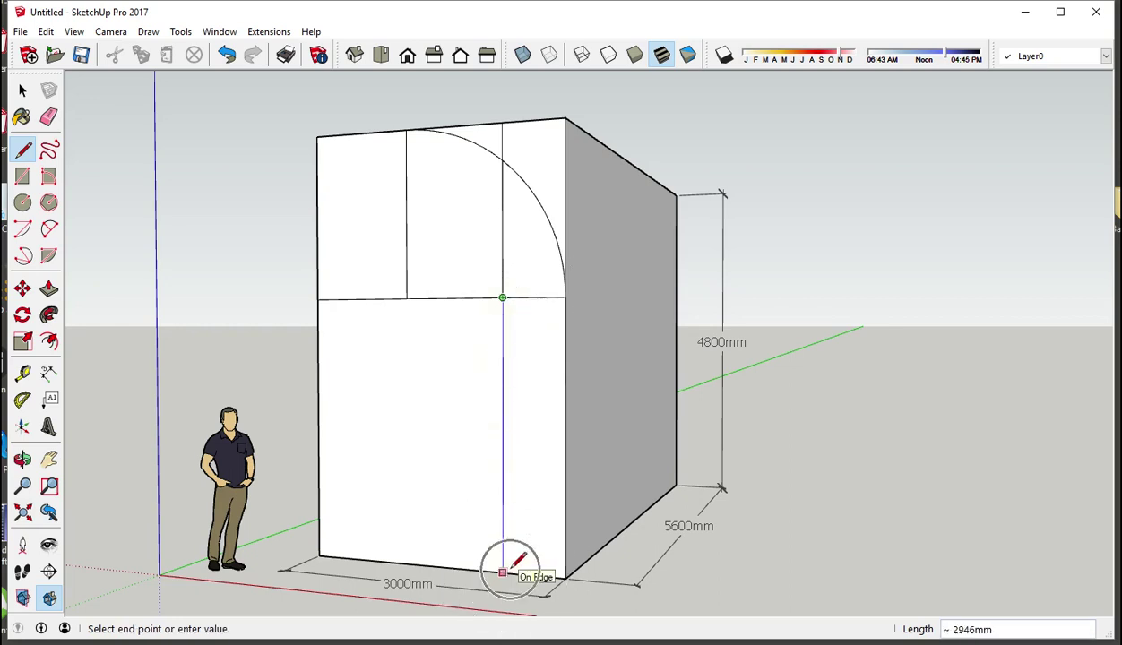
pyautogui.moveTo(511, 564); pyautogui.dragTo(526, 513, button='middle')
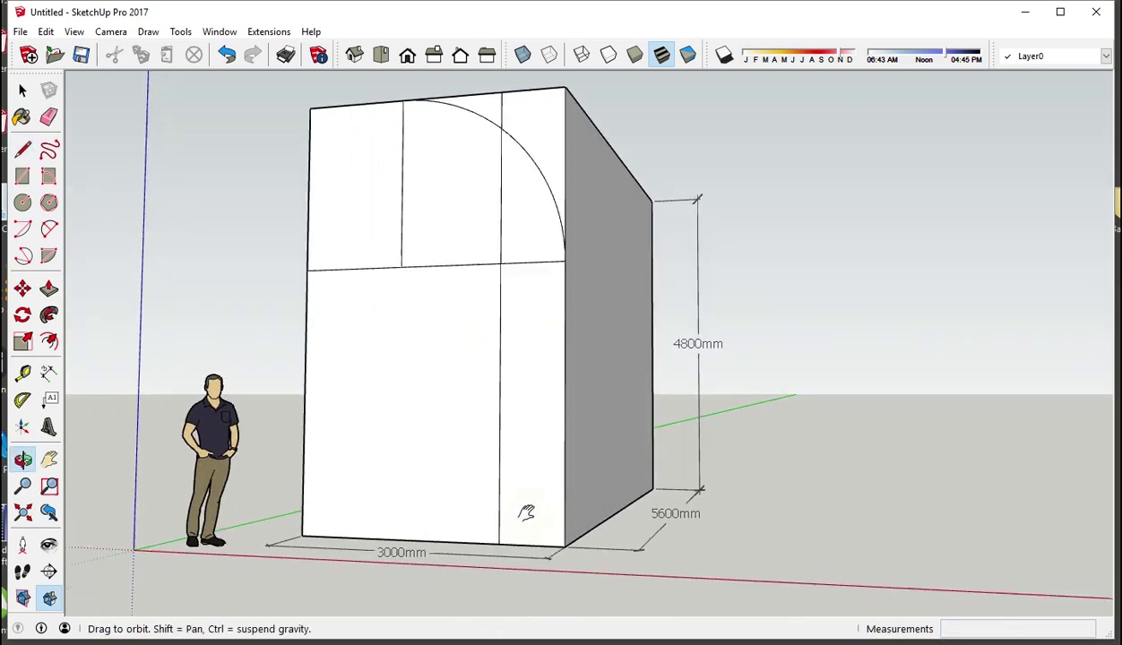
# Step: Draw a golden-section rectangle and a 438 mm square in the front's bottom-right corner
pyautogui.scroll(2, 526, 496)
pyautogui.scroll(2, 526, 494)
pyautogui.scroll(2, 526, 495)
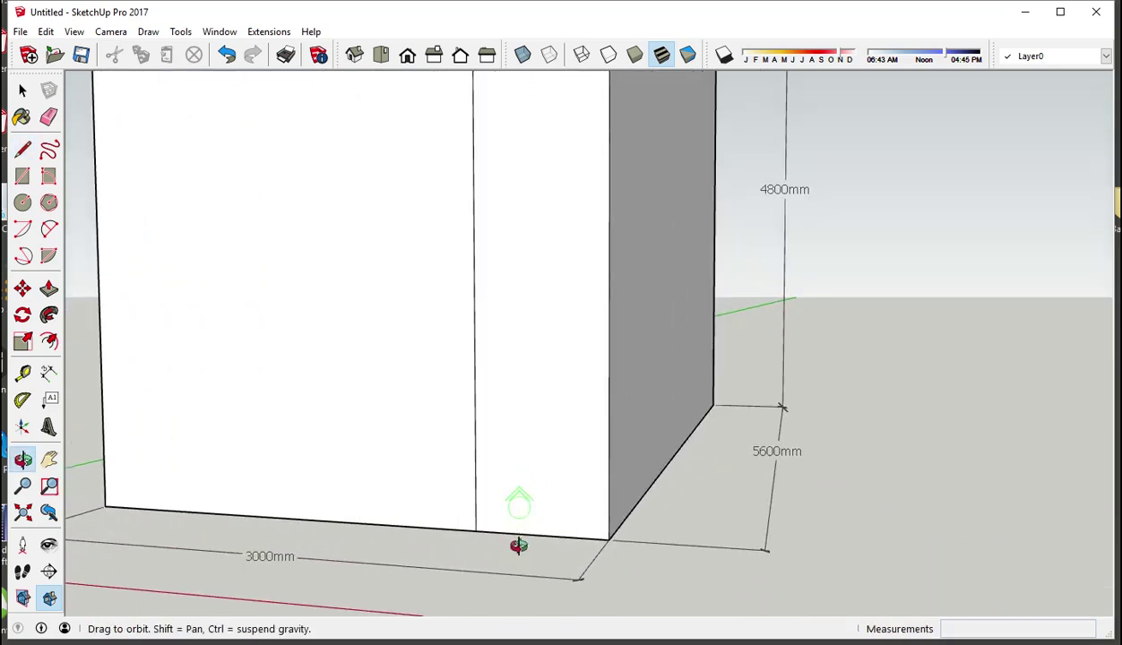
pyautogui.moveTo(518, 545); pyautogui.dragTo(519, 519, button='middle')
pyautogui.press('l')
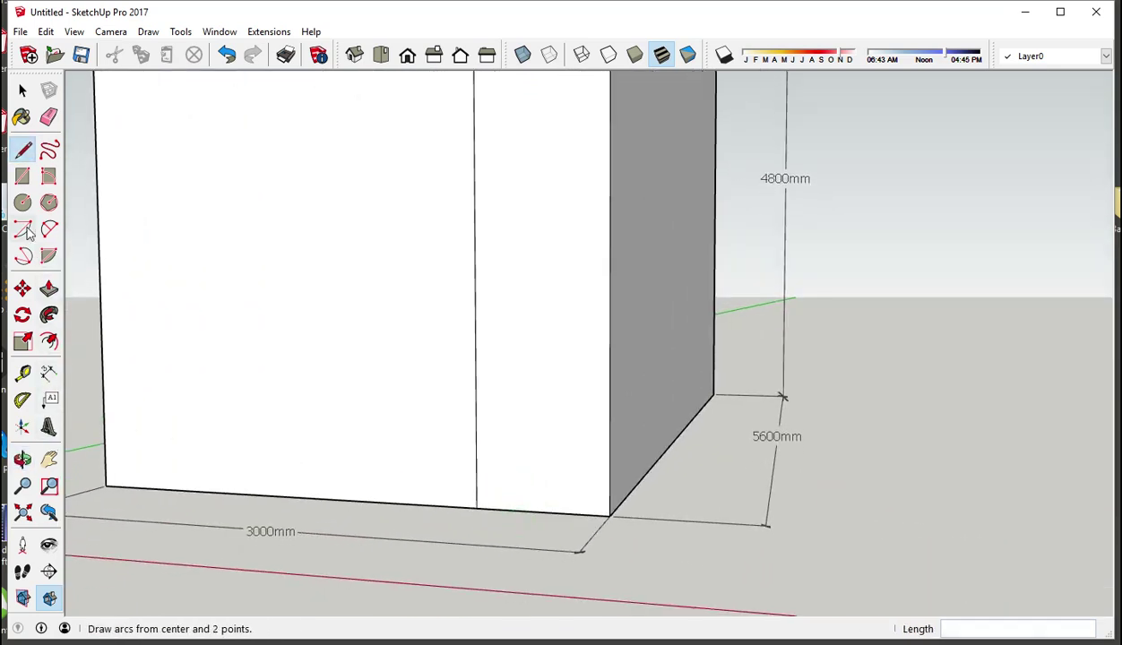
pyautogui.click(24, 178)
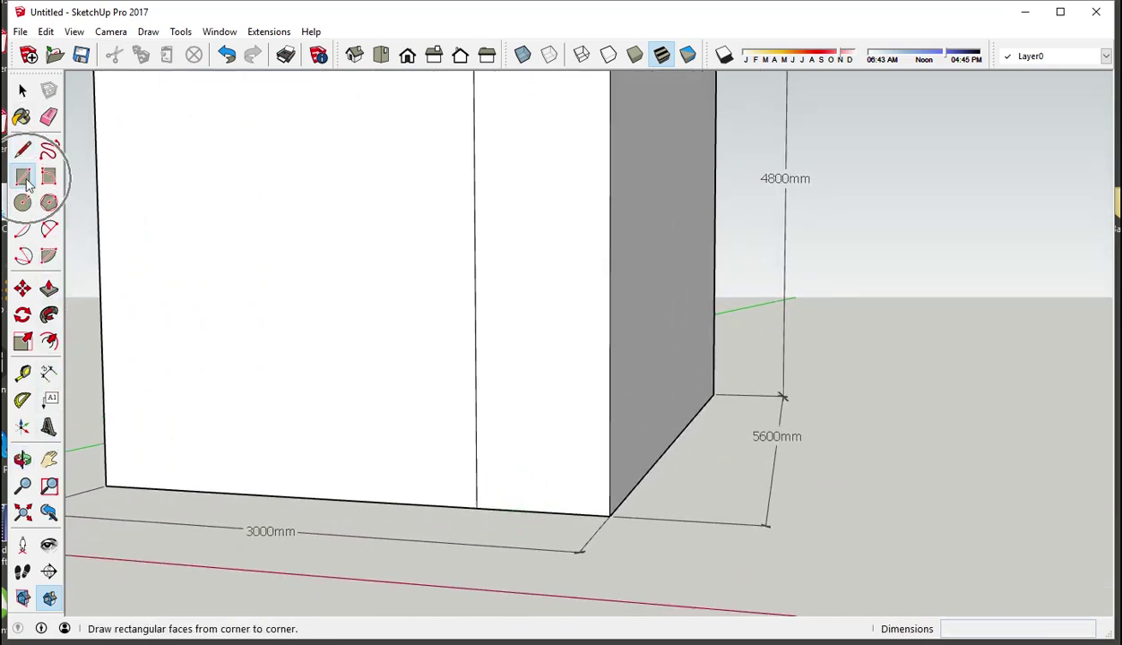
pyautogui.click(476, 507)
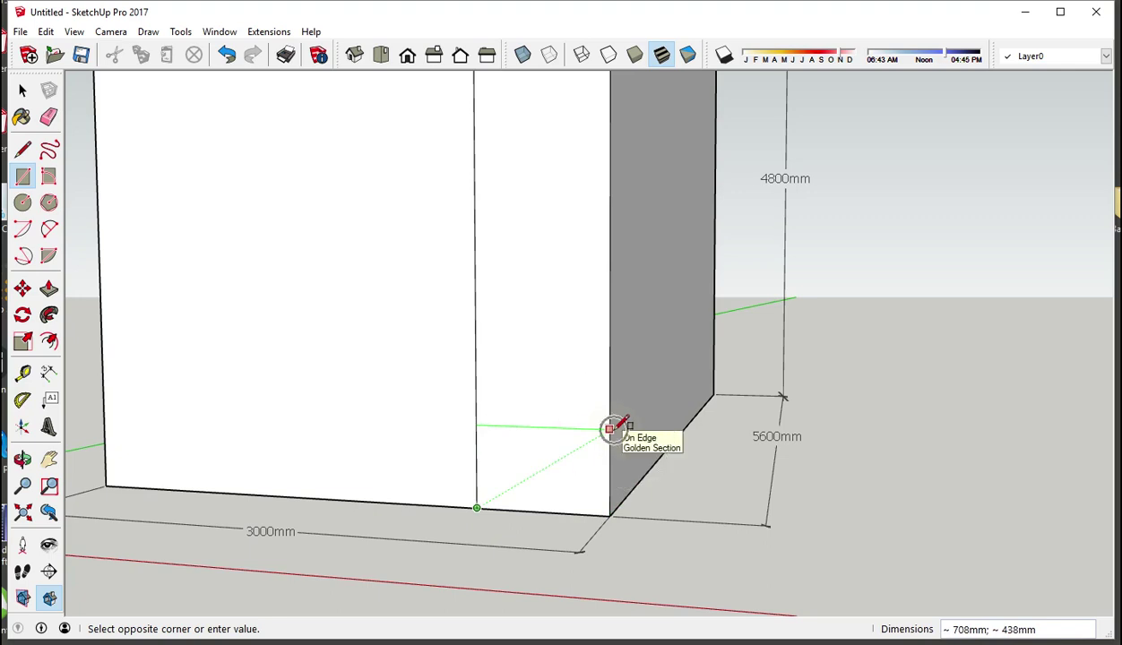
pyautogui.click(610, 428)
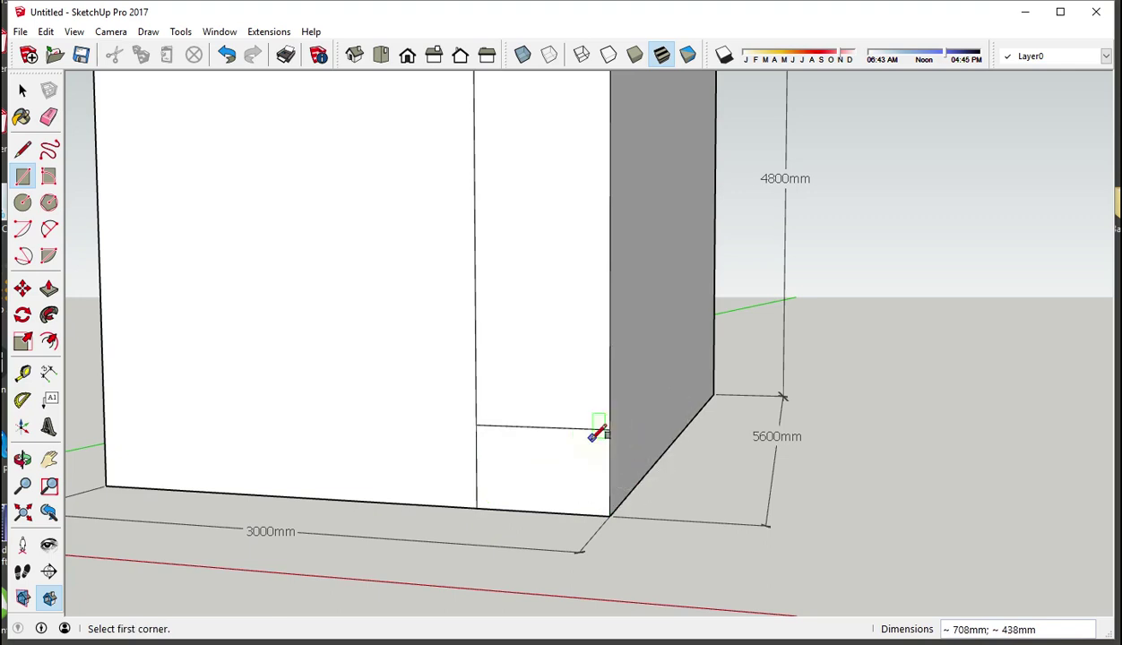
pyautogui.click(610, 429)
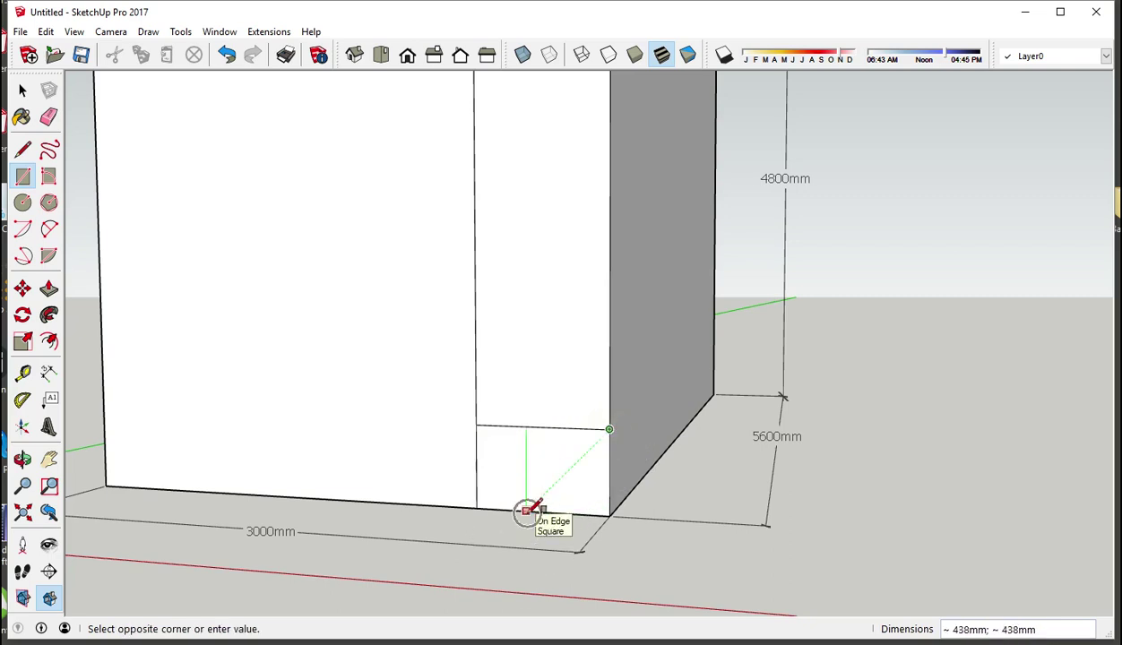
pyautogui.click(526, 511)
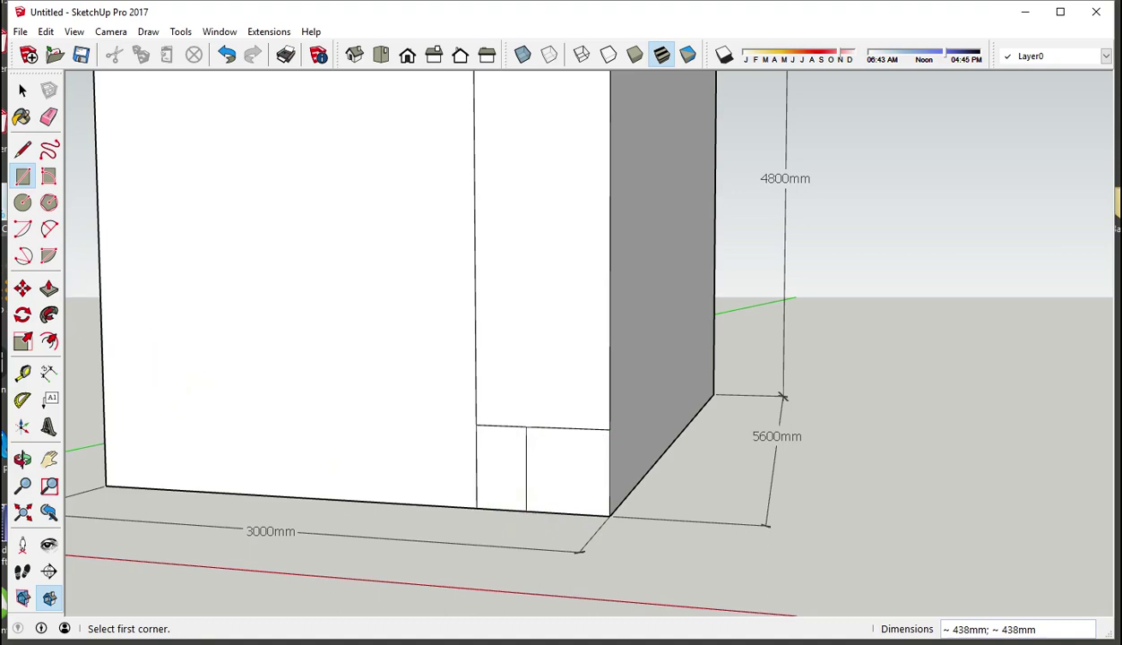
# Step: Set the centre-point Arc tool to 12 segments
pyautogui.click(23, 230)
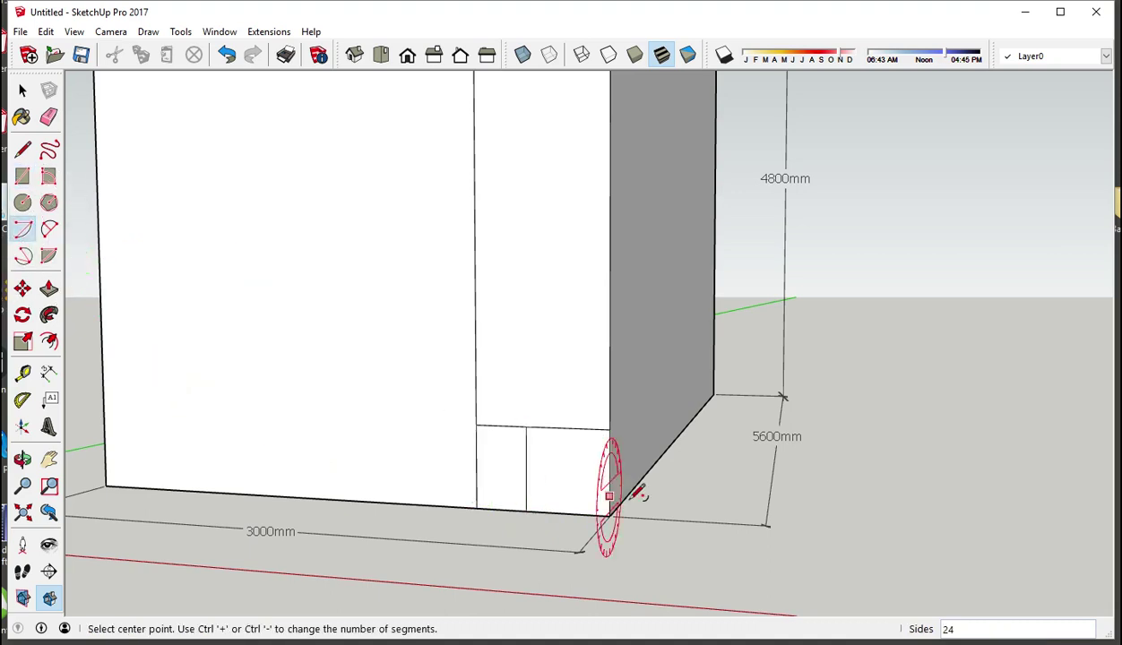
pyautogui.click(953, 630)
pyautogui.click(953, 630)
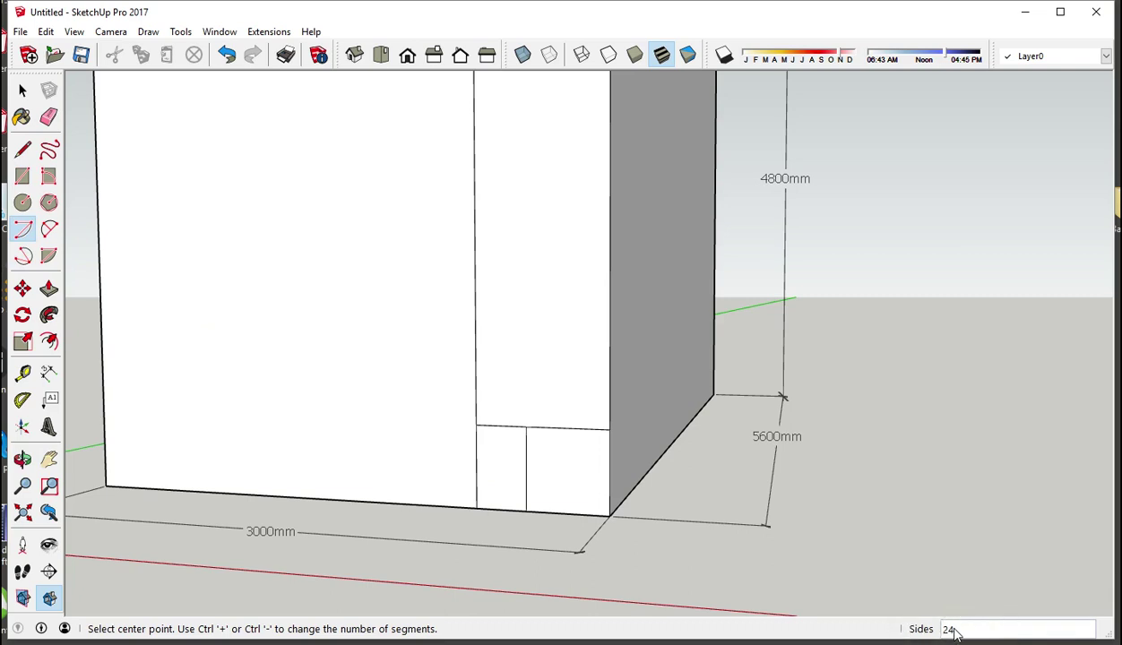
pyautogui.write('12')
pyautogui.click(952, 630)
# Step: Draw a 12-segment quarter-circle arc in the 438 mm square, centred on its top-left corner
pyautogui.click(953, 630)
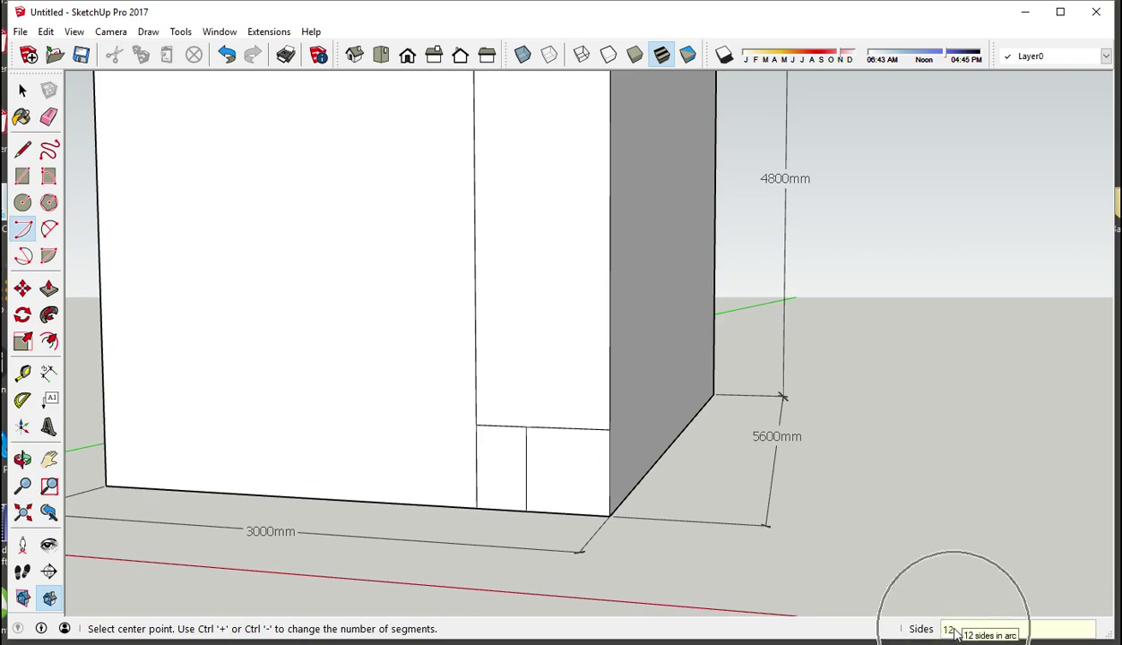
pyautogui.click(525, 426)
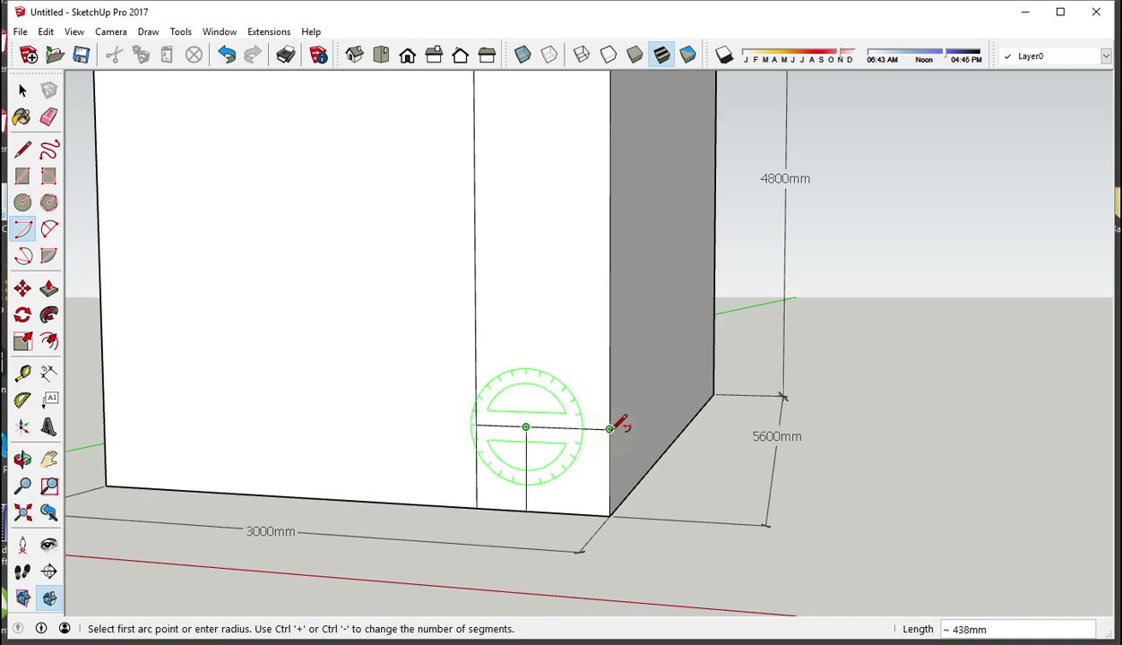
pyautogui.click(609, 428)
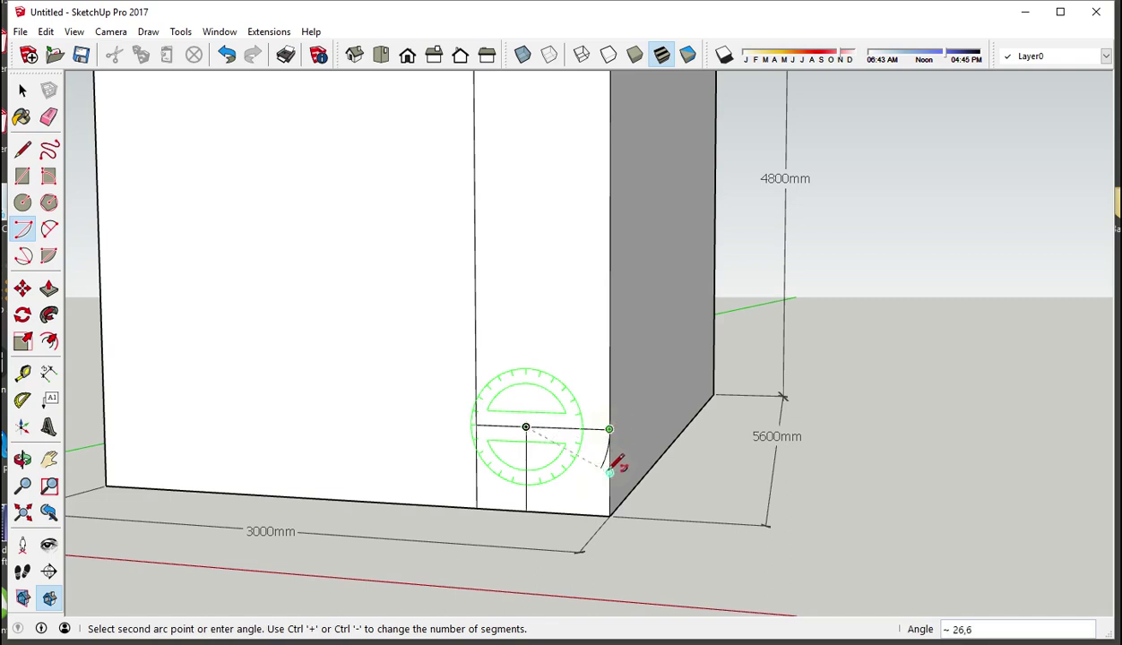
pyautogui.click(526, 511)
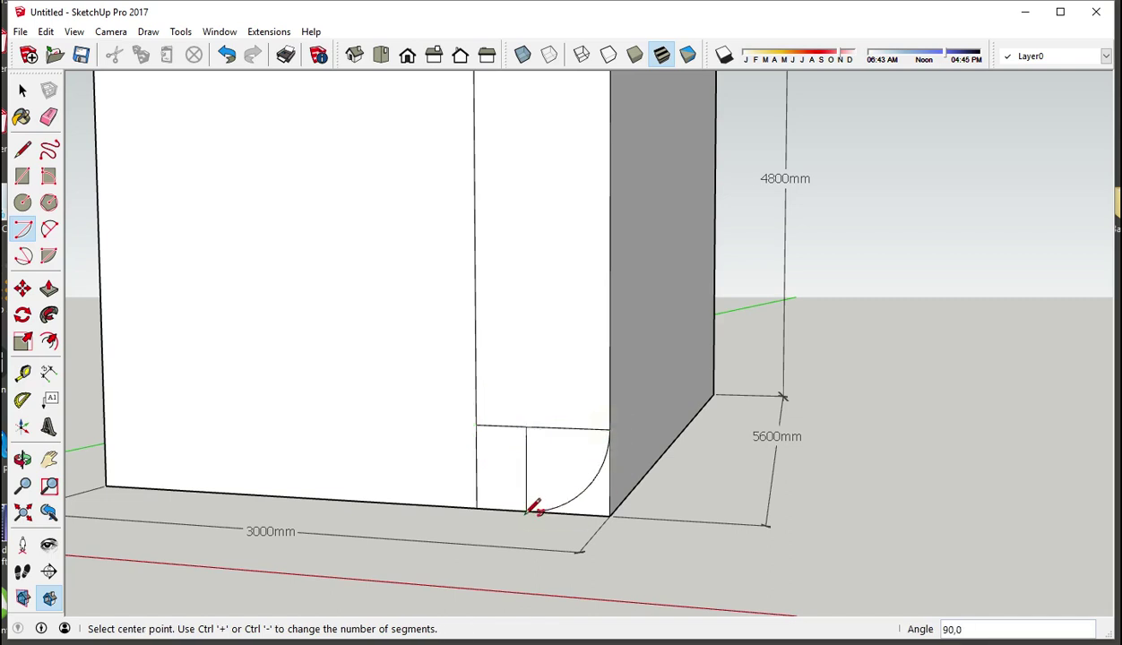
pyautogui.moveTo(541, 313); pyautogui.dragTo(596, 353, button='middle')
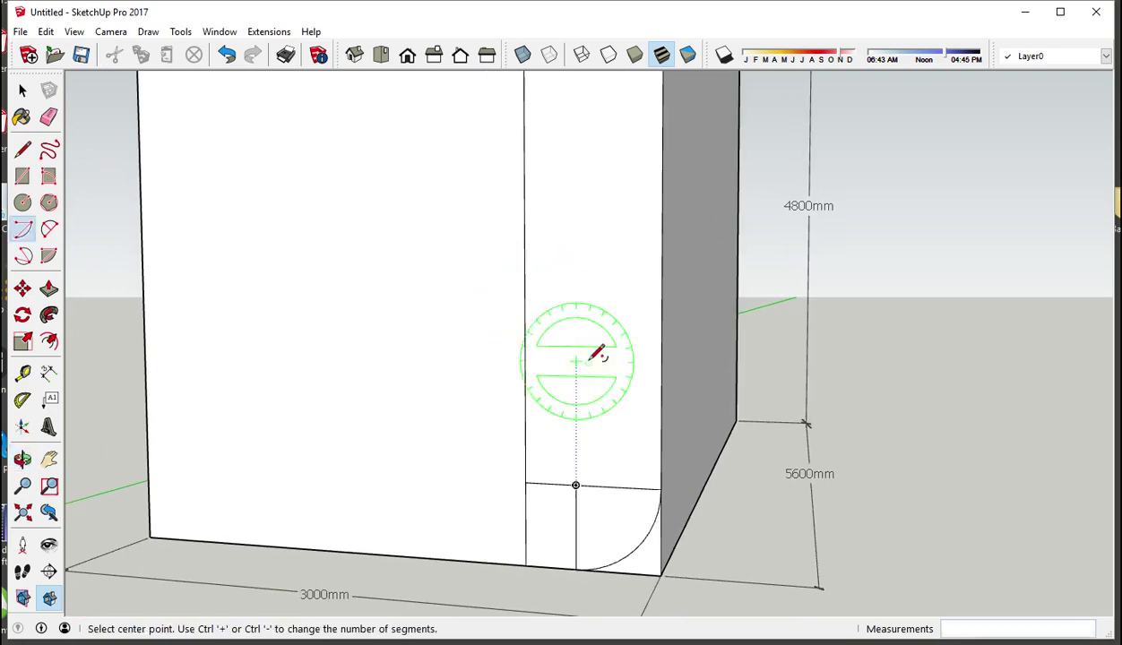
pyautogui.scroll(-2, 596, 353)
pyautogui.scroll(-2, 596, 353)
pyautogui.moveTo(596, 306); pyautogui.dragTo(575, 422, button='middle')
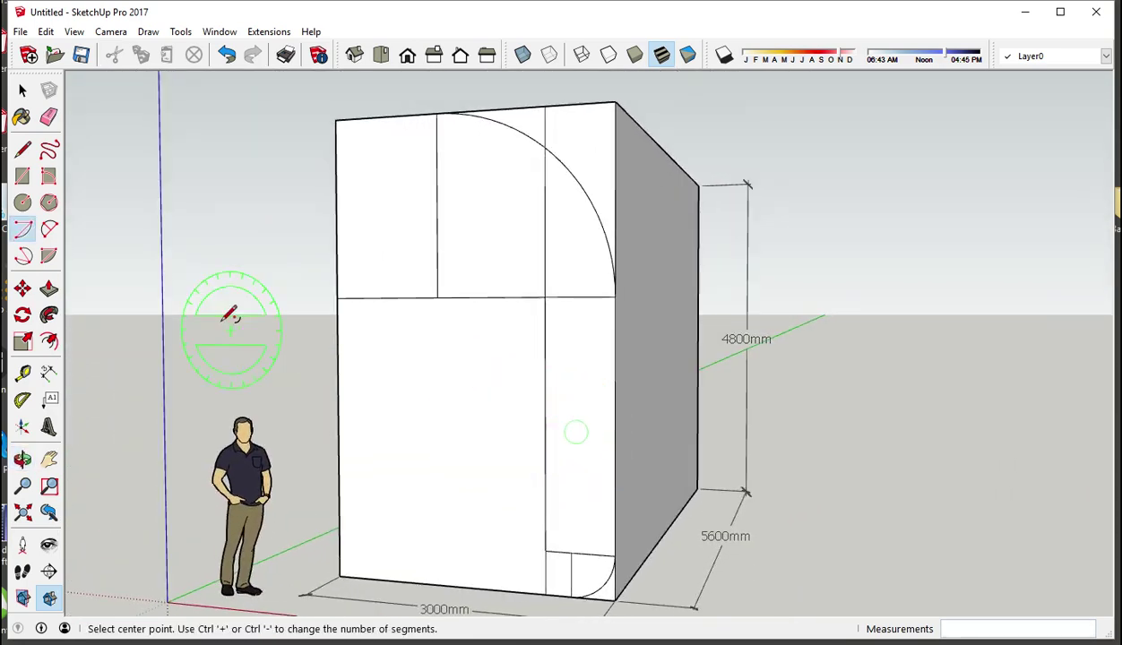
# Step: Erase the long lower vertical edge and the small square's edges, keeping the corner arc
pyautogui.click(49, 121)
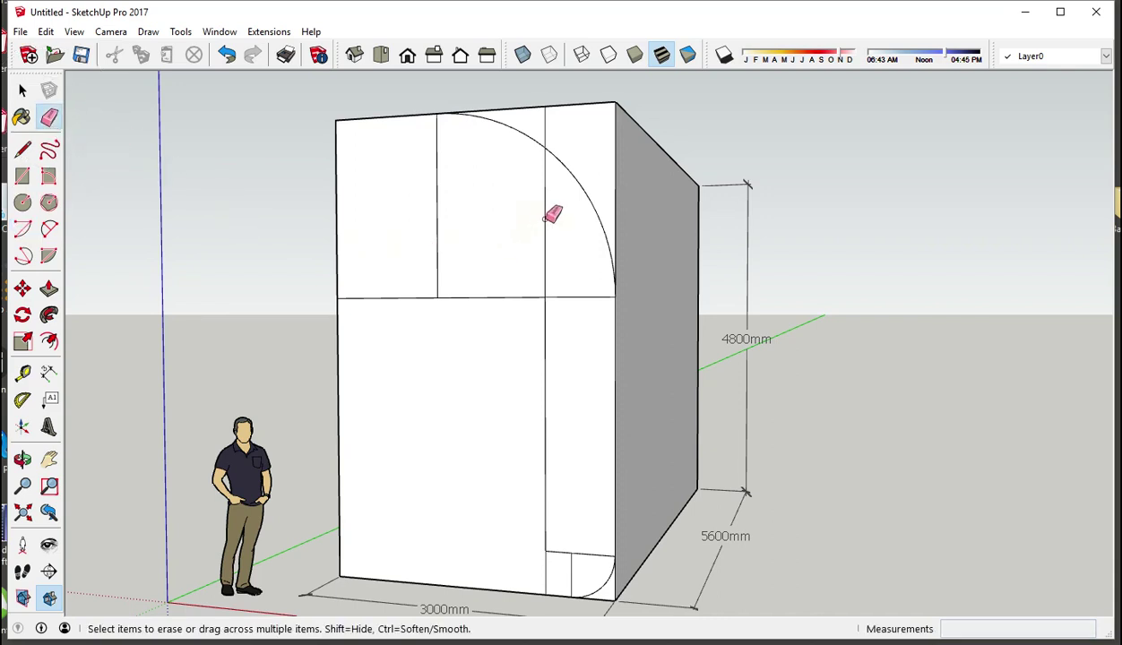
pyautogui.moveTo(546, 218); pyautogui.dragTo(545, 179)
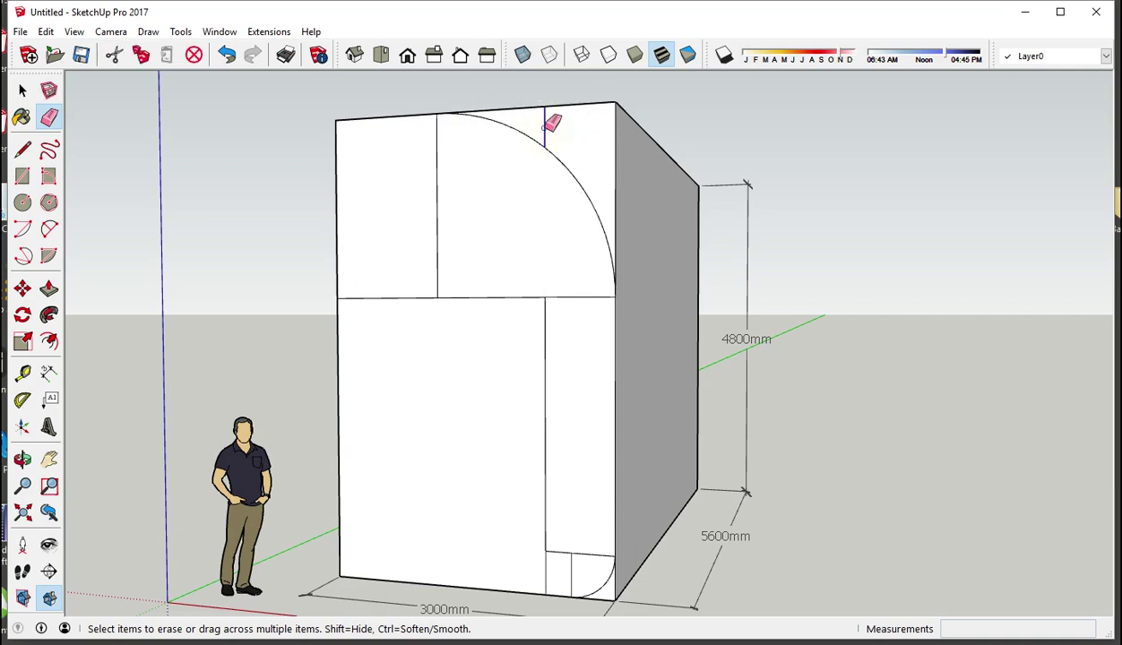
pyautogui.click(545, 337)
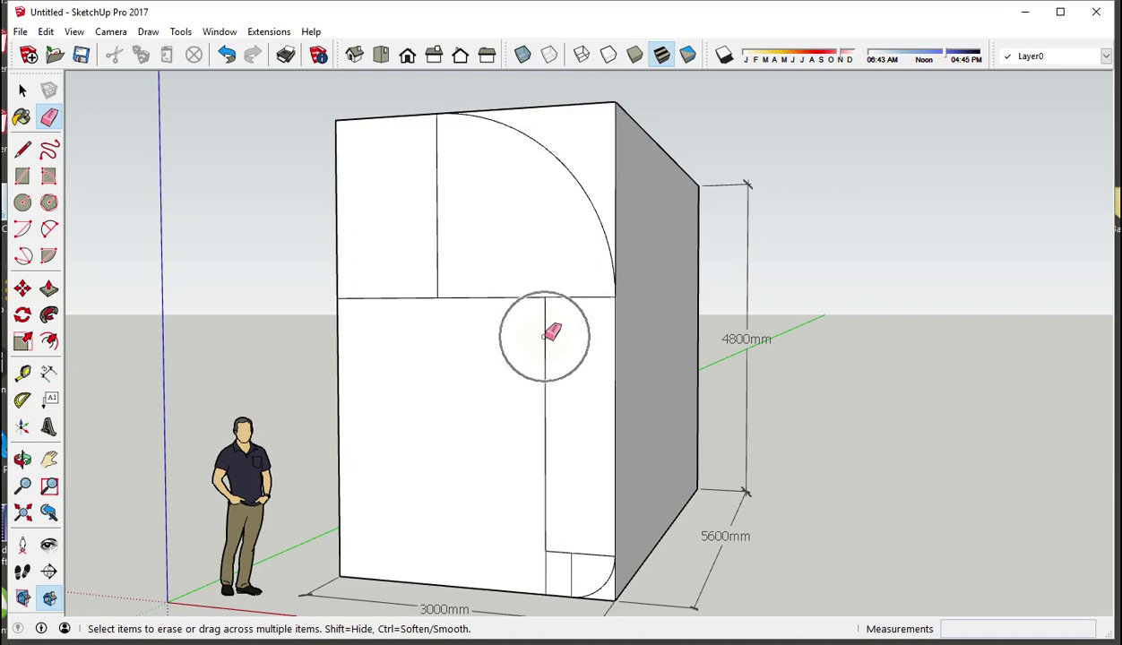
pyautogui.click(546, 573)
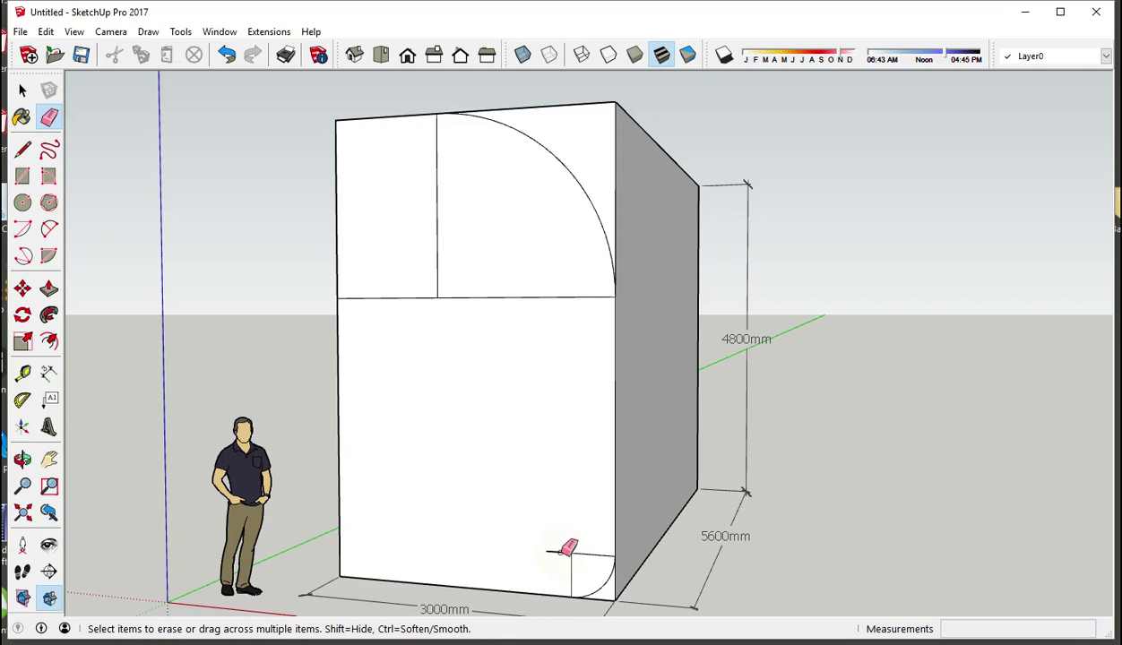
pyautogui.click(572, 566)
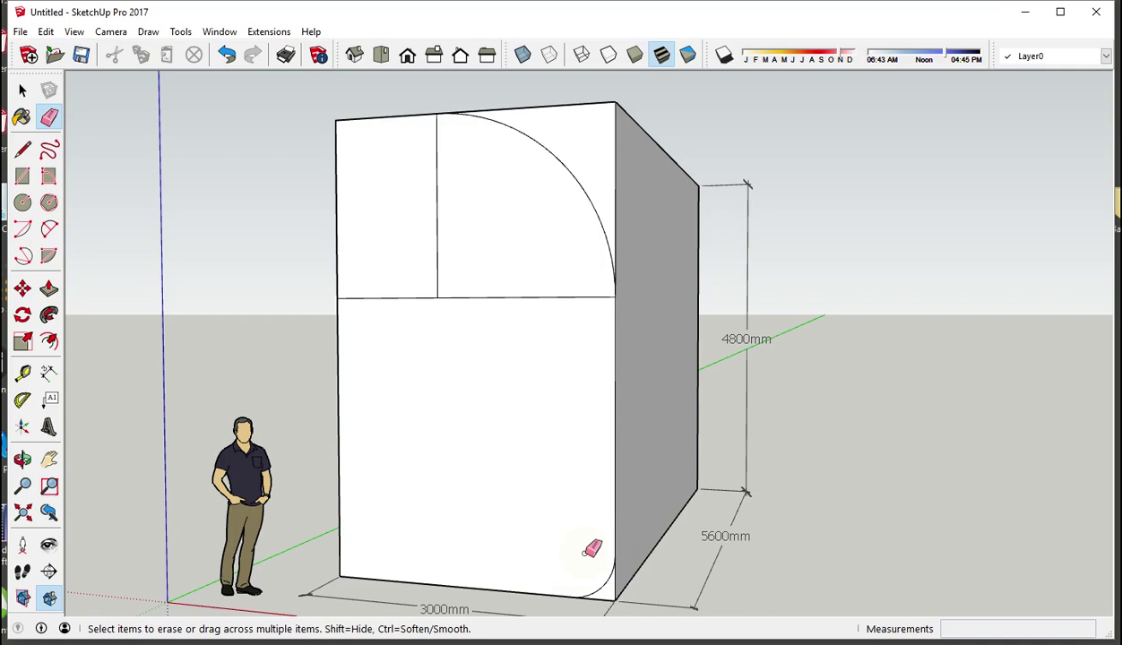
# Step: Push the corner piece outside the arc back 5600mm to round the bottom-right edge
pyautogui.click(53, 299)
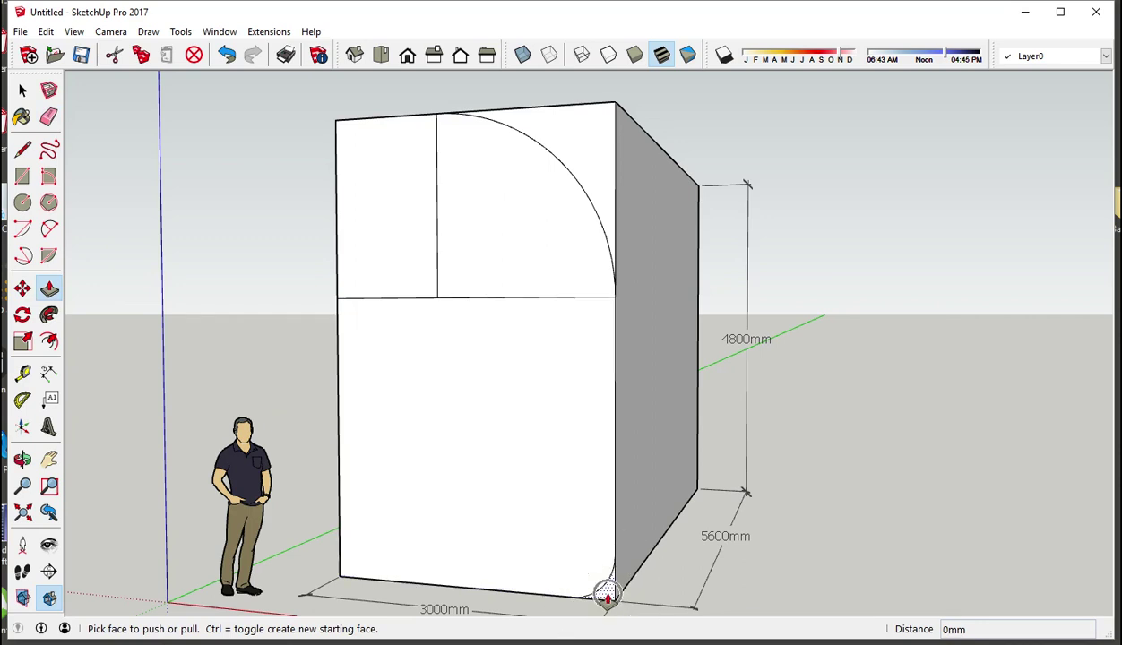
pyautogui.click(607, 596)
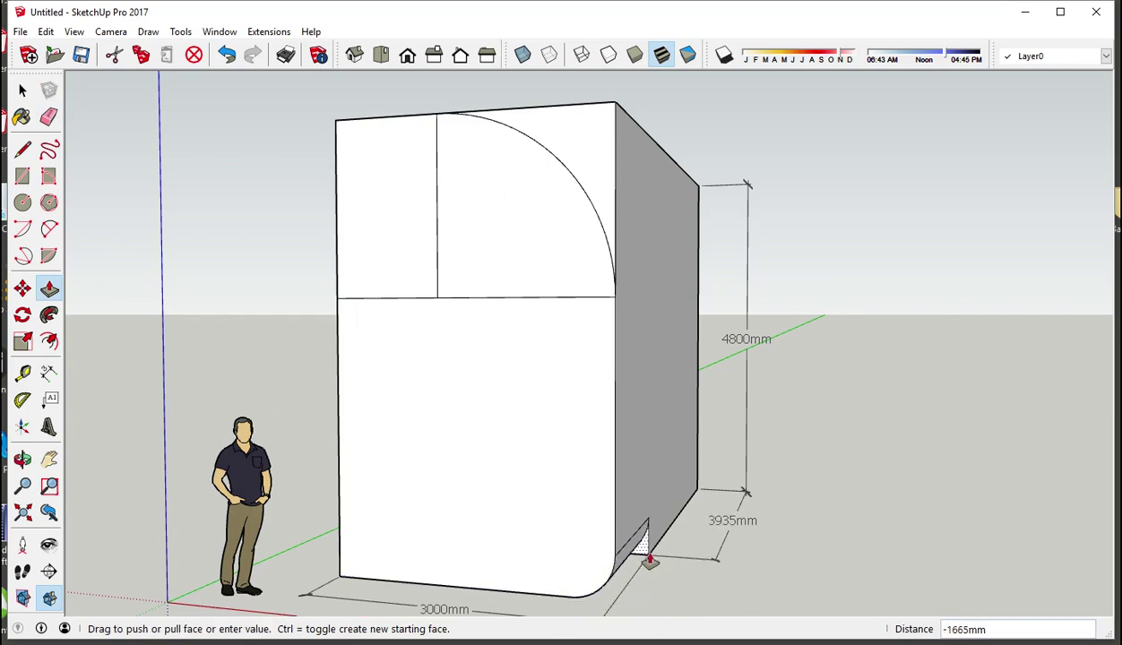
pyautogui.click(695, 488)
pyautogui.moveTo(683, 503); pyautogui.dragTo(618, 522, button='middle')
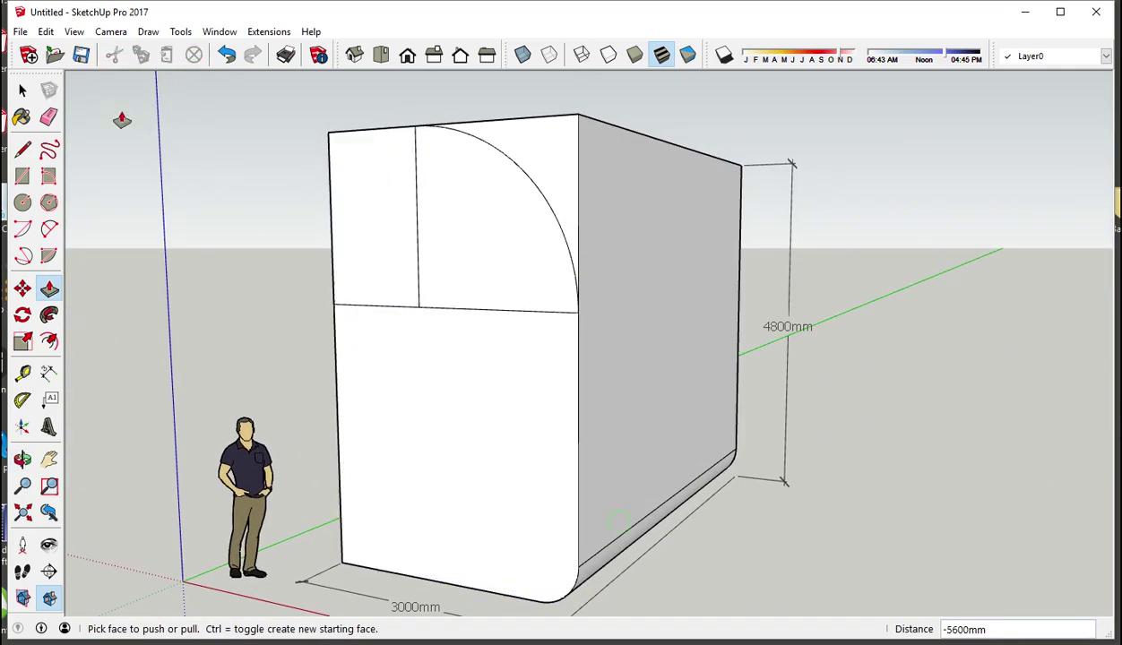
# Step: Scale the upper quarter-circle face about 1.62 times sideways to the front's left edge
pyautogui.click(22, 90)
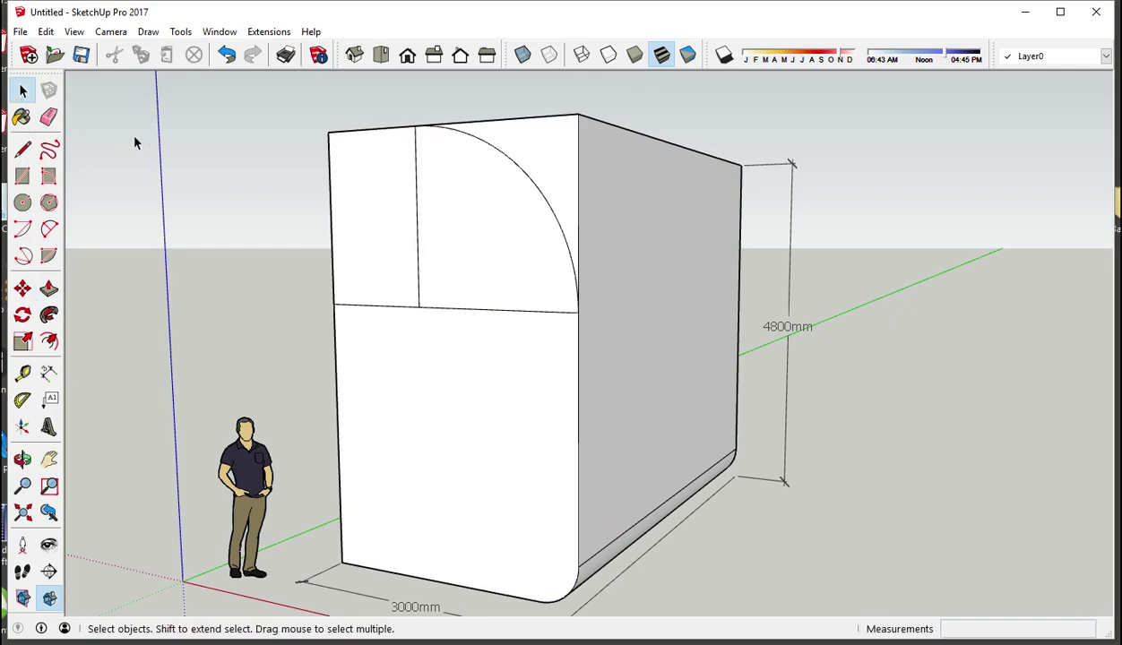
pyautogui.click(491, 267)
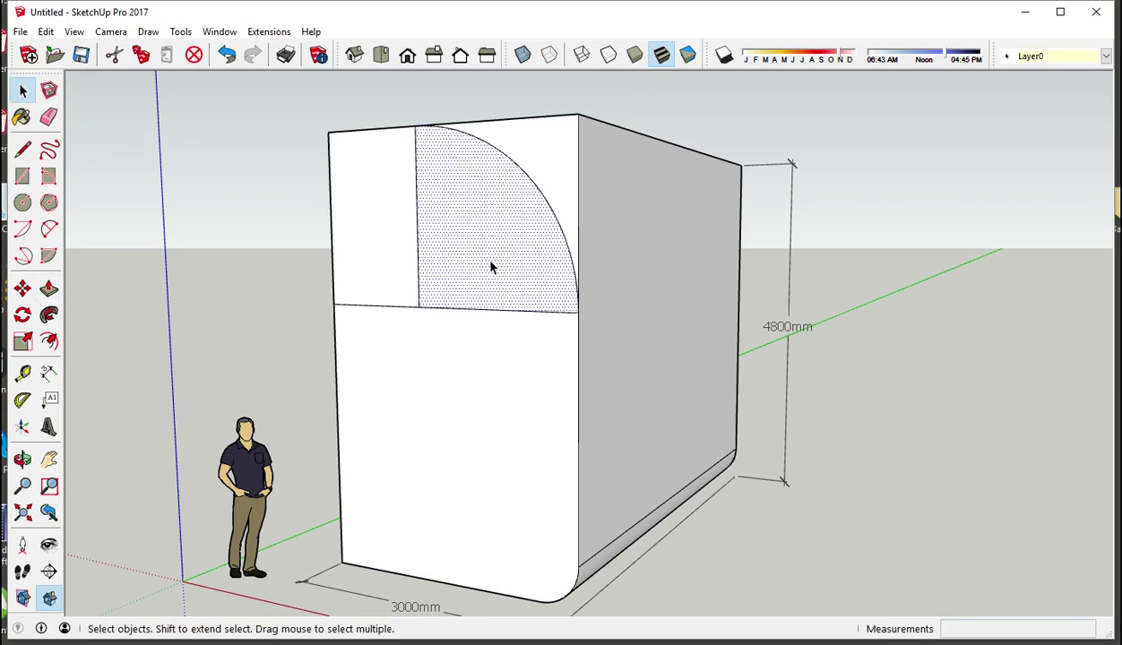
pyautogui.click(491, 266)
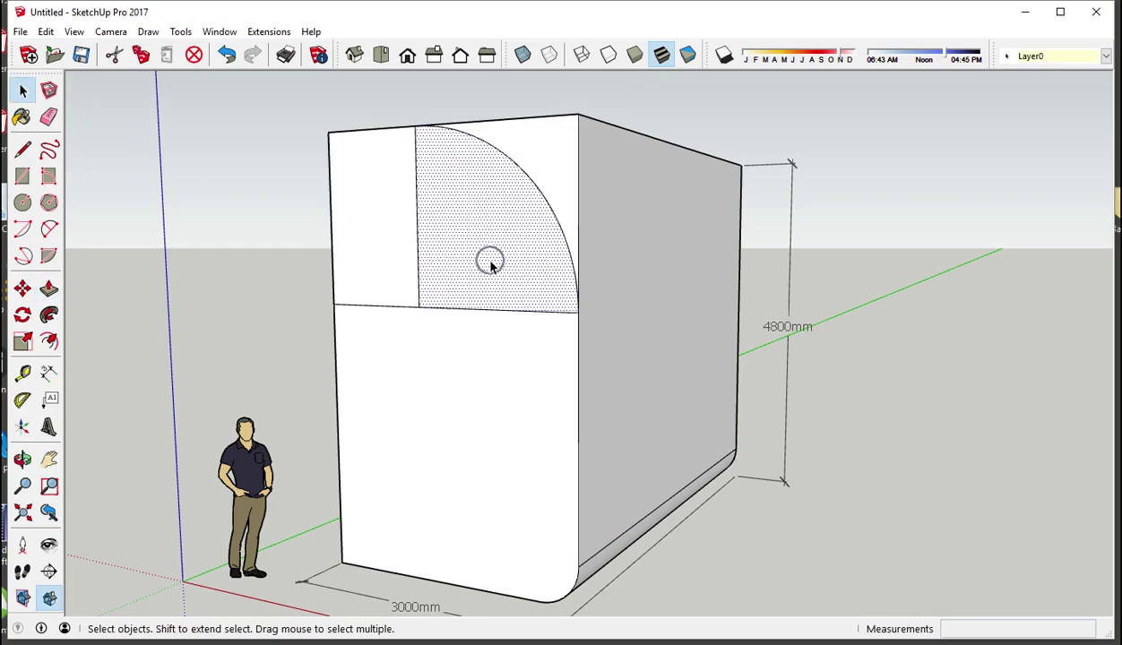
pyautogui.click(22, 344)
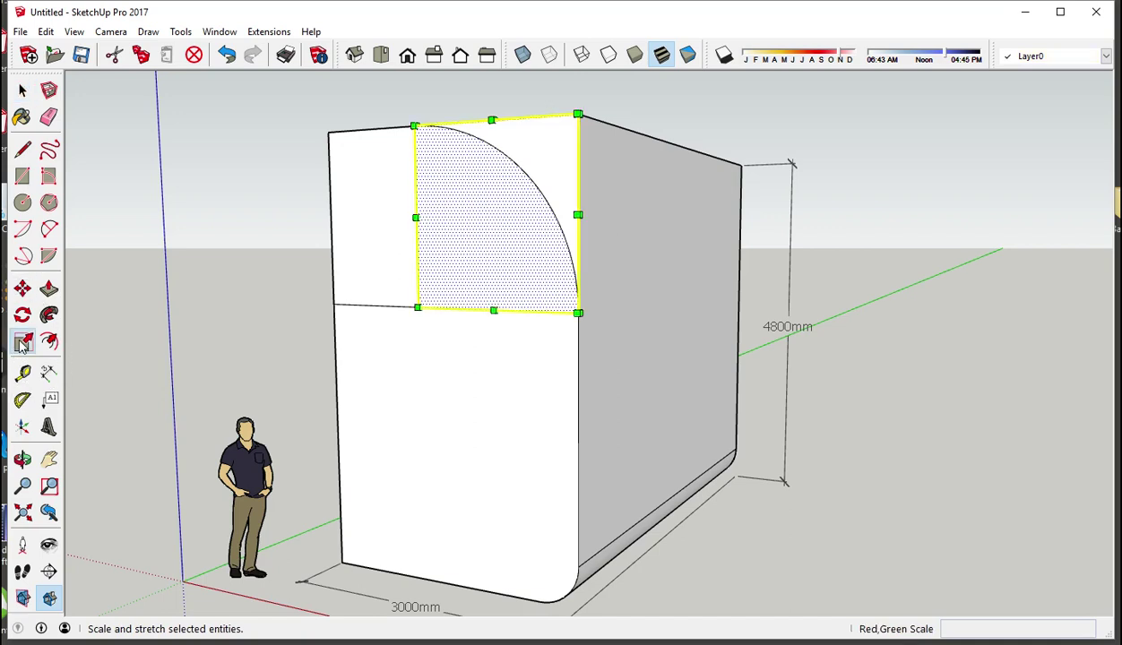
pyautogui.moveTo(415, 217); pyautogui.dragTo(329, 224)
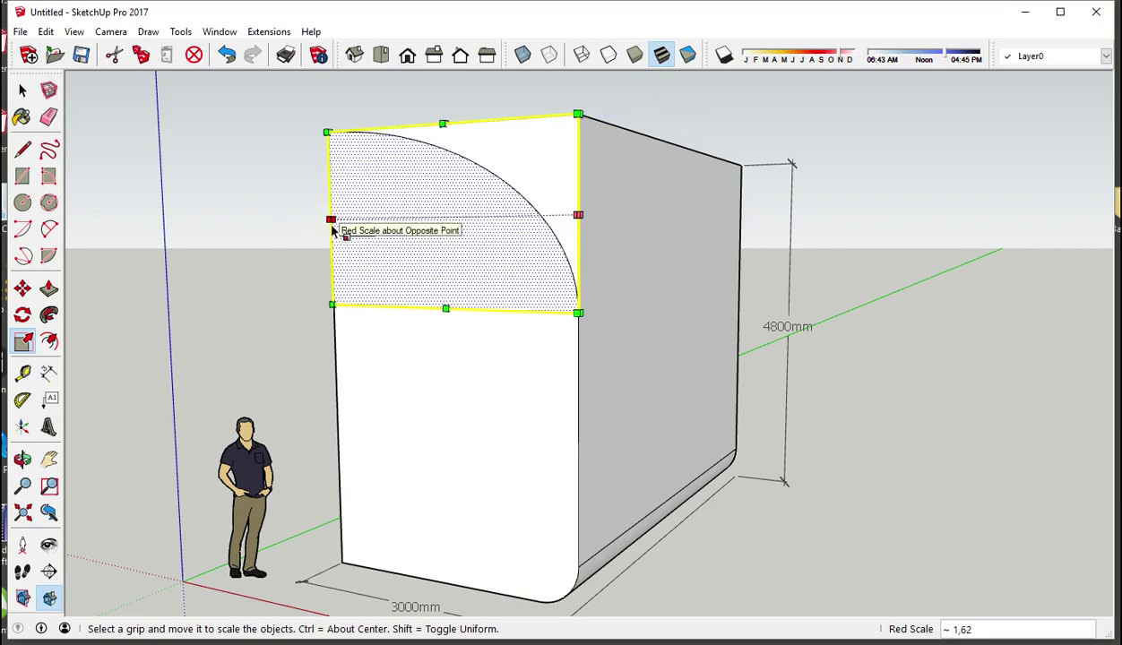
pyautogui.click(48, 288)
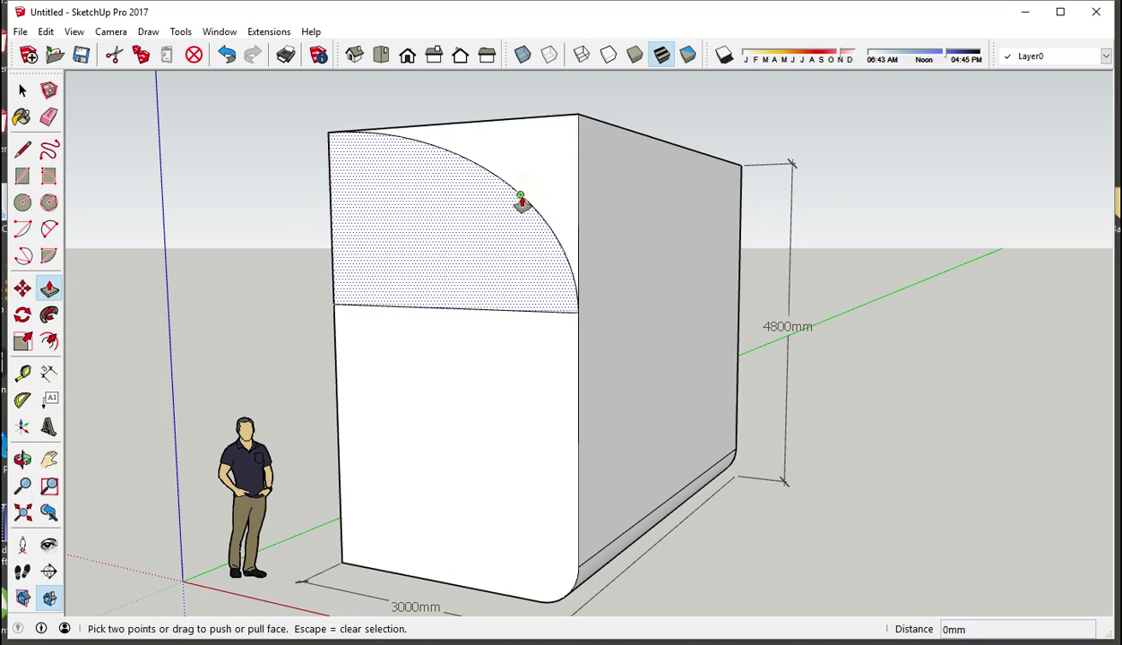
# Step: Push the corner above the arc back through the box's full length, leaving a curved top
pyautogui.press('Escape')
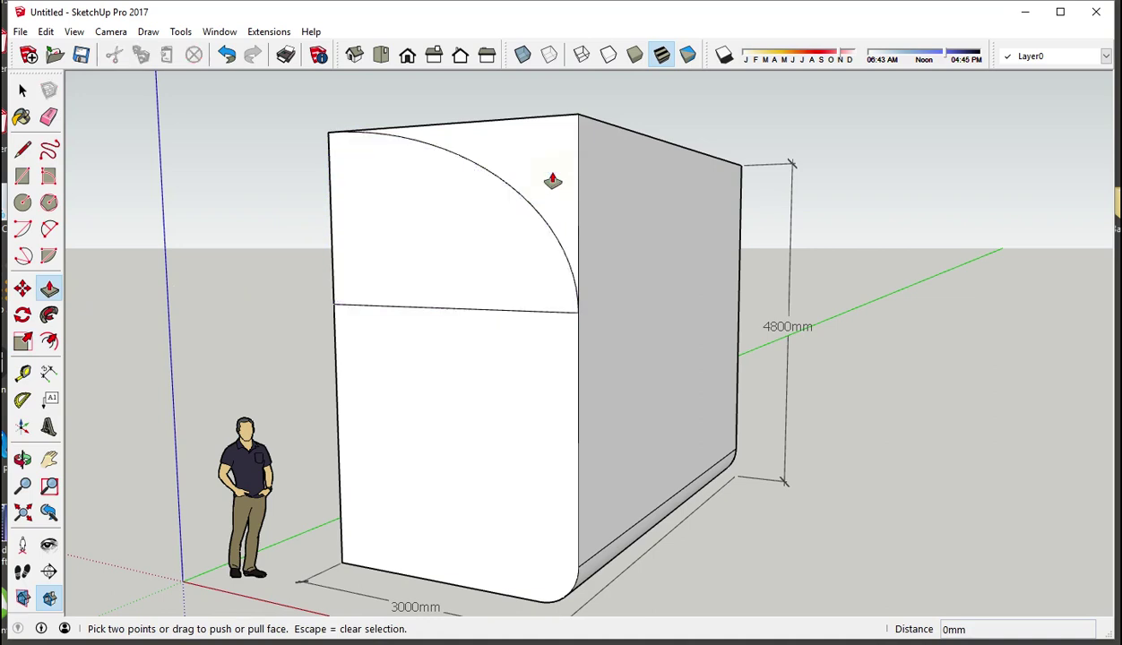
pyautogui.click(552, 181)
pyautogui.moveTo(552, 181); pyautogui.dragTo(736, 225)
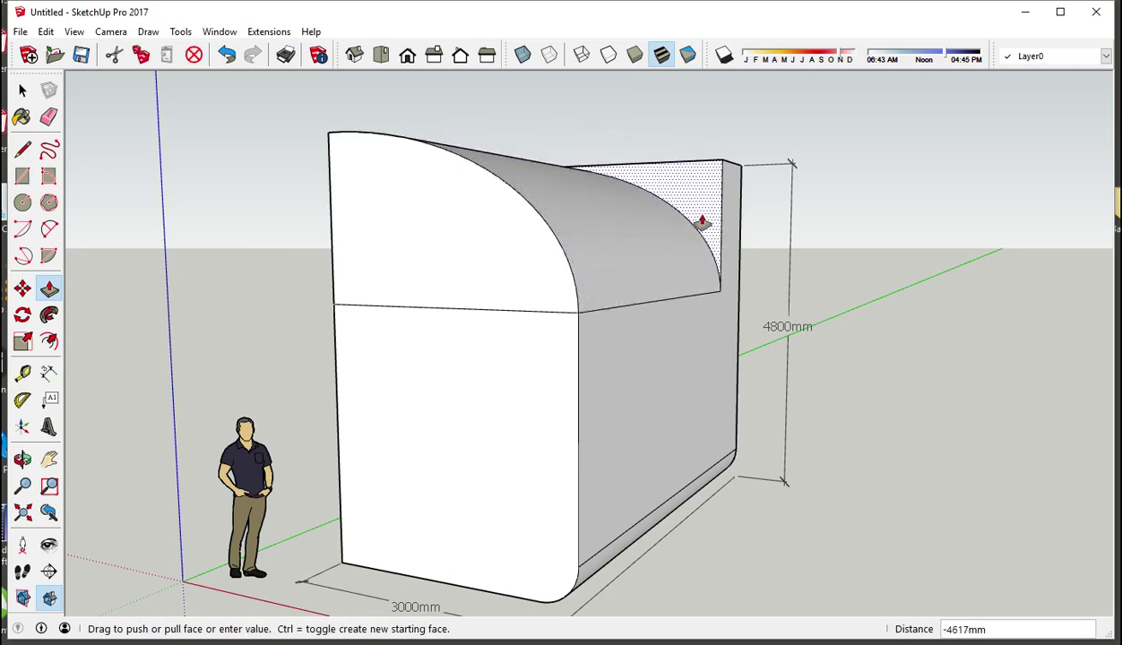
pyautogui.click(751, 227)
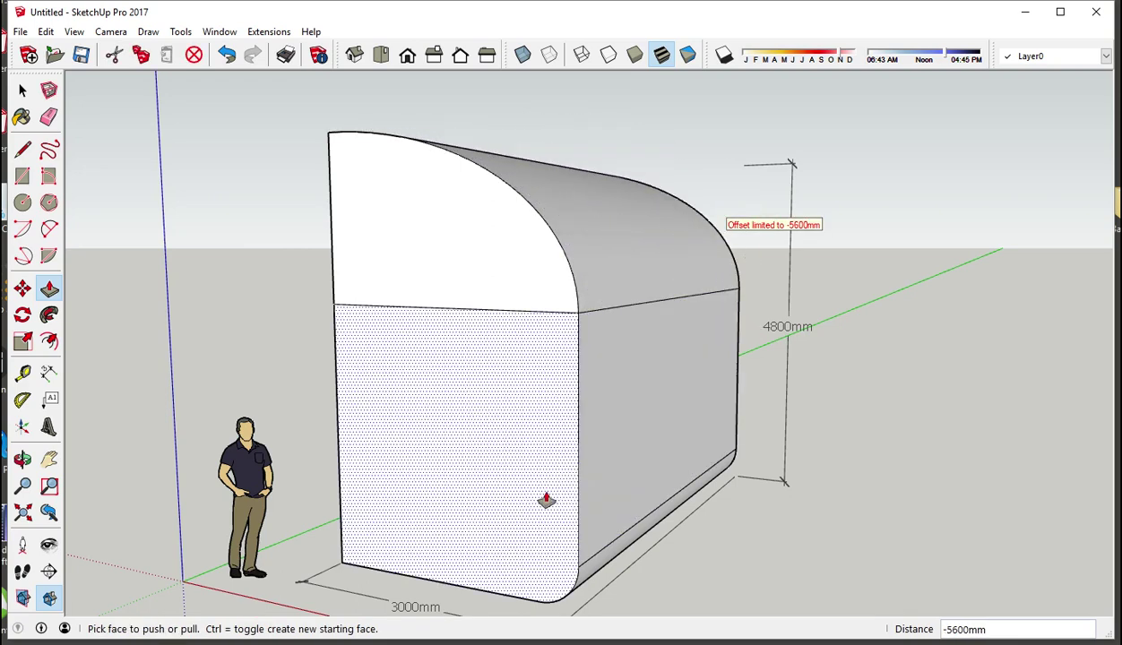
pyautogui.moveTo(543, 501)
pyautogui.mouseDown(button='middle')
pyautogui.moveTo(729, 500)
pyautogui.moveTo(510, 400)
pyautogui.mouseUp(button='middle')
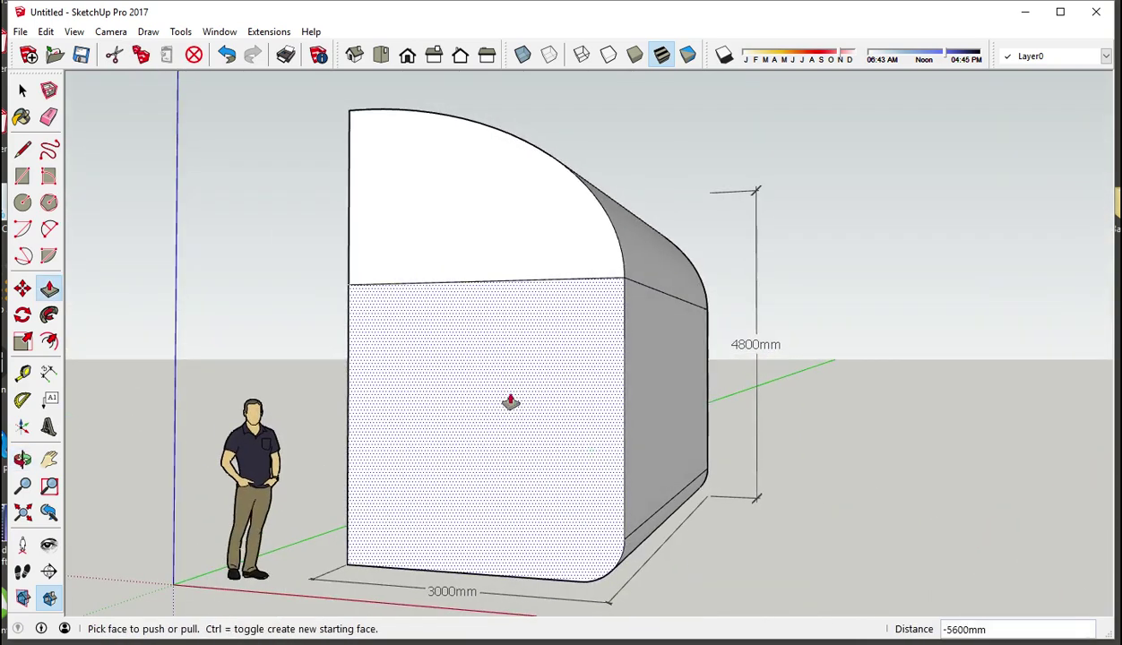
# Step: Erase the horizontal line across the front so it becomes one clean face
pyautogui.click(49, 116)
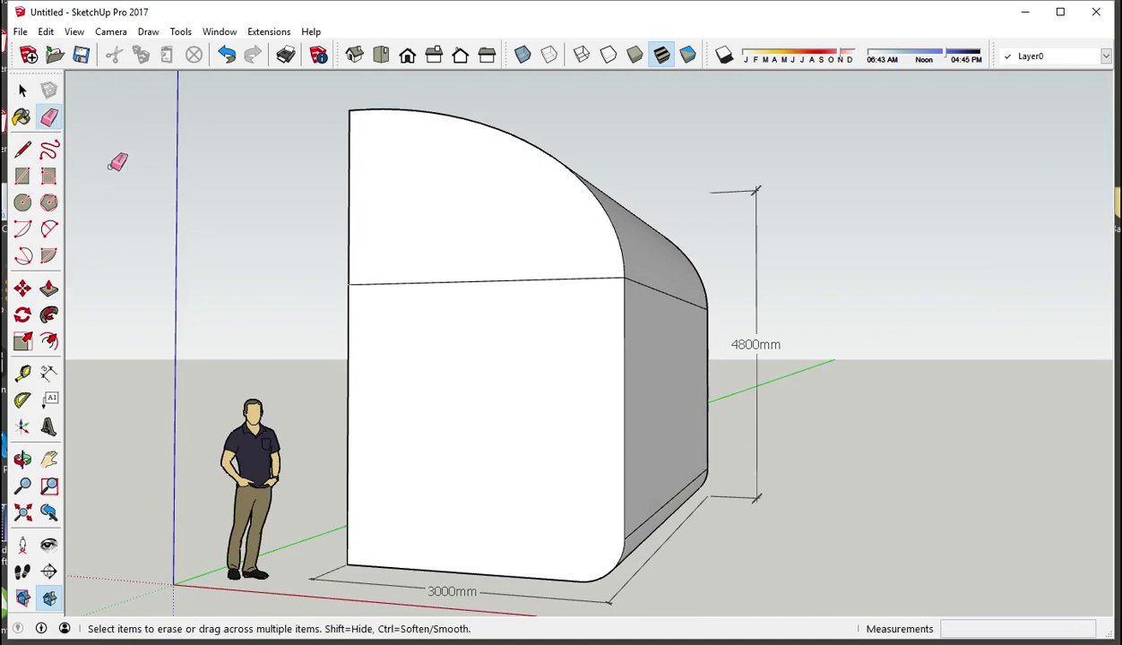
pyautogui.click(451, 282)
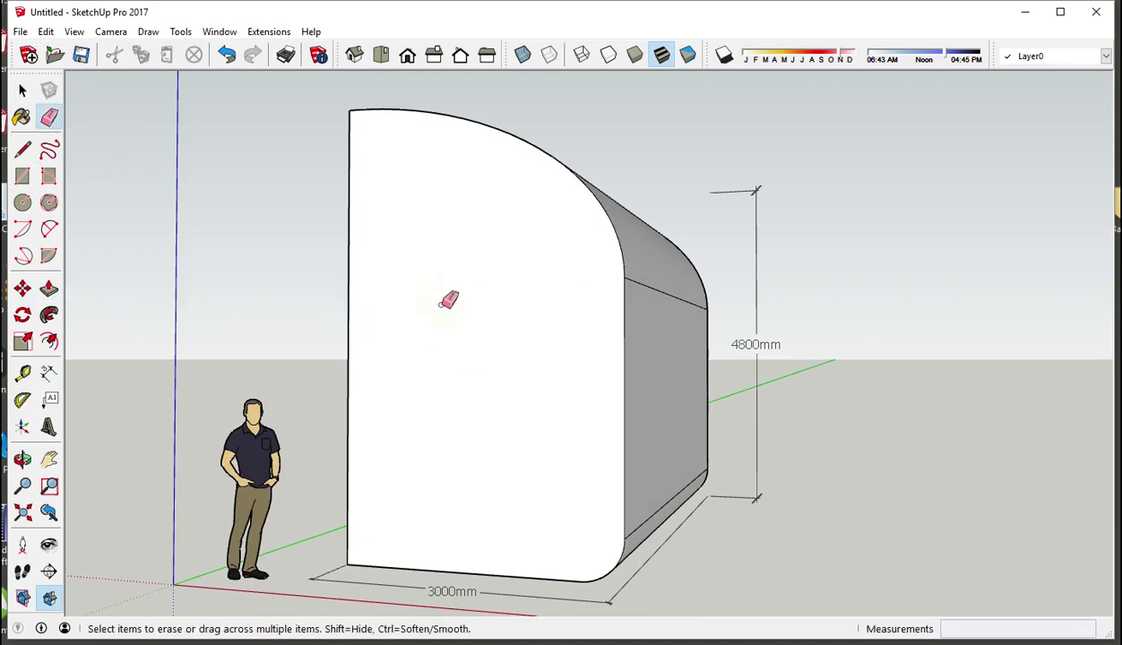
pyautogui.moveTo(451, 283)
pyautogui.mouseDown(button='middle')
pyautogui.moveTo(727, 435)
pyautogui.moveTo(866, 439)
pyautogui.moveTo(556, 423)
pyautogui.moveTo(438, 396)
pyautogui.moveTo(434, 409)
pyautogui.moveTo(426, 363)
pyautogui.mouseUp(button='middle')
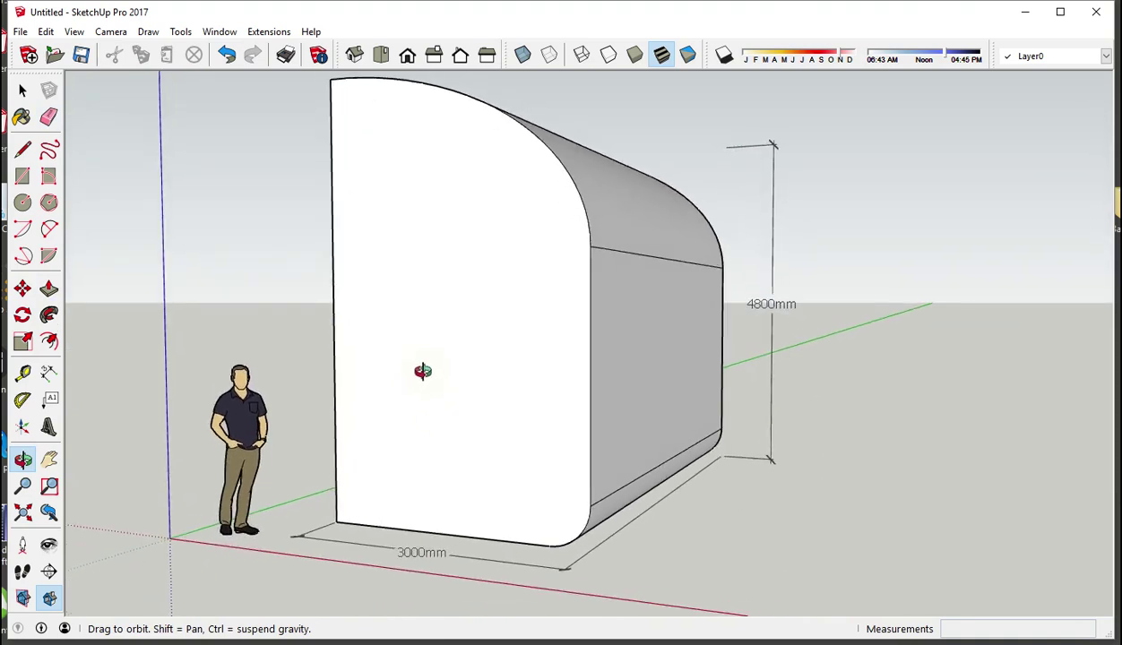
# Step: Offset the rounded front face outline 200 mm inward to create an inner face
pyautogui.click(49, 341)
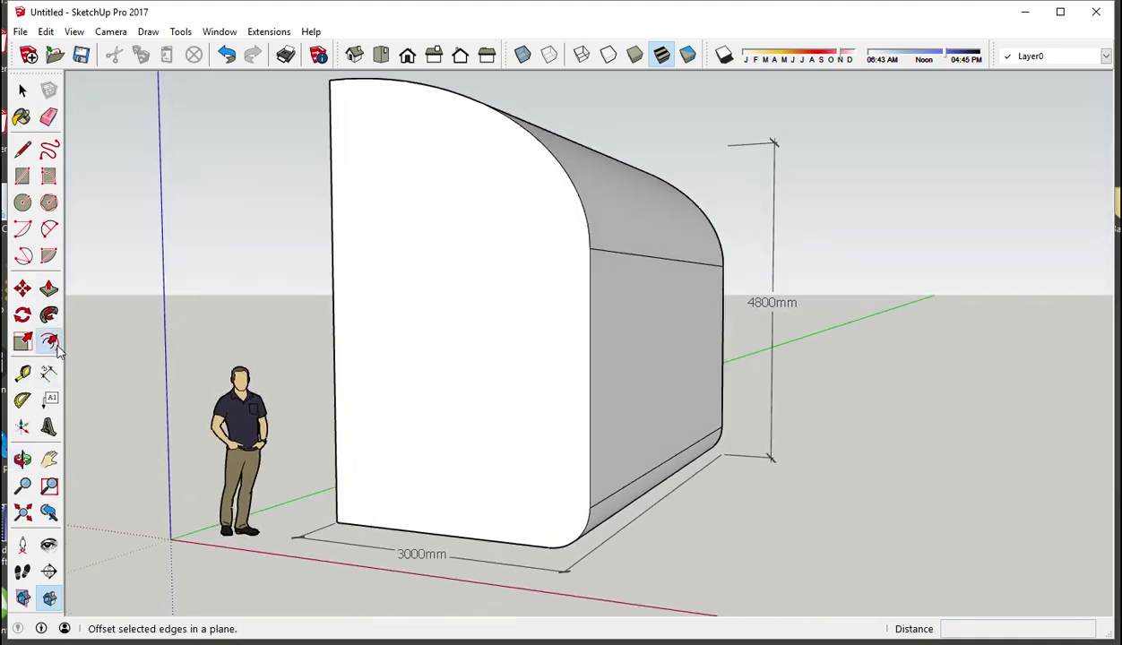
pyautogui.click(338, 348)
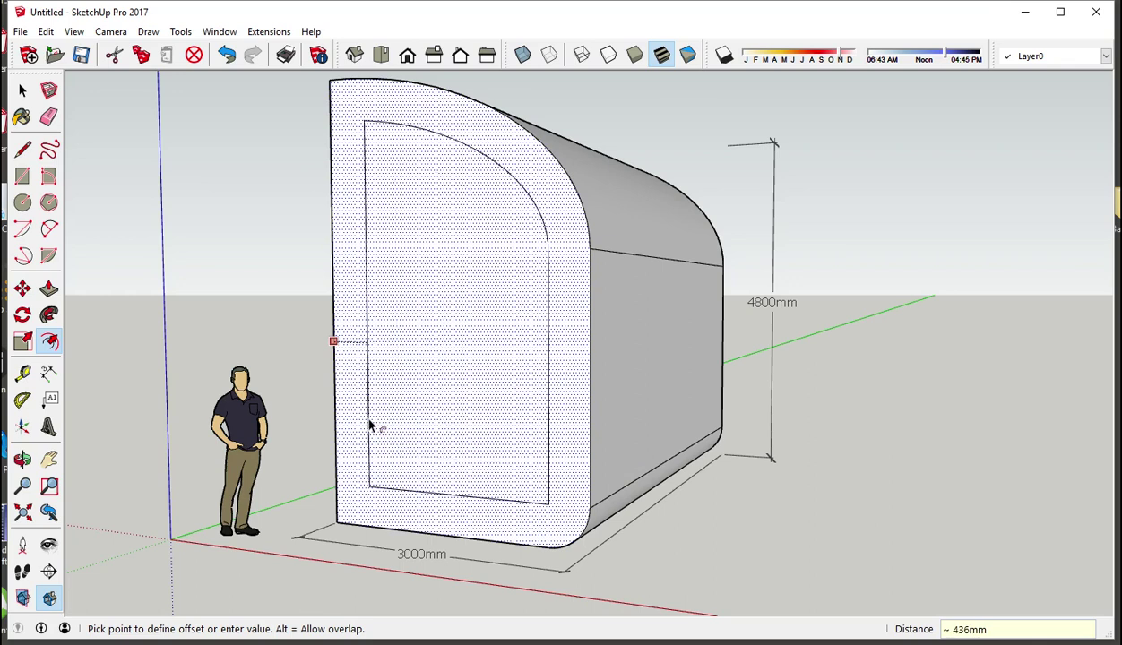
pyautogui.write('200')
pyautogui.press('Return')
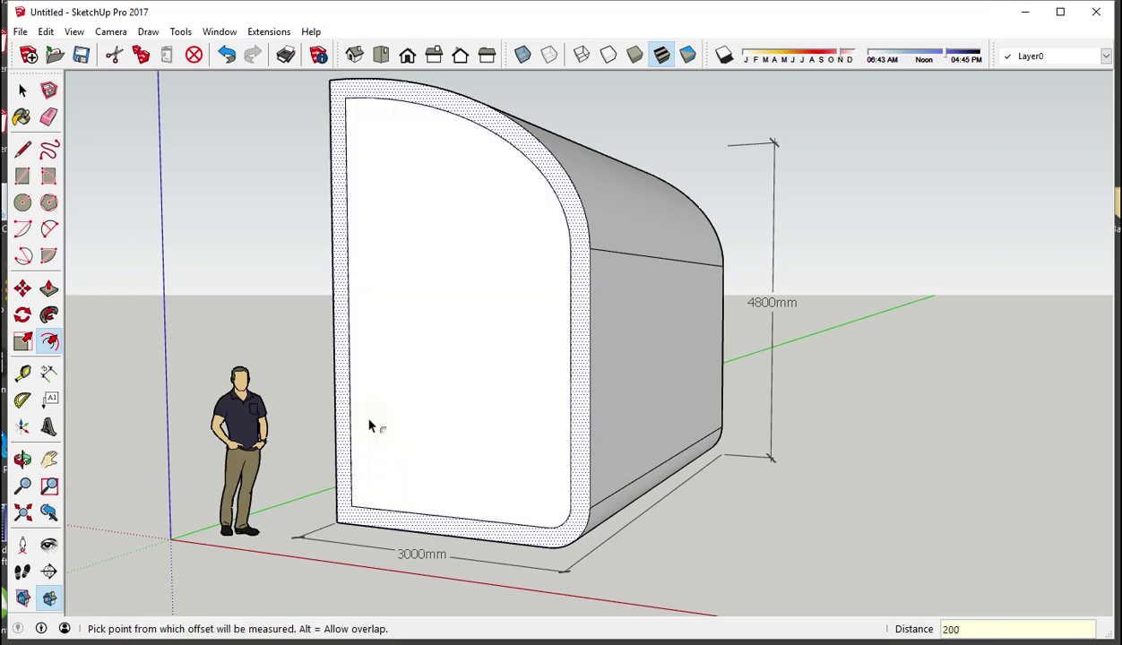
pyautogui.press('Escape')
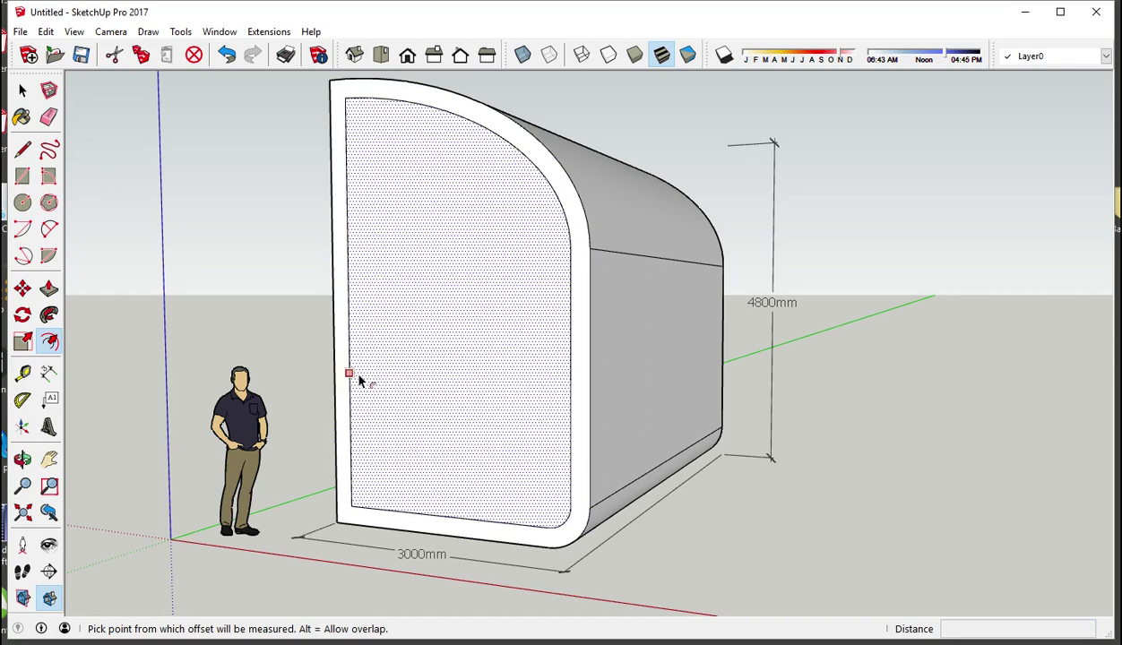
pyautogui.press('Escape')
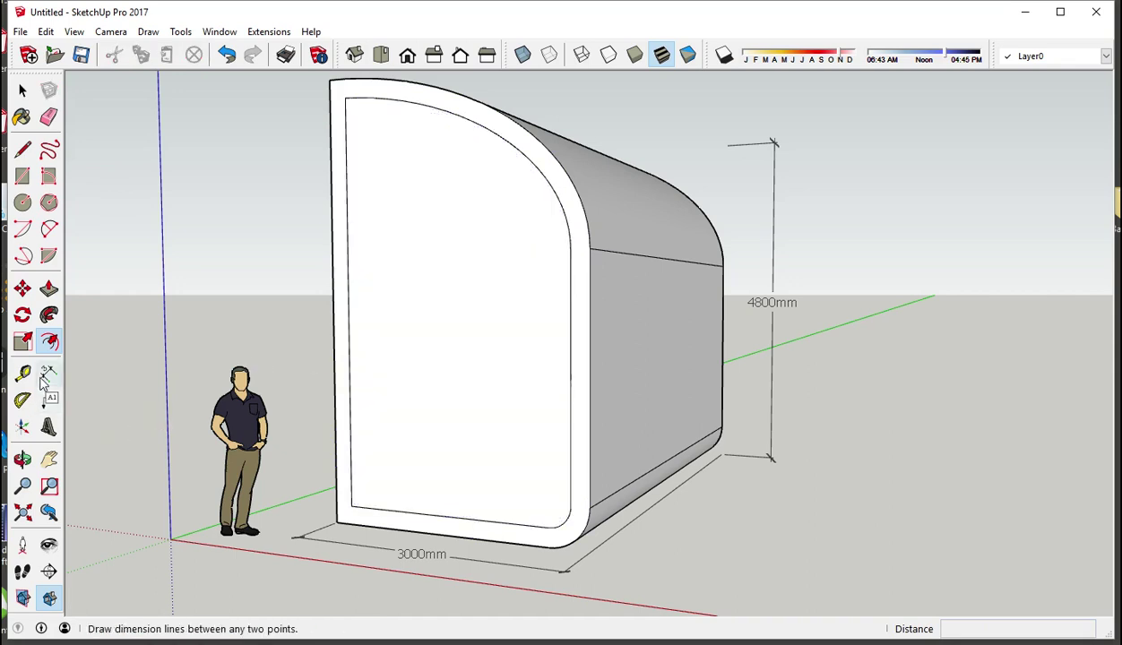
pyautogui.click(46, 374)
pyautogui.click(337, 324)
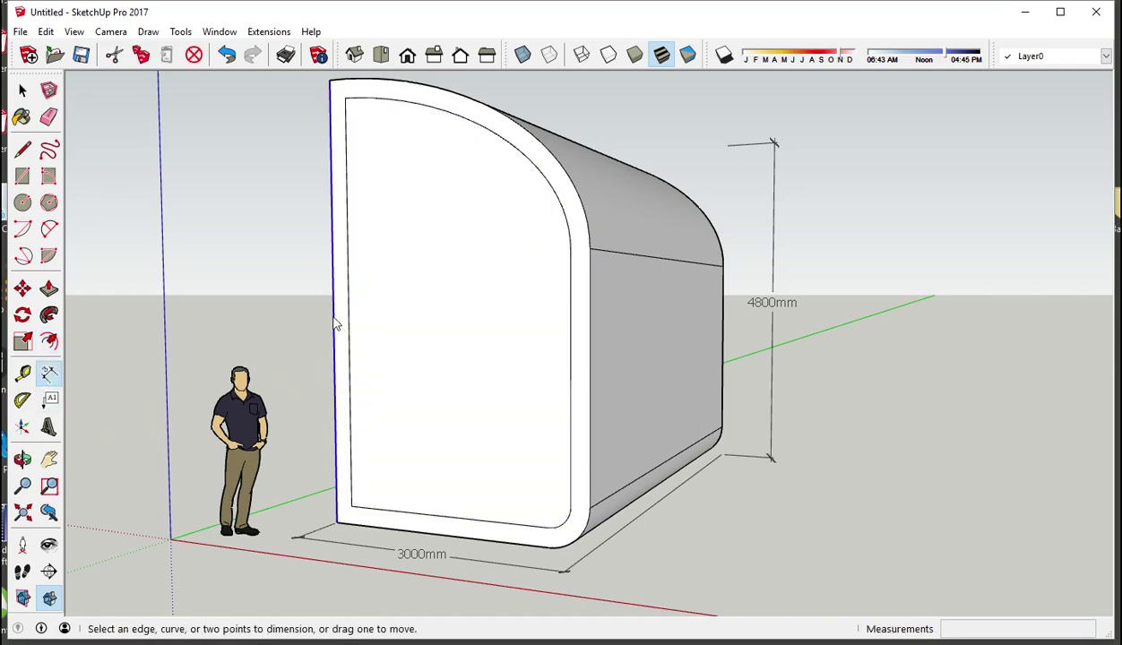
pyautogui.click(334, 325)
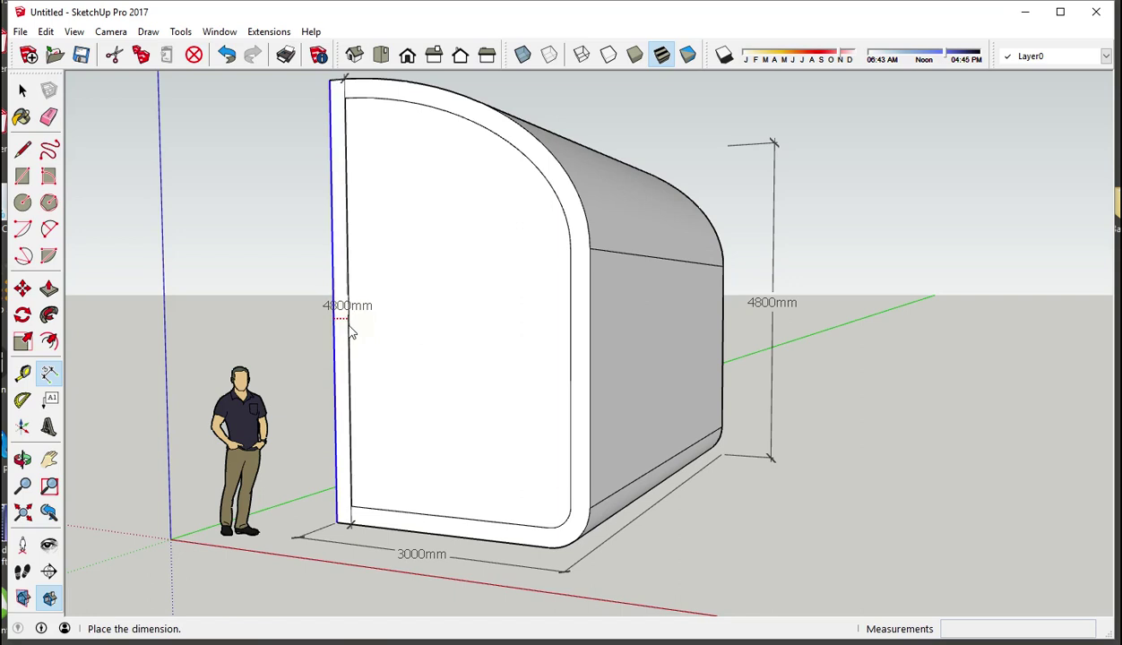
pyautogui.press('Escape')
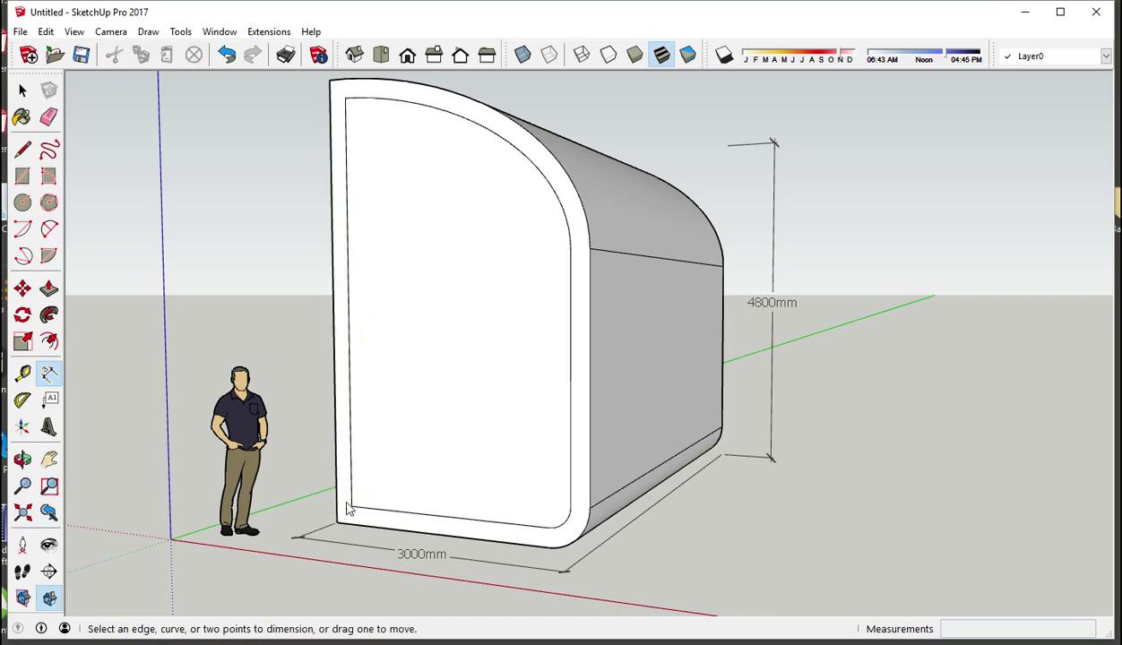
pyautogui.click(353, 509)
pyautogui.scroll(2, 338, 511)
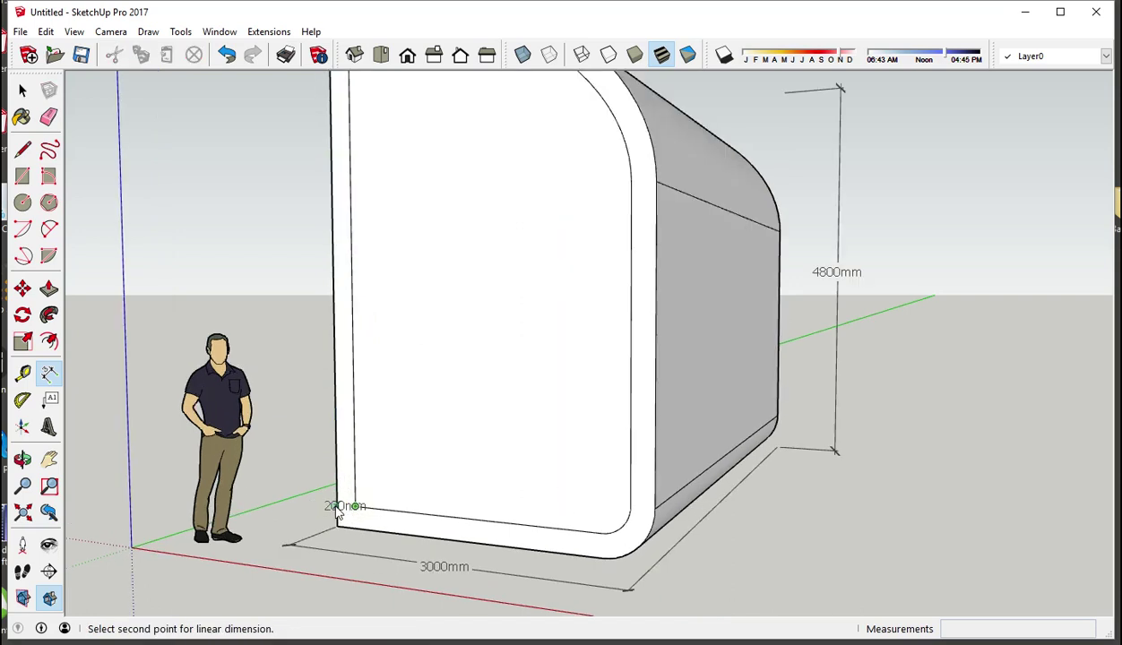
pyautogui.scroll(2, 338, 511)
pyautogui.scroll(2, 338, 511)
pyautogui.scroll(1, 338, 511)
pyautogui.scroll(1, 338, 510)
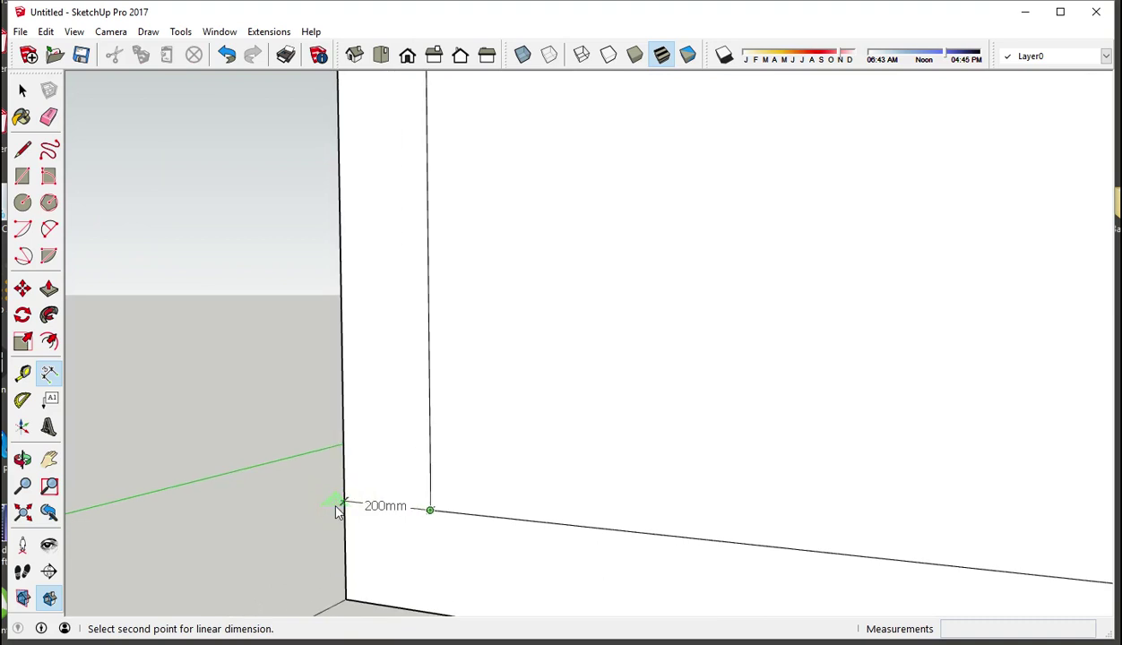
pyautogui.scroll(-2, 338, 510)
pyautogui.scroll(-3, 338, 511)
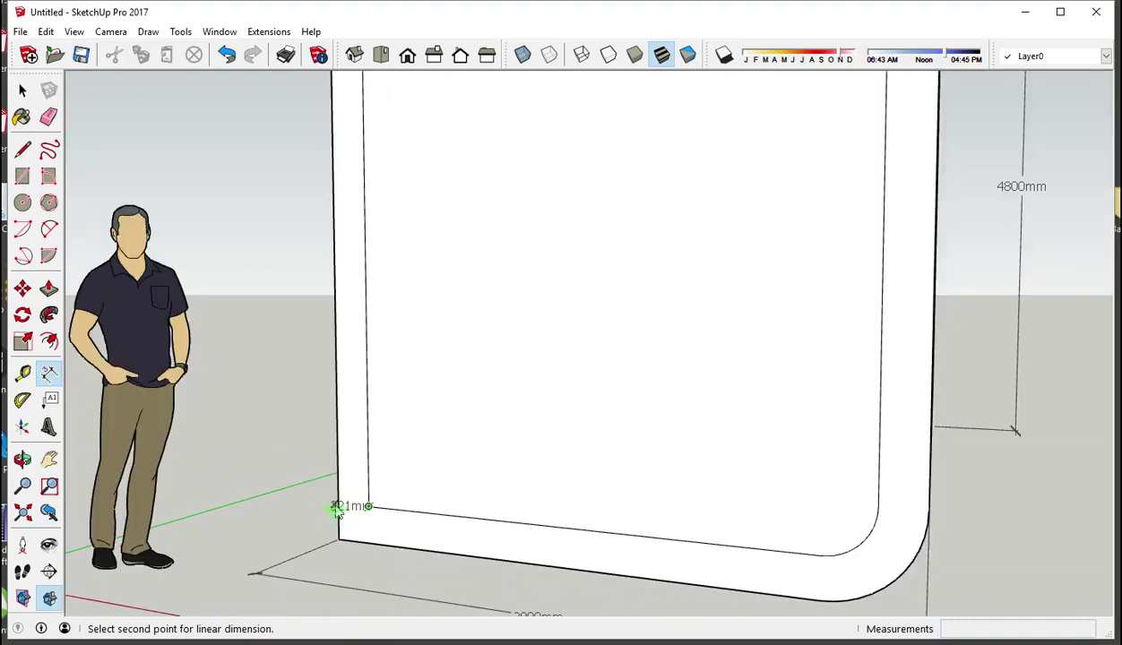
pyautogui.scroll(-3, 359, 508)
pyautogui.press('Escape')
pyautogui.scroll(-1, 412, 498)
pyautogui.moveTo(486, 418)
pyautogui.mouseDown(button='middle')
pyautogui.moveTo(488, 441)
pyautogui.moveTo(355, 437)
pyautogui.mouseUp(button='middle')
pyautogui.click(49, 291)
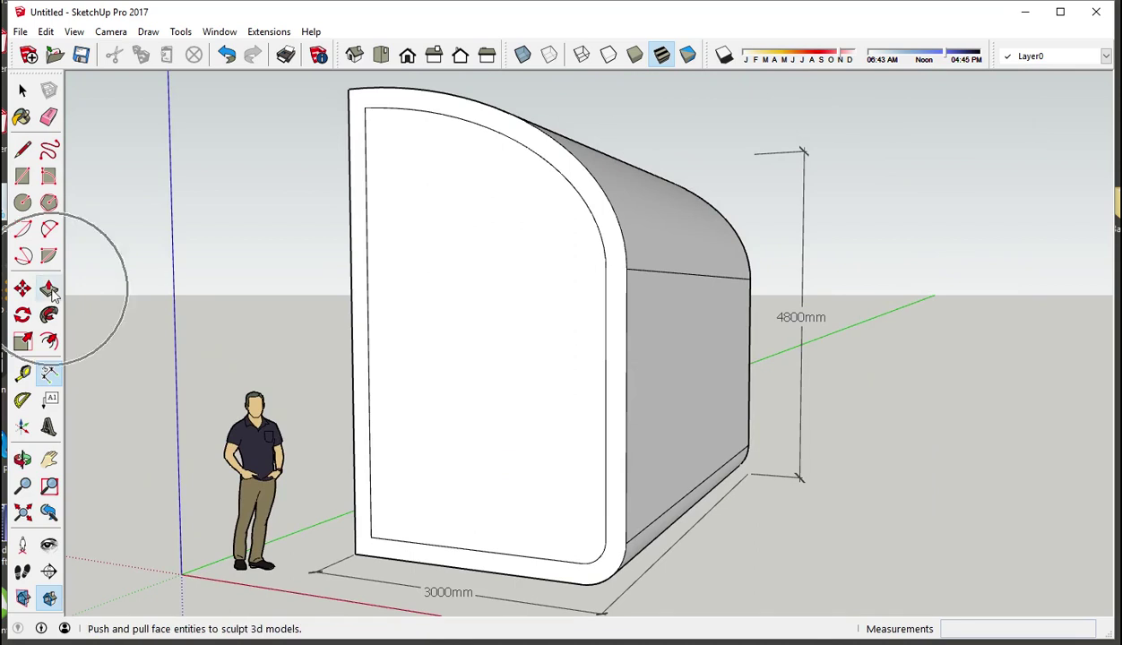
# Step: Push the inner front face through the back of the box, hollowing it into a tunnel
pyautogui.click(434, 402)
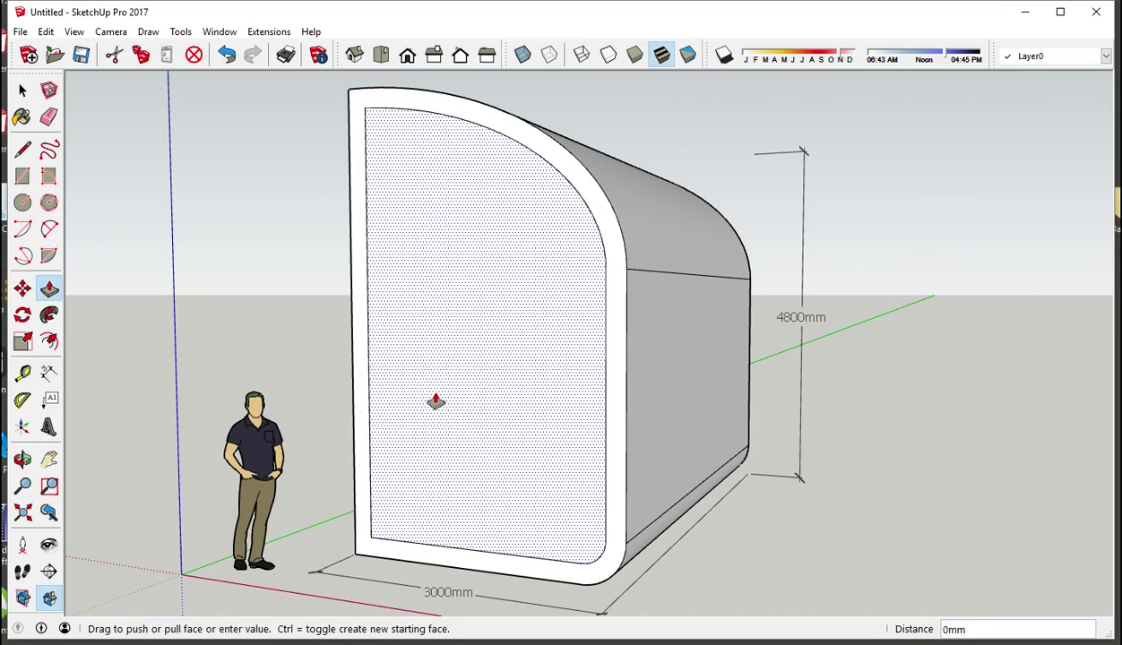
pyautogui.click(436, 401)
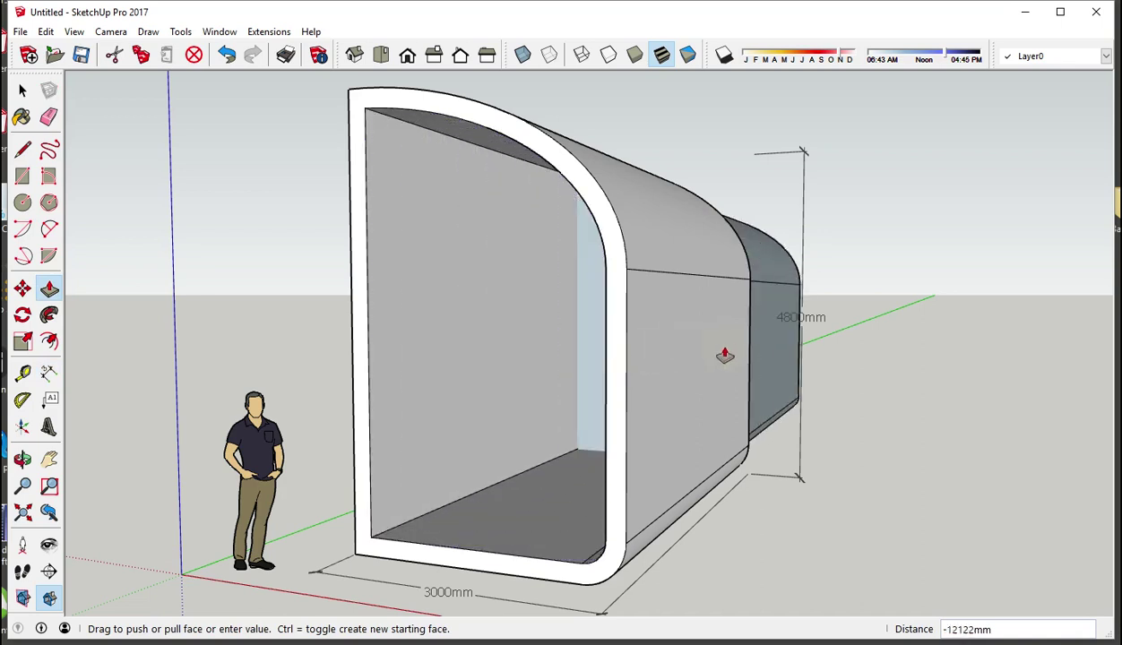
pyautogui.click(749, 354)
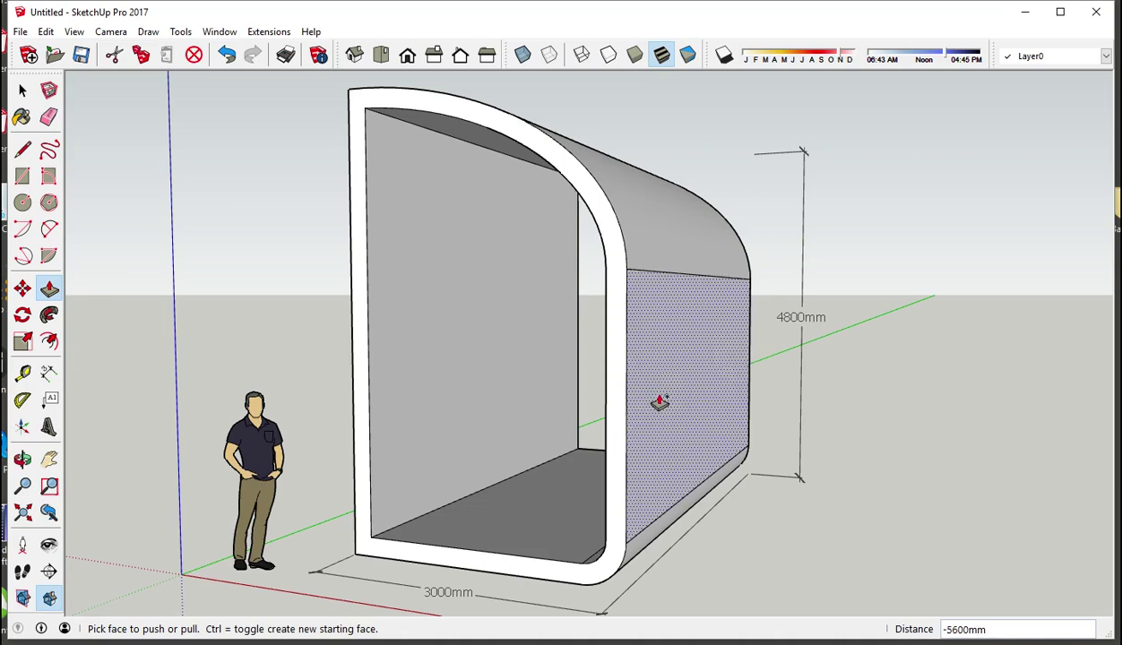
pyautogui.moveTo(661, 401)
pyautogui.mouseDown(button='middle')
pyautogui.moveTo(760, 445)
pyautogui.moveTo(773, 440)
pyautogui.moveTo(602, 425)
pyautogui.mouseUp(button='middle')
# Step: Erase the 4800mm and 3000mm dimensions from the model
pyautogui.click(48, 117)
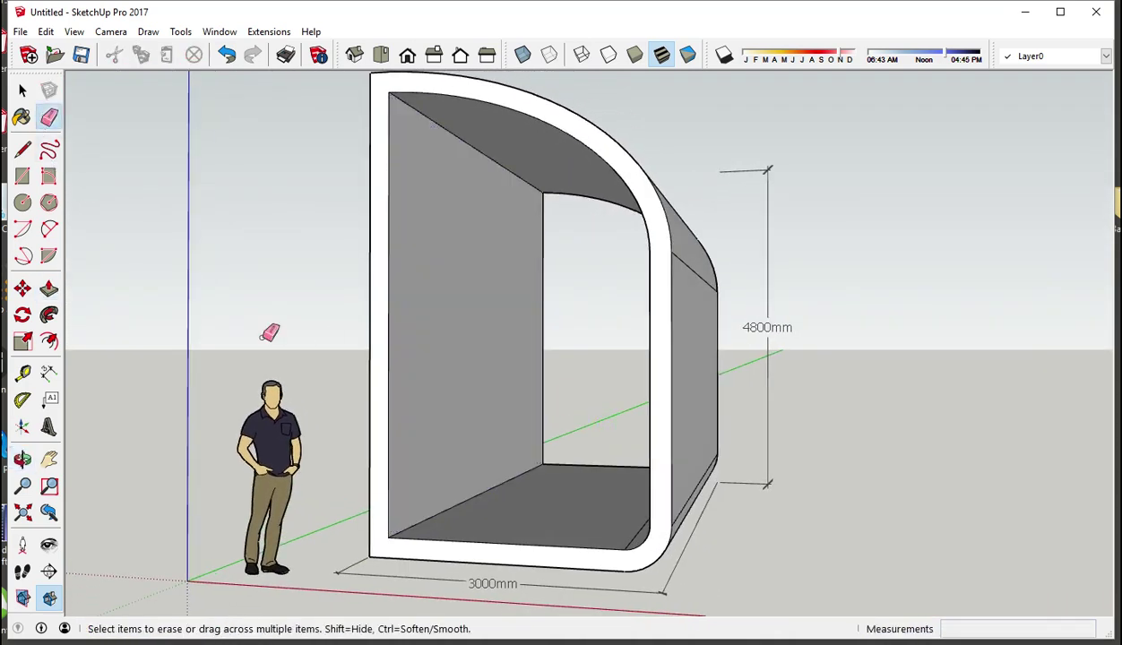
pyautogui.moveTo(737, 495); pyautogui.dragTo(665, 614)
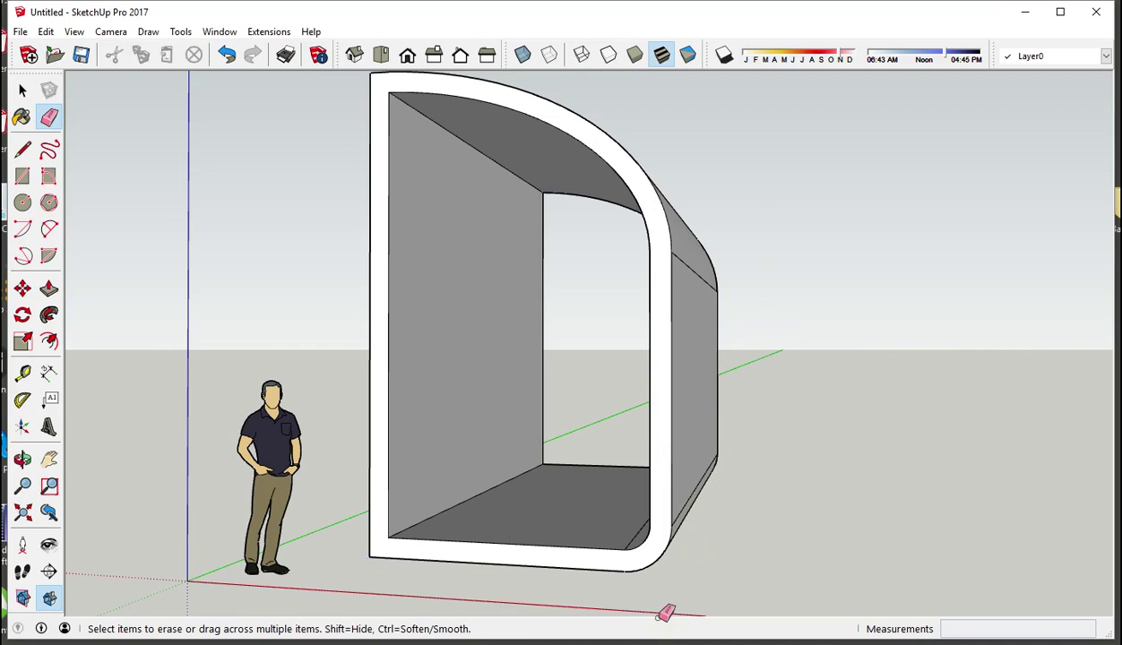
pyautogui.moveTo(644, 598)
pyautogui.mouseDown(button='middle')
pyautogui.moveTo(767, 606)
pyautogui.moveTo(766, 619)
pyautogui.moveTo(776, 605)
pyautogui.moveTo(700, 531)
pyautogui.mouseUp(button='middle')
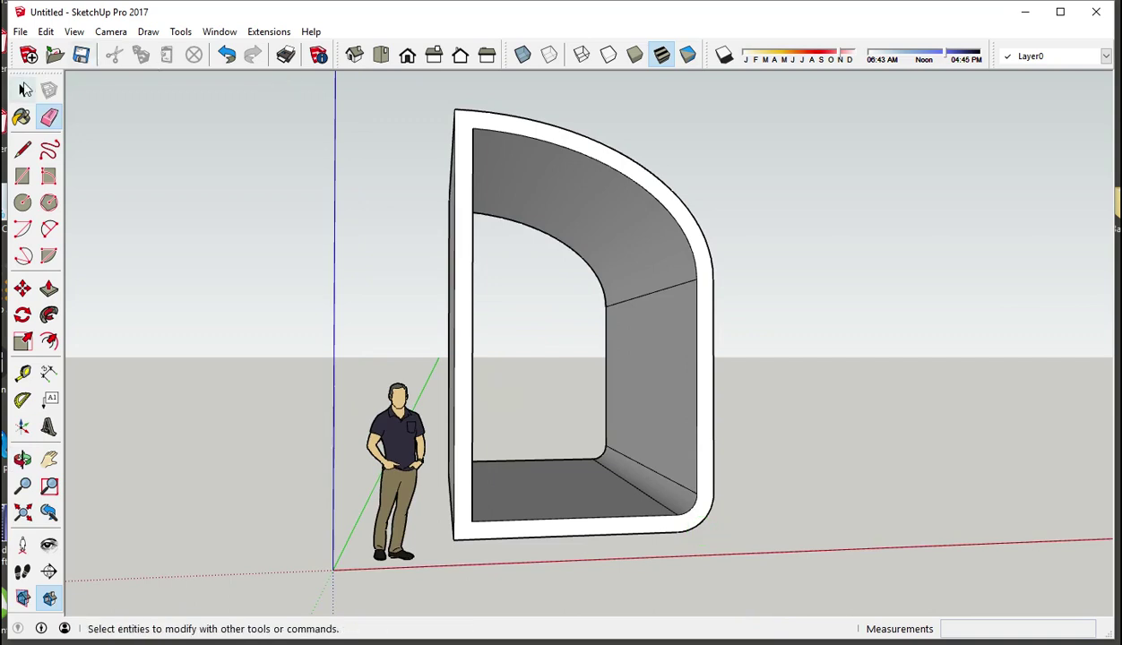
pyautogui.click(23, 92)
pyautogui.click(24, 91)
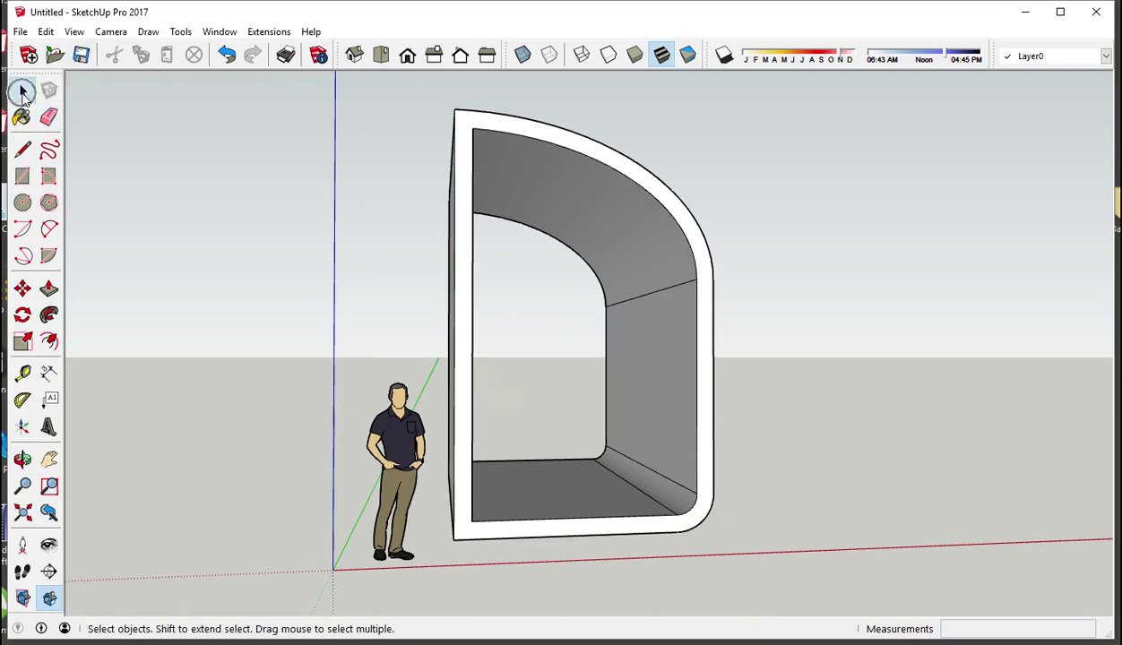
# Step: Select all of the hollow rounded frame's connected geometry and make it one group
pyautogui.click(459, 207)
pyautogui.tripleClick(459, 207)
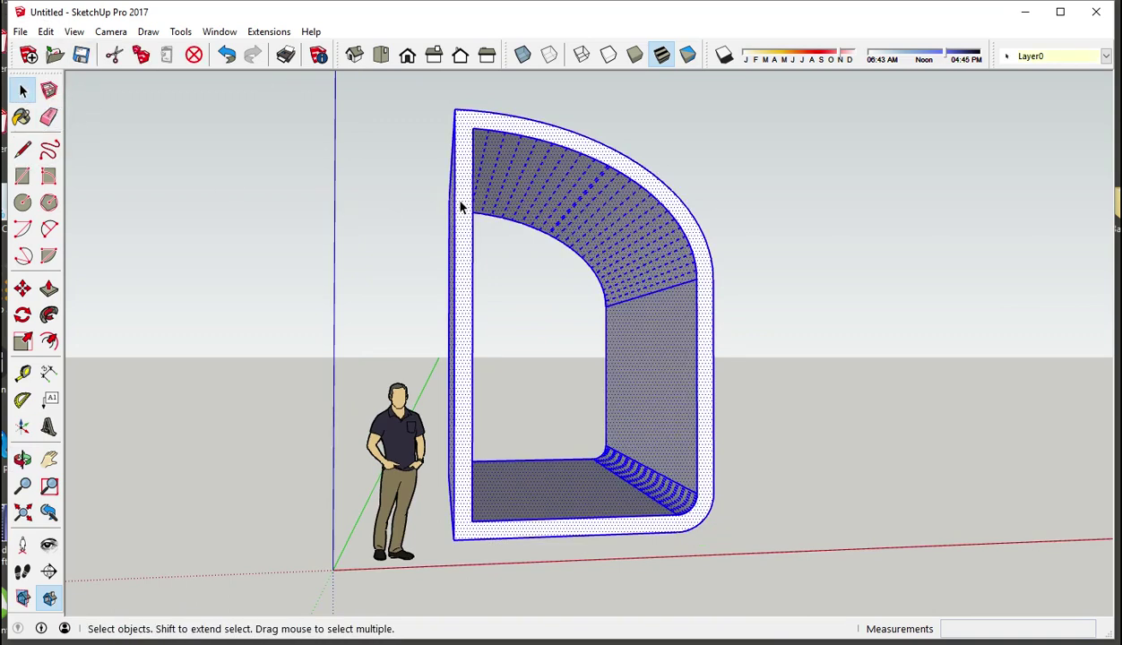
pyautogui.rightClick(459, 207)
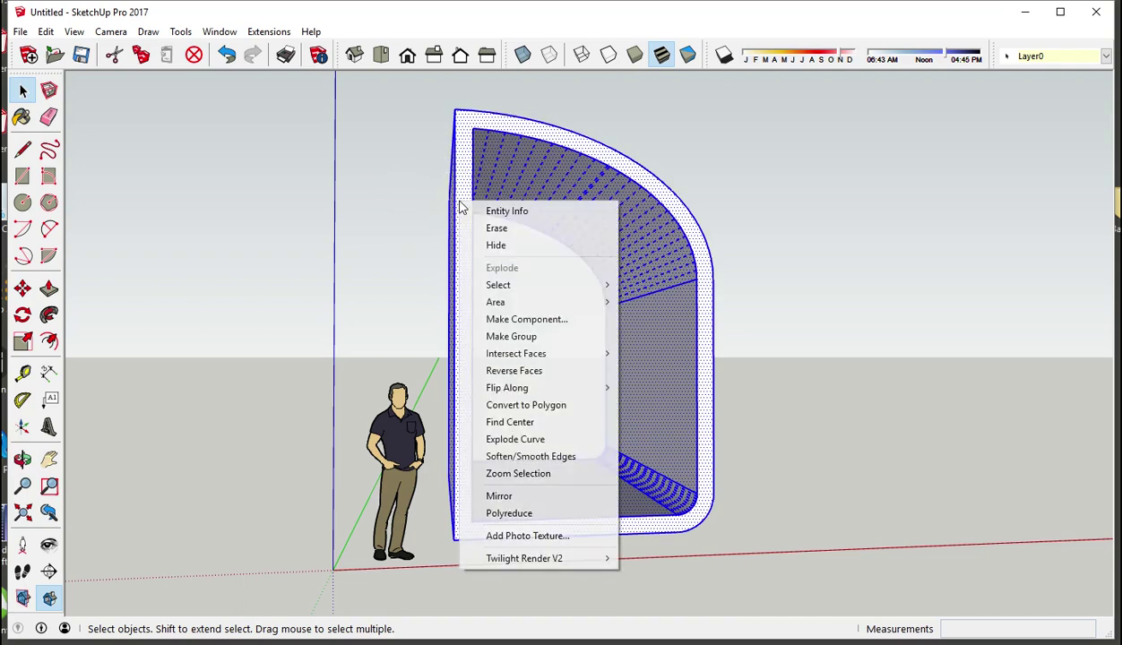
pyautogui.click(507, 337)
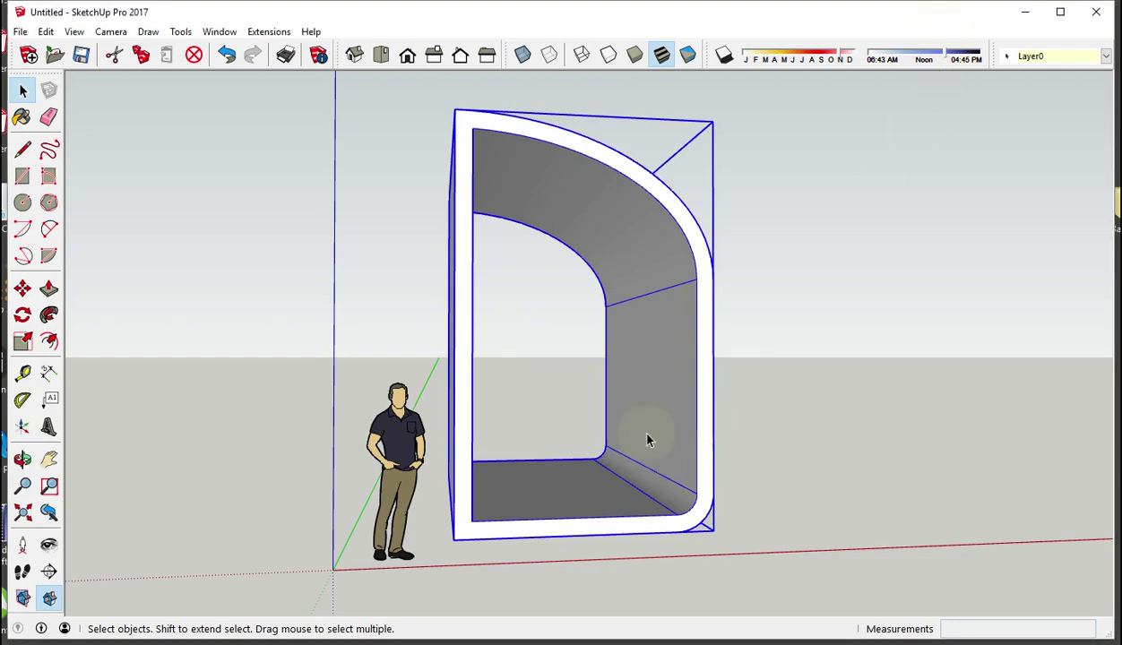
pyautogui.moveTo(648, 439)
pyautogui.mouseDown(button='middle')
pyautogui.moveTo(655, 463)
pyautogui.moveTo(656, 443)
pyautogui.mouseUp(button='middle')
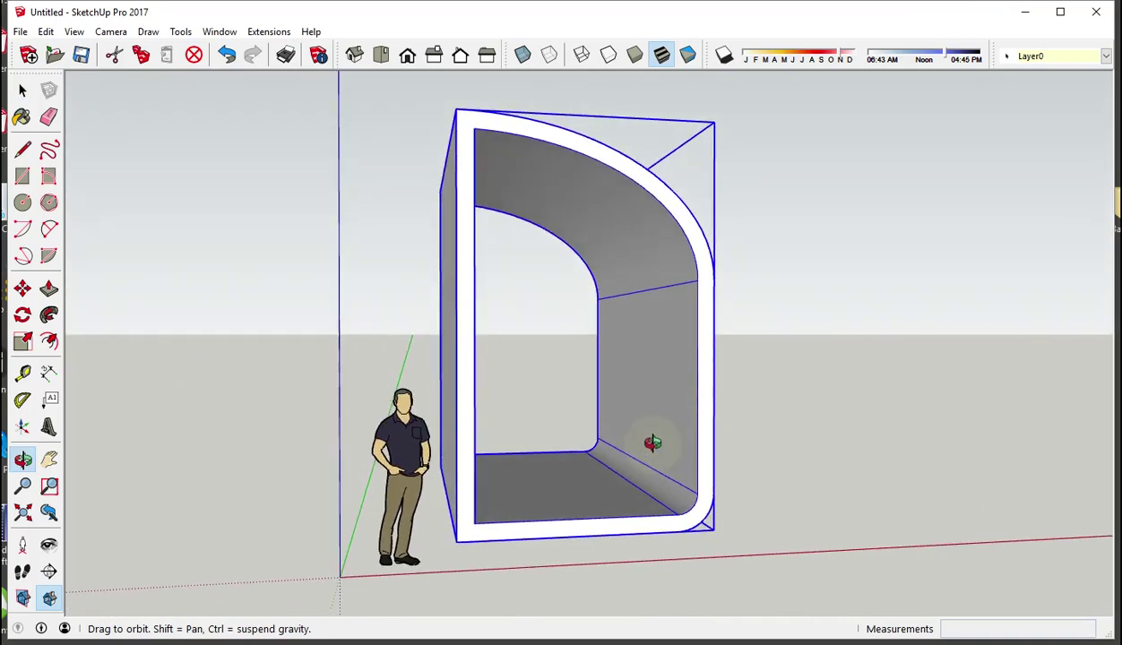
# Step: Inside the arch group, copy the inner floor face and its curved fillet face
pyautogui.doubleClick(647, 373)
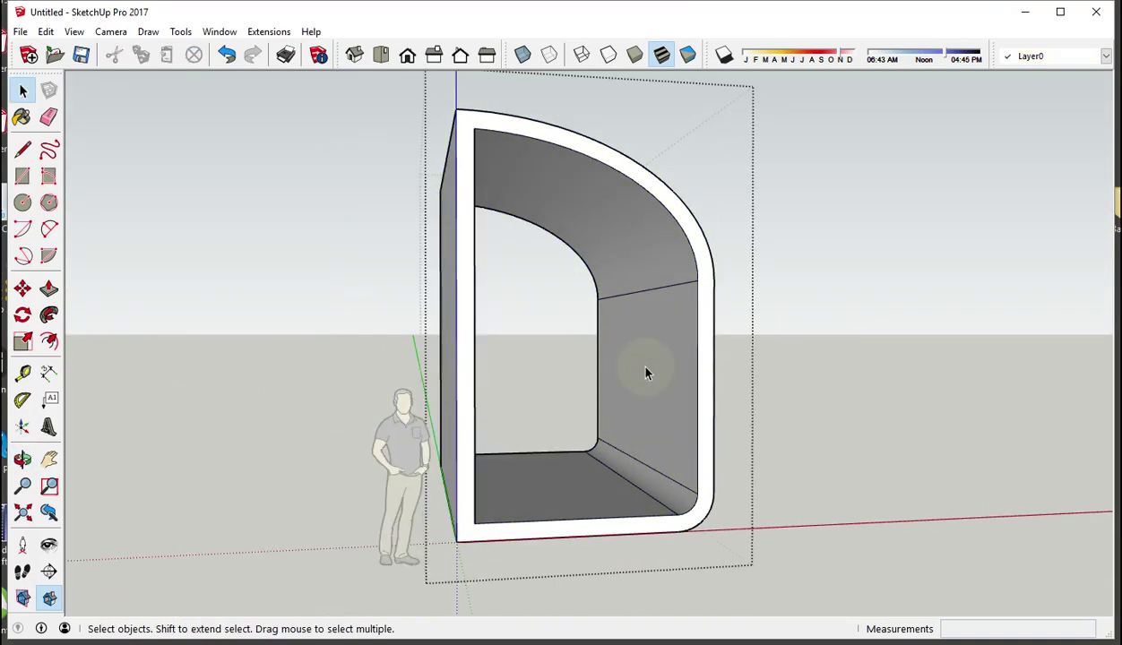
pyautogui.click(578, 500)
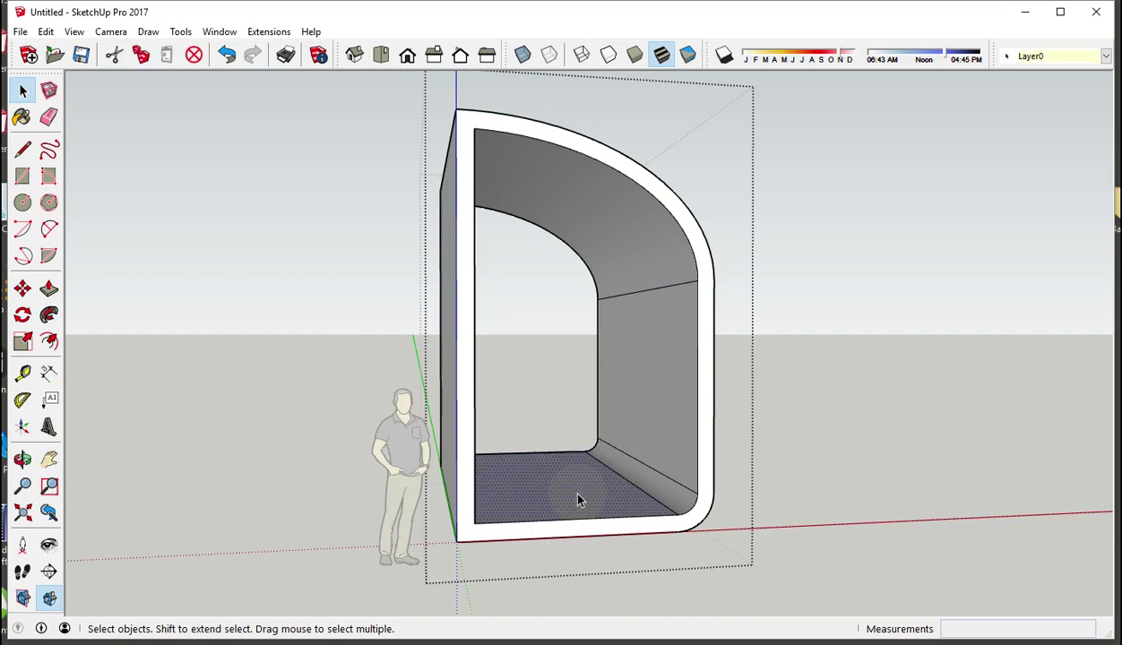
pyautogui.click(647, 491)
pyautogui.keyDown('shift'); pyautogui.click(613, 497); pyautogui.keyUp('shift')
pyautogui.click(140, 61)
# Step: Close the arch group to return to the model's top level
pyautogui.rightClick(715, 190)
pyautogui.click(757, 201)
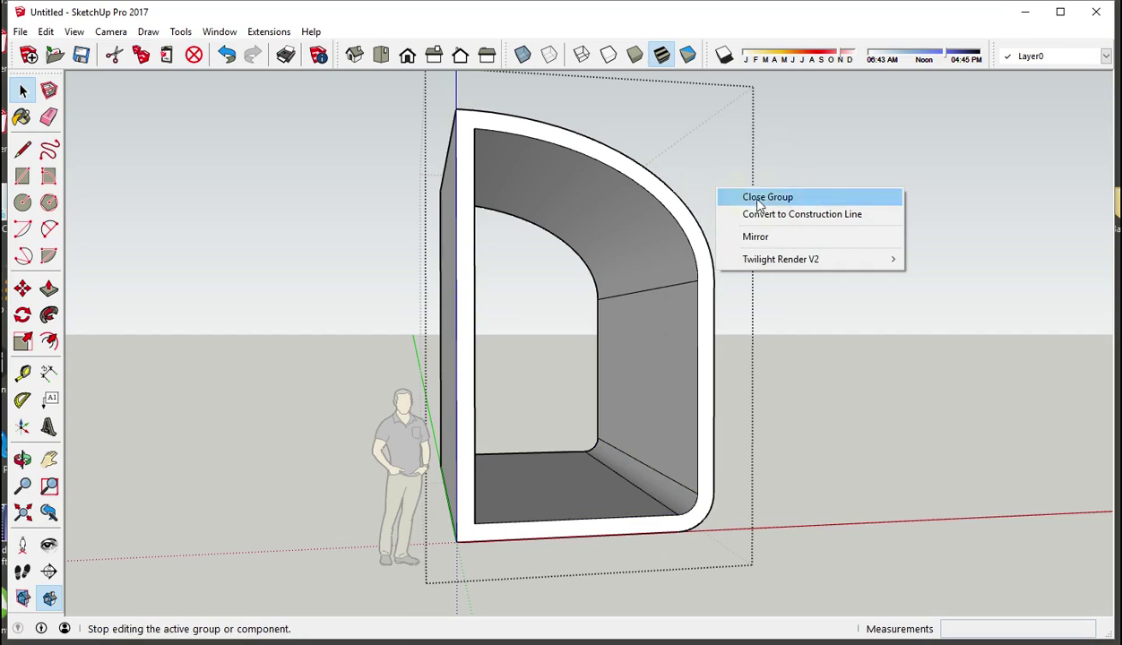
pyautogui.click(757, 203)
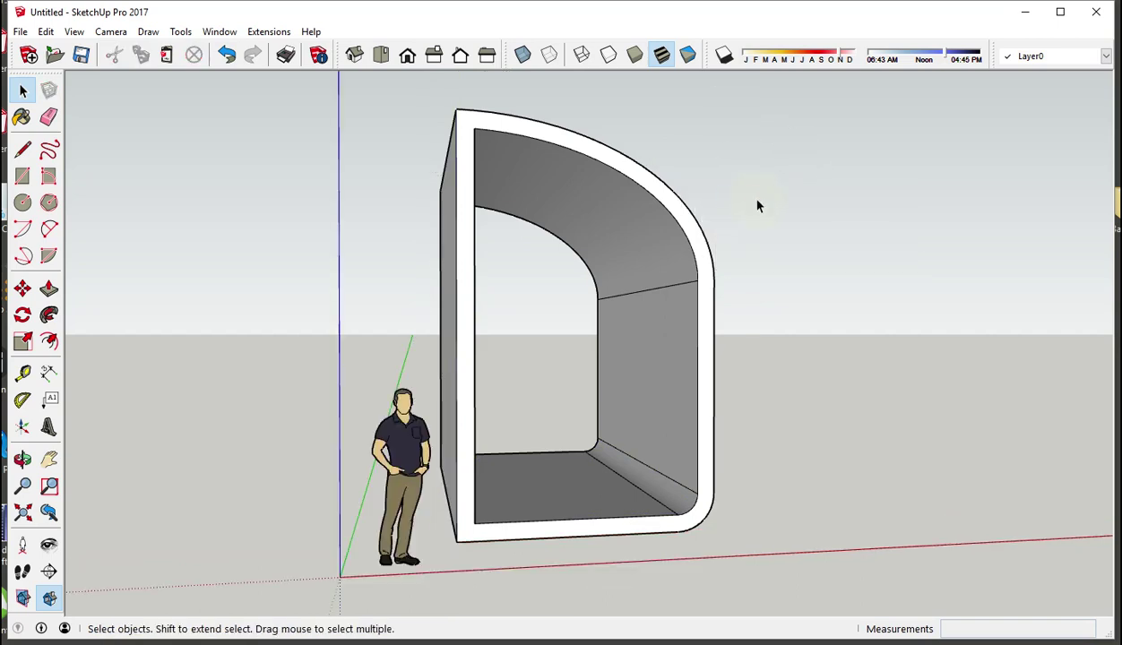
# Step: Paste the floor-and-fillet copy on the ground beside the arch and group it
pyautogui.click(167, 59)
pyautogui.click(166, 55)
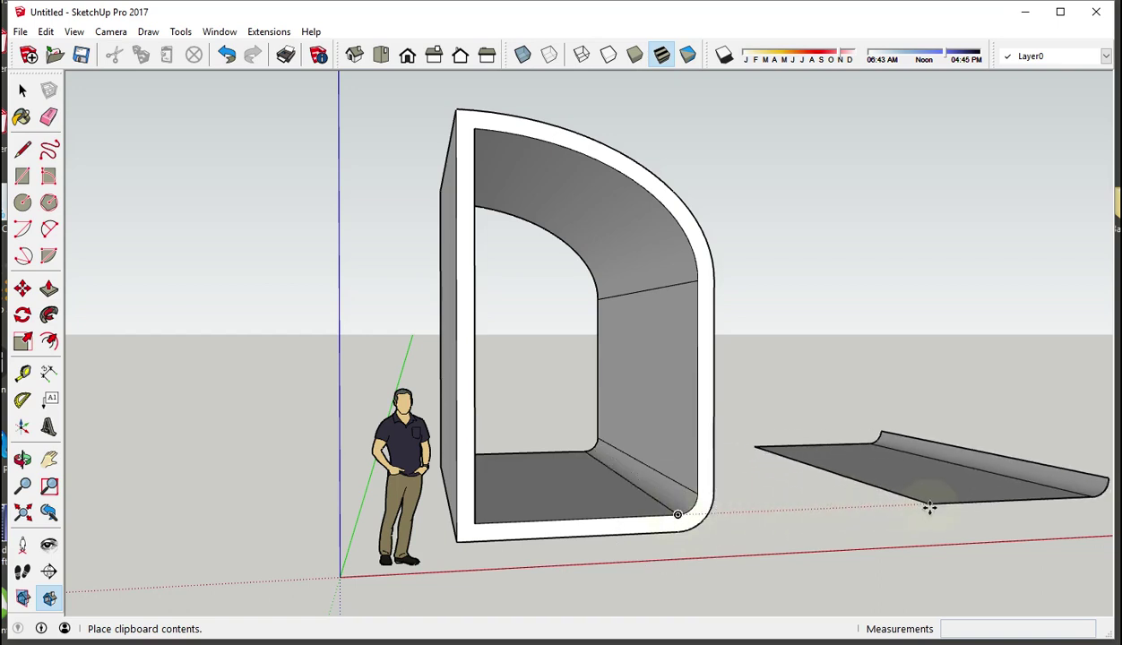
pyautogui.click(932, 507)
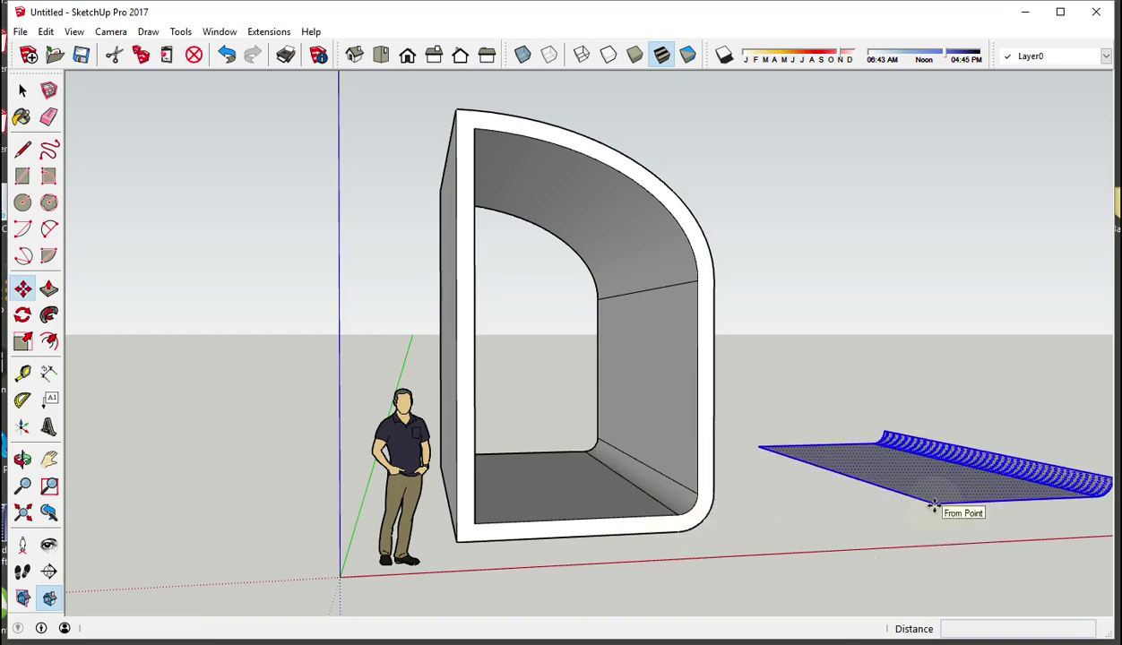
pyautogui.moveTo(934, 507)
pyautogui.mouseDown(button='middle')
pyautogui.moveTo(693, 542)
pyautogui.moveTo(678, 534)
pyautogui.mouseUp(button='middle')
pyautogui.rightClick(635, 401)
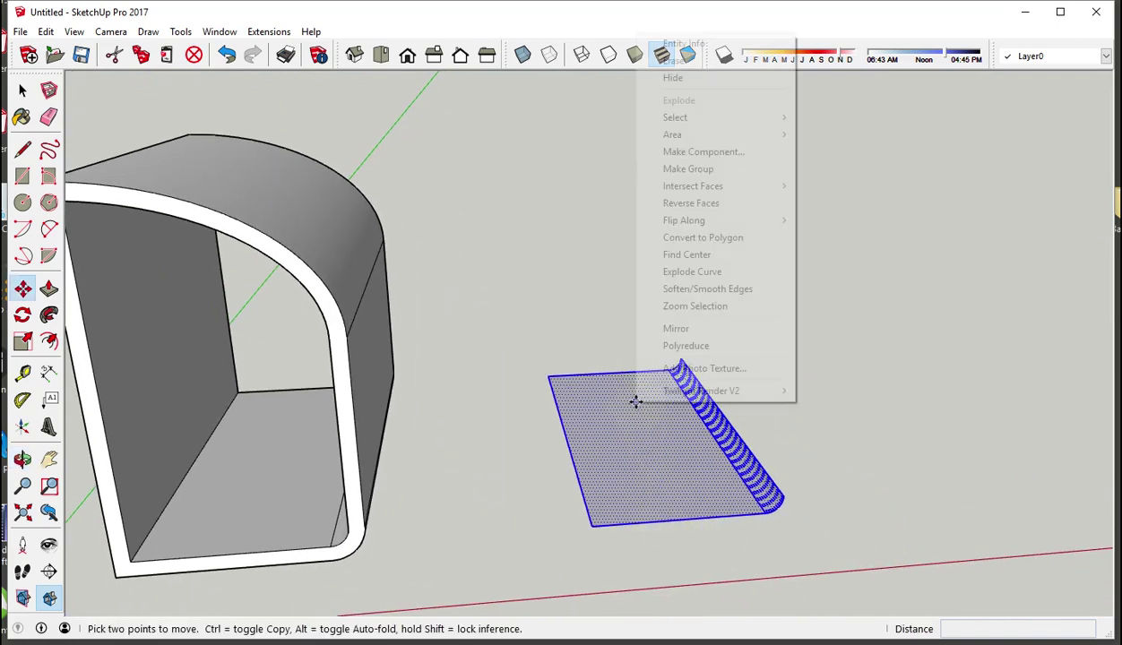
pyautogui.click(717, 170)
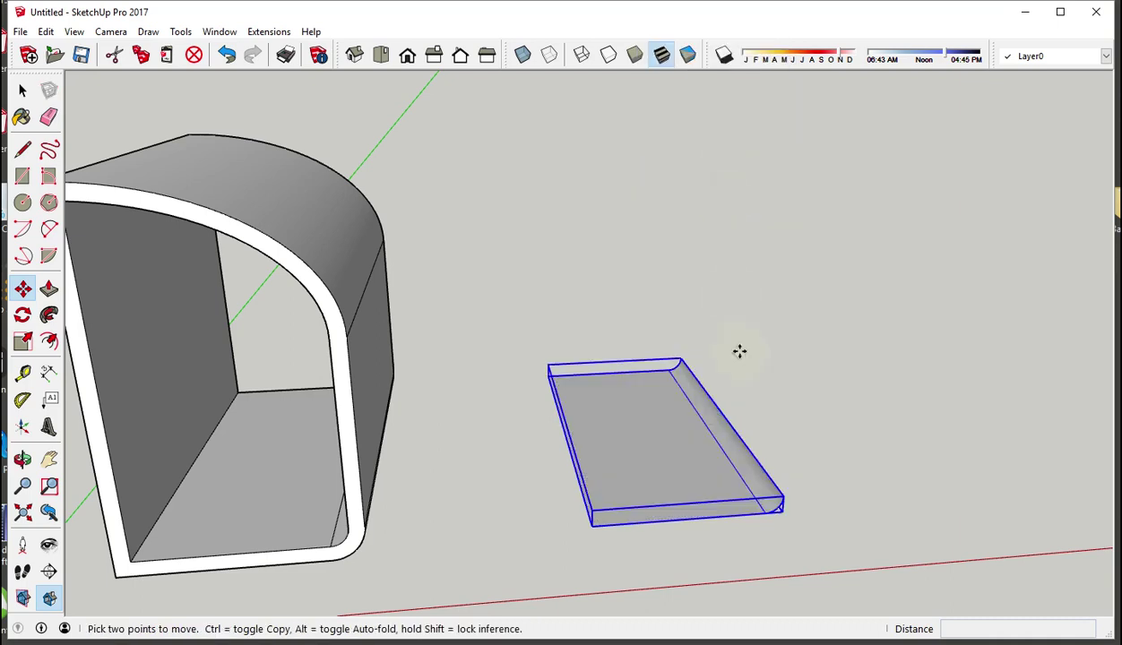
# Step: Orbit and zoom in on the copied floor-and-fillet group until it fills the view, then deselect it
pyautogui.moveTo(740, 352); pyautogui.dragTo(849, 466, button='middle')
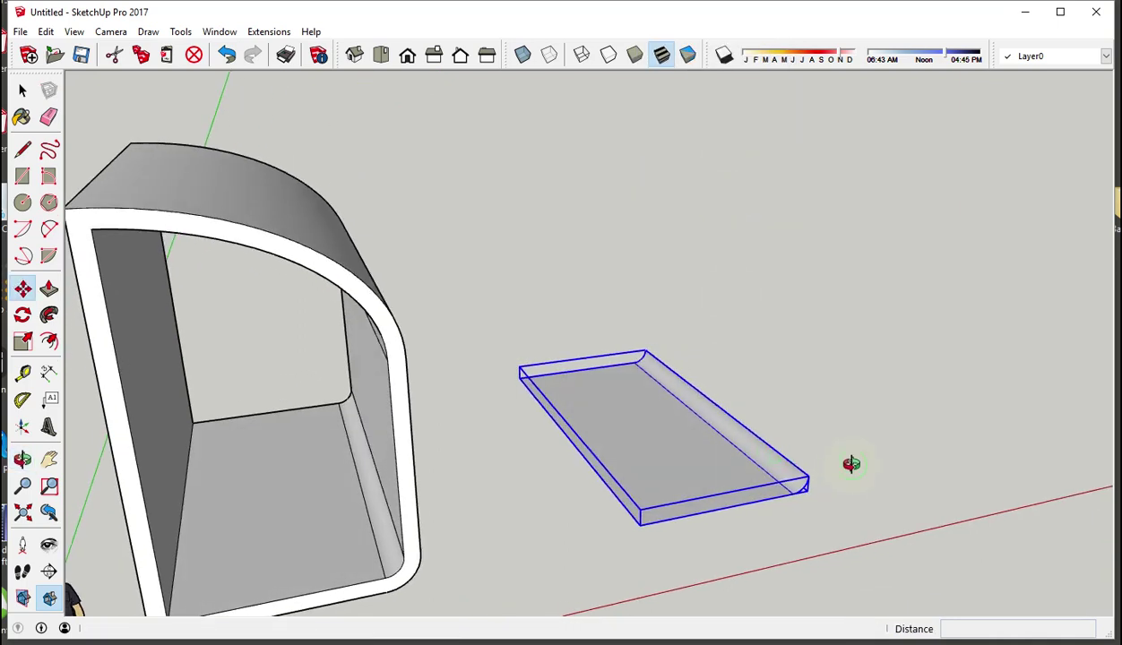
pyautogui.scroll(3, 632, 388)
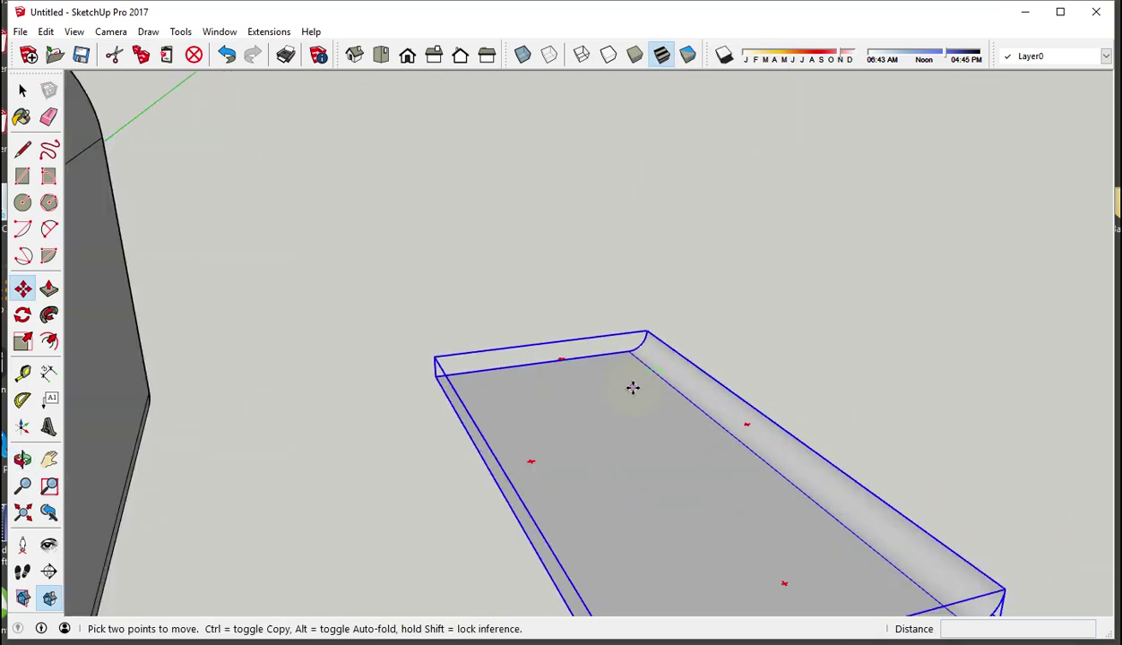
pyautogui.scroll(2, 631, 388)
pyautogui.scroll(1, 627, 388)
pyautogui.moveTo(625, 387)
pyautogui.mouseDown(button='middle')
pyautogui.moveTo(714, 484)
pyautogui.moveTo(694, 438)
pyautogui.moveTo(666, 416)
pyautogui.moveTo(549, 371)
pyautogui.moveTo(757, 401)
pyautogui.moveTo(541, 311)
pyautogui.moveTo(583, 297)
pyautogui.moveTo(534, 263)
pyautogui.moveTo(561, 295)
pyautogui.mouseUp(button='middle')
pyautogui.scroll(-1, 544, 312)
pyautogui.press('m')
pyautogui.press('space')
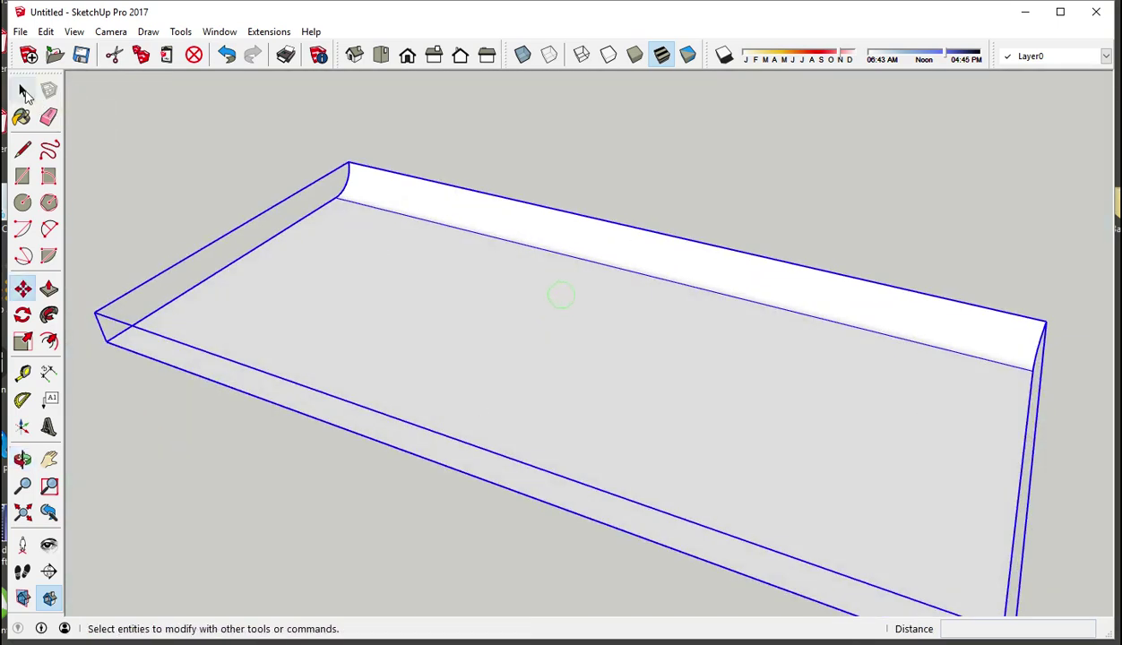
pyautogui.click(281, 190)
pyautogui.press('o')
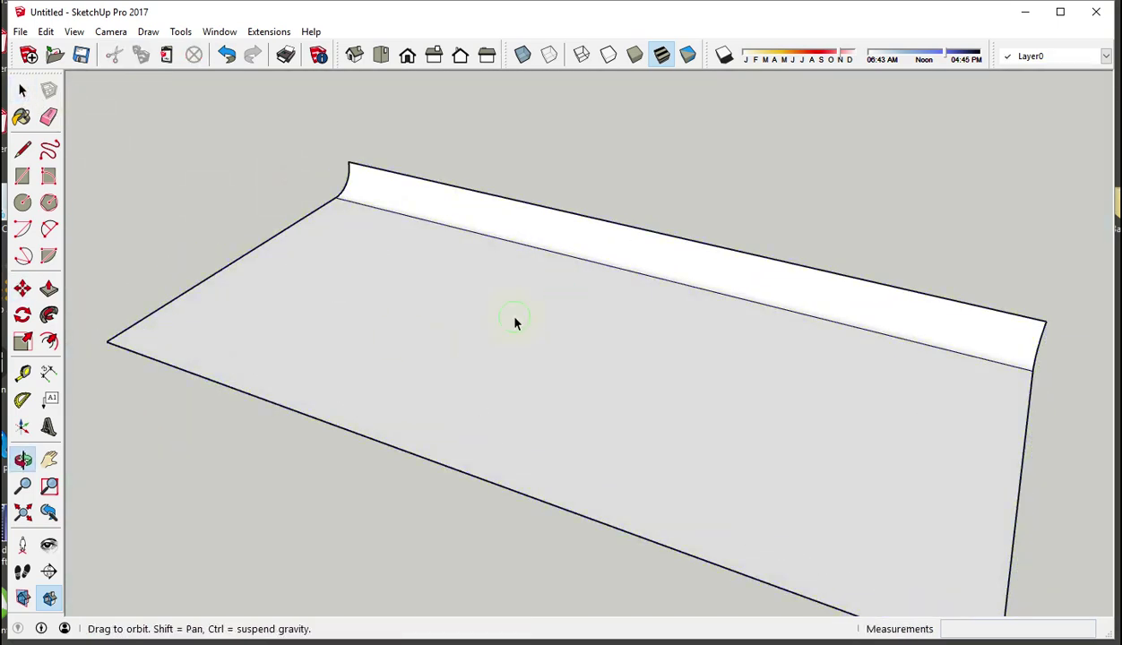
pyautogui.moveTo(513, 321)
pyautogui.mouseDown()
pyautogui.moveTo(456, 278)
pyautogui.moveTo(432, 309)
pyautogui.moveTo(501, 300)
pyautogui.moveTo(456, 258)
pyautogui.moveTo(403, 275)
pyautogui.moveTo(409, 282)
pyautogui.moveTo(403, 243)
pyautogui.moveTo(406, 265)
pyautogui.moveTo(438, 280)
pyautogui.mouseUp()
pyautogui.press('space')
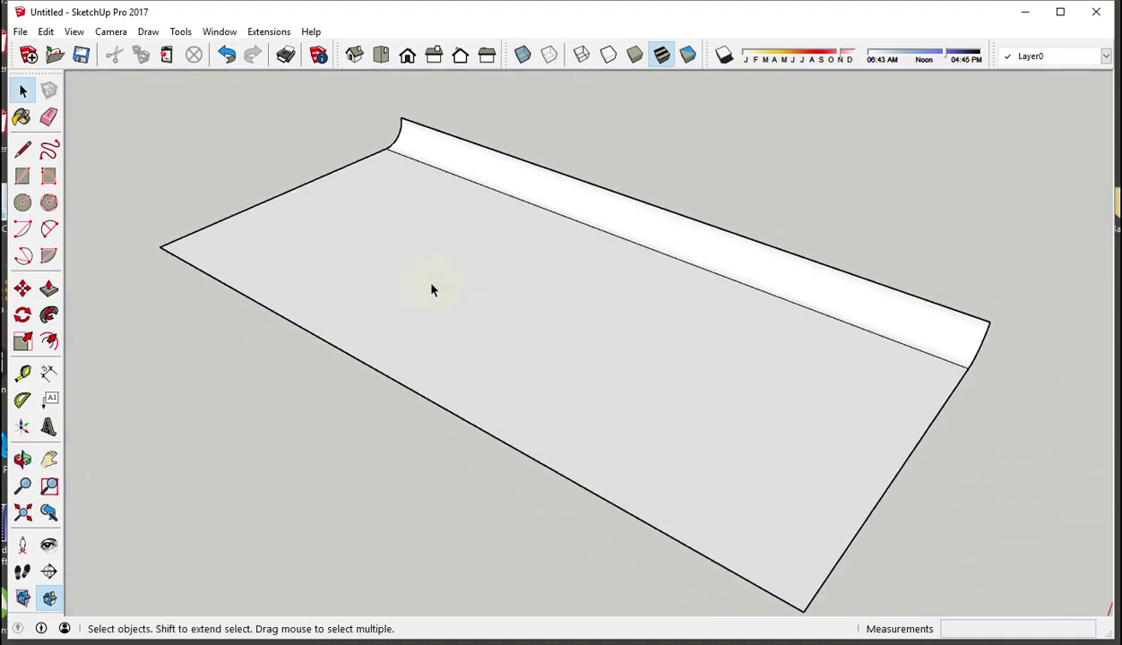
# Step: Add guide lines across the board's short end at 200 mm, 900 mm and 100 mm offsets
pyautogui.click(25, 375)
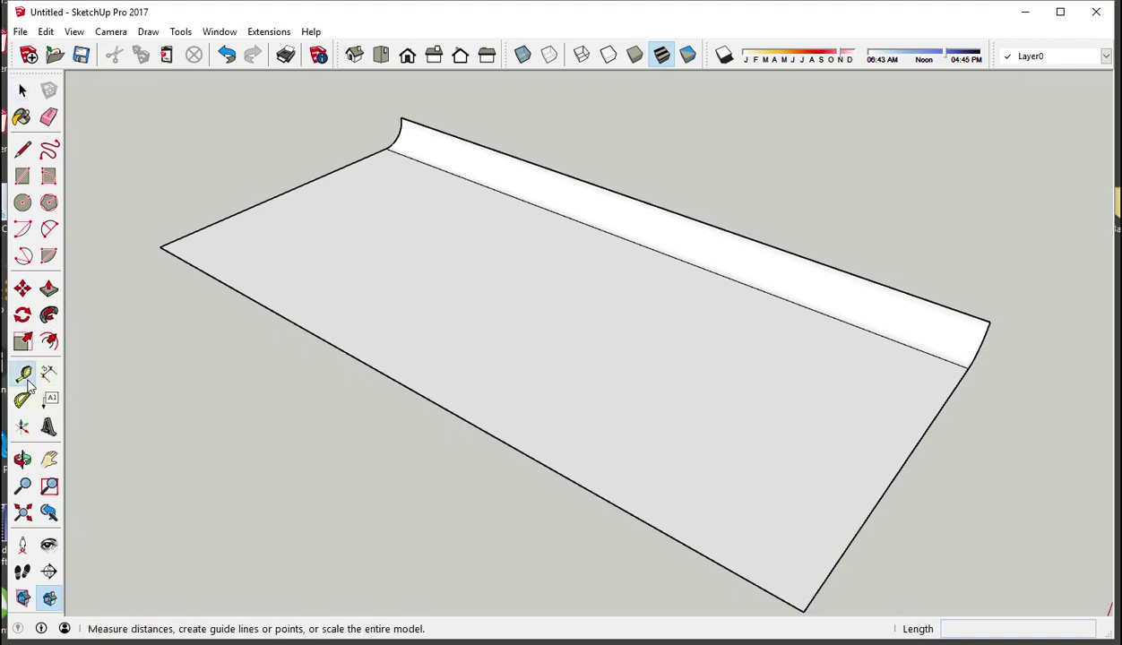
pyautogui.click(221, 220)
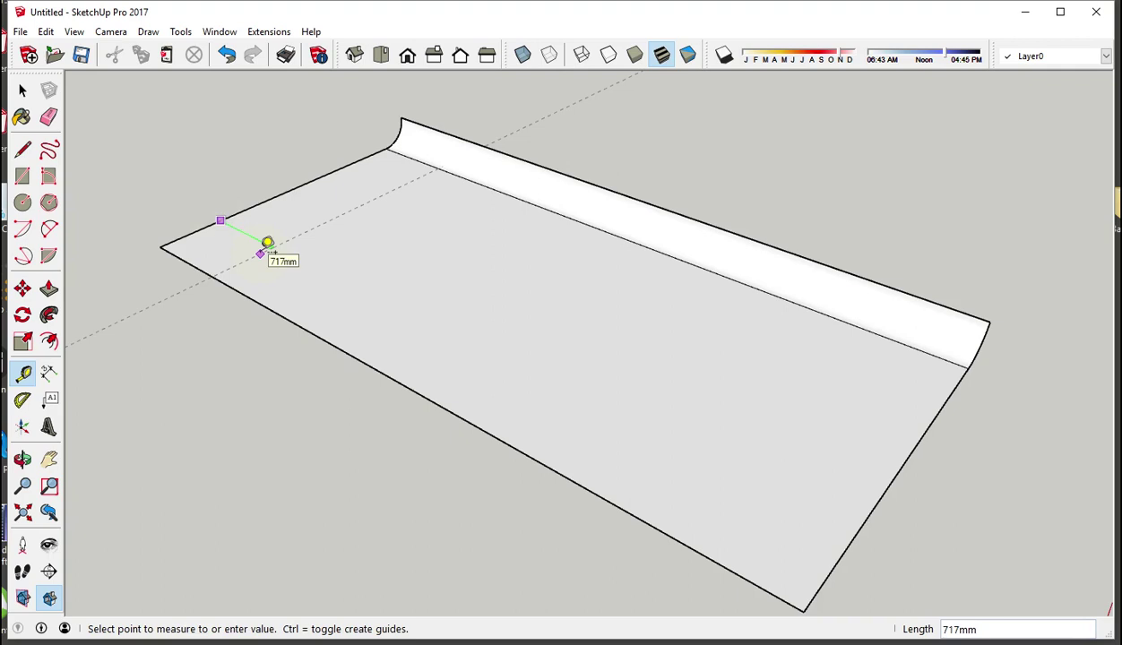
pyautogui.write('200')
pyautogui.press('Return')
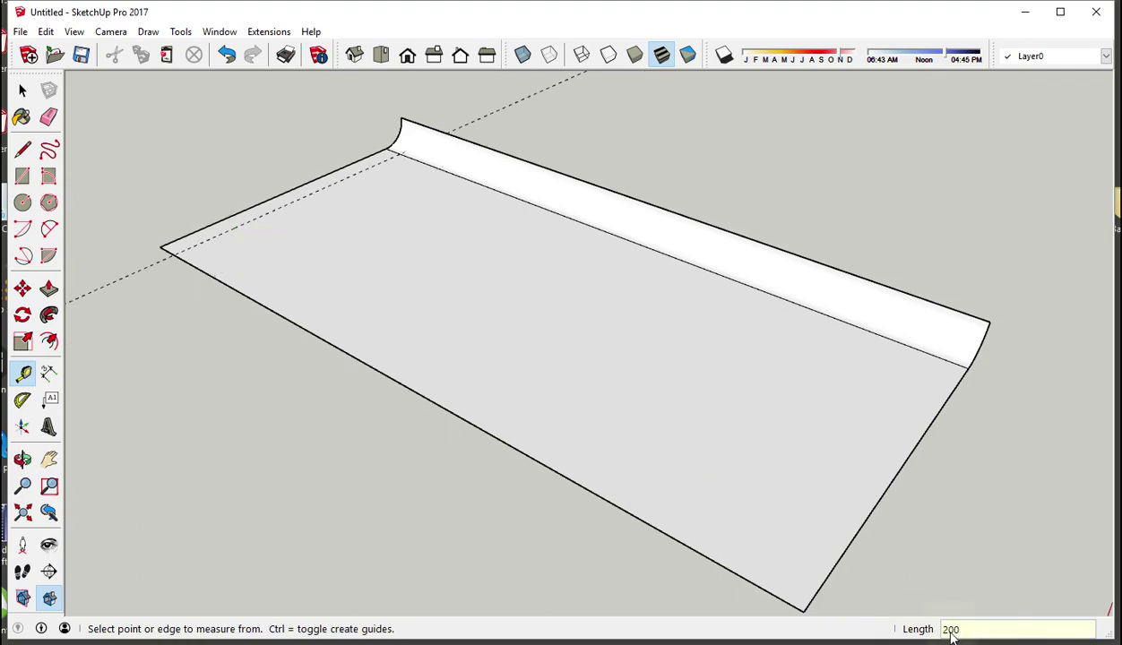
pyautogui.click(283, 204)
pyautogui.write('900')
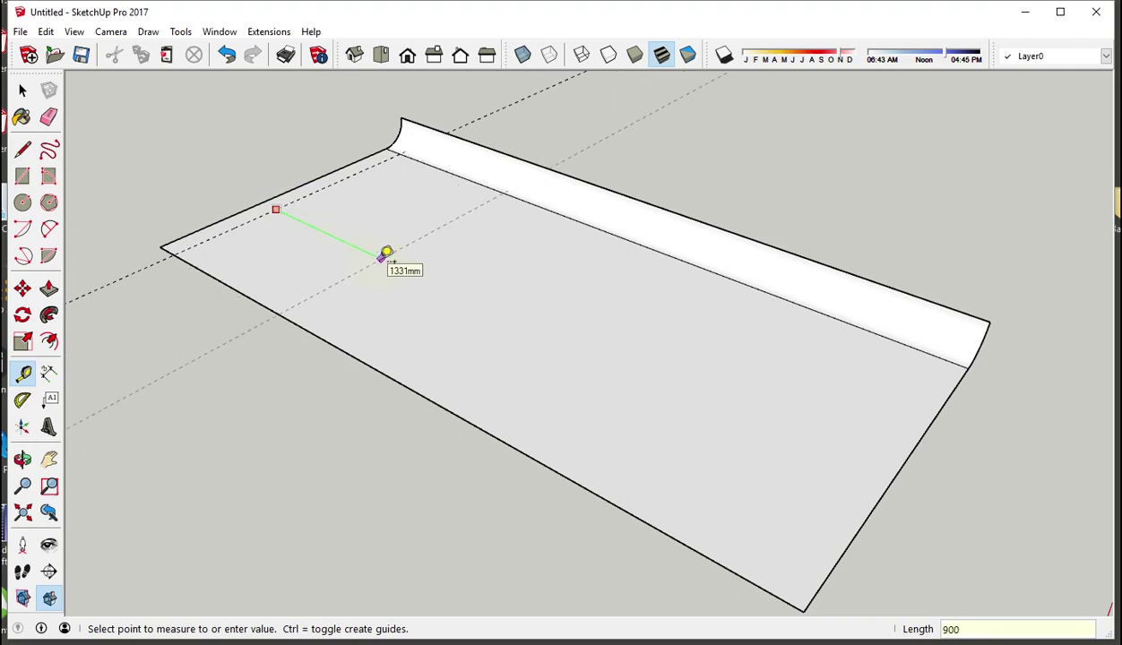
pyautogui.press('Return')
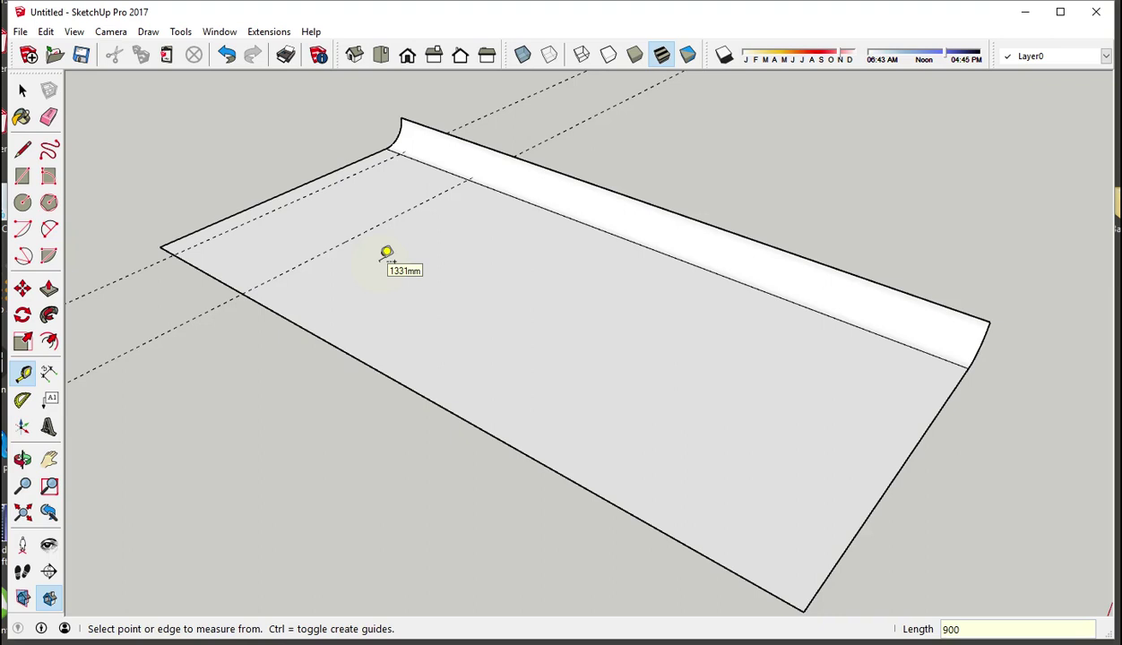
pyautogui.click(953, 630)
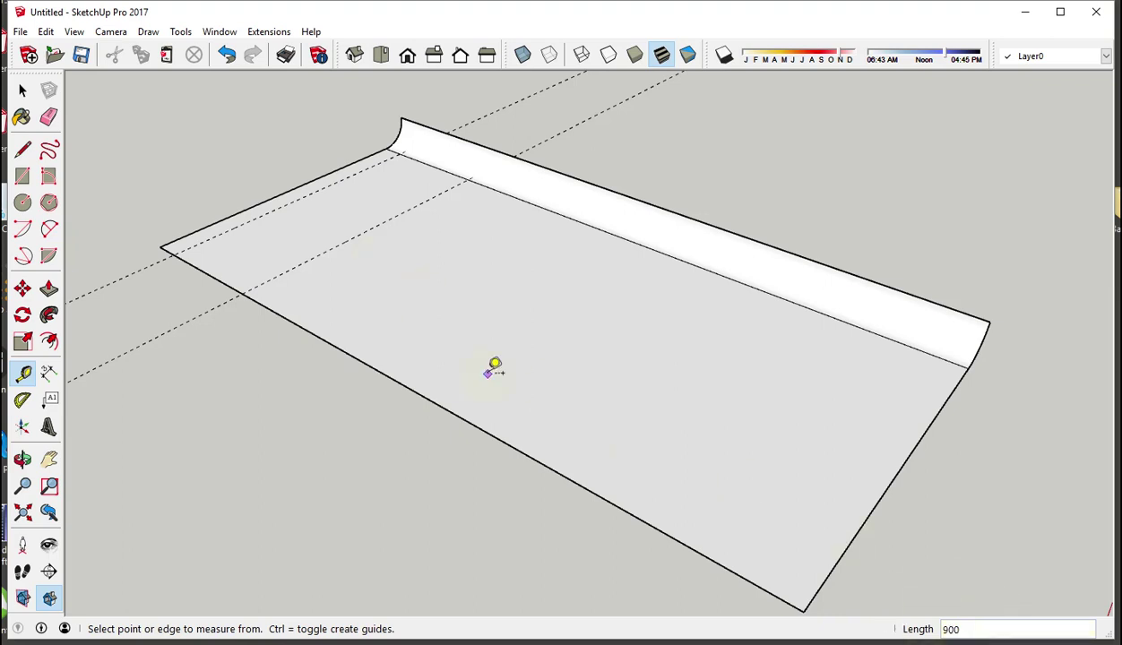
pyautogui.click(342, 237)
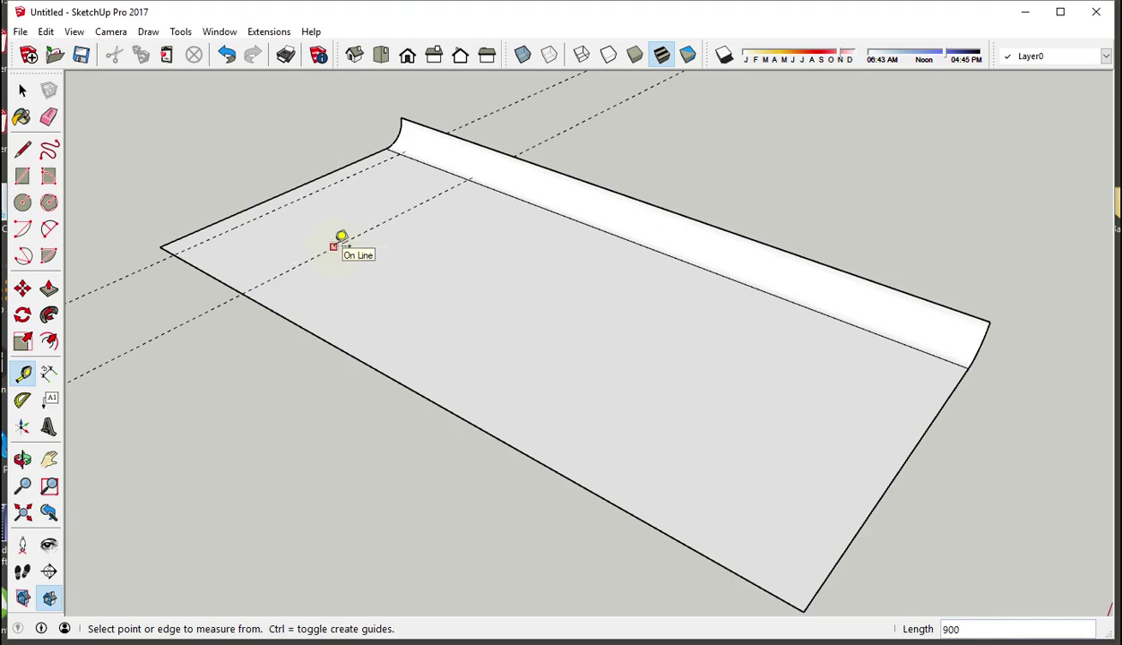
pyautogui.click(341, 236)
pyautogui.write('100')
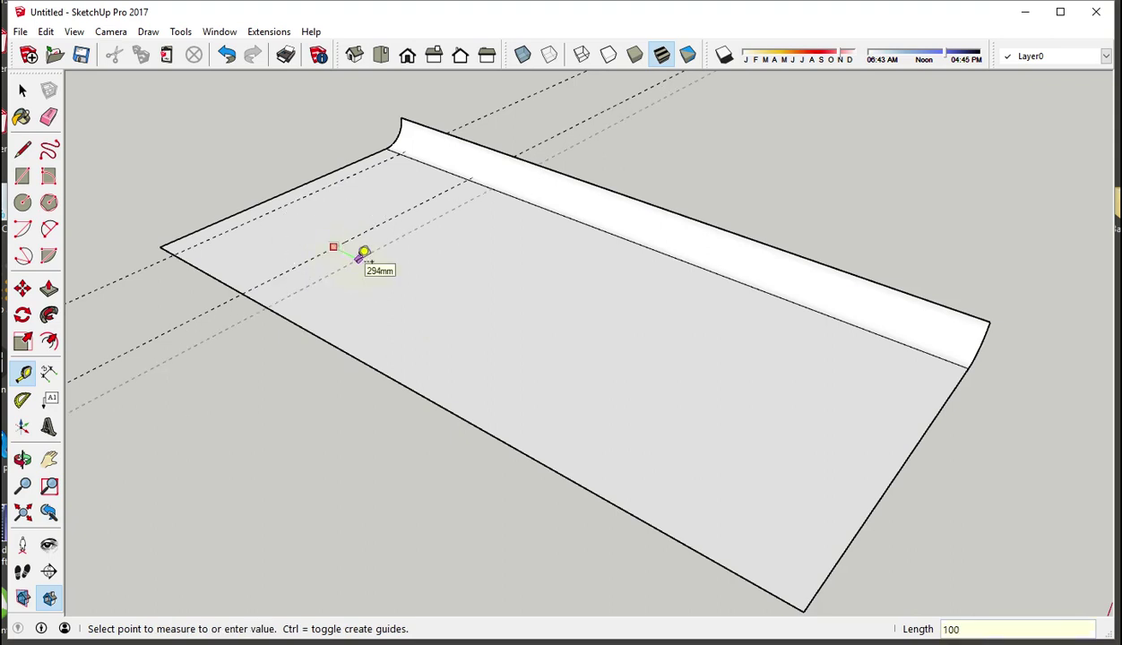
pyautogui.click(363, 254)
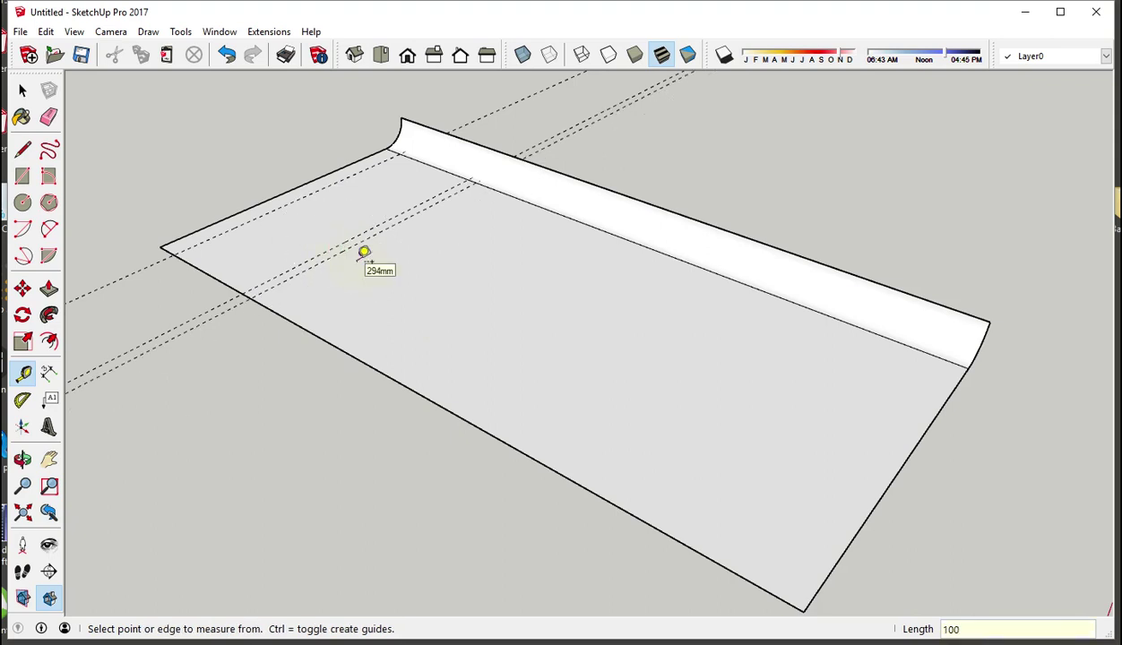
pyautogui.click(954, 631)
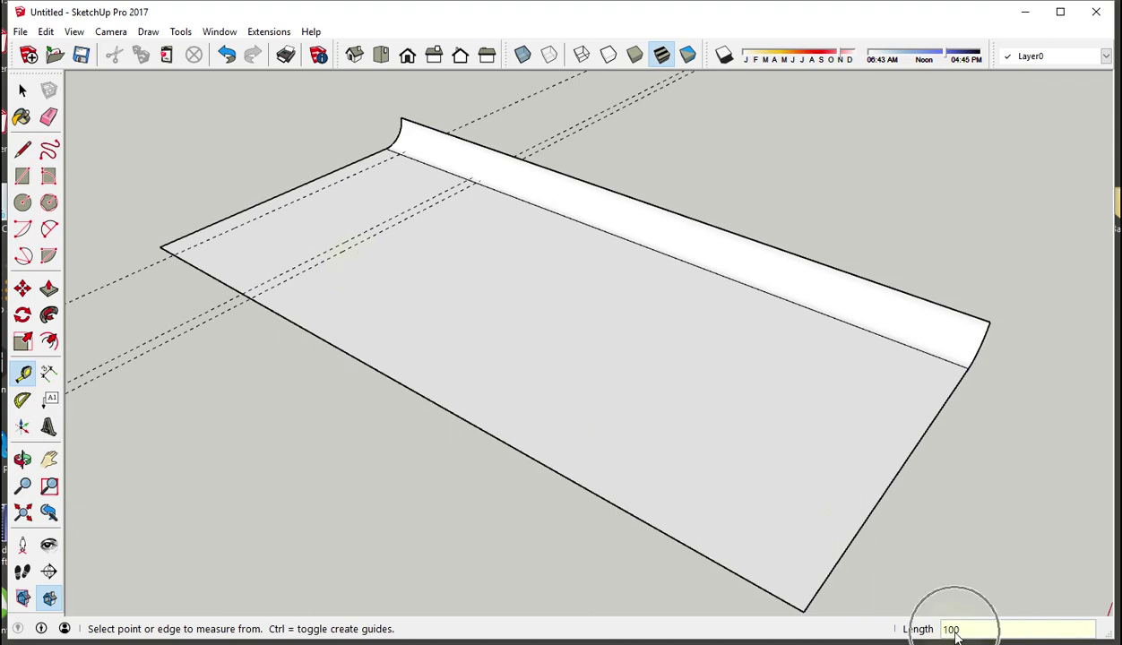
pyautogui.moveTo(791, 453)
pyautogui.mouseDown(button='middle')
pyautogui.moveTo(631, 363)
pyautogui.moveTo(596, 440)
pyautogui.moveTo(623, 383)
pyautogui.mouseUp(button='middle')
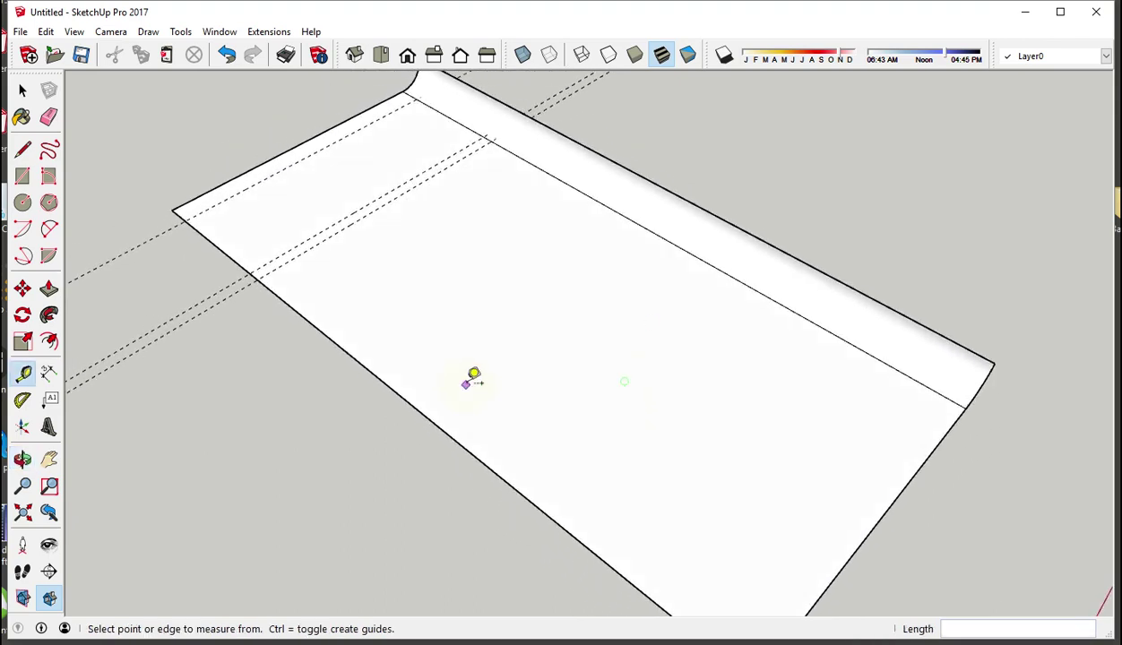
# Step: Add lengthwise guide lines along the slab, including ones at 1200 mm and 800 mm
pyautogui.click(413, 406)
pyautogui.write('1900')
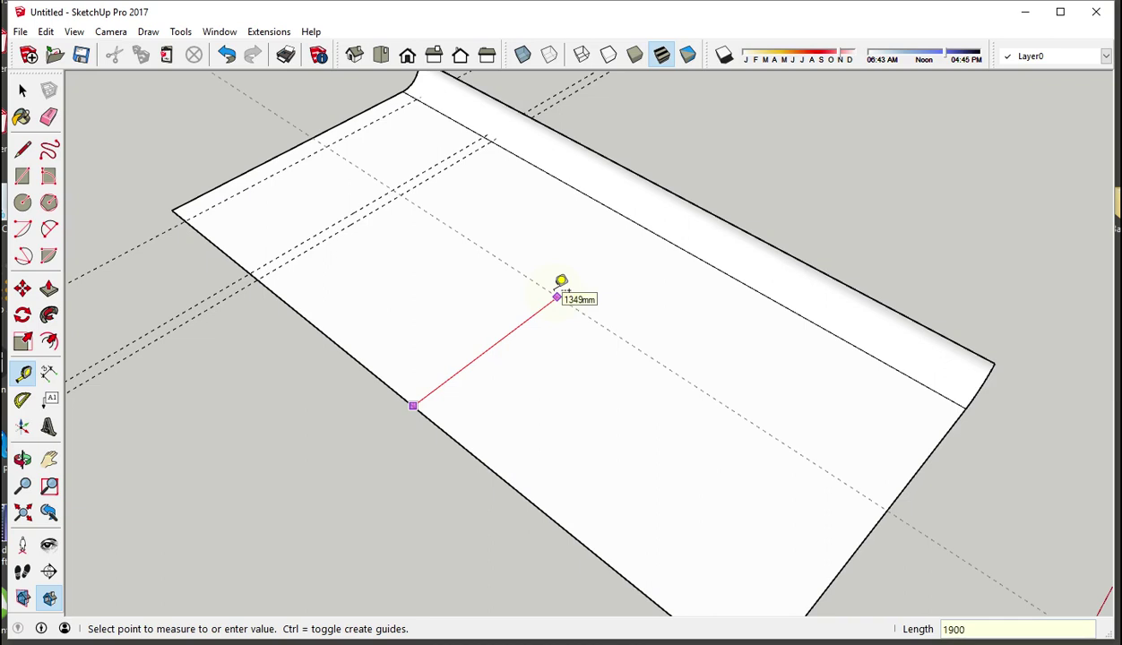
pyautogui.click(560, 283)
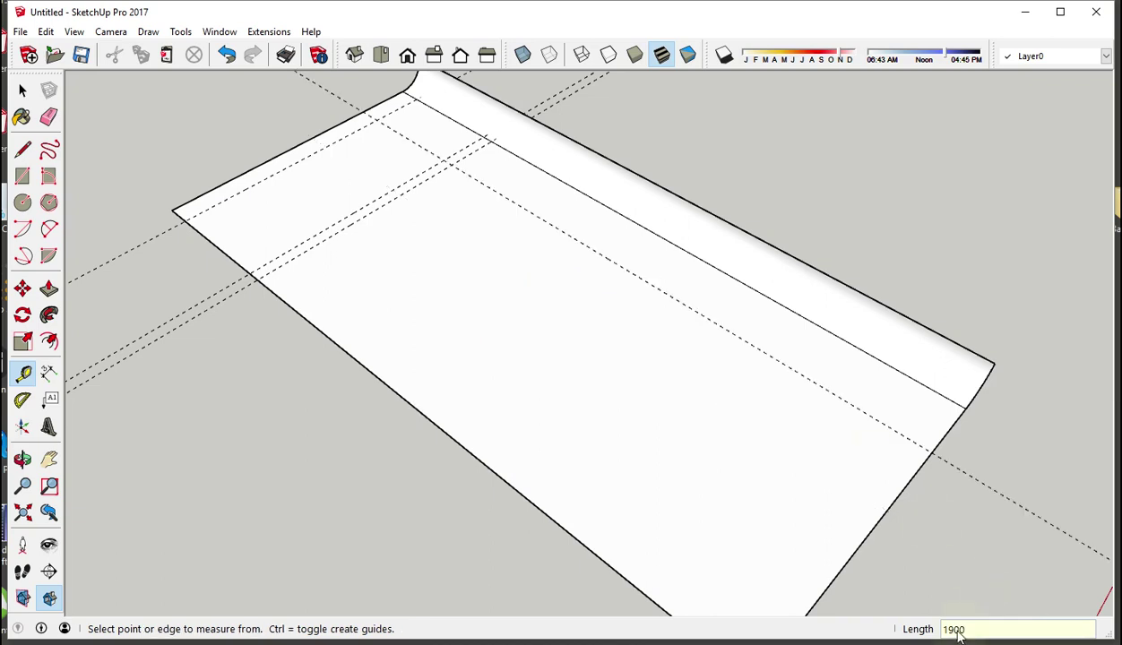
pyautogui.moveTo(545, 300)
pyautogui.mouseDown(button='middle')
pyautogui.moveTo(666, 289)
pyautogui.moveTo(594, 273)
pyautogui.mouseUp(button='middle')
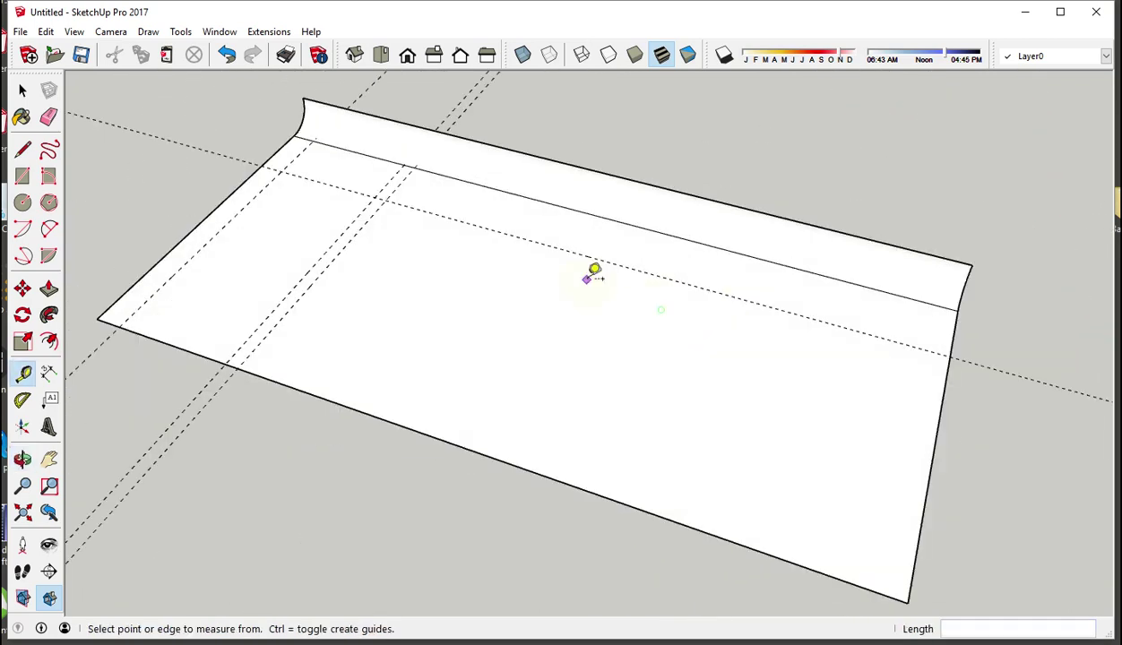
pyautogui.click(405, 180)
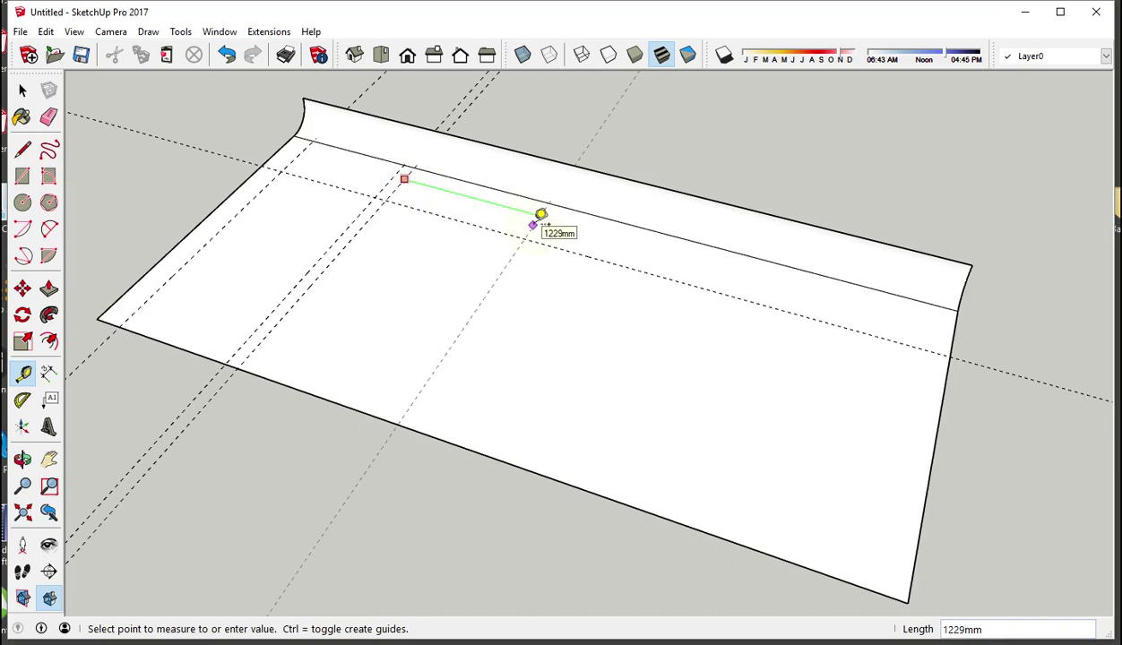
pyautogui.write('1200')
pyautogui.press('Return')
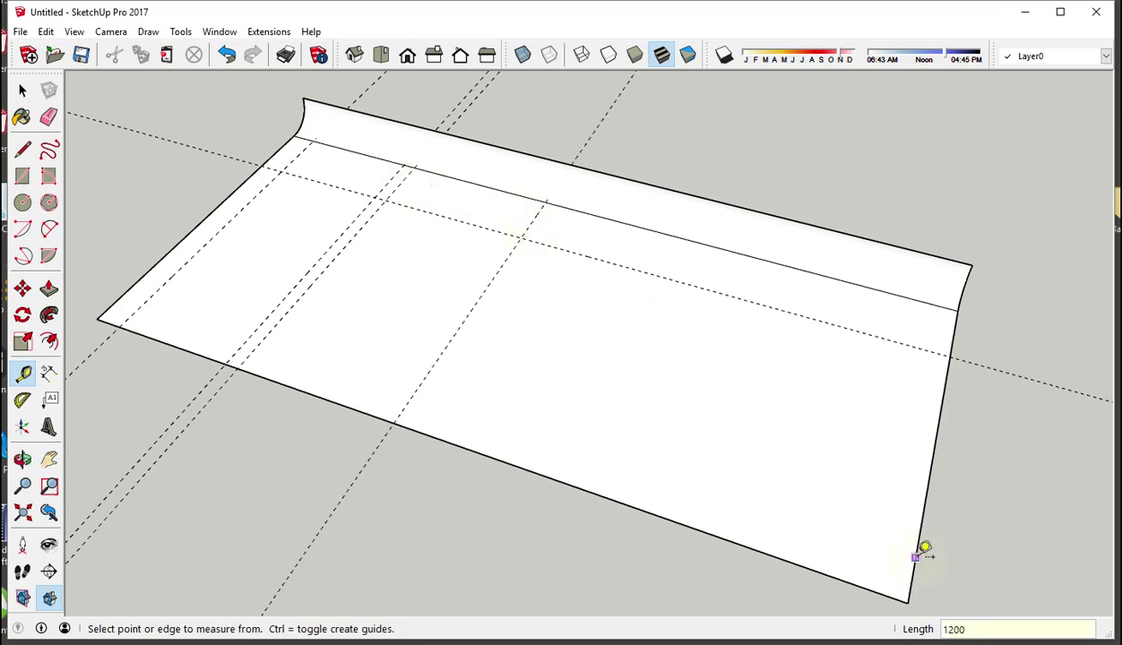
pyautogui.click(952, 629)
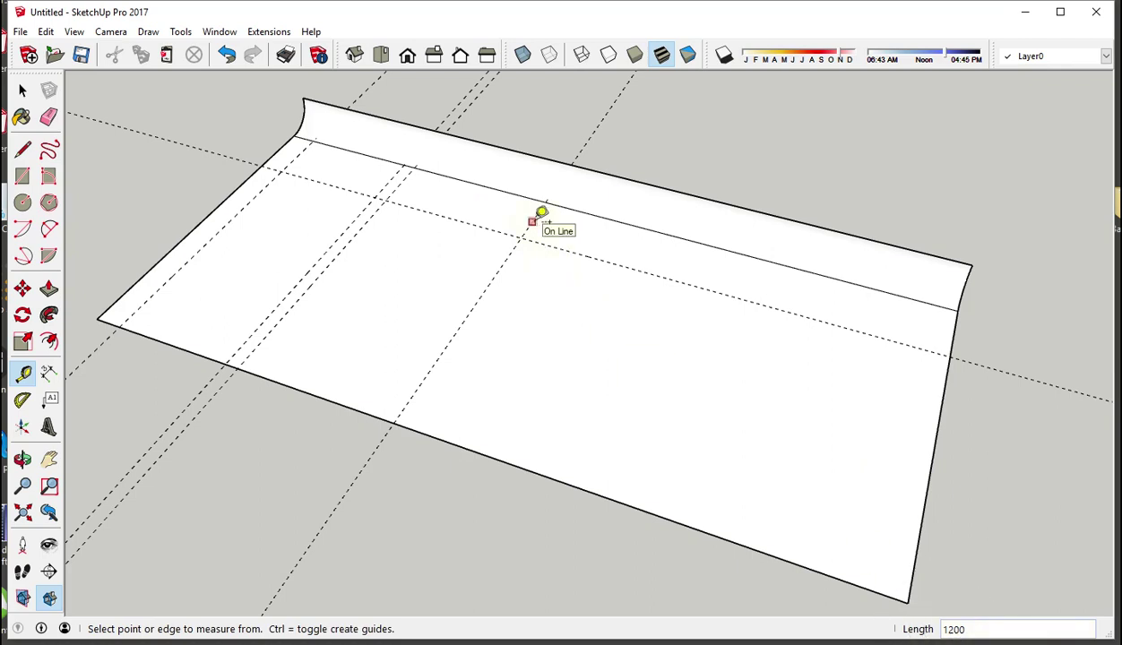
pyautogui.click(535, 218)
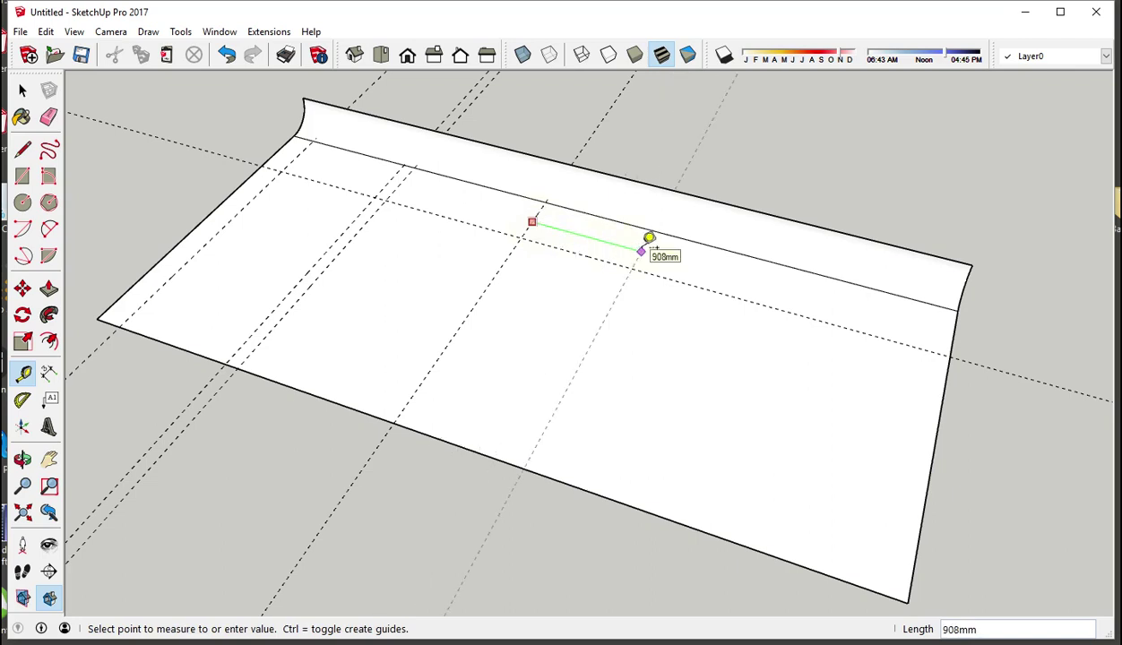
pyautogui.write('00')
pyautogui.press('Return')
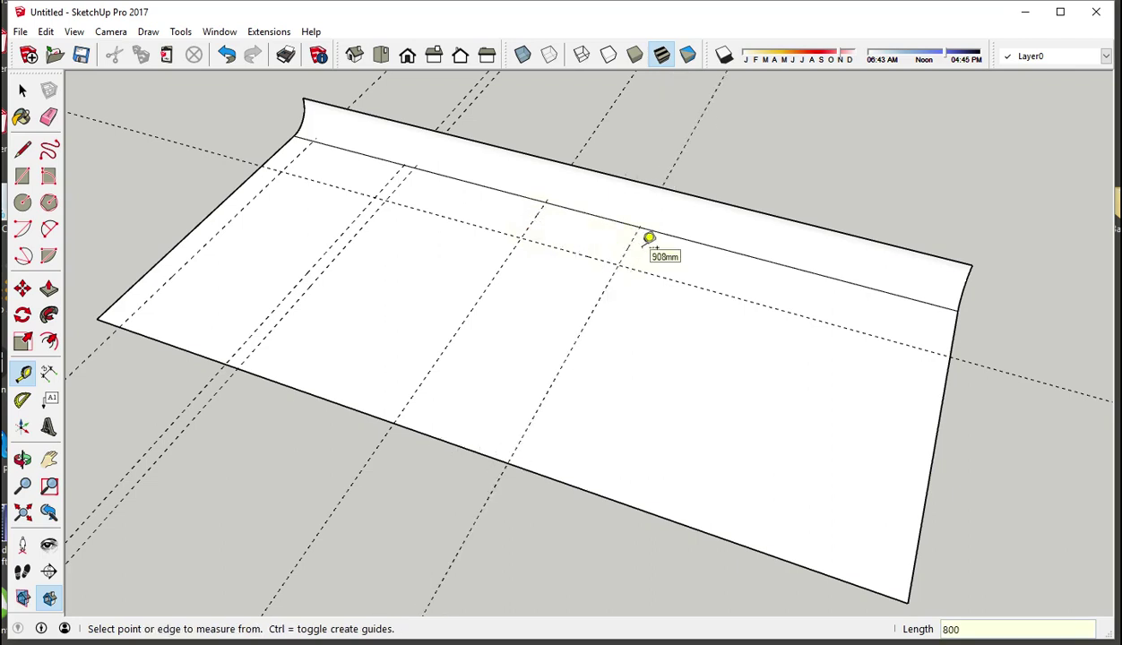
pyautogui.click(952, 632)
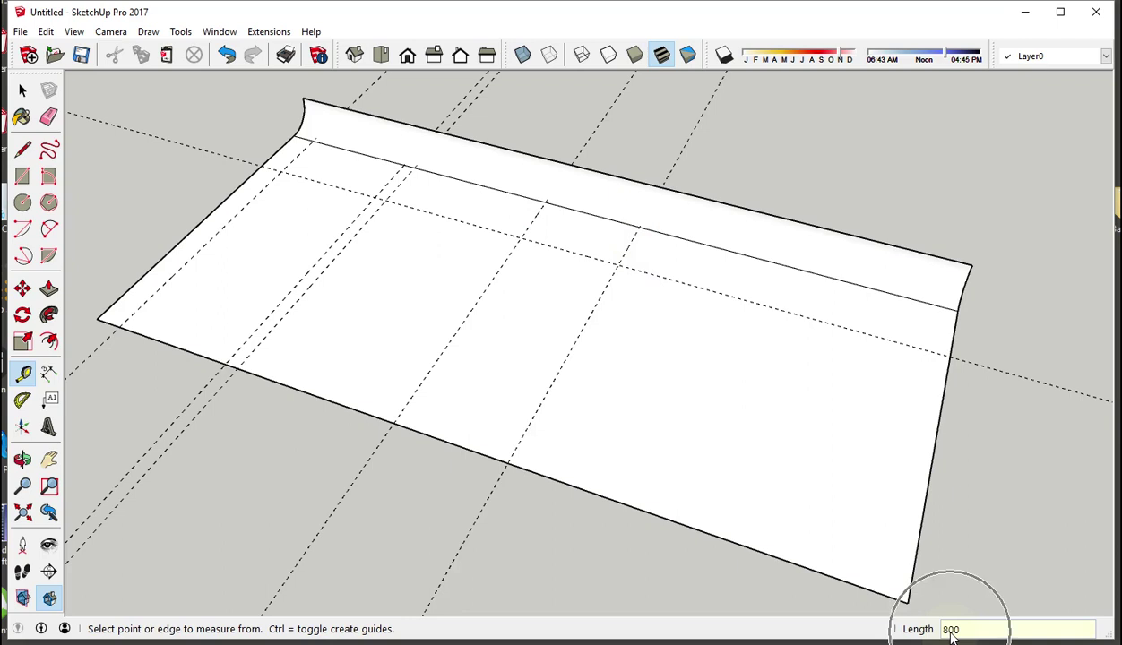
pyautogui.click(951, 633)
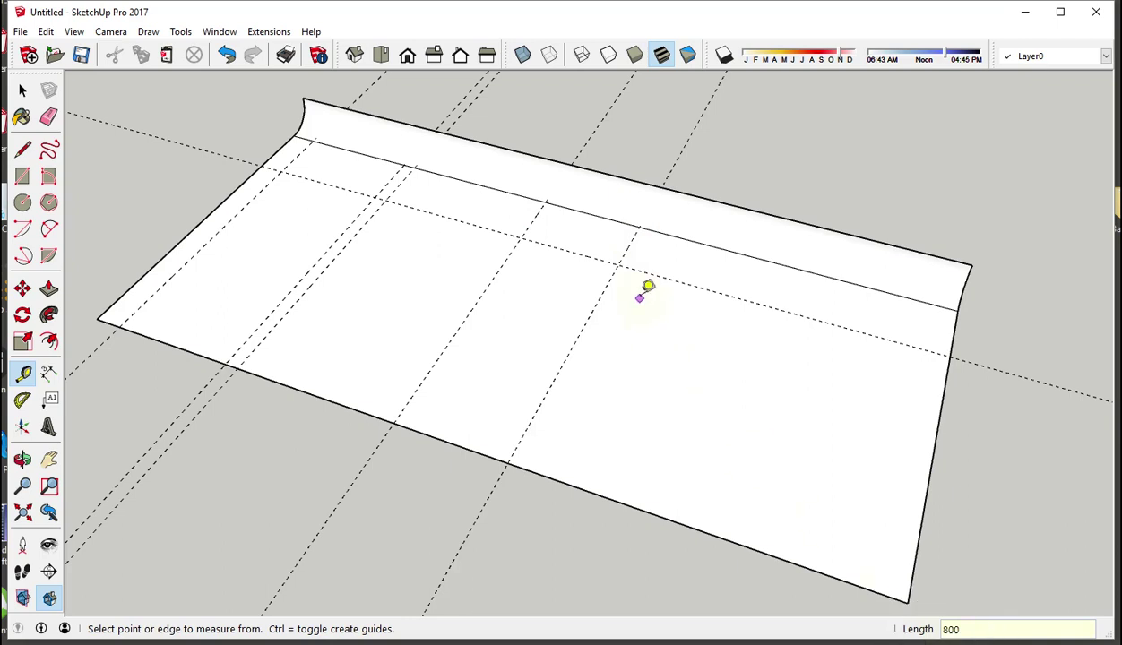
# Step: Add two more lengthwise guides, 400 mm and 1800 mm further along
pyautogui.click(636, 238)
pyautogui.click(636, 238)
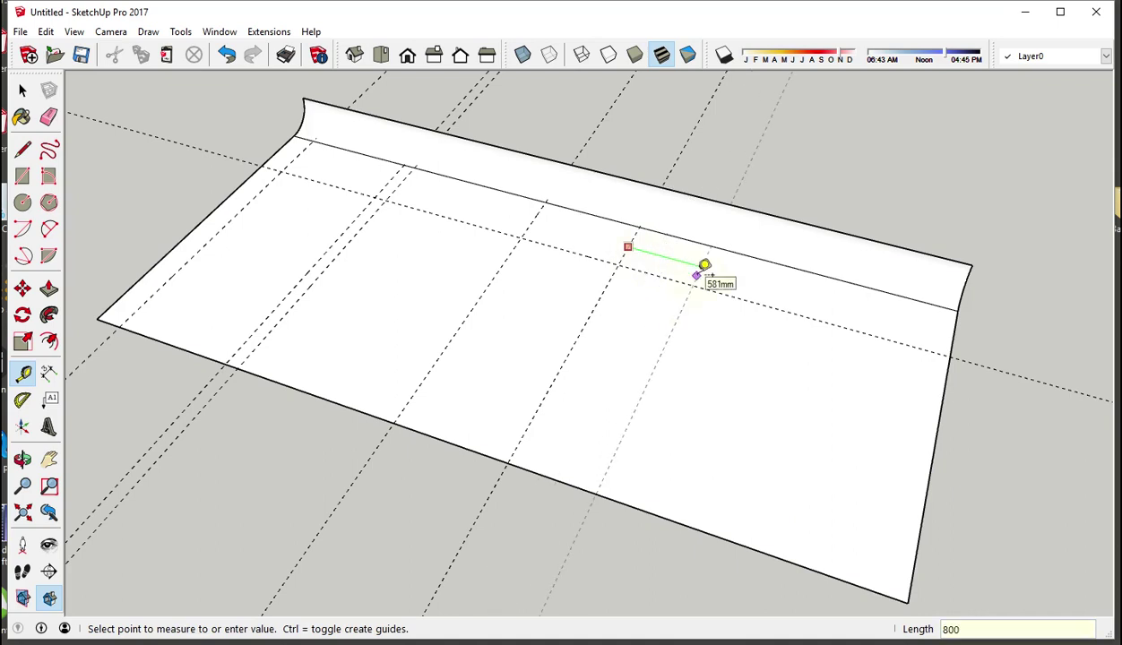
pyautogui.write('8')
pyautogui.press('BackSpace')
pyautogui.write('400')
pyautogui.press('Return')
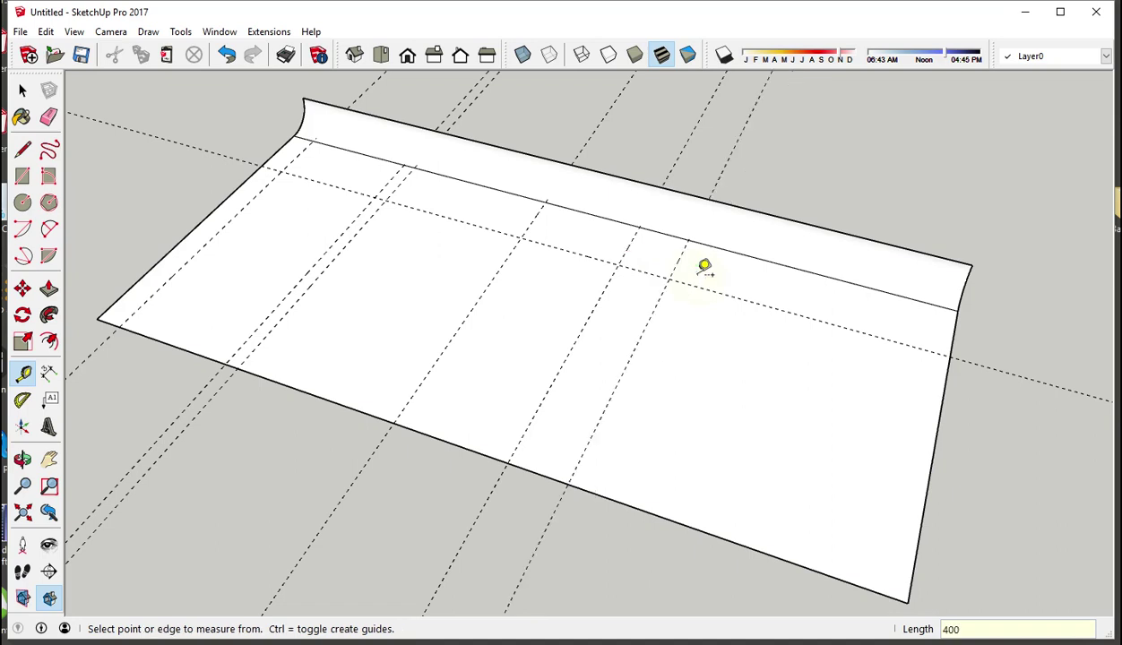
pyautogui.click(953, 634)
pyautogui.click(679, 257)
pyautogui.click(681, 261)
pyautogui.write('1800')
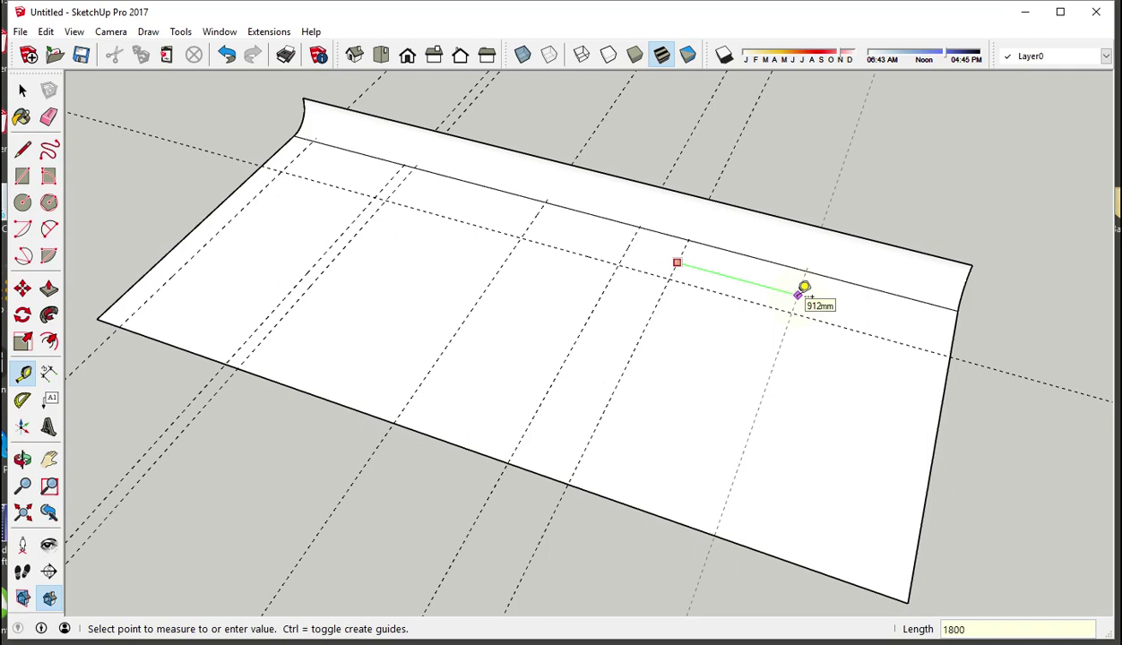
pyautogui.press('Return')
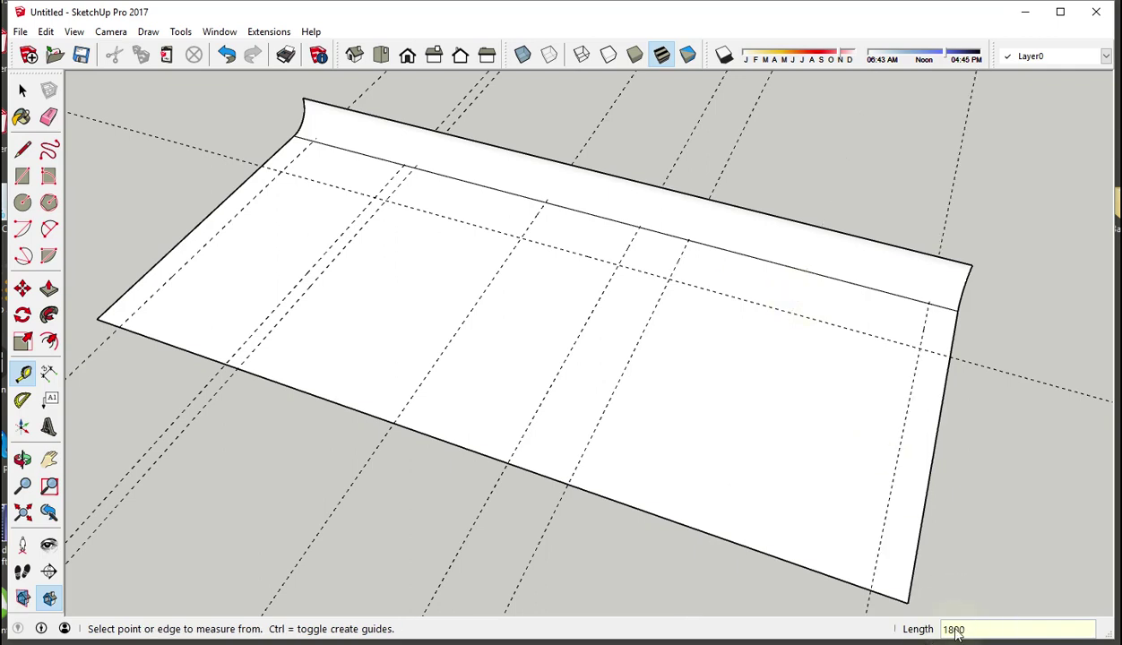
# Step: Add crosswise guides 800 mm in from the slab's short edge and 600 mm beyond that
pyautogui.moveTo(864, 420)
pyautogui.mouseDown(button='middle')
pyautogui.moveTo(666, 320)
pyautogui.moveTo(546, 322)
pyautogui.moveTo(514, 396)
pyautogui.moveTo(579, 409)
pyautogui.moveTo(741, 375)
pyautogui.moveTo(697, 308)
pyautogui.moveTo(672, 367)
pyautogui.moveTo(764, 405)
pyautogui.mouseUp(button='middle')
pyautogui.press('t')
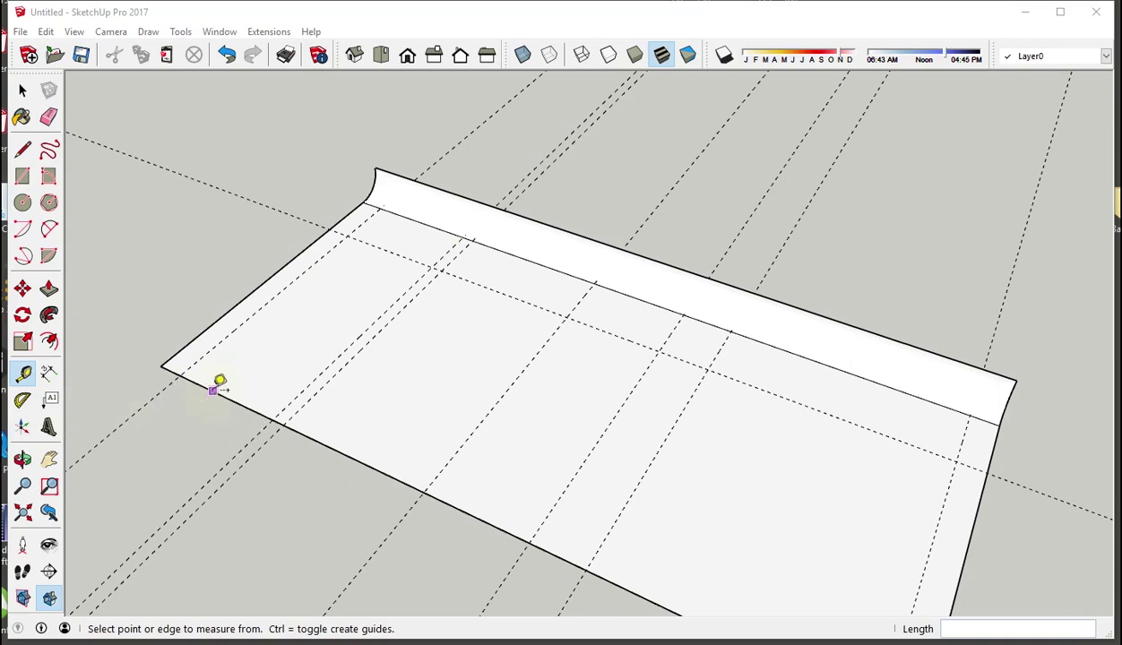
pyautogui.click(212, 391)
pyautogui.write('800')
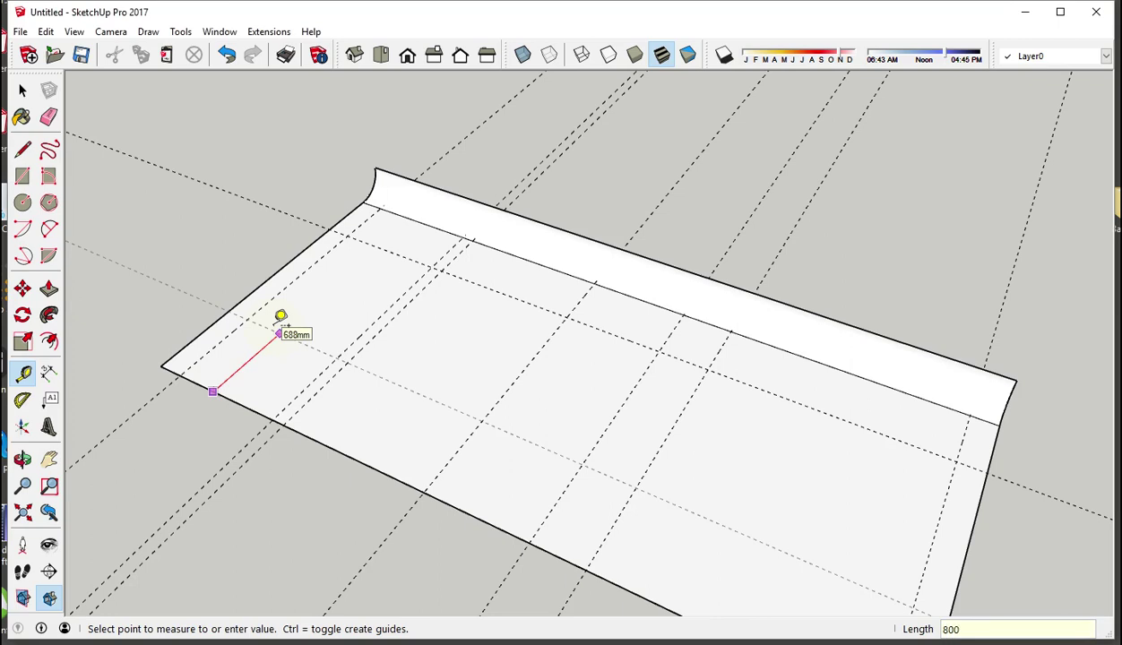
pyautogui.press('Return')
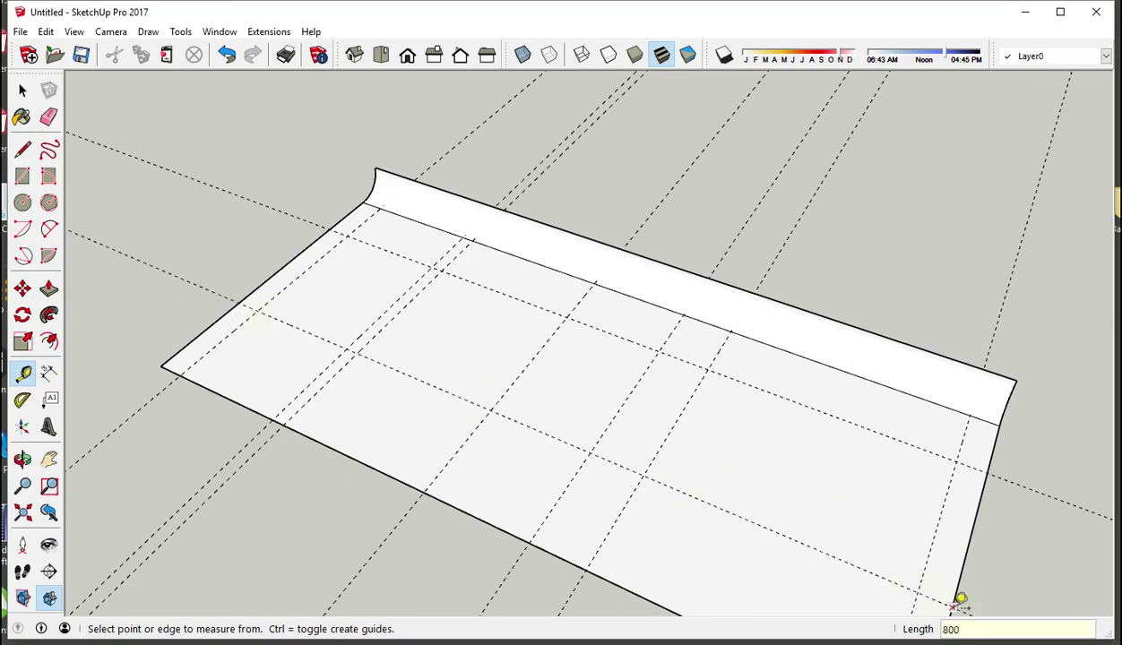
pyautogui.click(951, 631)
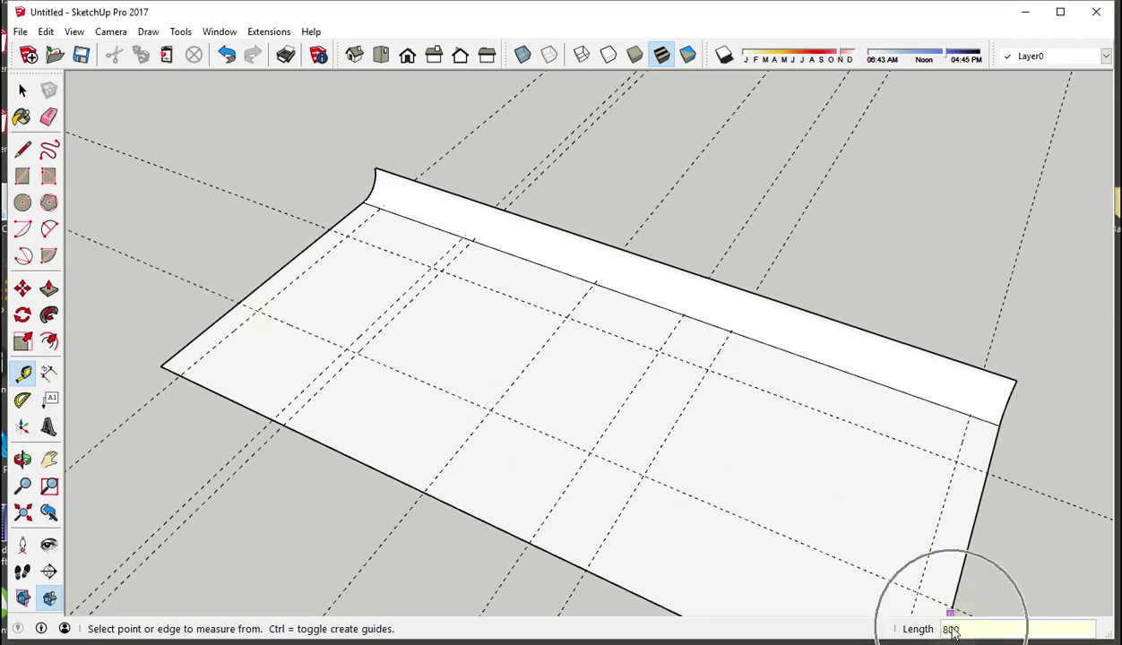
pyautogui.click(300, 327)
pyautogui.write('600')
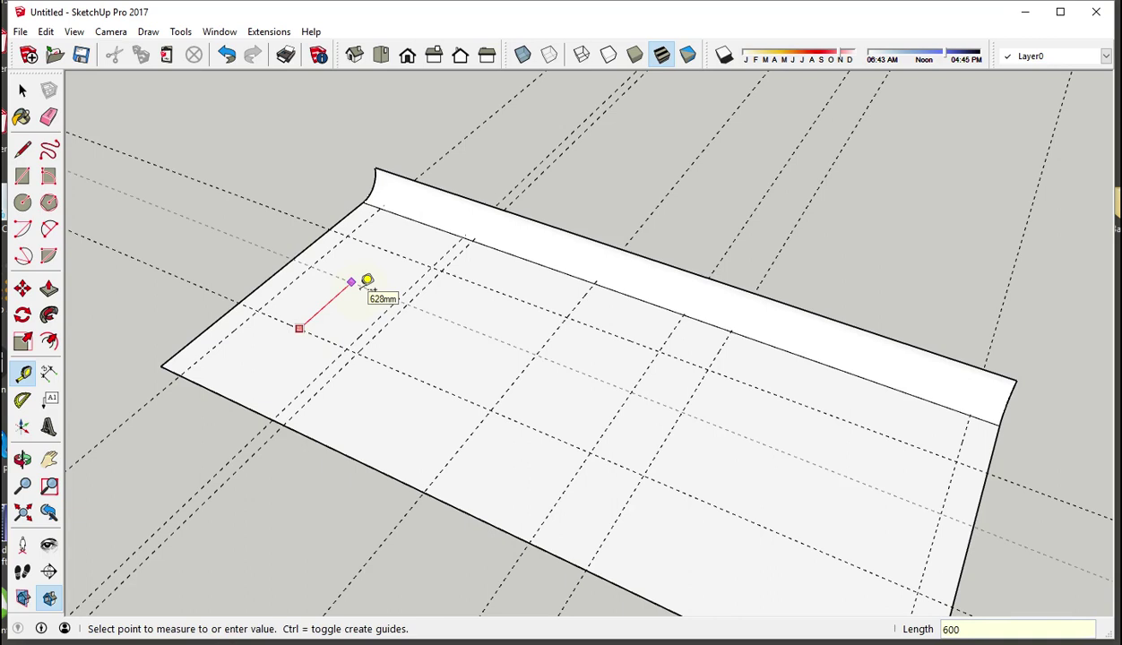
pyautogui.press('Return')
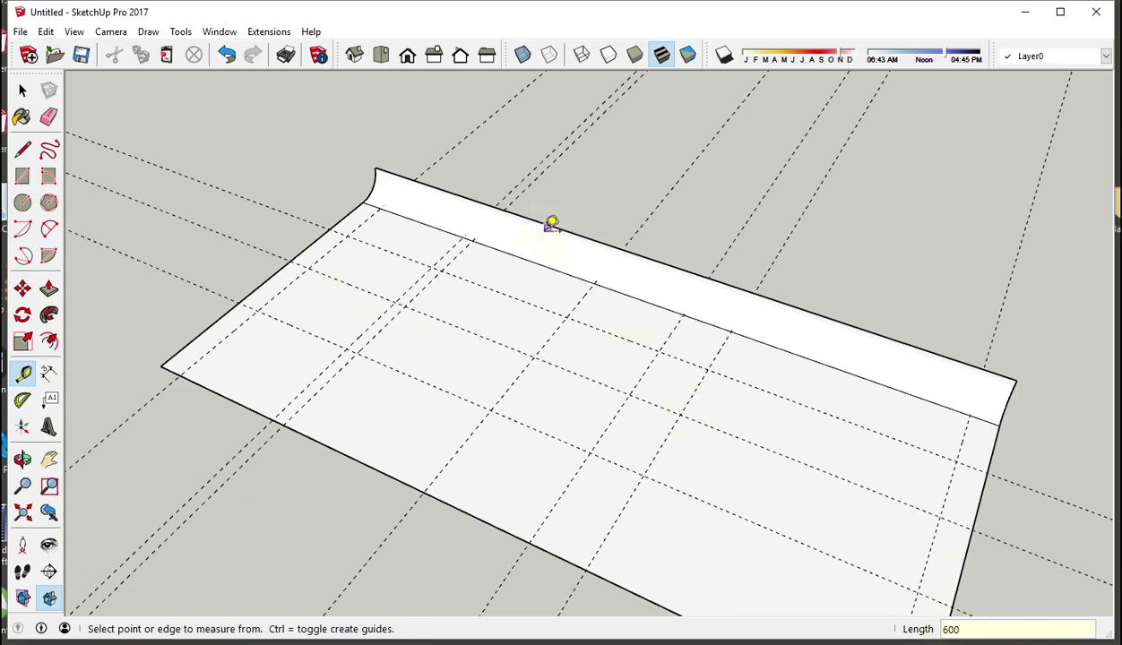
pyautogui.moveTo(551, 221)
pyautogui.mouseDown(button='middle')
pyautogui.moveTo(208, 187)
pyautogui.moveTo(466, 220)
pyautogui.moveTo(543, 215)
pyautogui.mouseUp(button='middle')
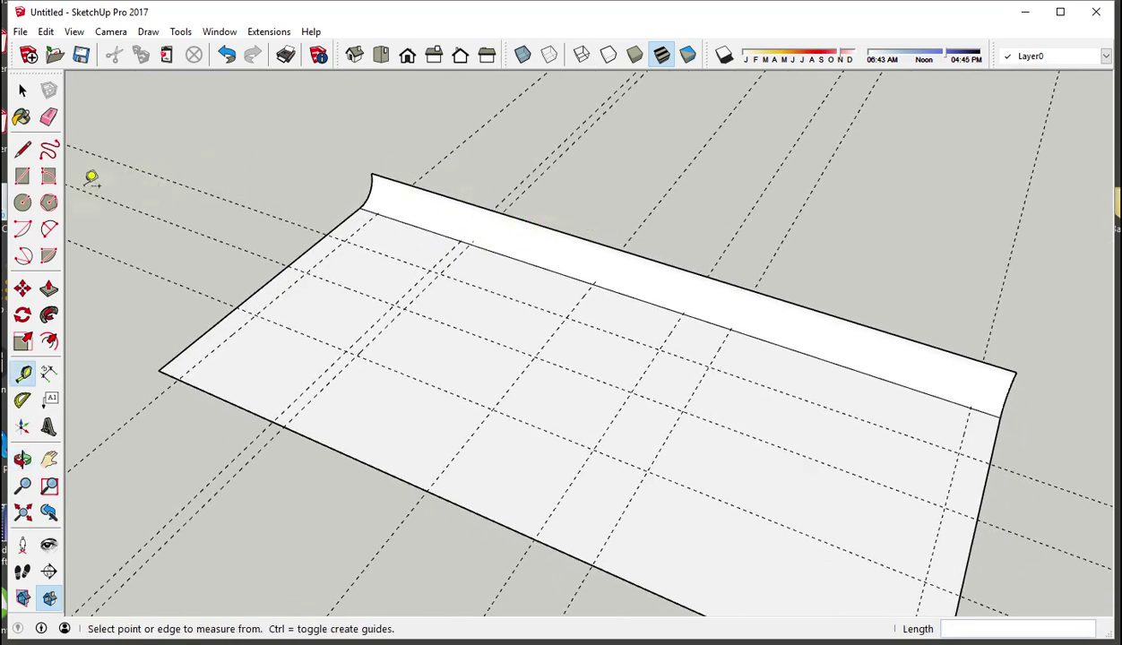
# Step: Draw a thin 800 by 100 mm rectangle at the slab's left edge
pyautogui.click(22, 177)
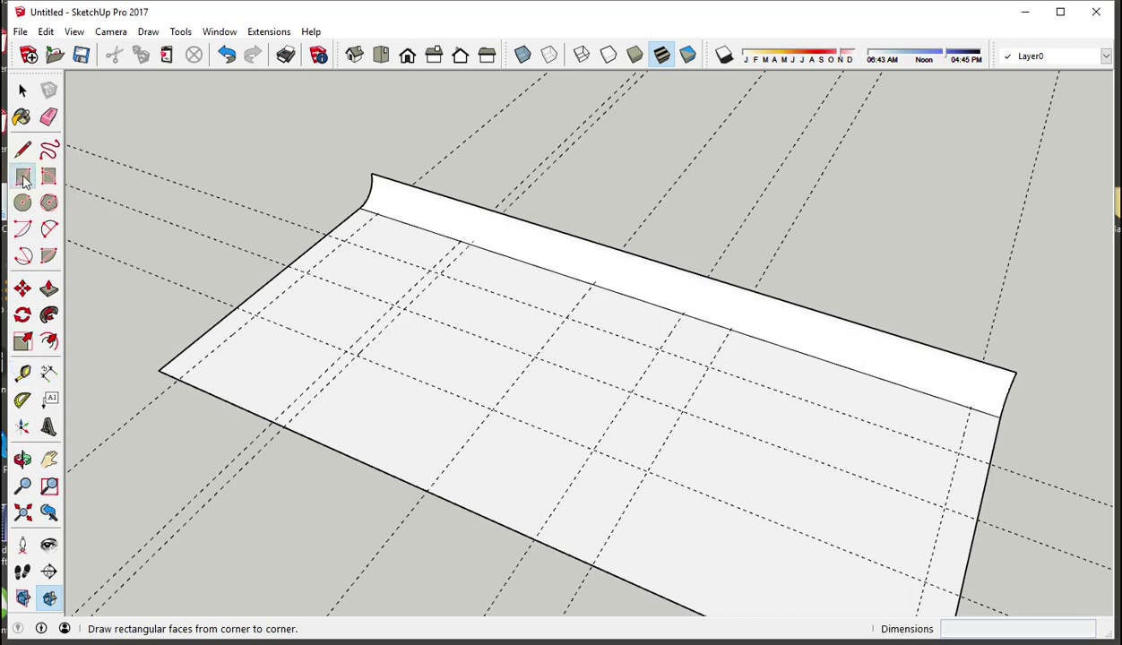
pyautogui.click(276, 420)
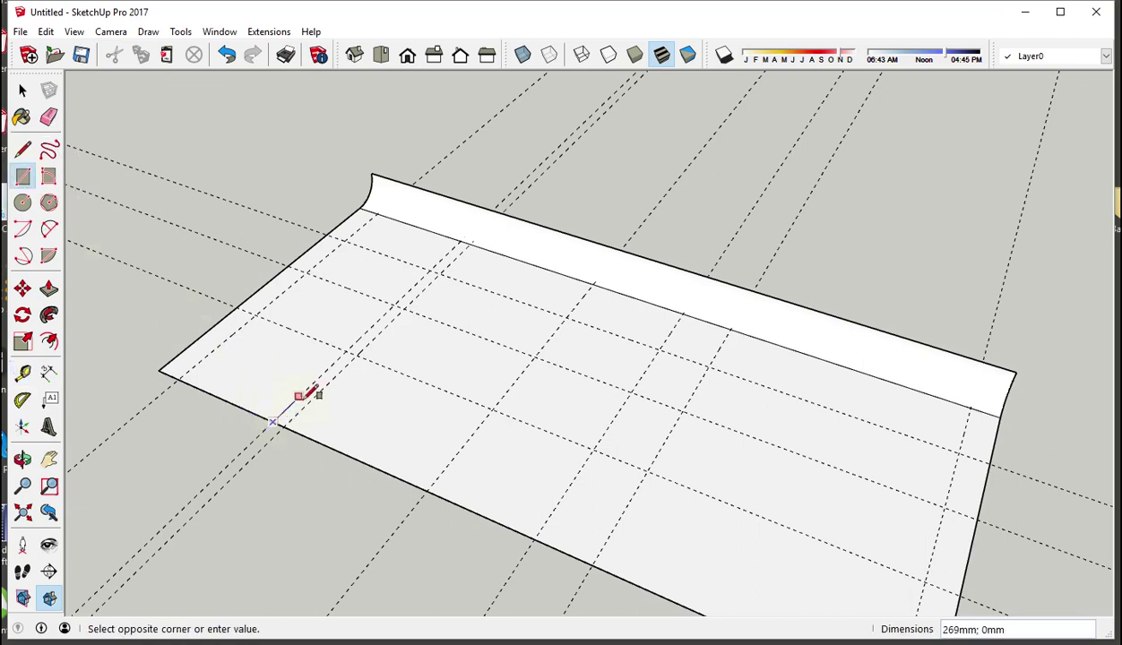
pyautogui.click(363, 352)
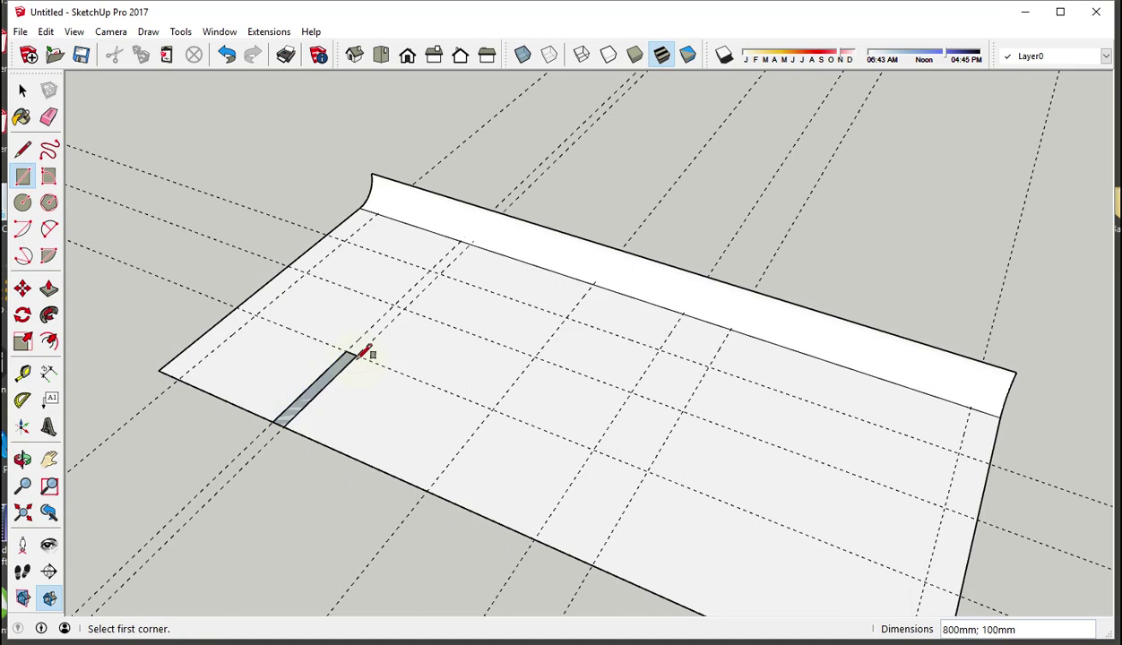
pyautogui.hotkey('ctrl', 'z')
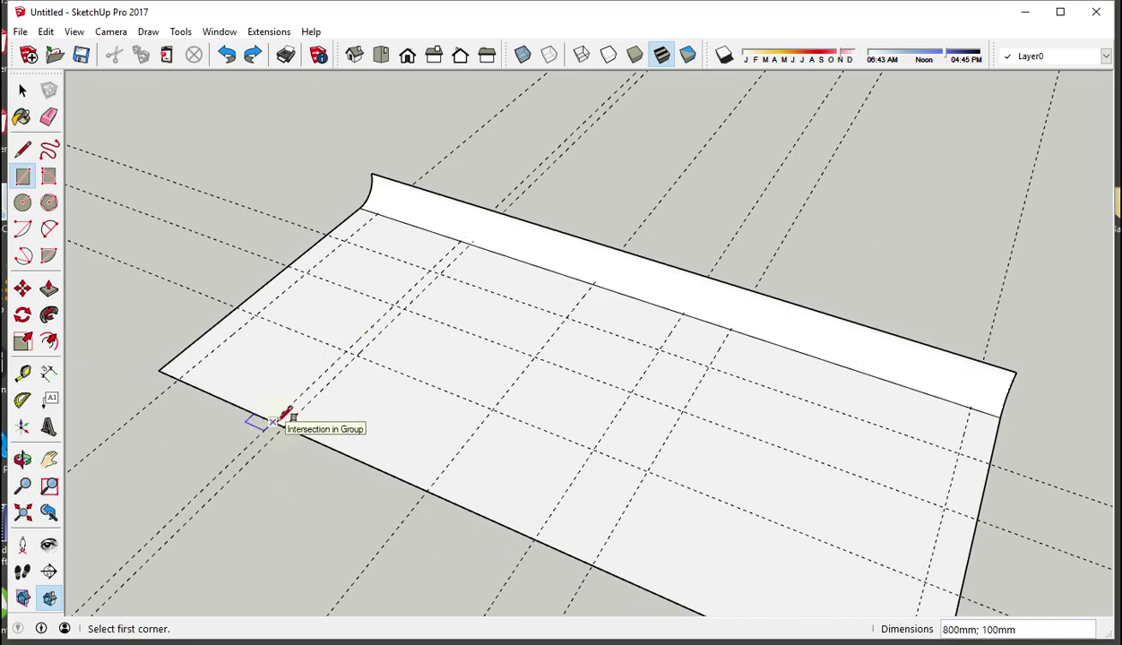
pyautogui.click(273, 422)
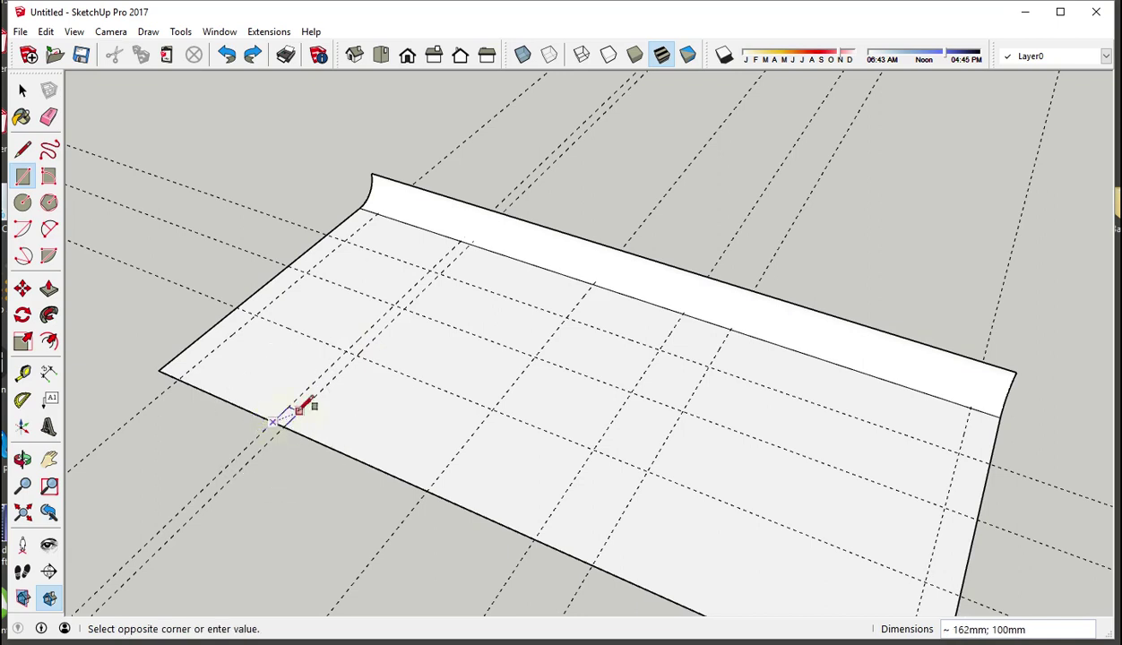
pyautogui.click(356, 353)
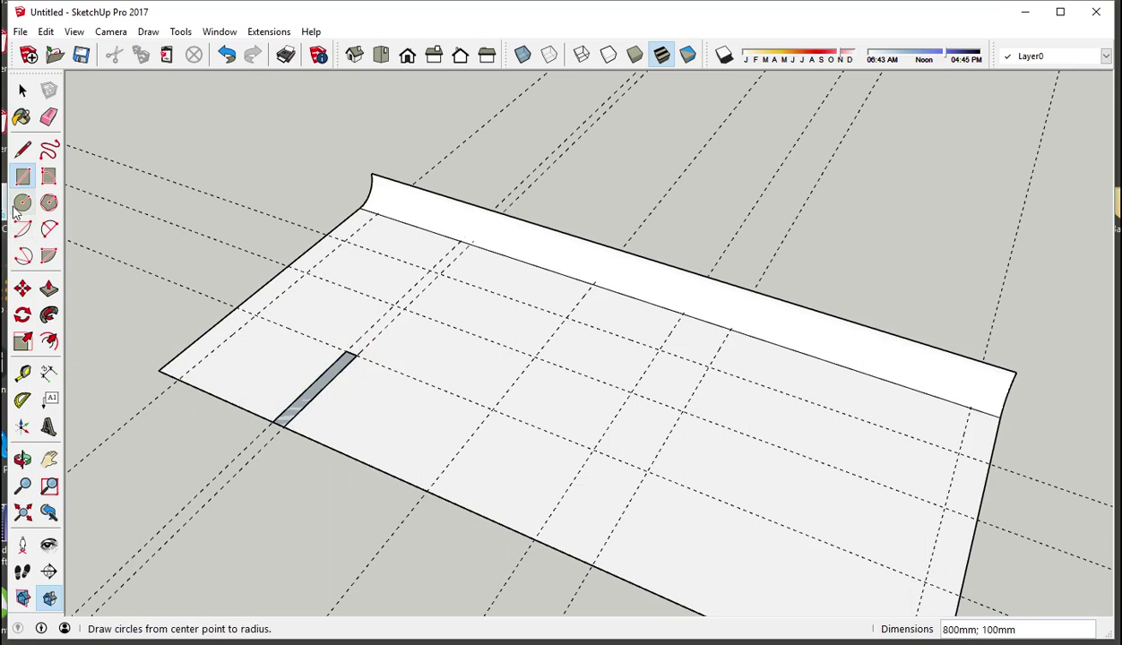
# Step: Extrude the strip upward 2200 mm into a tall panel
pyautogui.click(51, 289)
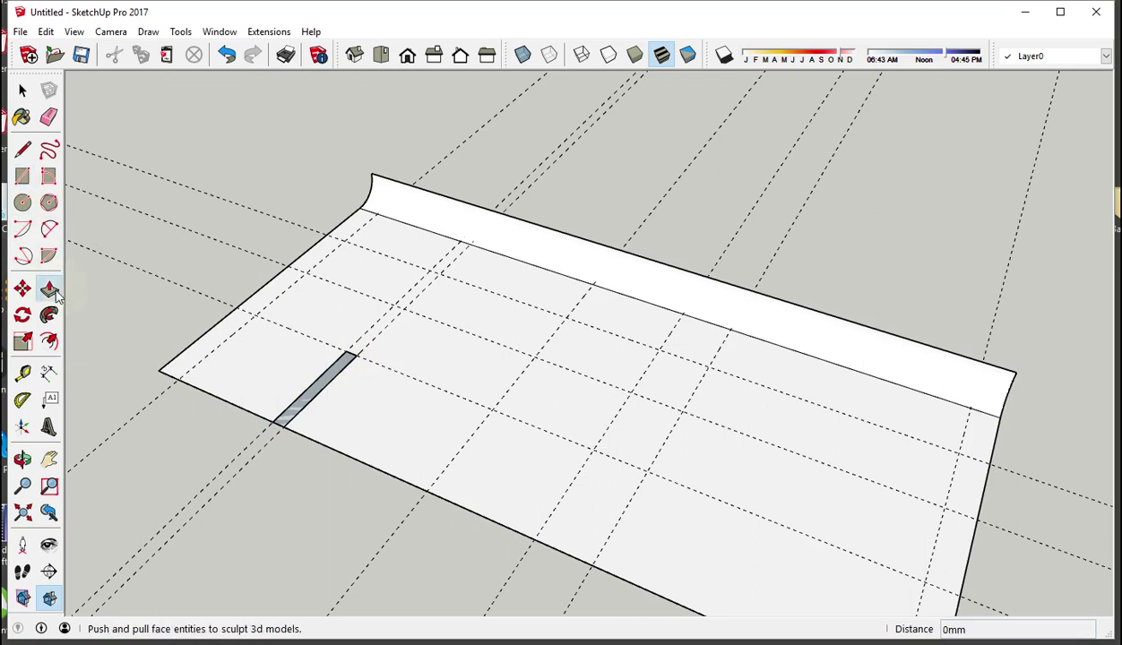
pyautogui.click(309, 403)
pyautogui.write('2200')
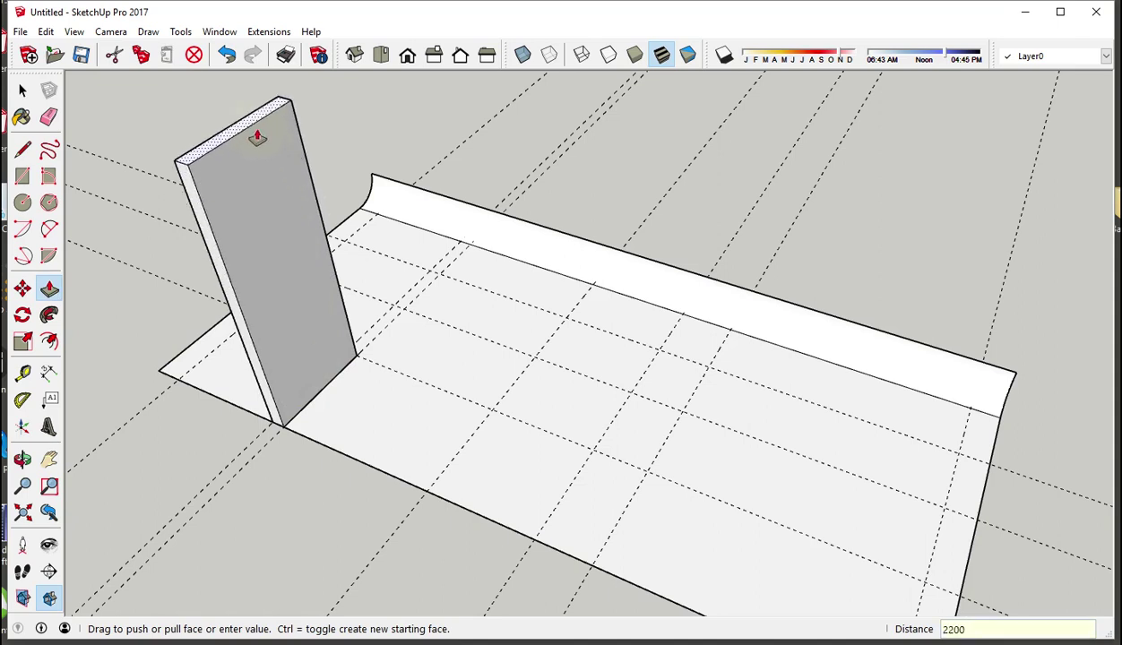
pyautogui.press('Return')
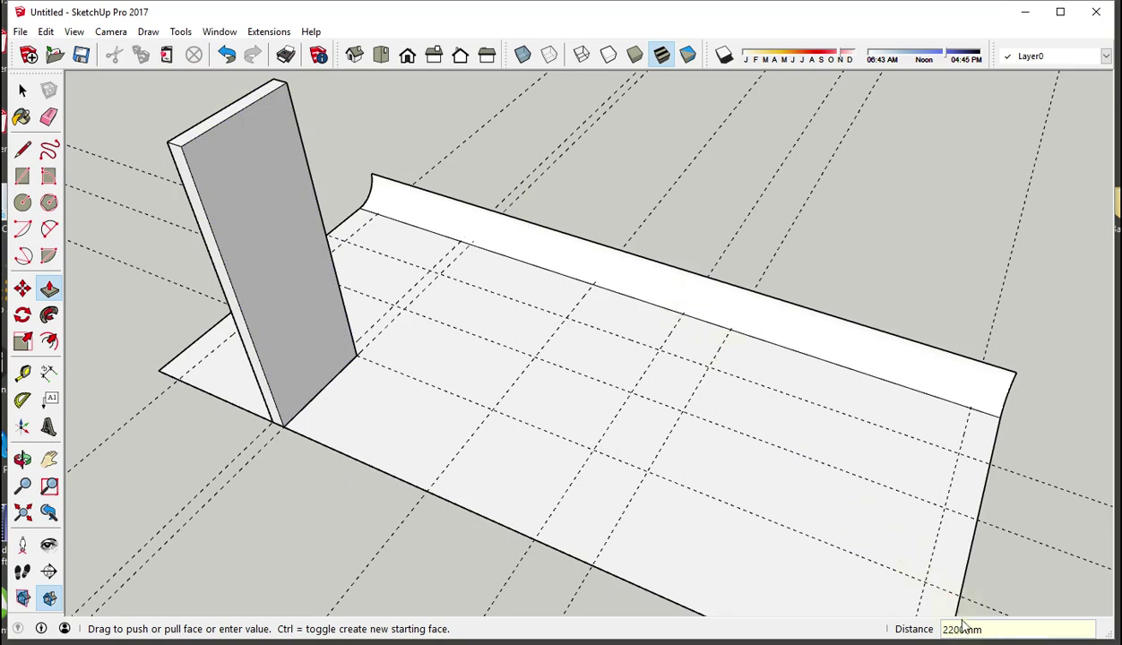
pyautogui.click(958, 632)
pyautogui.click(959, 632)
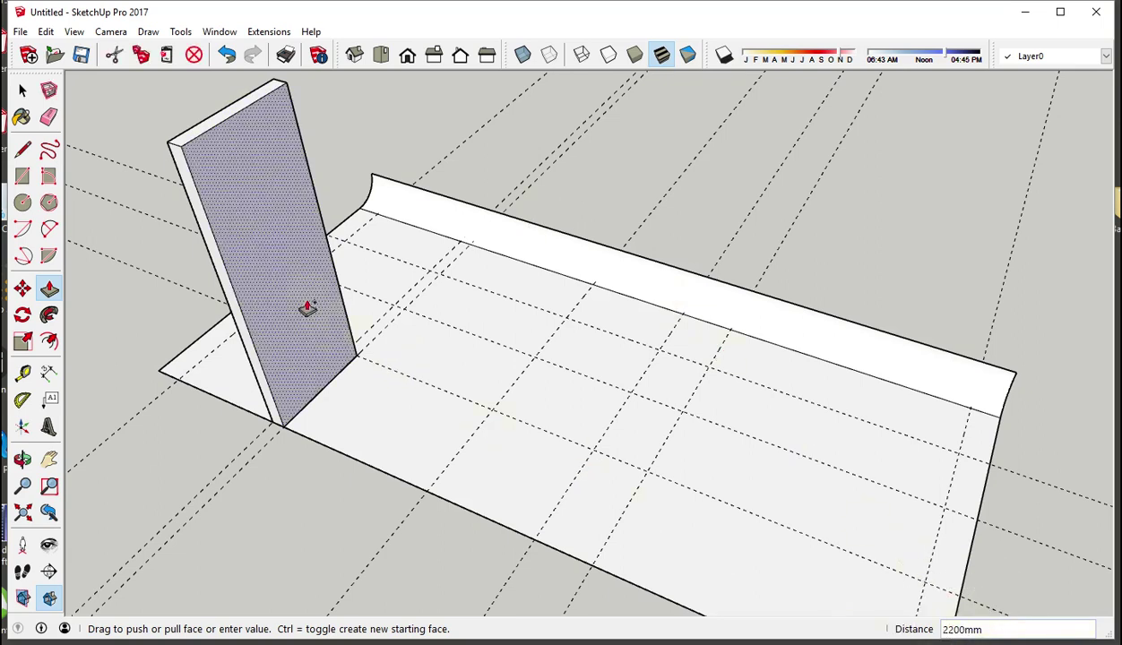
# Step: Select the whole tall panel and make it its own group
pyautogui.click(21, 91)
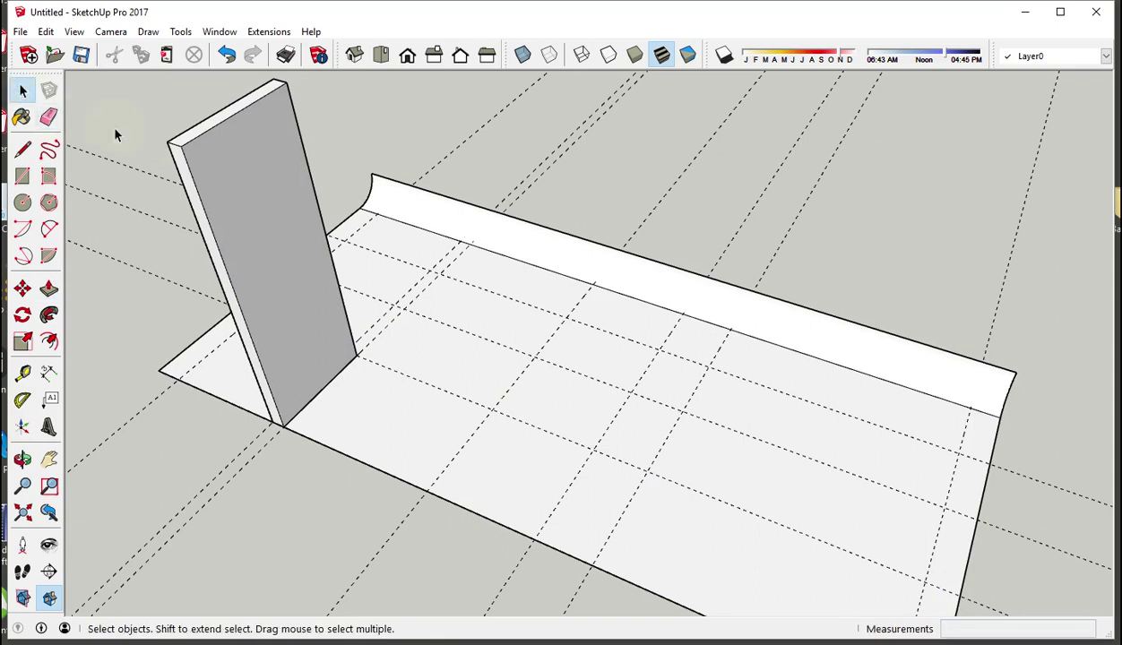
pyautogui.tripleClick(228, 170)
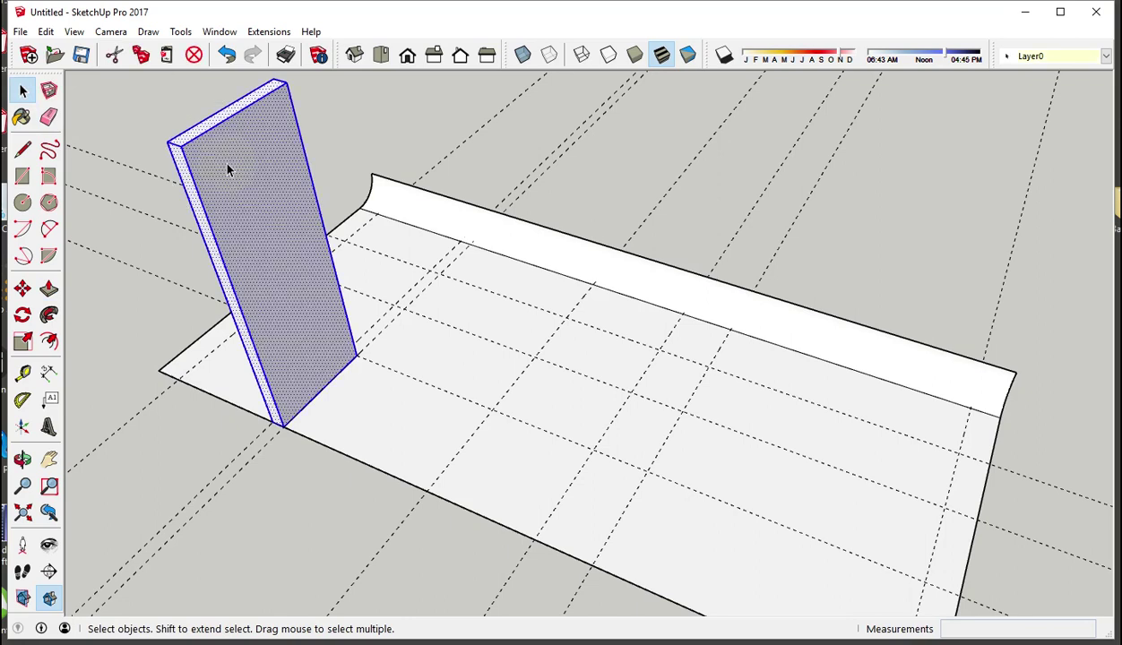
pyautogui.rightClick(227, 168)
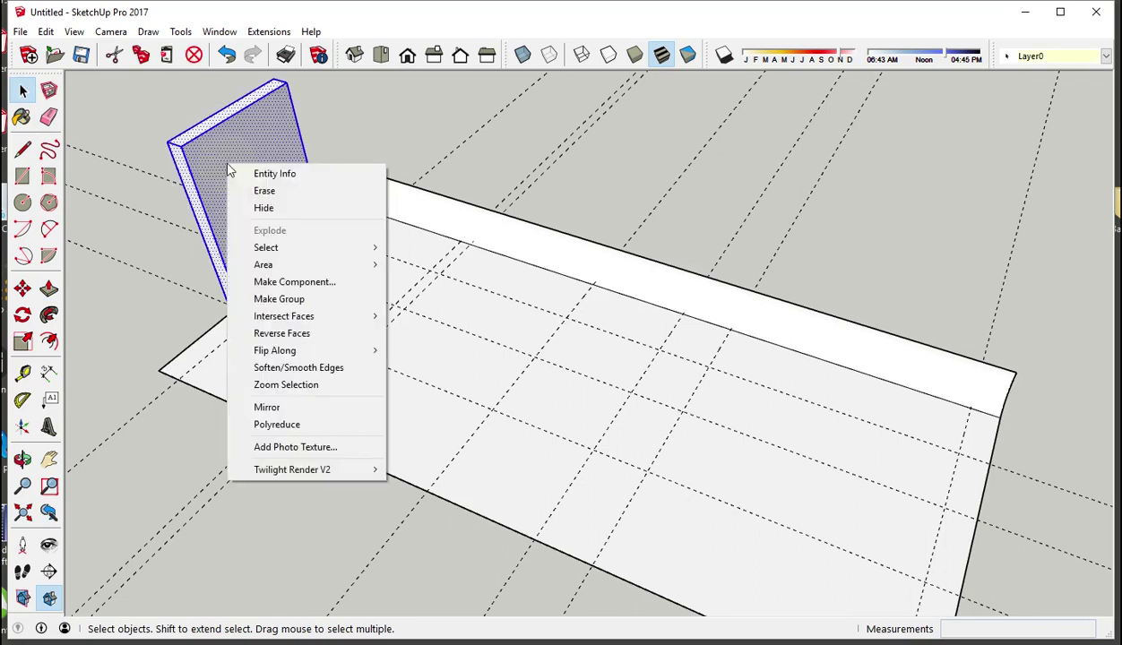
pyautogui.click(287, 299)
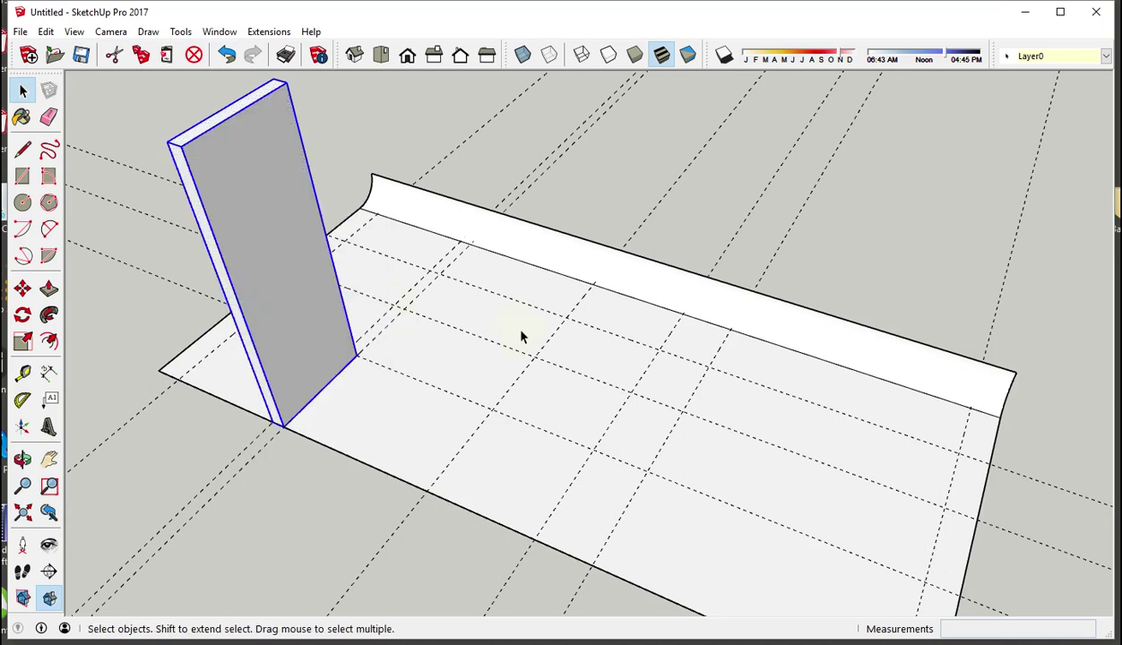
pyautogui.moveTo(500, 306)
pyautogui.mouseDown(button='middle')
pyautogui.moveTo(479, 314)
pyautogui.moveTo(500, 317)
pyautogui.mouseUp(button='middle')
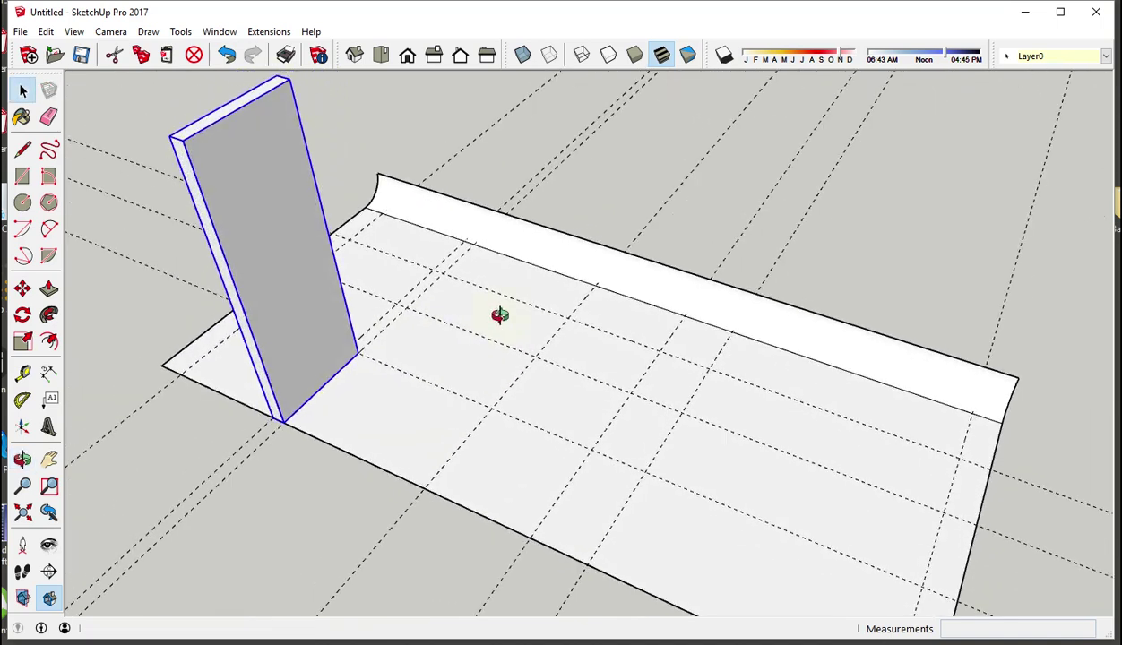
# Step: Draw a thin rectangle near the slab's back edge and extrude it to the first panel's 2200 mm height
pyautogui.click(23, 177)
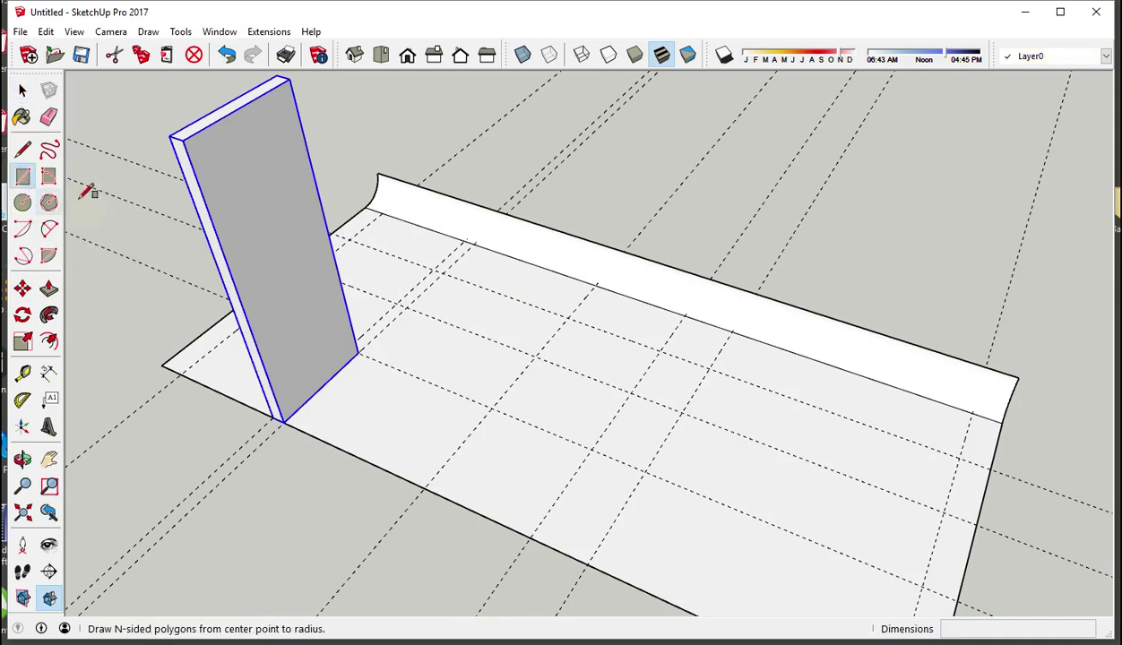
pyautogui.click(397, 304)
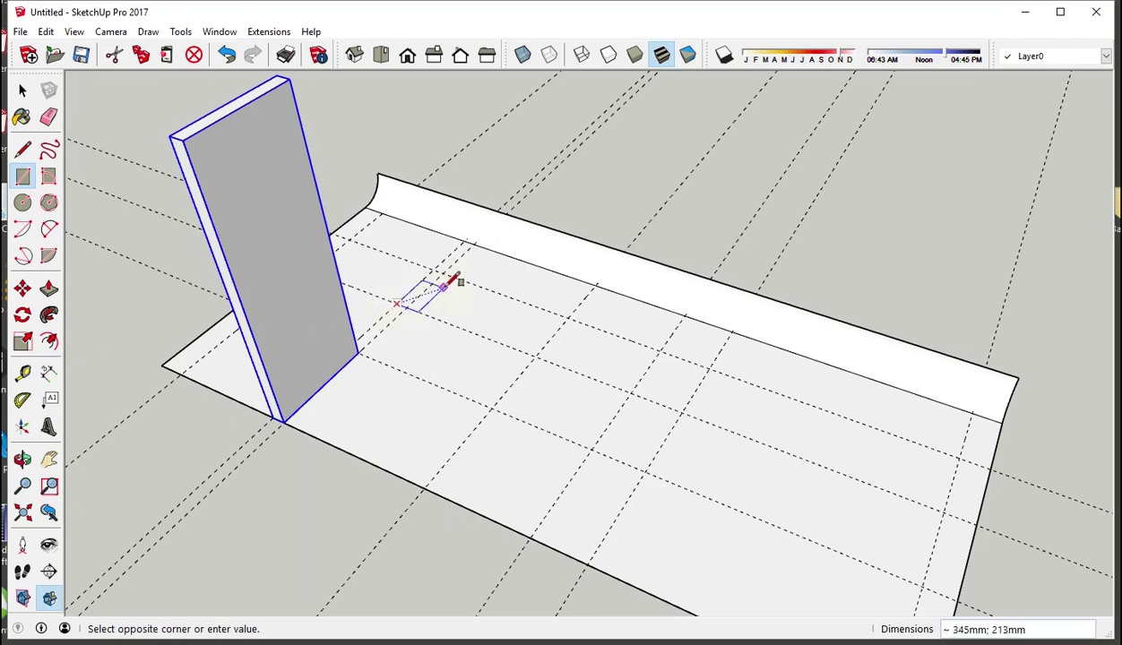
pyautogui.click(474, 243)
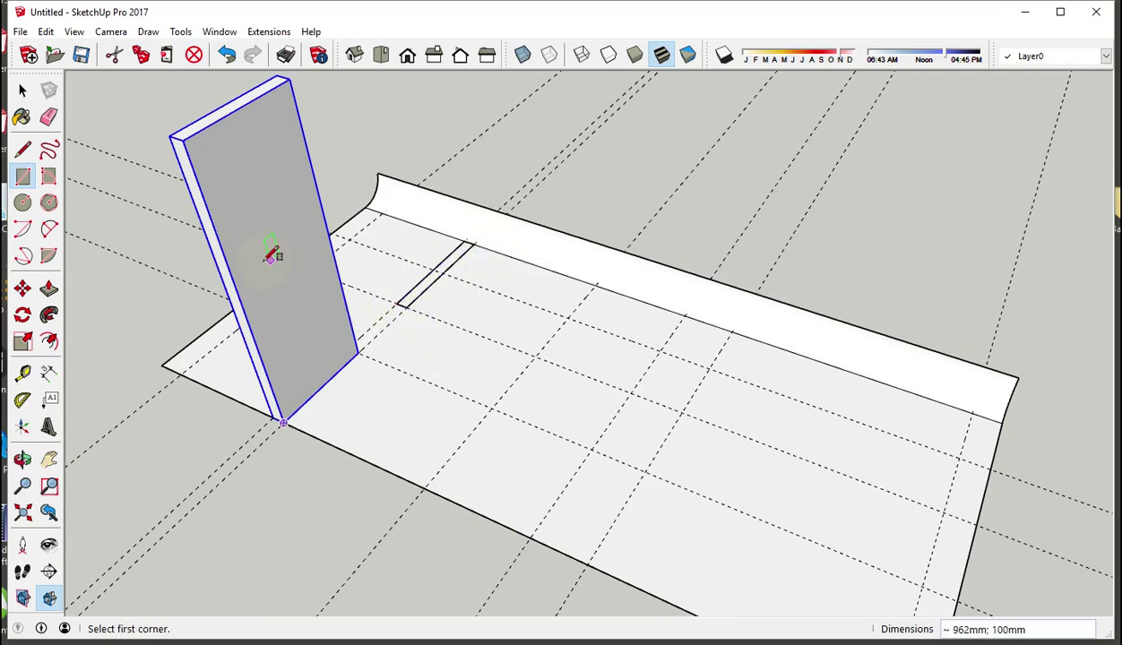
pyautogui.click(49, 290)
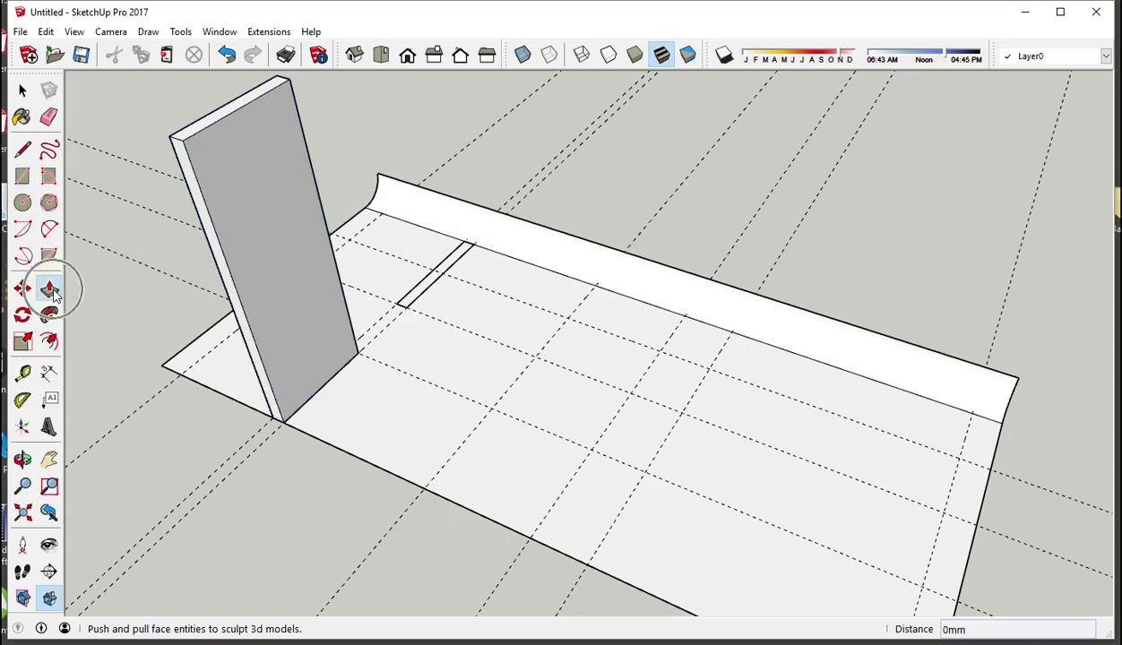
pyautogui.click(410, 307)
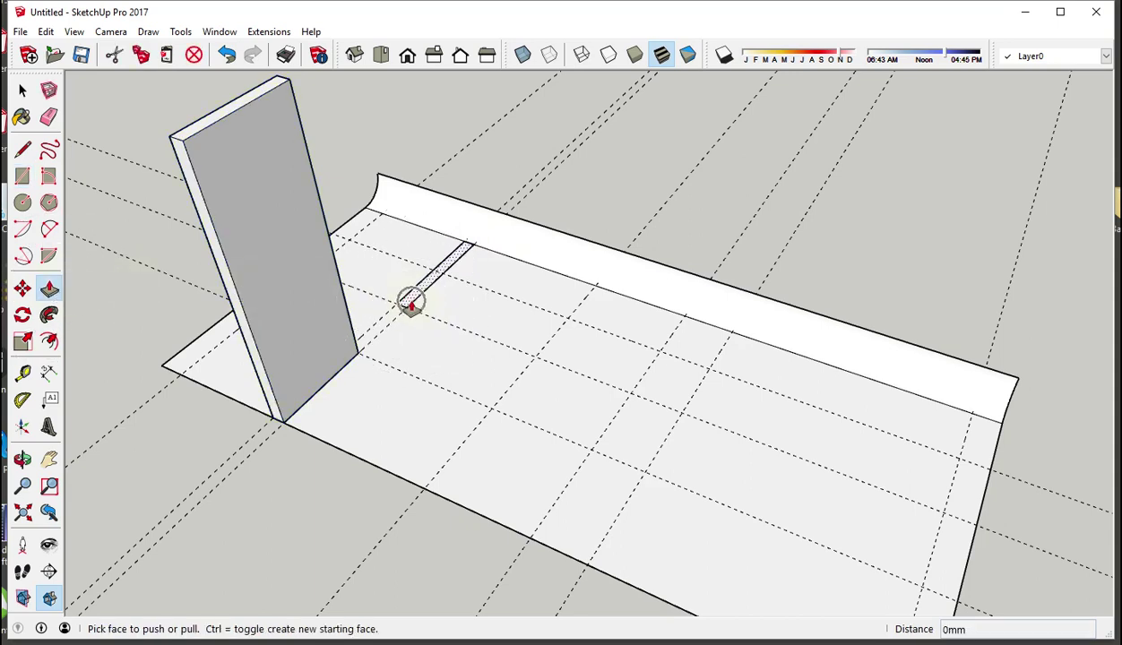
pyautogui.moveTo(410, 309)
pyautogui.mouseDown()
pyautogui.moveTo(383, 213)
pyautogui.moveTo(293, 93)
pyautogui.mouseUp()
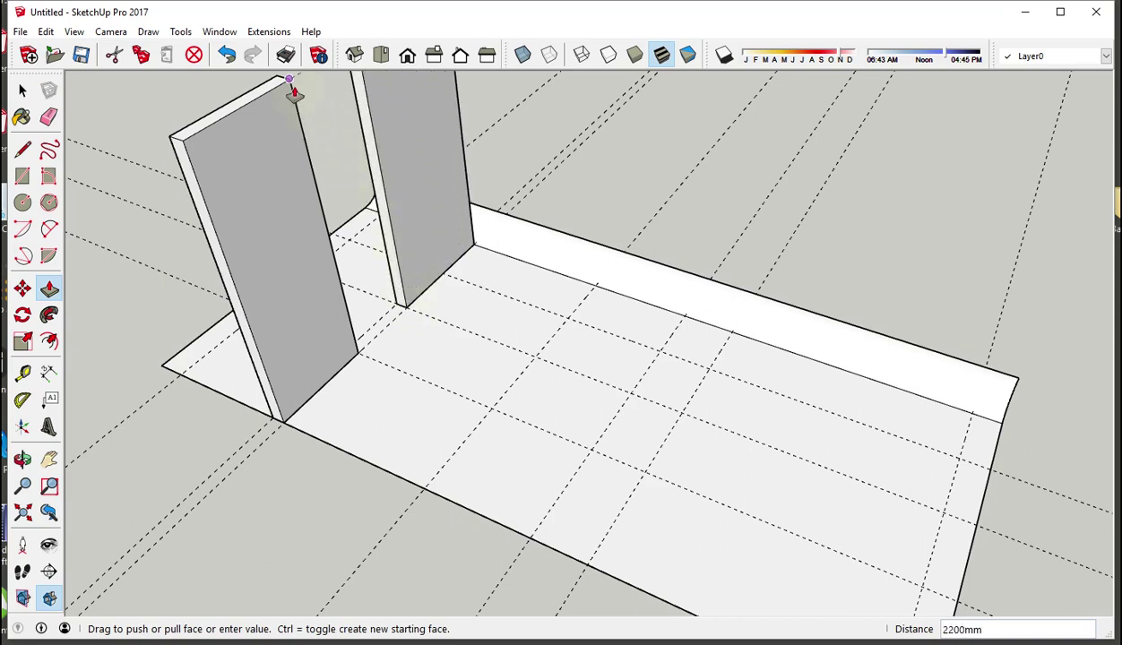
pyautogui.press('Escape')
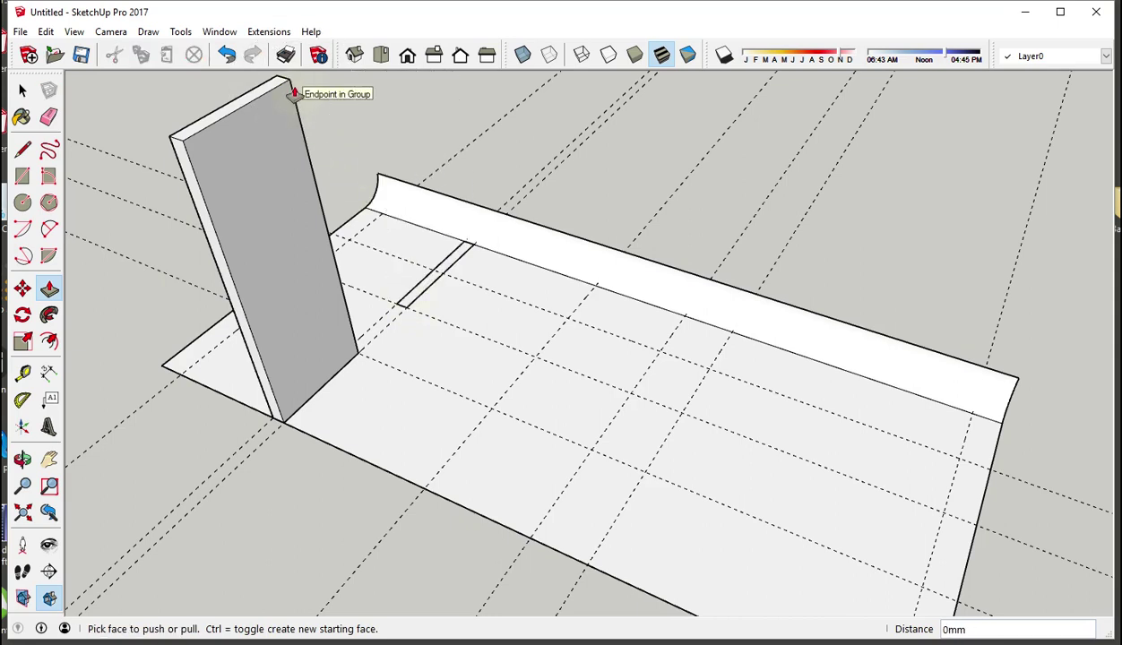
pyautogui.click(293, 92)
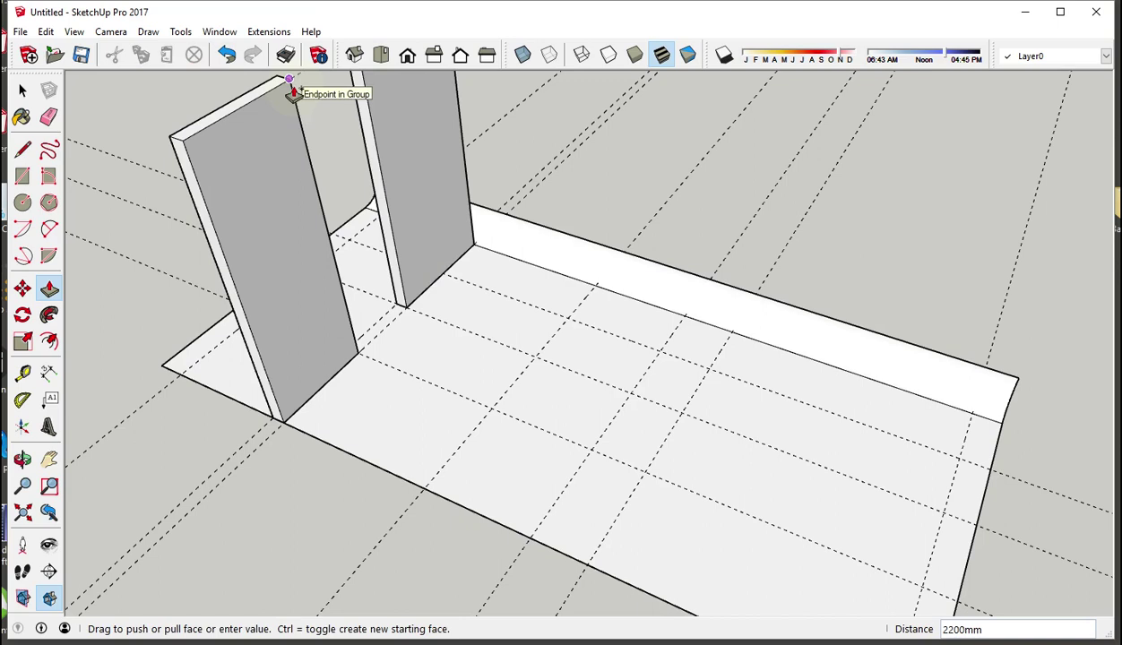
pyautogui.click(293, 92)
pyautogui.keyDown('shift'); pyautogui.moveTo(302, 109); pyautogui.dragTo(311, 213, button='middle'); pyautogui.keyUp('shift')
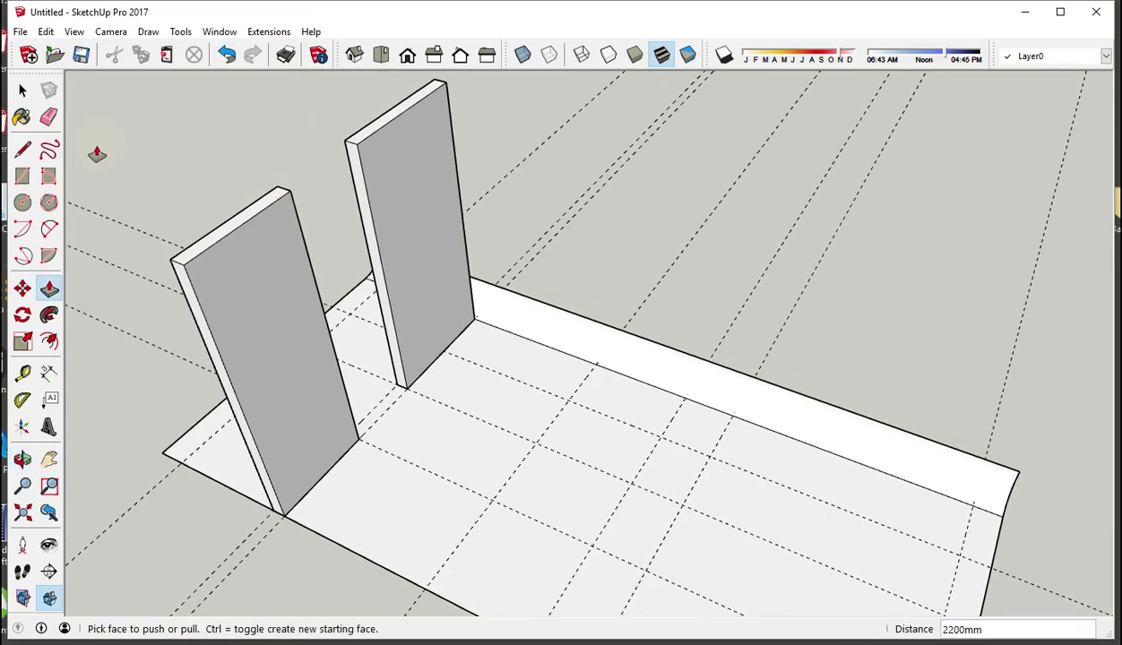
# Step: Select the whole second panel and make it a group
pyautogui.click(22, 90)
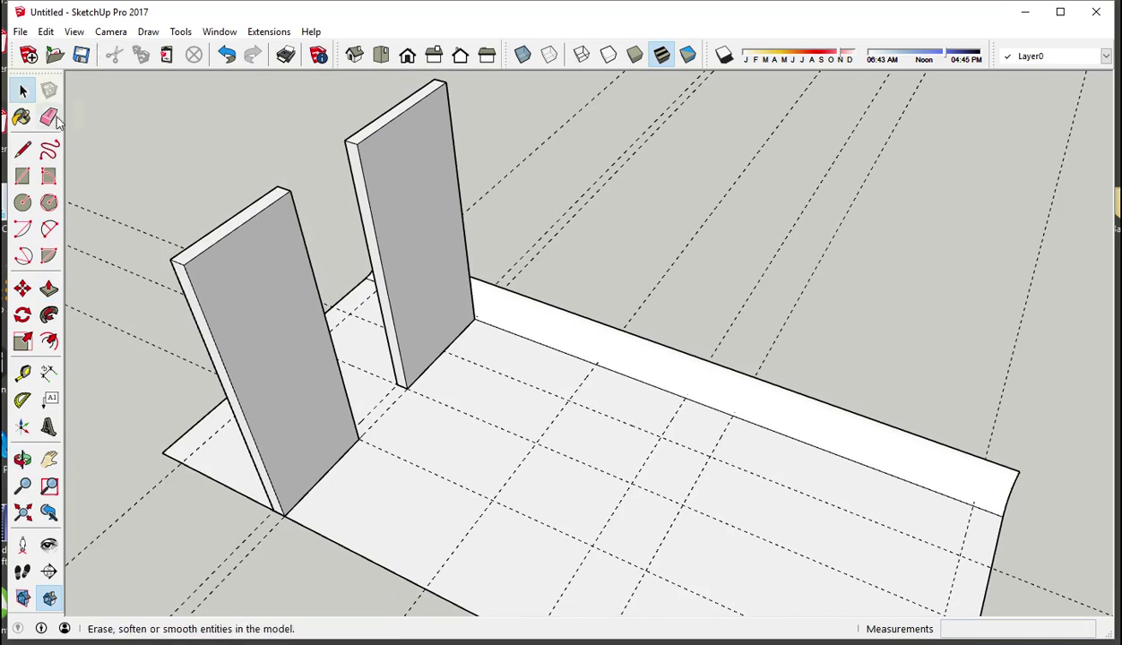
pyautogui.click(408, 185)
pyautogui.tripleClick(408, 185)
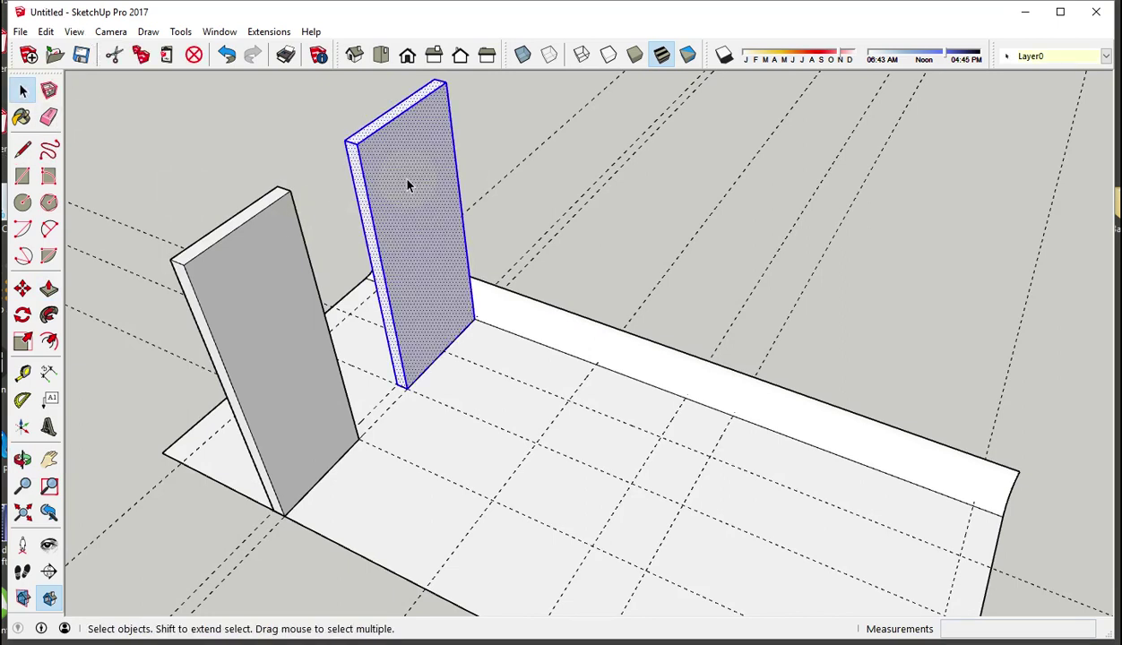
pyautogui.rightClick(407, 184)
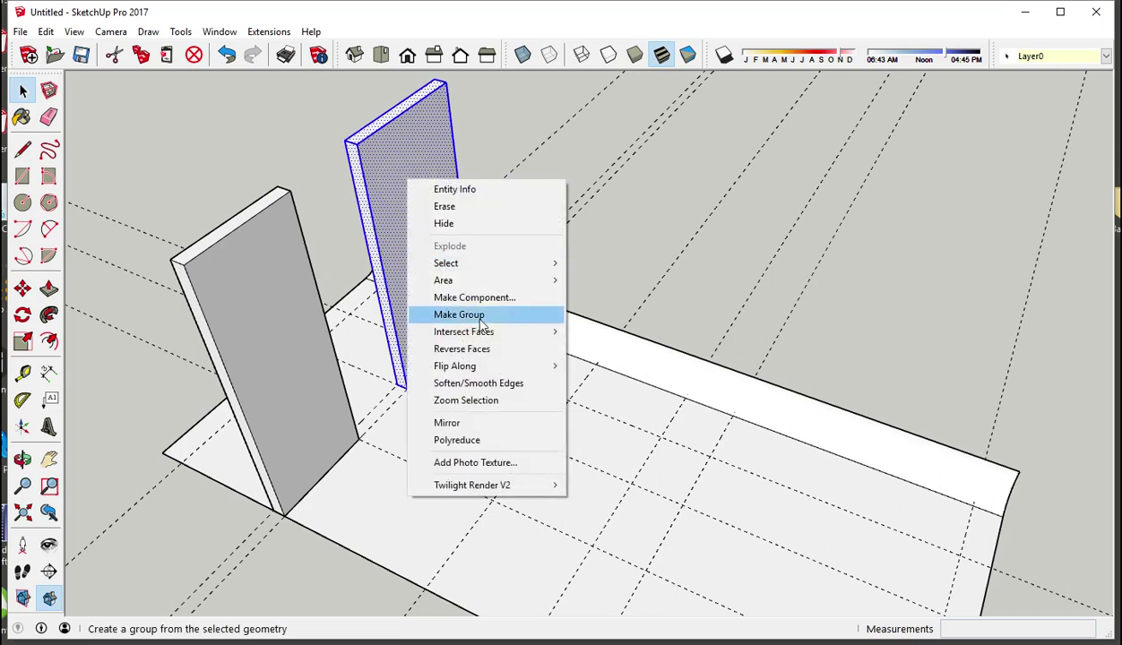
pyautogui.click(481, 321)
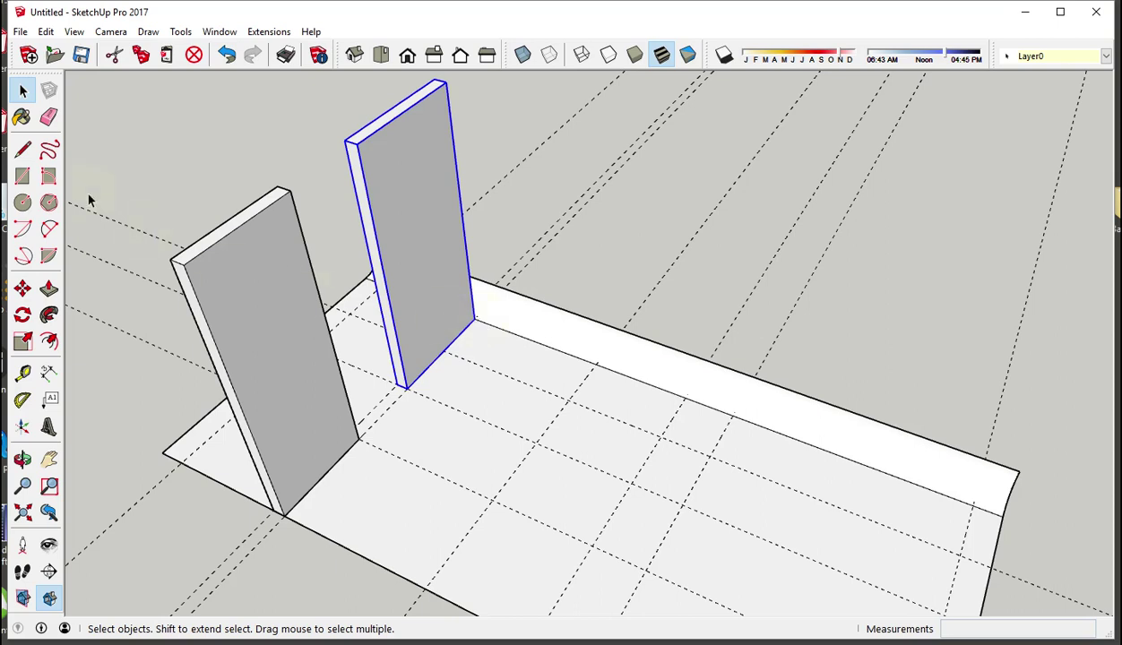
# Step: Draw a floor rectangle beside the second panel's base and raise it 850 mm into a box
pyautogui.click(24, 176)
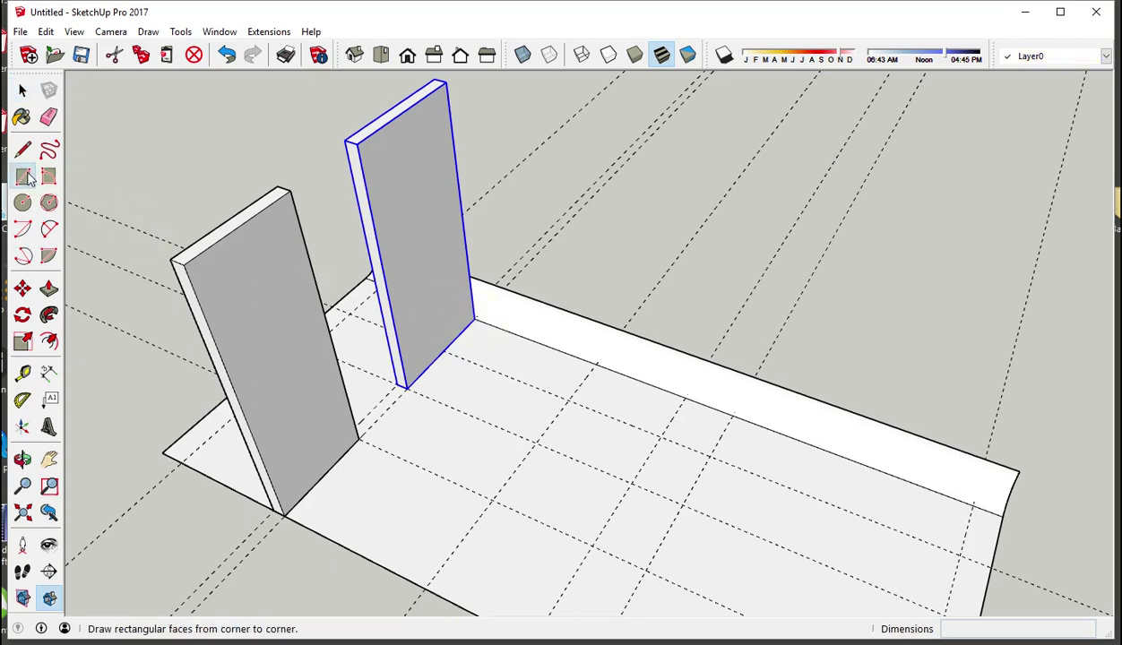
pyautogui.click(445, 348)
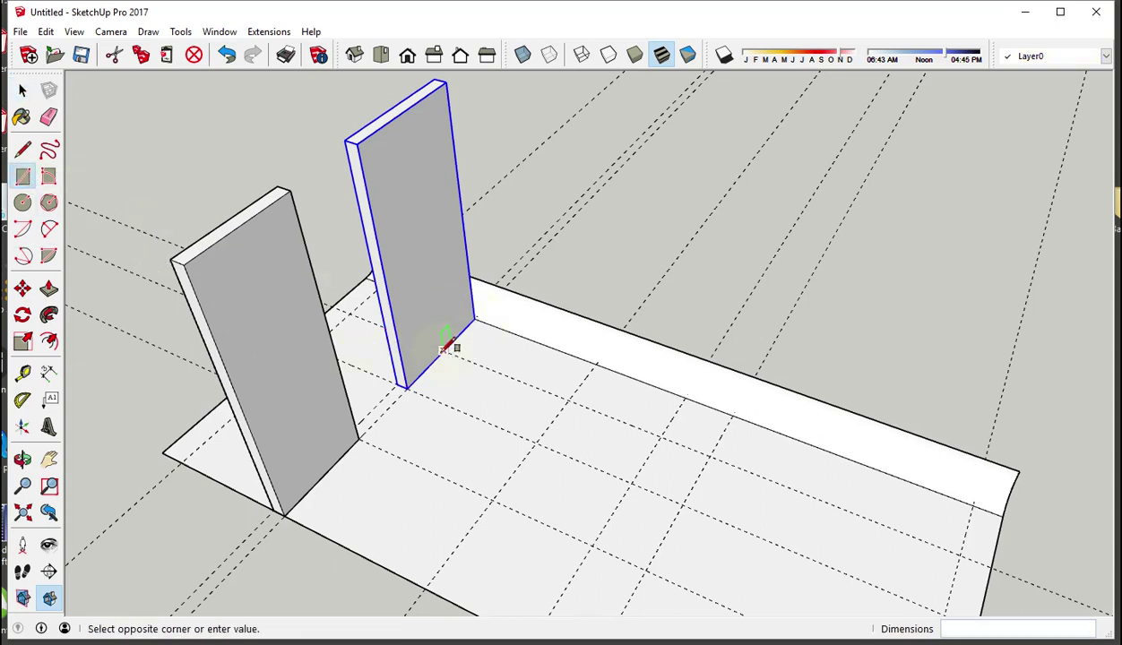
pyautogui.click(598, 364)
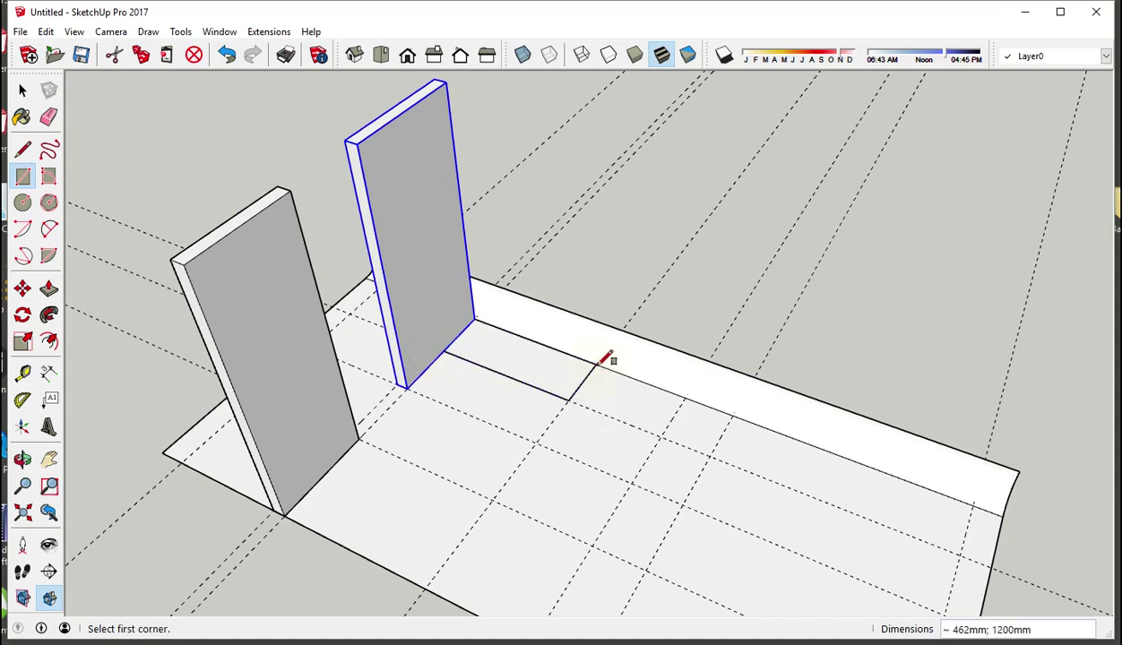
pyautogui.click(49, 288)
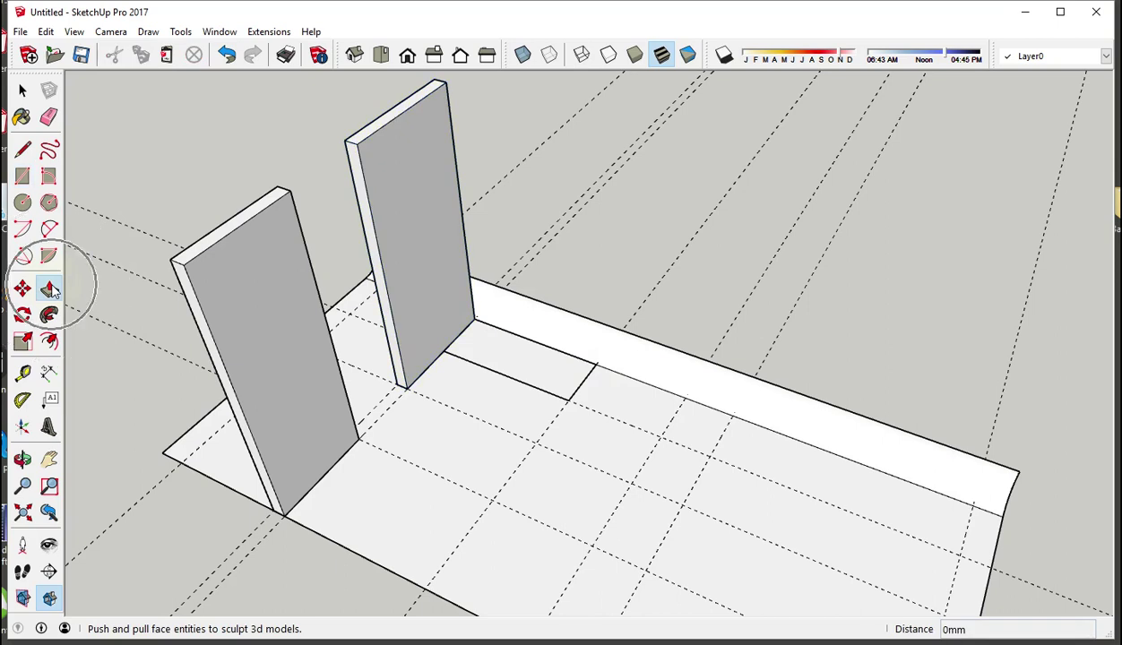
pyautogui.click(501, 364)
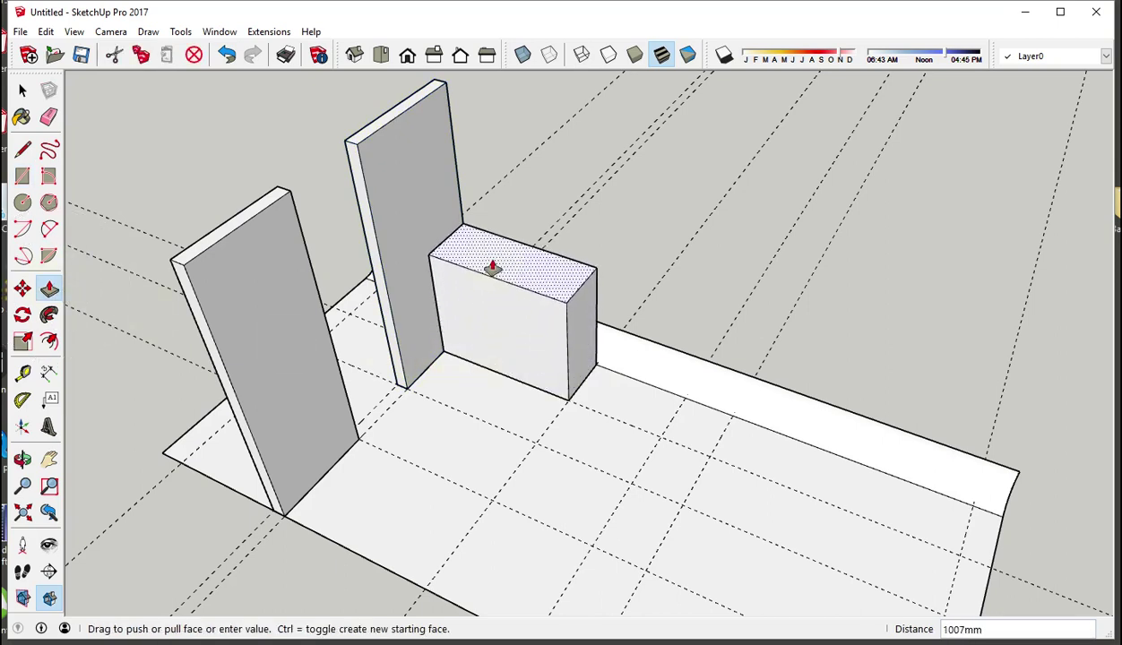
pyautogui.click(492, 267)
pyautogui.write('850')
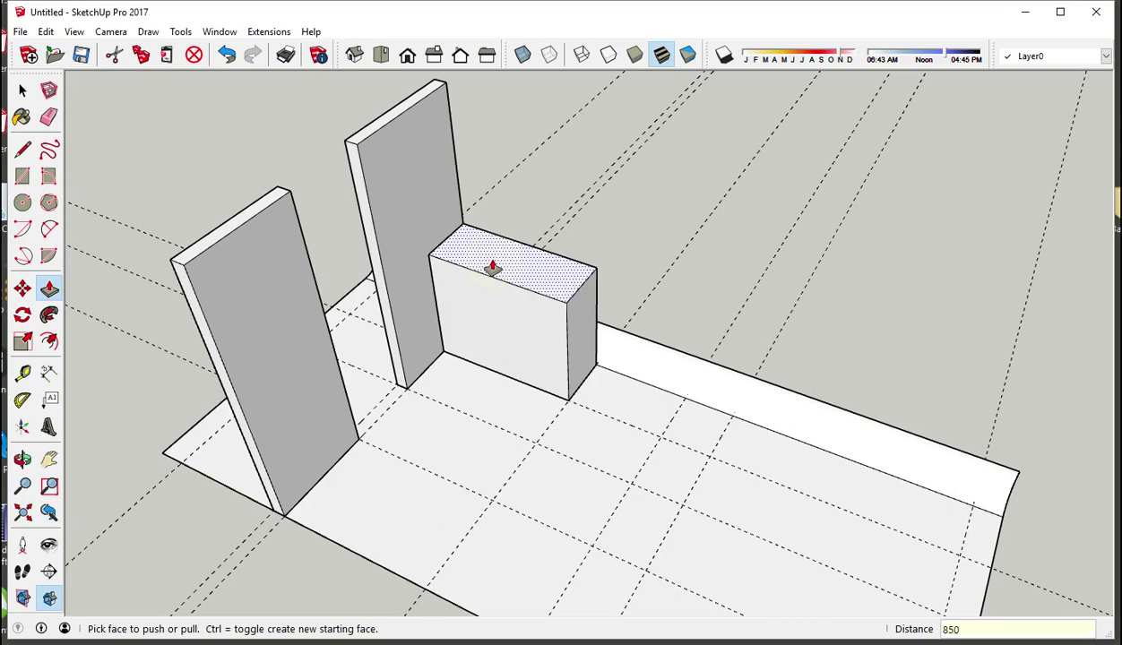
pyautogui.press('Return')
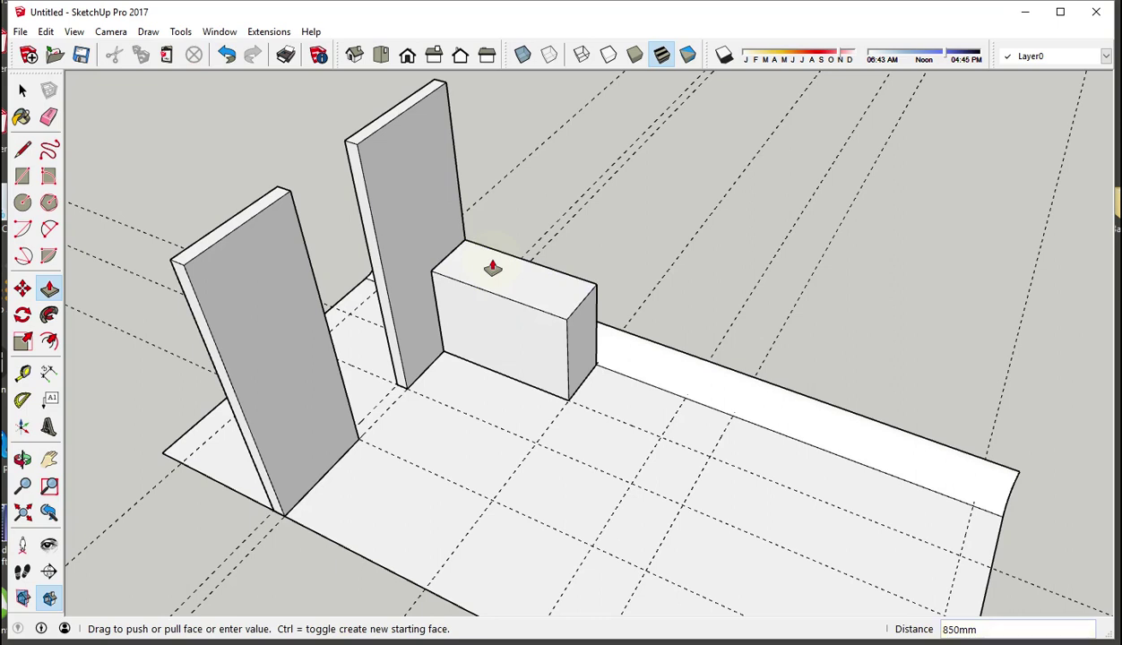
# Step: Start a line from the box's top front corner
pyautogui.click(23, 149)
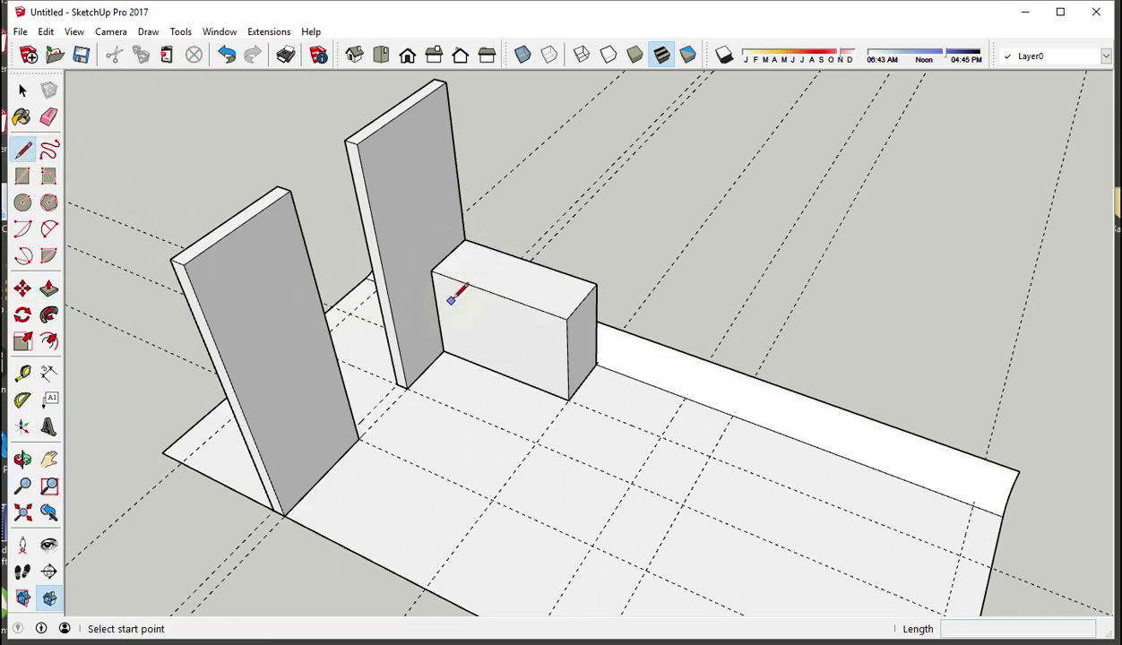
pyautogui.scroll(2, 432, 274)
pyautogui.scroll(2, 430, 273)
pyautogui.scroll(2, 431, 270)
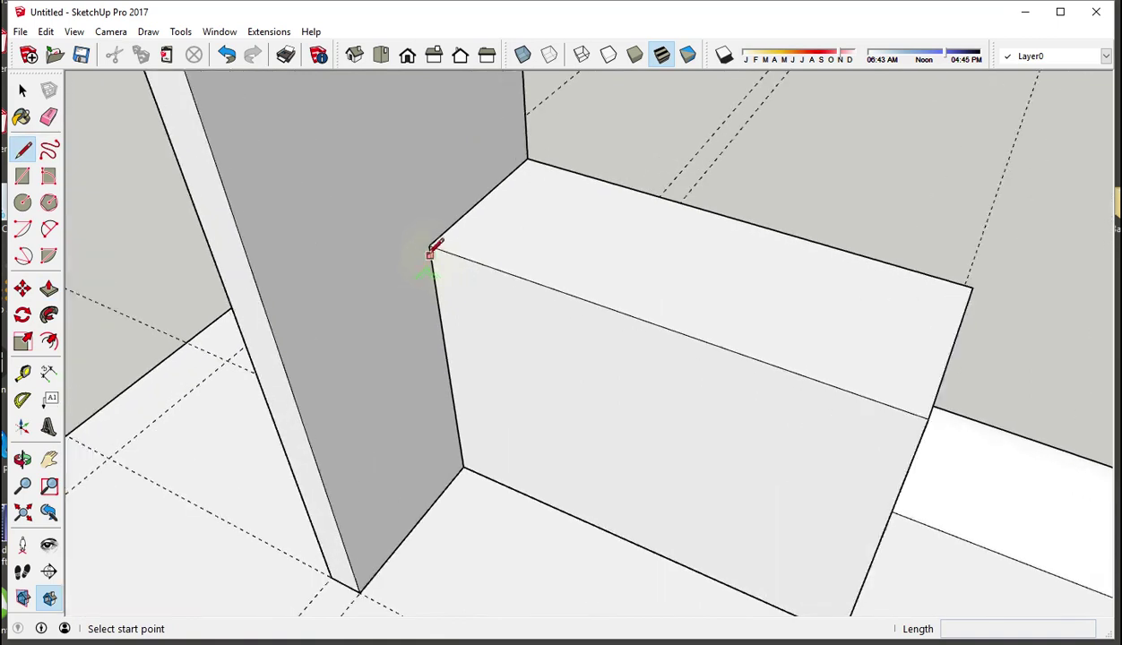
pyautogui.click(429, 244)
pyautogui.write('50')
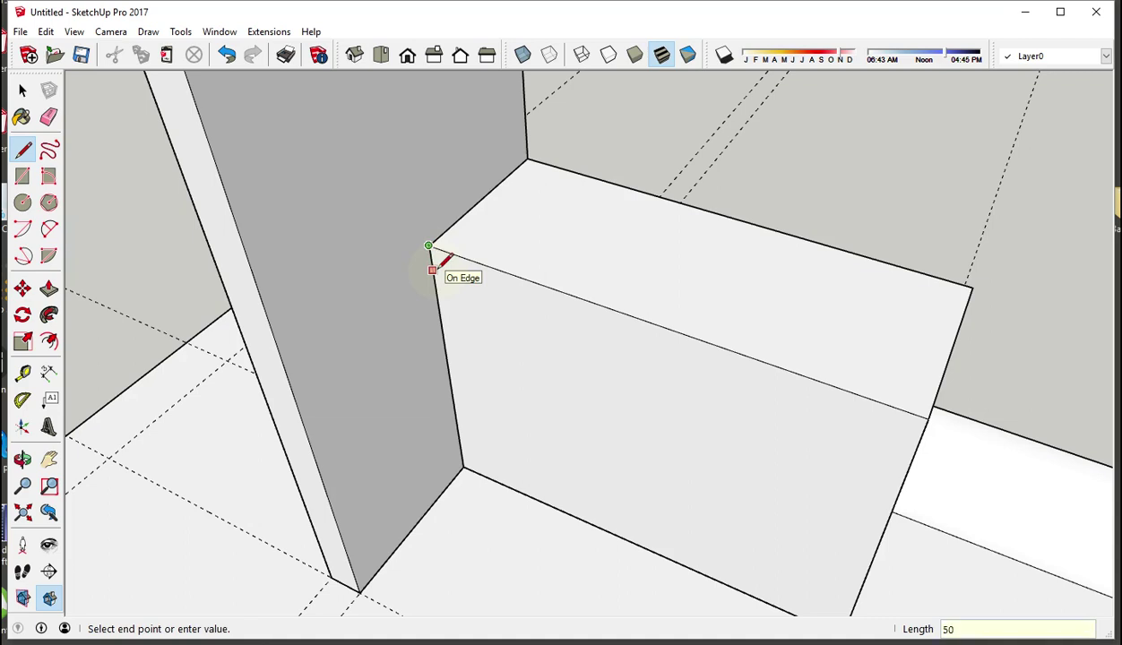
# Step: Draw a 50 mm line down the corner and a line across the front face to split off a top strip
pyautogui.press('Return')
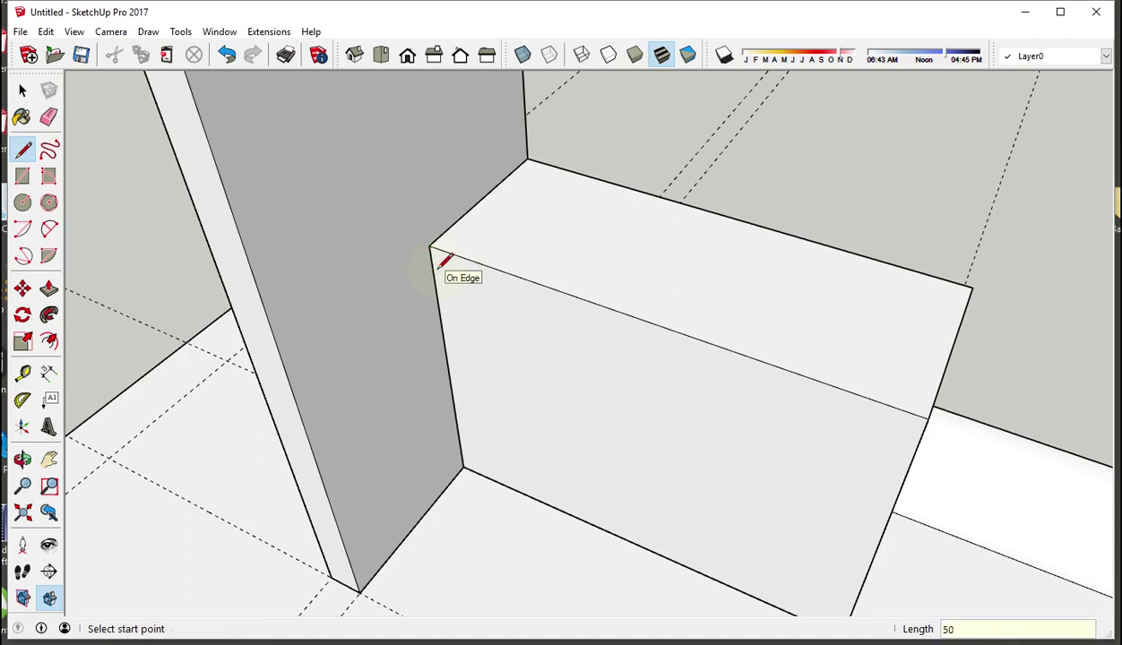
pyautogui.click(948, 631)
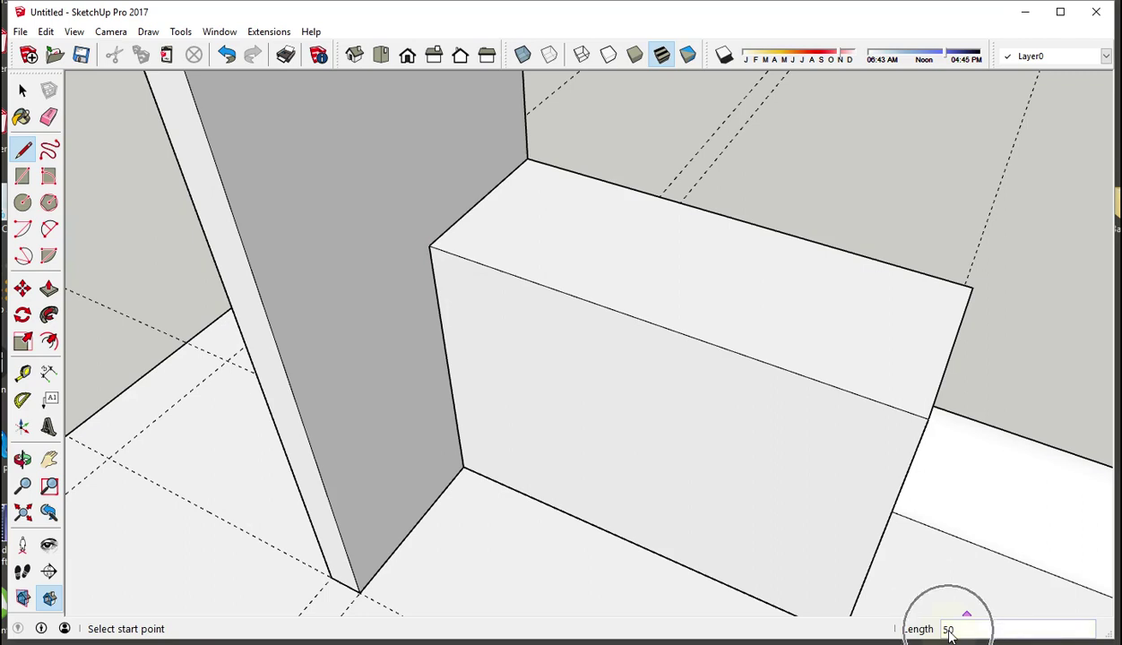
pyautogui.click(432, 260)
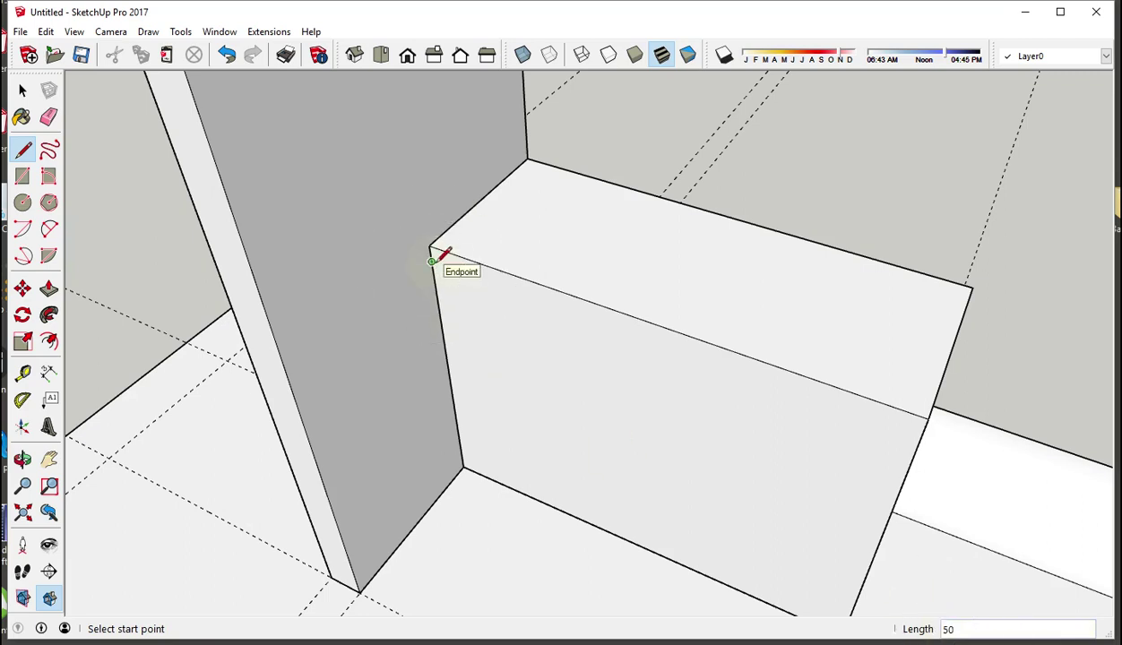
pyautogui.click(432, 261)
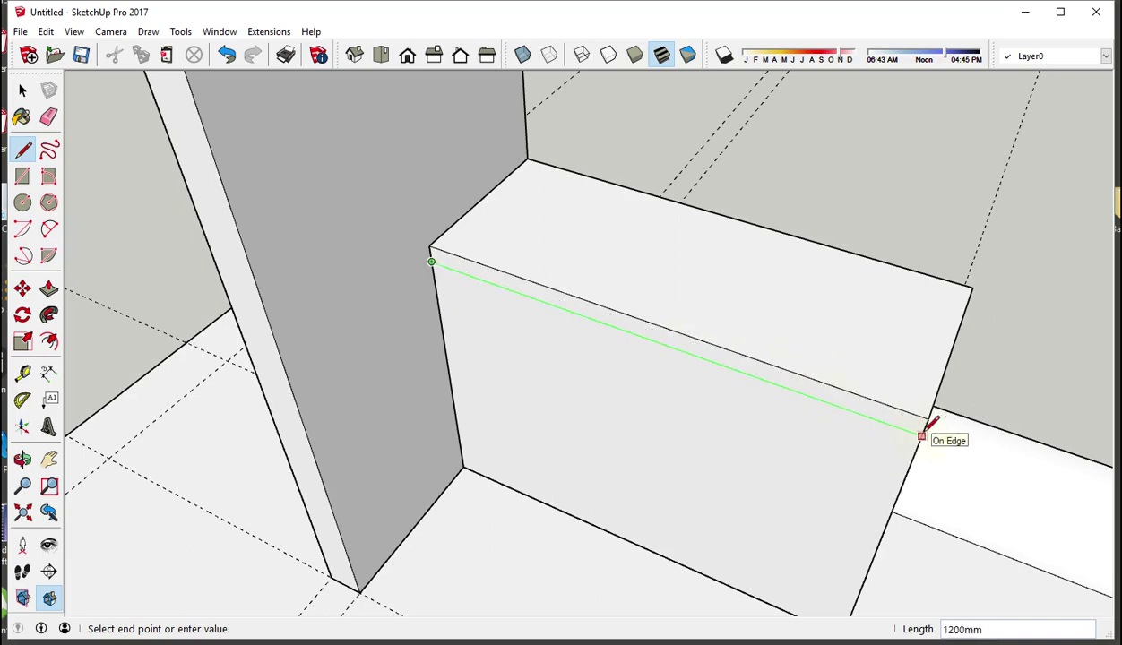
pyautogui.click(922, 435)
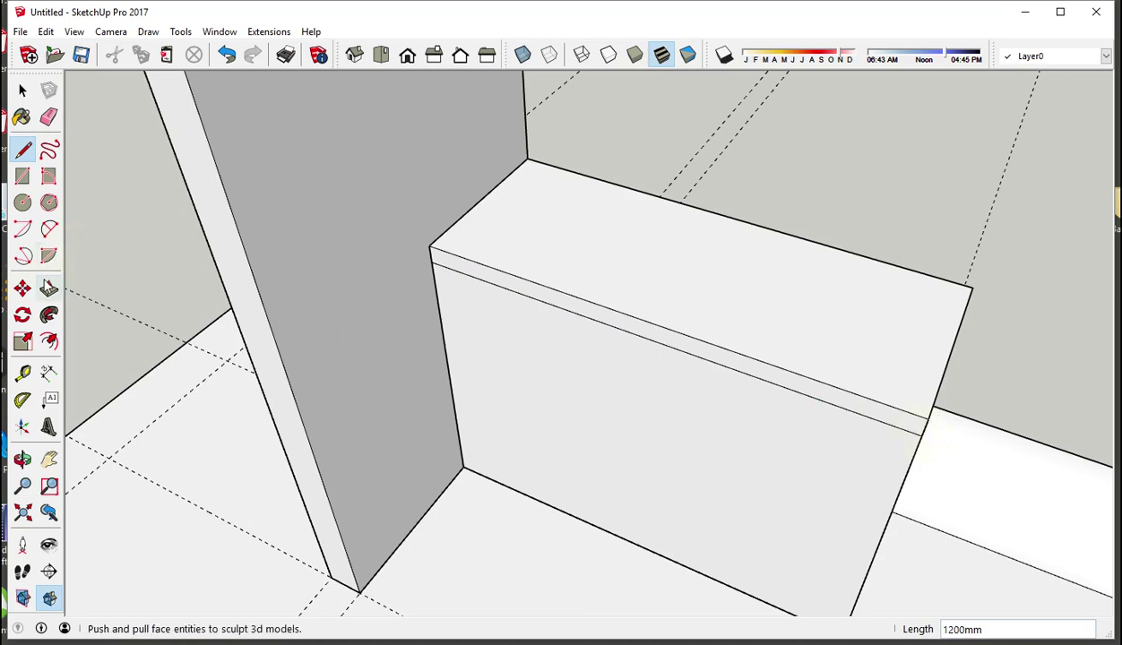
# Step: Push the top front strip out 30 mm to form the overhanging lip
pyautogui.click(49, 289)
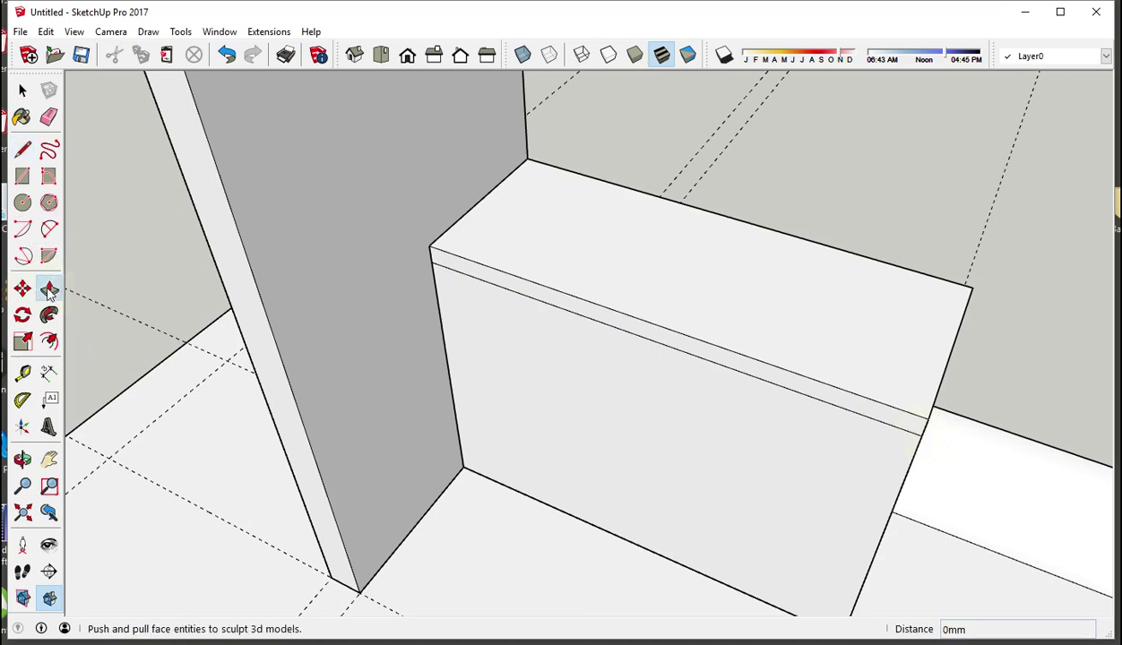
pyautogui.click(501, 295)
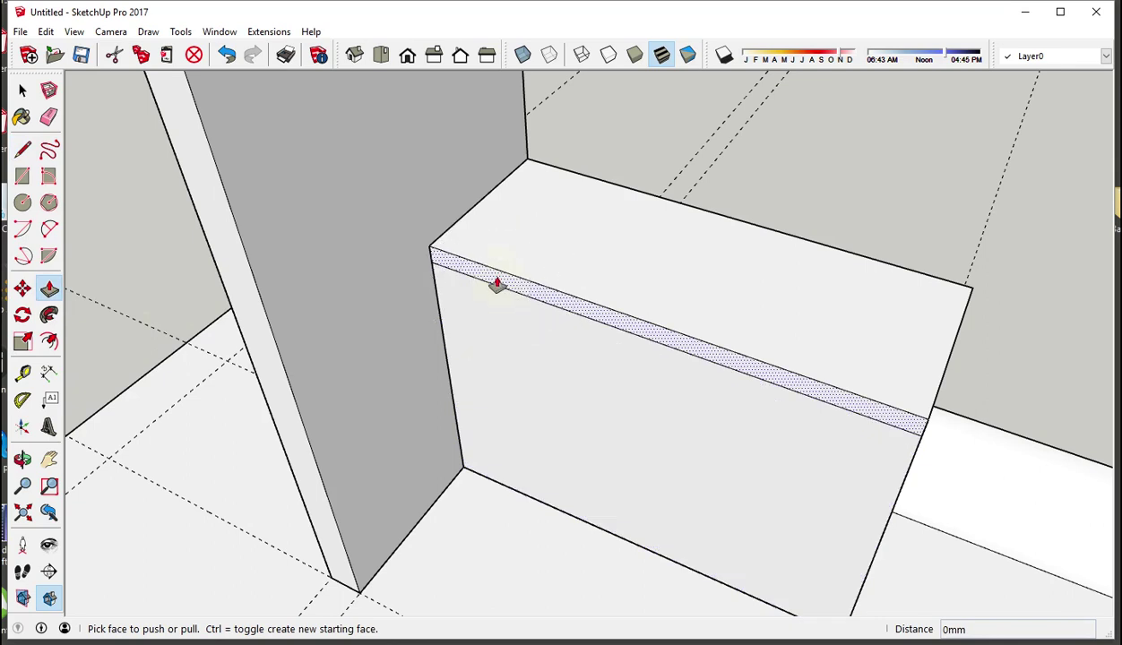
pyautogui.moveTo(501, 295); pyautogui.dragTo(489, 295)
pyautogui.write('30')
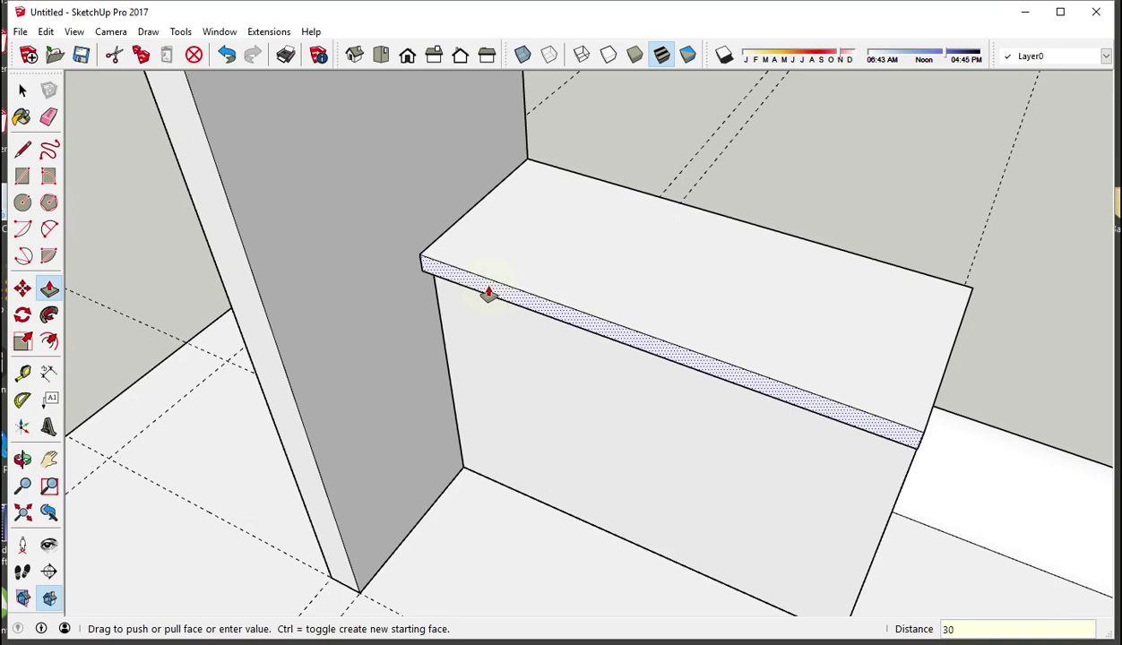
pyautogui.press('Return')
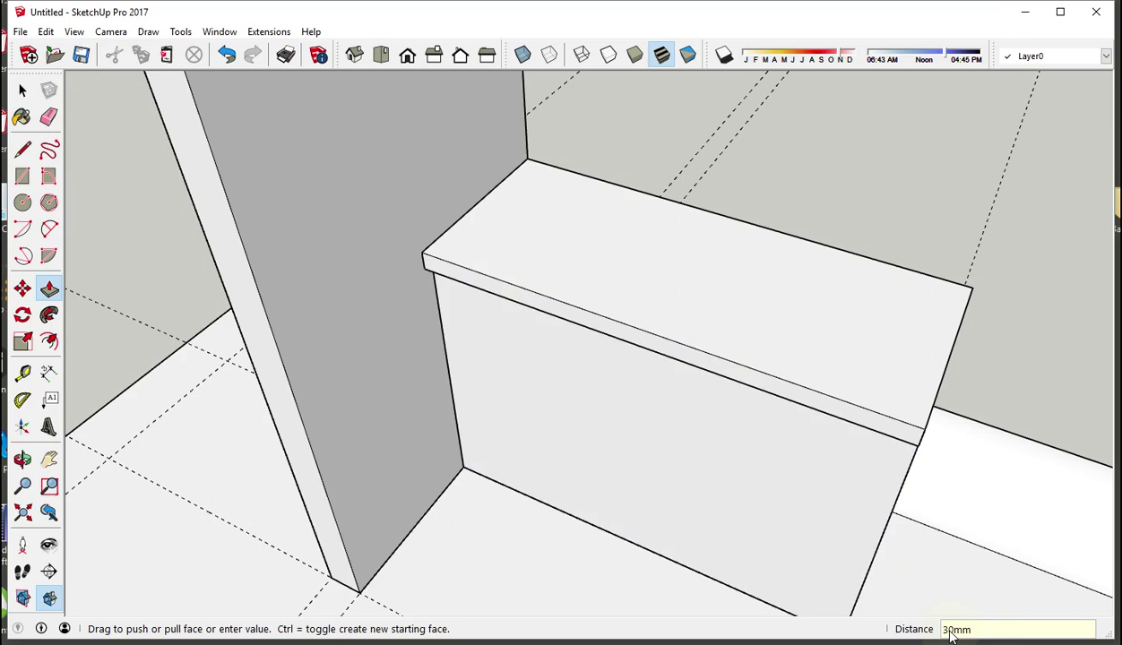
pyautogui.moveTo(945, 549)
pyautogui.mouseDown(button='middle')
pyautogui.moveTo(685, 348)
pyautogui.moveTo(798, 315)
pyautogui.moveTo(841, 268)
pyautogui.moveTo(808, 212)
pyautogui.mouseUp(button='middle')
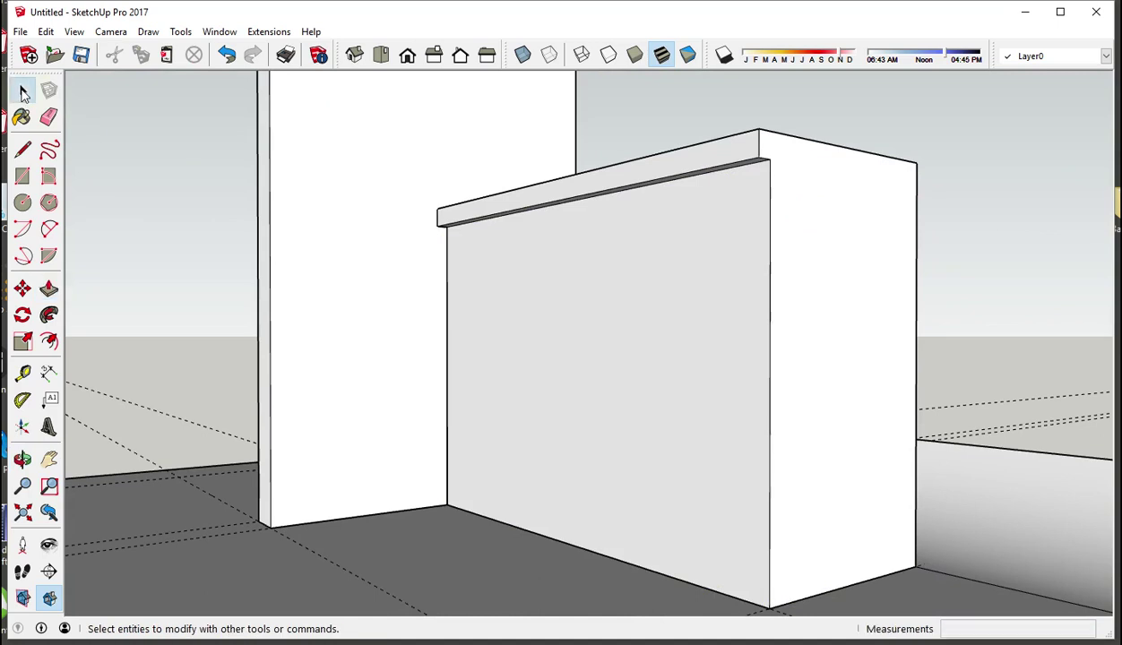
# Step: Select the entire 850 mm box with its 30 mm lip and make it one group
pyautogui.click(23, 91)
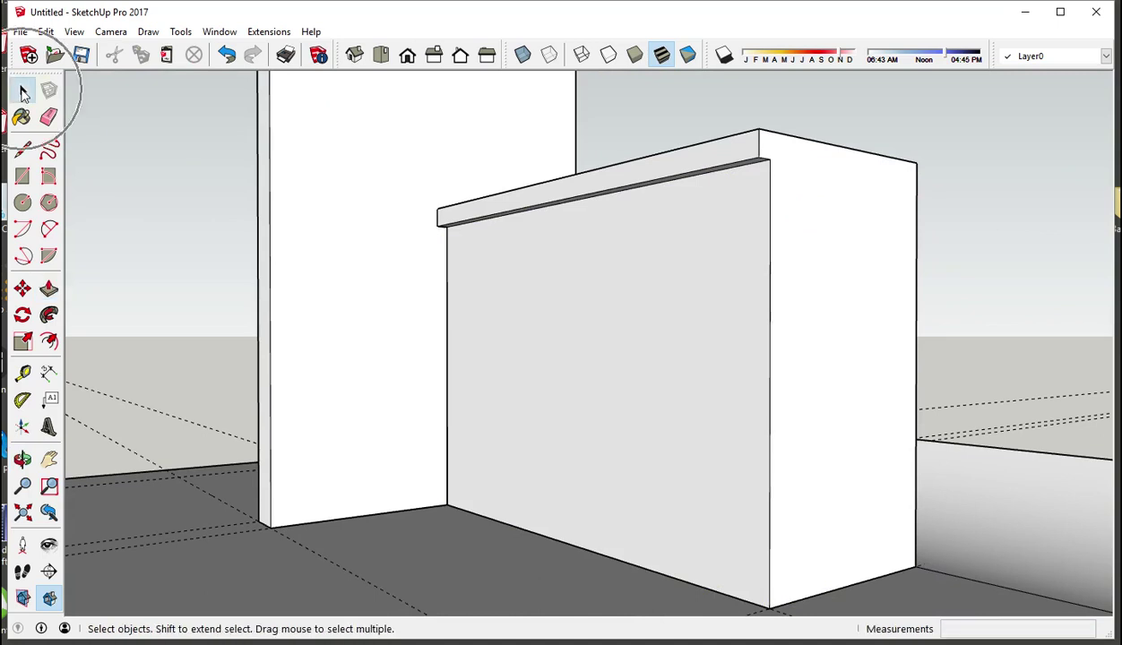
pyautogui.click(627, 299)
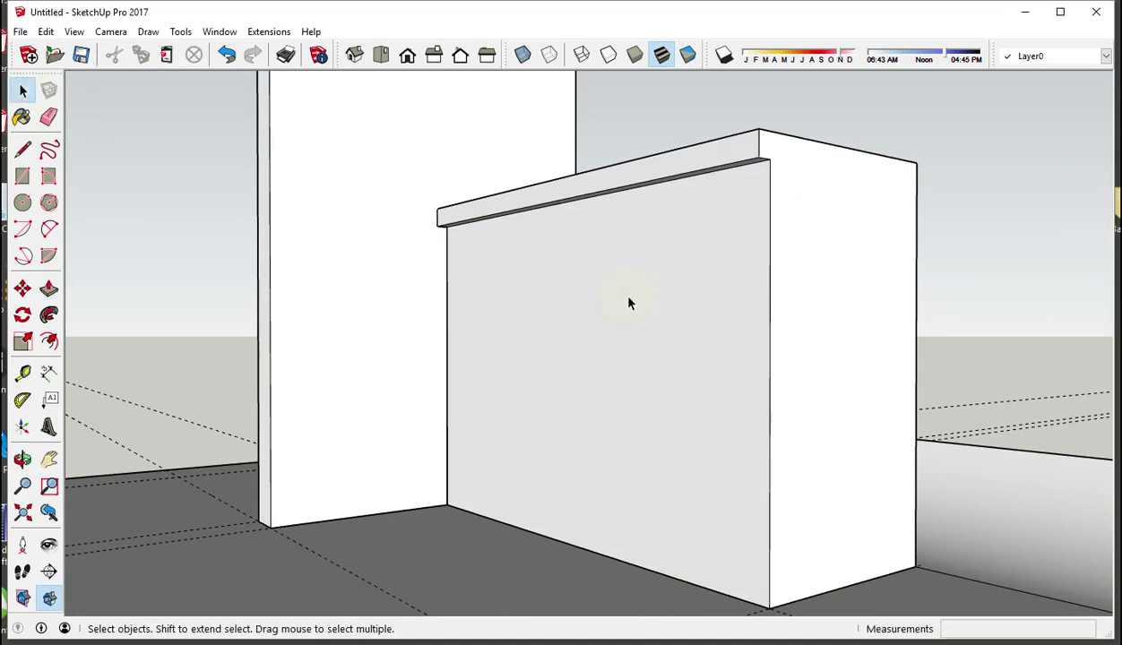
pyautogui.click(627, 303)
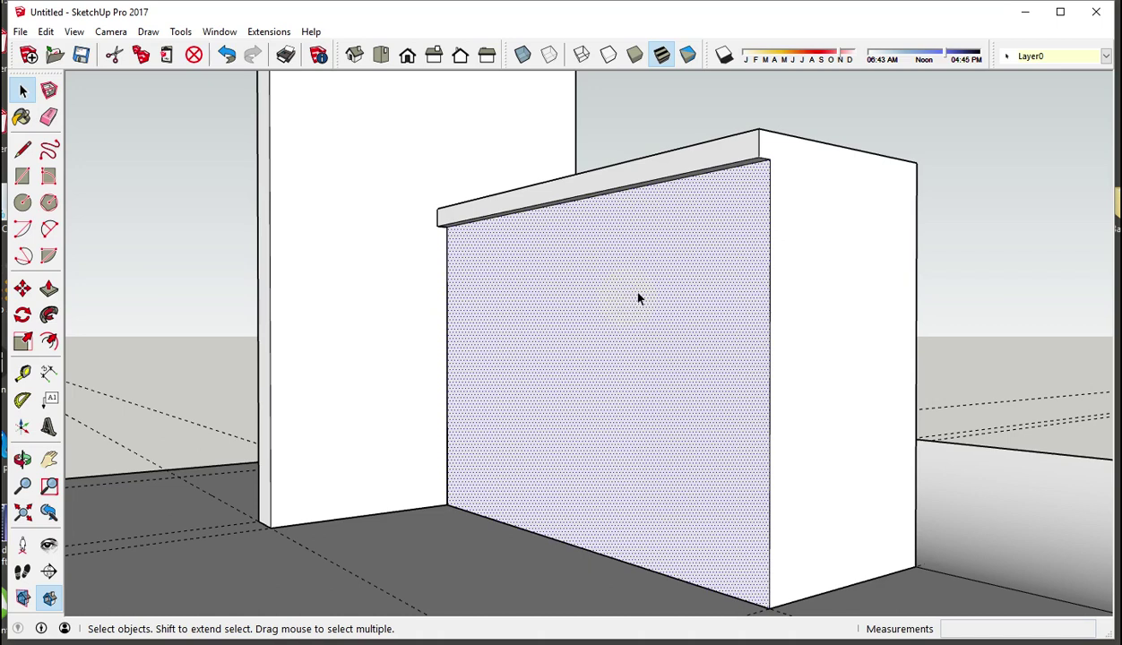
pyautogui.tripleClick(655, 290)
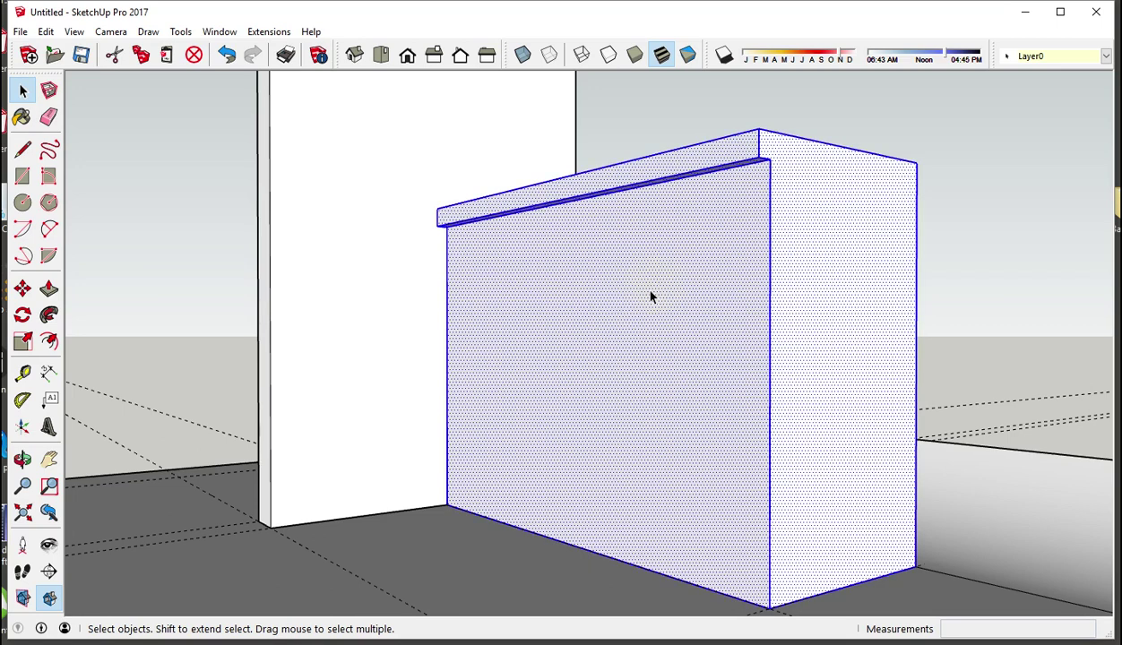
pyautogui.rightClick(650, 296)
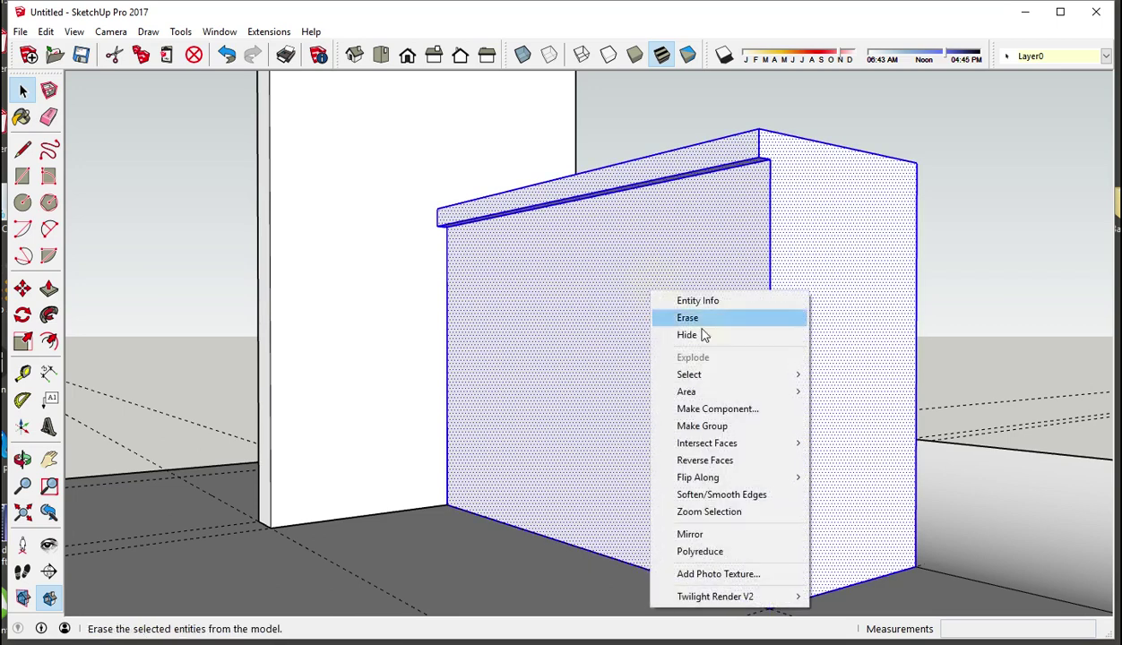
pyautogui.click(722, 428)
pyautogui.moveTo(722, 430)
pyautogui.mouseDown(button='middle')
pyautogui.moveTo(600, 421)
pyautogui.moveTo(506, 441)
pyautogui.moveTo(504, 460)
pyautogui.mouseUp(button='middle')
pyautogui.scroll(-3, 563, 426)
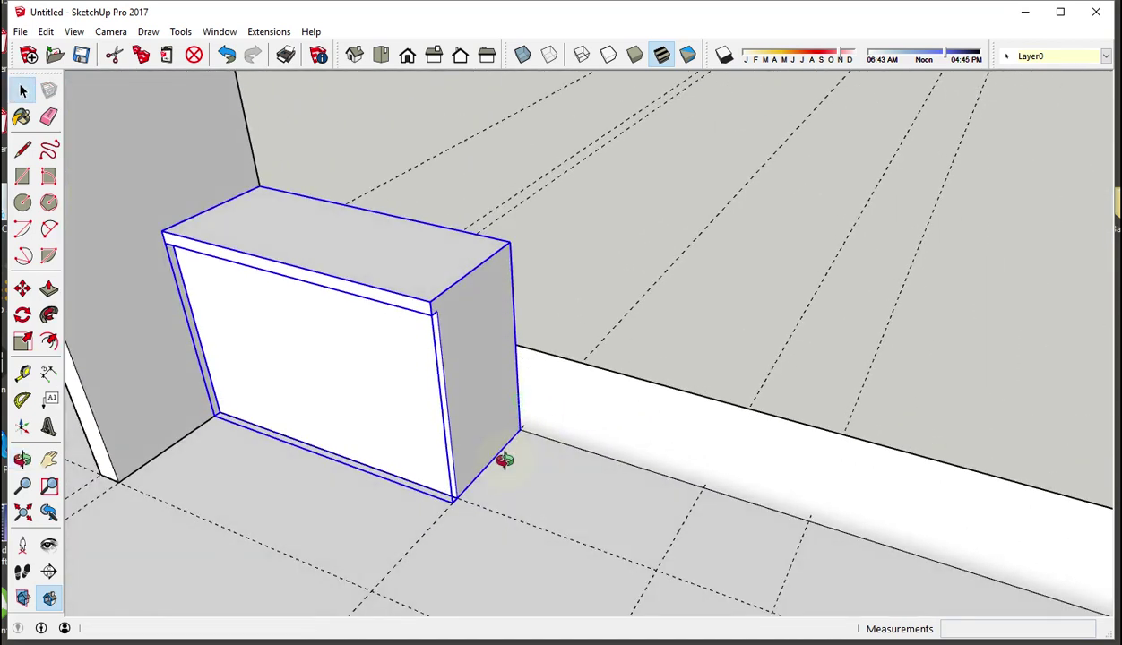
# Step: Draw a floor rectangle starting at the cabinet's bottom corner
pyautogui.click(23, 177)
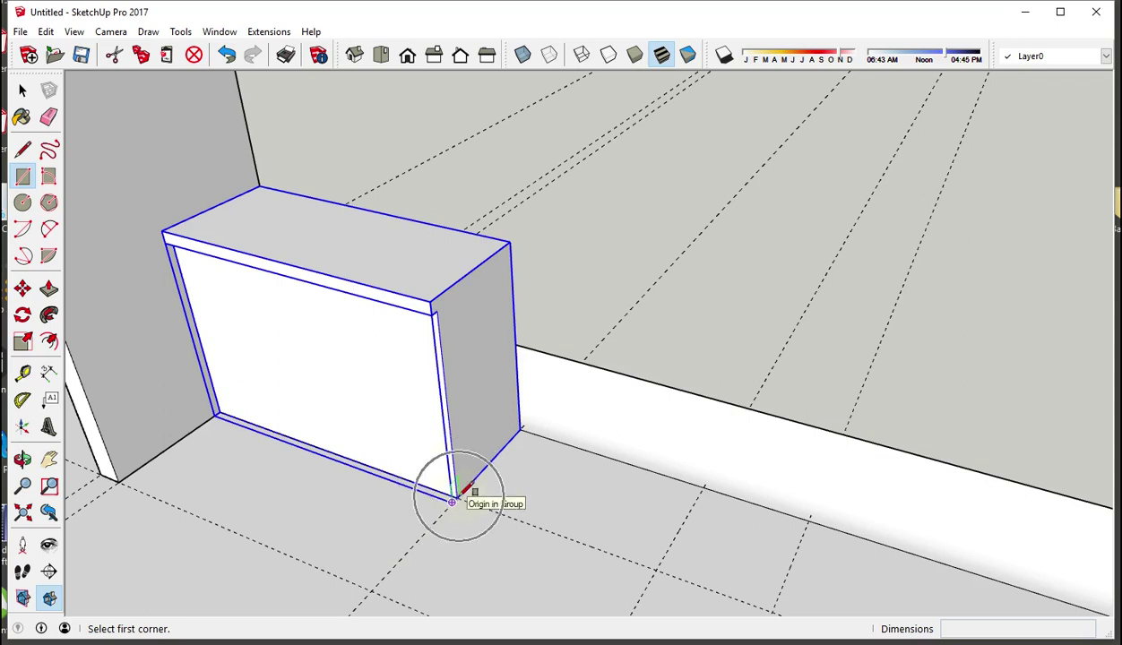
pyautogui.click(453, 501)
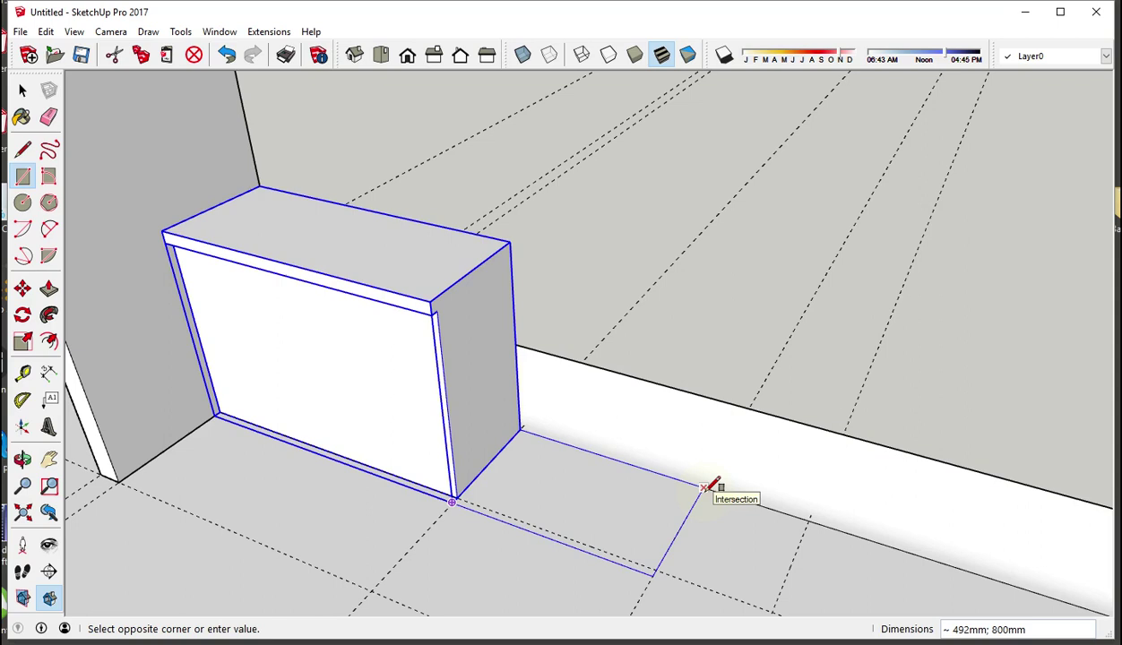
pyautogui.press('Escape')
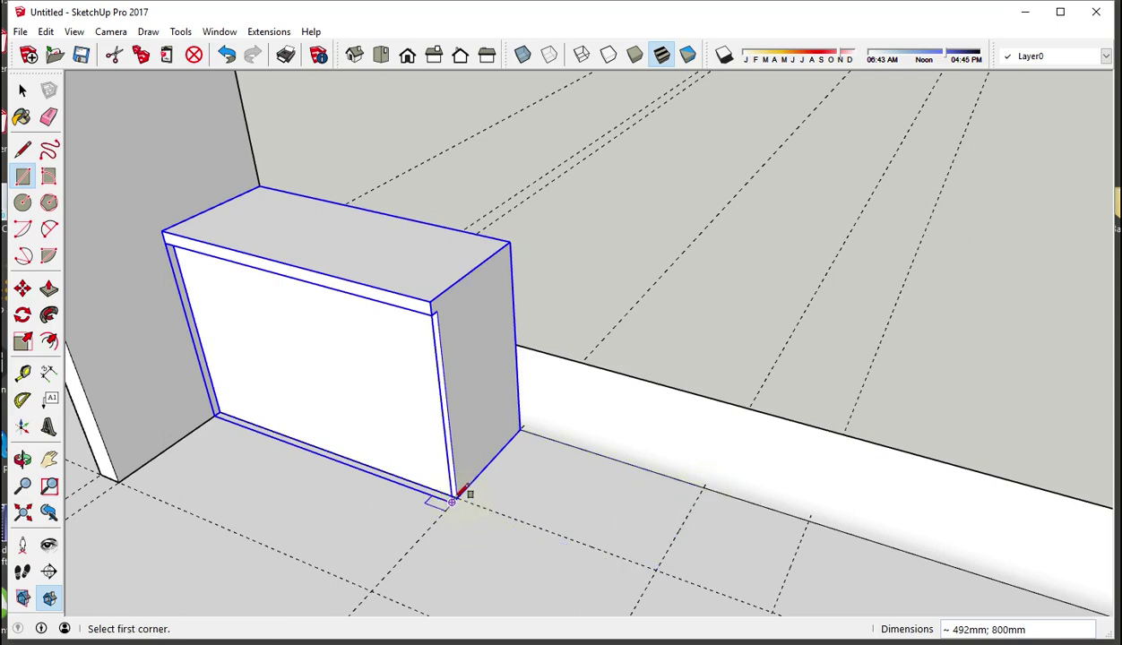
pyautogui.scroll(1, 452, 500)
pyautogui.scroll(1, 454, 500)
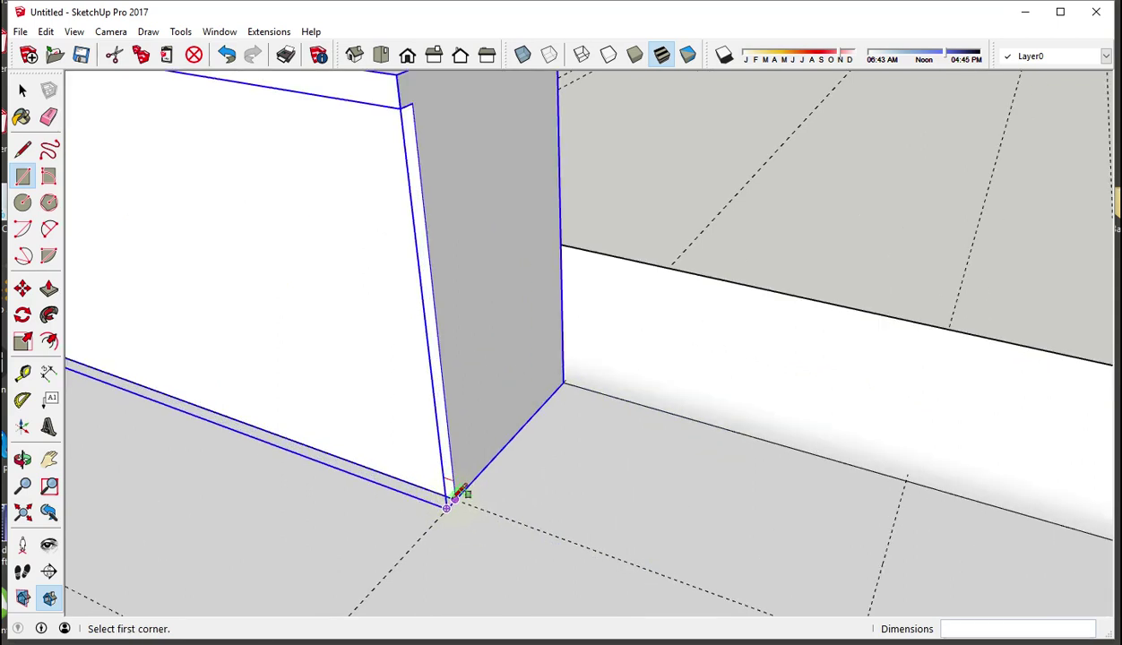
pyautogui.click(454, 498)
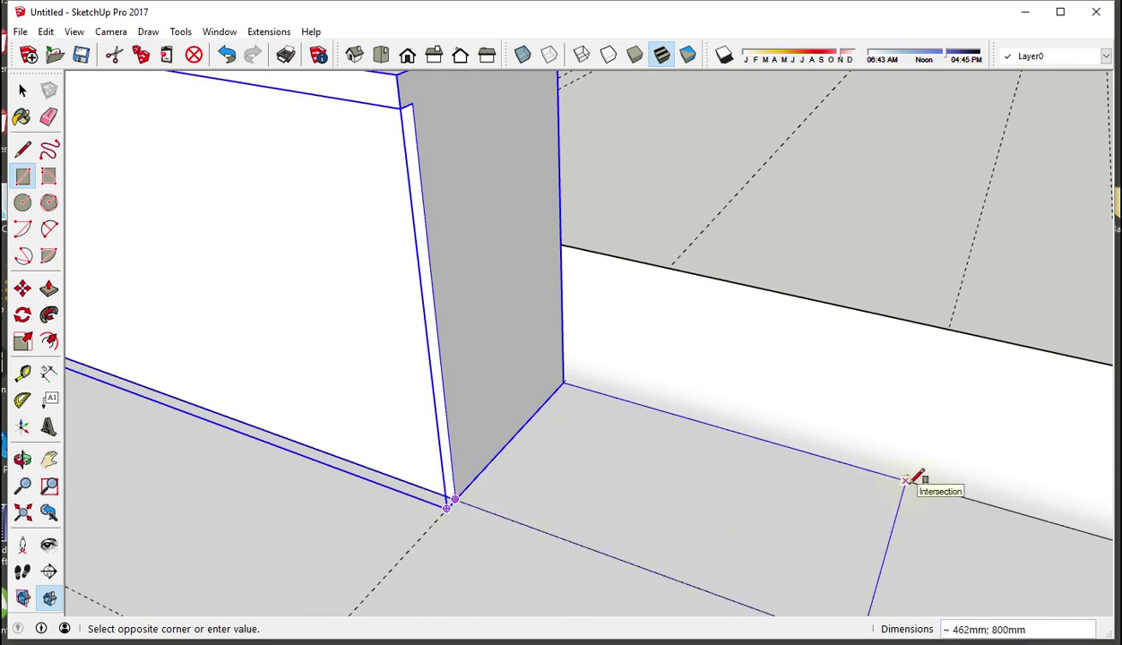
pyautogui.click(906, 481)
pyautogui.moveTo(906, 481)
pyautogui.mouseDown(button='middle')
pyautogui.moveTo(714, 458)
pyautogui.moveTo(495, 503)
pyautogui.moveTo(731, 507)
pyautogui.moveTo(665, 501)
pyautogui.mouseUp(button='middle')
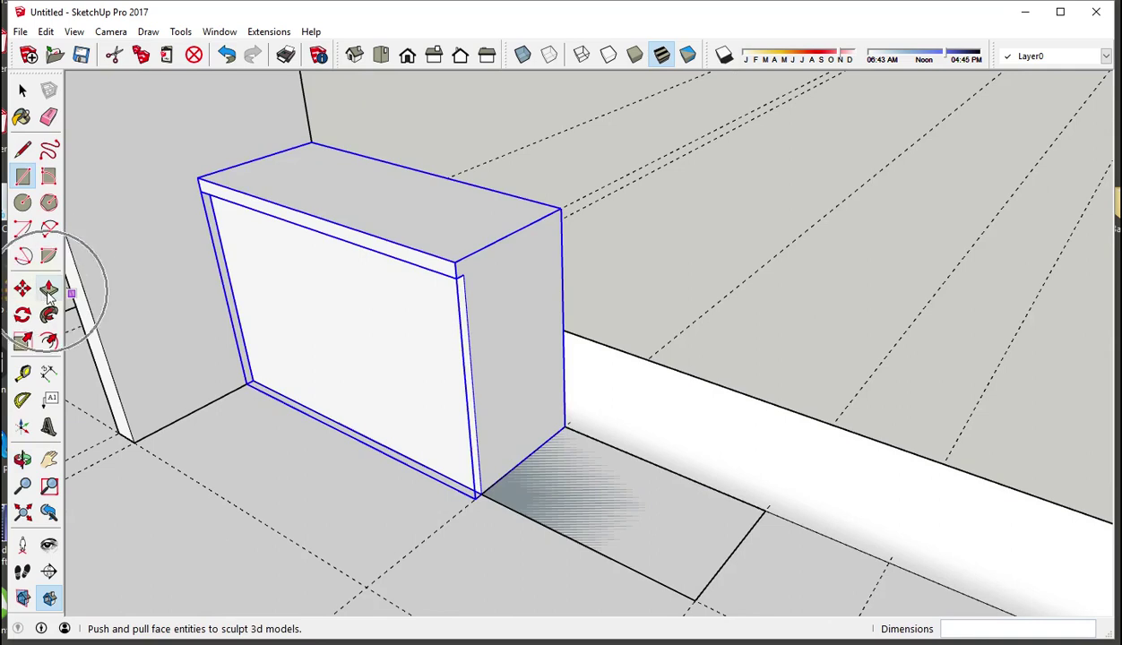
# Step: Extrude the rectangle up to the wall top, making a 2200 mm column
pyautogui.click(48, 289)
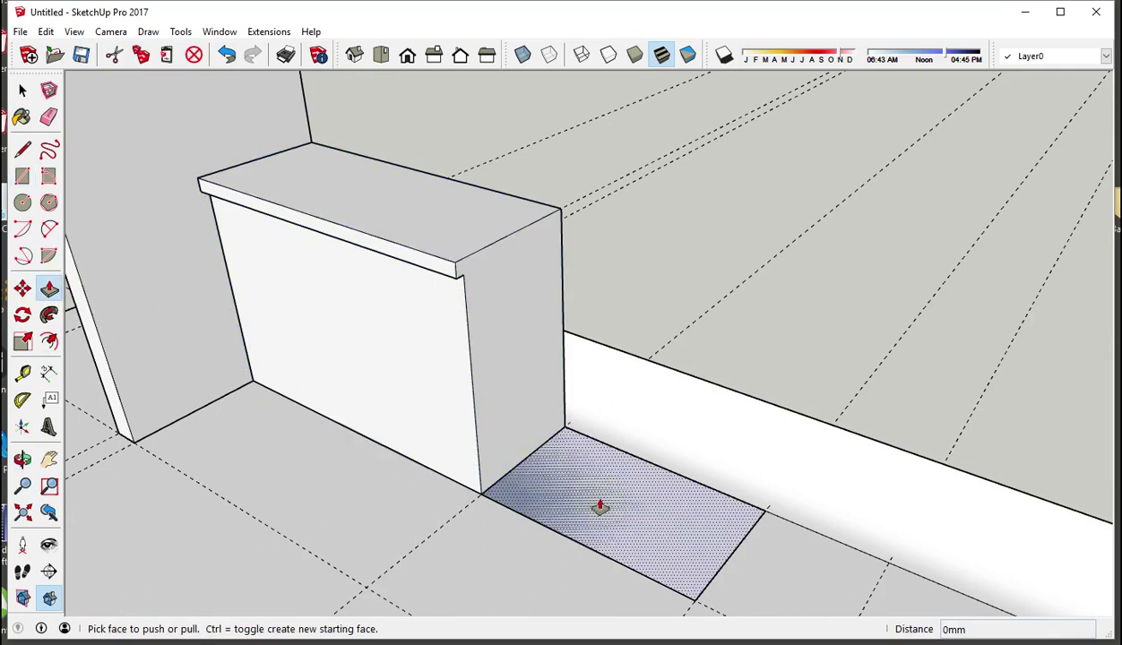
pyautogui.moveTo(601, 508); pyautogui.dragTo(609, 383)
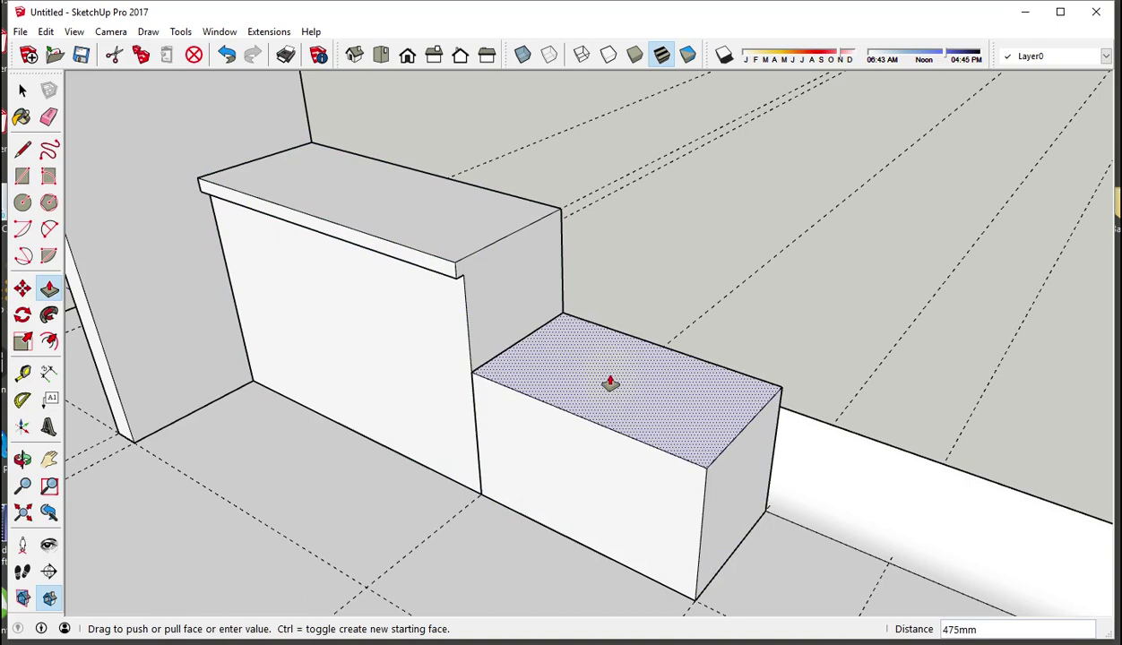
pyautogui.moveTo(608, 359); pyautogui.dragTo(650, 482, button='middle')
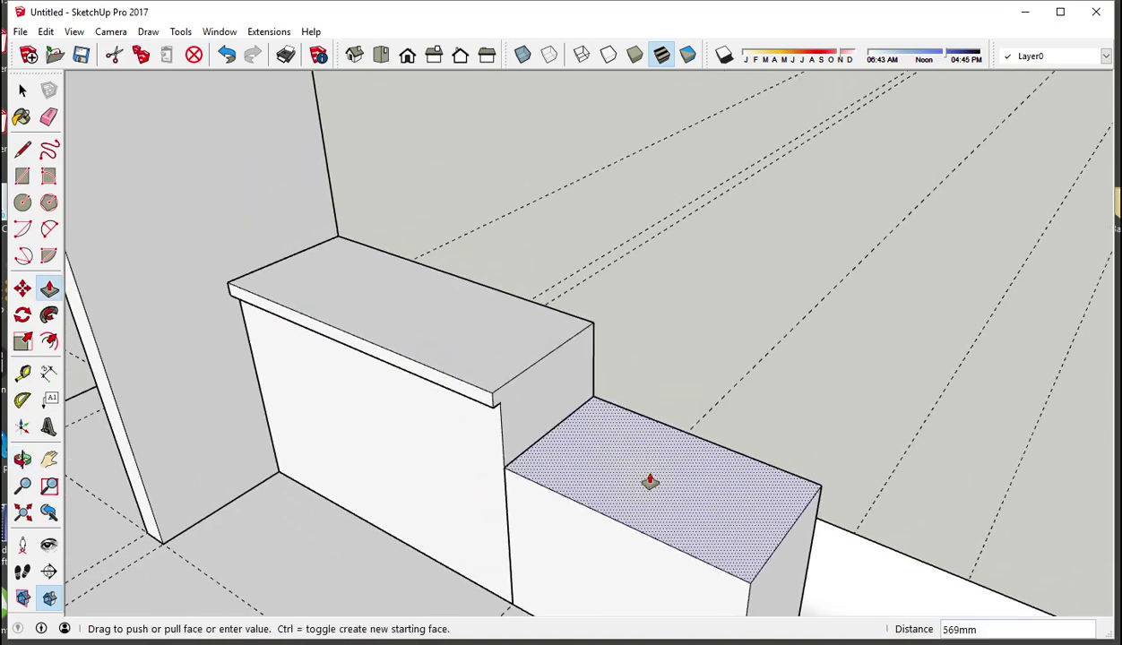
pyautogui.scroll(-3, 649, 482)
pyautogui.scroll(-2, 649, 482)
pyautogui.moveTo(649, 482); pyautogui.dragTo(408, 204)
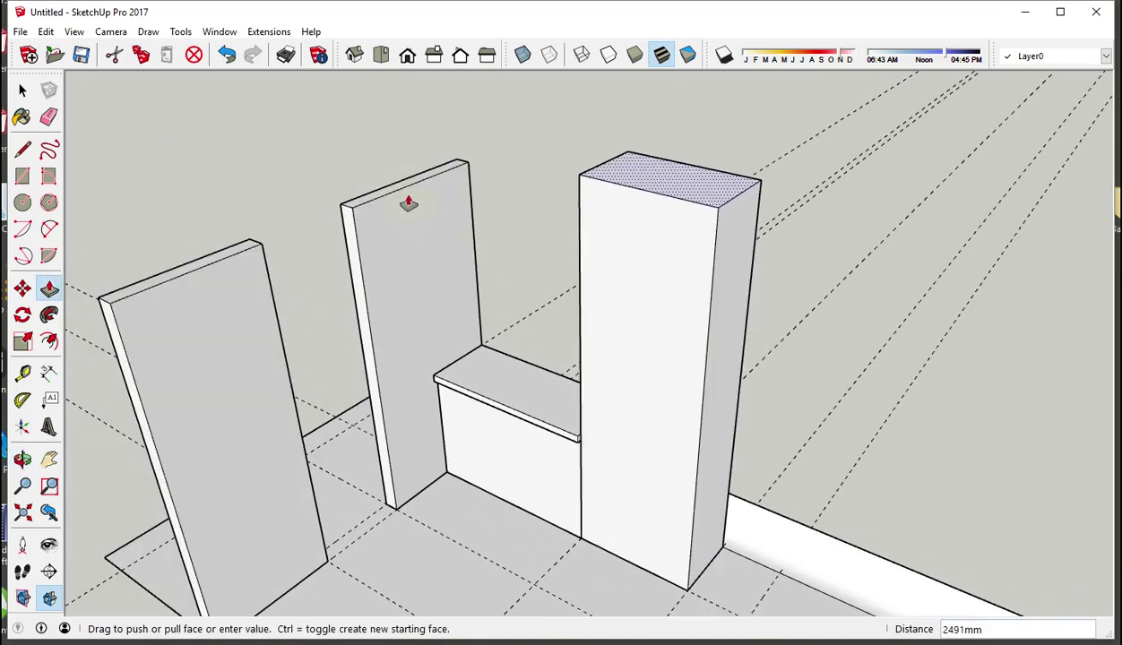
pyautogui.click(405, 183)
pyautogui.click(408, 185)
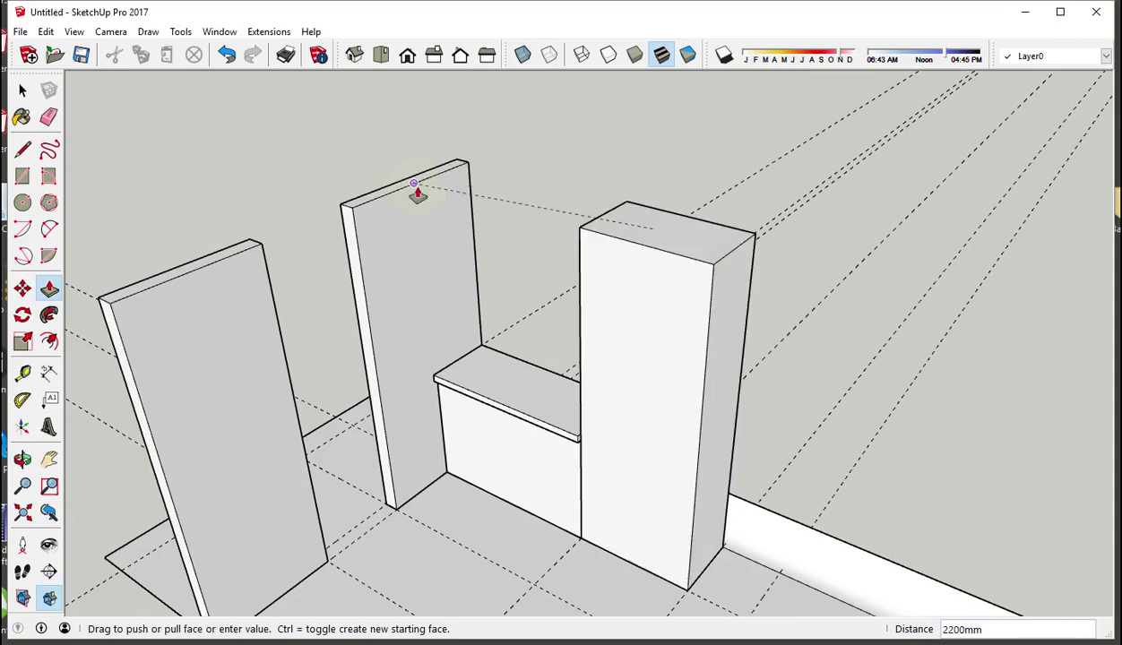
pyautogui.click(416, 192)
pyautogui.moveTo(552, 418)
pyautogui.mouseDown(button='middle')
pyautogui.moveTo(676, 513)
pyautogui.moveTo(733, 456)
pyautogui.mouseUp(button='middle')
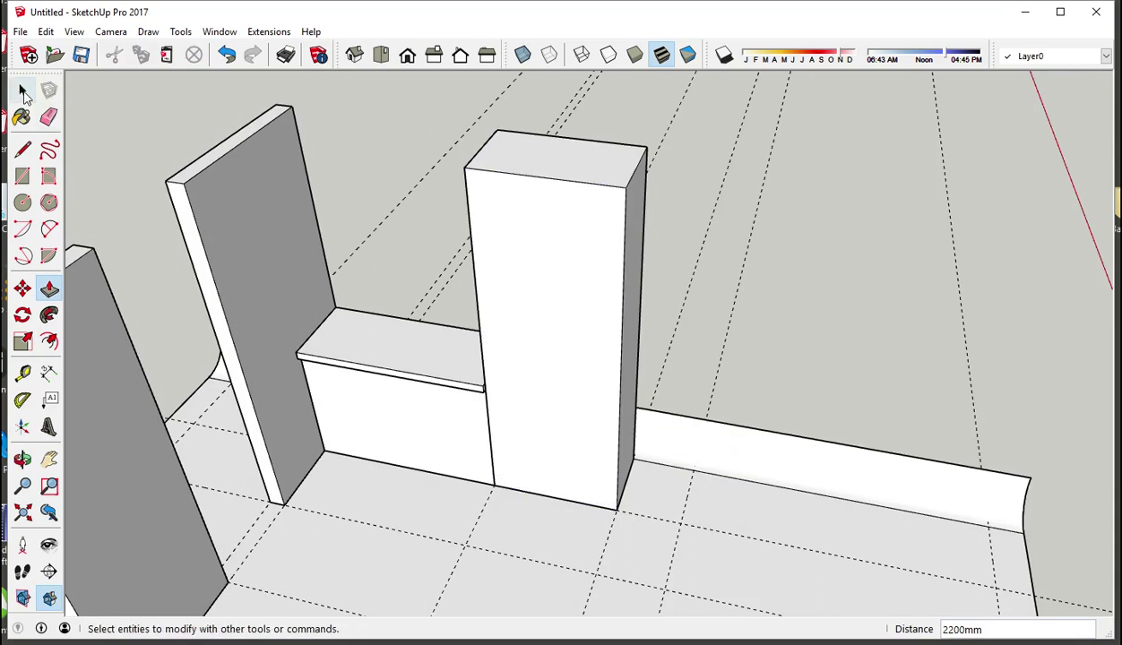
# Step: Select the whole 2200 mm column beside the cabinet and make it a group
pyautogui.click(24, 91)
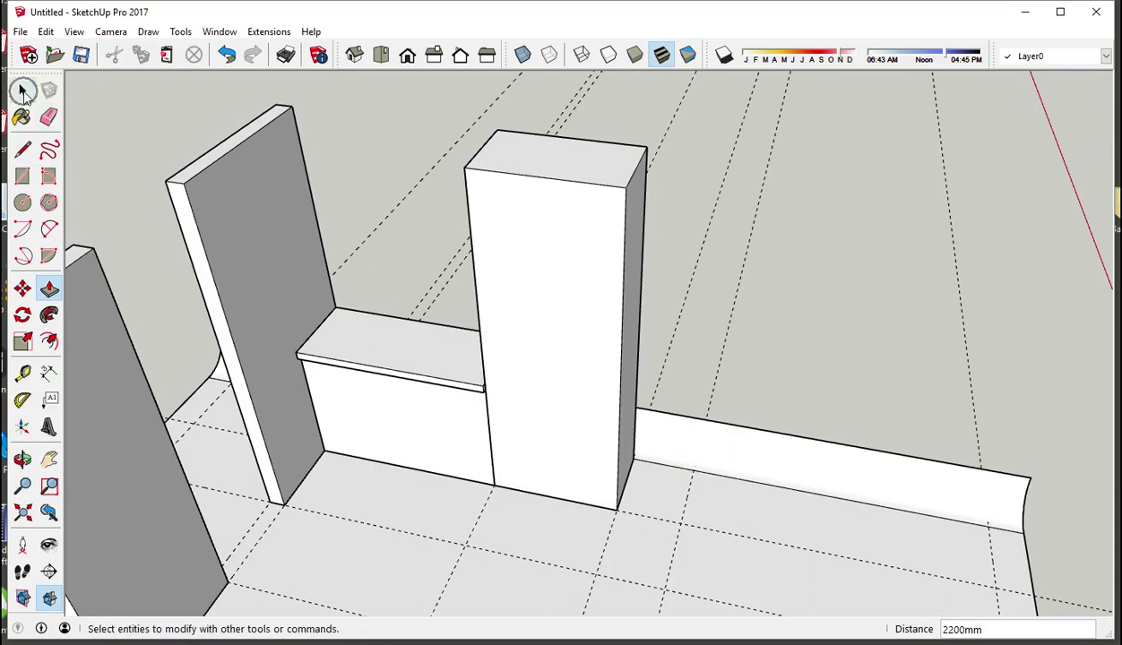
pyautogui.tripleClick(558, 274)
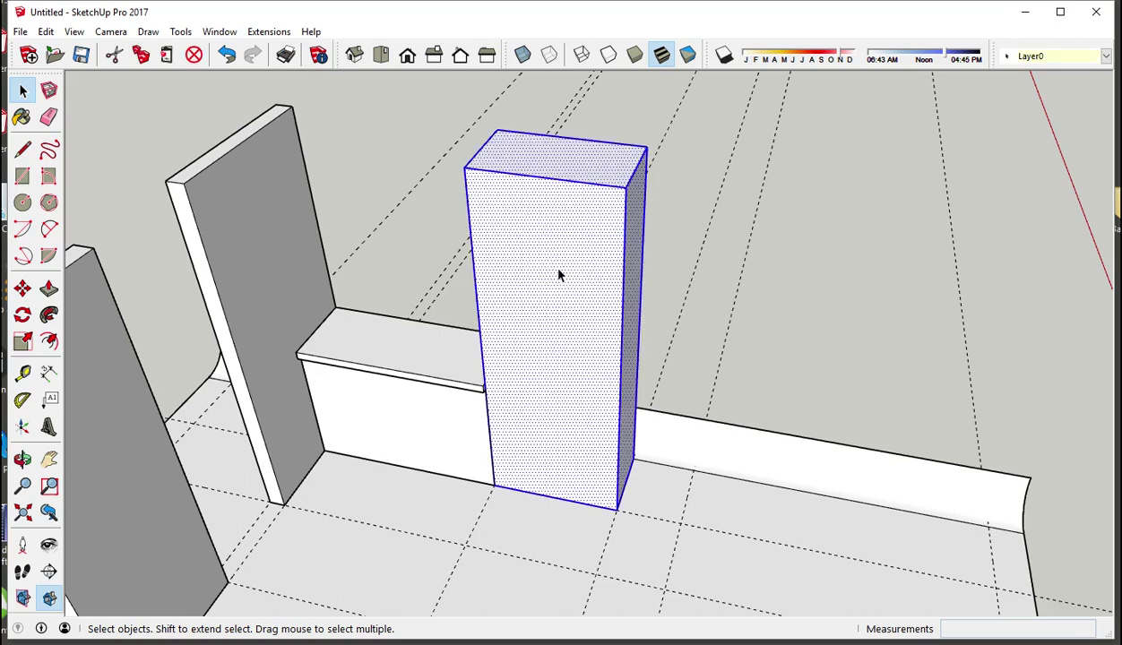
pyautogui.rightClick(557, 274)
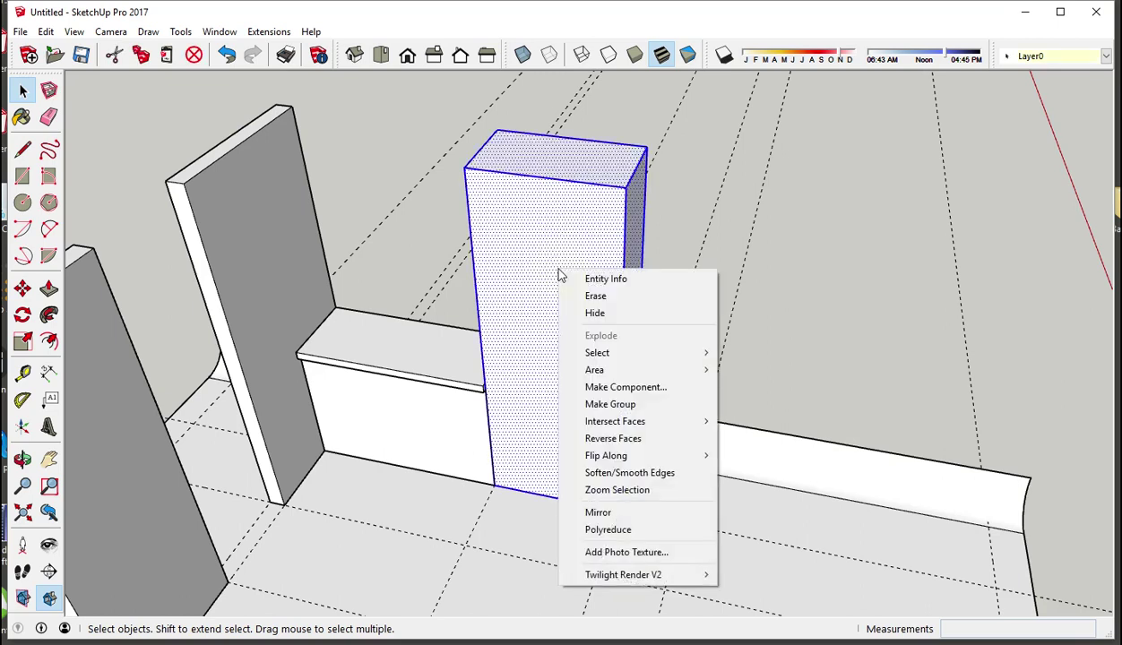
pyautogui.click(626, 411)
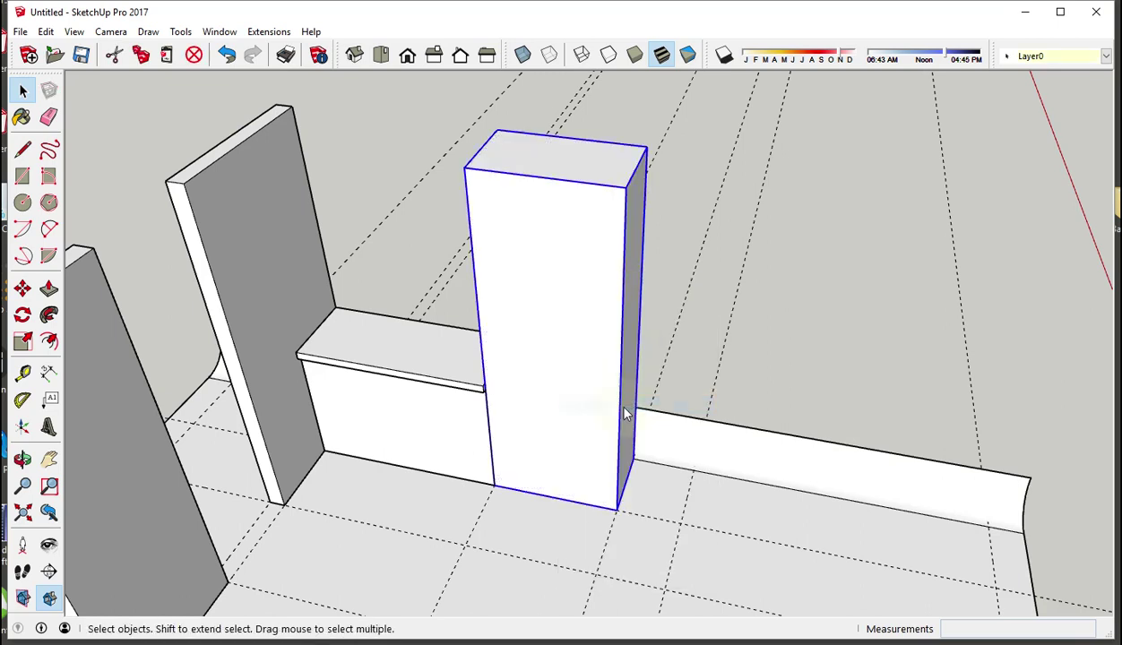
pyautogui.moveTo(626, 414)
pyautogui.mouseDown(button='middle')
pyautogui.moveTo(445, 430)
pyautogui.moveTo(608, 441)
pyautogui.moveTo(546, 431)
pyautogui.mouseUp(button='middle')
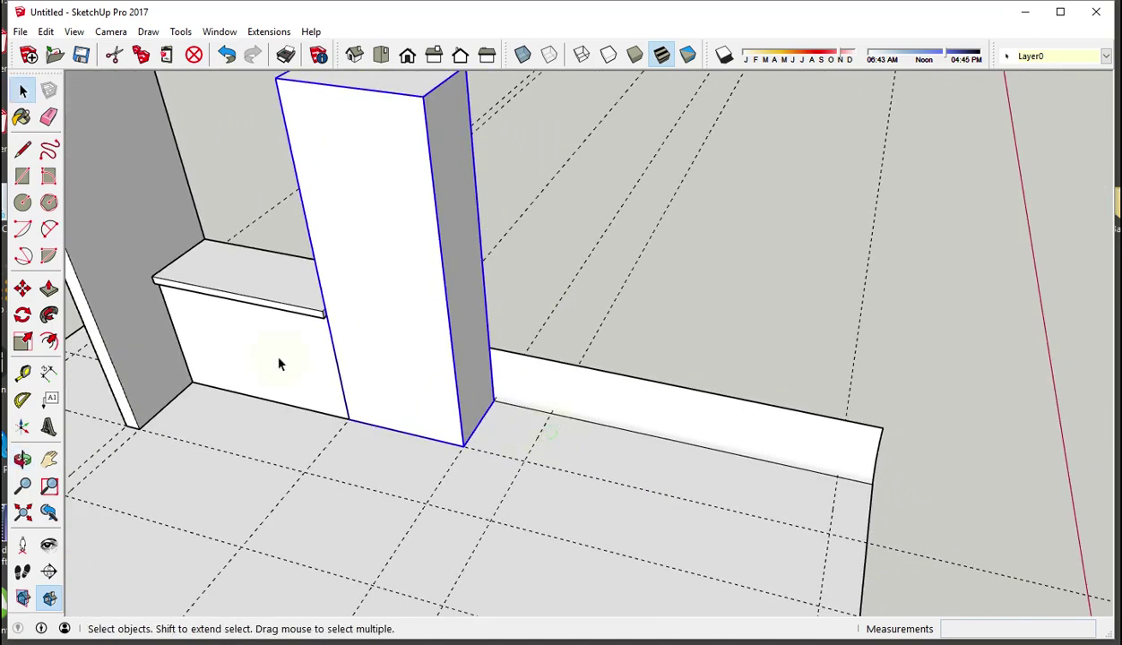
# Step: Draw a small floor rectangle at the column's bottom corner
pyautogui.click(23, 179)
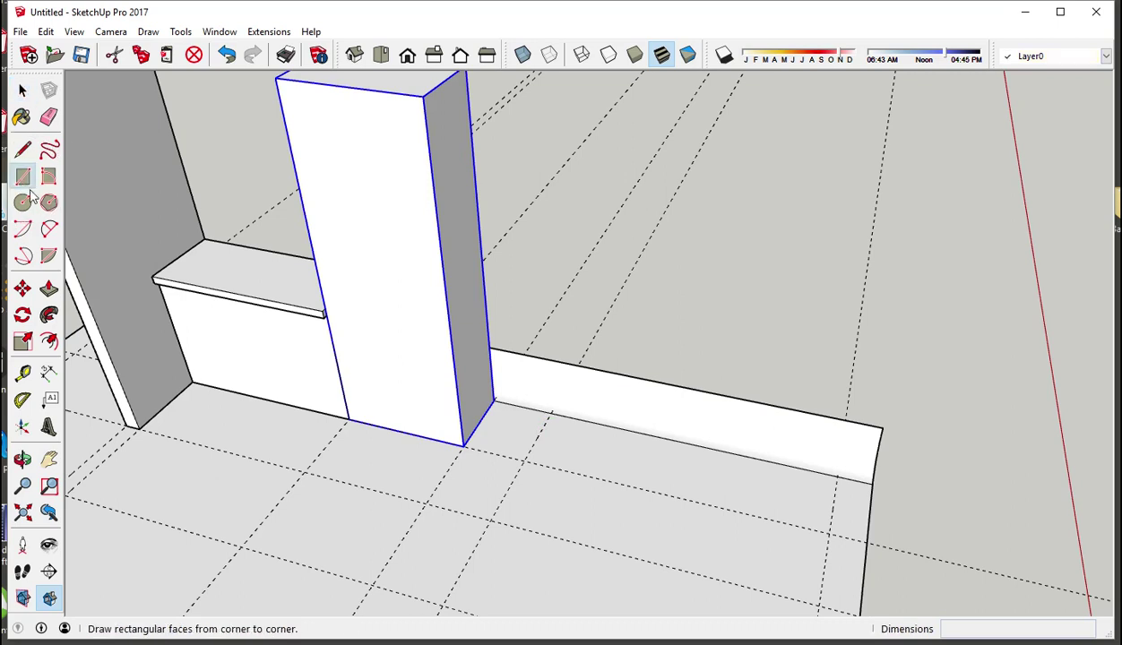
pyautogui.click(463, 446)
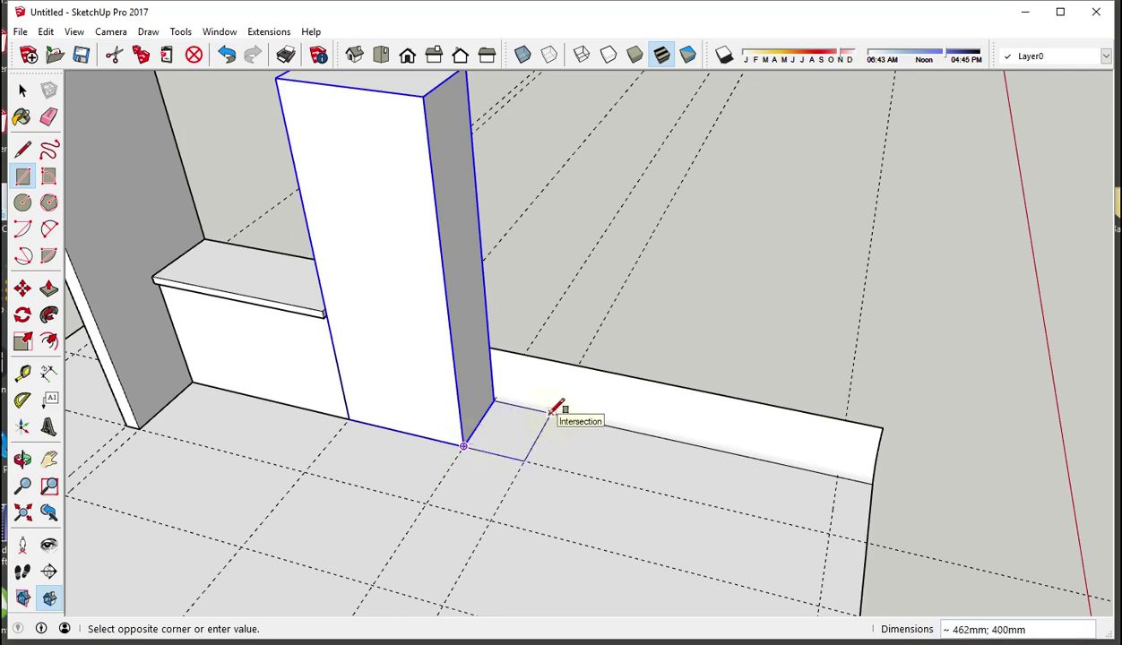
pyautogui.click(549, 414)
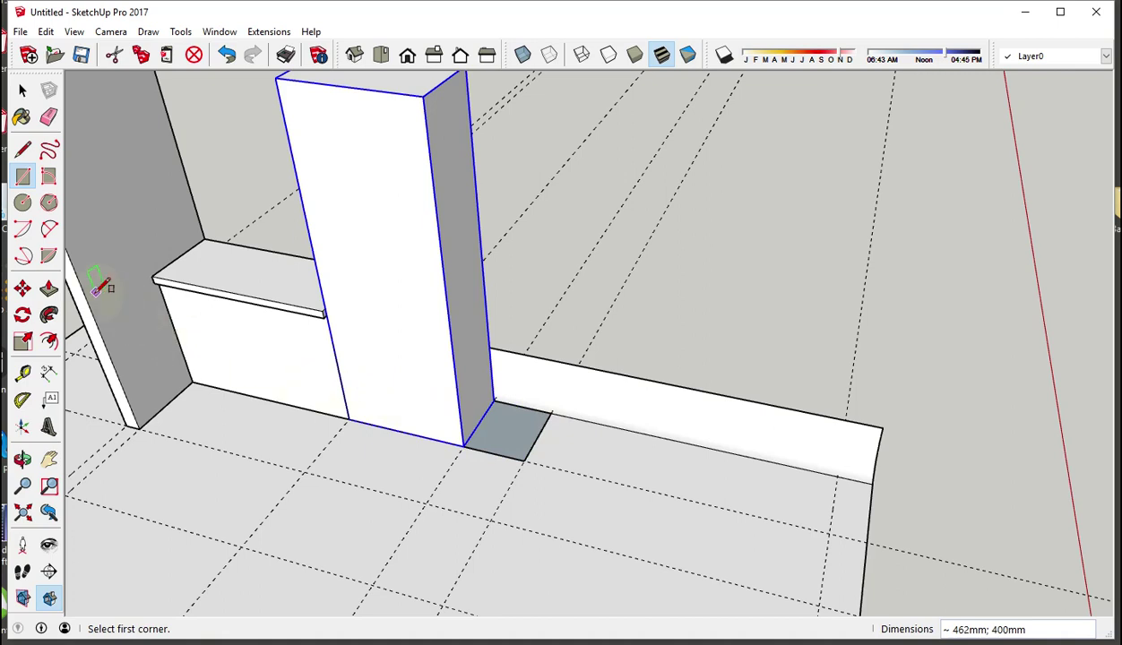
# Step: Extrude the small rectangle up to the cabinet top, 850 mm high
pyautogui.click(48, 296)
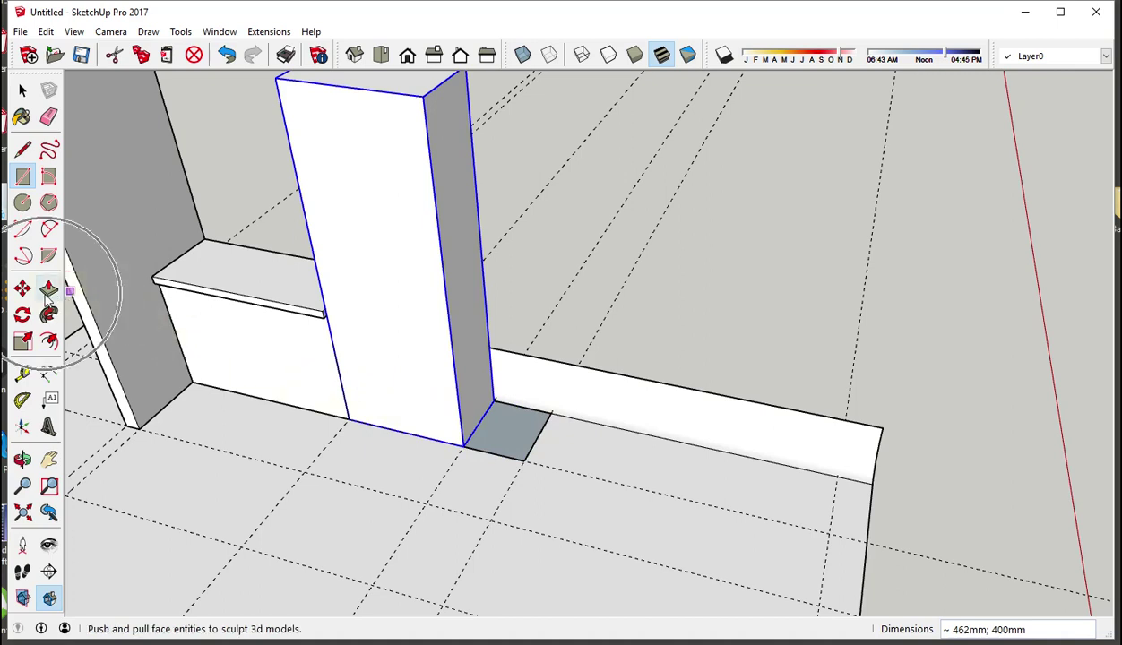
pyautogui.click(47, 291)
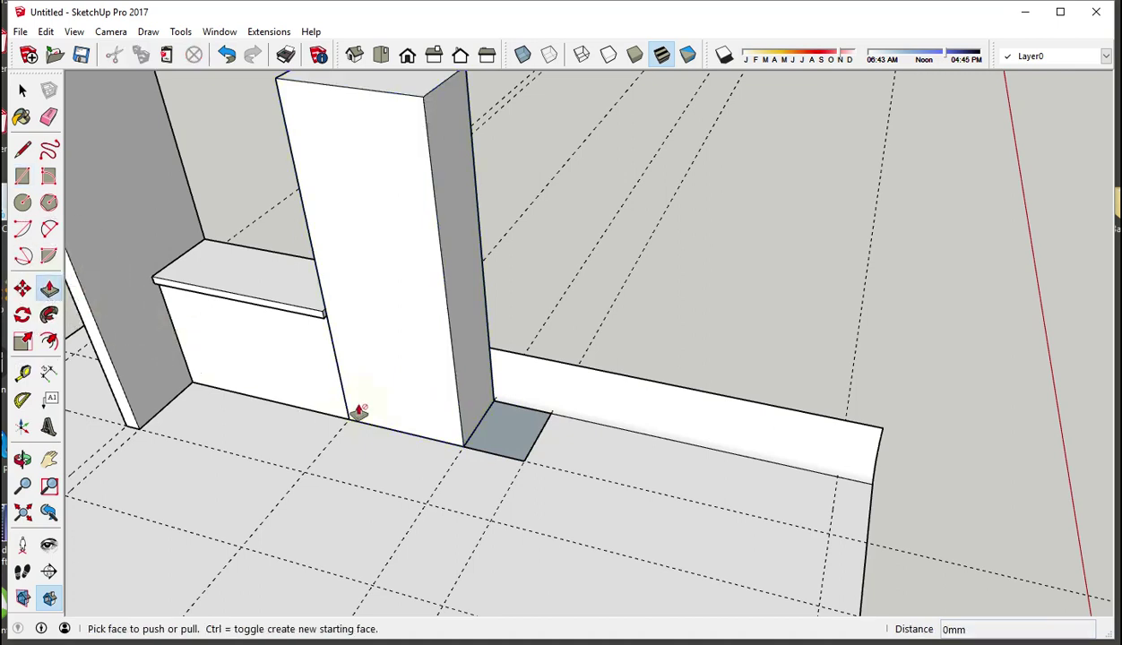
pyautogui.click(477, 437)
pyautogui.click(509, 445)
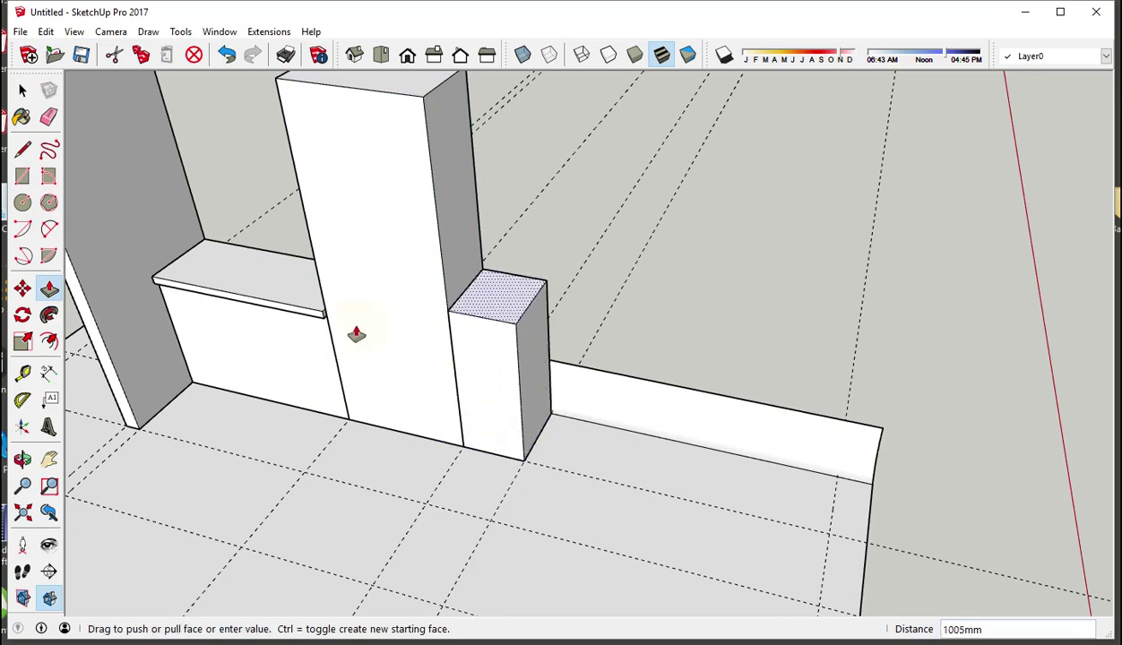
pyautogui.press('Escape')
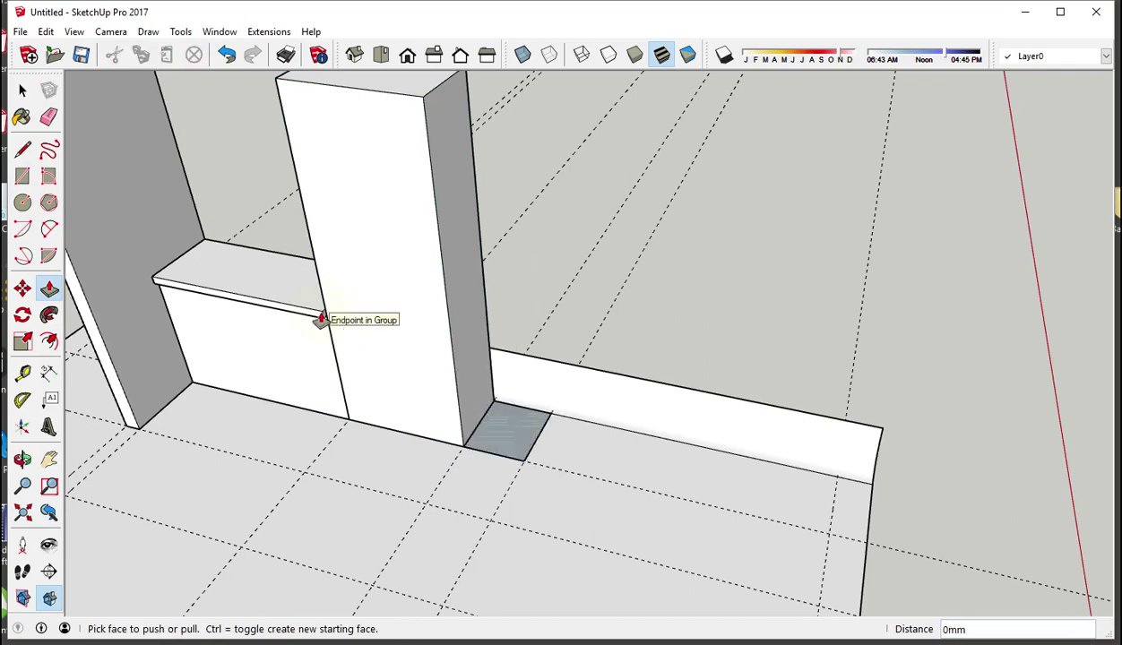
pyautogui.click(320, 320)
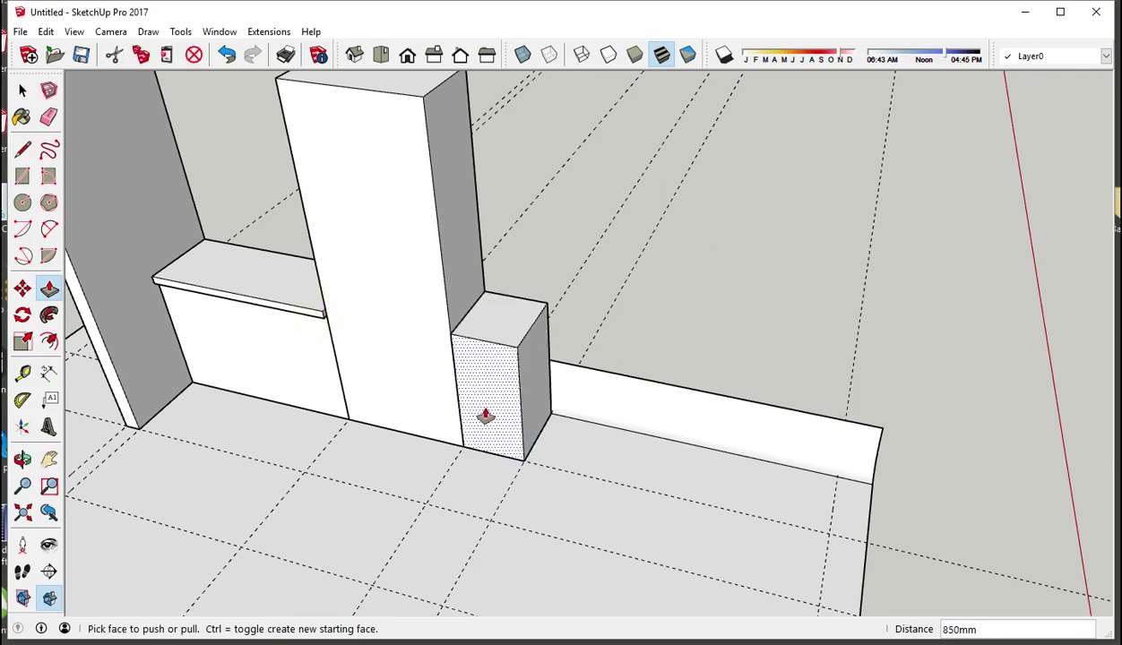
pyautogui.moveTo(470, 370)
pyautogui.mouseDown(button='middle')
pyautogui.moveTo(475, 222)
pyautogui.moveTo(491, 290)
pyautogui.mouseUp(button='middle')
pyautogui.scroll(2, 426, 341)
pyautogui.scroll(2, 429, 342)
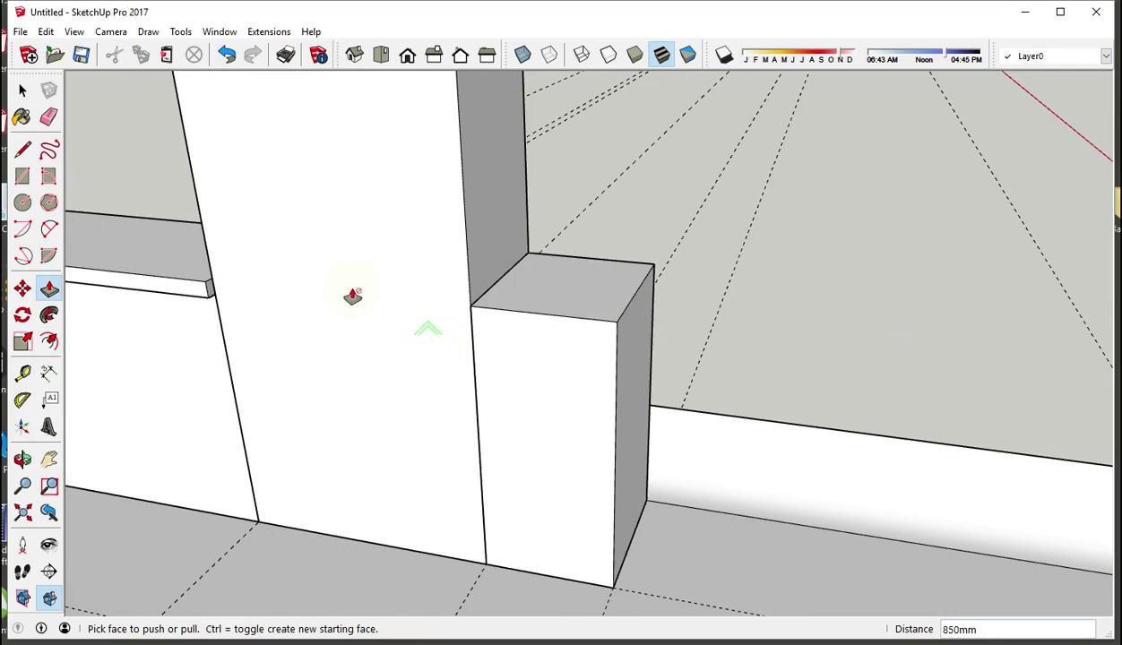
pyautogui.click(22, 148)
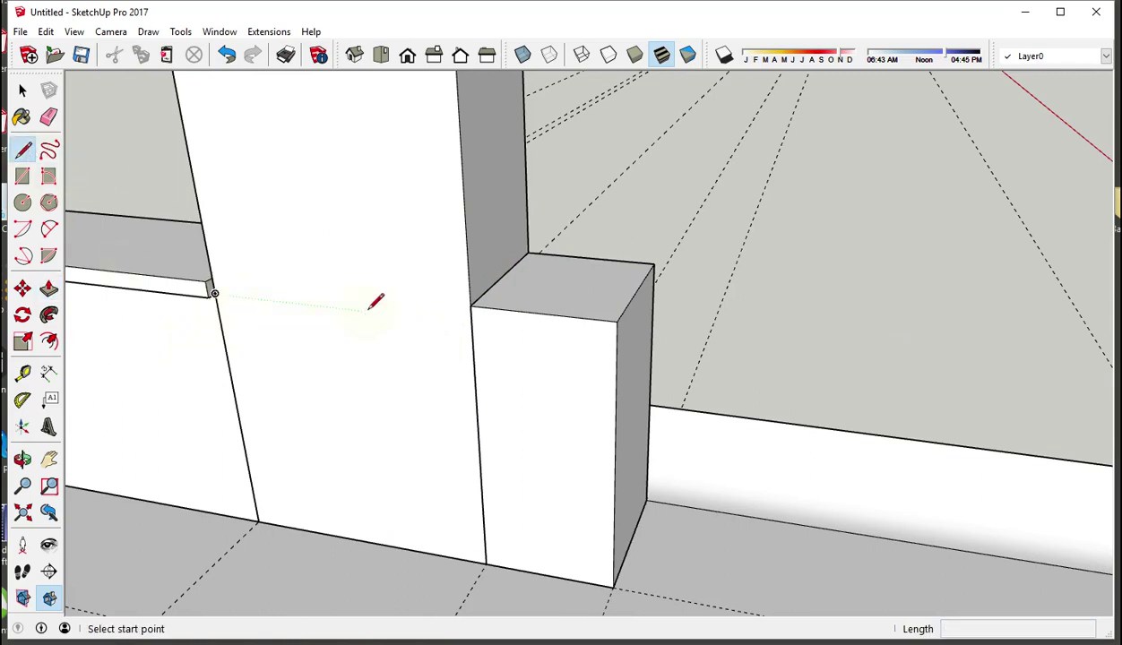
# Step: Split a strip off the cabinet's top front and pull it out 30mm into a lip
pyautogui.click(471, 322)
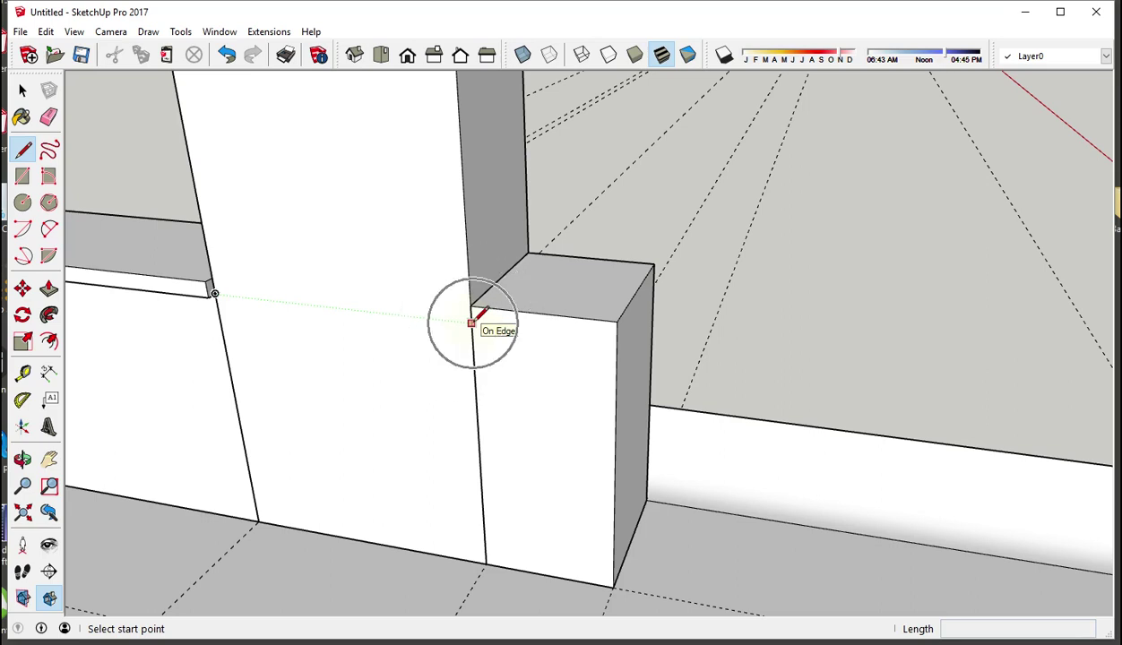
pyautogui.click(615, 339)
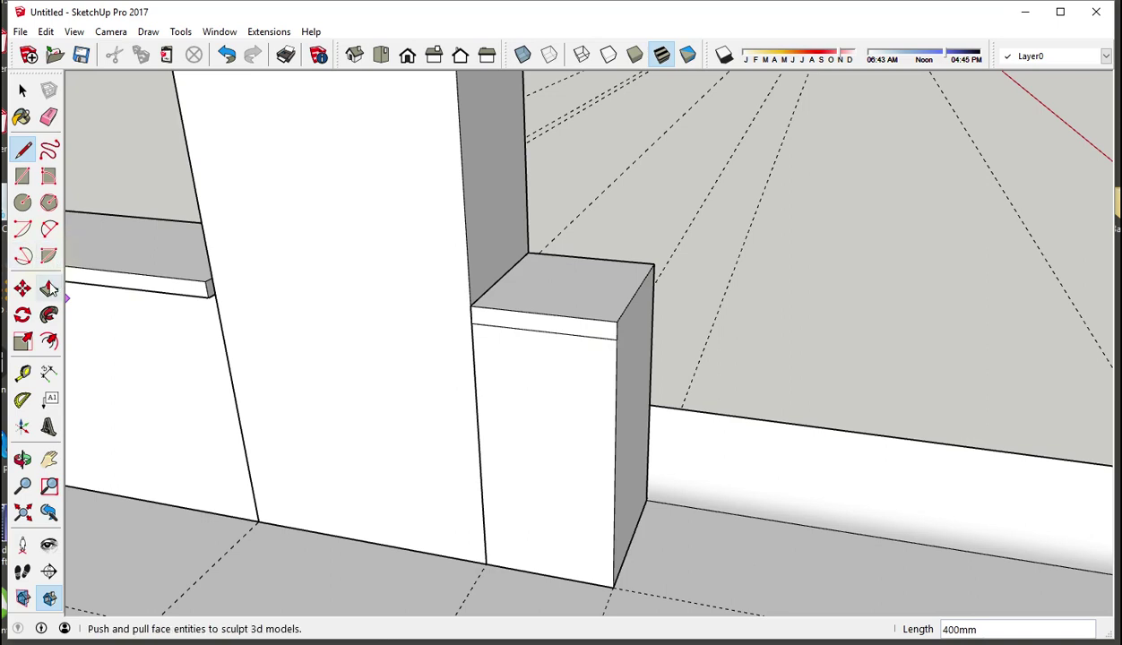
pyautogui.click(49, 288)
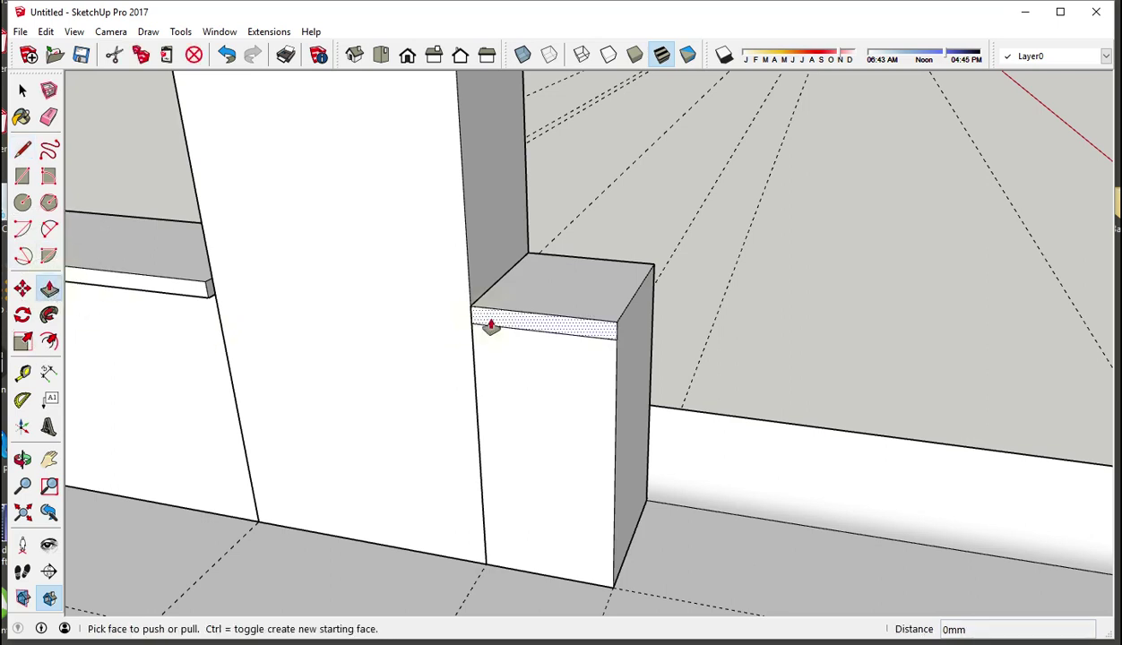
pyautogui.moveTo(491, 323); pyautogui.dragTo(208, 306)
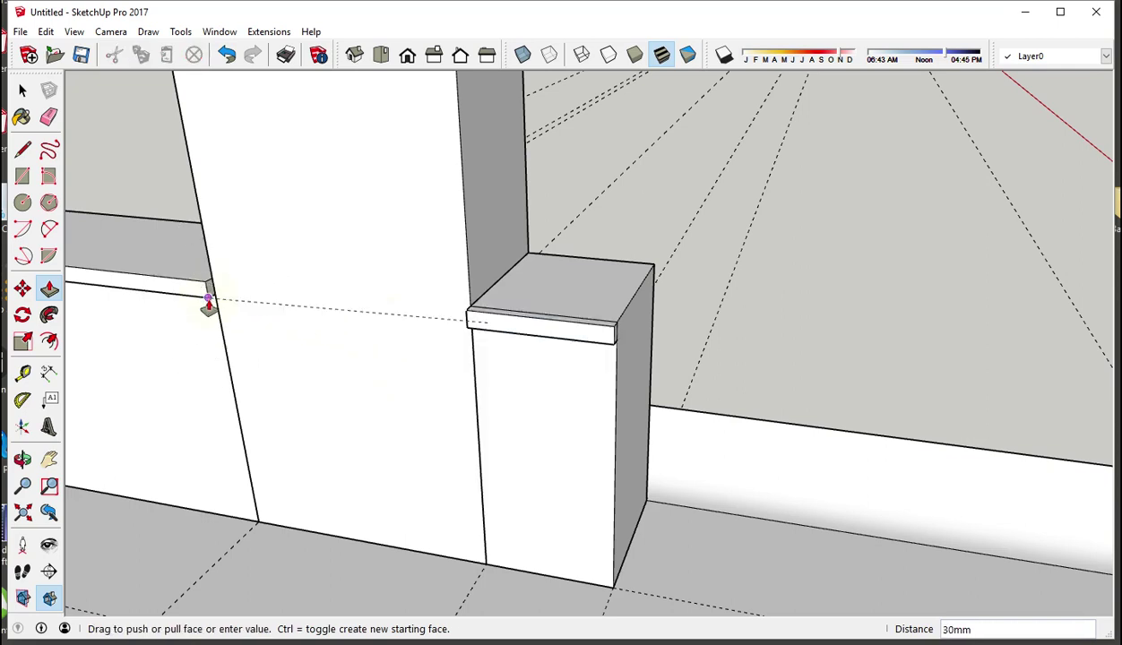
pyautogui.moveTo(571, 408); pyautogui.dragTo(551, 427, button='middle')
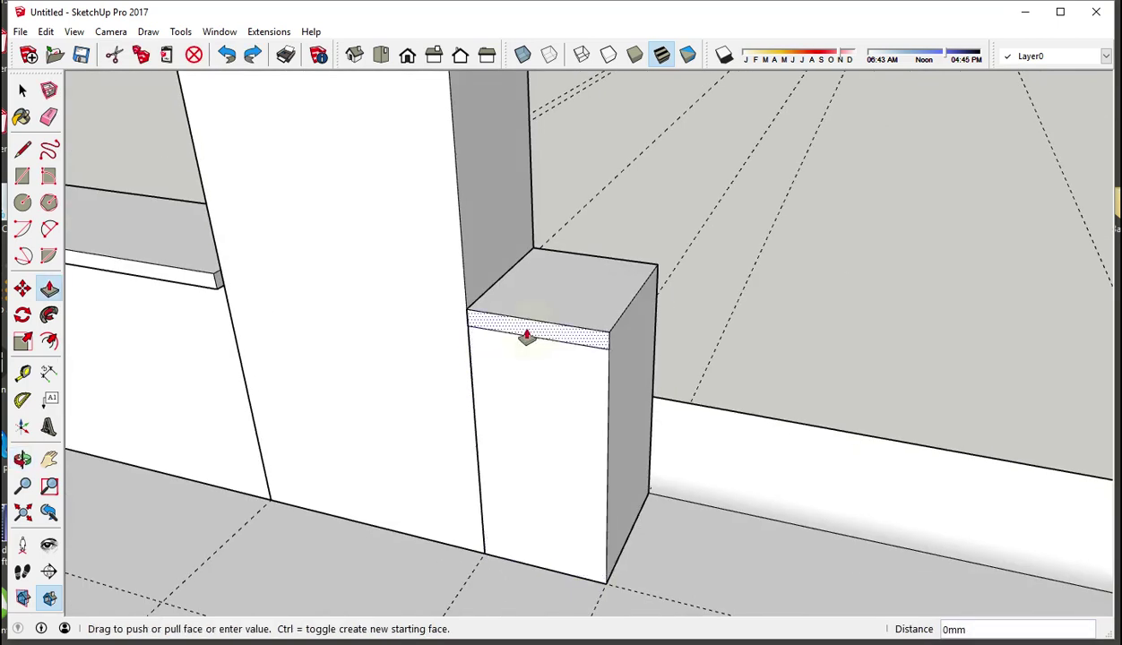
pyautogui.moveTo(528, 337)
pyautogui.mouseDown()
pyautogui.moveTo(286, 316)
pyautogui.moveTo(215, 295)
pyautogui.mouseUp()
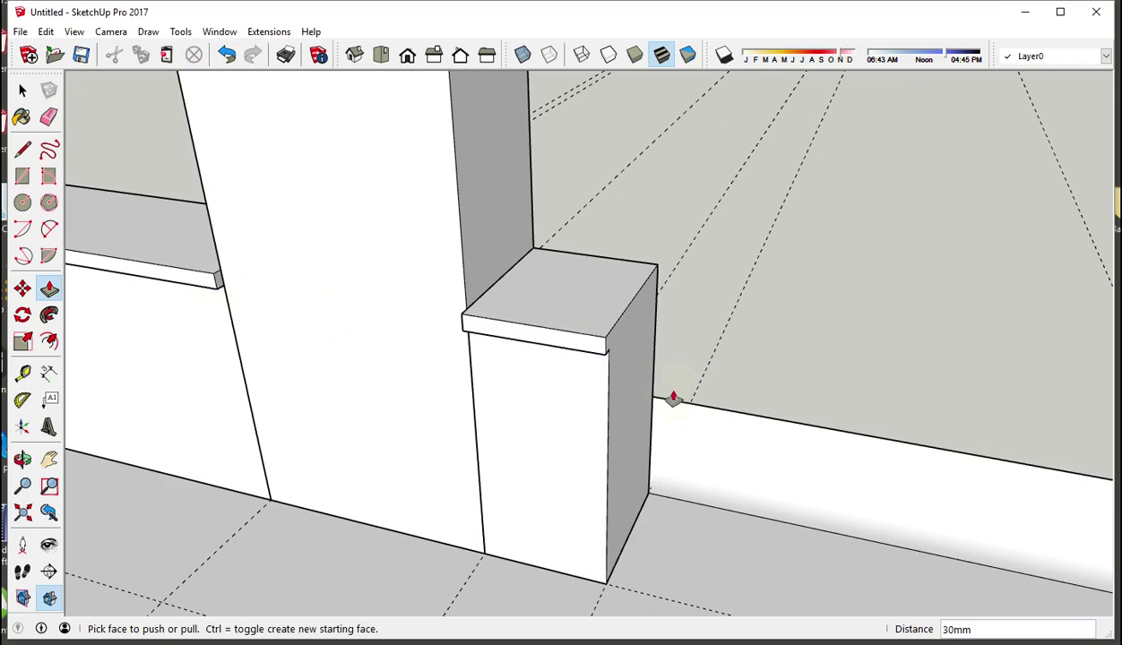
pyautogui.moveTo(699, 394)
pyautogui.mouseDown(button='middle')
pyautogui.moveTo(528, 351)
pyautogui.moveTo(333, 353)
pyautogui.moveTo(634, 350)
pyautogui.mouseUp(button='middle')
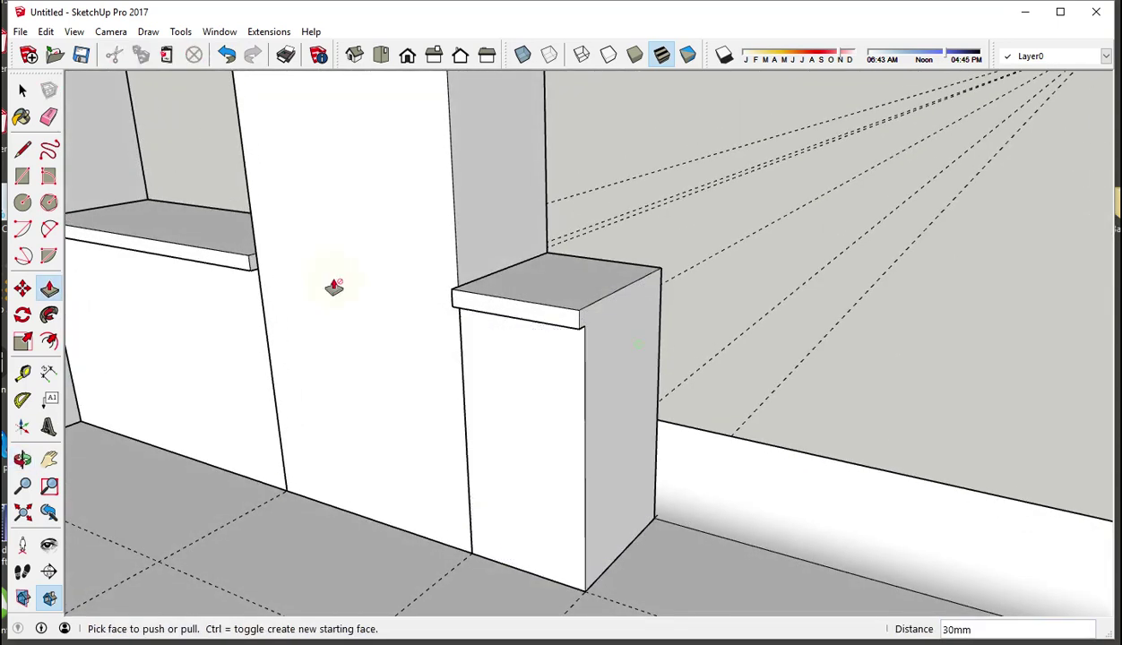
# Step: Make the whole lipped cabinet into a group
pyautogui.click(24, 93)
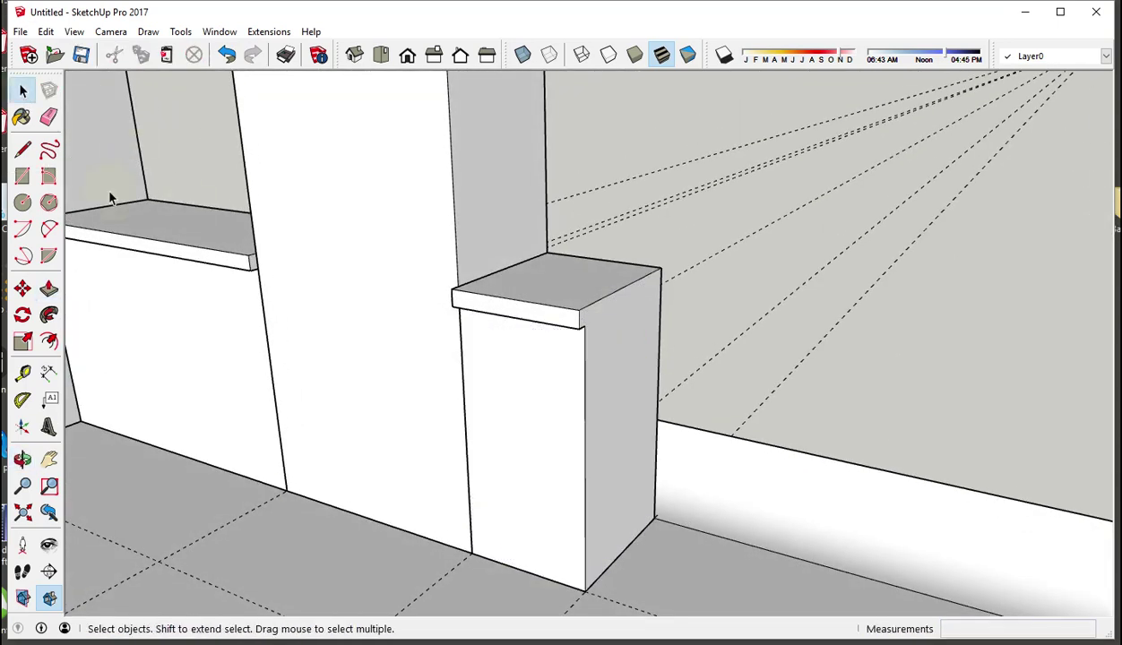
pyautogui.tripleClick(542, 381)
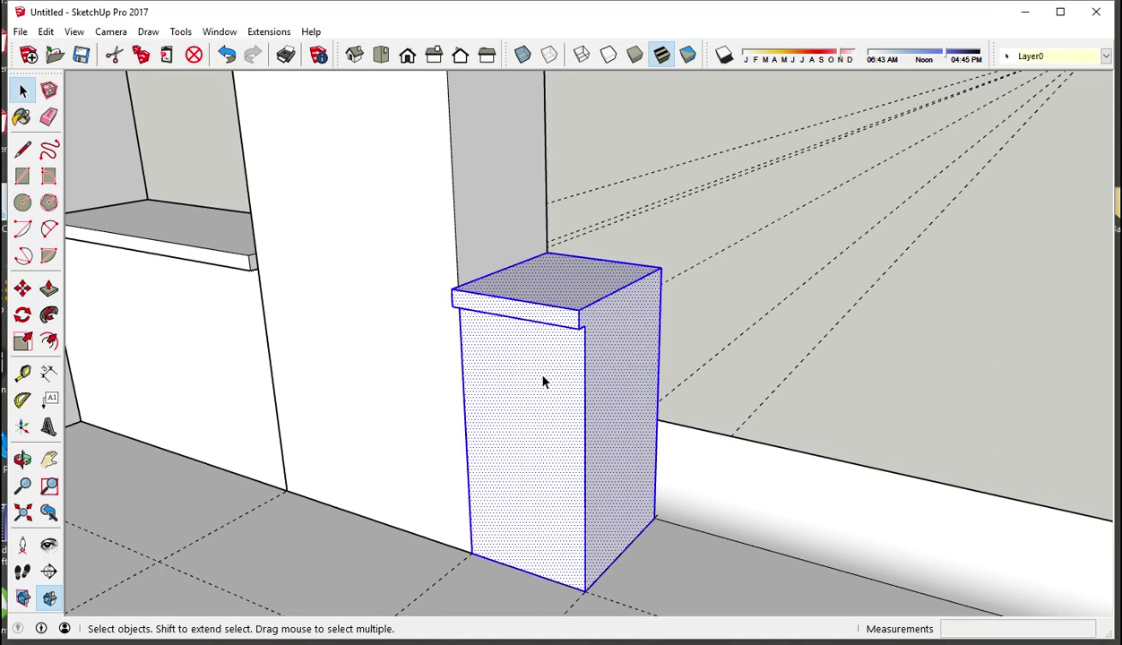
pyautogui.rightClick(543, 377)
pyautogui.click(609, 517)
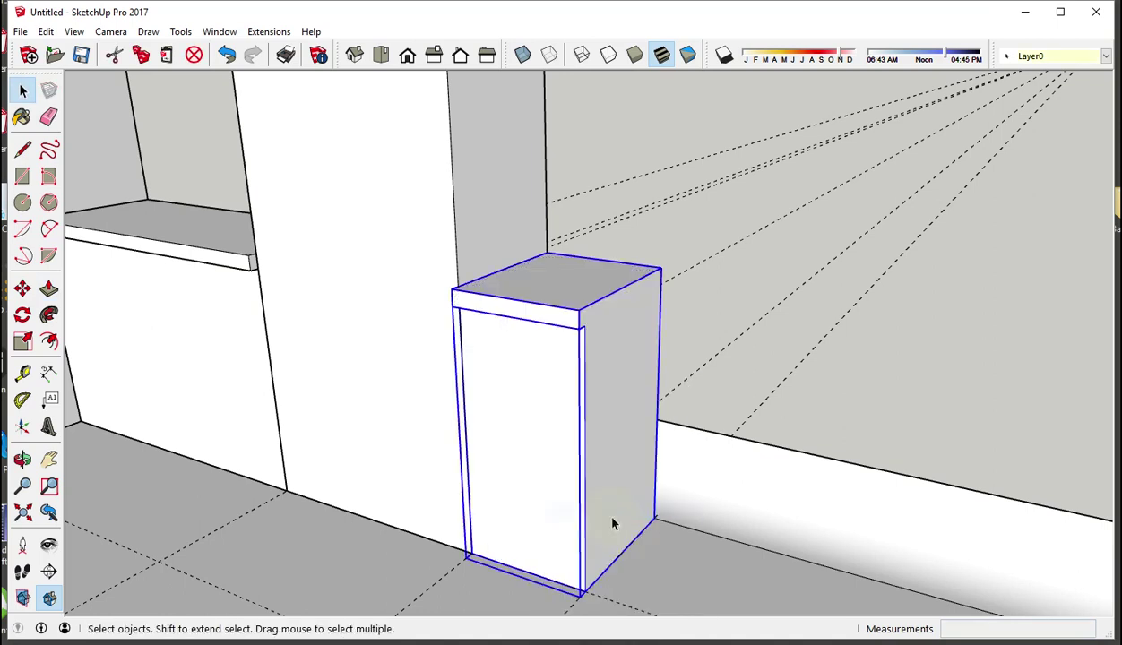
# Step: Draw a floor rectangle from the cabinet's bottom corner along the skirting
pyautogui.moveTo(611, 523)
pyautogui.mouseDown(button='middle')
pyautogui.moveTo(736, 493)
pyautogui.moveTo(781, 530)
pyautogui.moveTo(414, 388)
pyautogui.mouseUp(button='middle')
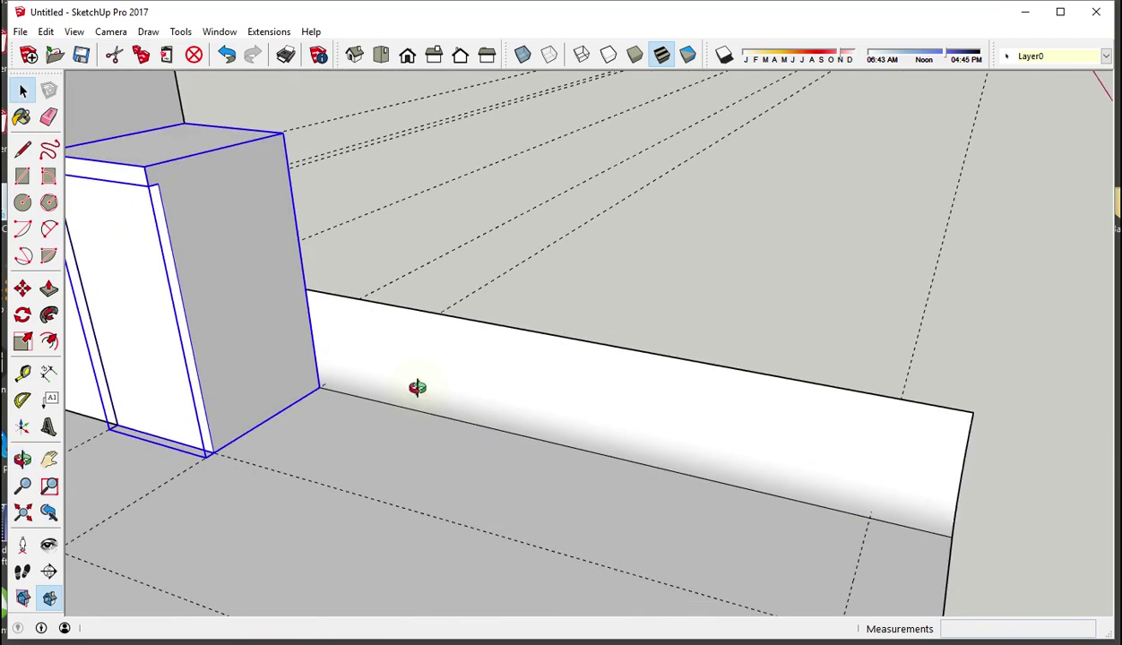
pyautogui.scroll(-2, 417, 393)
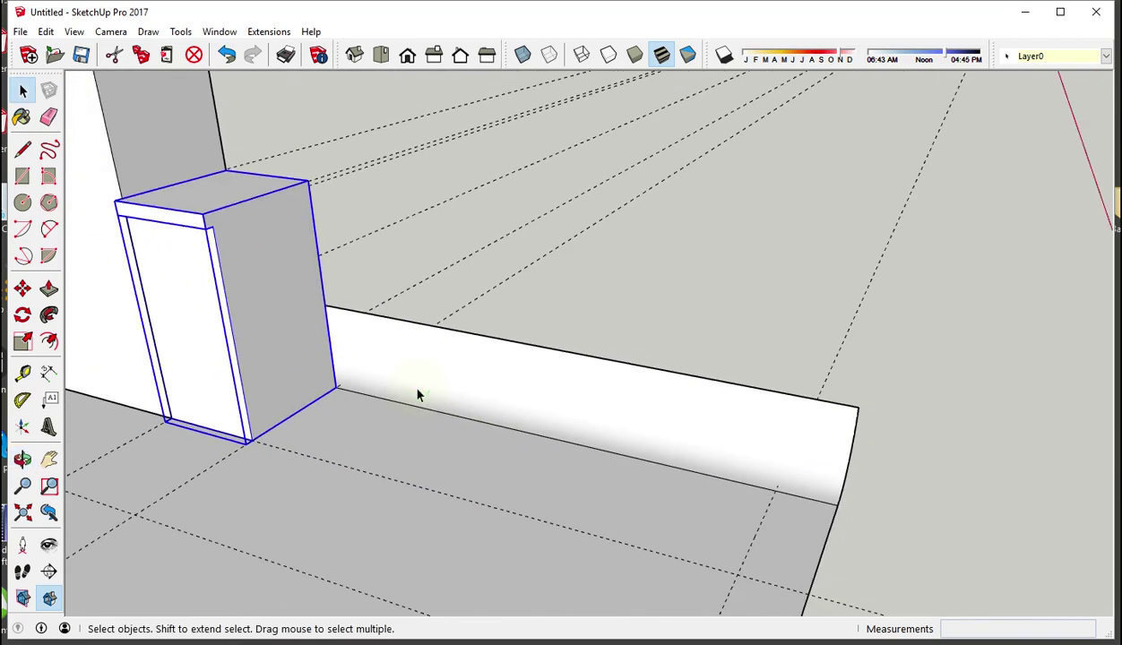
pyautogui.moveTo(466, 283)
pyautogui.mouseDown(button='middle')
pyautogui.moveTo(466, 311)
pyautogui.moveTo(506, 239)
pyautogui.moveTo(533, 363)
pyautogui.moveTo(535, 311)
pyautogui.mouseUp(button='middle')
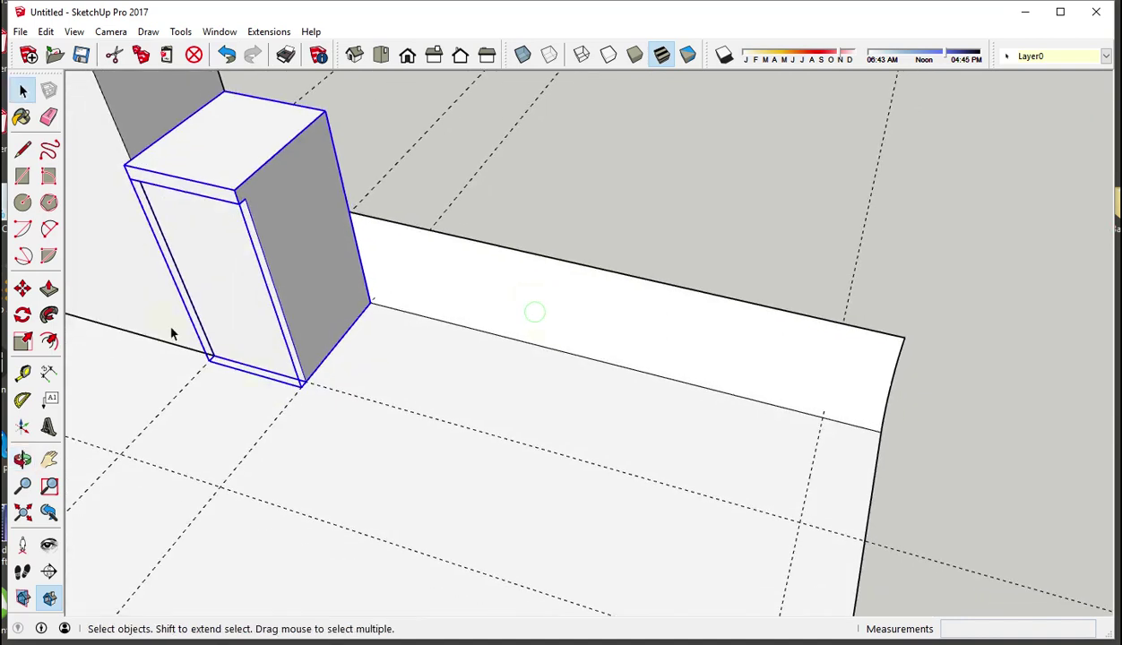
pyautogui.click(25, 179)
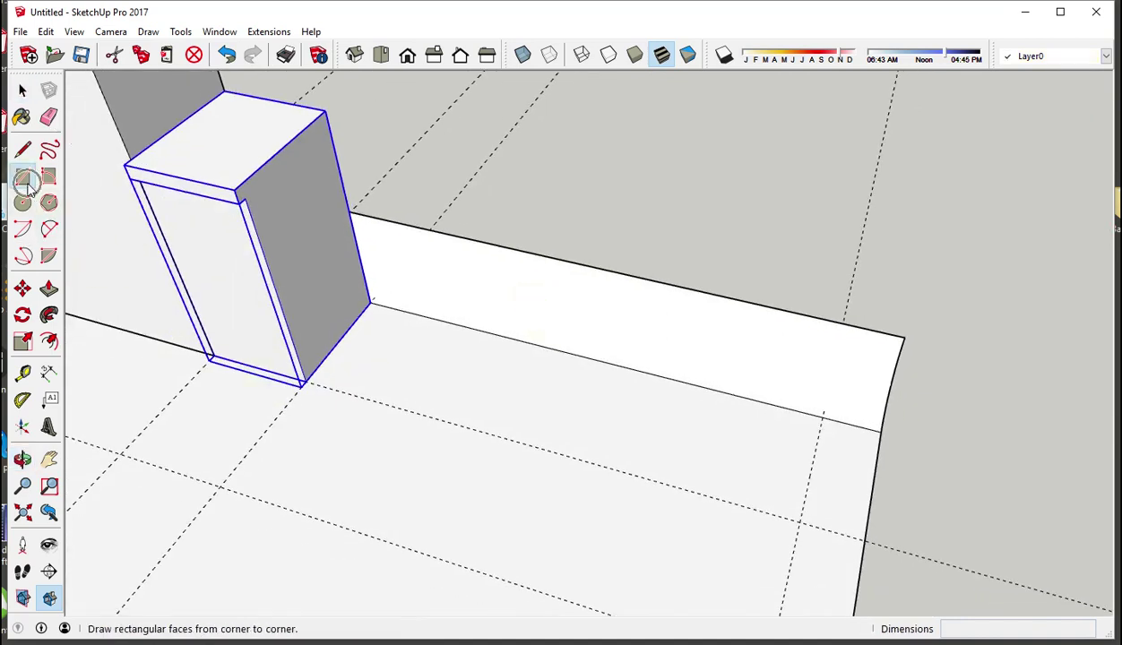
pyautogui.click(302, 385)
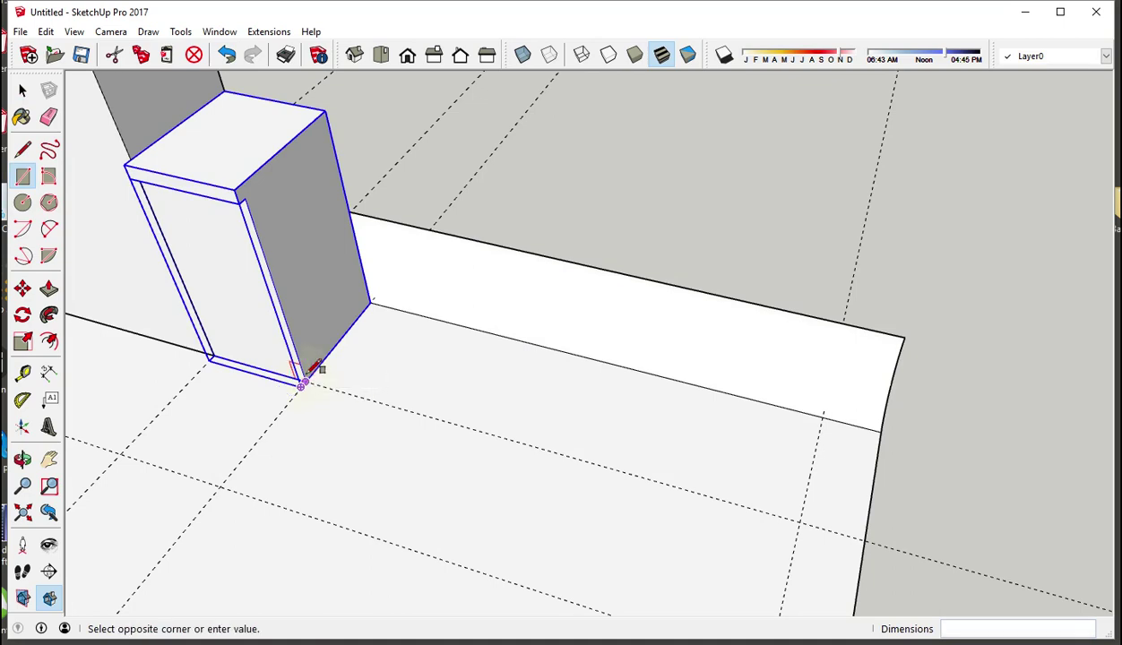
pyautogui.click(822, 415)
# Step: Pull the floor rectangle up 850mm to match the cabinet top
pyautogui.moveTo(823, 414)
pyautogui.mouseDown(button='middle')
pyautogui.moveTo(554, 416)
pyautogui.moveTo(468, 373)
pyautogui.moveTo(421, 365)
pyautogui.mouseUp(button='middle')
pyautogui.click(48, 288)
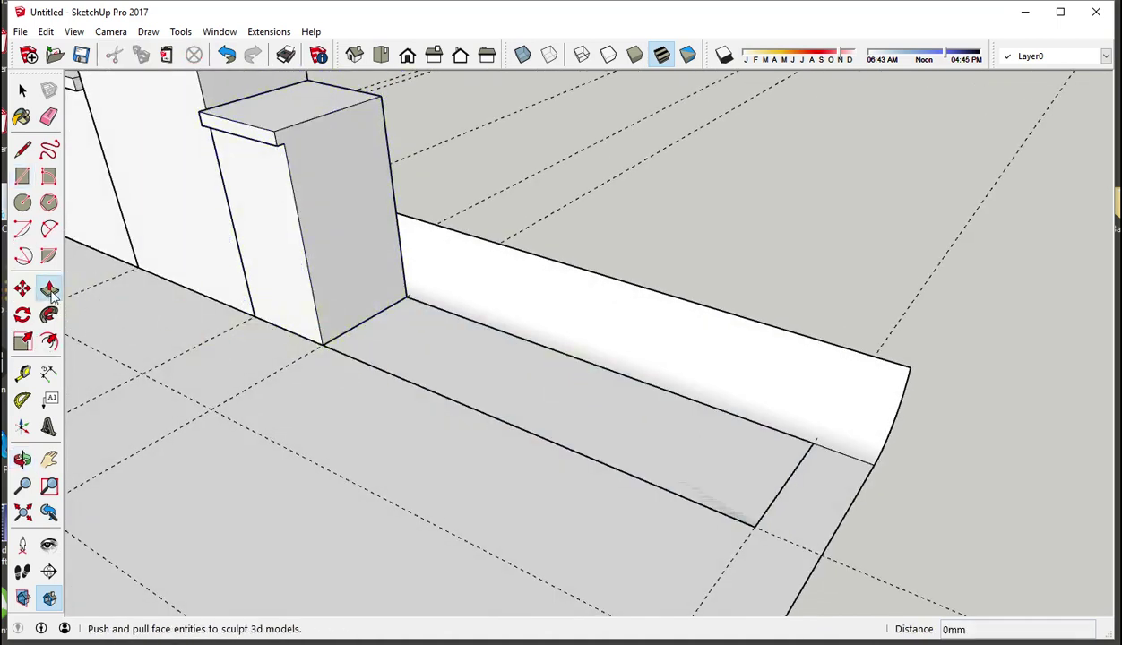
pyautogui.click(426, 352)
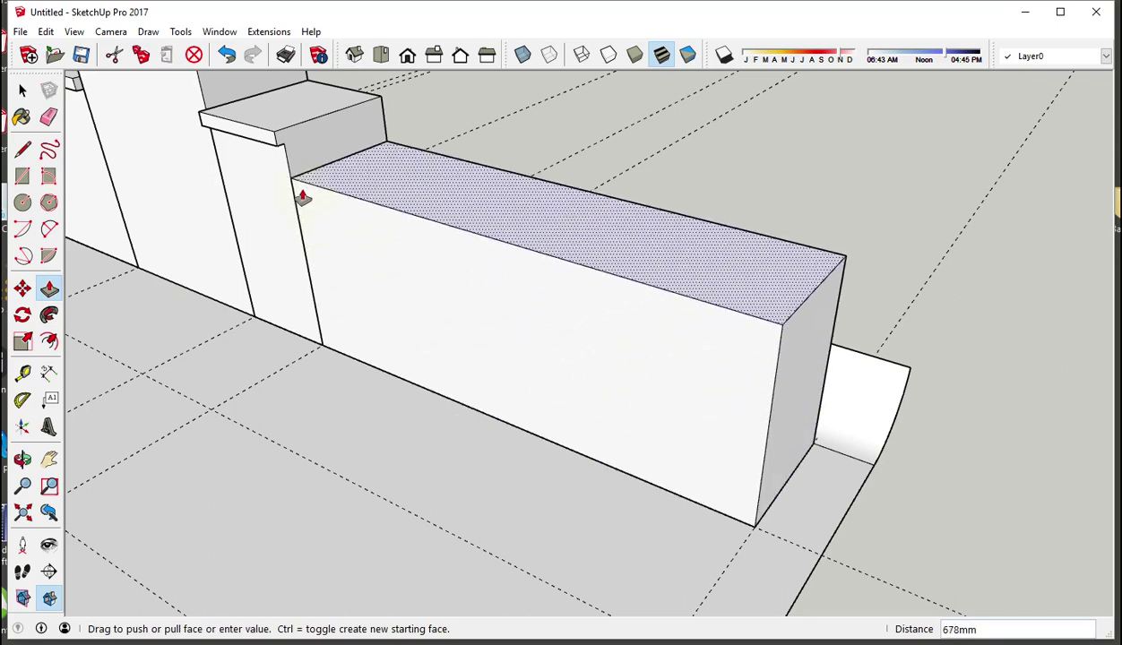
pyautogui.press('Escape')
pyautogui.doubleClick(281, 140)
pyautogui.press('Escape')
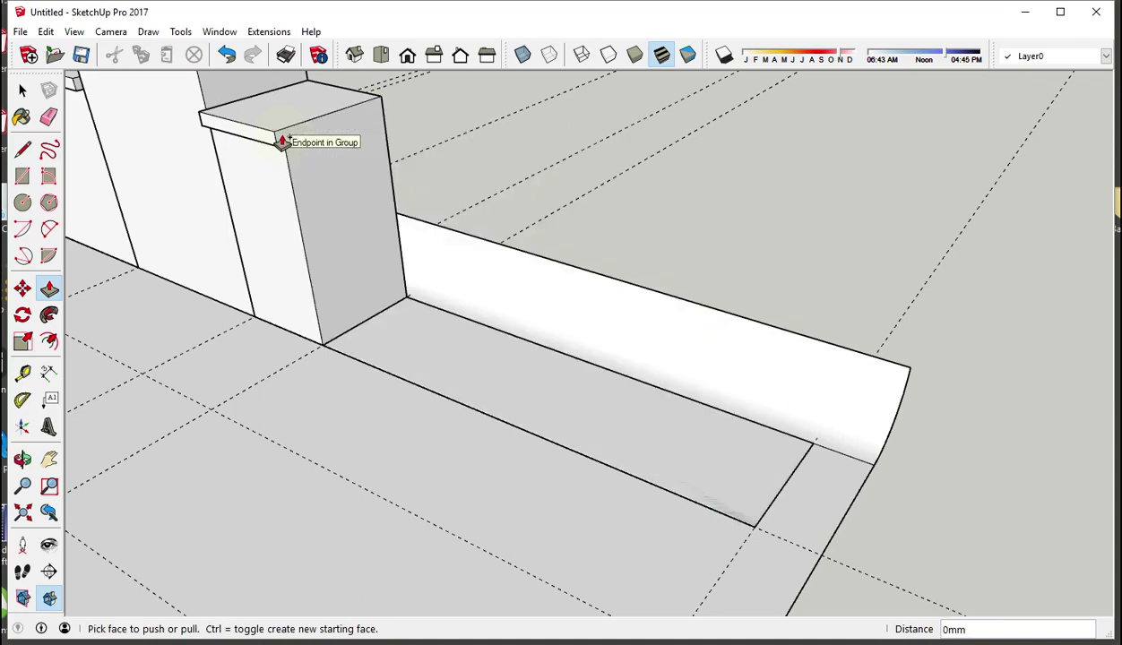
pyautogui.click(276, 141)
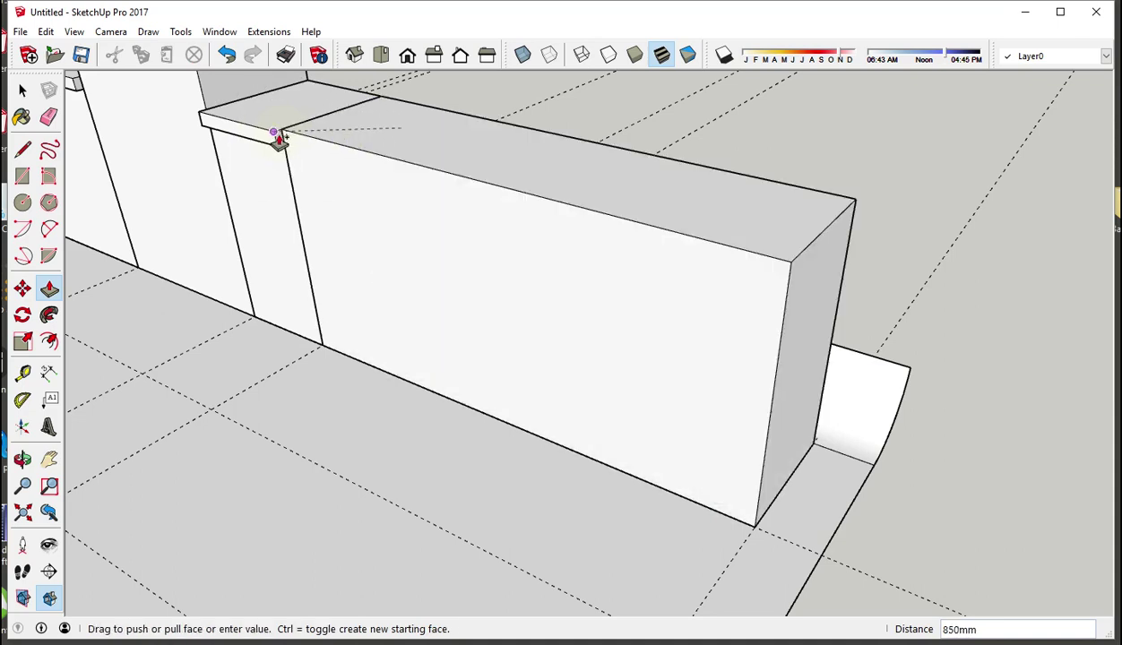
pyautogui.click(276, 139)
pyautogui.moveTo(281, 141)
pyautogui.mouseDown(button='middle')
pyautogui.moveTo(701, 310)
pyautogui.moveTo(427, 323)
pyautogui.mouseUp(button='middle')
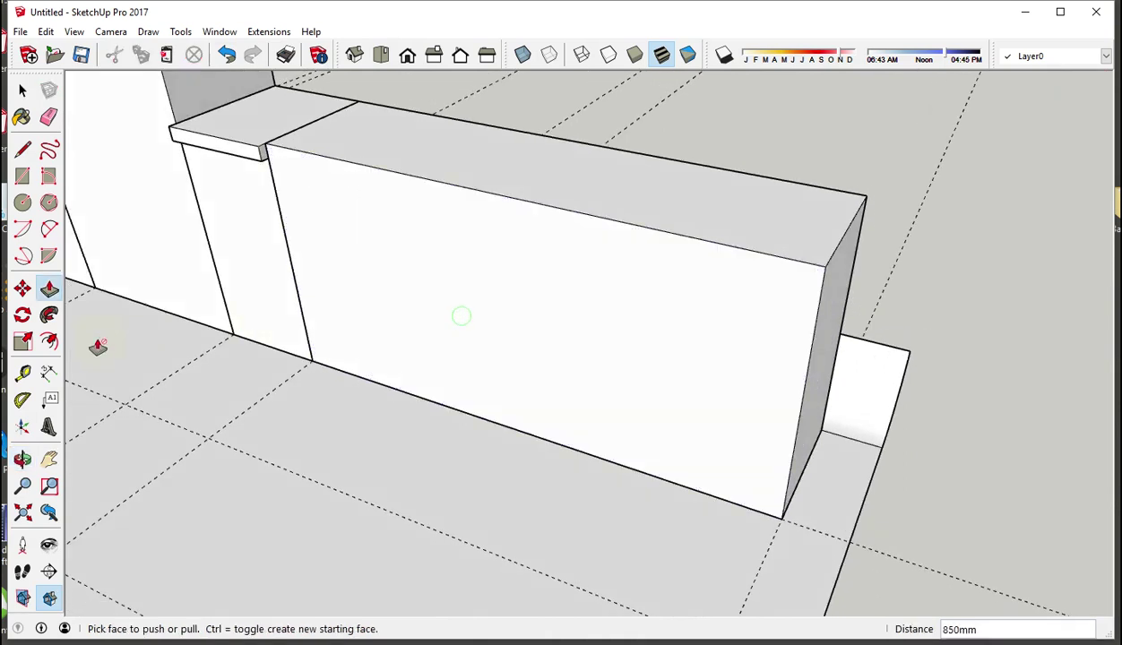
# Step: Offset an inset border on the new box's front face
pyautogui.click(49, 341)
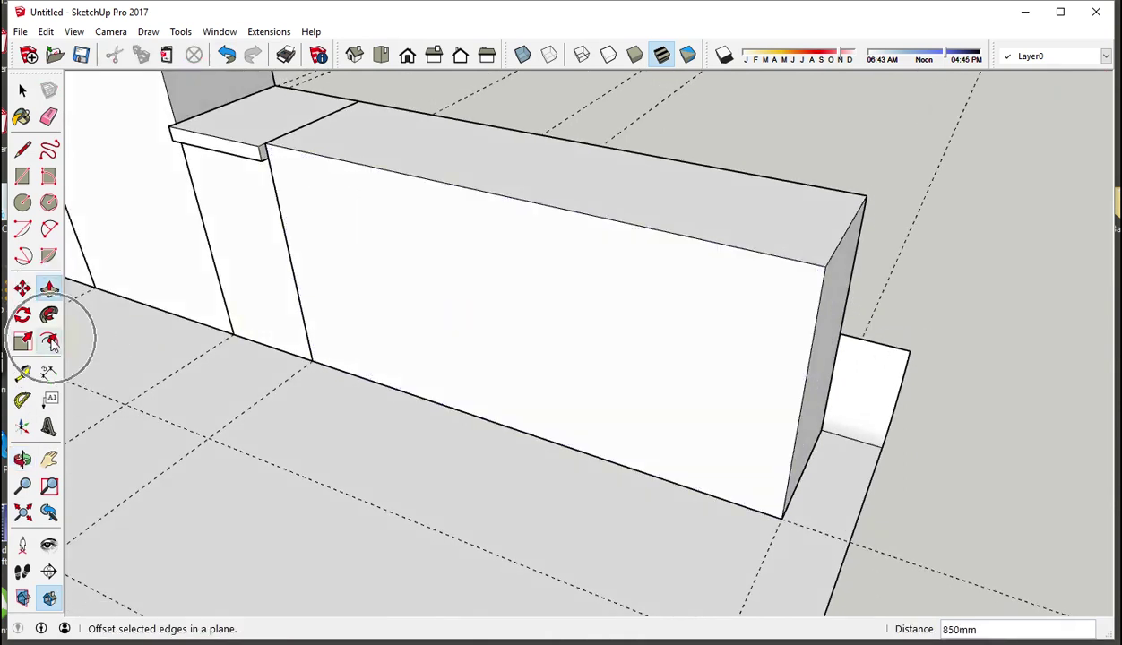
pyautogui.click(362, 179)
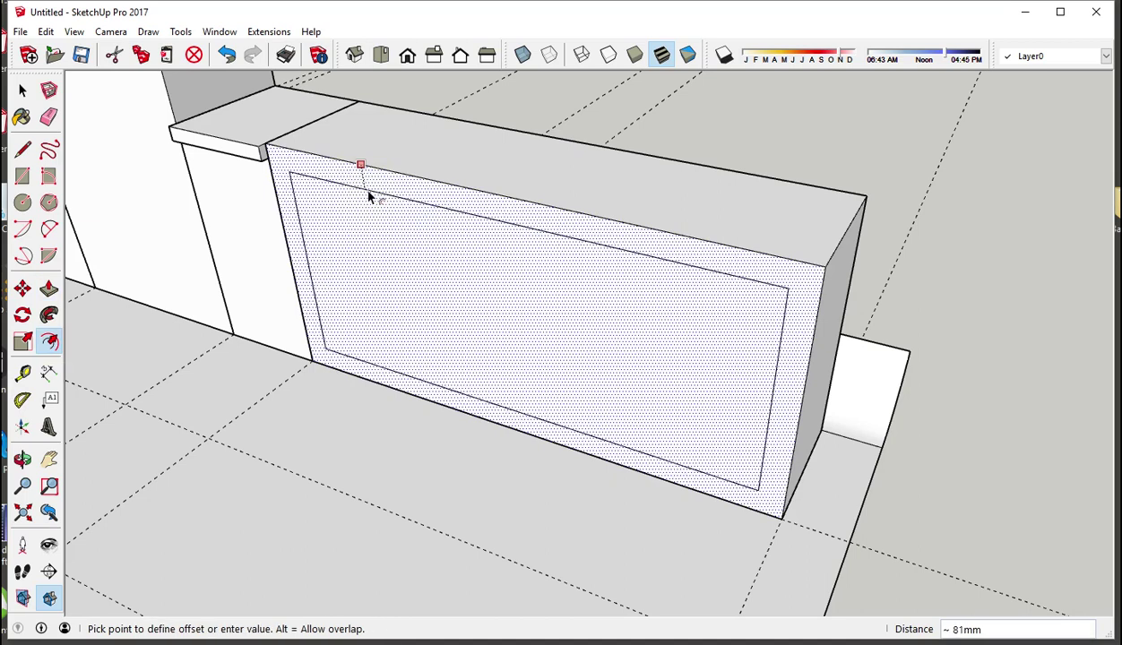
pyautogui.click(368, 197)
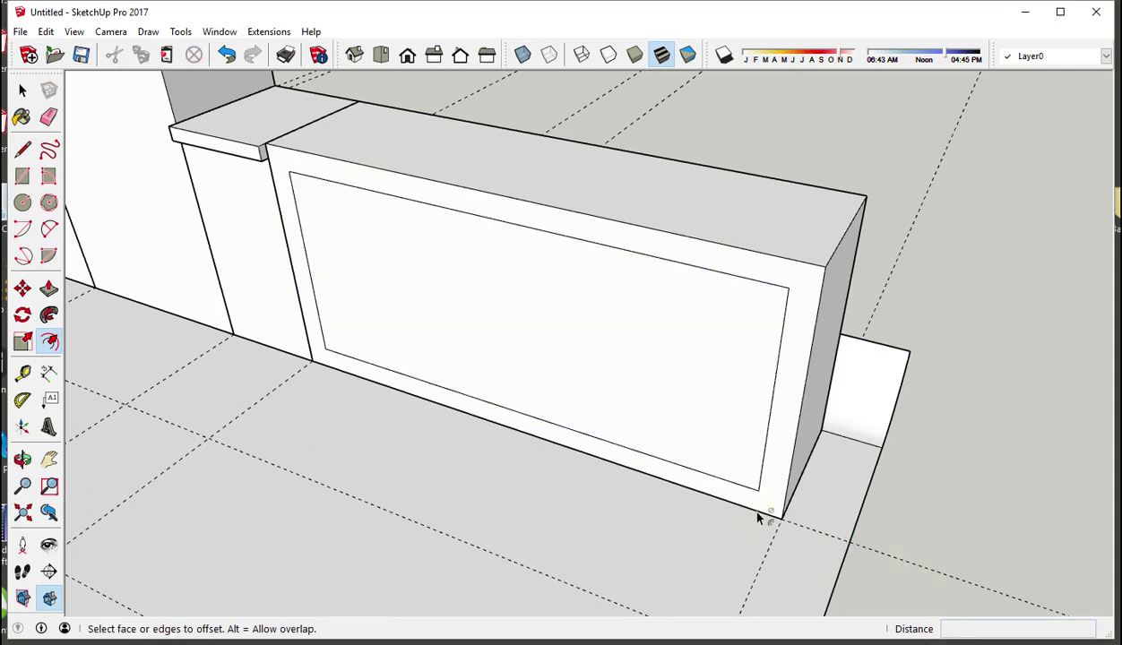
pyautogui.moveTo(757, 517); pyautogui.dragTo(542, 307, button='middle')
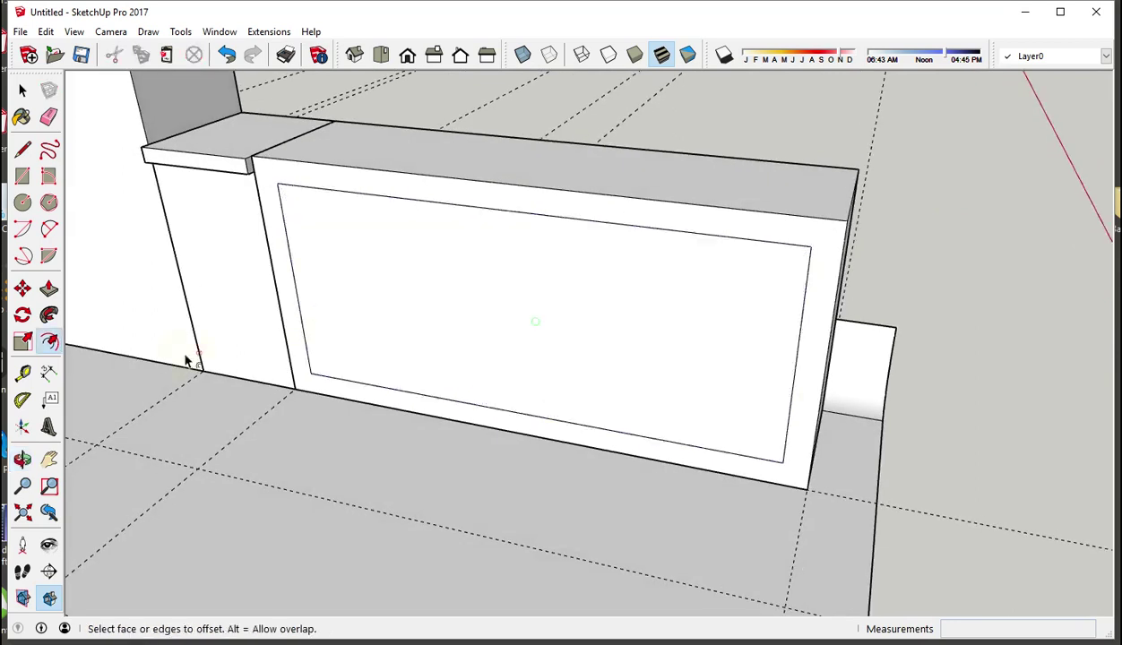
# Step: Push the inset front panel back through the box to open it
pyautogui.click(49, 288)
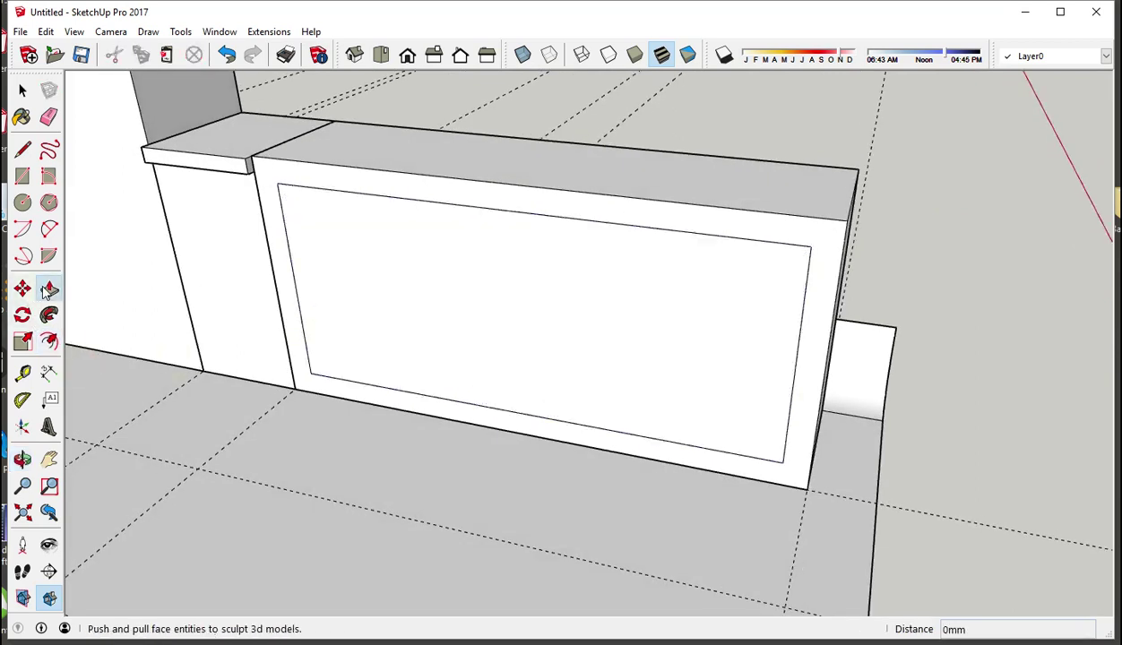
pyautogui.click(380, 302)
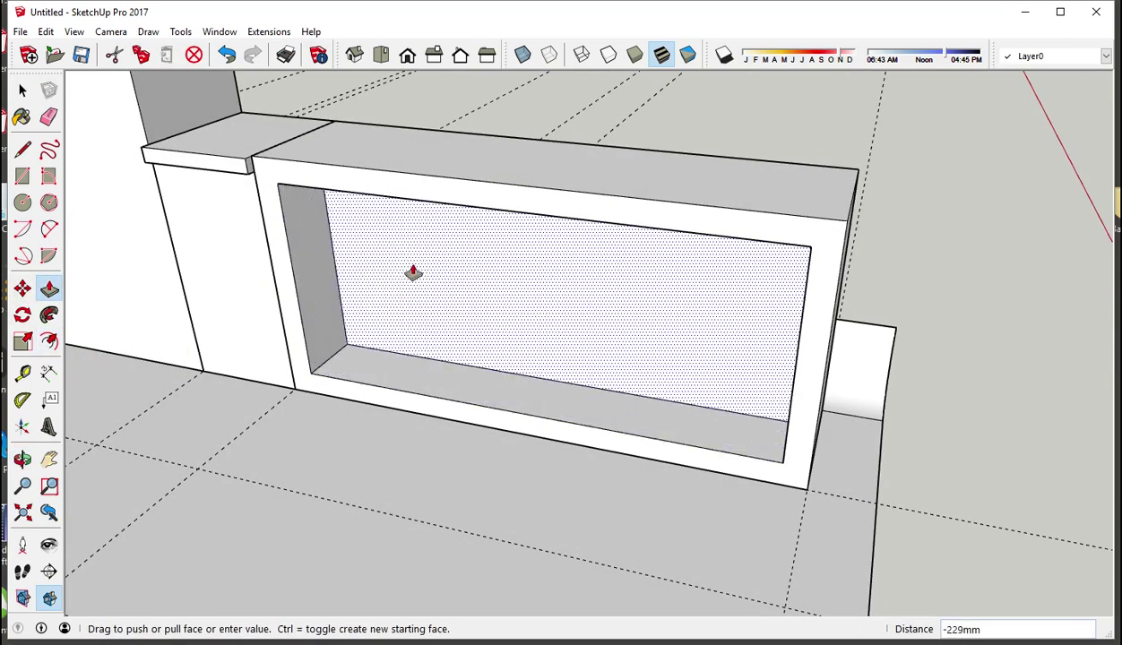
pyautogui.click(461, 249)
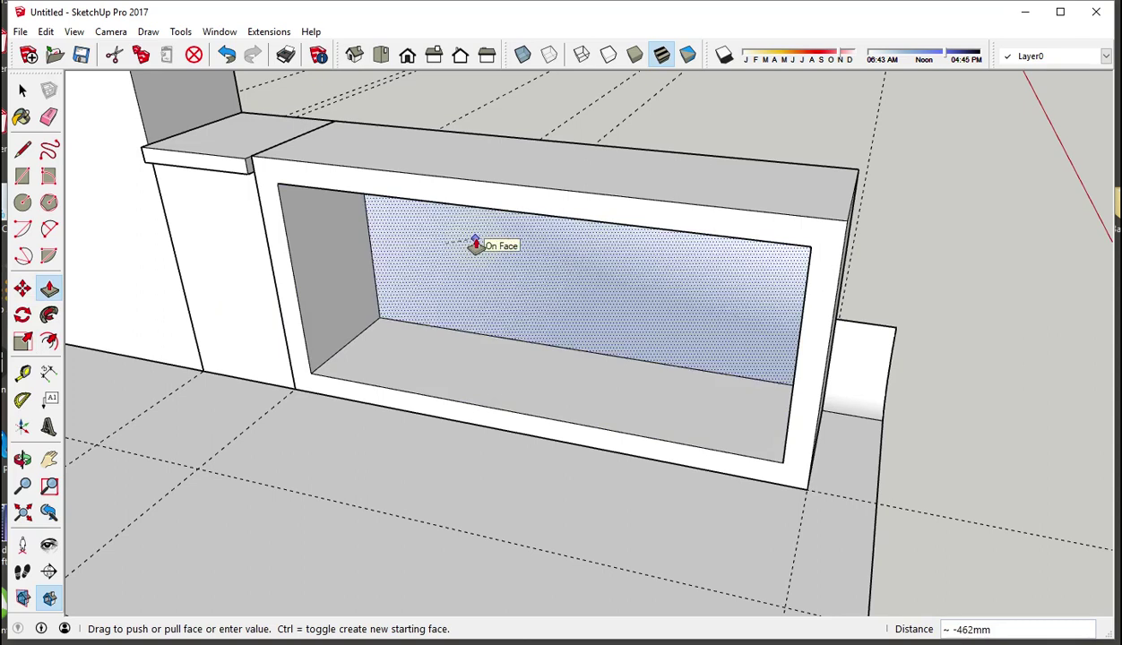
pyautogui.click(475, 244)
pyautogui.moveTo(514, 305)
pyautogui.mouseDown(button='middle')
pyautogui.moveTo(97, 375)
pyautogui.moveTo(426, 350)
pyautogui.mouseUp(button='middle')
# Step: Push the opening's floor face down 80mm
pyautogui.click(437, 354)
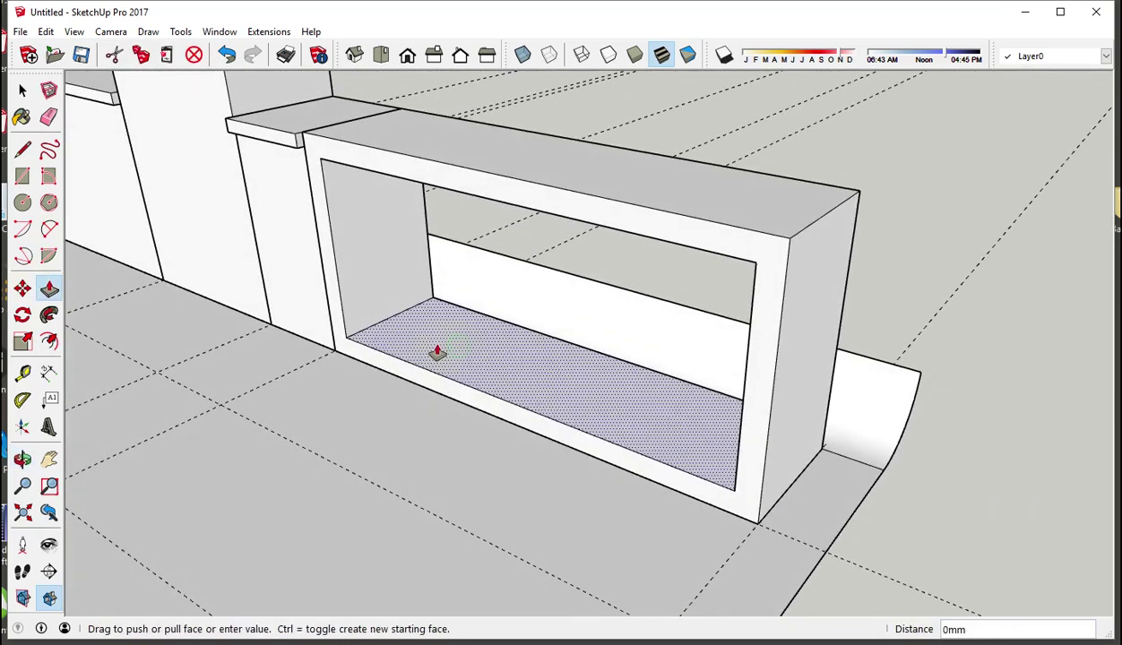
pyautogui.click(427, 394)
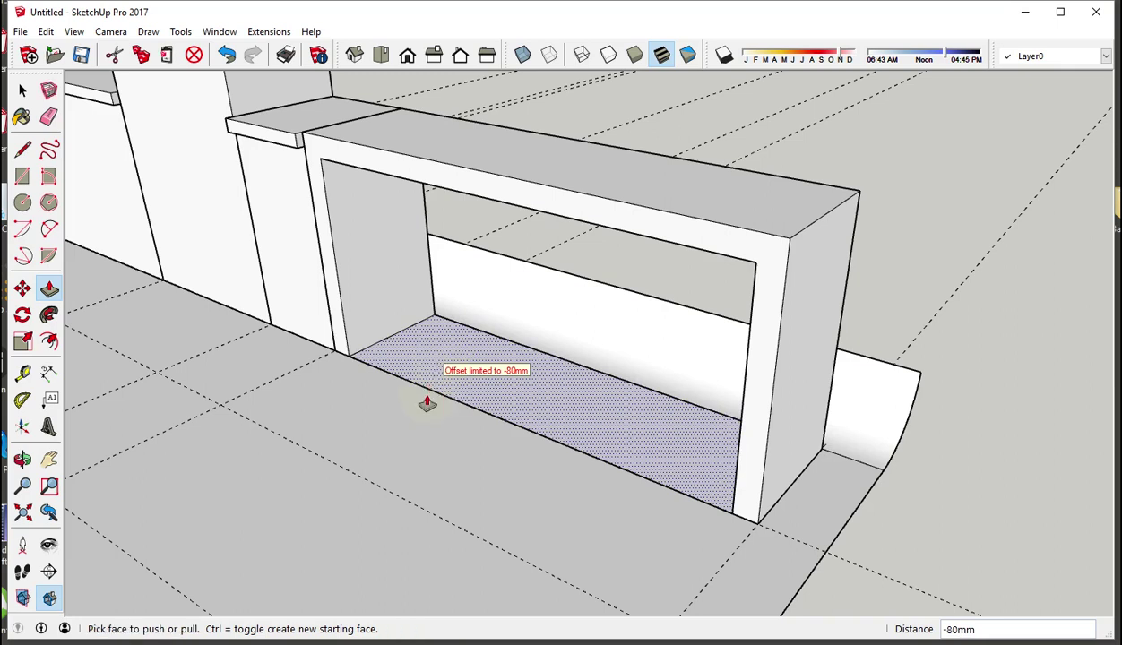
pyautogui.moveTo(495, 417)
pyautogui.mouseDown(button='middle')
pyautogui.moveTo(605, 457)
pyautogui.moveTo(570, 452)
pyautogui.mouseUp(button='middle')
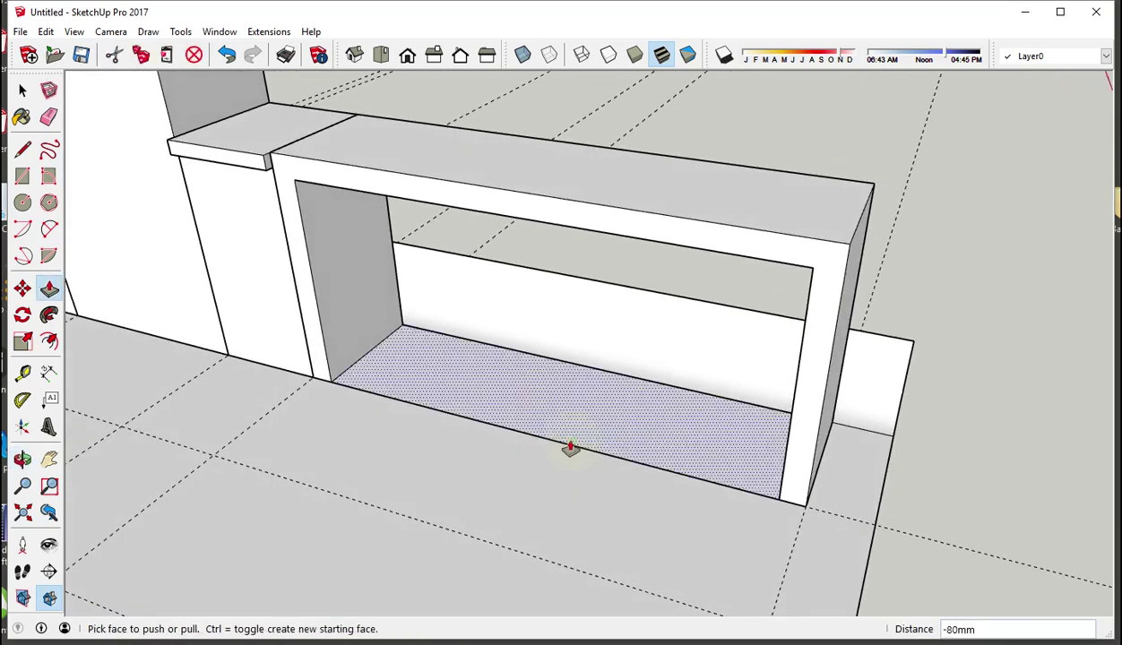
# Step: Erase the leftover floor edge beneath the frame
pyautogui.click(48, 117)
pyautogui.moveTo(315, 351); pyautogui.dragTo(369, 385)
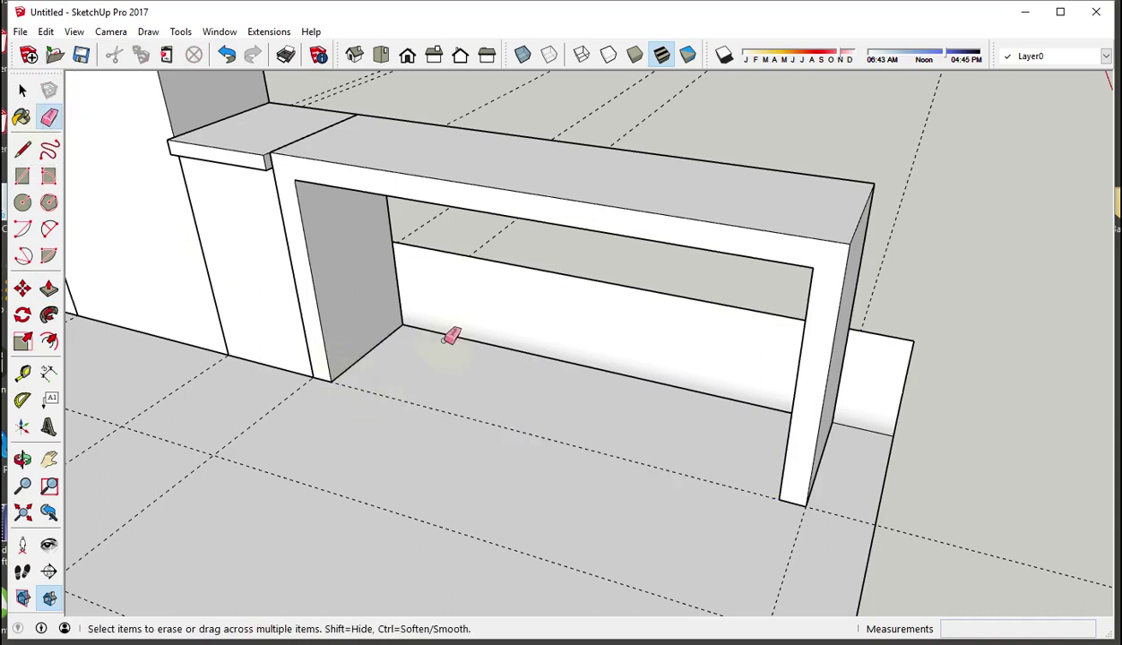
pyautogui.moveTo(450, 336)
pyautogui.mouseDown(button='middle')
pyautogui.moveTo(79, 331)
pyautogui.moveTo(348, 353)
pyautogui.moveTo(476, 341)
pyautogui.mouseUp(button='middle')
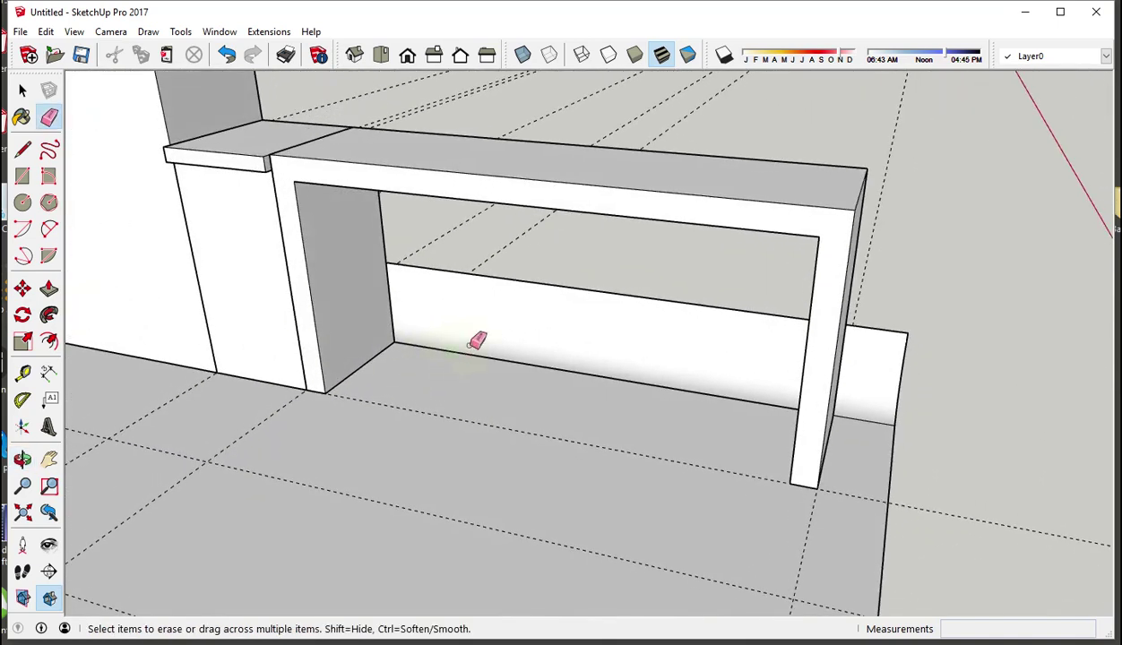
pyautogui.scroll(-3, 477, 341)
pyautogui.scroll(-2, 595, 362)
pyautogui.moveTo(409, 345)
pyautogui.mouseDown(button='middle')
pyautogui.moveTo(606, 409)
pyautogui.moveTo(413, 375)
pyautogui.mouseUp(button='middle')
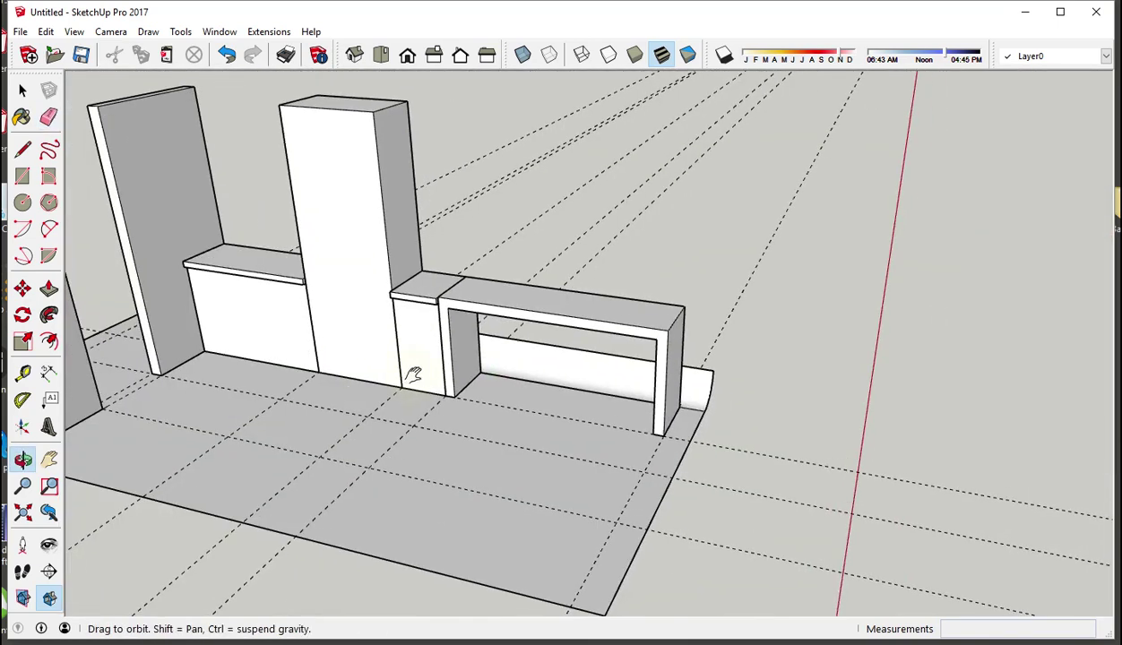
# Step: Select all the open frame's connected geometry and make it a group
pyautogui.press('space')
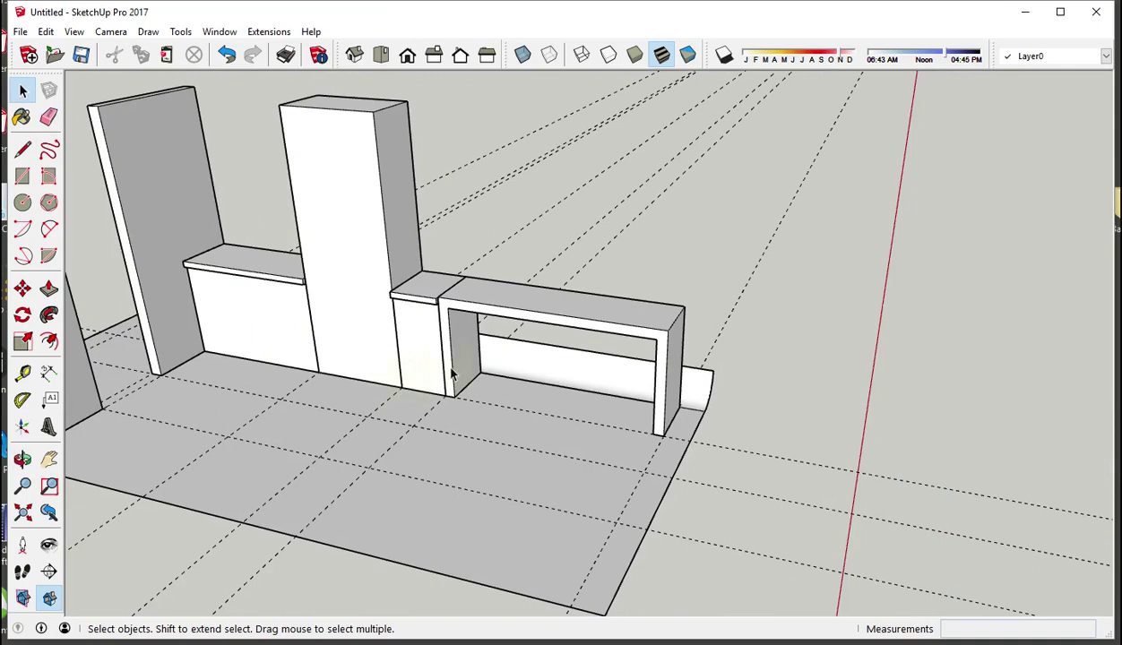
pyautogui.click(460, 366)
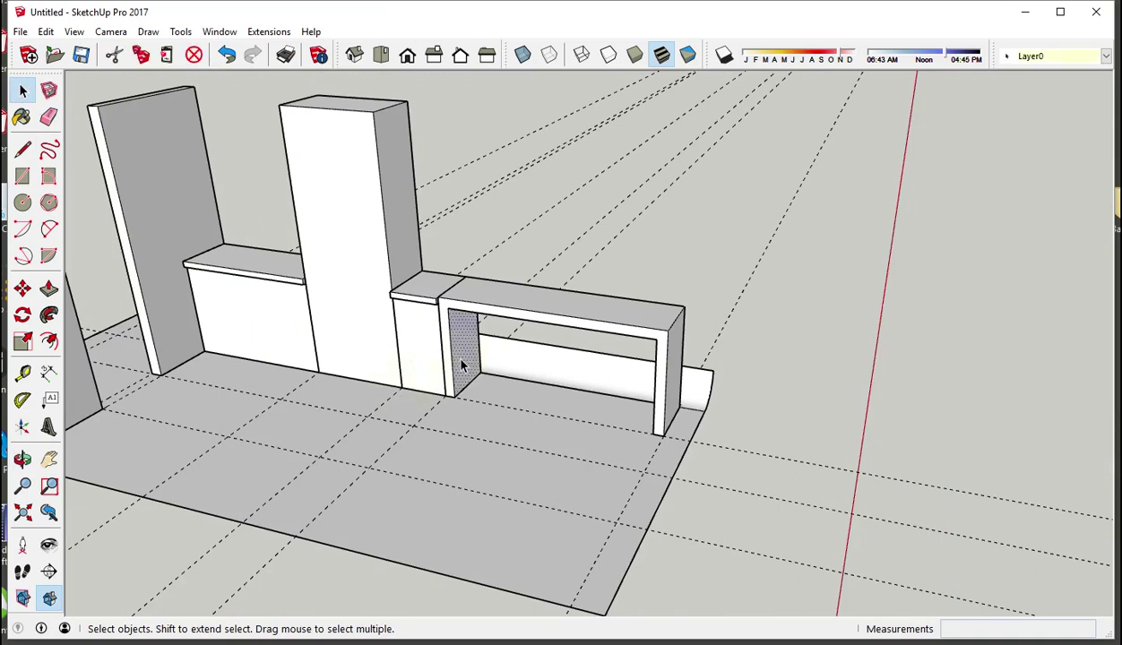
pyautogui.click(461, 366)
pyautogui.tripleClick(461, 366)
pyautogui.rightClick(460, 366)
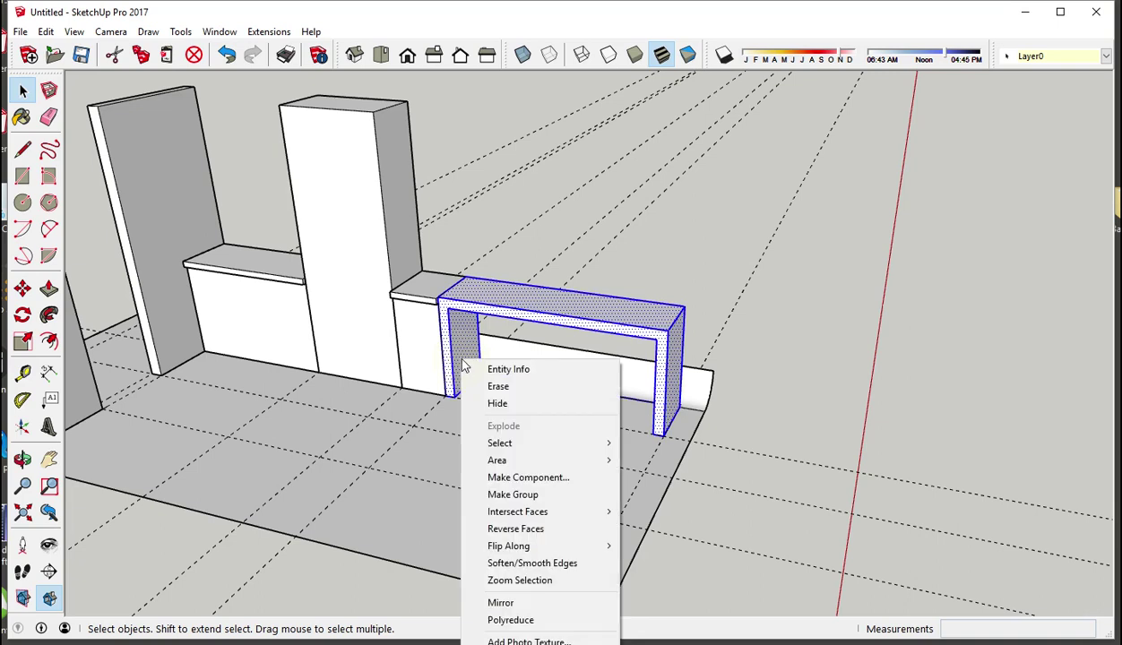
pyautogui.click(525, 496)
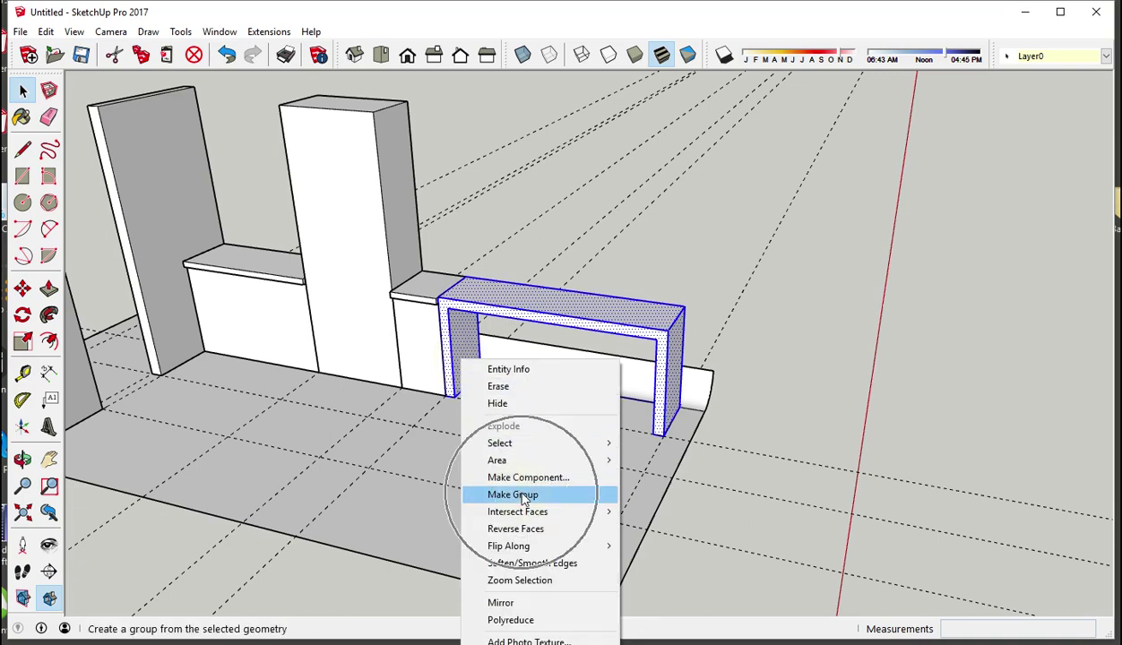
pyautogui.moveTo(625, 339)
pyautogui.mouseDown(button='middle')
pyautogui.moveTo(213, 428)
pyautogui.moveTo(485, 443)
pyautogui.moveTo(513, 430)
pyautogui.moveTo(426, 425)
pyautogui.mouseUp(button='middle')
pyautogui.scroll(2, 615, 385)
pyautogui.scroll(2, 614, 386)
pyautogui.scroll(1, 645, 377)
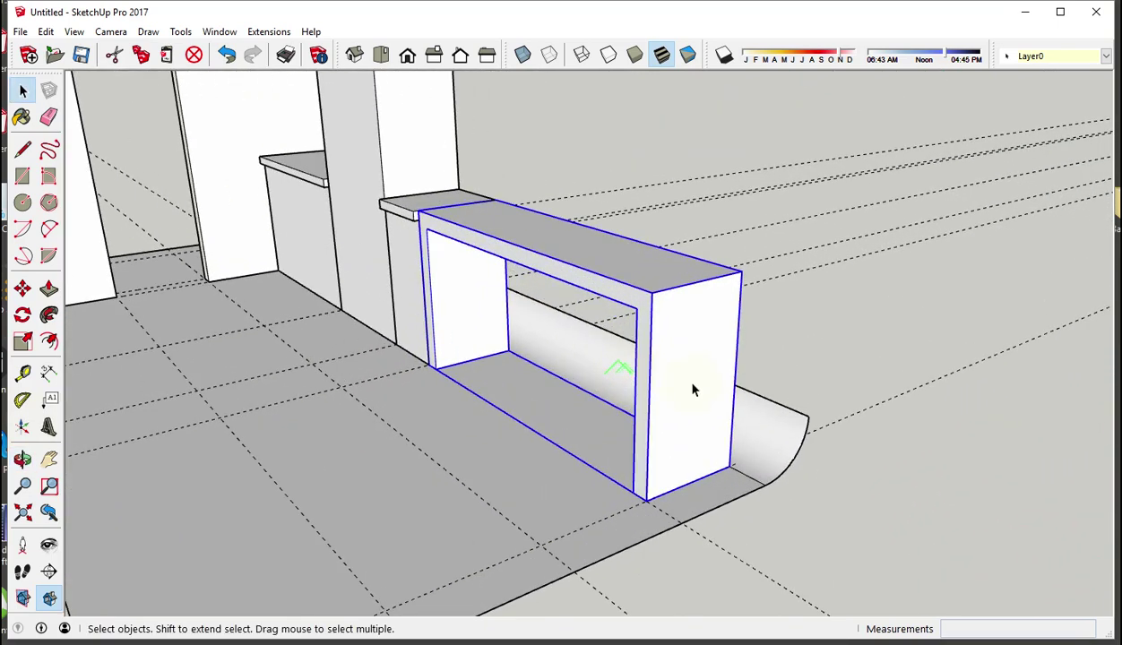
pyautogui.moveTo(676, 373)
pyautogui.mouseDown(button='middle')
pyautogui.moveTo(606, 405)
pyautogui.moveTo(341, 415)
pyautogui.moveTo(446, 452)
pyautogui.moveTo(368, 418)
pyautogui.mouseUp(button='middle')
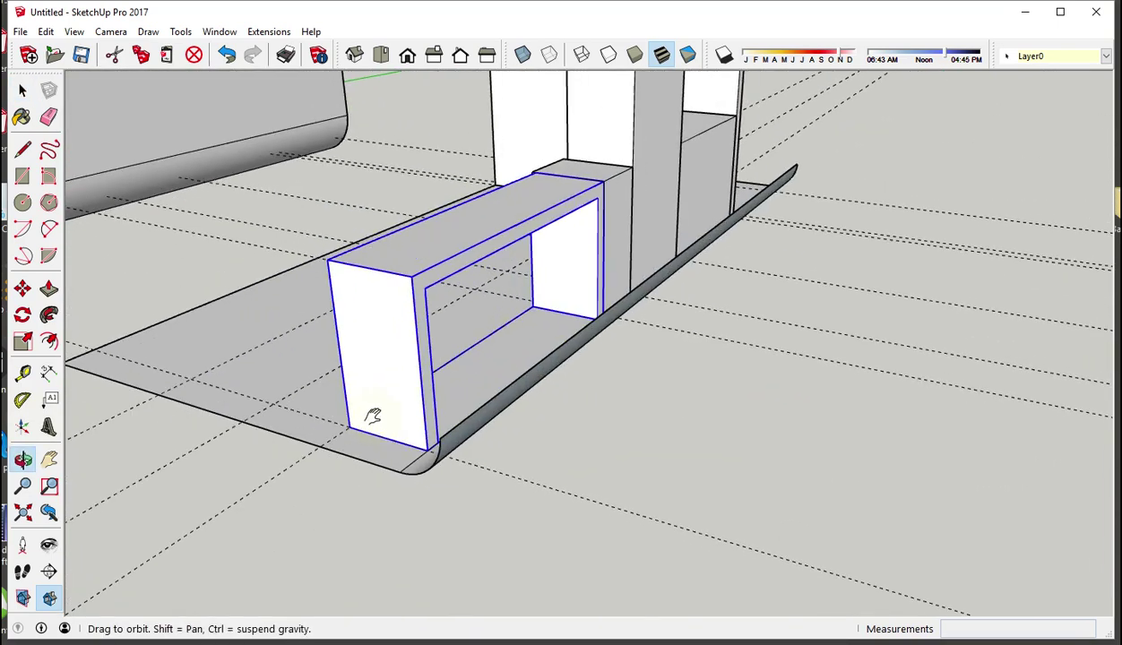
pyautogui.scroll(1, 395, 331)
pyautogui.scroll(1, 396, 304)
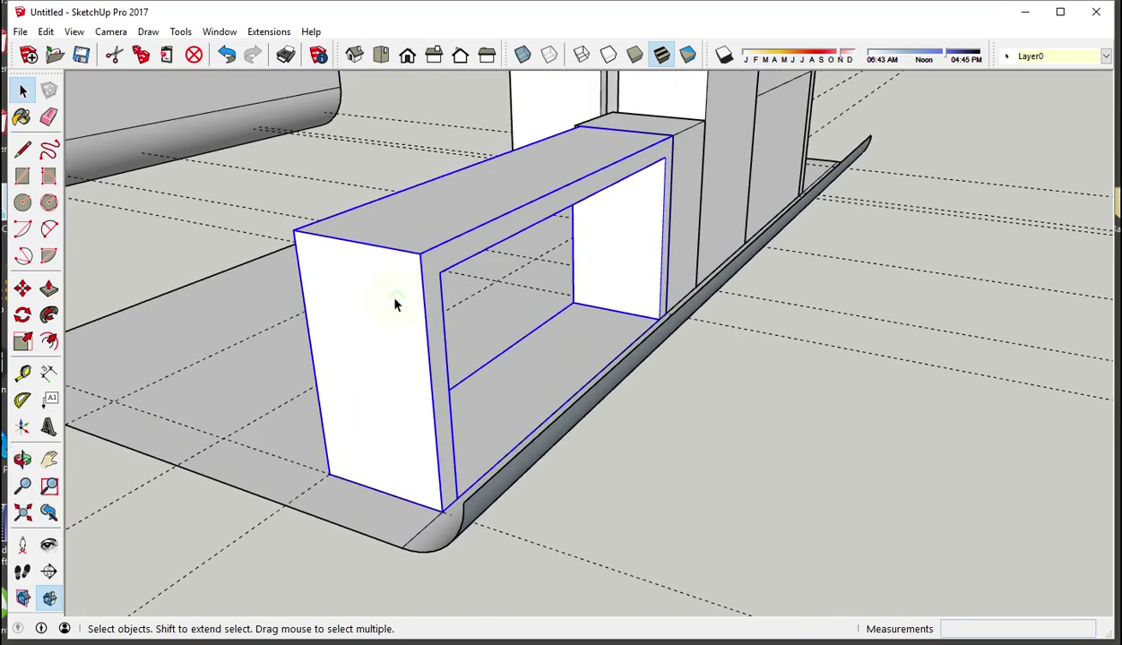
# Step: Inside the frame group, pull the leg's end face out about 238mm
pyautogui.doubleClick(395, 304)
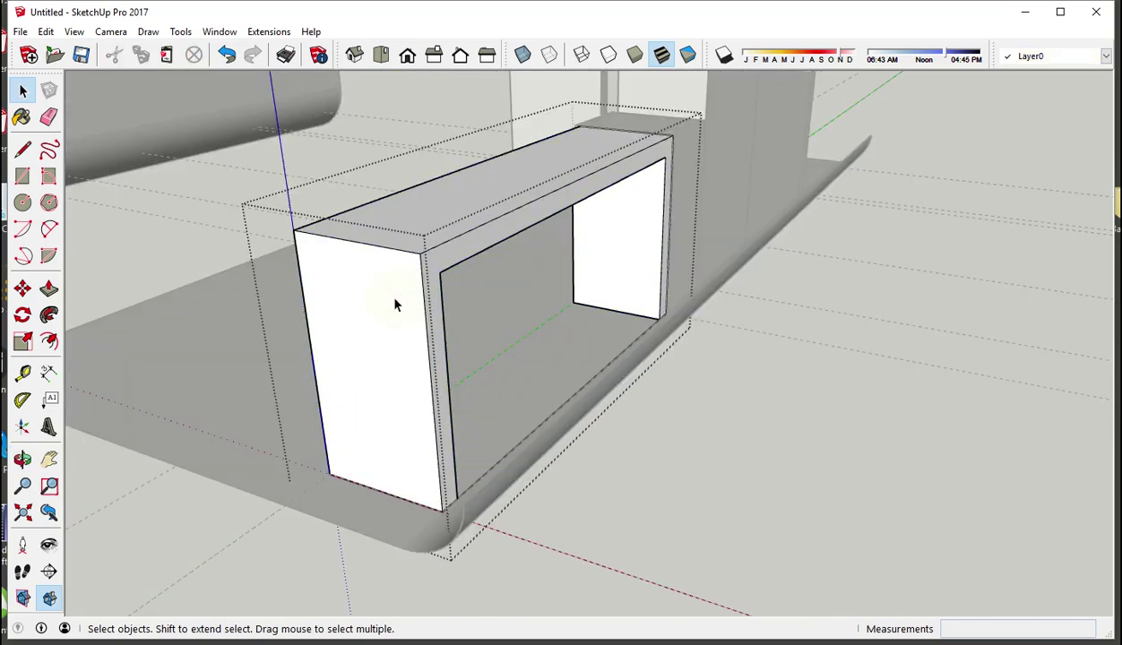
pyautogui.click(50, 288)
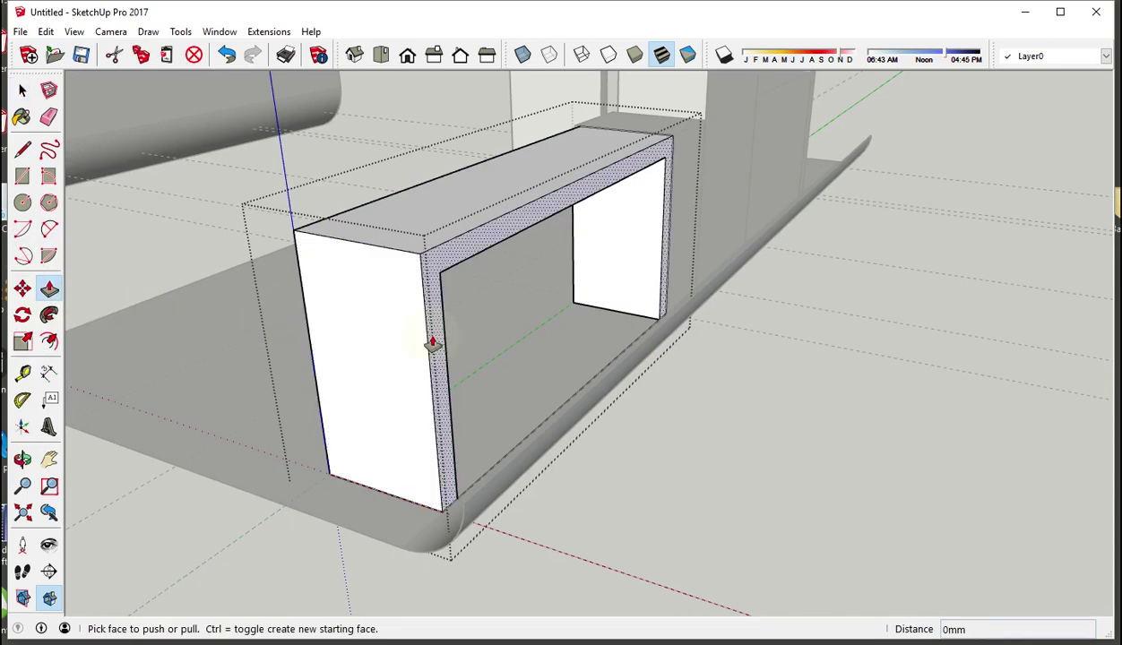
pyautogui.moveTo(433, 343); pyautogui.dragTo(459, 502)
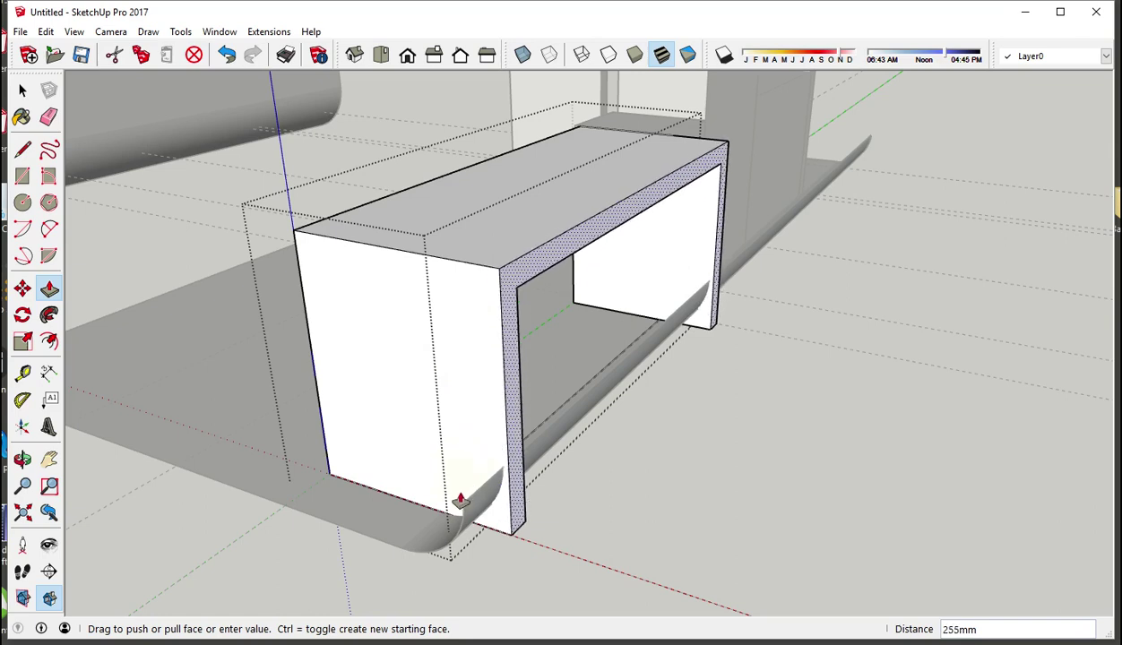
pyautogui.moveTo(463, 507); pyautogui.dragTo(472, 497)
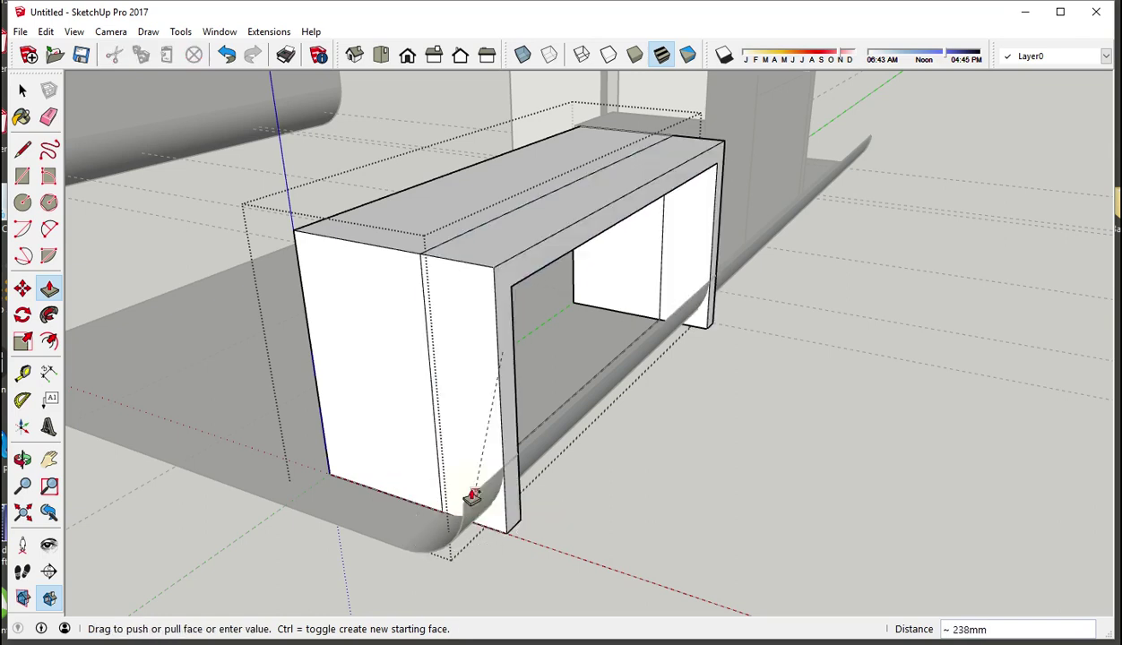
pyautogui.click(463, 509)
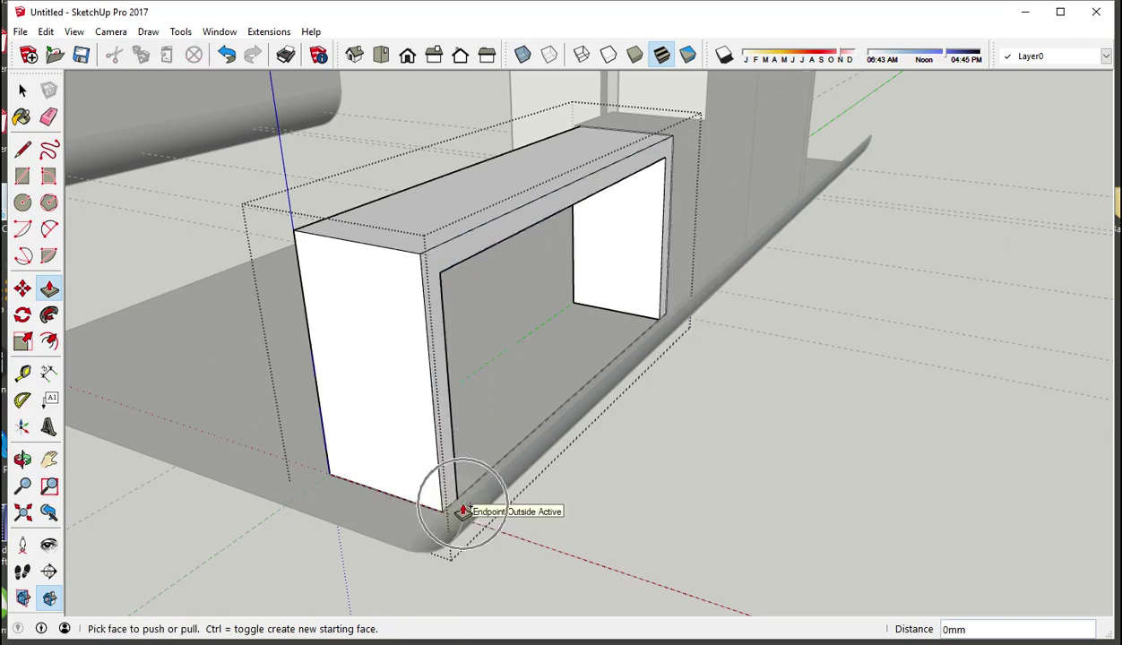
pyautogui.click(468, 508)
pyautogui.click(466, 508)
pyautogui.moveTo(630, 490)
pyautogui.mouseDown(button='middle')
pyautogui.moveTo(681, 454)
pyautogui.moveTo(832, 440)
pyautogui.moveTo(749, 457)
pyautogui.moveTo(618, 457)
pyautogui.mouseUp(button='middle')
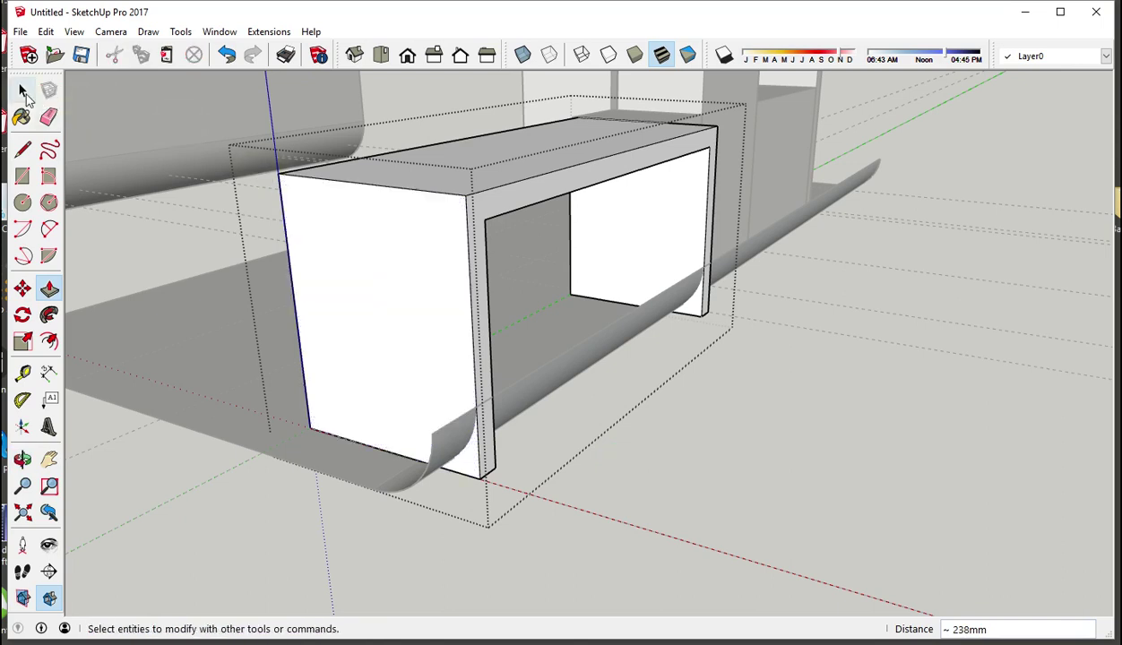
# Step: Select all geometry in the frame group and intersect it with the model
pyautogui.click(23, 90)
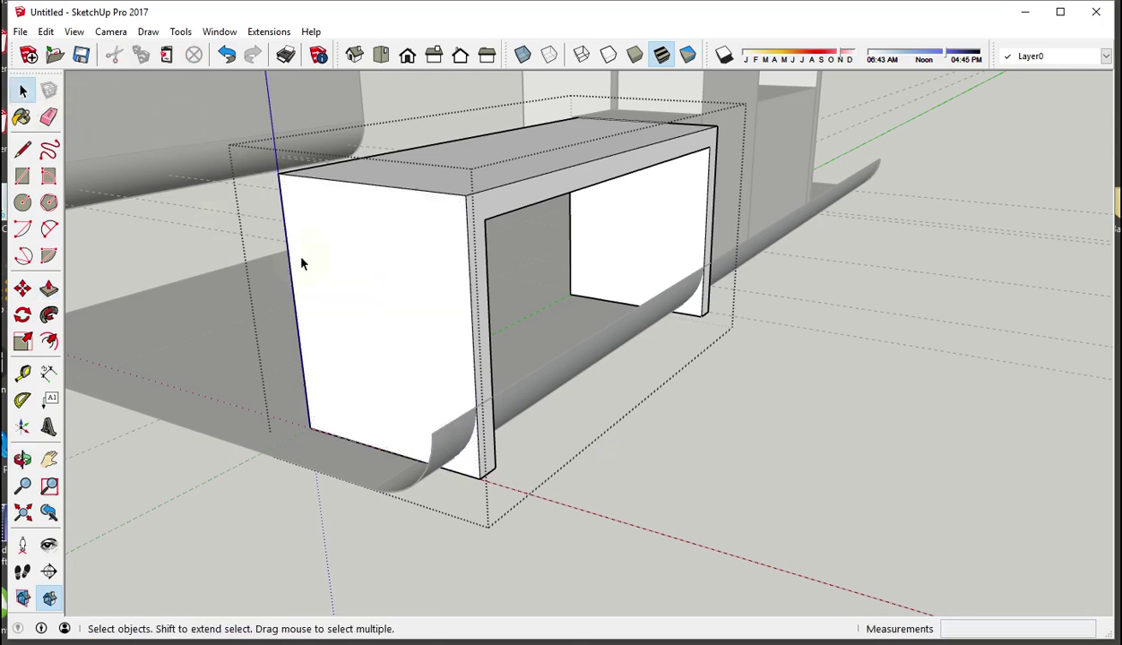
pyautogui.click(387, 242)
pyautogui.tripleClick(387, 242)
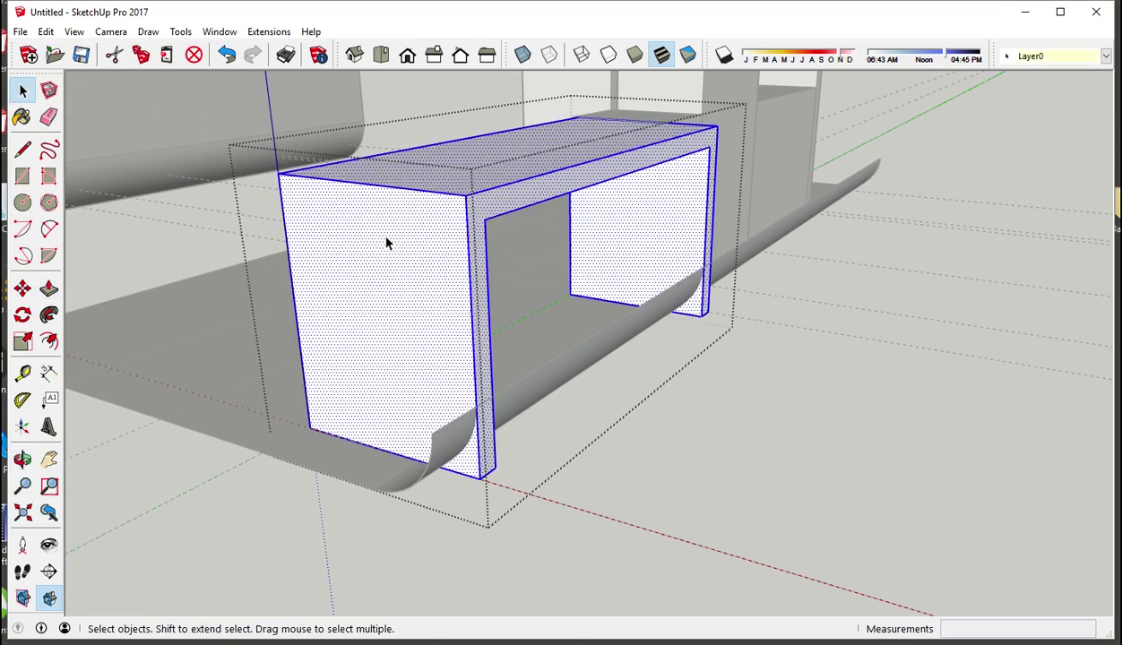
pyautogui.rightClick(387, 242)
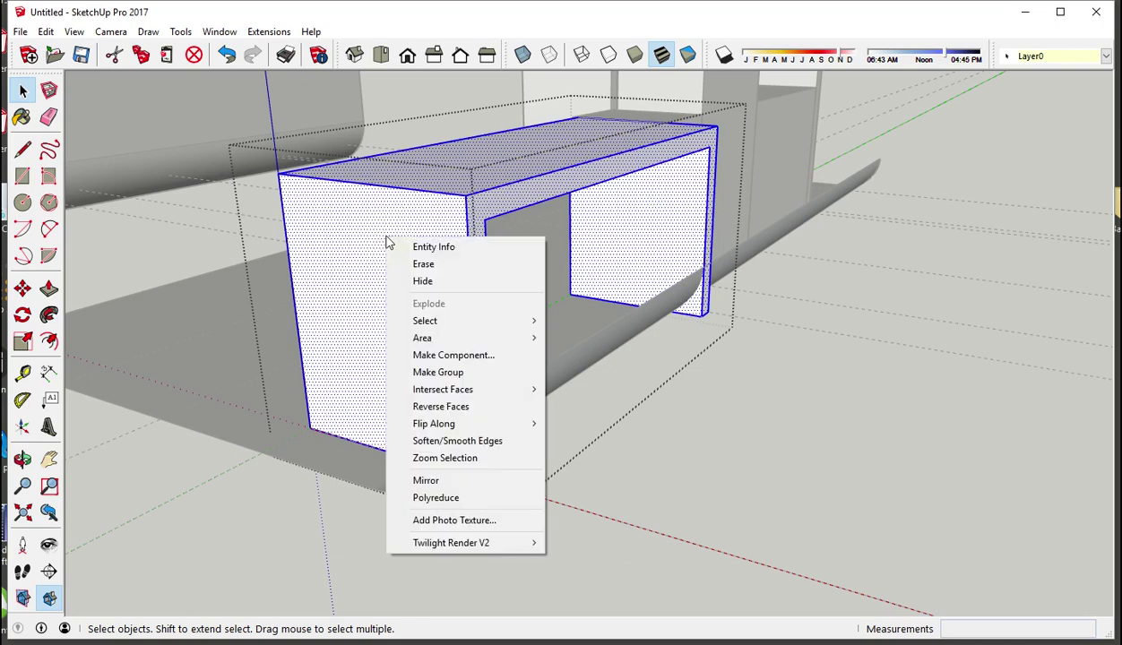
pyautogui.click(470, 393)
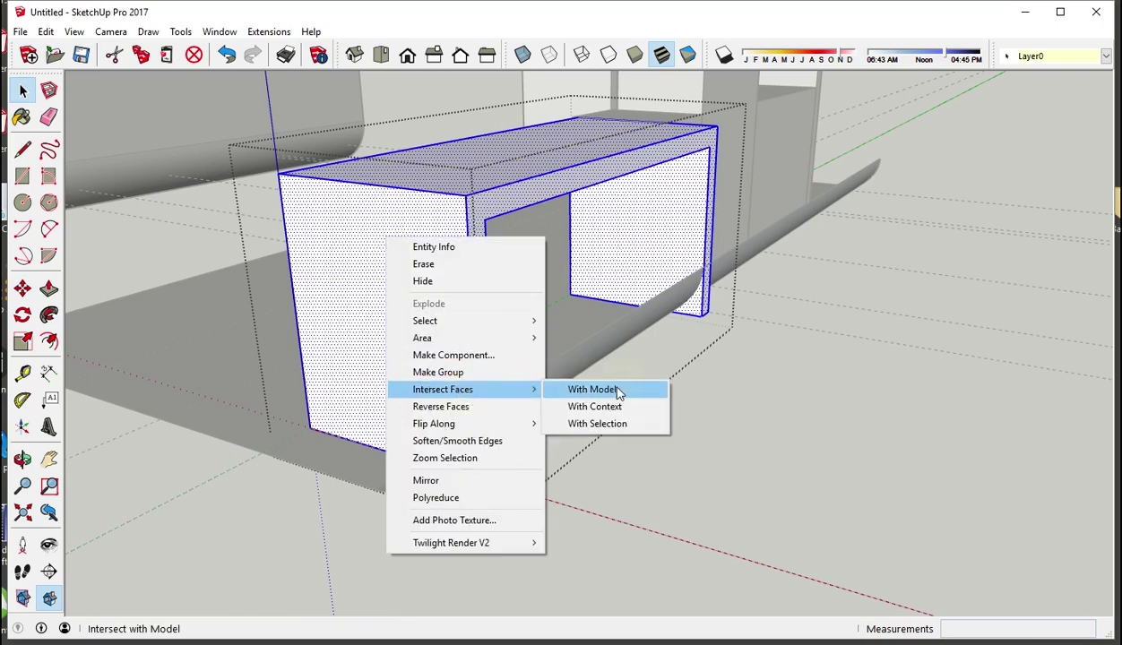
pyautogui.click(617, 392)
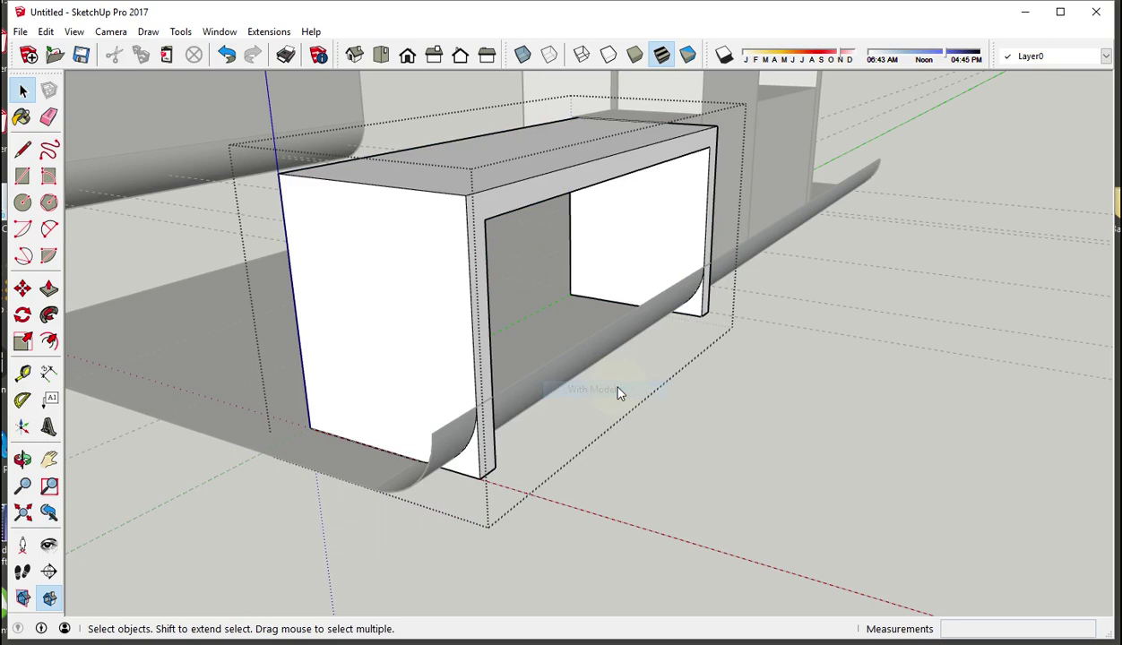
pyautogui.moveTo(473, 466)
pyautogui.mouseDown(button='middle')
pyautogui.moveTo(744, 430)
pyautogui.moveTo(626, 405)
pyautogui.moveTo(496, 400)
pyautogui.mouseUp(button='middle')
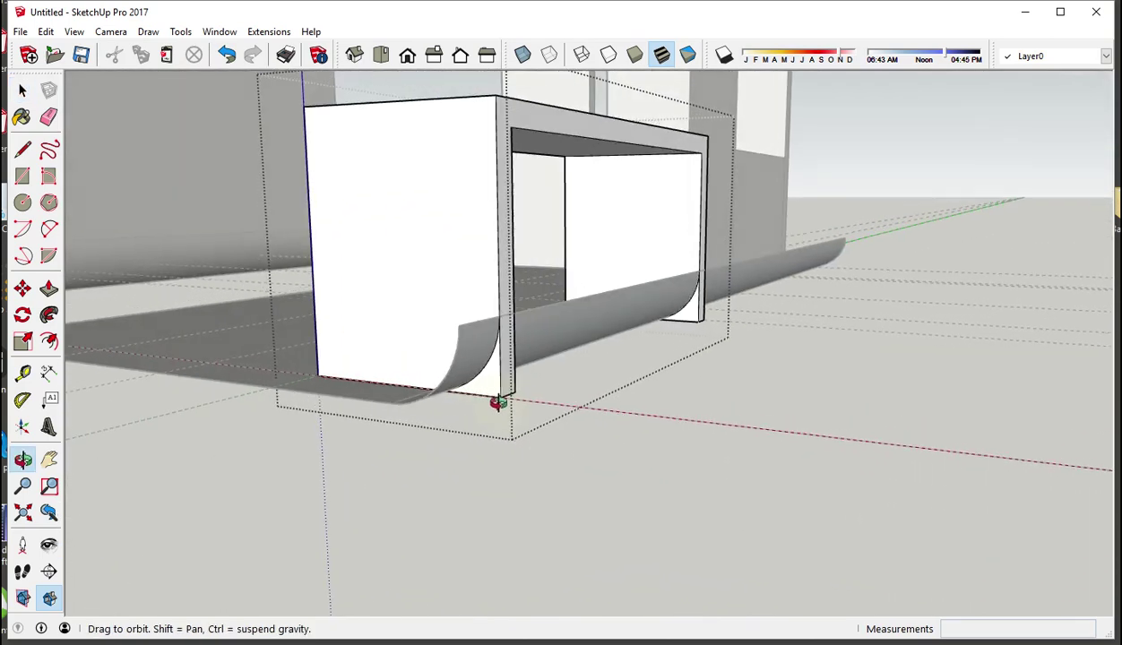
# Step: Push the curved skirting faces back 80mm on both legs and close the frame group
pyautogui.click(48, 287)
pyautogui.moveTo(481, 391); pyautogui.dragTo(569, 388)
pyautogui.moveTo(665, 365)
pyautogui.mouseDown(button='middle')
pyautogui.moveTo(677, 350)
pyautogui.moveTo(564, 426)
pyautogui.mouseUp(button='middle')
pyautogui.scroll(3, 646, 366)
pyautogui.scroll(2, 669, 349)
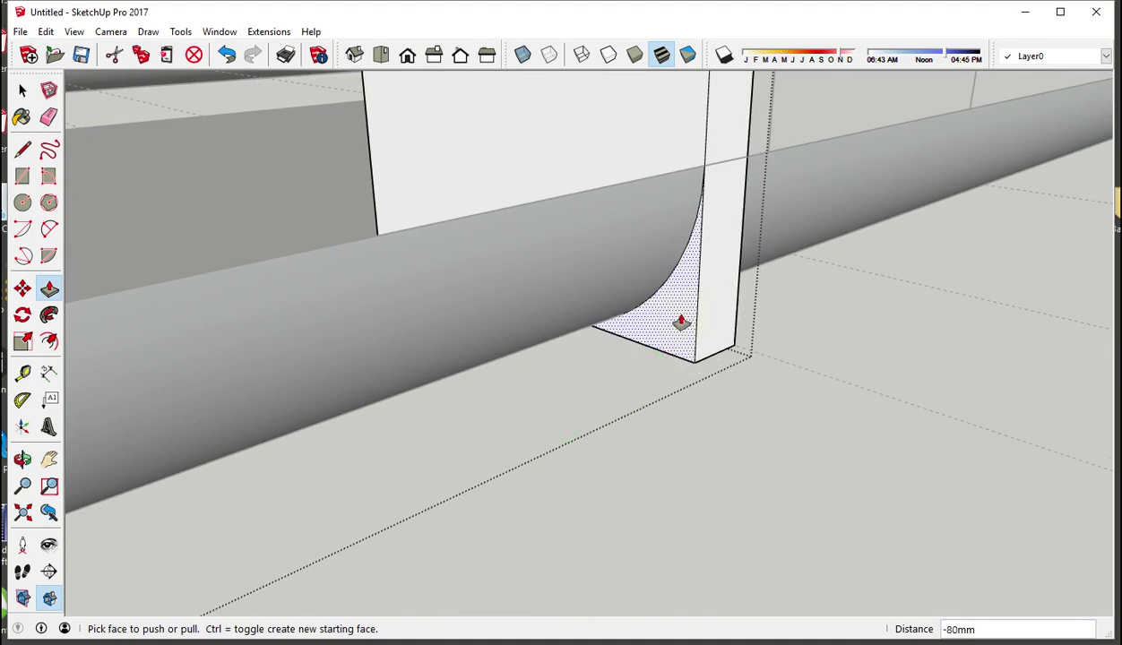
pyautogui.moveTo(681, 322); pyautogui.dragTo(735, 316)
pyautogui.scroll(-3, 721, 392)
pyautogui.scroll(-3, 652, 401)
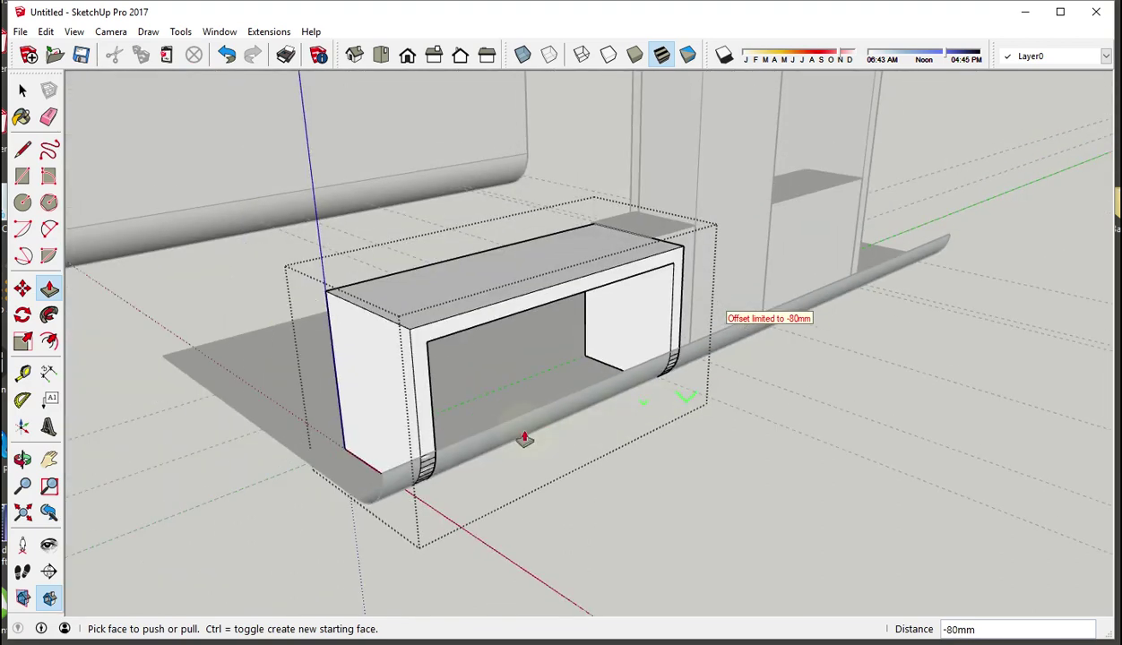
pyautogui.scroll(-2, 524, 439)
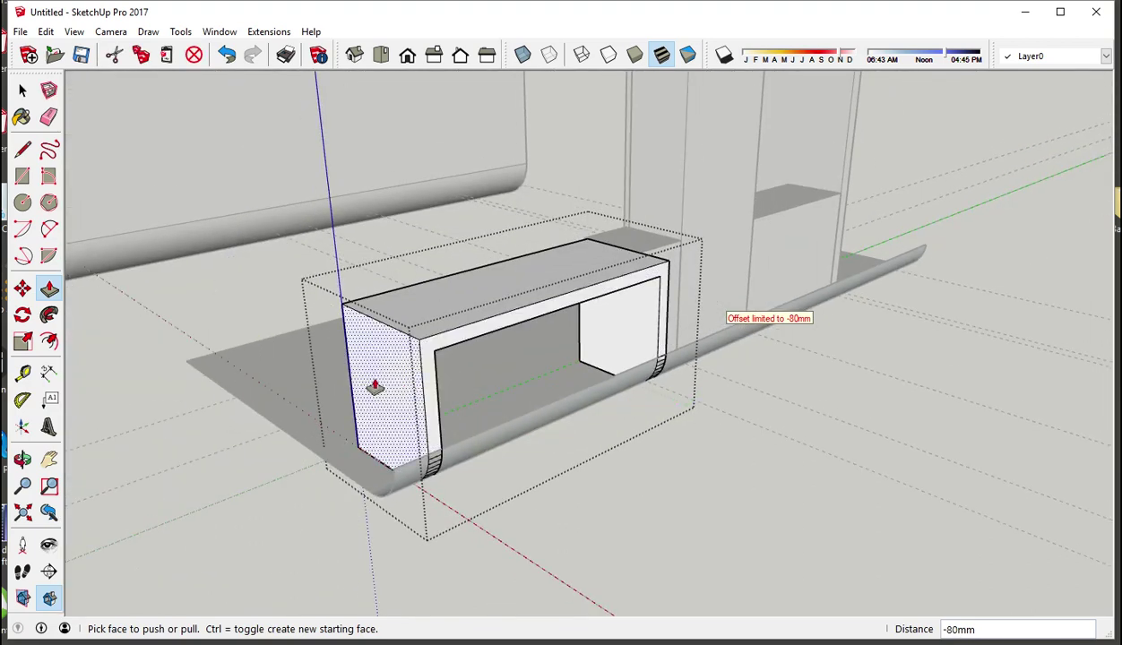
pyautogui.rightClick(324, 369)
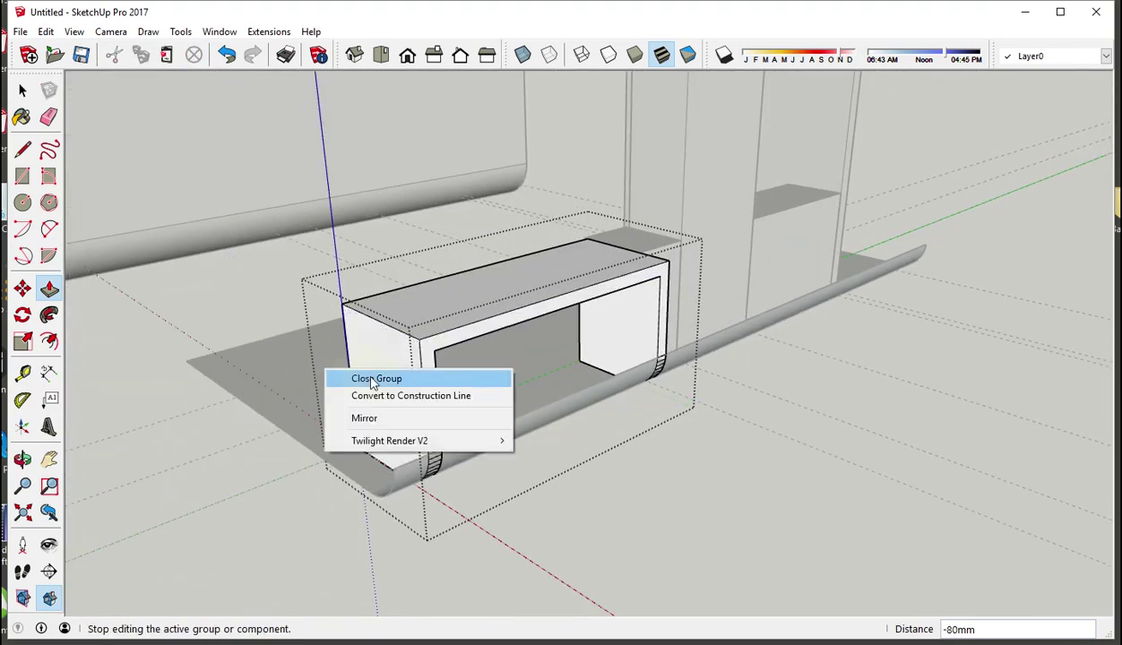
pyautogui.click(375, 380)
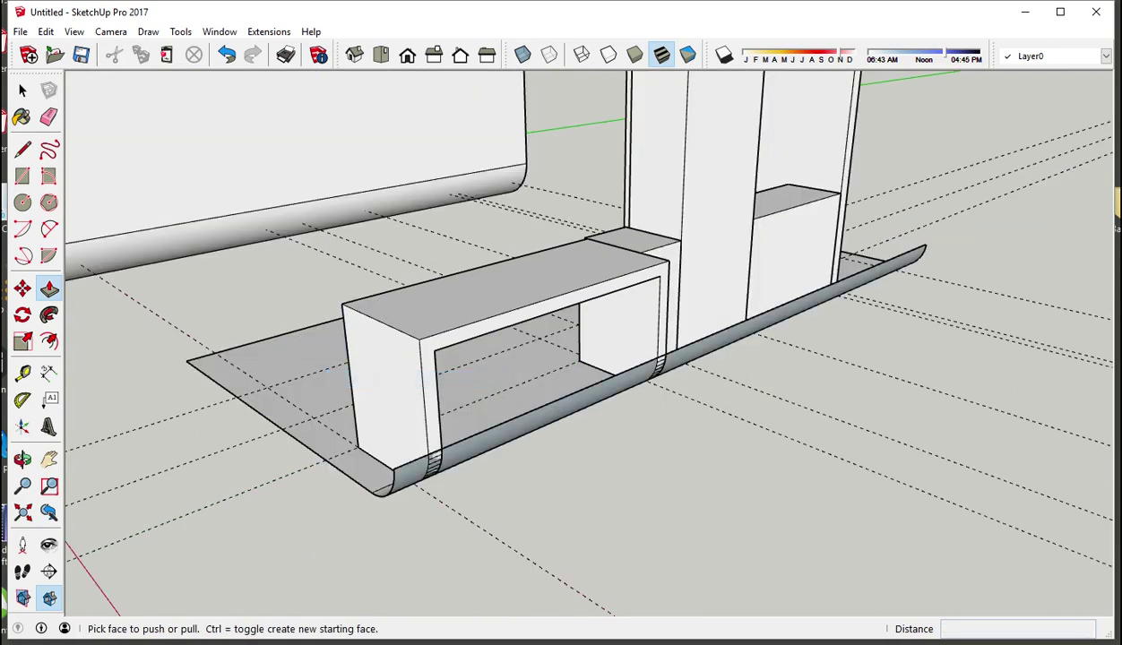
# Step: Open the panel group beside the bench for editing
pyautogui.scroll(5, 694, 283)
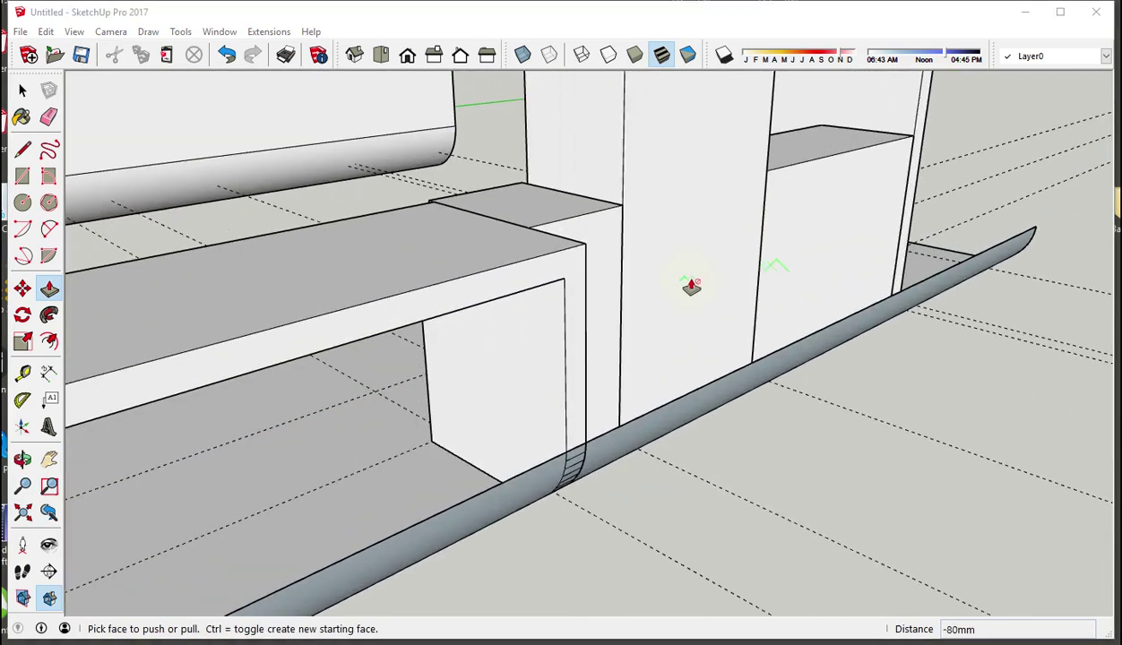
pyautogui.moveTo(694, 282)
pyautogui.mouseDown(button='middle')
pyautogui.moveTo(560, 337)
pyautogui.moveTo(268, 348)
pyautogui.moveTo(243, 325)
pyautogui.mouseUp(button='middle')
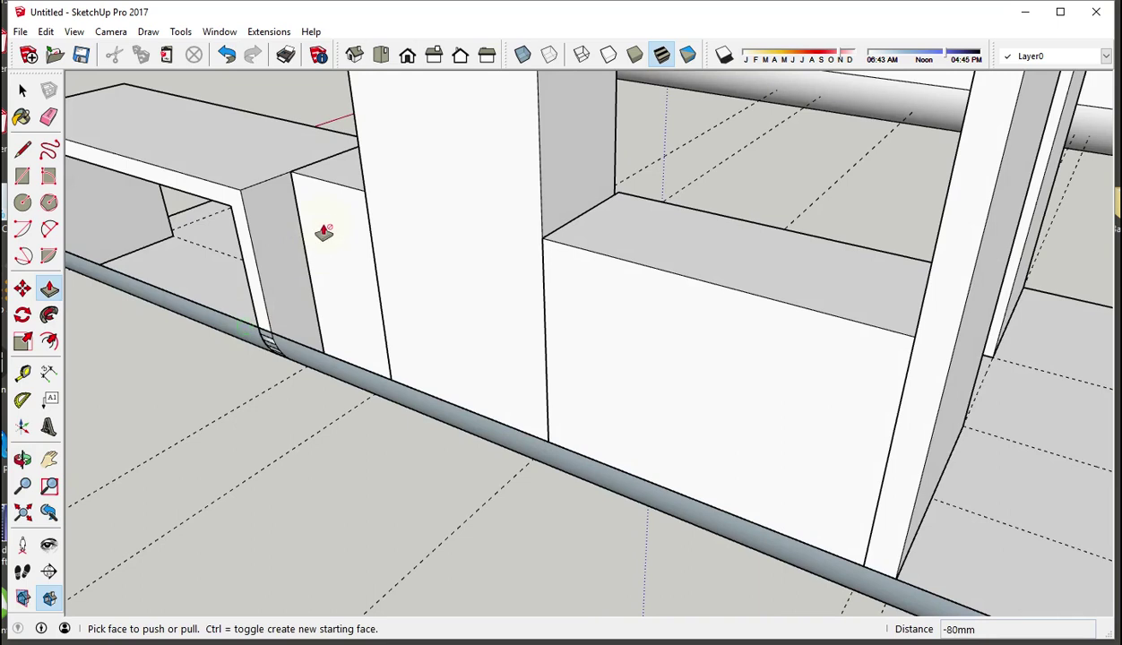
pyautogui.click(25, 93)
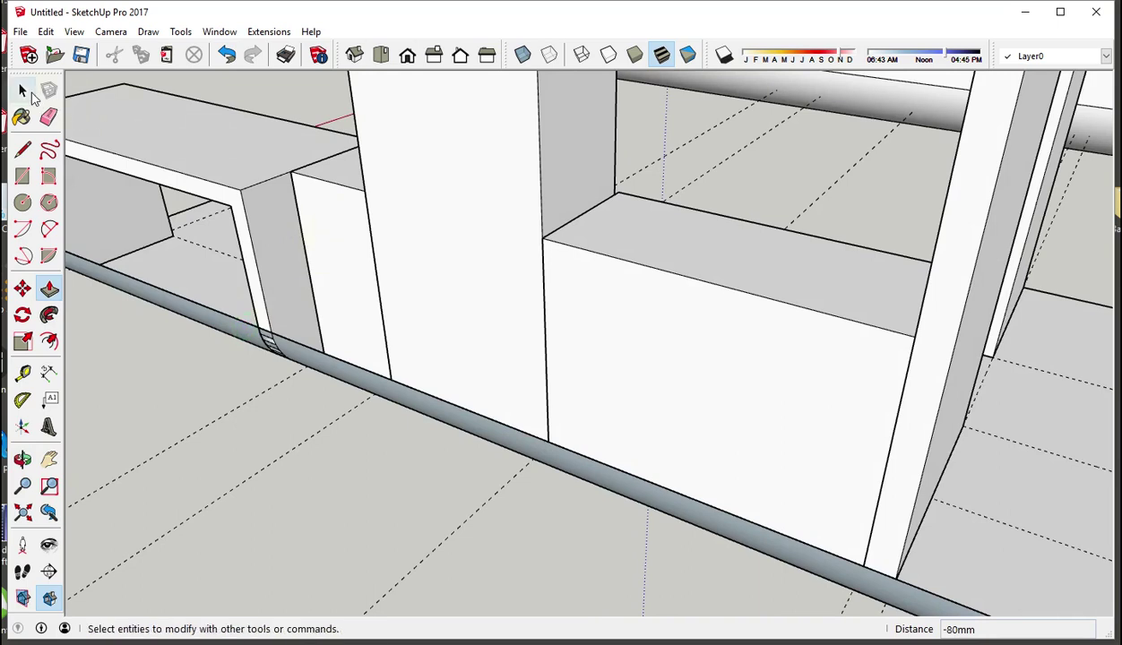
pyautogui.click(24, 93)
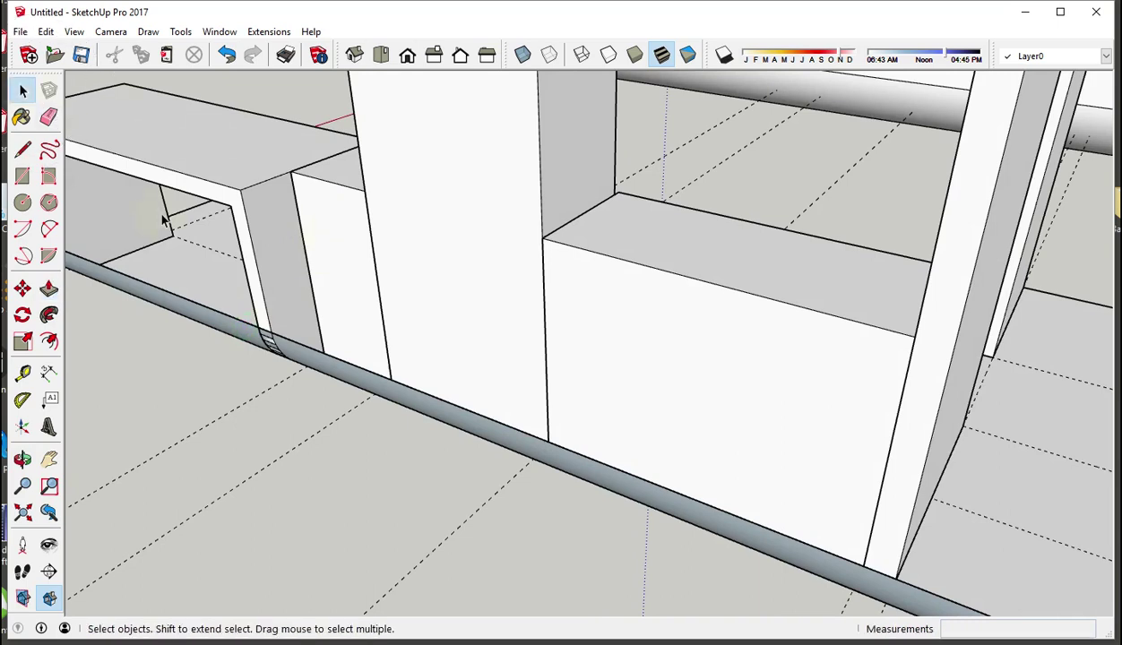
pyautogui.doubleClick(341, 250)
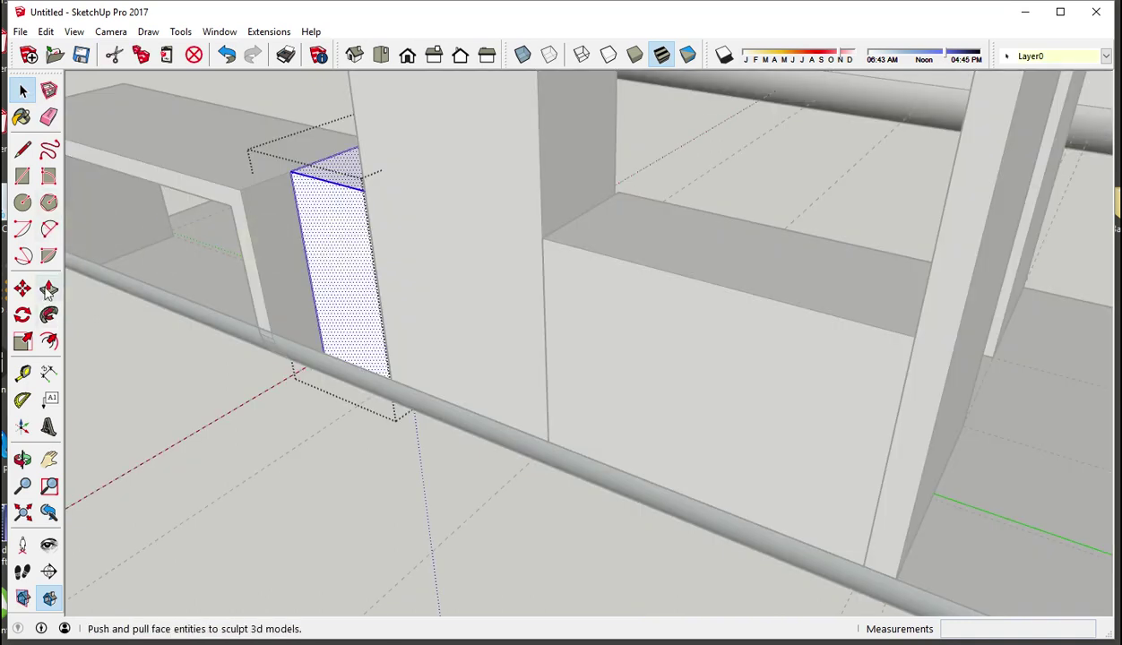
# Step: Pull the panel's front face out about 238mm to the bench front and close the group
pyautogui.click(50, 288)
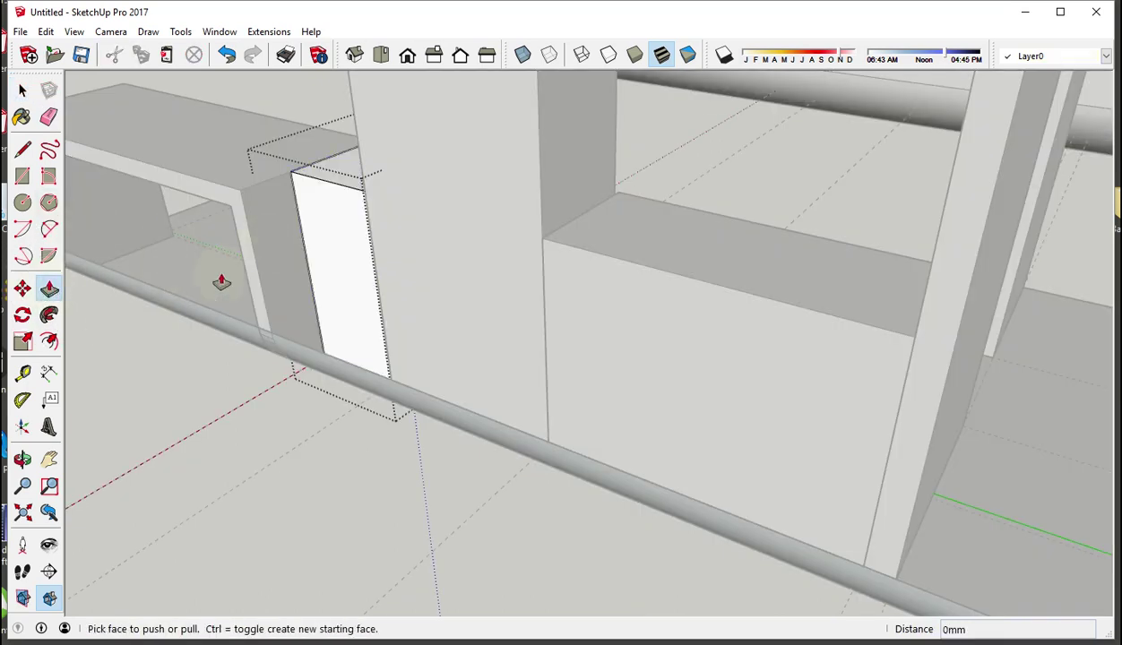
pyautogui.click(320, 222)
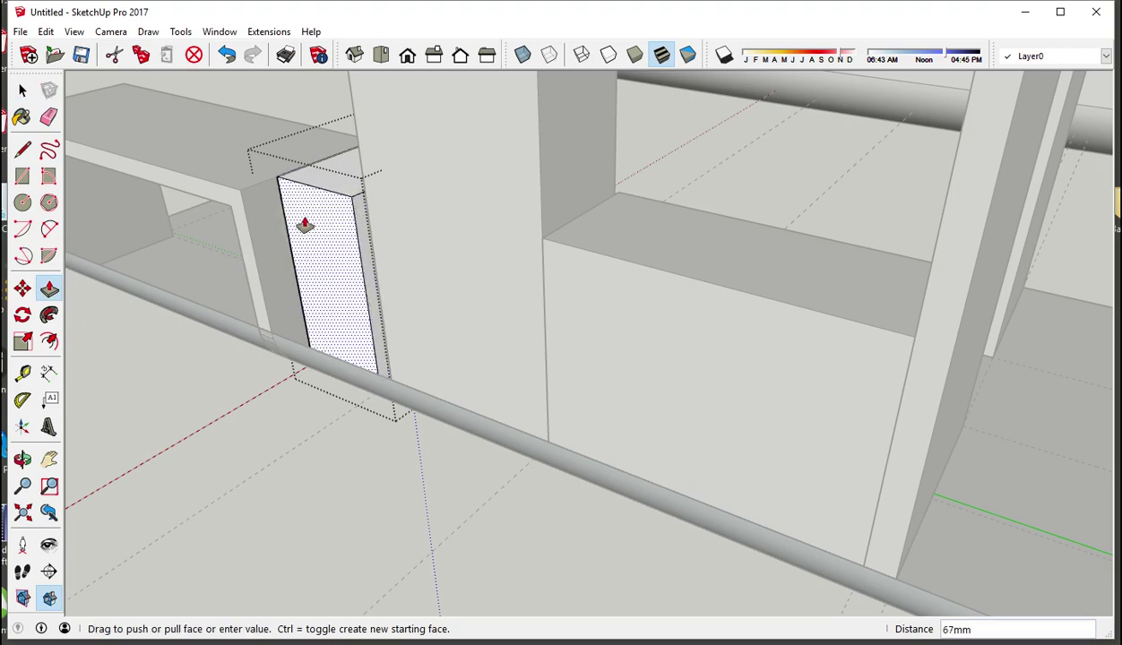
pyautogui.click(237, 195)
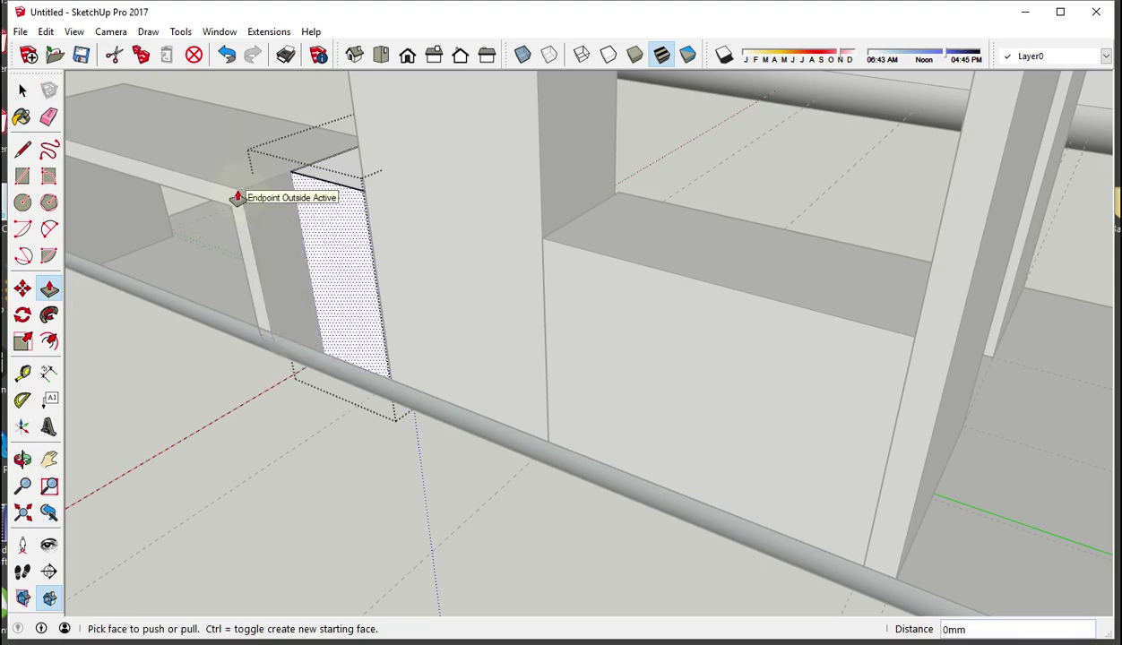
pyautogui.click(238, 196)
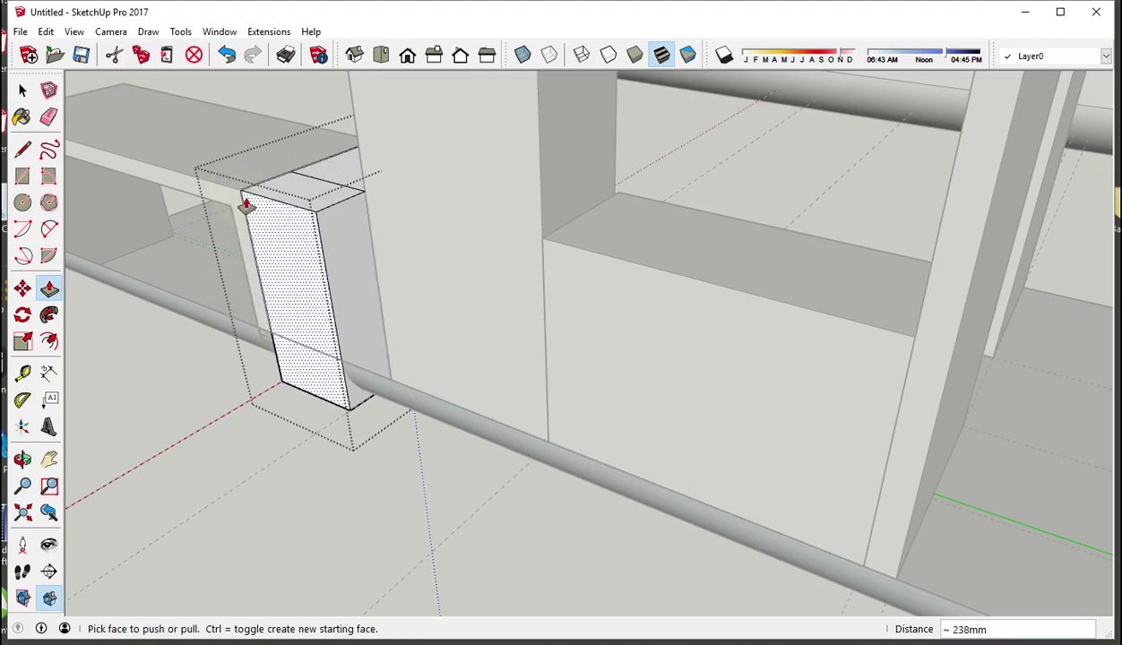
pyautogui.click(227, 54)
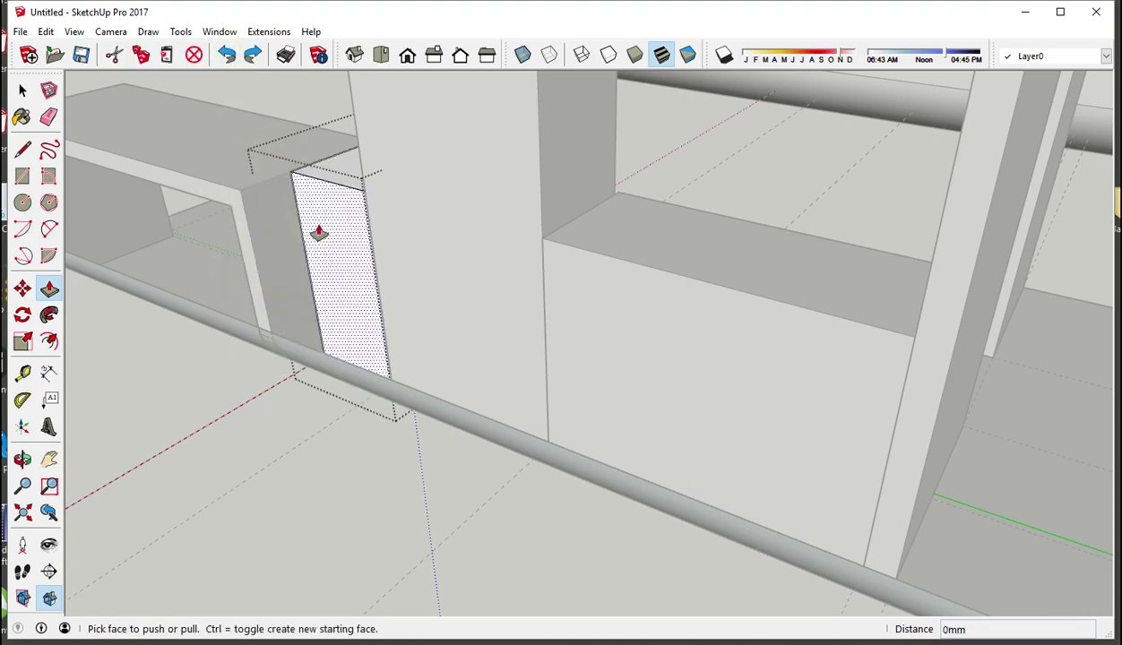
pyautogui.click(318, 232)
pyautogui.click(264, 267)
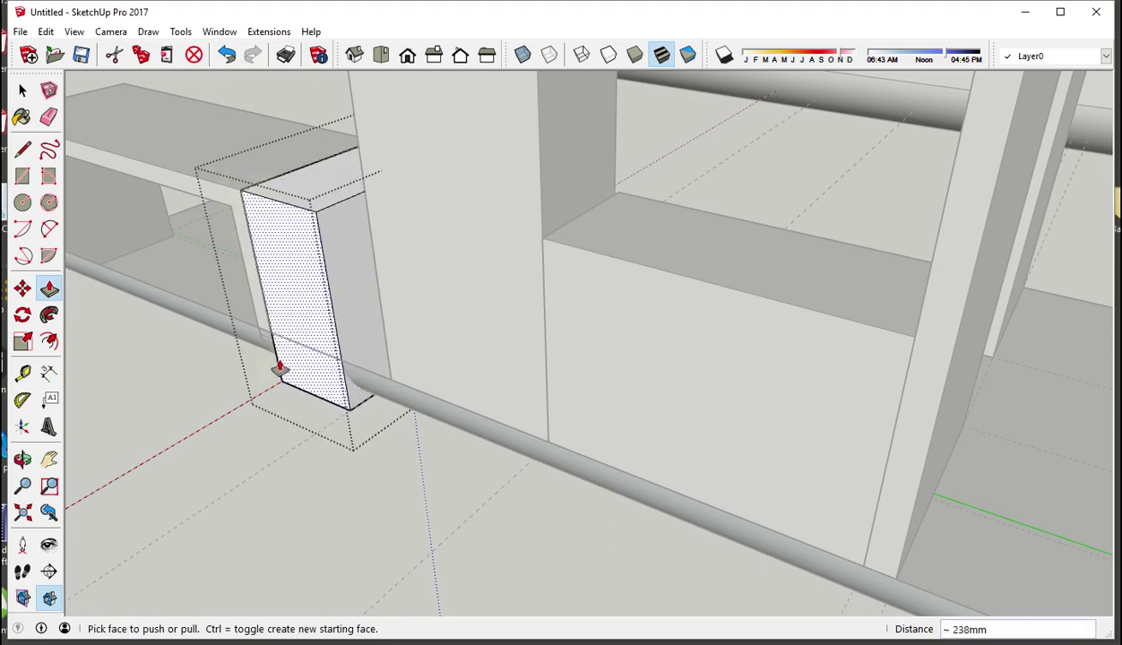
pyautogui.press('Escape')
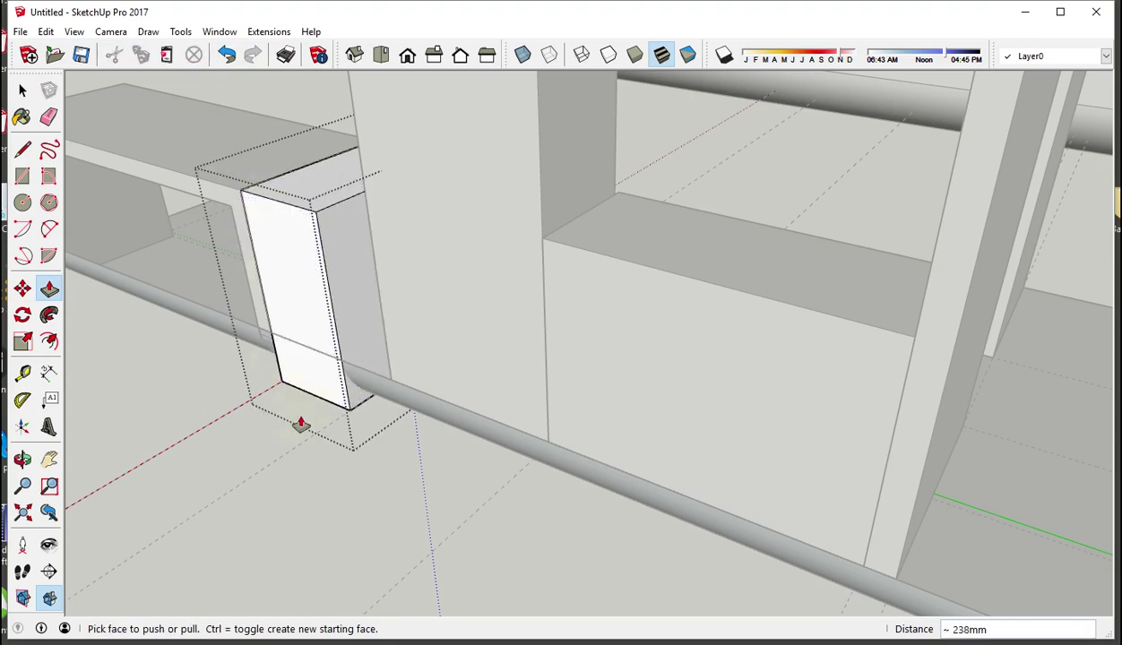
pyautogui.rightClick(302, 420)
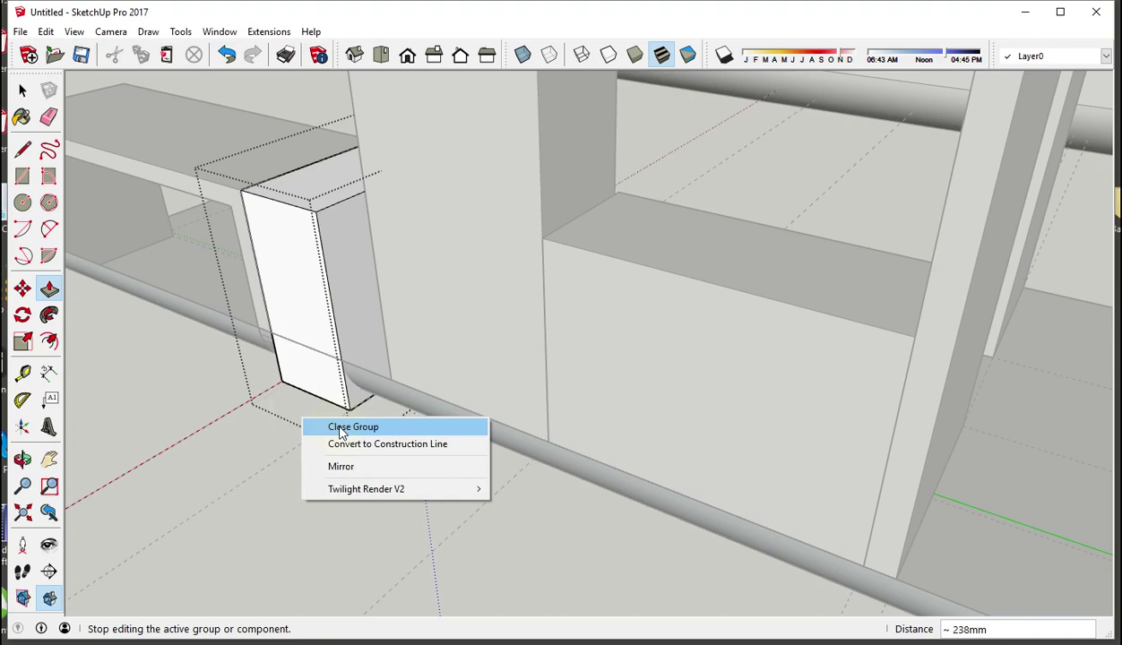
pyautogui.click(340, 428)
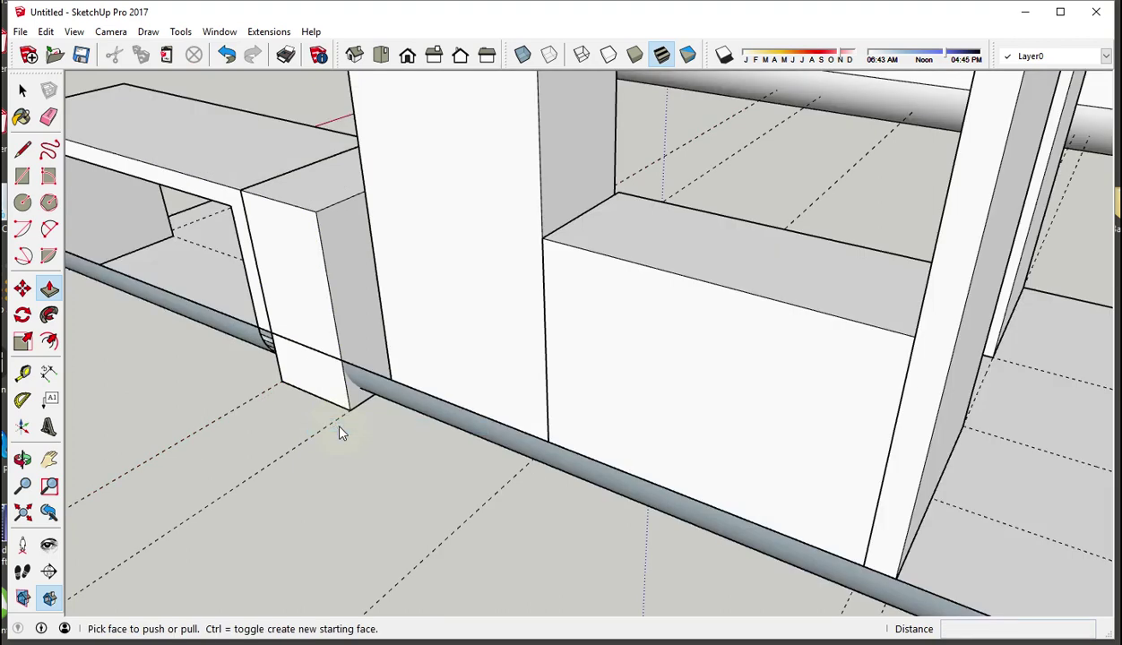
# Step: Open the extended panel and intersect all its faces with the model
pyautogui.click(24, 91)
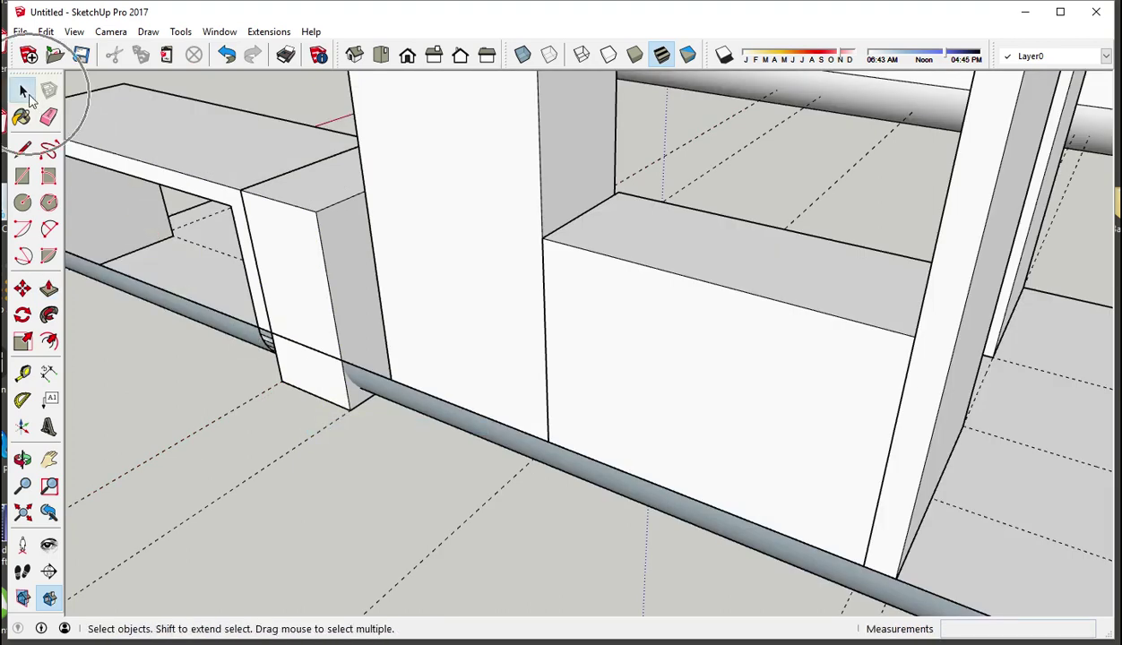
pyautogui.click(289, 240)
pyautogui.doubleClick(290, 239)
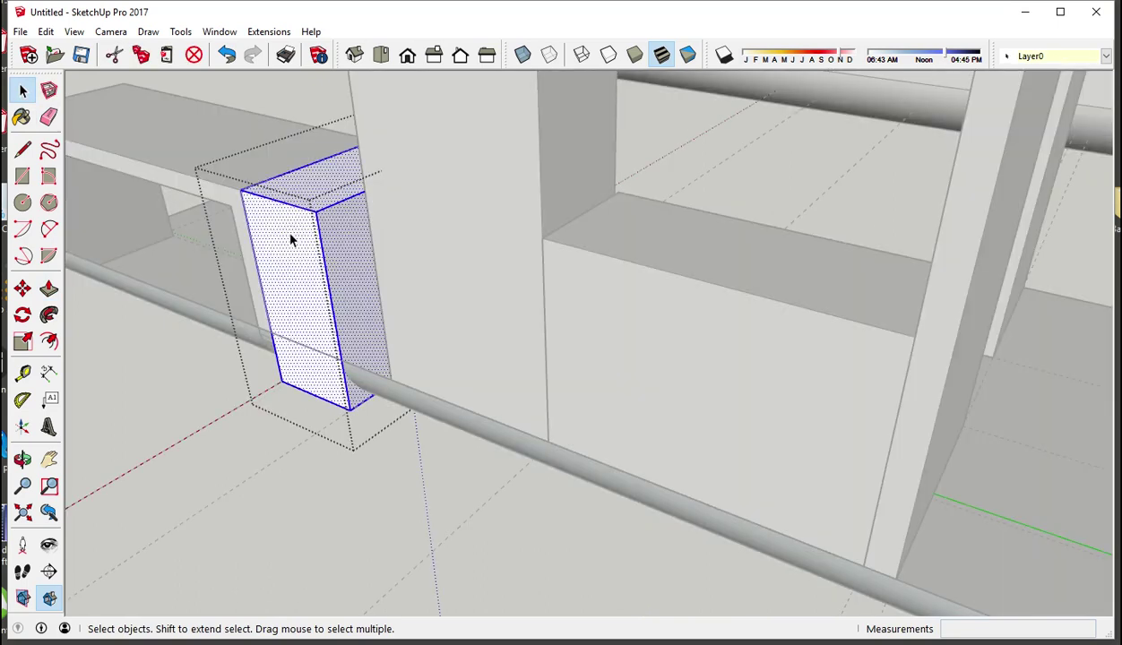
pyautogui.tripleClick(290, 240)
pyautogui.rightClick(290, 240)
pyautogui.moveTo(346, 386)
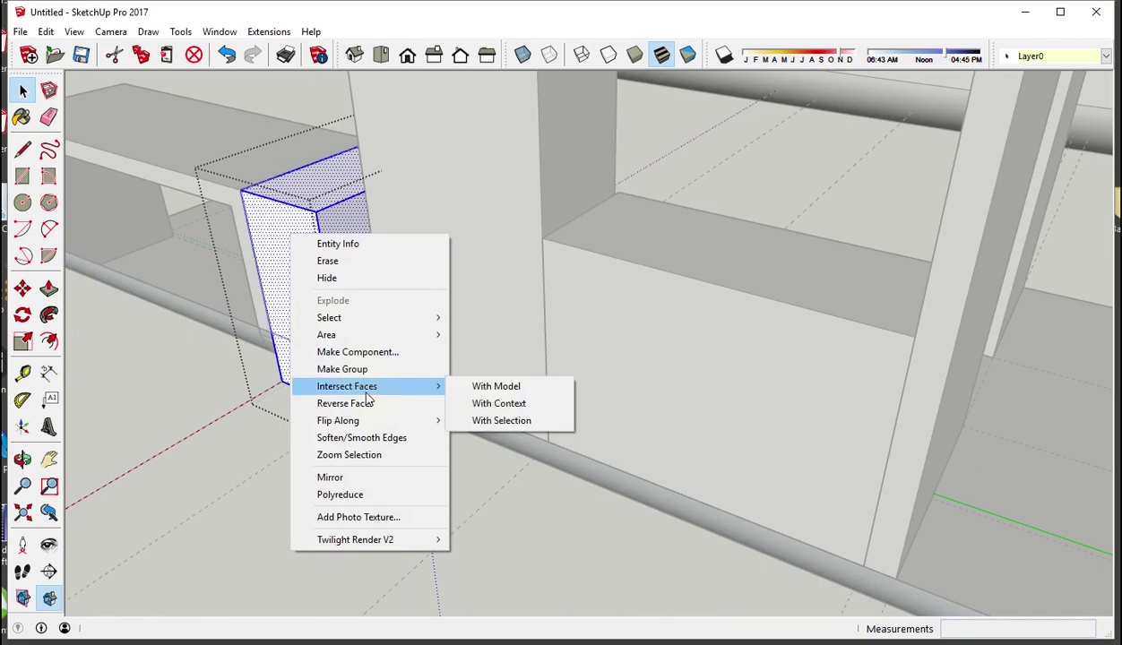
pyautogui.click(515, 391)
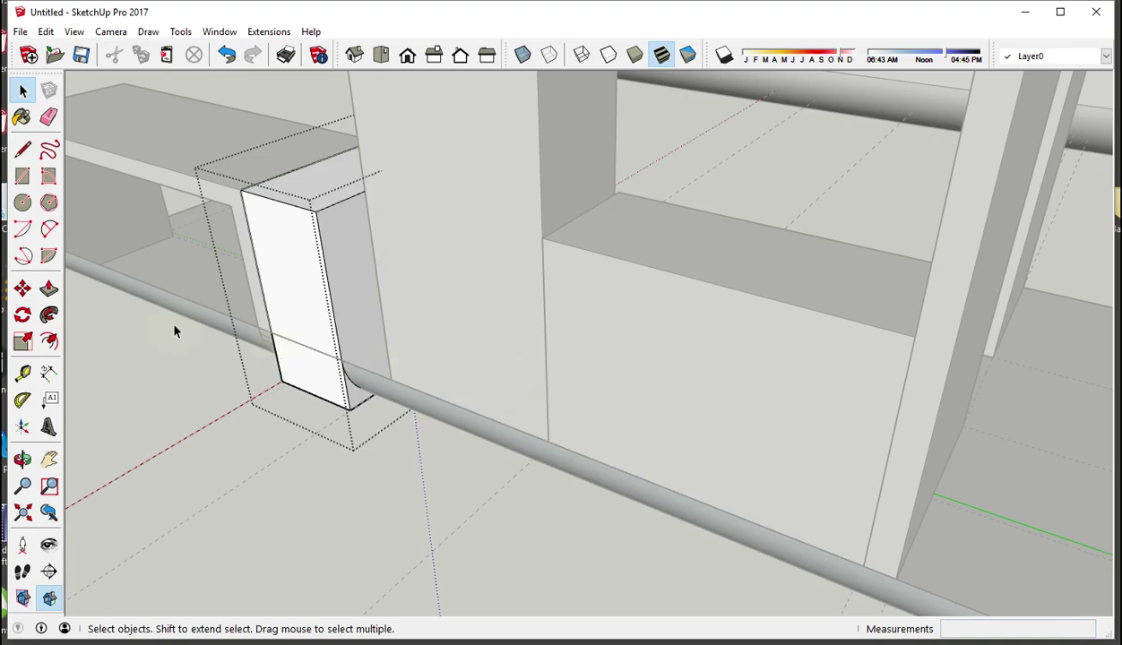
# Step: Push the skirting-shaped face 400mm back through the panel and close the group
pyautogui.click(48, 288)
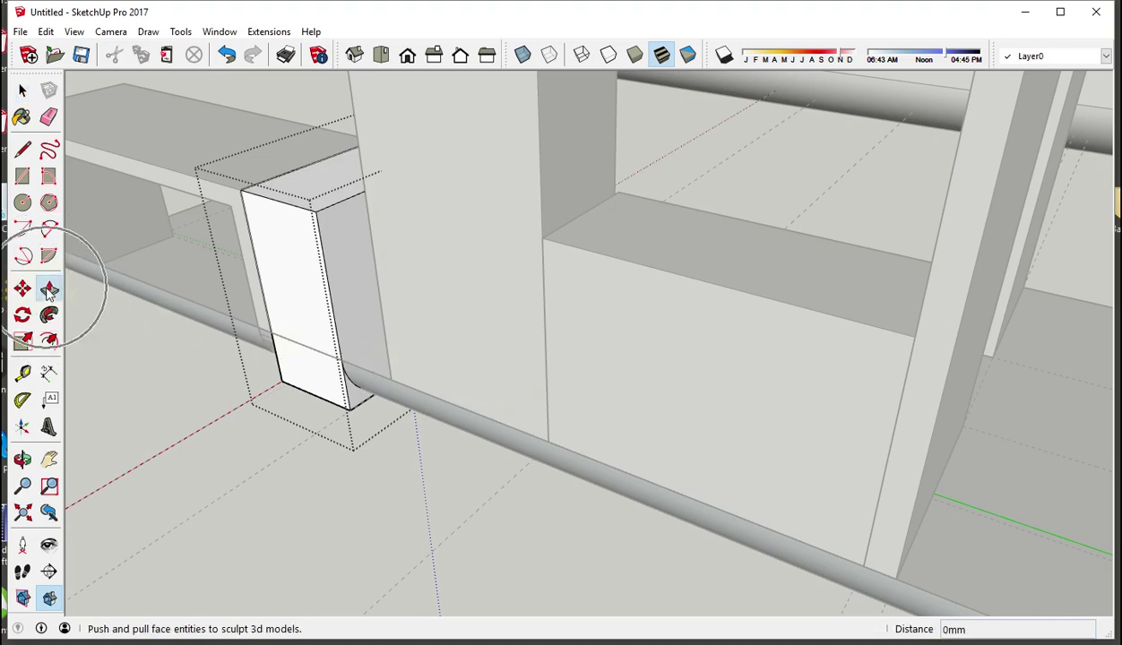
pyautogui.click(357, 403)
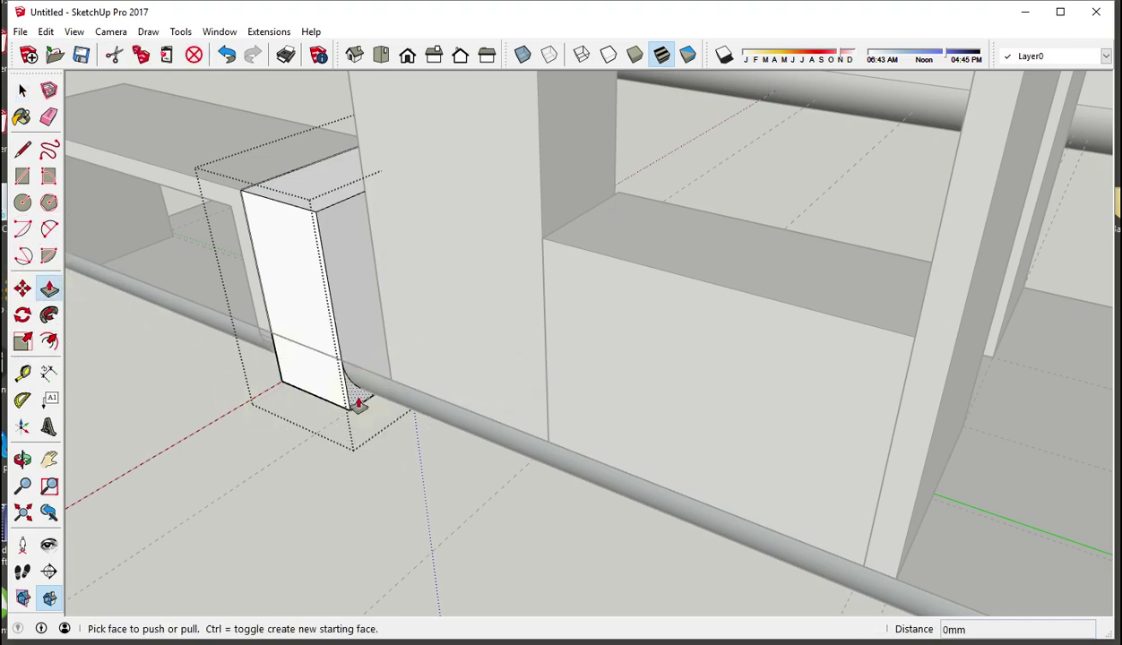
pyautogui.moveTo(356, 402); pyautogui.dragTo(282, 384)
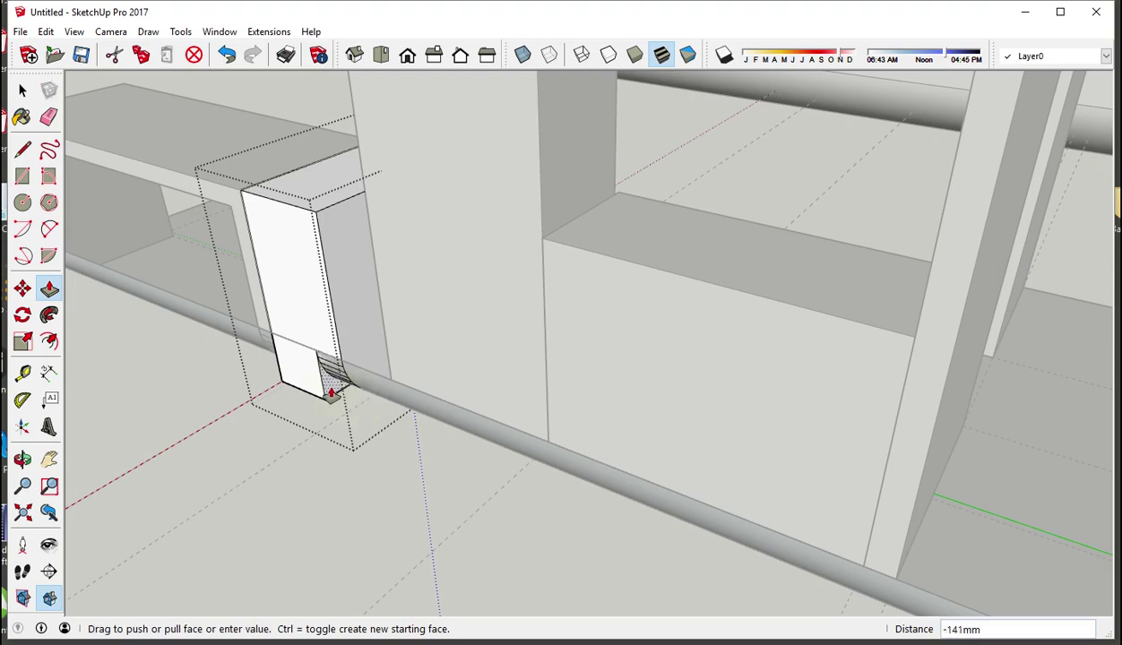
pyautogui.click(282, 384)
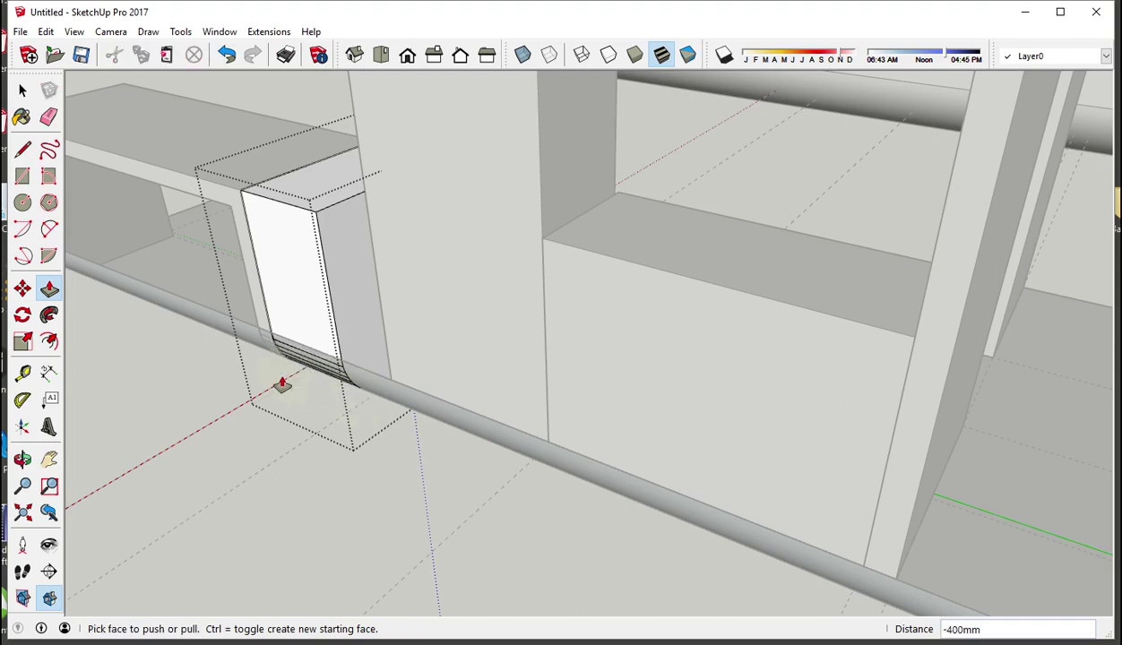
pyautogui.rightClick(282, 383)
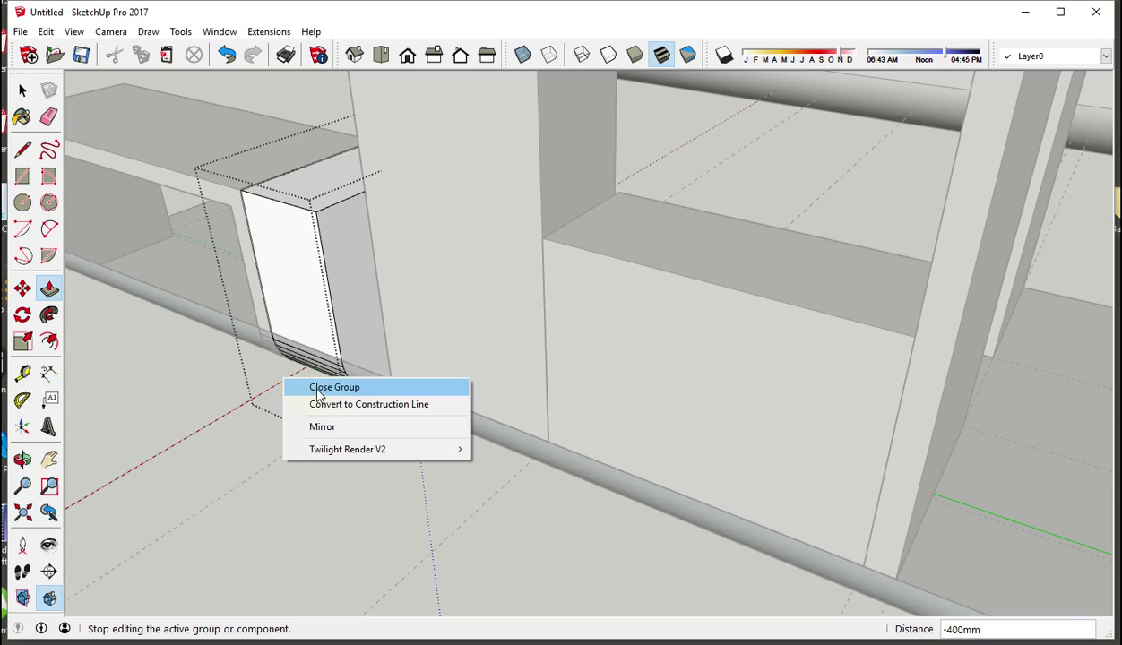
pyautogui.click(323, 387)
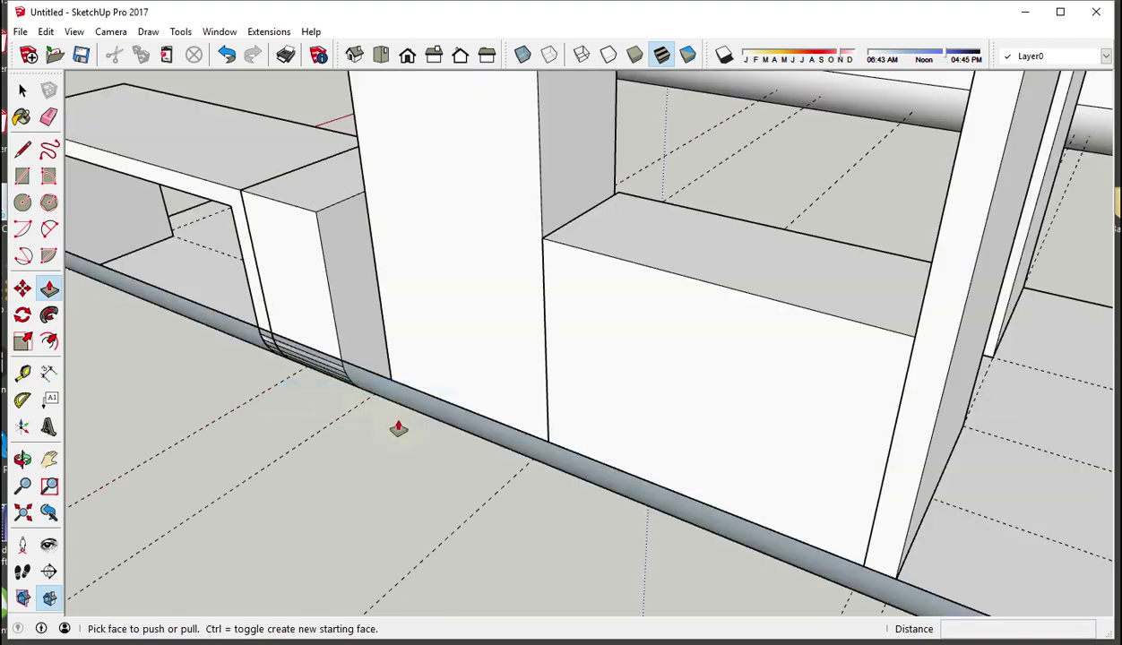
pyautogui.moveTo(398, 428)
pyautogui.mouseDown(button='middle')
pyautogui.moveTo(376, 409)
pyautogui.moveTo(178, 371)
pyautogui.moveTo(375, 413)
pyautogui.moveTo(346, 436)
pyautogui.mouseUp(button='middle')
pyautogui.write('-400')
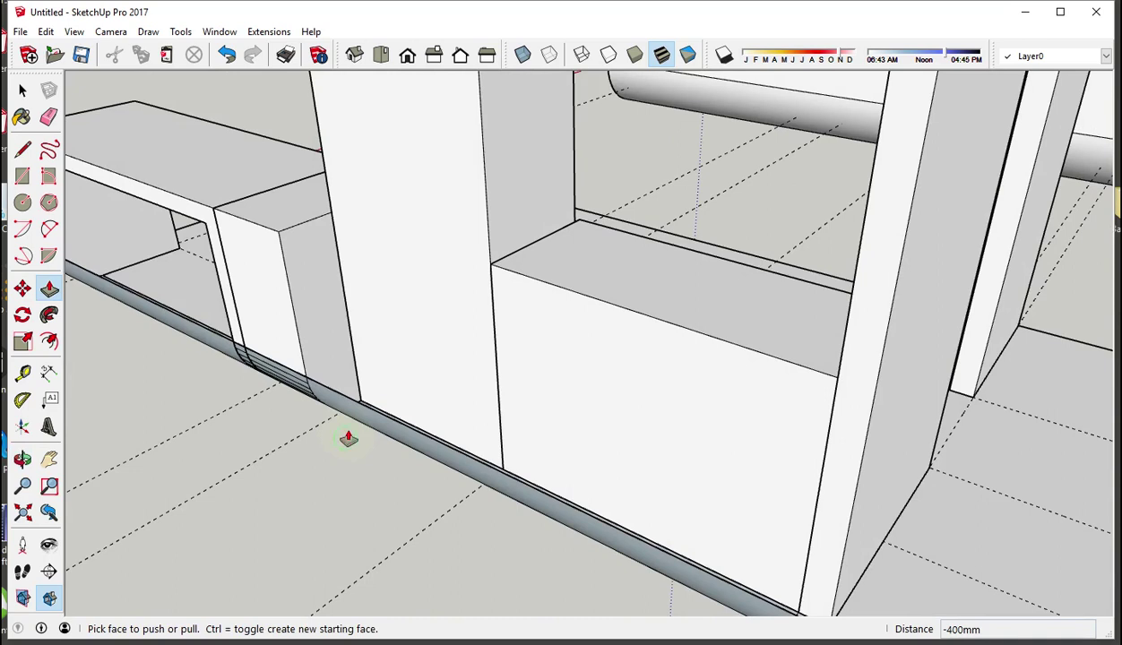
# Step: Open the tall column panel and pull its face out to the inferred point
pyautogui.click(24, 92)
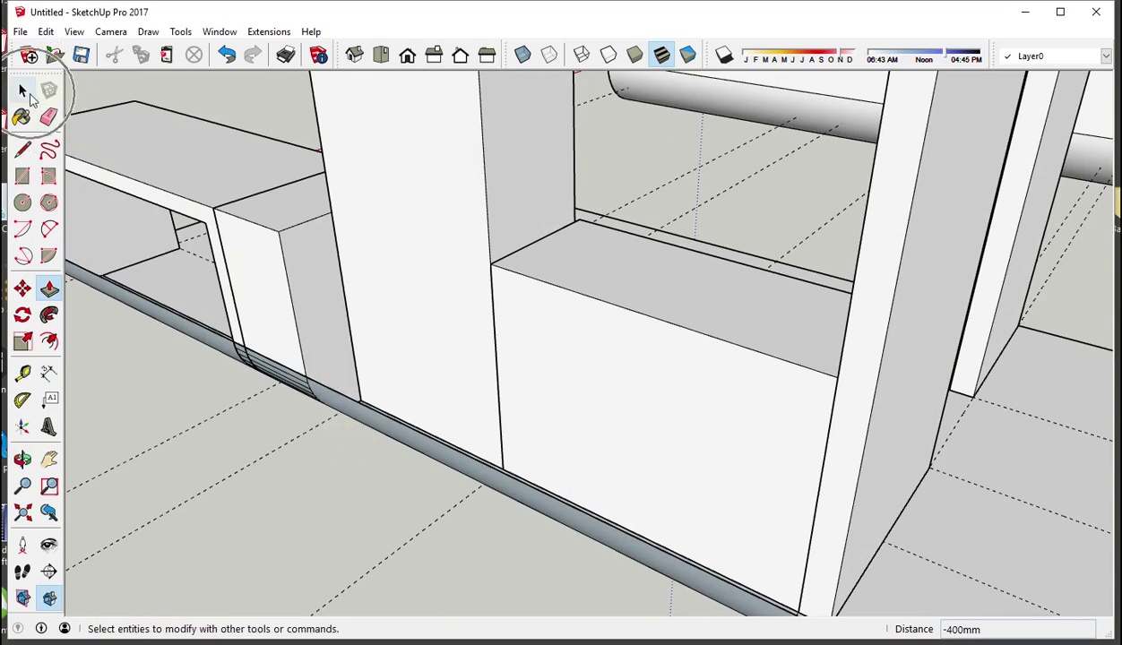
pyautogui.doubleClick(406, 281)
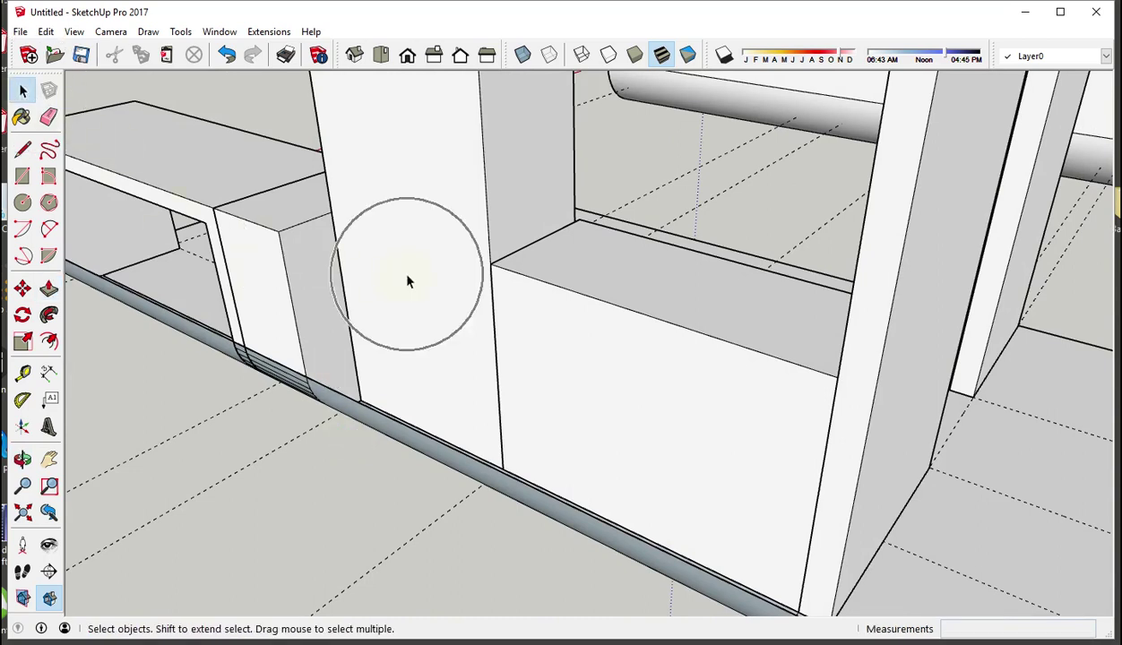
pyautogui.click(406, 281)
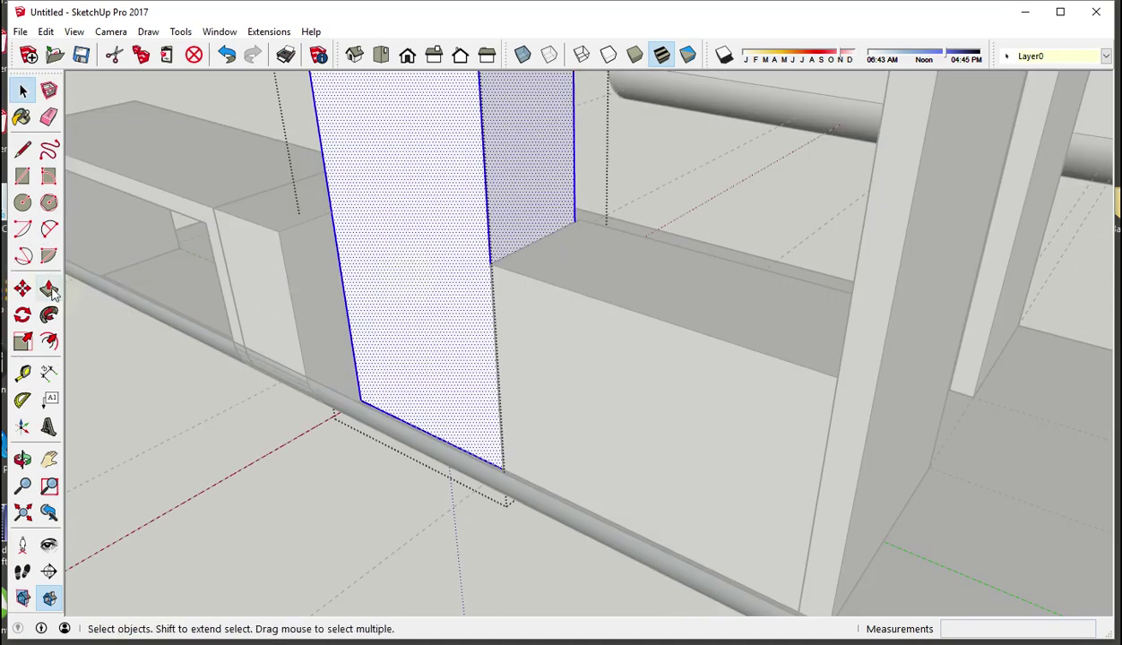
pyautogui.click(49, 289)
pyautogui.click(388, 290)
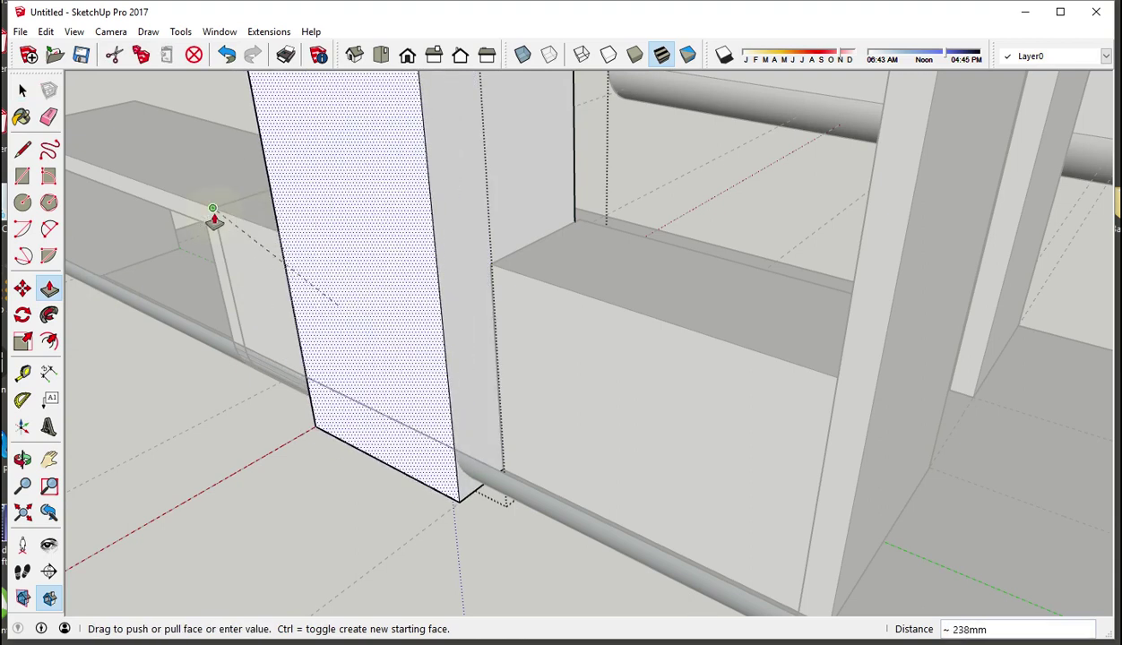
pyautogui.click(214, 220)
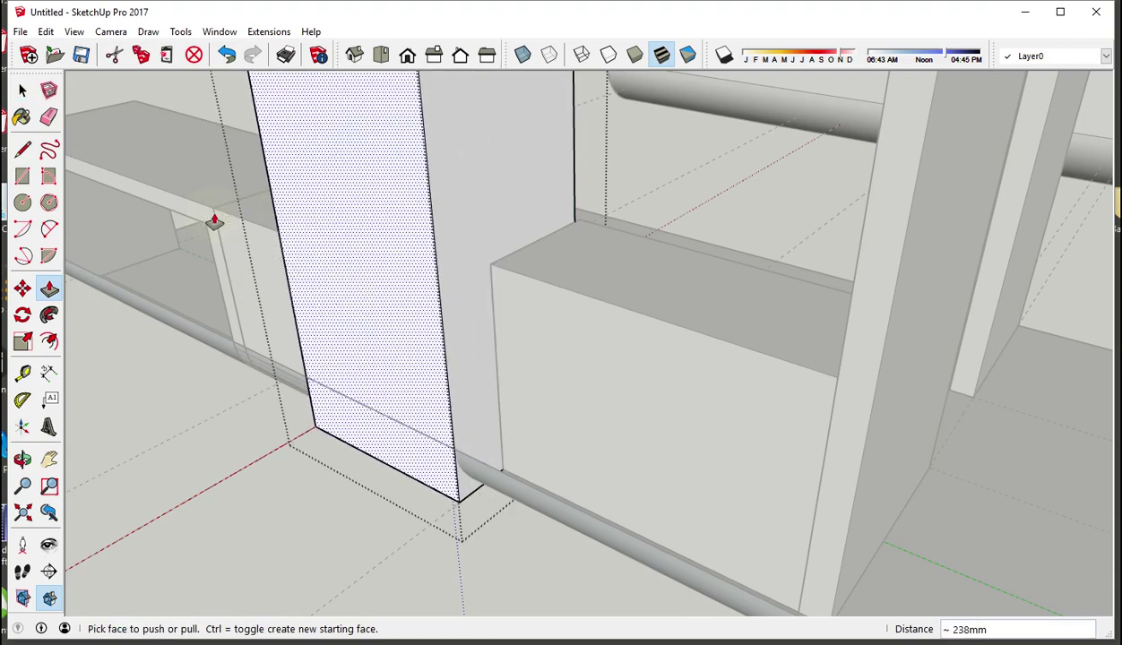
# Step: Select all the panel's geometry and intersect it with the model
pyautogui.click(27, 93)
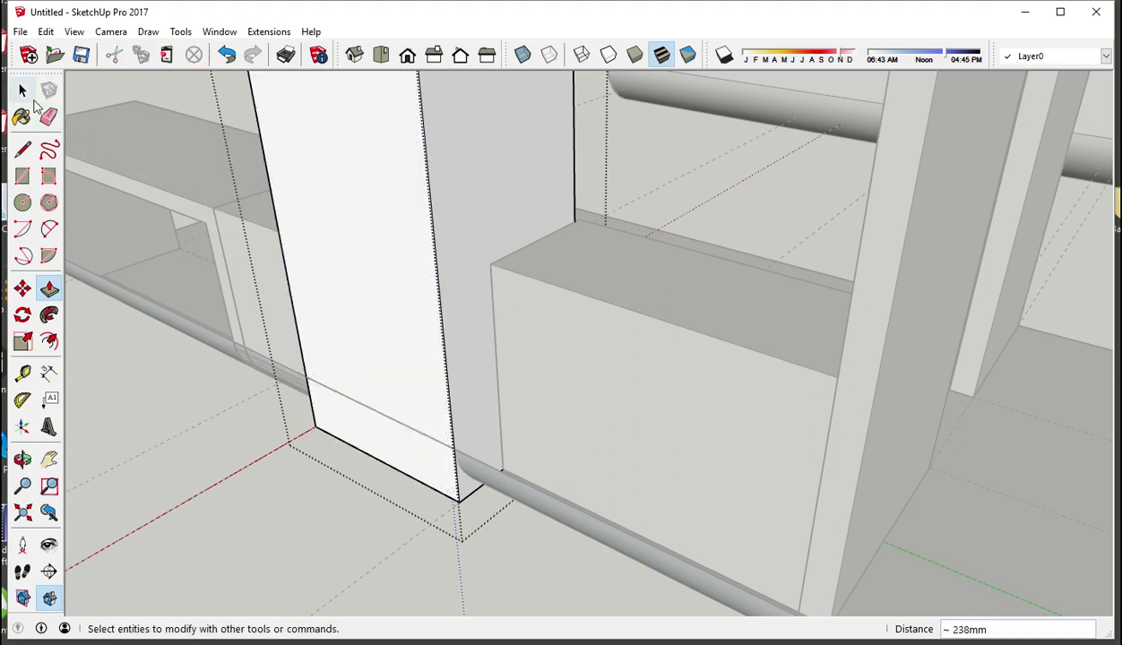
pyautogui.click(23, 91)
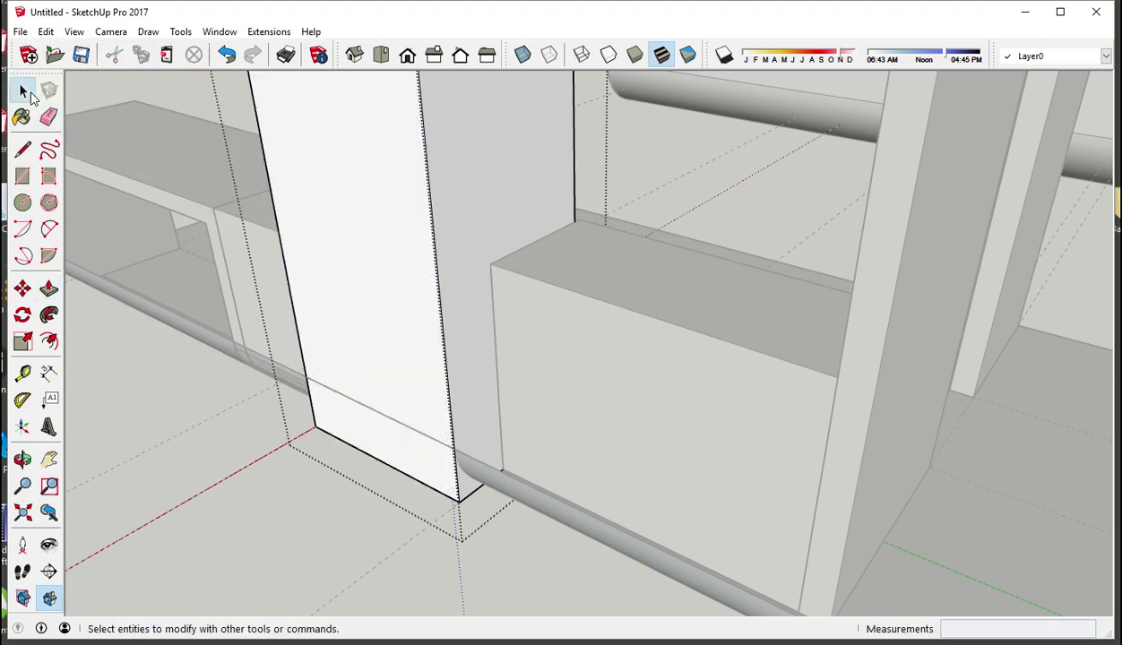
pyautogui.click(374, 201)
pyautogui.tripleClick(374, 201)
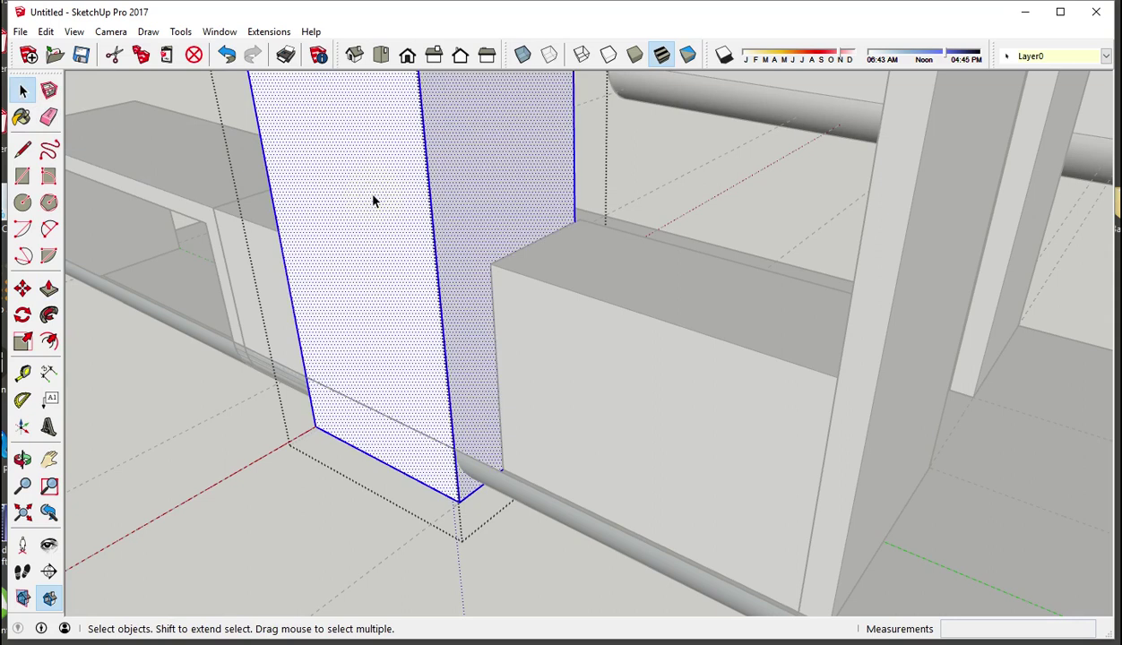
pyautogui.rightClick(374, 201)
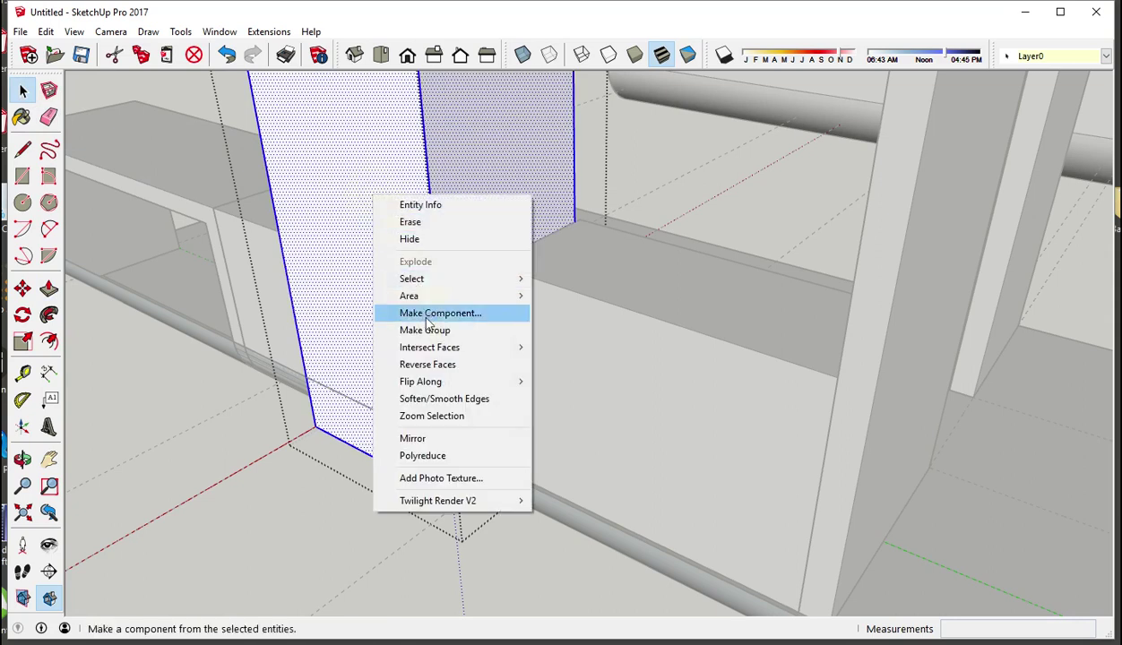
pyautogui.click(433, 349)
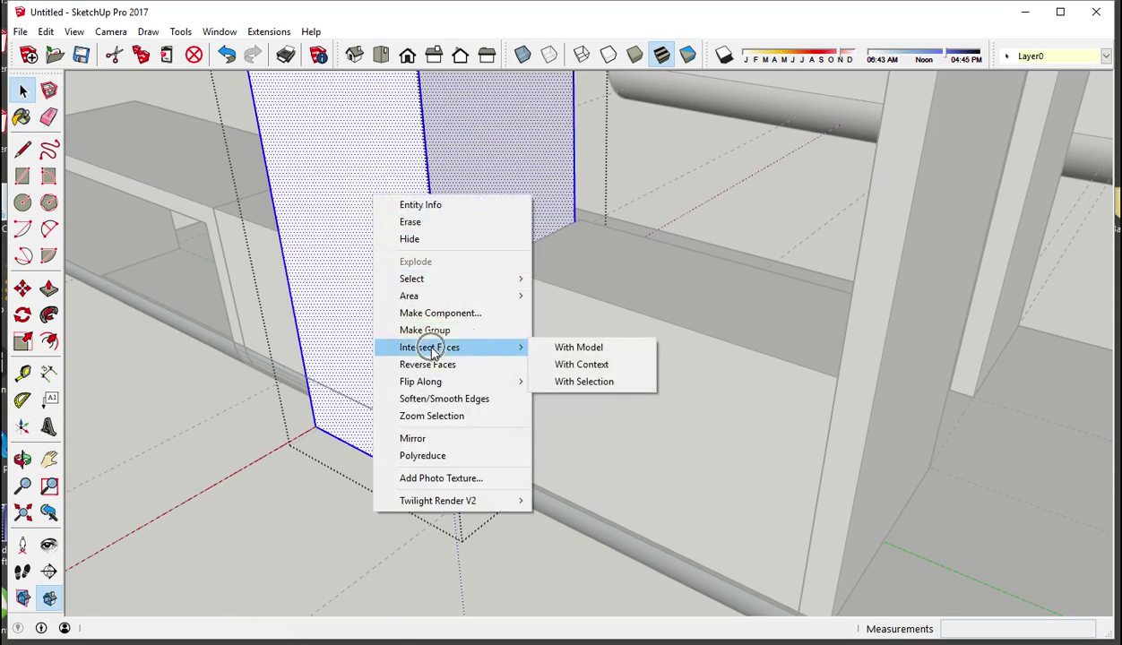
pyautogui.click(573, 350)
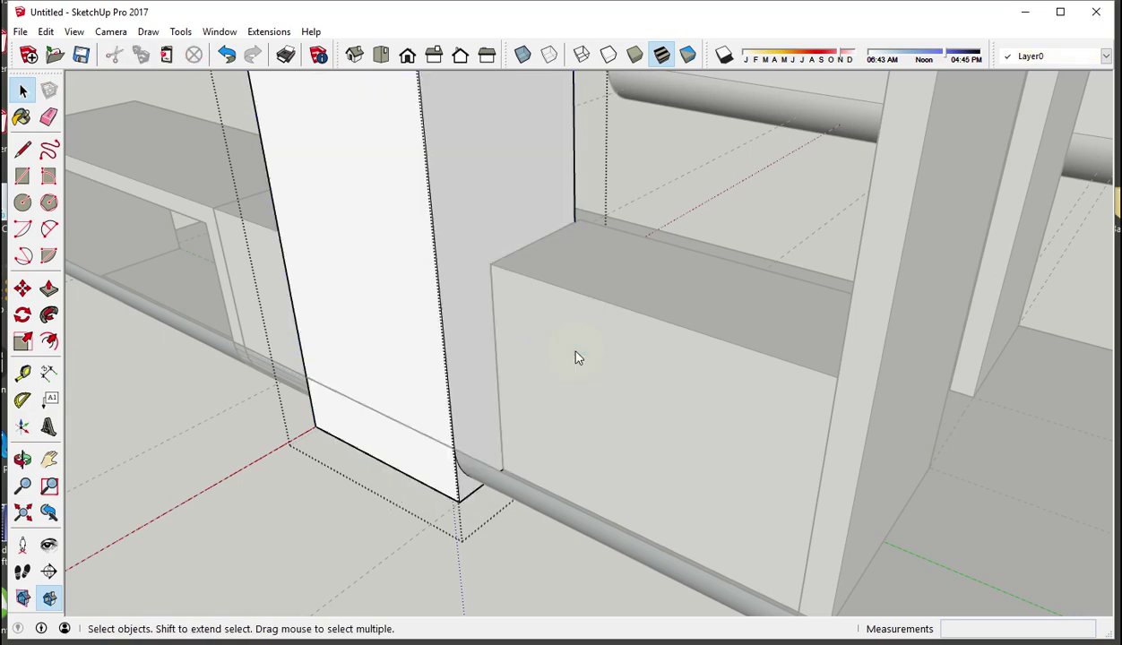
# Step: Push the small corner face back 800mm around the skirting and close the panel group
pyautogui.click(49, 289)
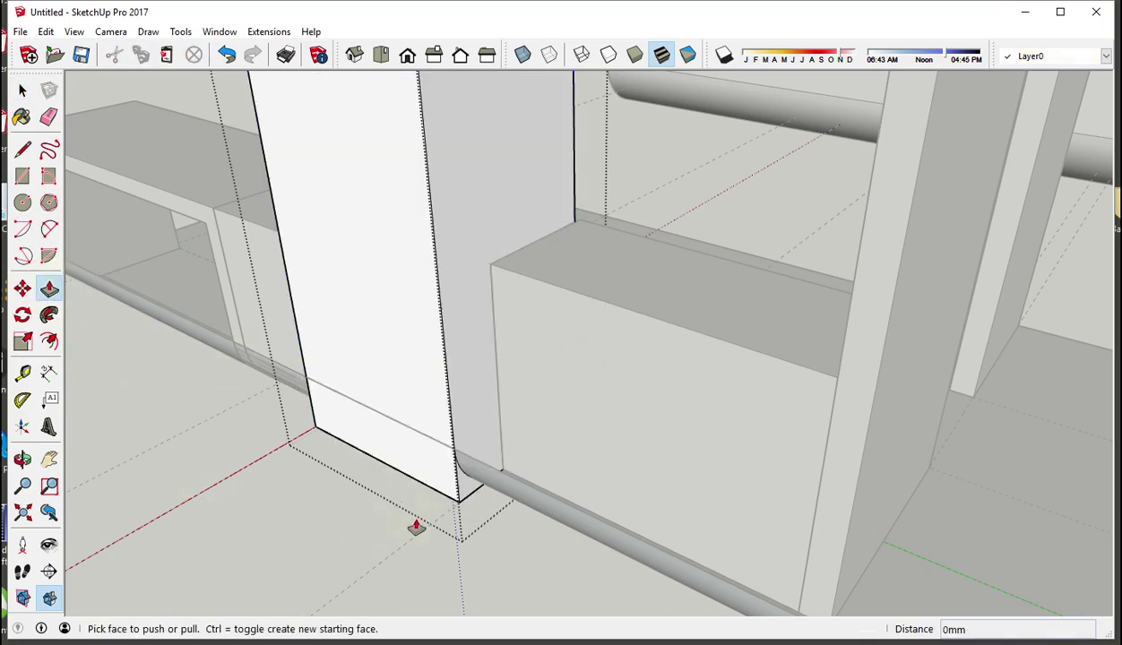
pyautogui.click(466, 495)
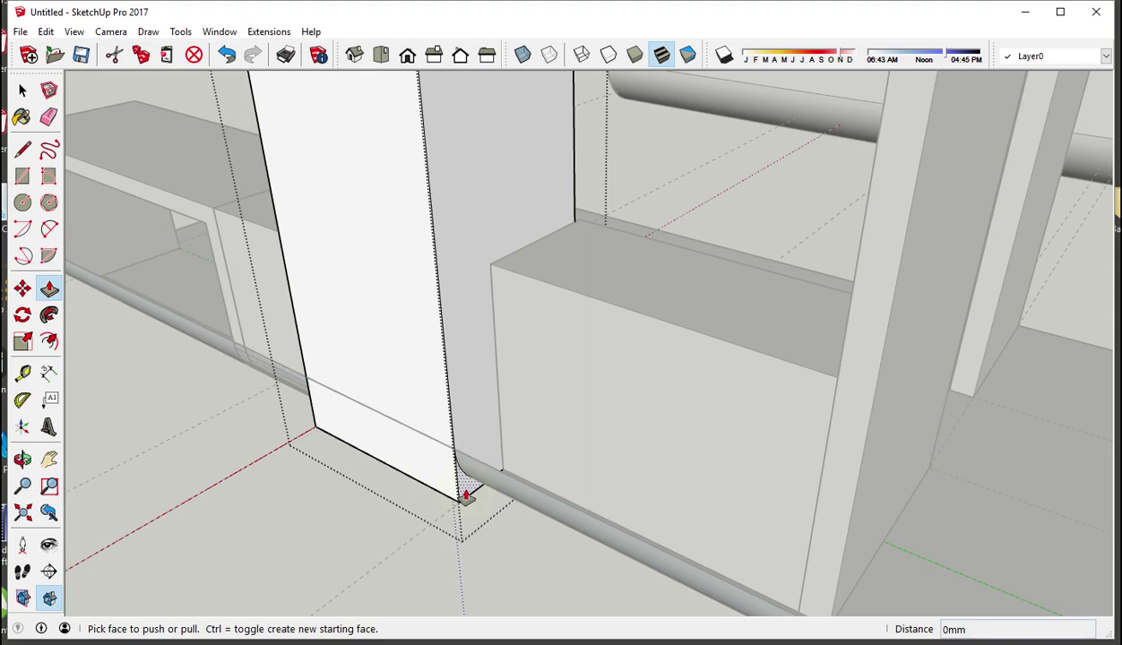
pyautogui.moveTo(466, 495); pyautogui.dragTo(313, 434)
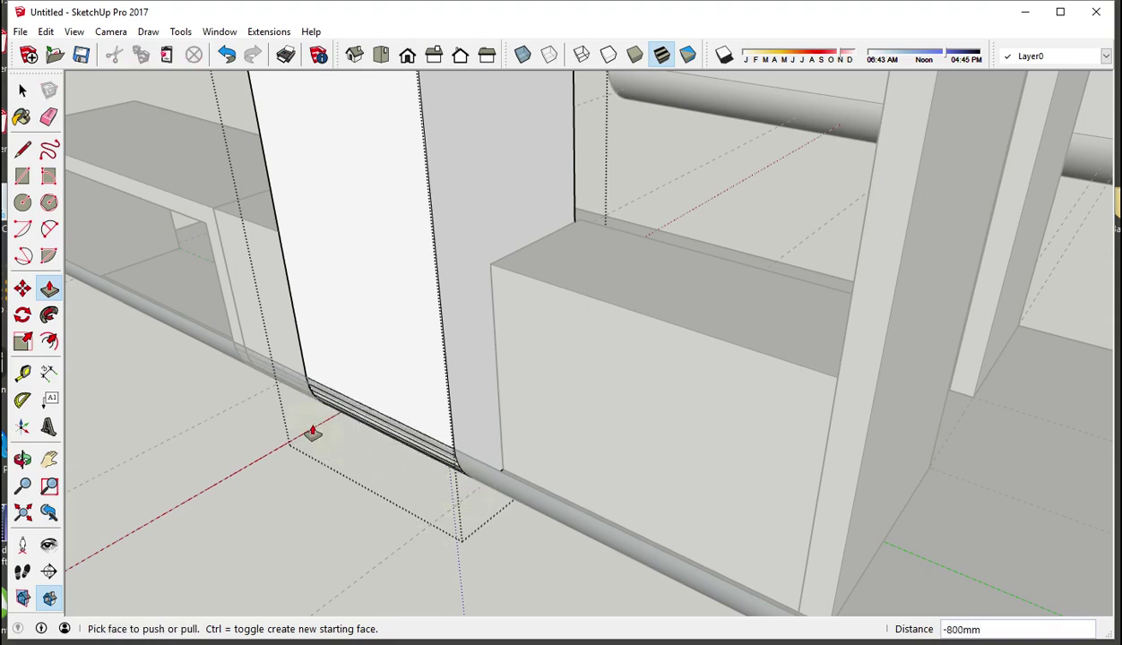
pyautogui.moveTo(312, 434); pyautogui.dragTo(303, 411, button='middle')
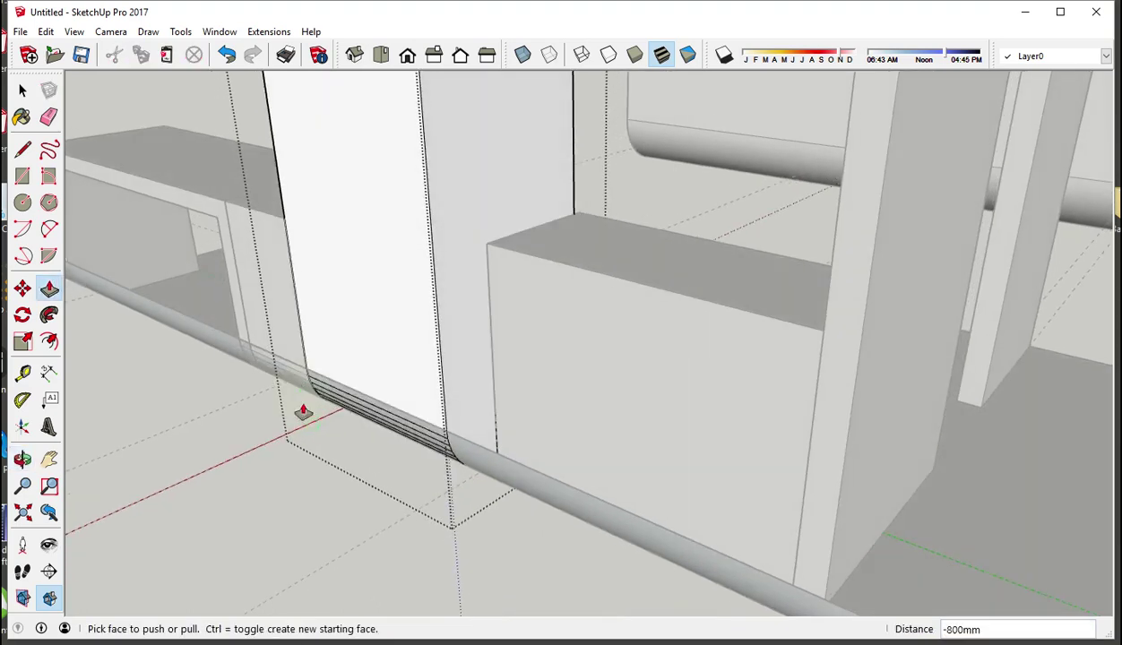
pyautogui.rightClick(309, 428)
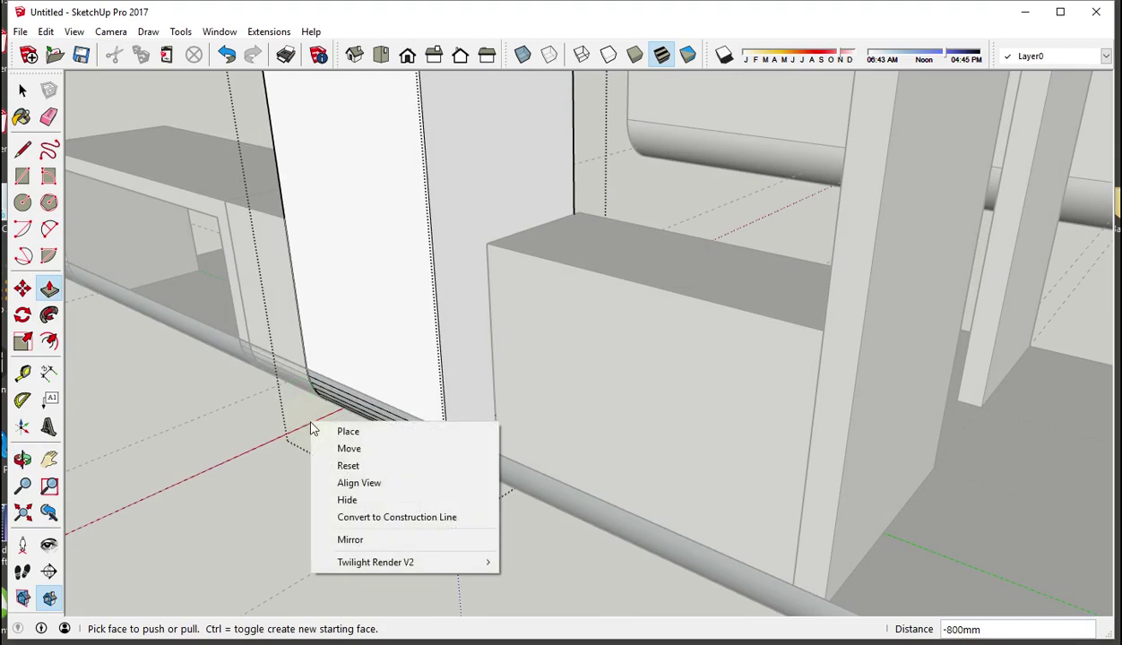
pyautogui.rightClick(295, 428)
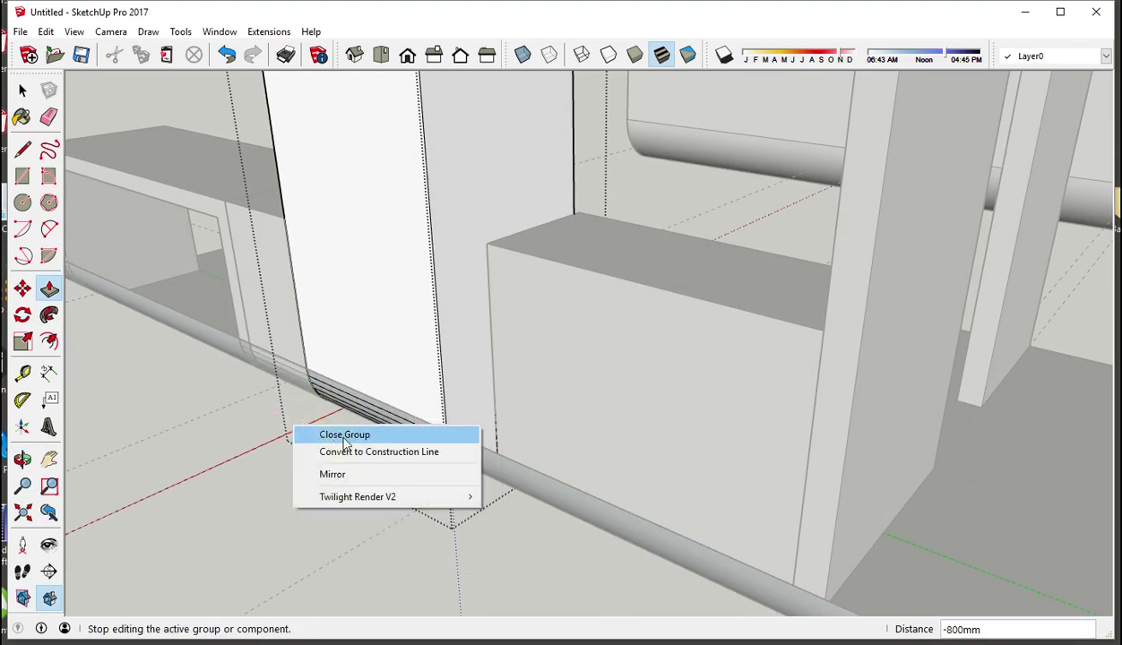
pyautogui.click(351, 437)
pyautogui.moveTo(446, 460)
pyautogui.mouseDown(button='middle')
pyautogui.moveTo(204, 422)
pyautogui.moveTo(413, 459)
pyautogui.mouseUp(button='middle')
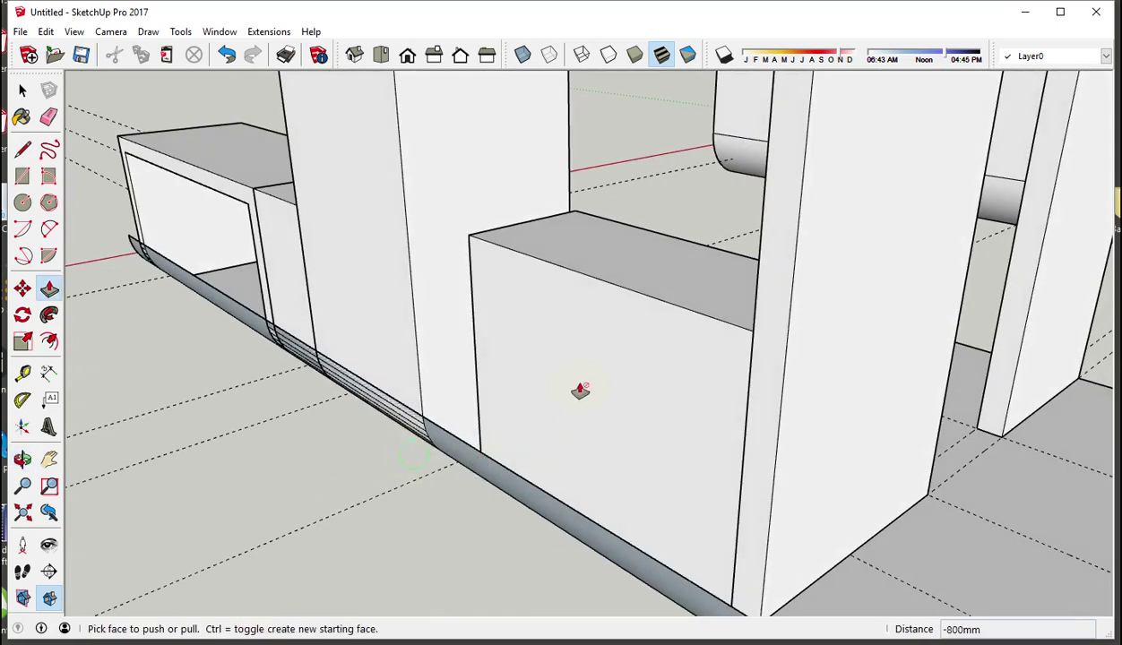
pyautogui.click(22, 90)
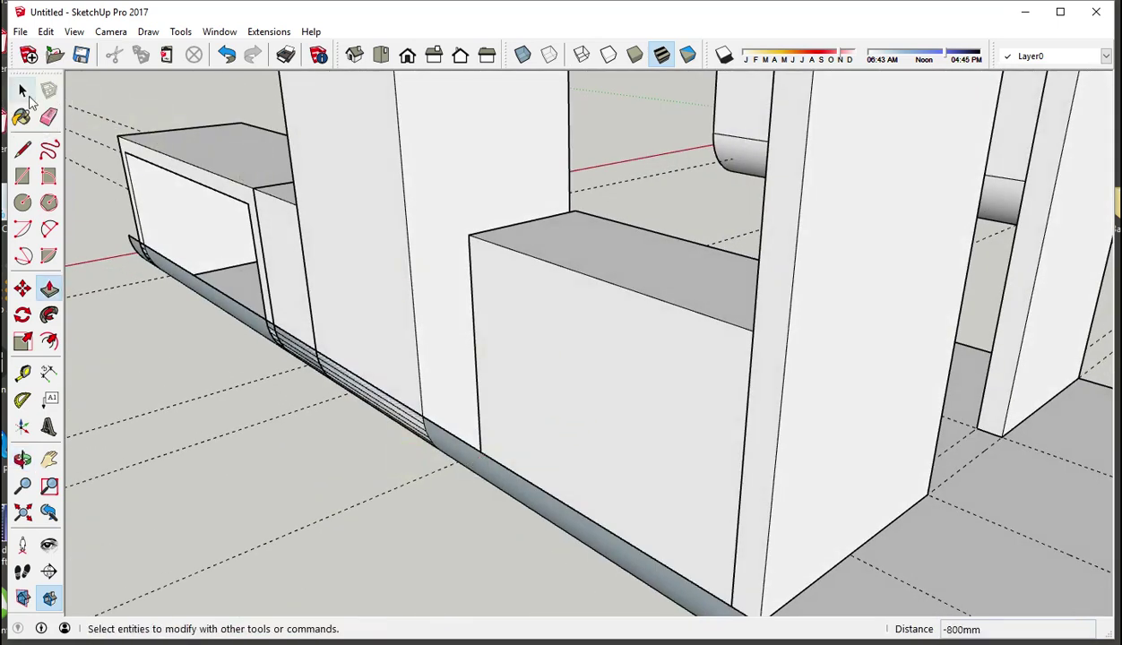
# Step: Open the cabinet box group and pull its front face out about 217 mm
pyautogui.click(545, 365)
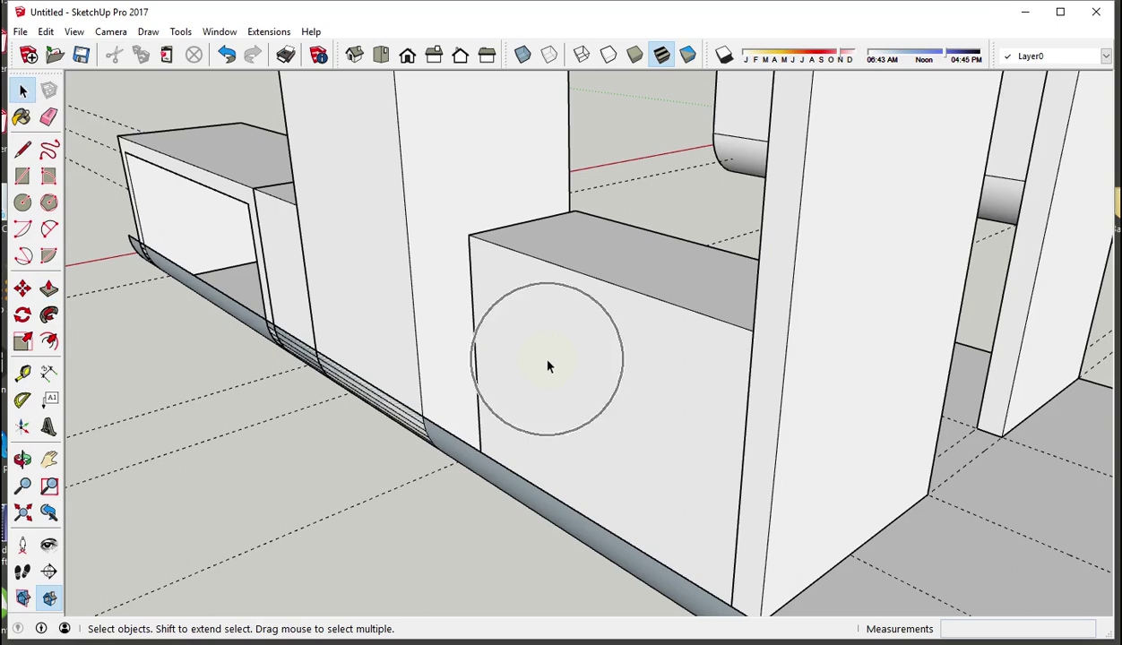
pyautogui.doubleClick(548, 365)
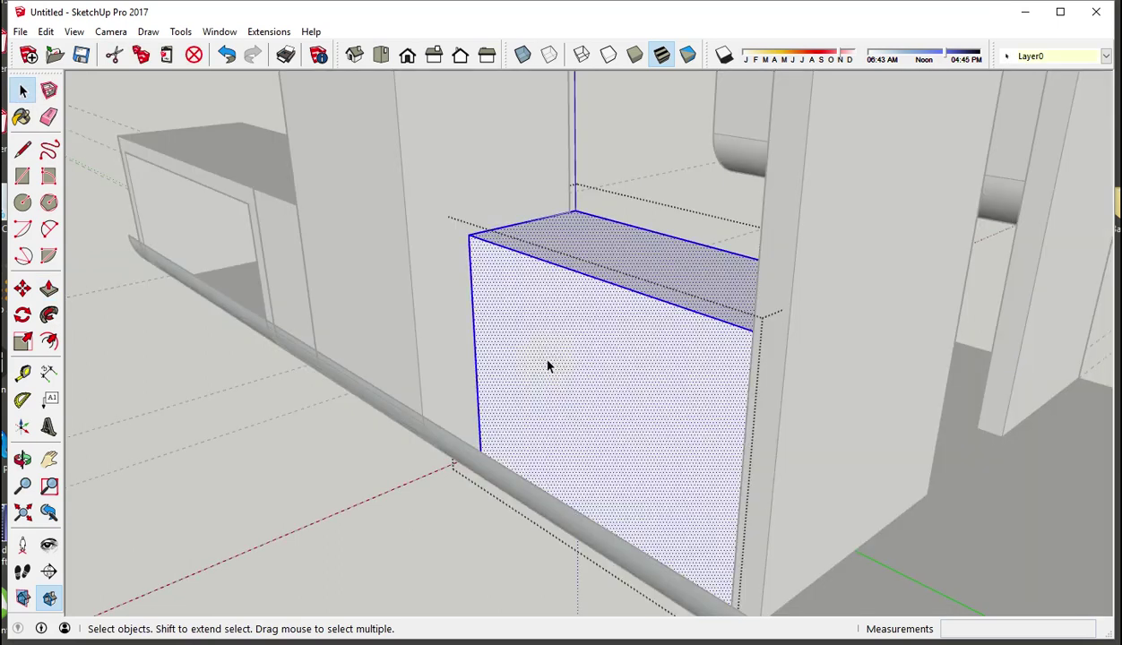
pyautogui.click(49, 291)
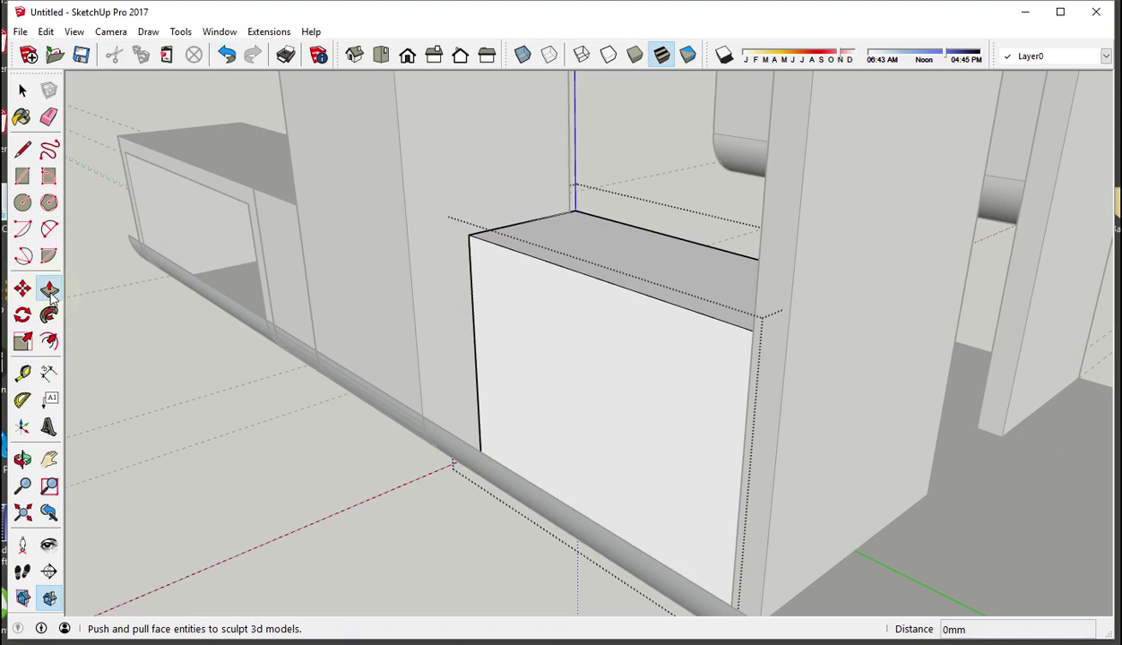
pyautogui.moveTo(517, 333)
pyautogui.mouseDown()
pyautogui.moveTo(428, 281)
pyautogui.moveTo(406, 225)
pyautogui.mouseUp()
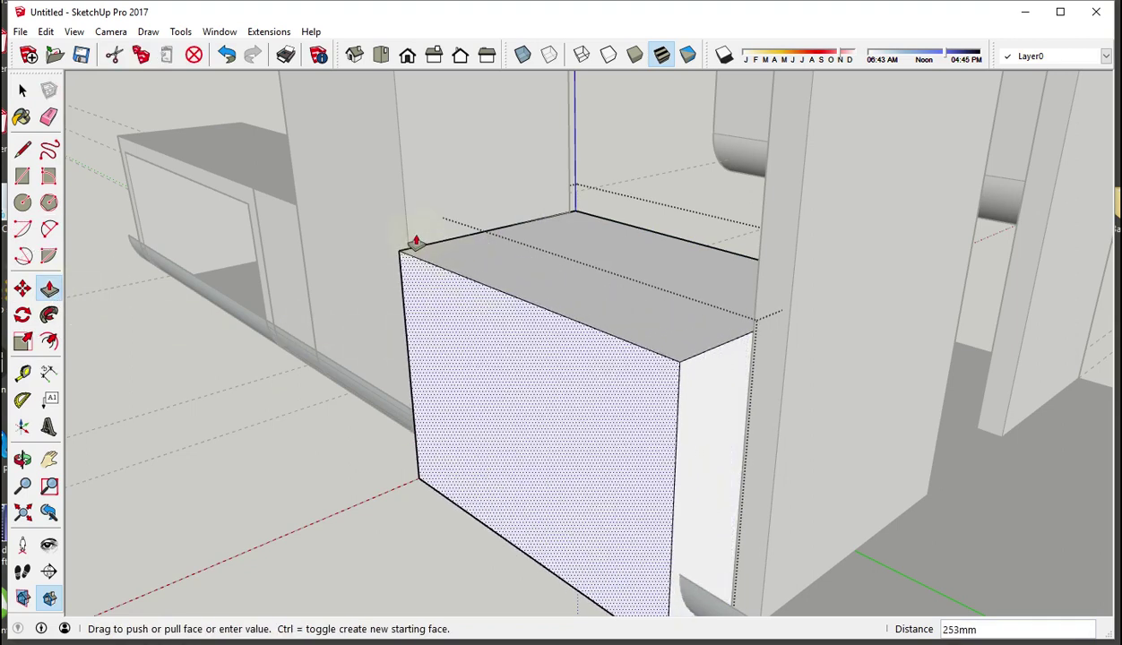
pyautogui.press('ctrl')
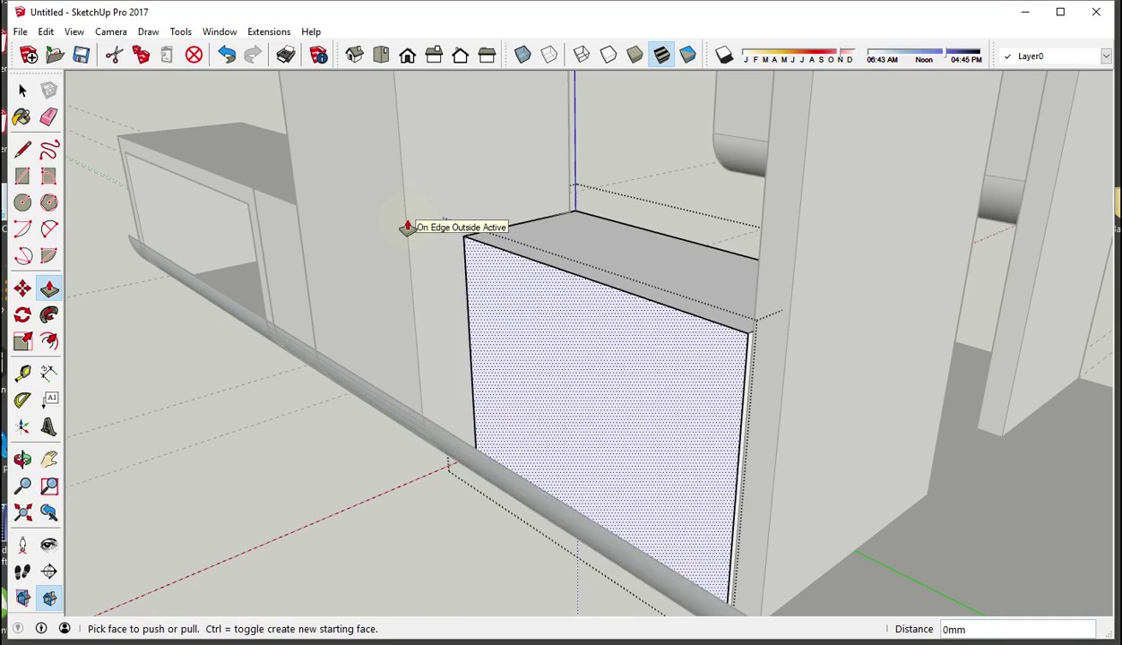
pyautogui.press('ctrl')
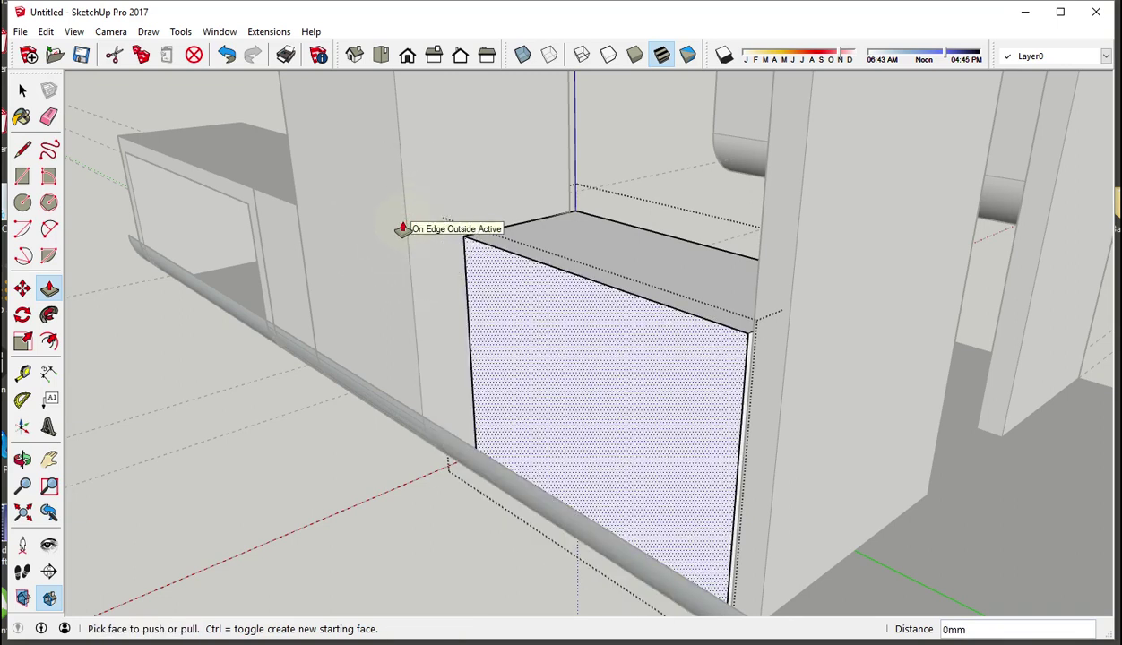
pyautogui.press('ctrl')
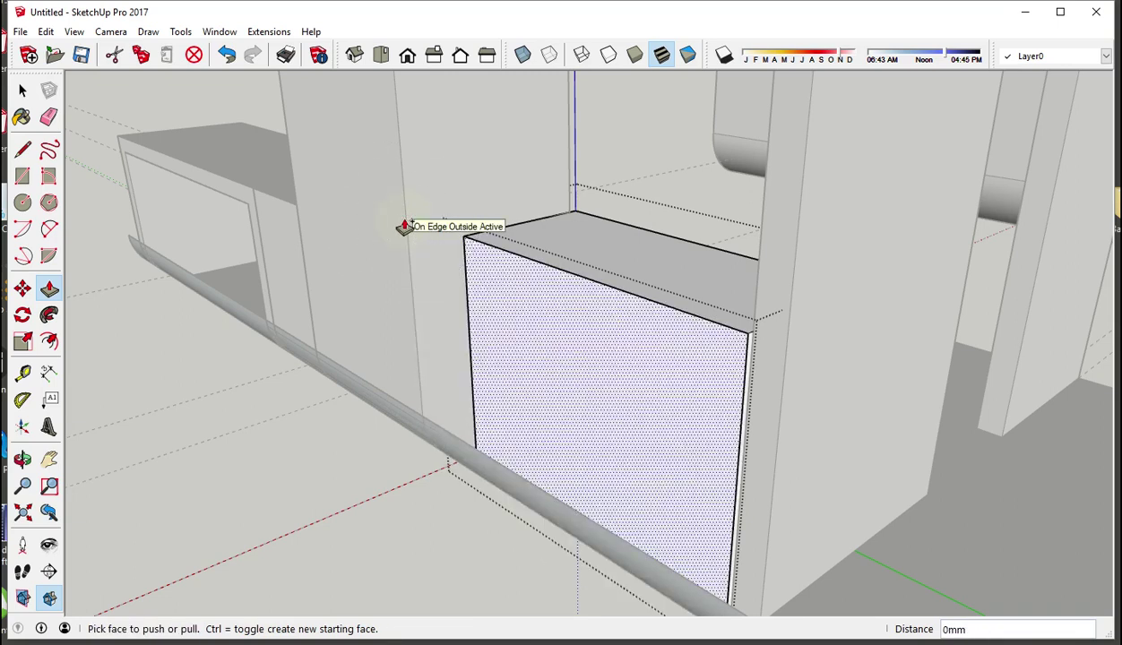
pyautogui.press('ctrl')
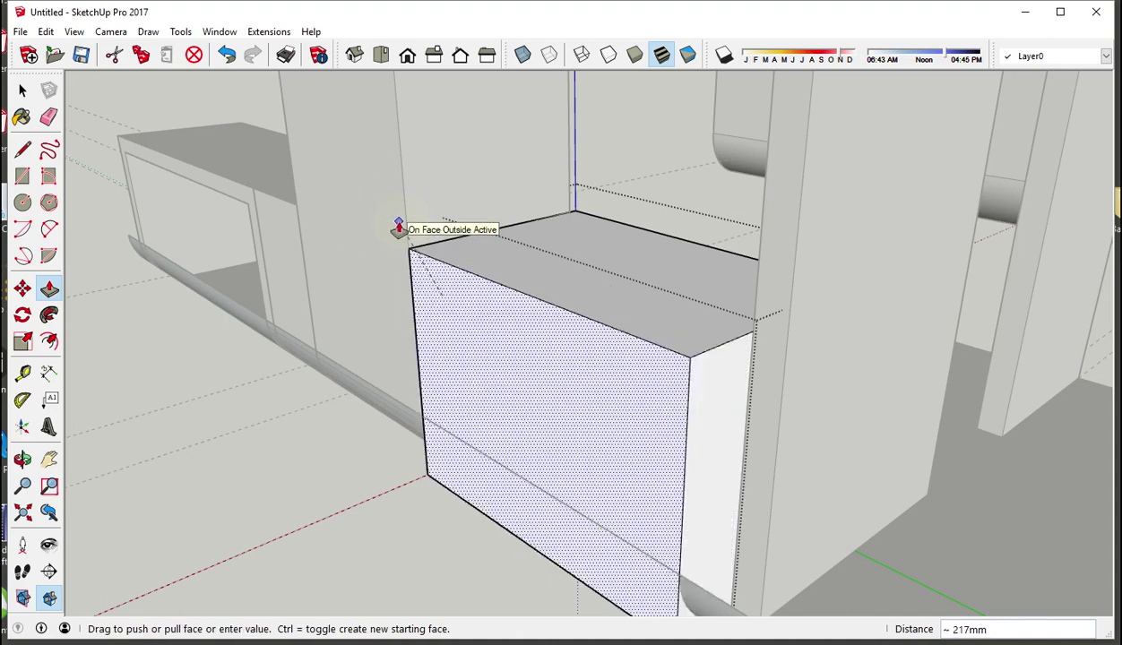
pyautogui.click(394, 225)
pyautogui.moveTo(491, 418)
pyautogui.mouseDown(button='middle')
pyautogui.moveTo(690, 447)
pyautogui.moveTo(466, 383)
pyautogui.mouseUp(button='middle')
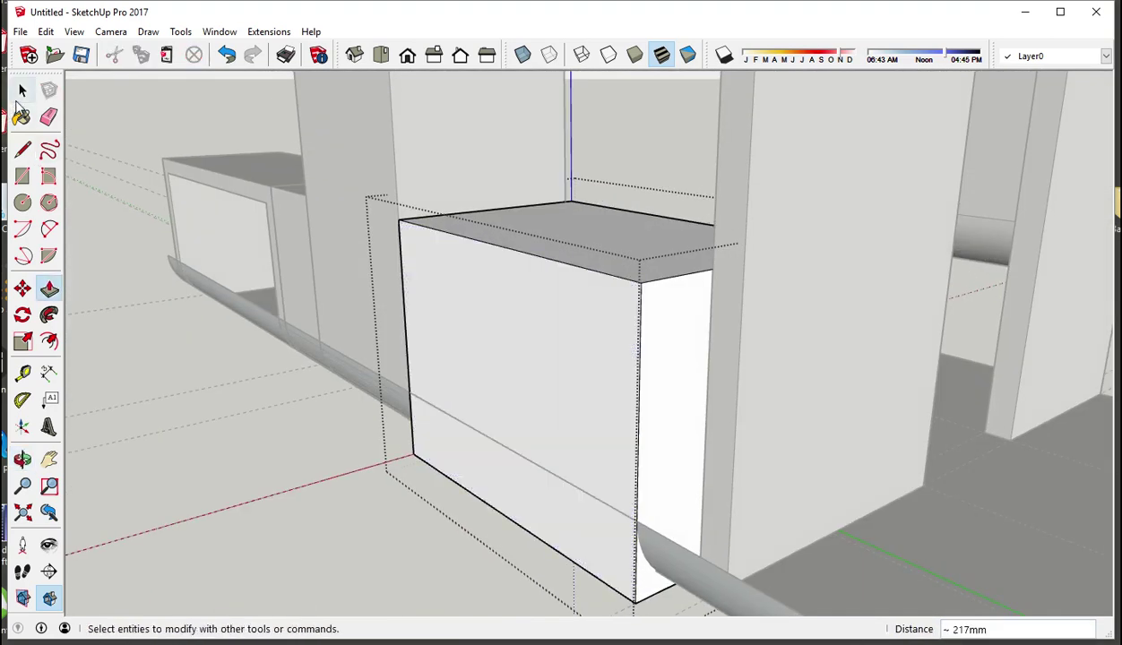
# Step: Select the whole box and intersect it with the skirting in the model
pyautogui.click(22, 90)
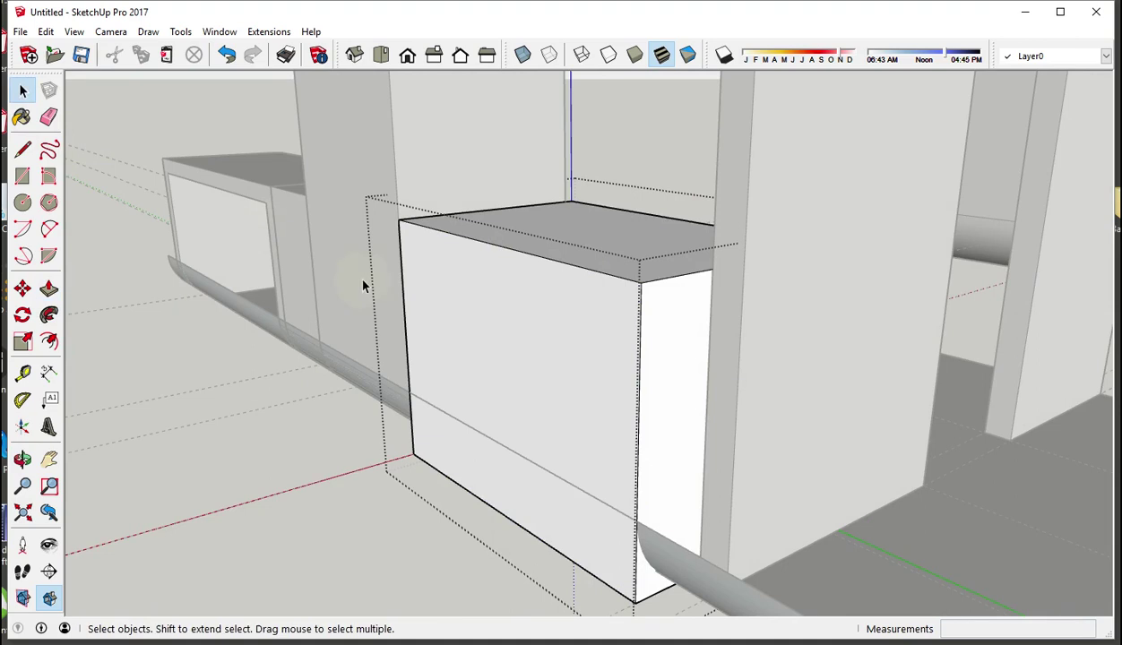
pyautogui.click(458, 295)
pyautogui.tripleClick(458, 296)
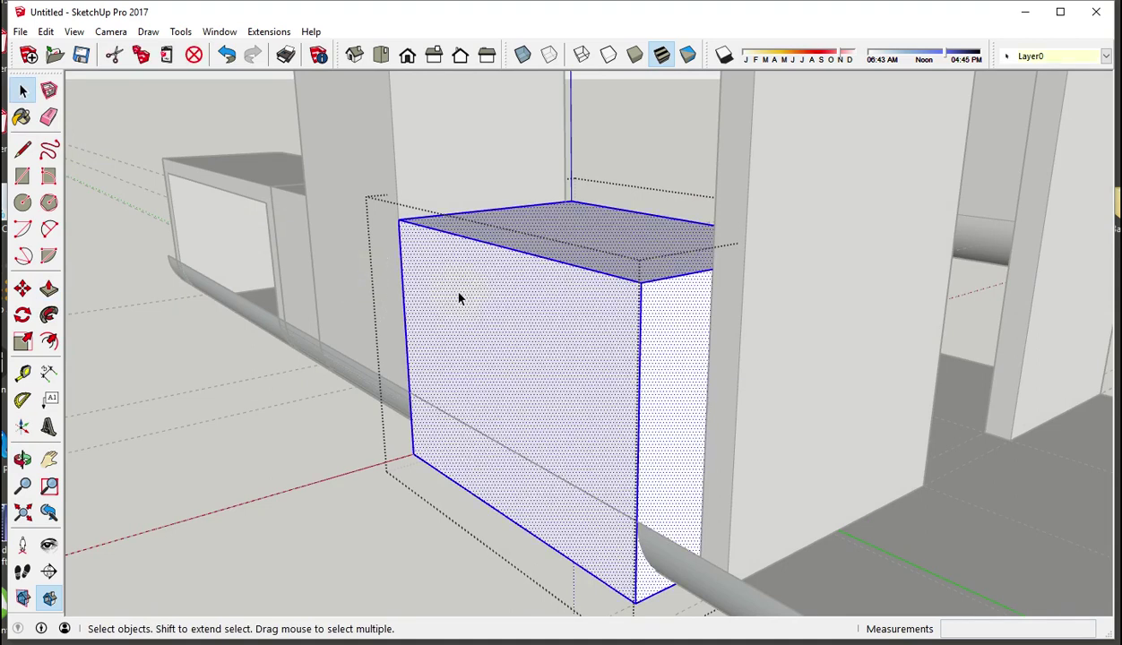
pyautogui.rightClick(458, 297)
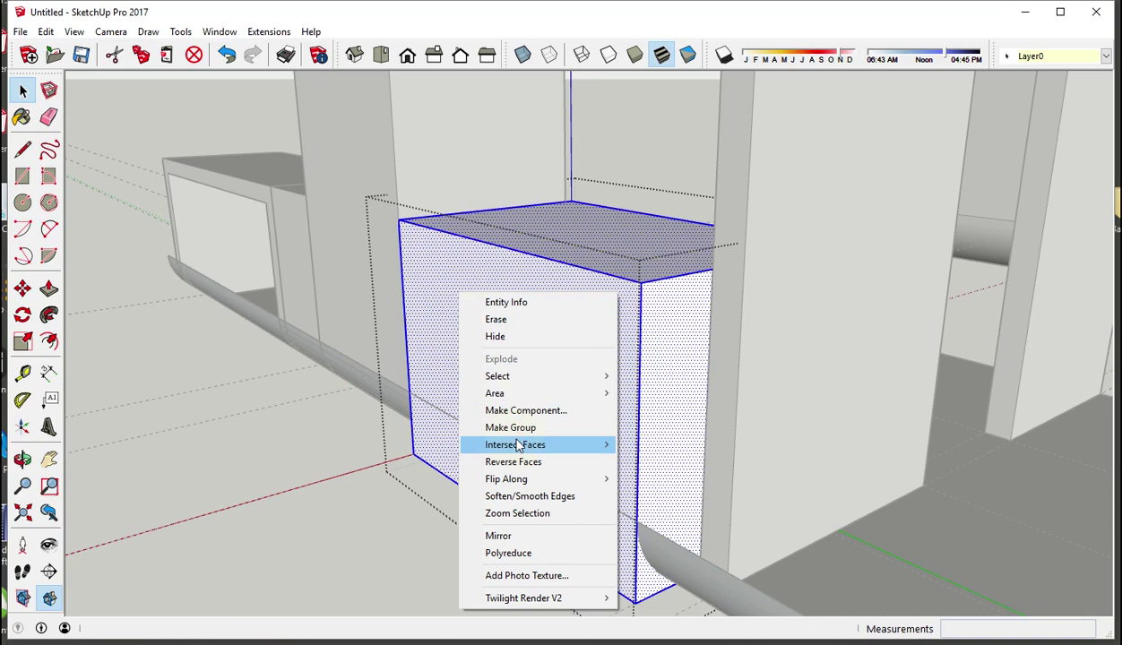
pyautogui.moveTo(515, 445)
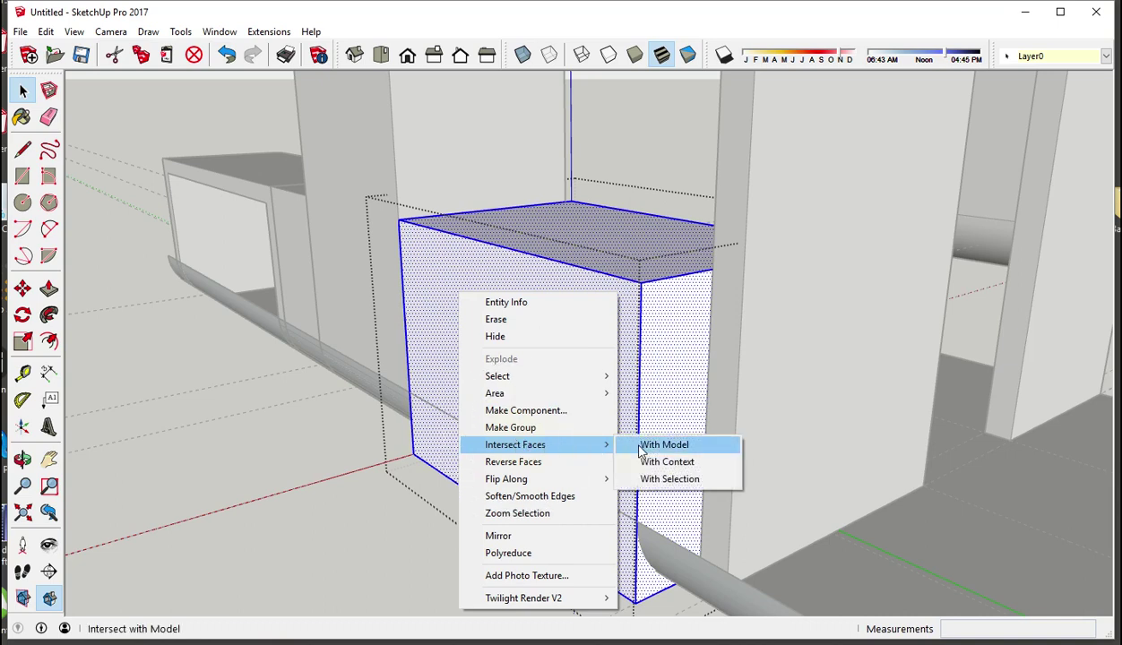
pyautogui.click(664, 445)
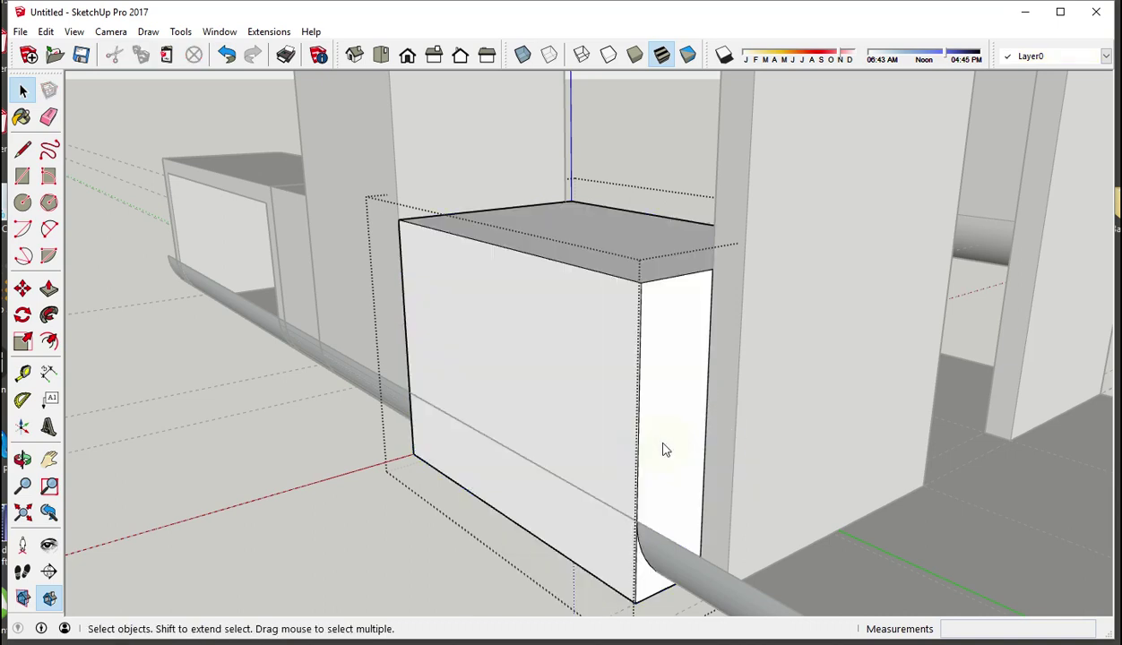
pyautogui.moveTo(564, 490); pyautogui.dragTo(506, 399, button='middle')
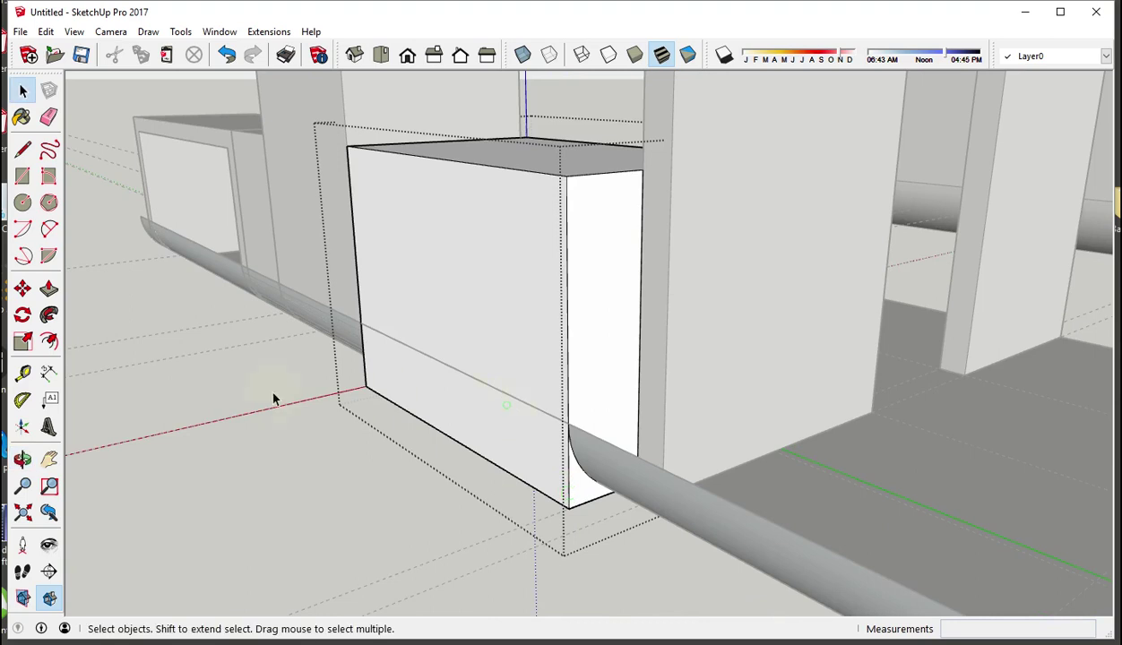
# Step: Push the curved bottom corner face -1200mm through the box, then close the group
pyautogui.click(49, 291)
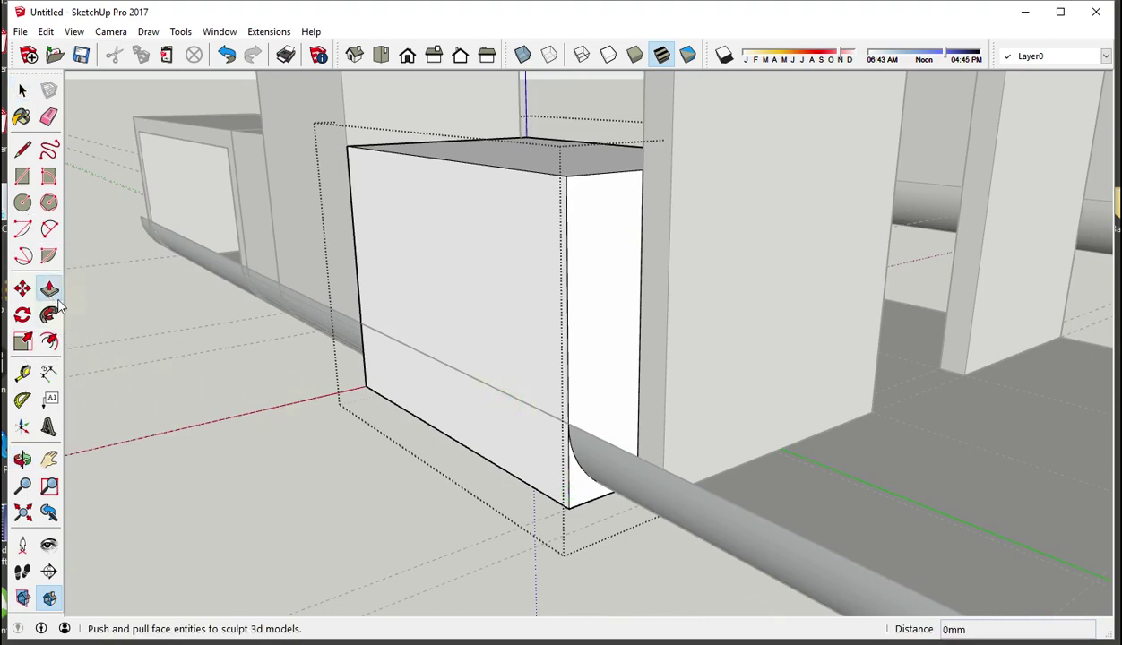
pyautogui.click(587, 504)
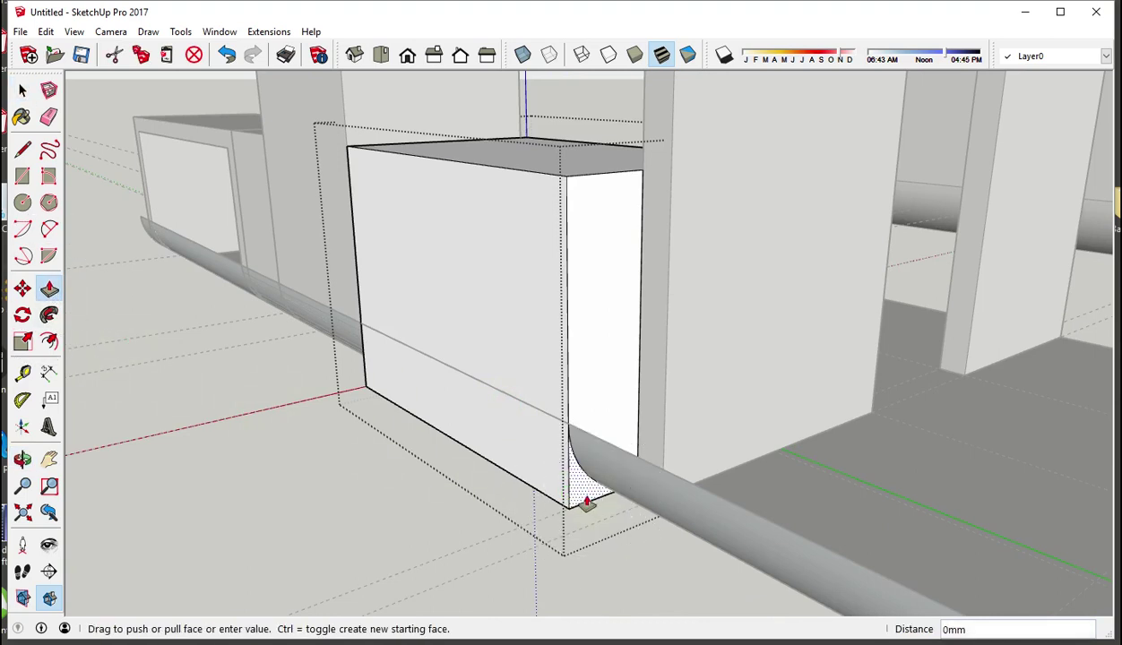
pyautogui.click(369, 383)
pyautogui.moveTo(483, 318); pyautogui.dragTo(458, 335, button='middle')
pyautogui.rightClick(454, 441)
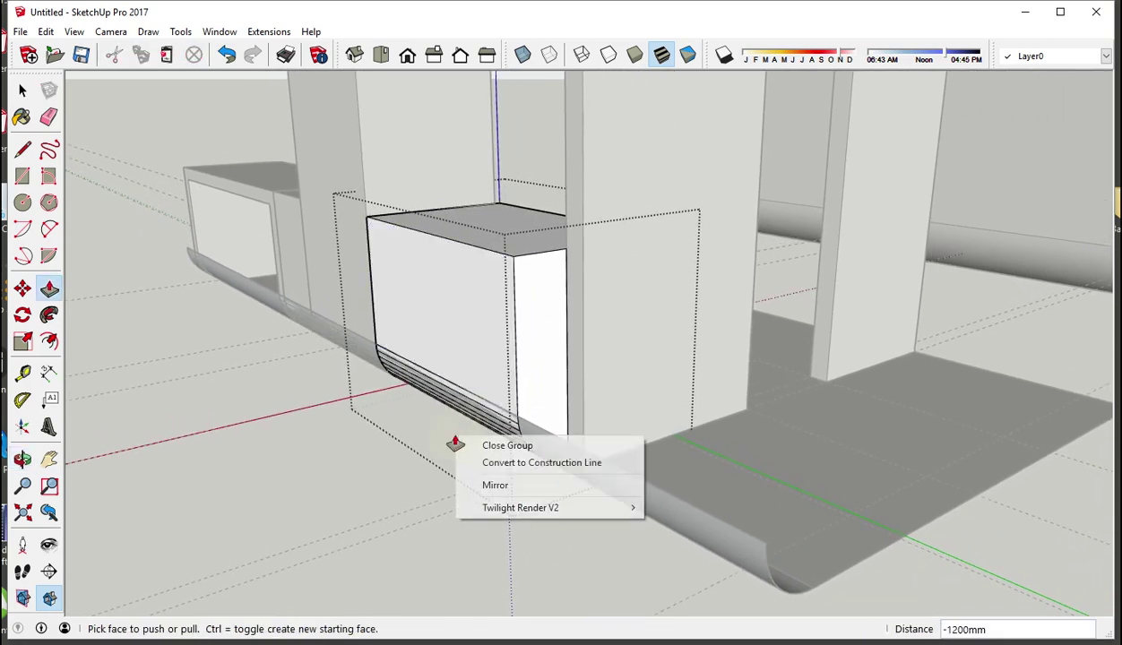
pyautogui.click(507, 445)
pyautogui.moveTo(518, 457); pyautogui.dragTo(681, 462, button='middle')
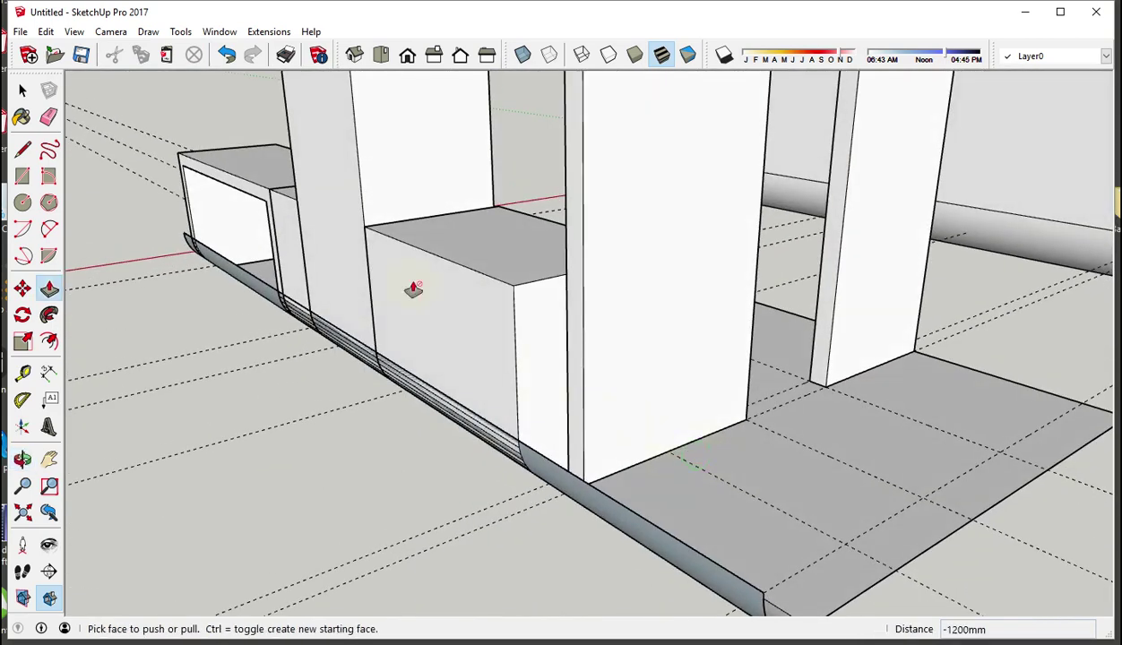
# Step: Open the pillar panel group and widen its side face about 238mm
pyautogui.click(23, 91)
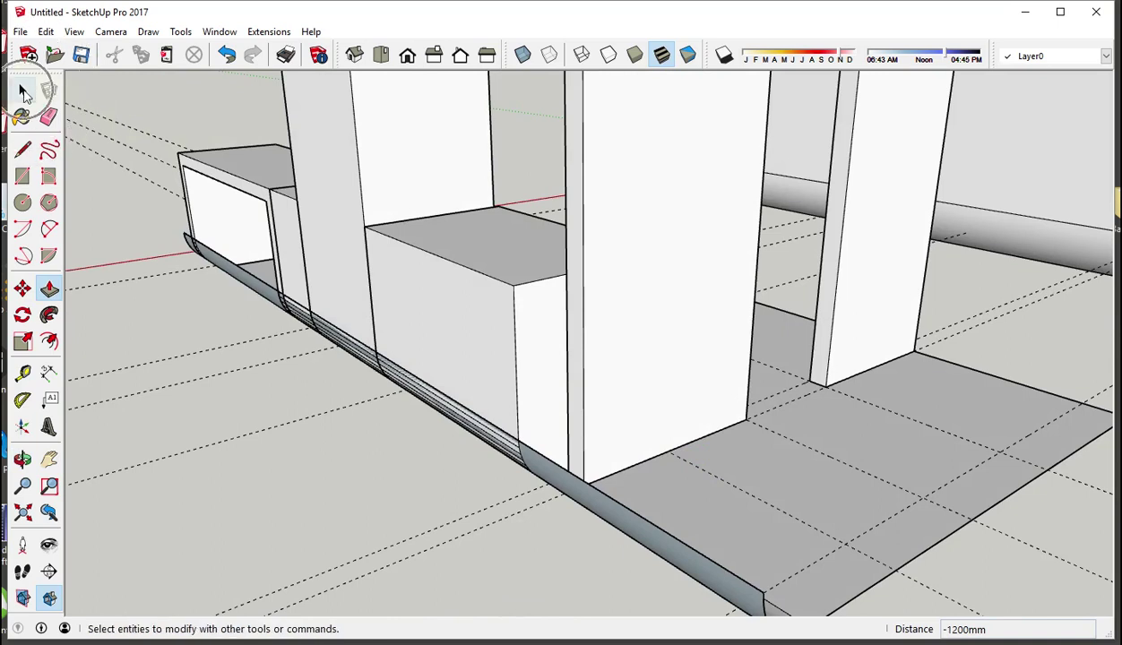
pyautogui.doubleClick(578, 359)
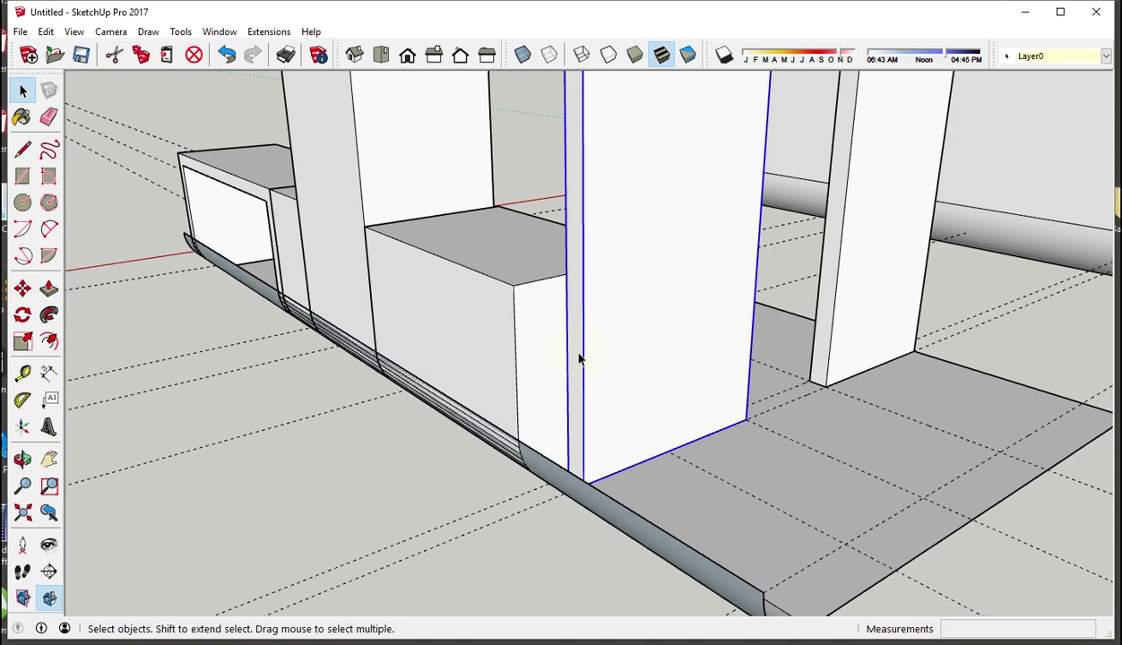
pyautogui.doubleClick(578, 359)
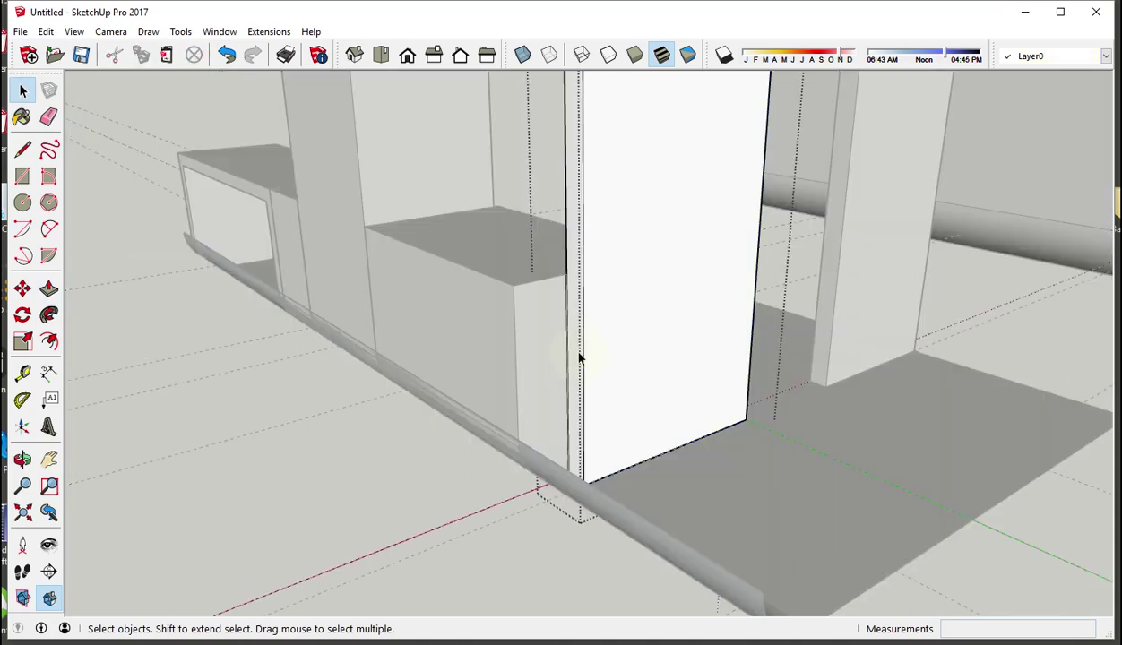
pyautogui.click(49, 292)
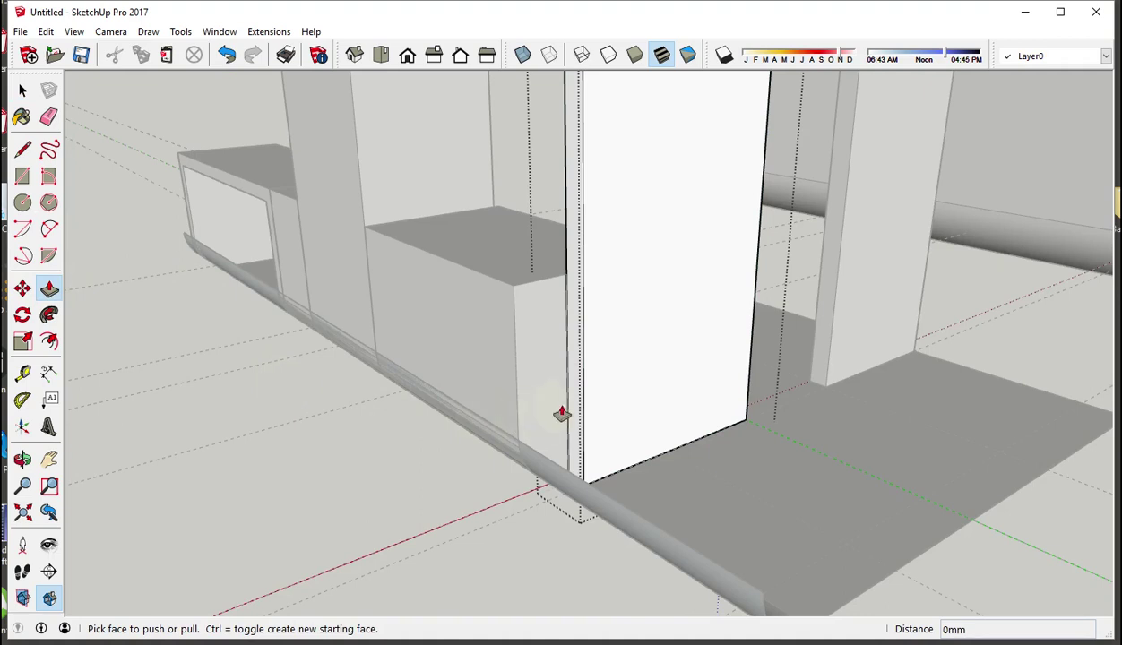
pyautogui.moveTo(574, 403); pyautogui.dragTo(513, 302)
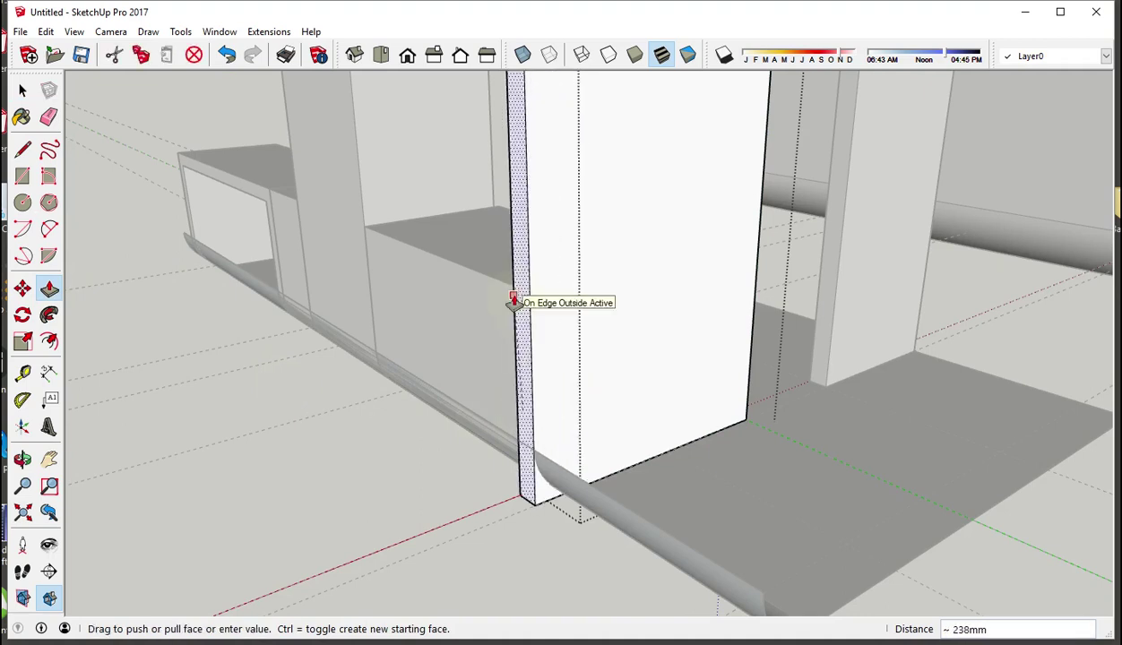
pyautogui.click(514, 302)
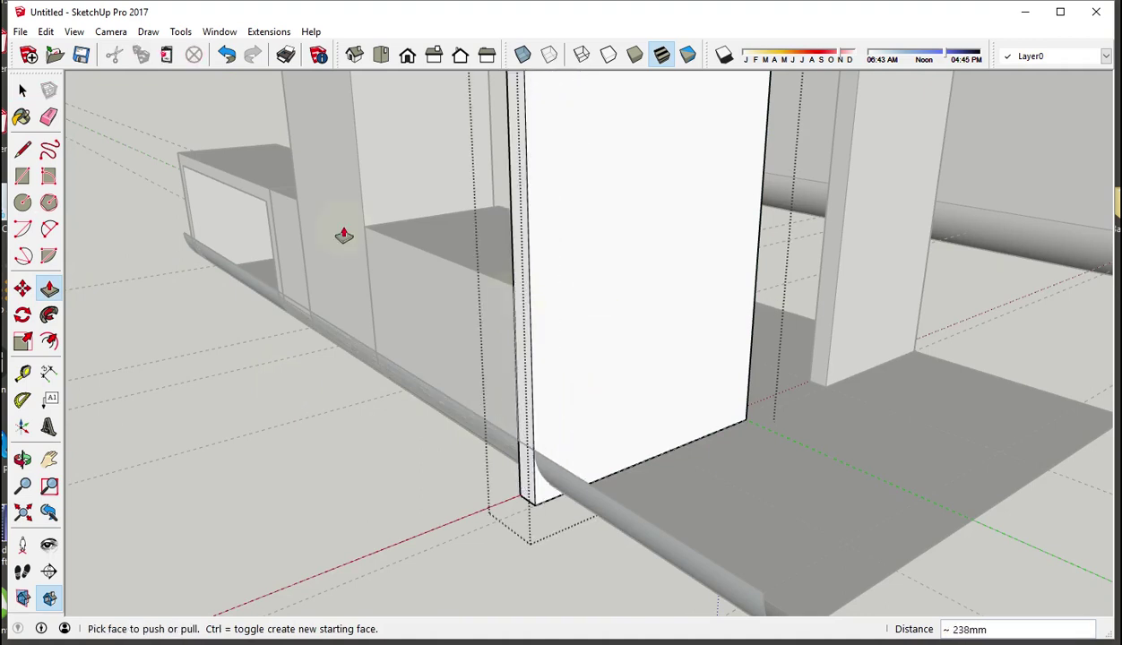
# Step: Select all the pillar panel's geometry and intersect it with the model
pyautogui.click(24, 90)
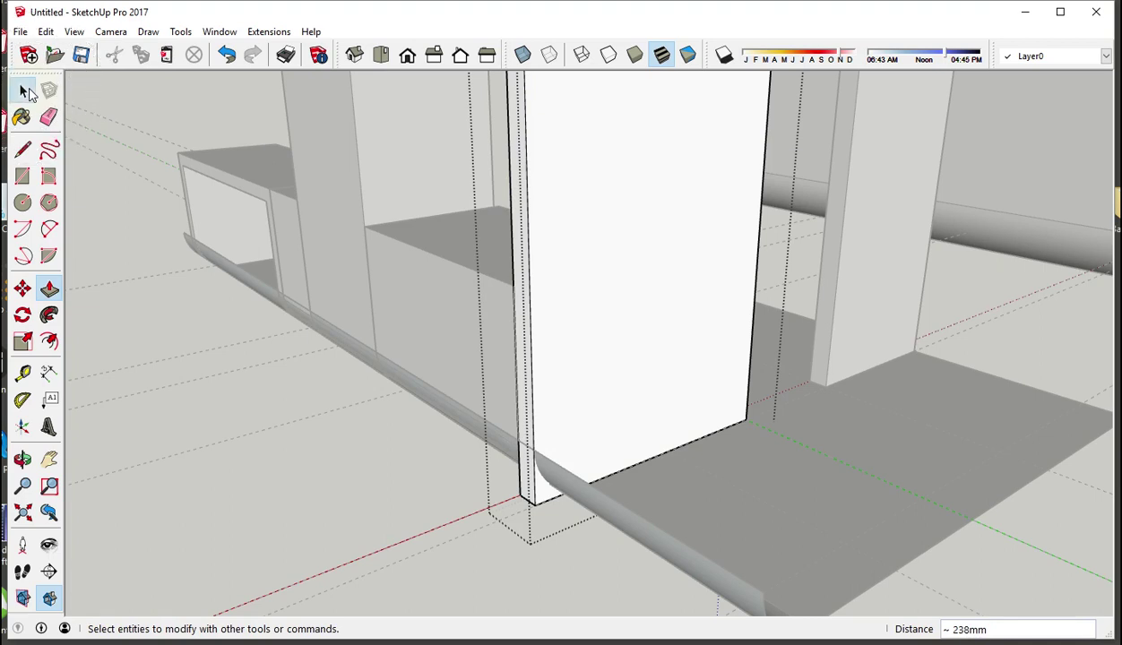
pyautogui.click(587, 337)
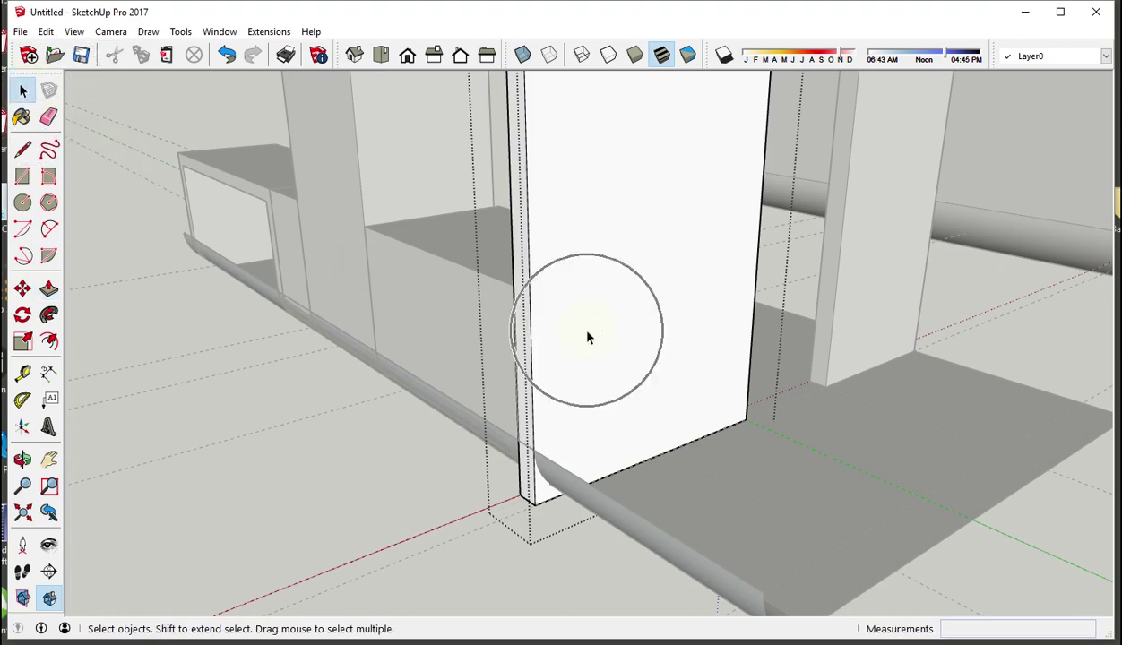
pyautogui.tripleClick(588, 337)
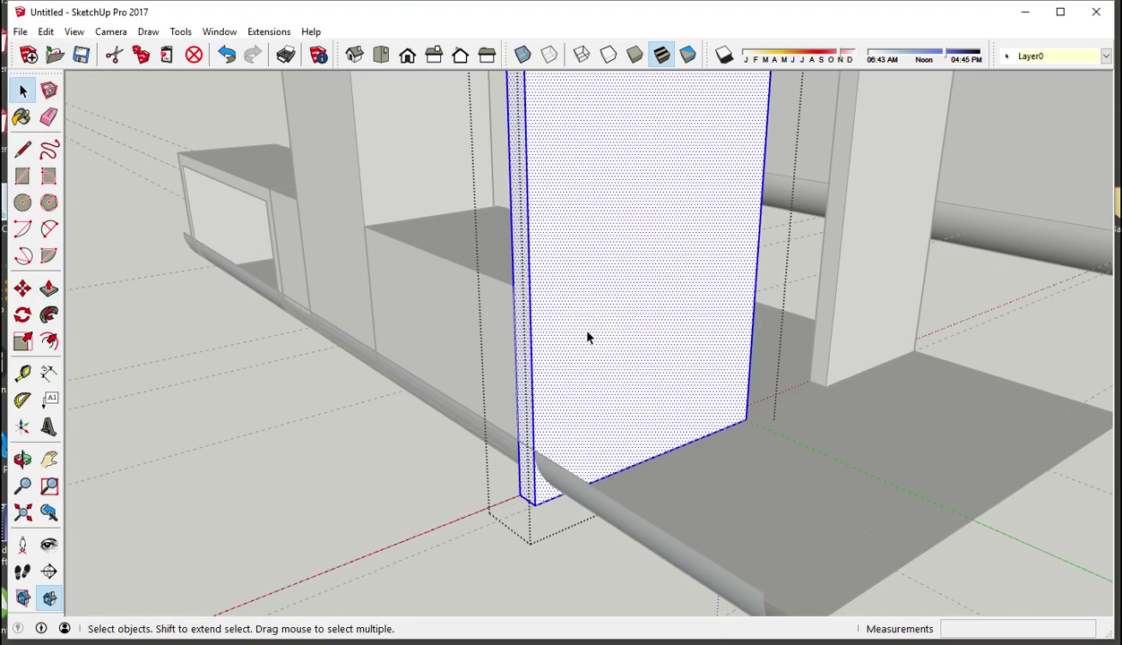
pyautogui.rightClick(587, 337)
pyautogui.moveTo(643, 484)
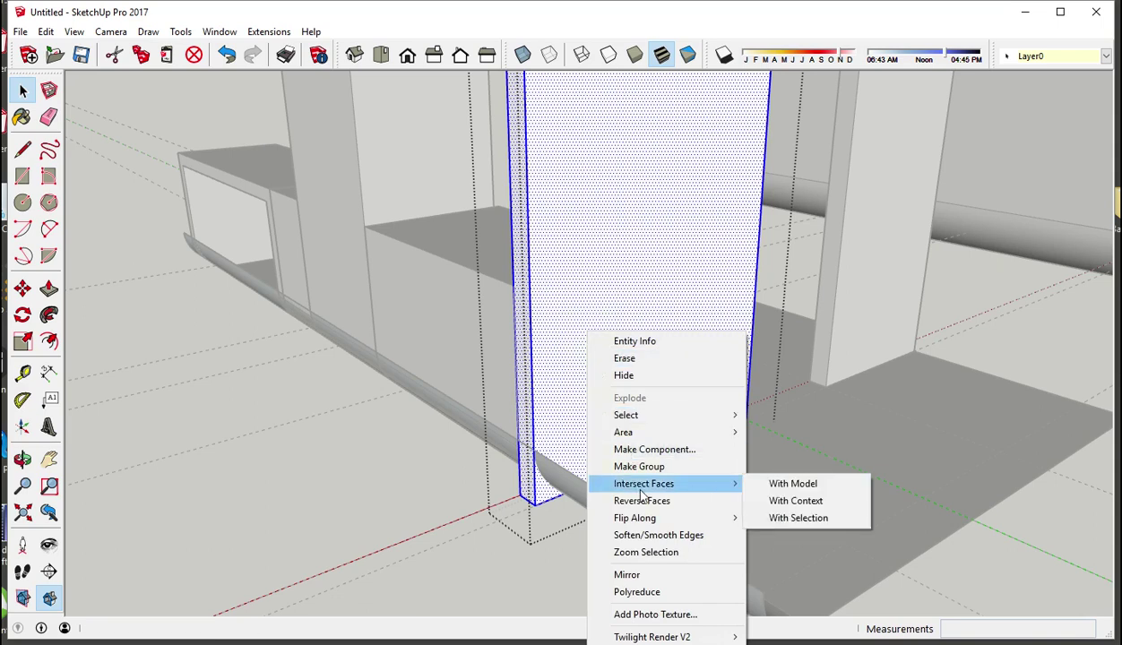
pyautogui.click(790, 485)
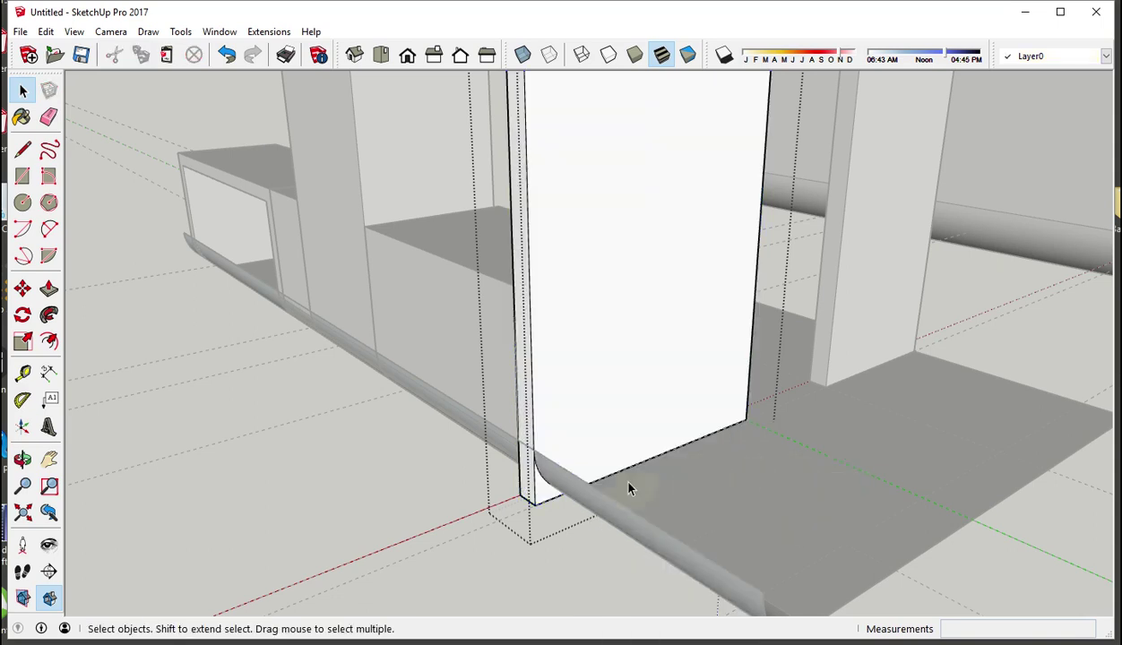
# Step: Push the curved base corner face -100mm to notch the skirting, then close the group
pyautogui.click(49, 288)
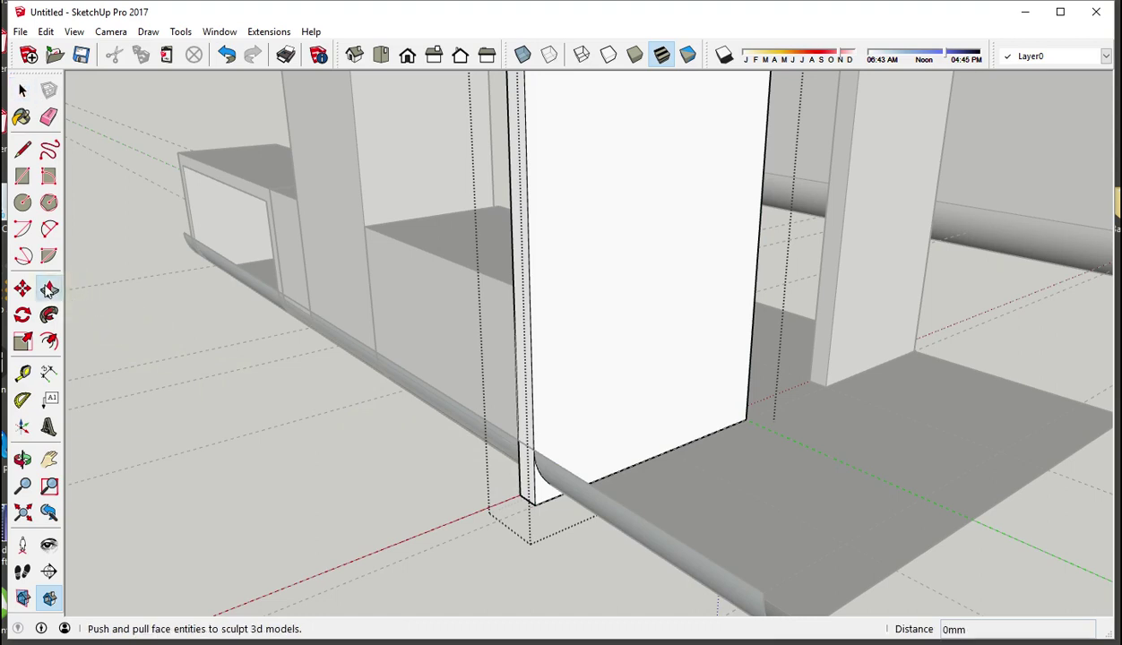
pyautogui.click(544, 493)
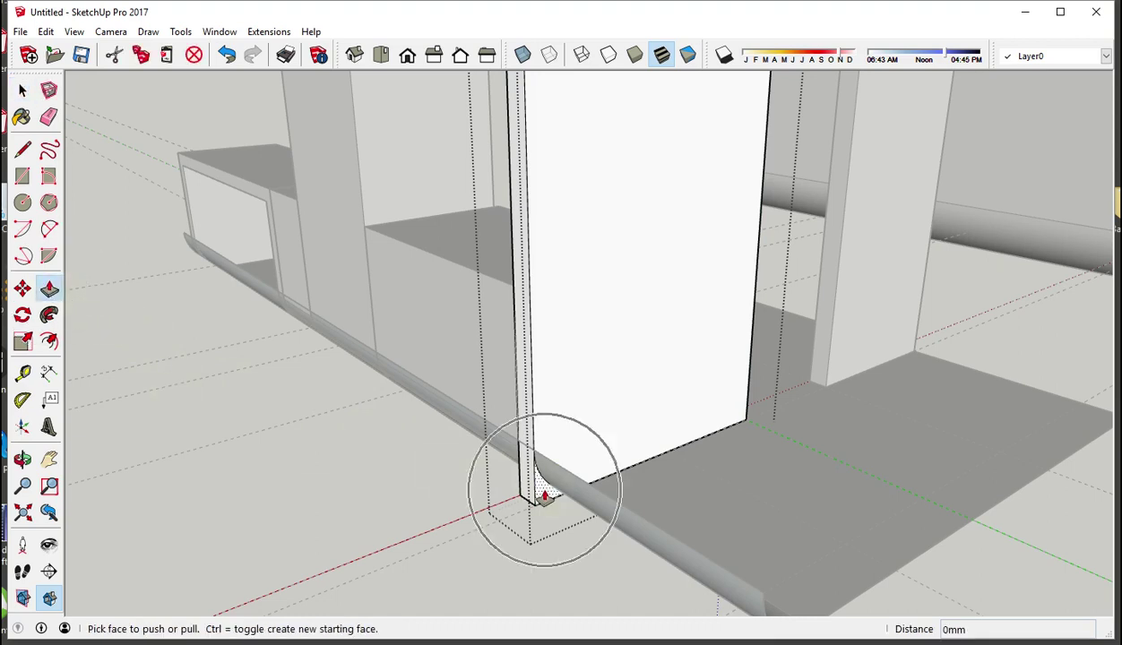
pyautogui.click(544, 493)
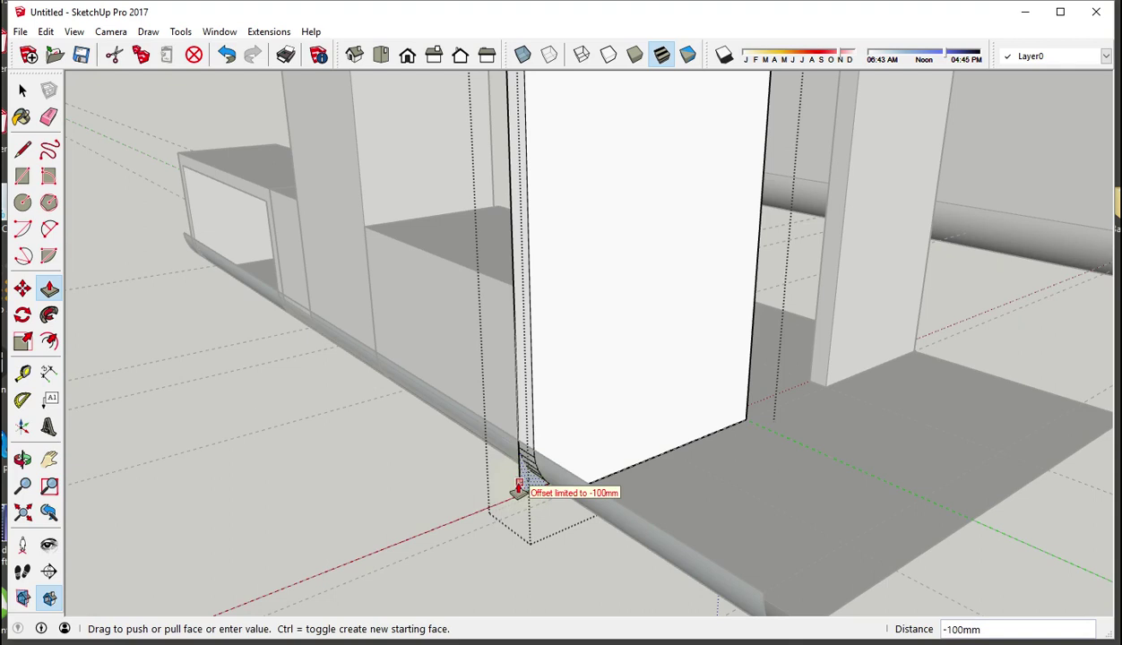
pyautogui.click(518, 491)
pyautogui.rightClick(511, 493)
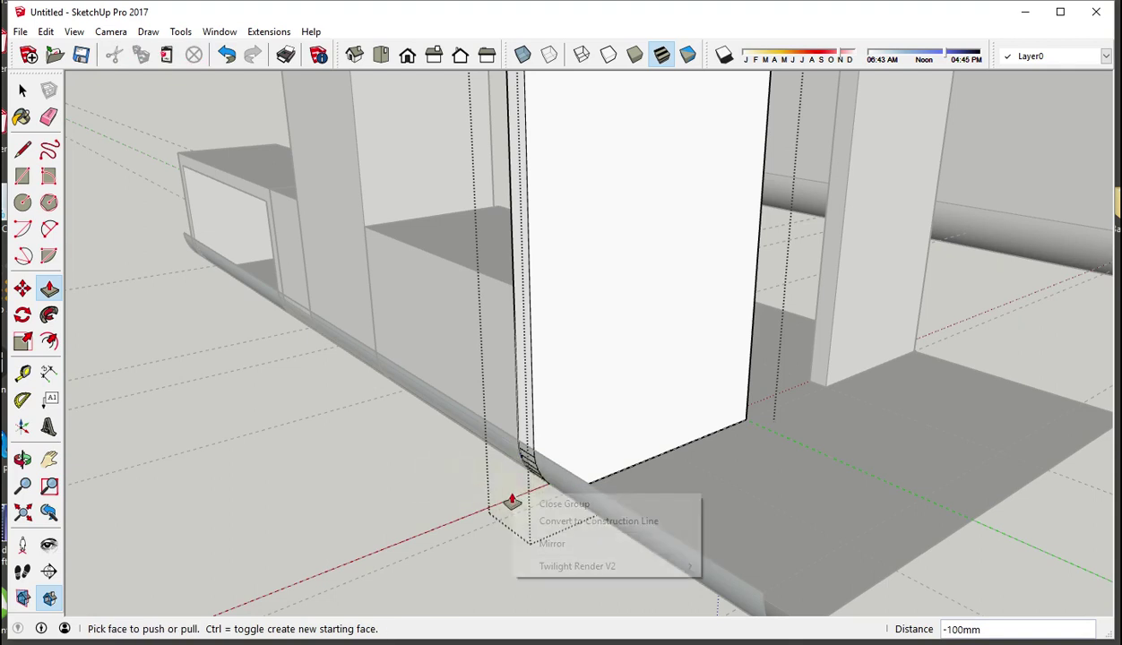
pyautogui.click(557, 505)
pyautogui.scroll(-5, 556, 509)
# Step: Draw a rectangle from the tall box's top corner to the far panel's top corner
pyautogui.moveTo(556, 512)
pyautogui.mouseDown(button='middle')
pyautogui.moveTo(437, 464)
pyautogui.moveTo(843, 500)
pyautogui.moveTo(518, 513)
pyautogui.mouseUp(button='middle')
pyautogui.scroll(3, 892, 526)
pyautogui.moveTo(892, 525)
pyautogui.mouseDown(button='middle')
pyautogui.moveTo(821, 494)
pyautogui.moveTo(811, 433)
pyautogui.moveTo(671, 380)
pyautogui.moveTo(718, 420)
pyautogui.moveTo(681, 405)
pyautogui.moveTo(678, 448)
pyautogui.mouseUp(button='middle')
pyautogui.press('p')
pyautogui.scroll(2, 684, 411)
pyautogui.scroll(2, 684, 411)
pyautogui.scroll(-2, 681, 408)
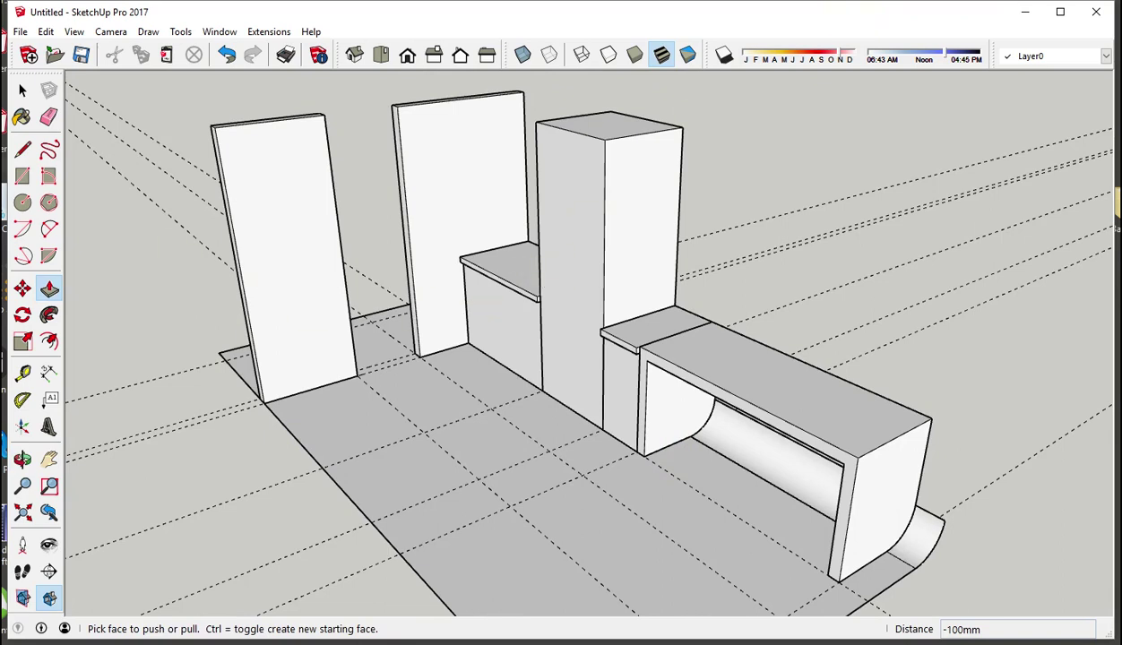
pyautogui.click(24, 179)
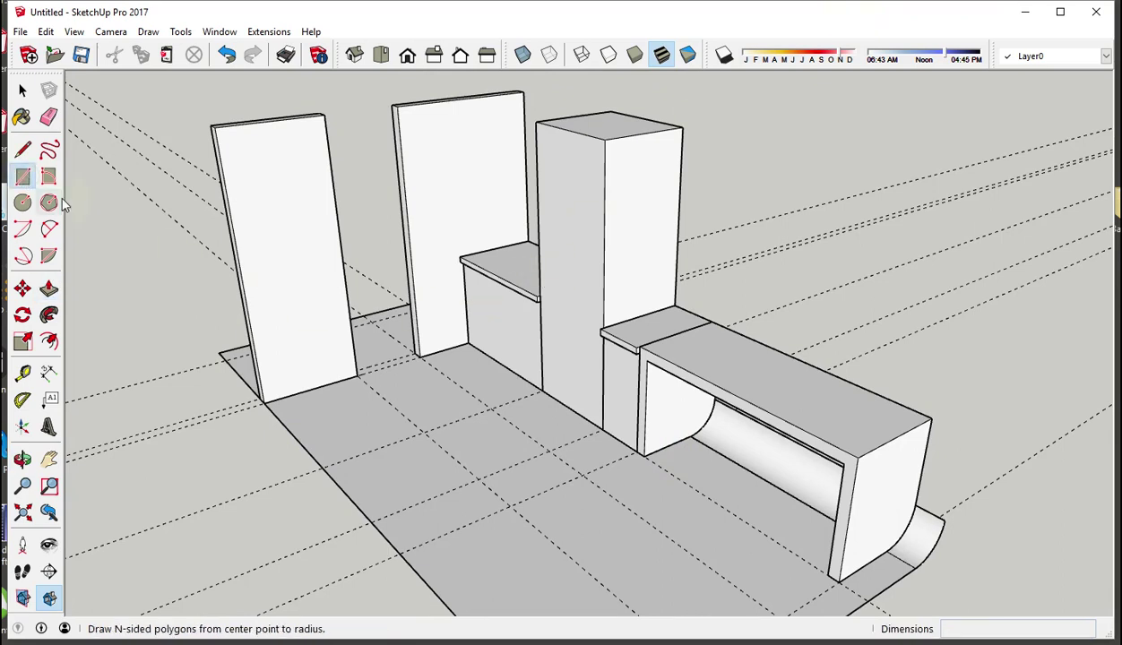
pyautogui.moveTo(526, 370); pyautogui.dragTo(476, 342, button='middle')
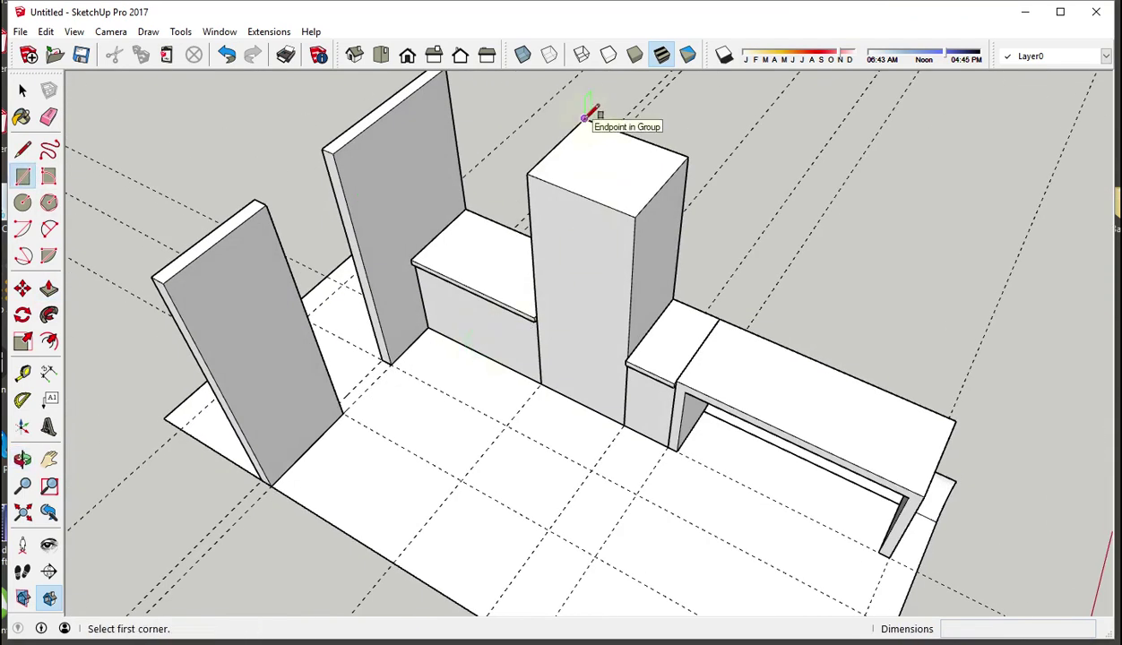
pyautogui.click(584, 117)
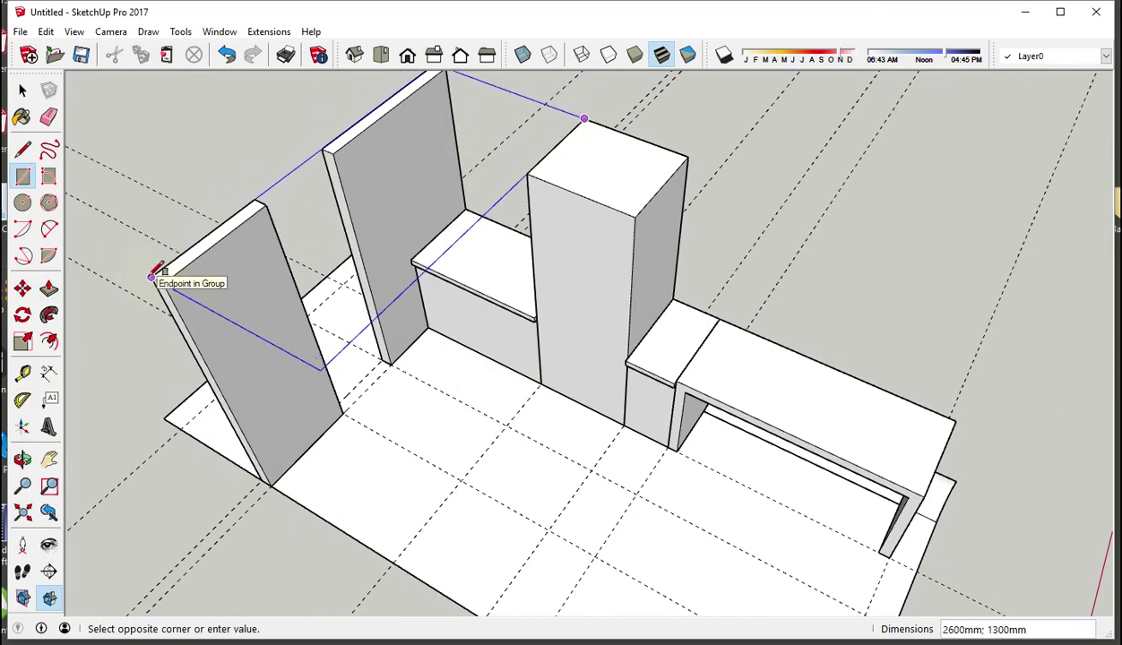
pyautogui.click(150, 276)
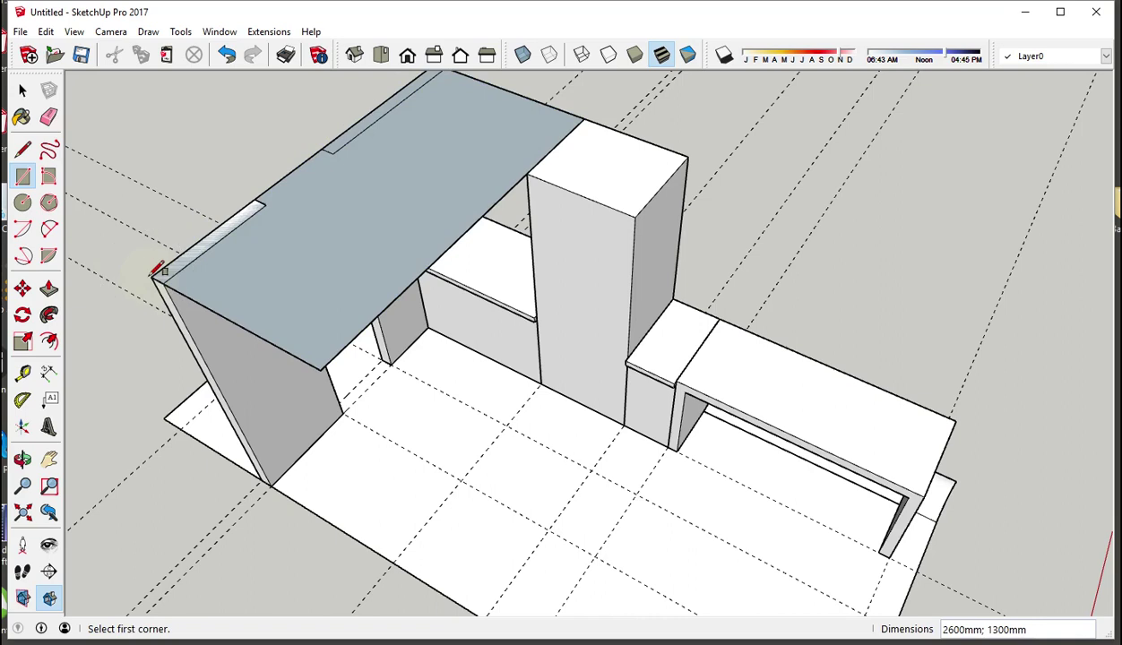
# Step: Thicken the rectangle into a 140mm top slab
pyautogui.click(48, 287)
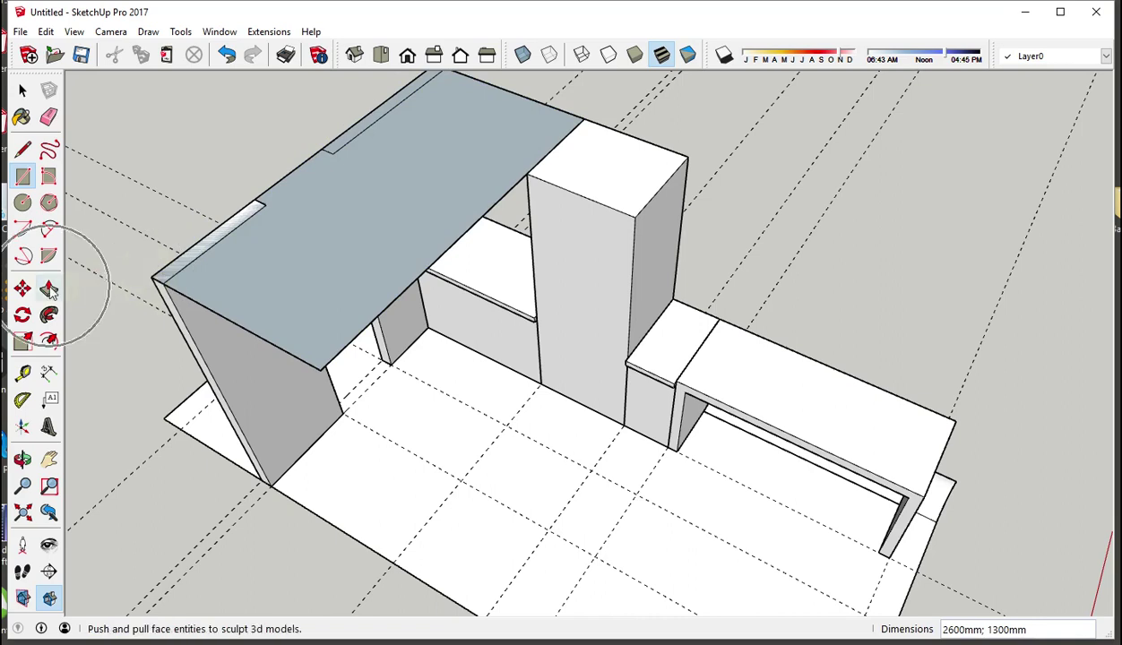
pyautogui.click(289, 293)
pyautogui.write('140')
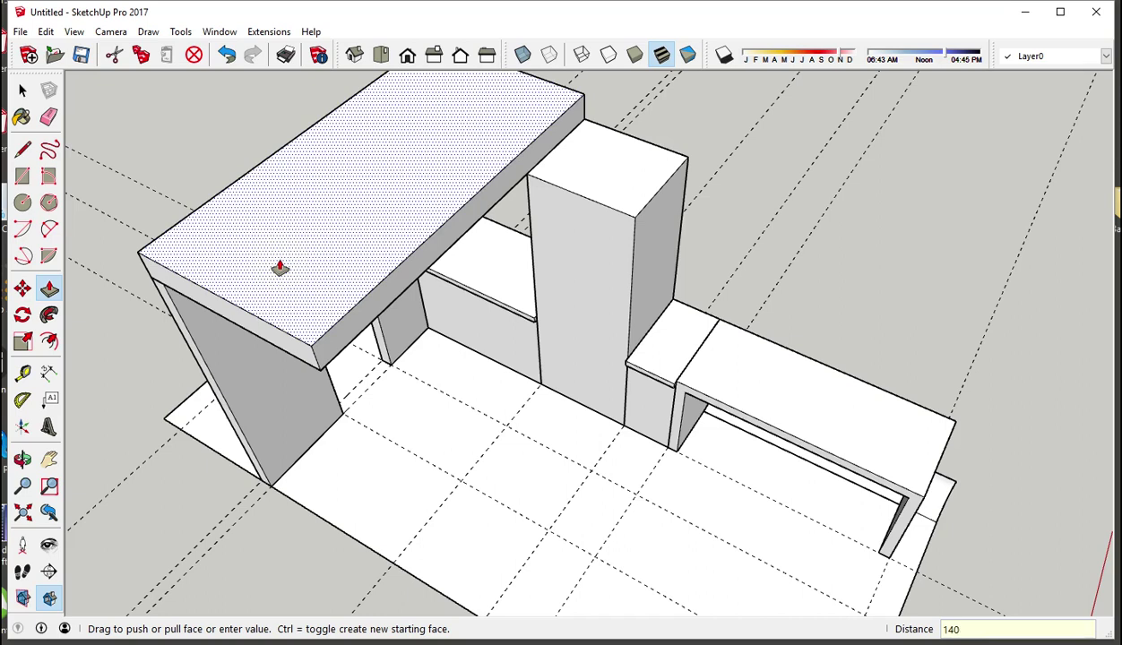
pyautogui.press('Return')
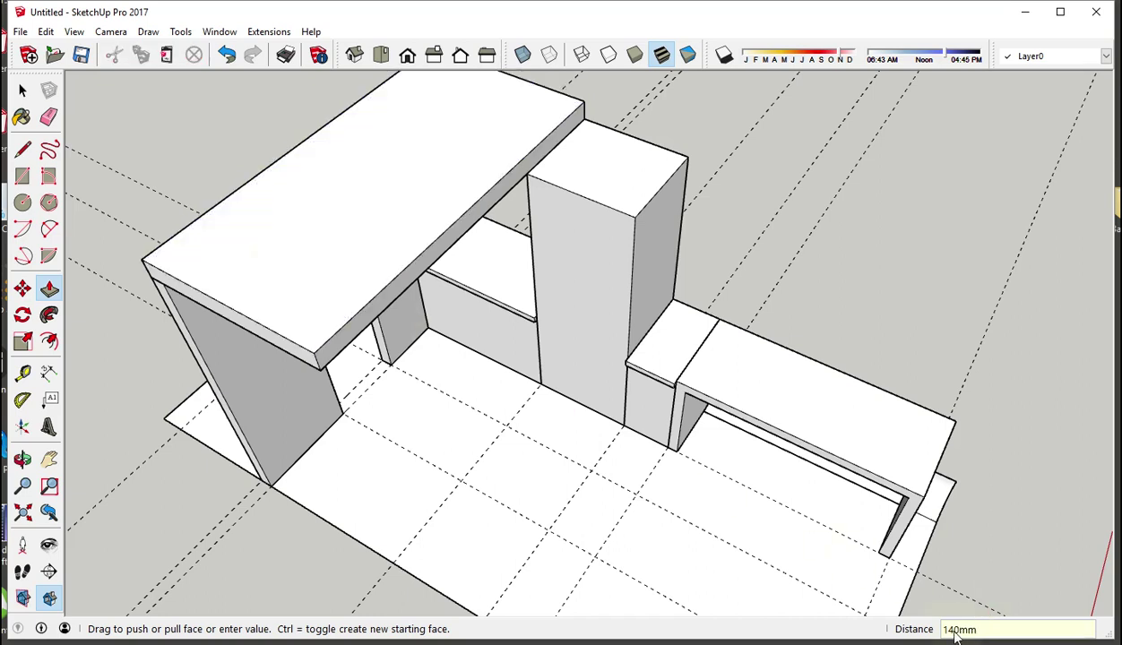
pyautogui.moveTo(561, 506)
pyautogui.mouseDown(button='middle')
pyautogui.moveTo(358, 301)
pyautogui.moveTo(773, 137)
pyautogui.moveTo(696, 370)
pyautogui.moveTo(601, 180)
pyautogui.moveTo(546, 326)
pyautogui.moveTo(584, 319)
pyautogui.mouseUp(button='middle')
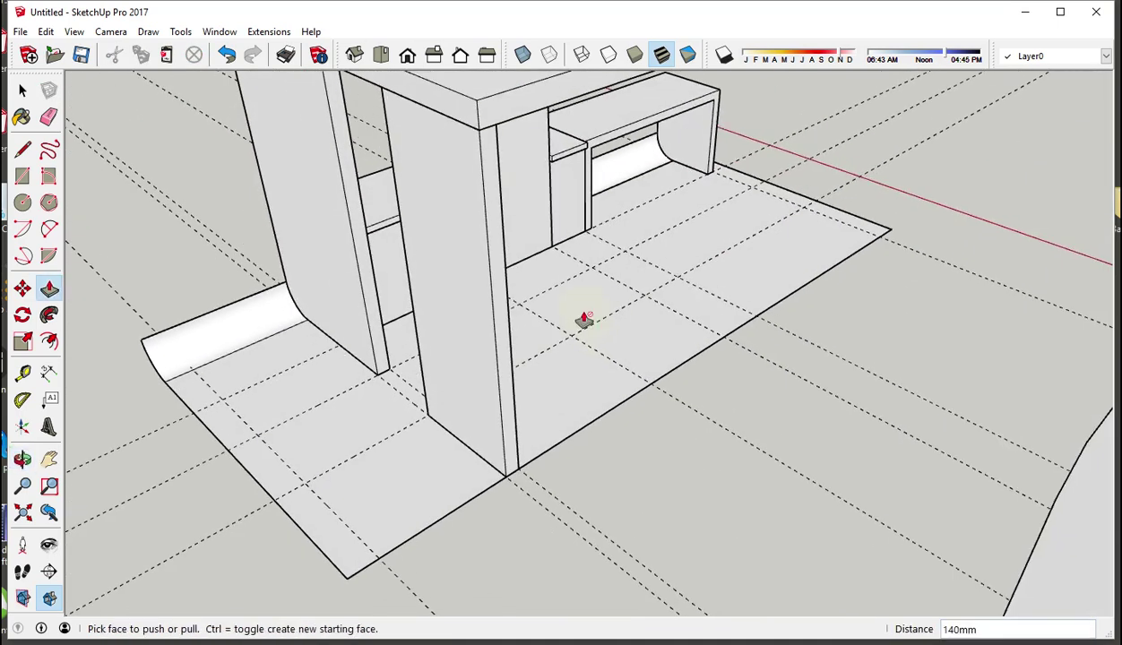
# Step: Raise the top slab 900mm with Push/Pull
pyautogui.click(467, 115)
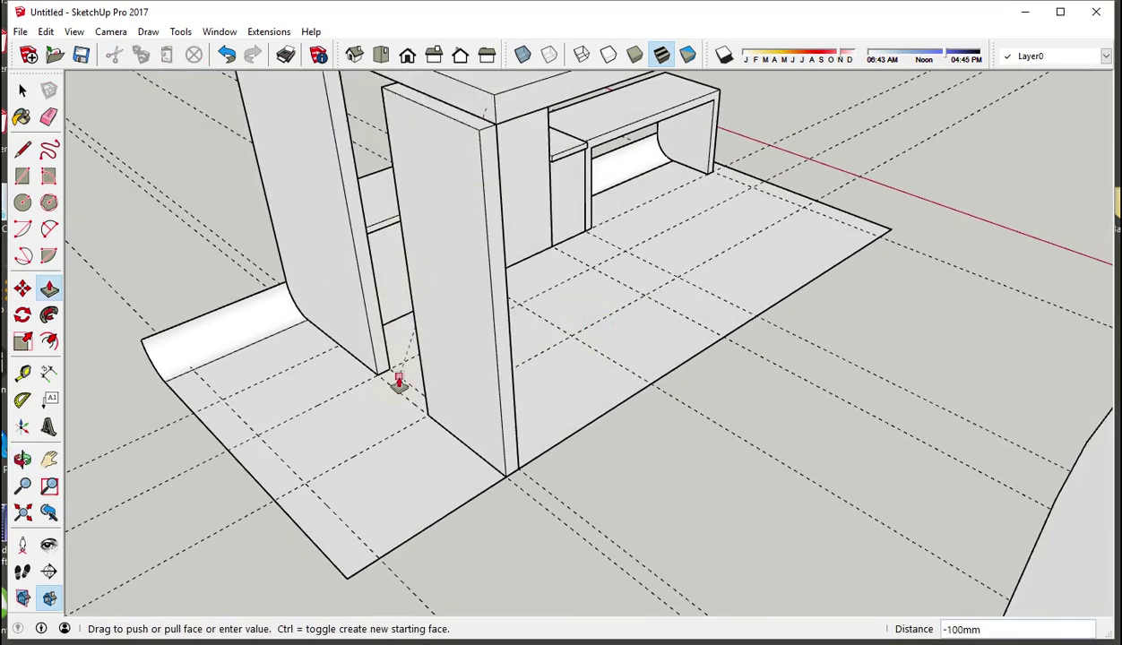
pyautogui.click(379, 561)
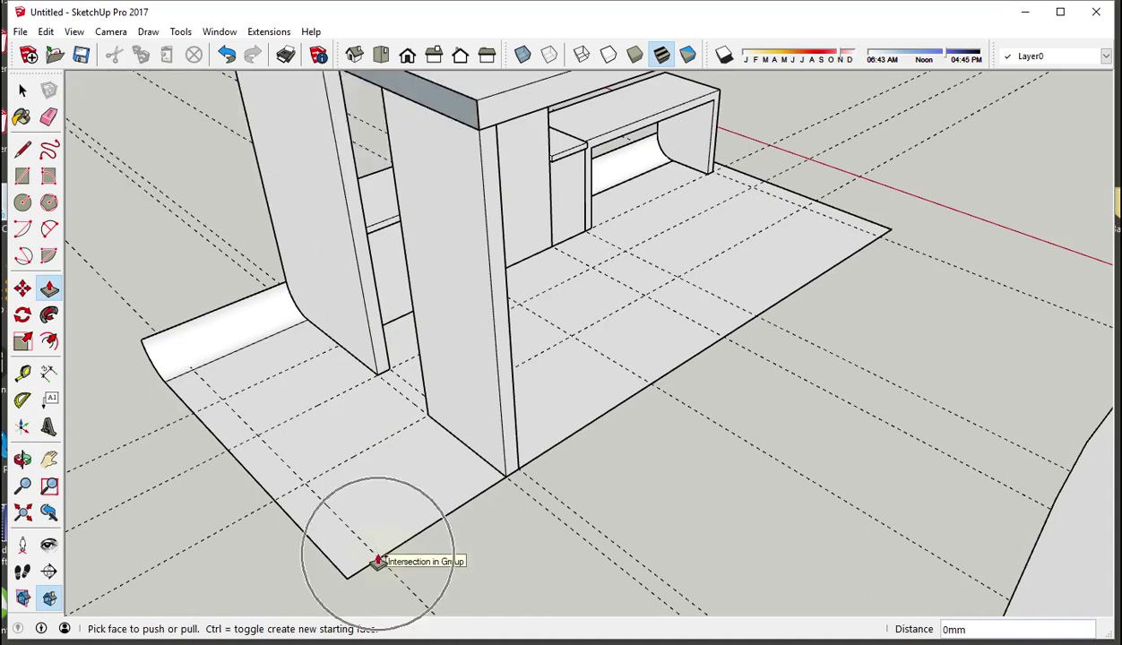
pyautogui.click(378, 561)
pyautogui.click(380, 558)
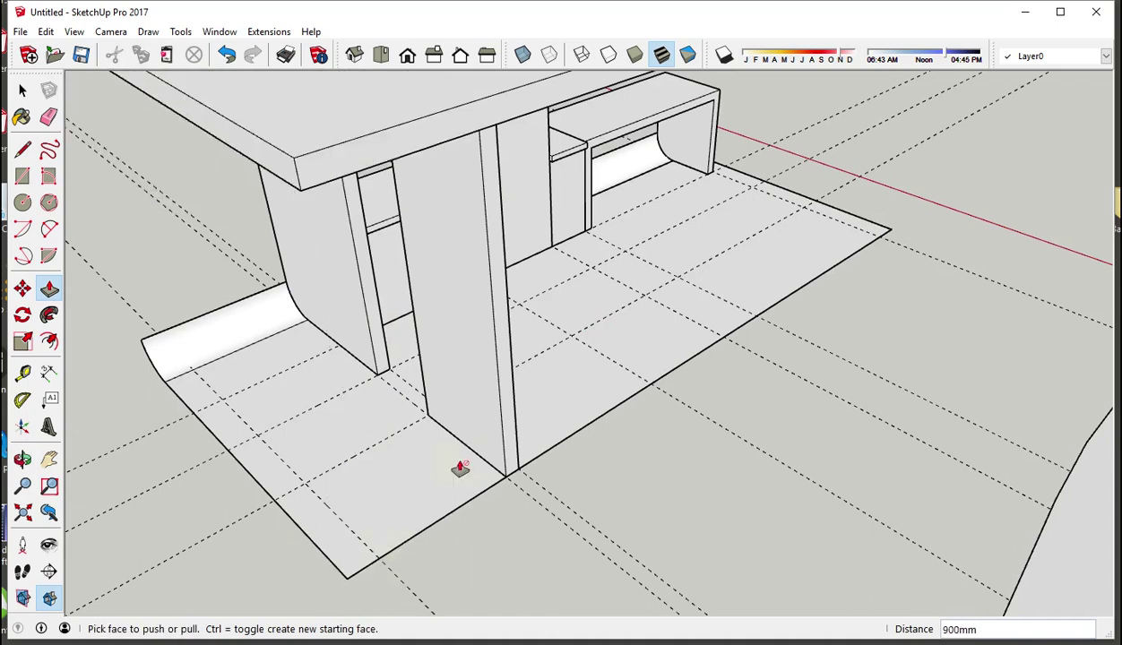
pyautogui.moveTo(460, 469); pyautogui.dragTo(178, 392, button='middle')
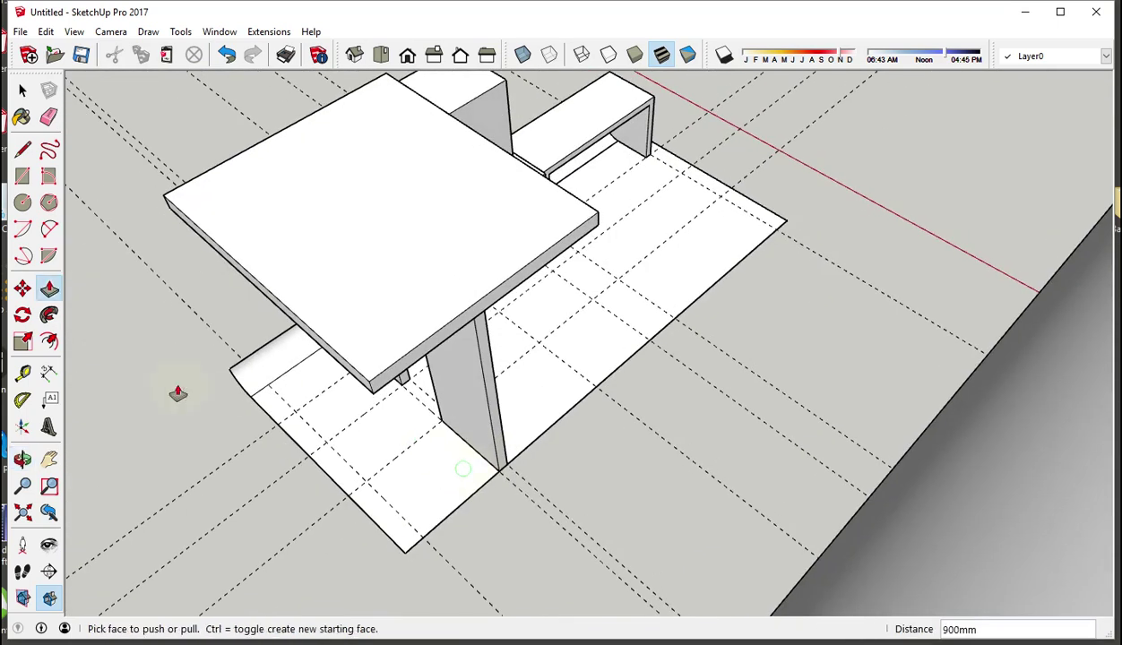
pyautogui.click(49, 372)
# Step: Dimension the slab's 2200mm and 2600mm sides and its 140mm thickness
pyautogui.click(369, 383)
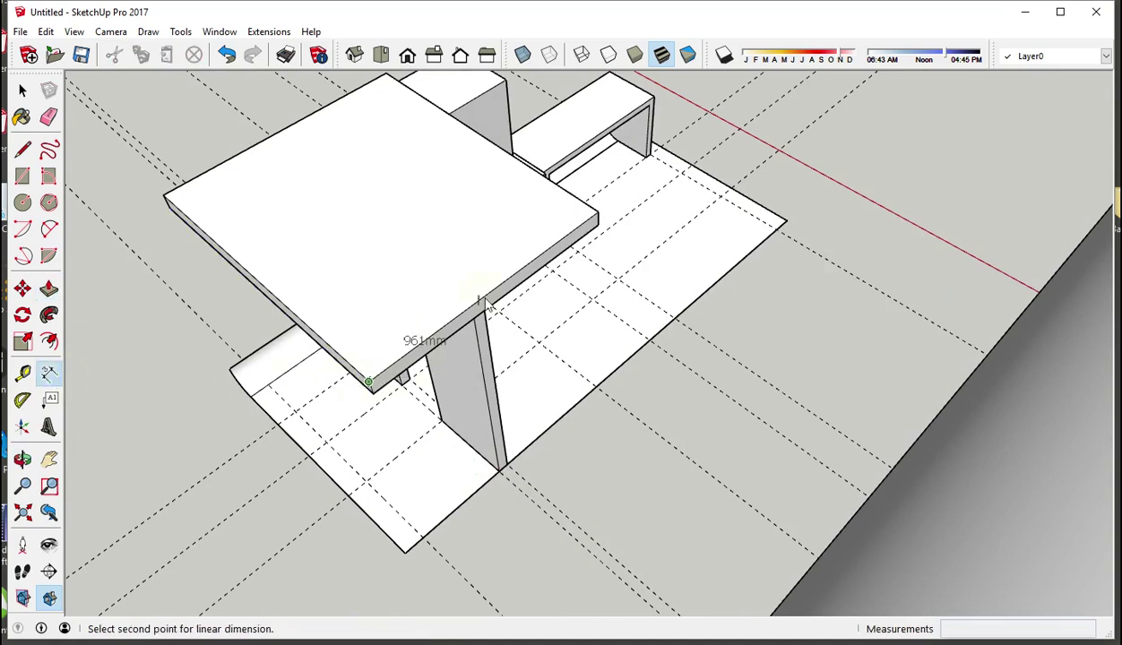
pyautogui.click(598, 214)
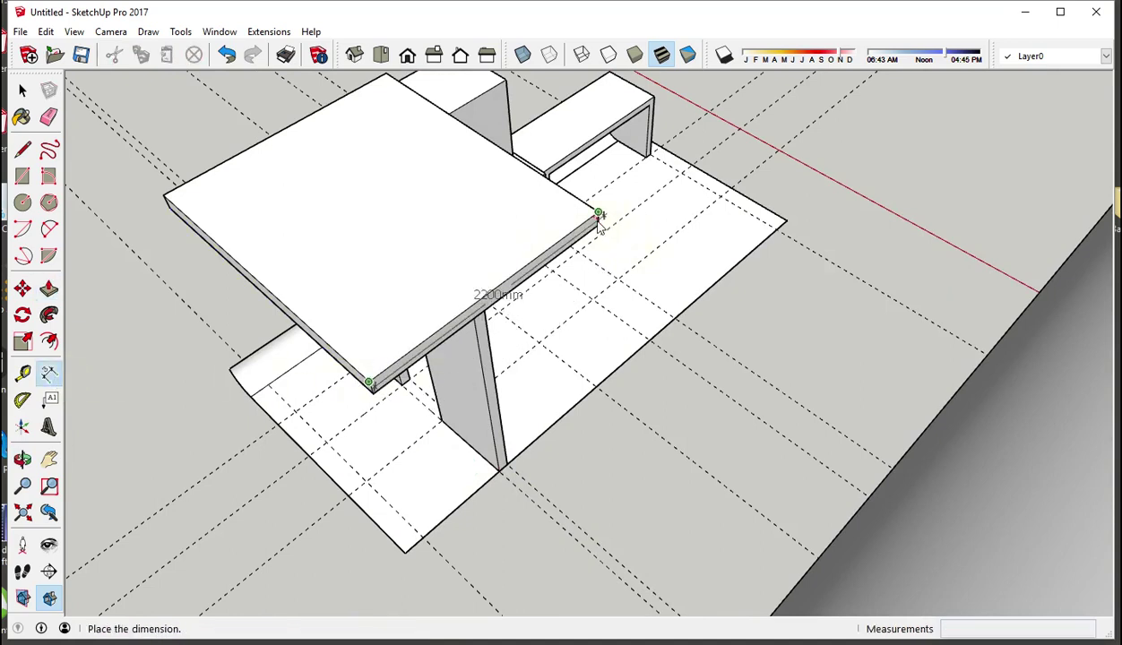
pyautogui.click(369, 381)
pyautogui.click(370, 382)
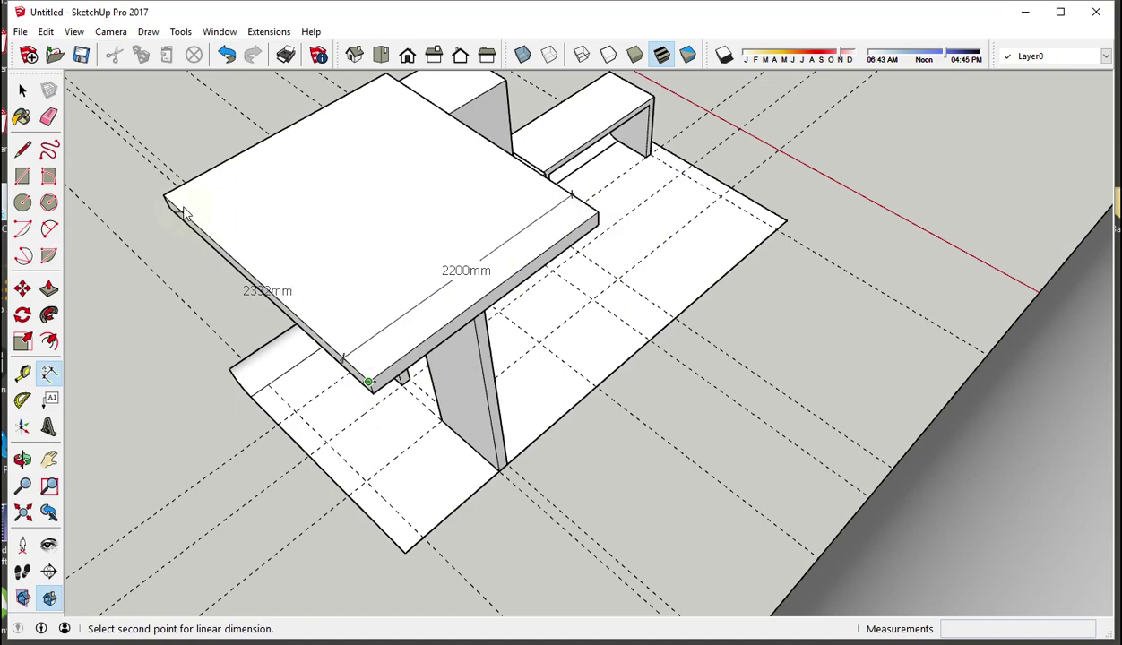
pyautogui.click(163, 195)
pyautogui.click(213, 196)
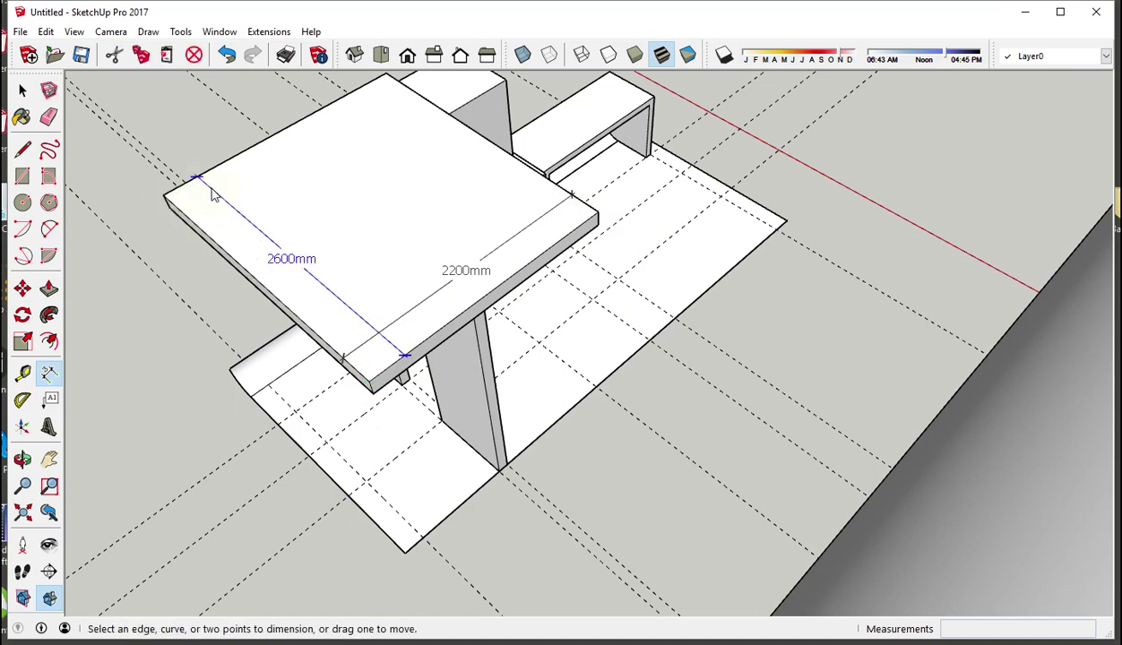
pyautogui.moveTo(438, 421); pyautogui.dragTo(426, 350, button='middle')
pyautogui.scroll(5, 372, 311)
pyautogui.click(362, 311)
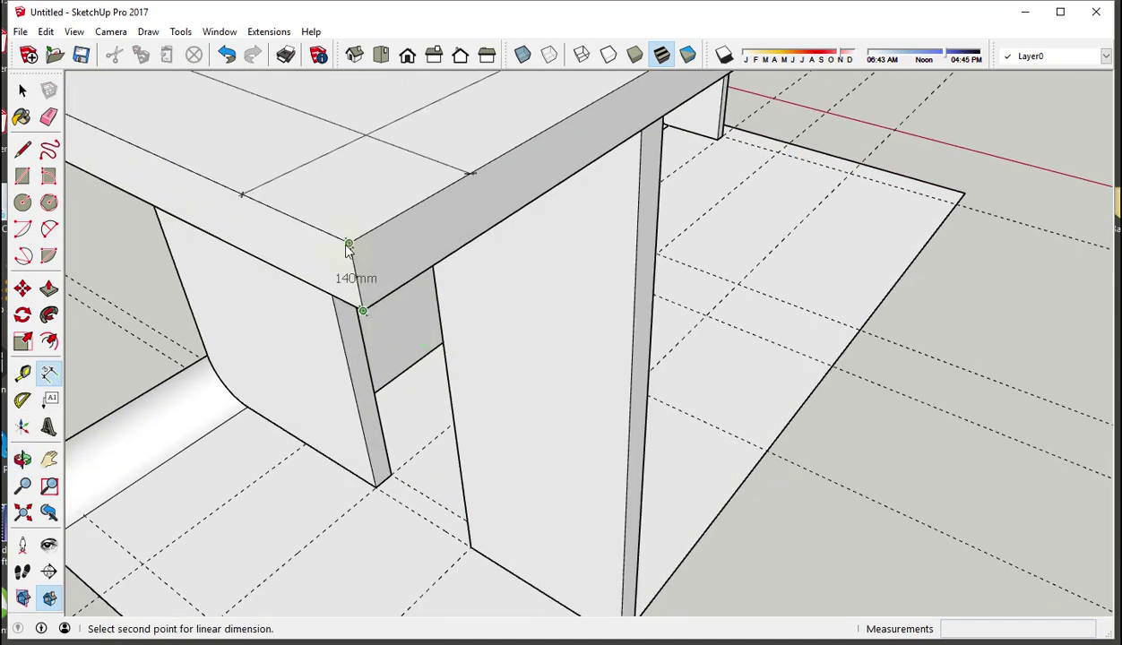
pyautogui.click(350, 243)
pyautogui.click(388, 230)
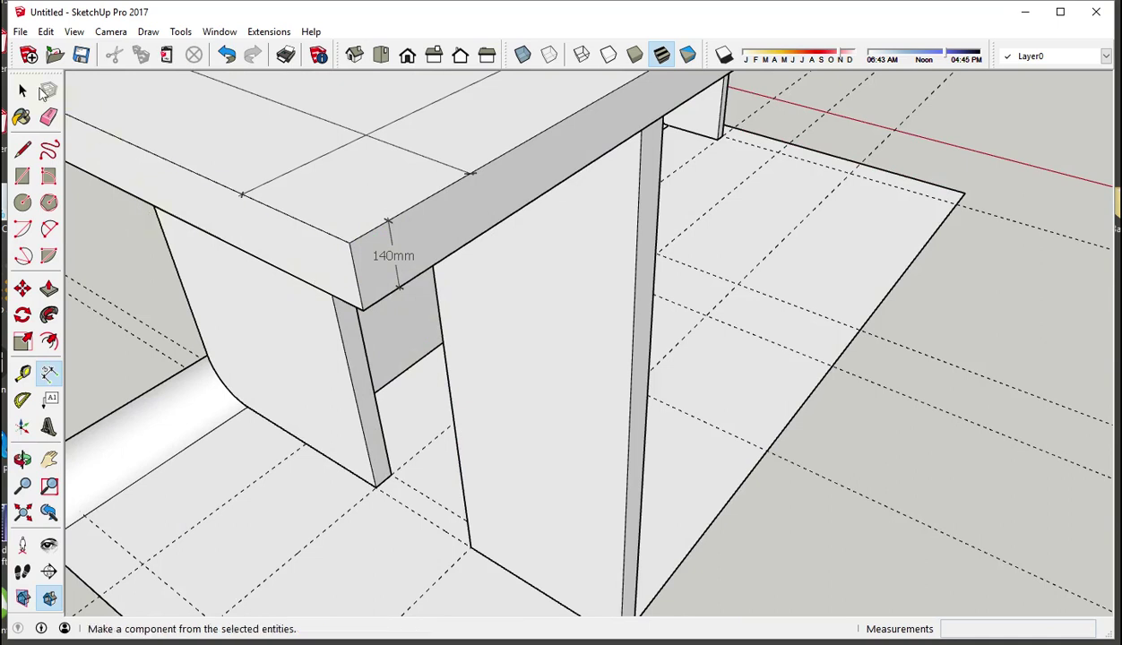
# Step: Select the whole slab and make it a group
pyautogui.click(23, 90)
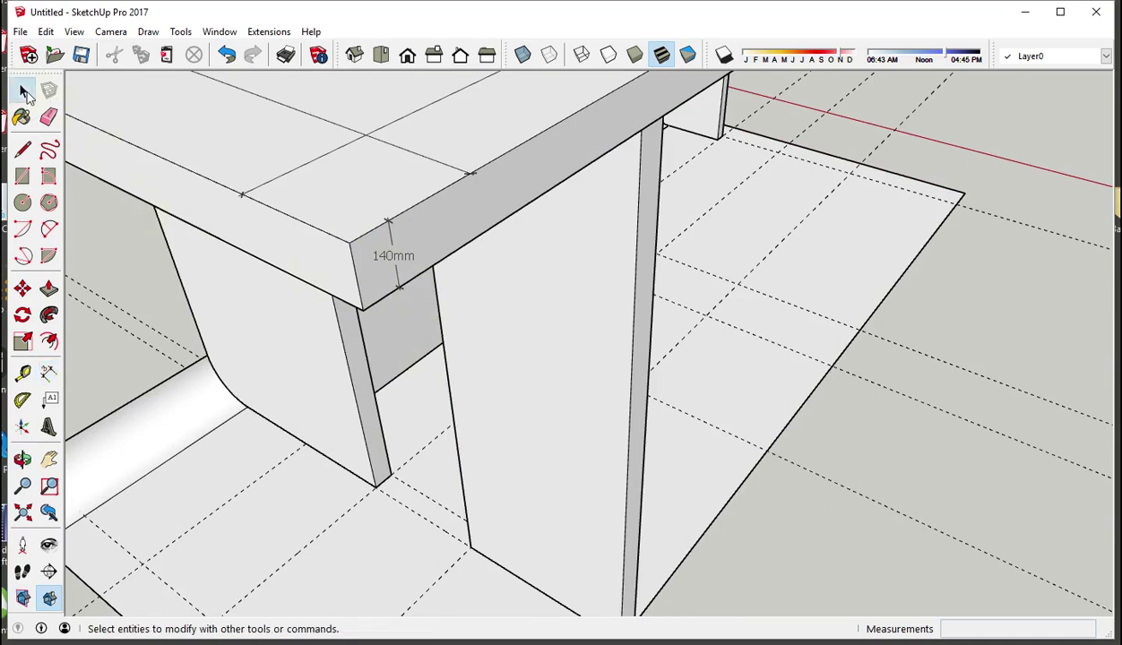
pyautogui.tripleClick(360, 199)
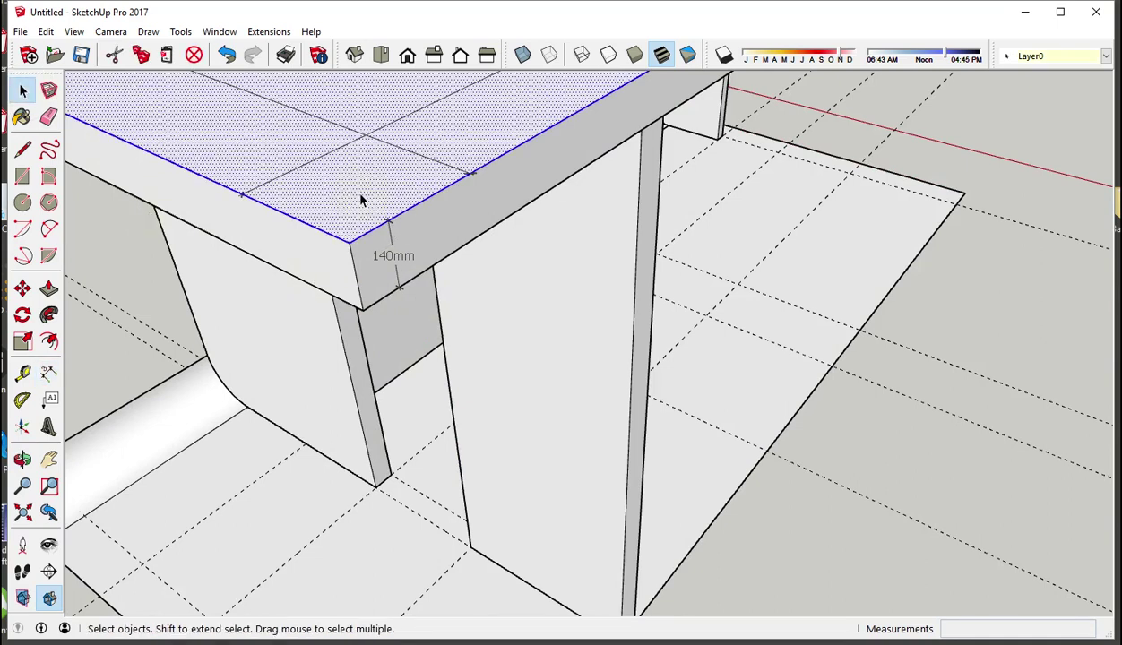
pyautogui.moveTo(360, 199); pyautogui.dragTo(466, 176, button='middle')
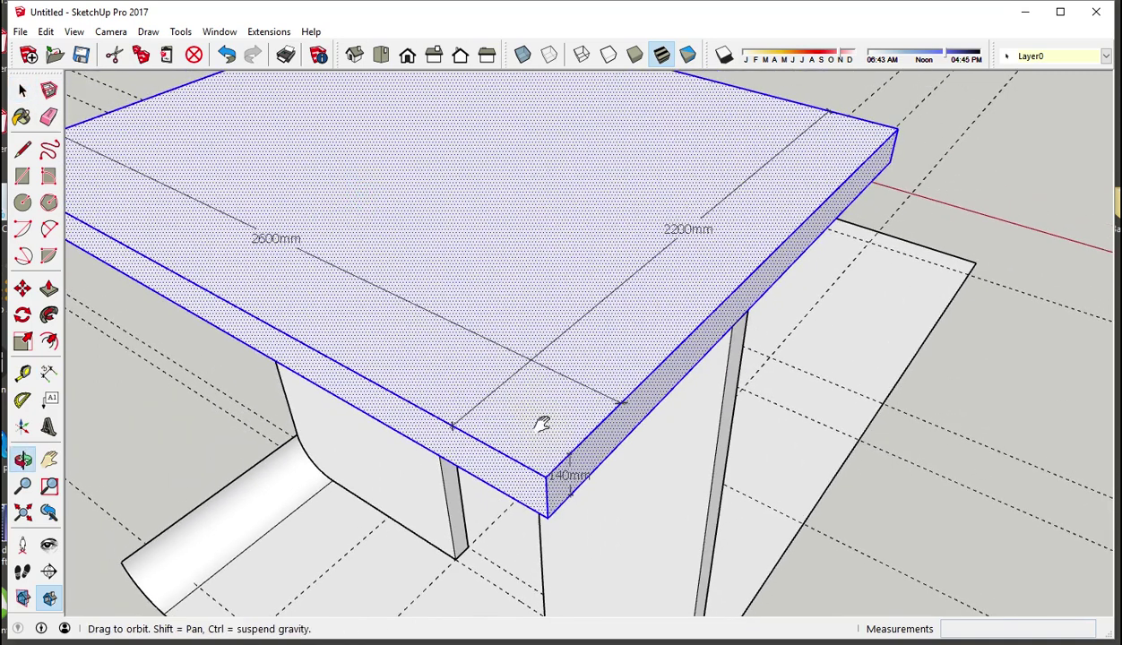
pyautogui.rightClick(467, 176)
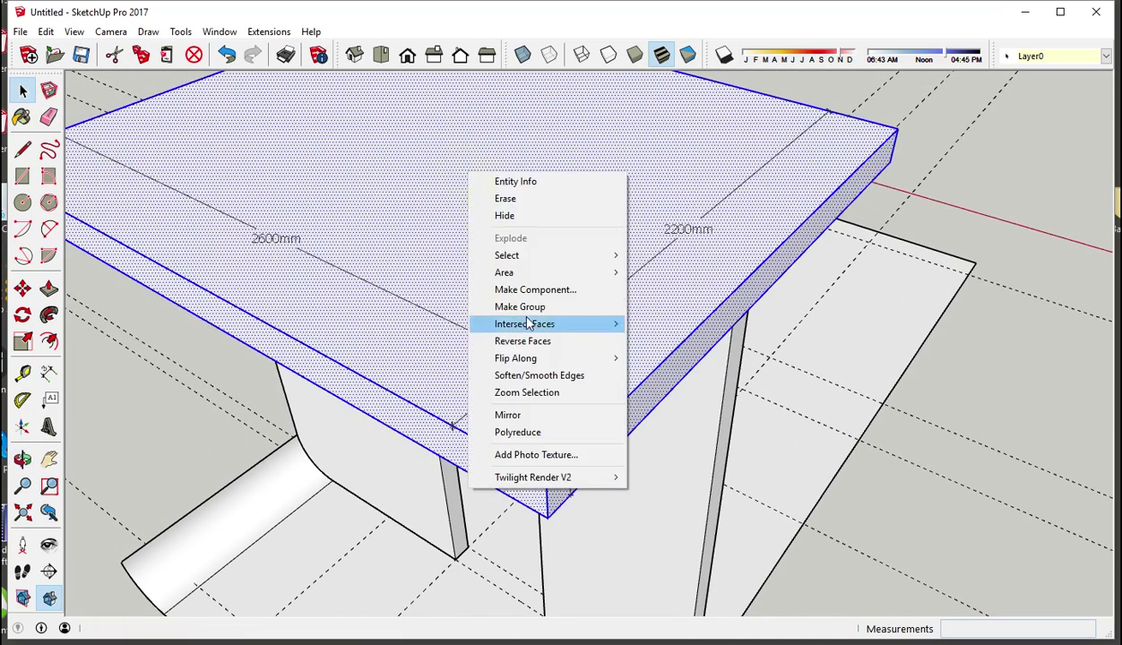
pyautogui.click(529, 307)
pyautogui.moveTo(530, 318); pyautogui.dragTo(262, 268, button='middle')
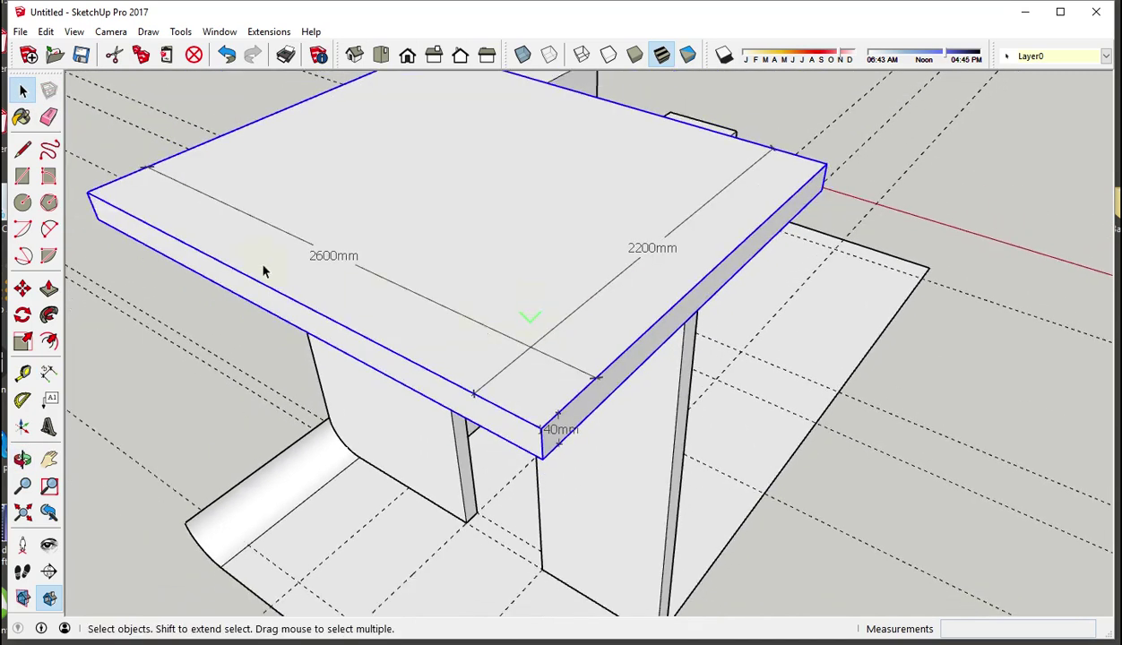
# Step: Erase the slab's dimensions with the Eraser
pyautogui.click(51, 119)
pyautogui.moveTo(533, 346); pyautogui.dragTo(533, 340)
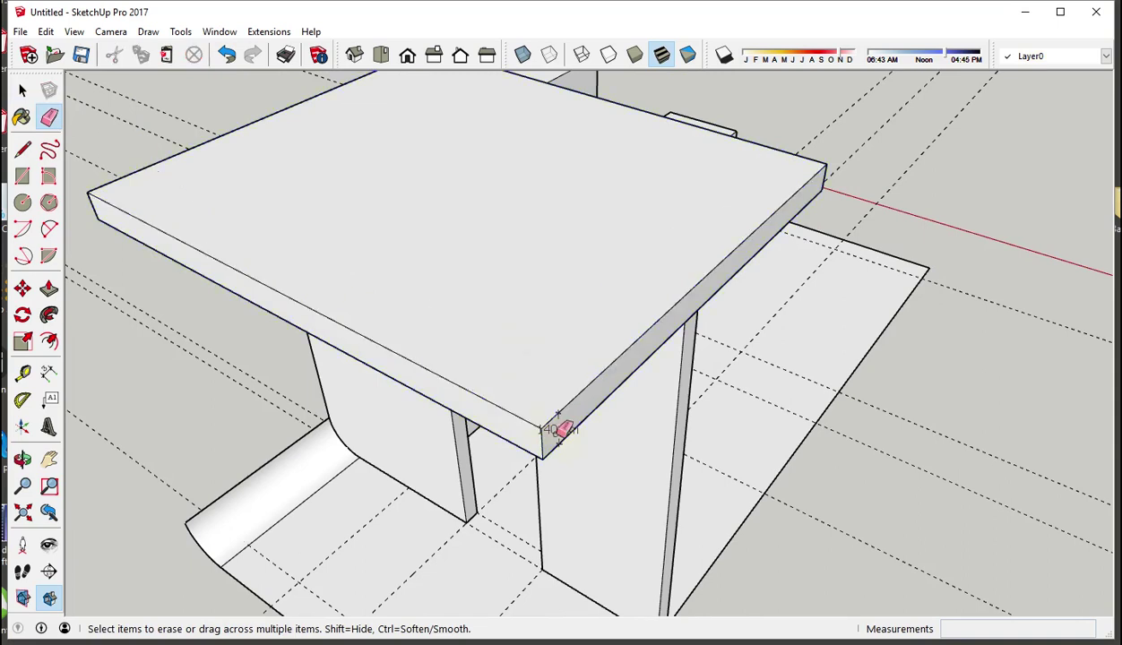
pyautogui.moveTo(670, 327)
pyautogui.mouseDown(button='middle')
pyautogui.moveTo(608, 300)
pyautogui.moveTo(561, 529)
pyautogui.moveTo(358, 513)
pyautogui.moveTo(352, 576)
pyautogui.moveTo(348, 547)
pyautogui.mouseUp(button='middle')
# Step: Draw a 2100 by 1600mm rectangle from the slab's back corner
pyautogui.click(22, 175)
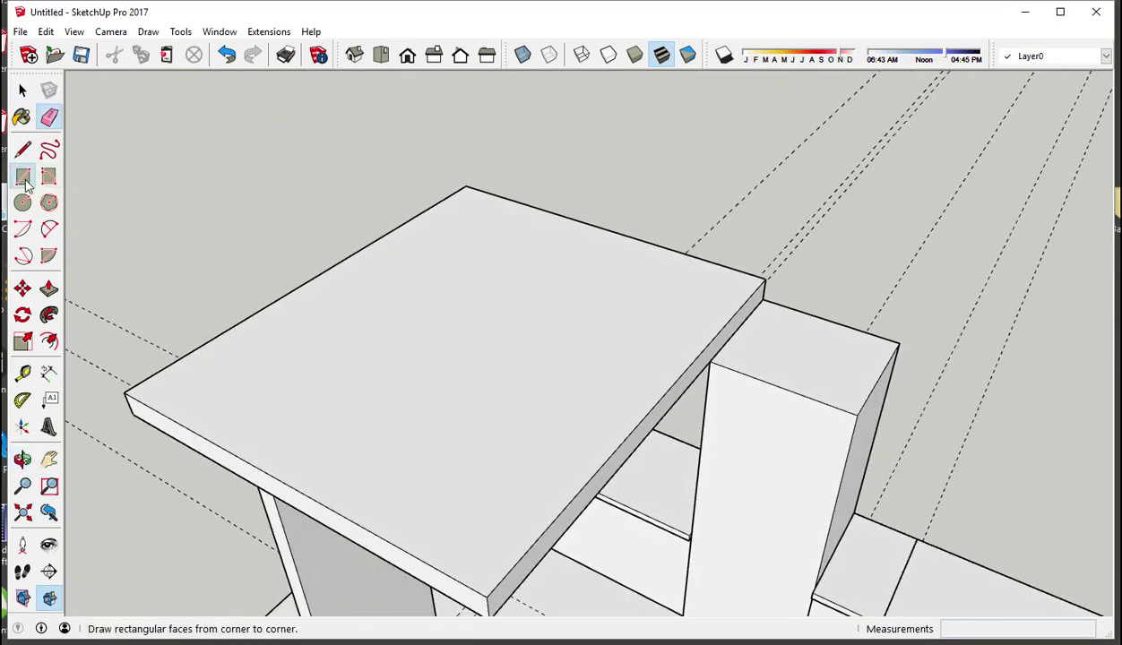
pyautogui.click(466, 188)
pyautogui.write('2200,1600')
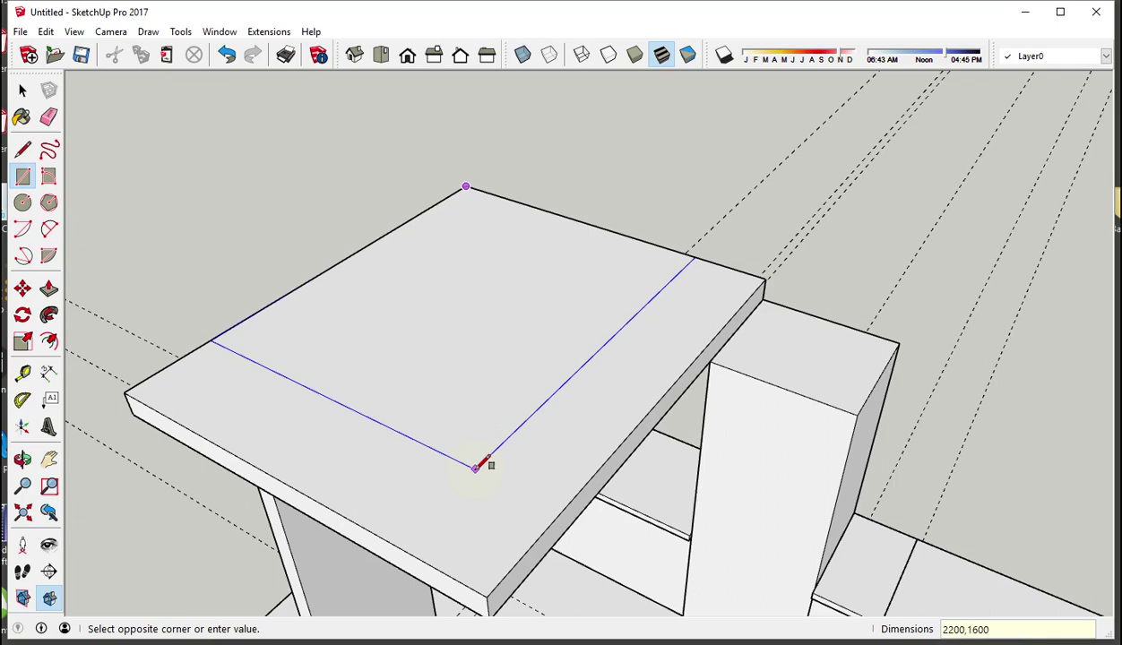
pyautogui.write('2100,16')
pyautogui.press('Return')
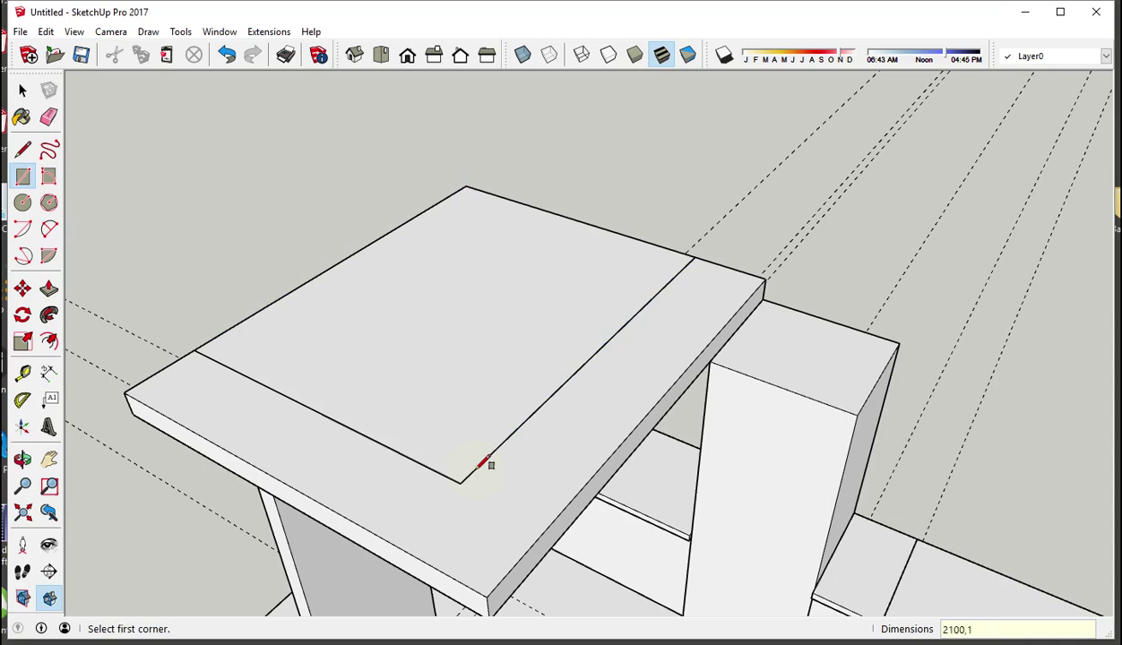
pyautogui.write('0')
pyautogui.press('Return')
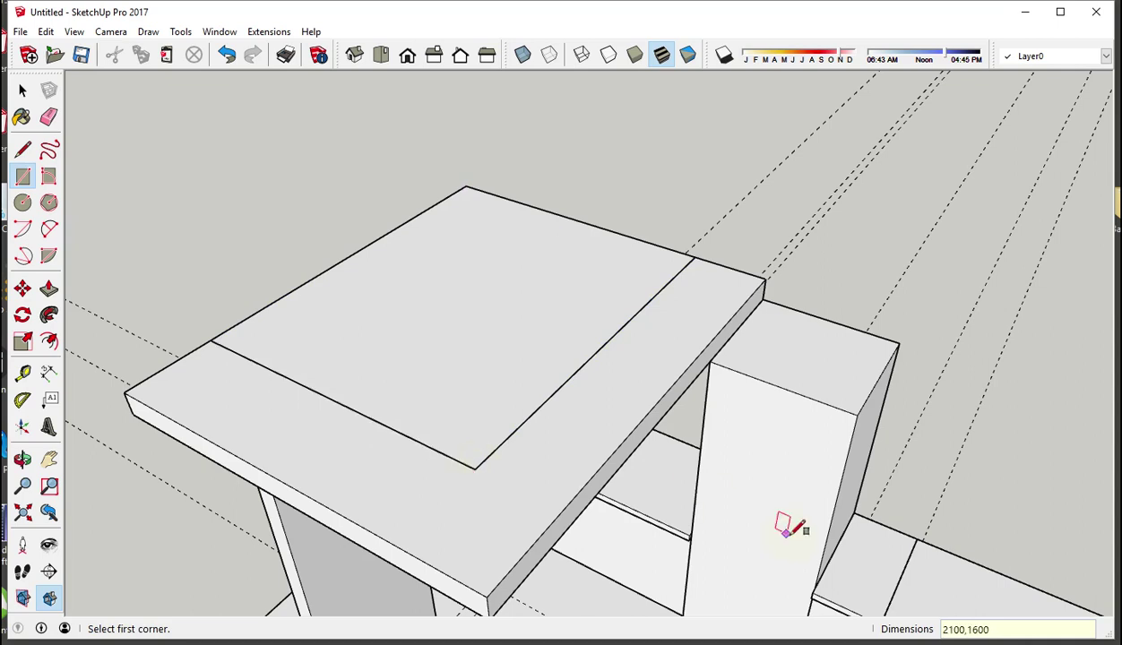
pyautogui.click(968, 633)
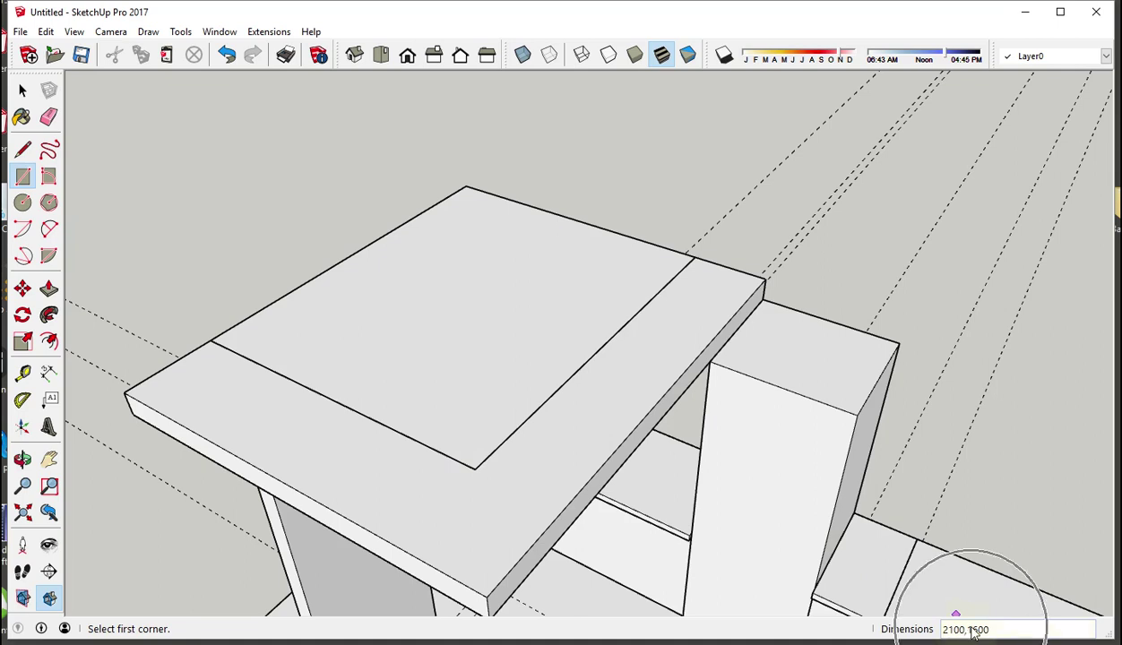
# Step: Raise the rectangle into a 300mm-high box and make it a group
pyautogui.click(48, 287)
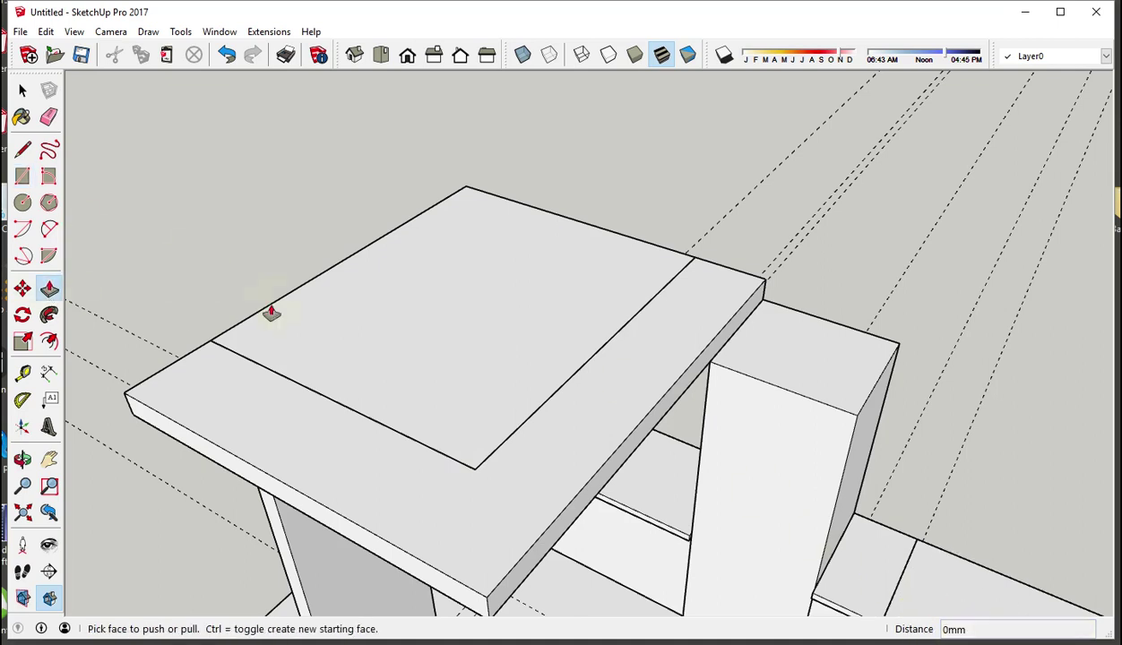
pyautogui.click(336, 340)
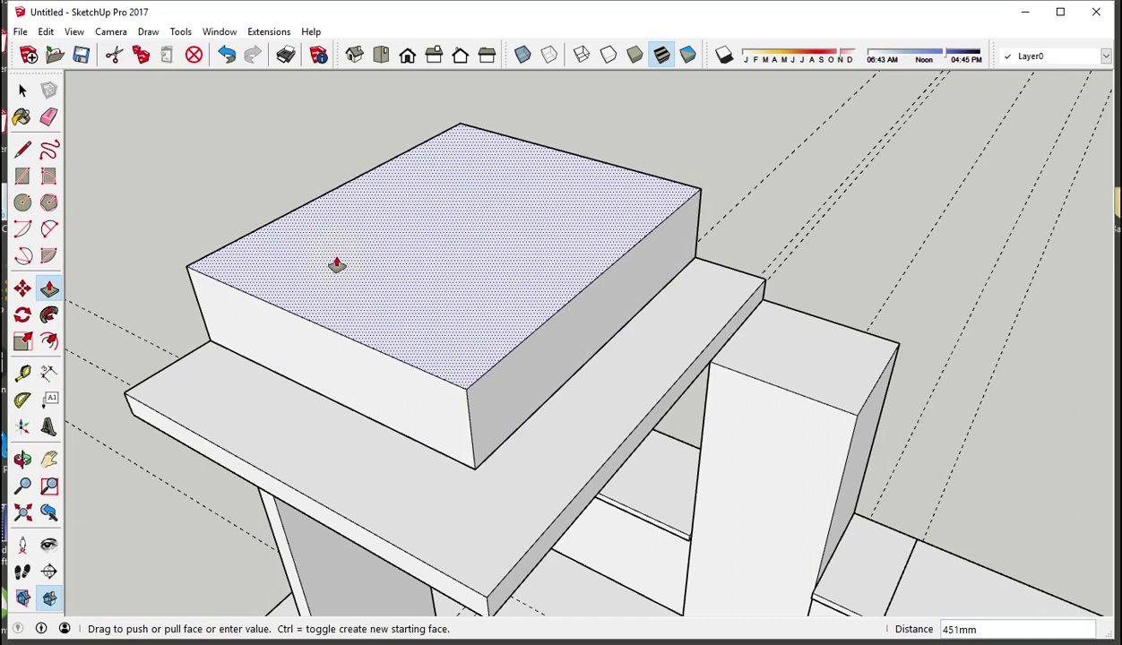
pyautogui.write('300')
pyautogui.press('Return')
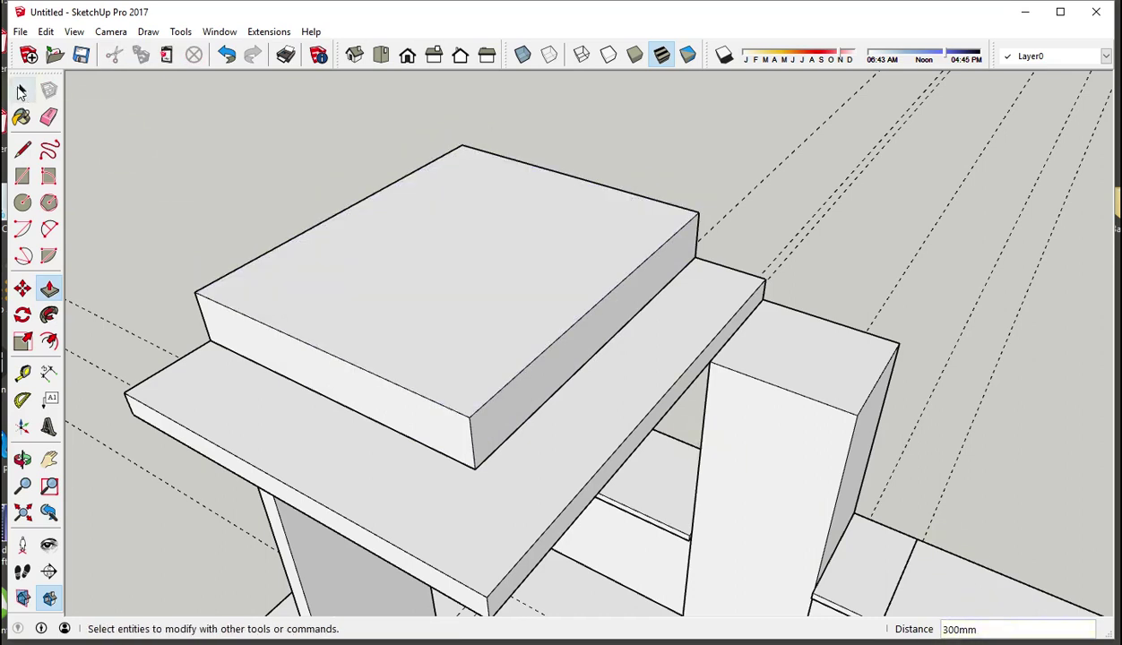
pyautogui.click(22, 90)
pyautogui.tripleClick(331, 283)
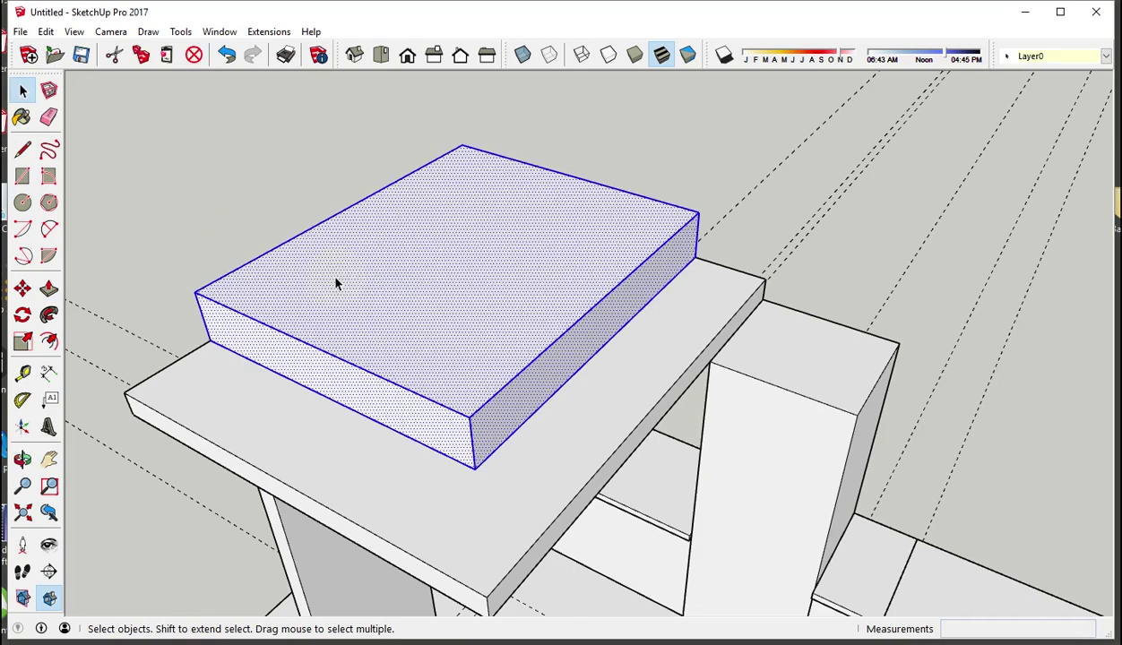
pyautogui.rightClick(333, 283)
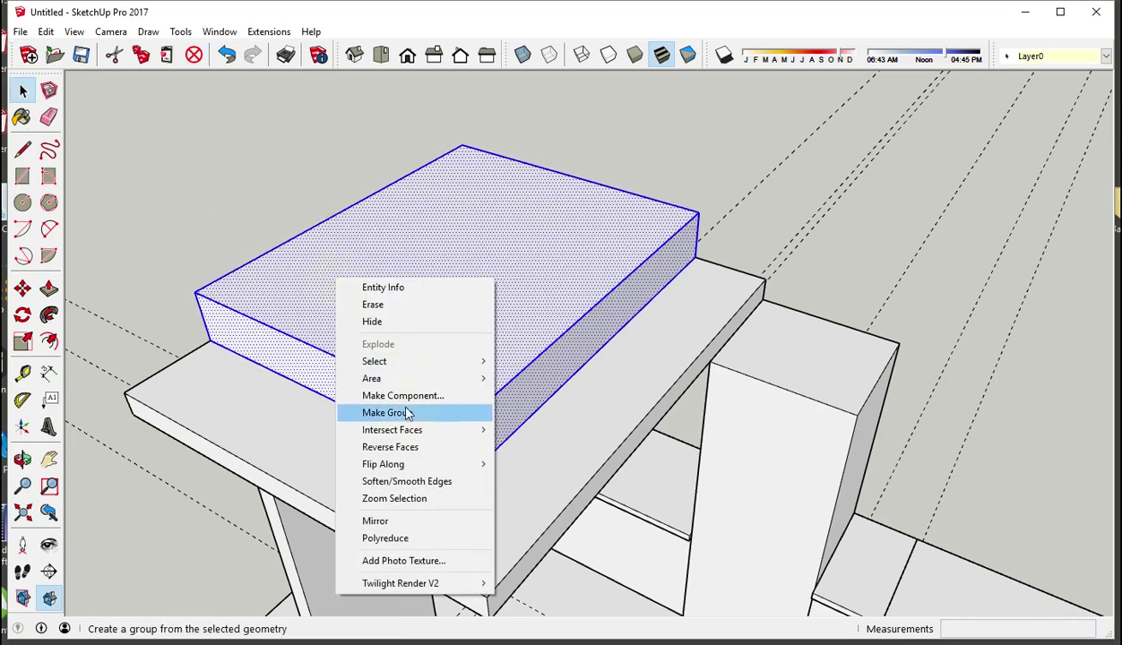
pyautogui.click(408, 420)
# Step: Delete all guide lines from the model via Edit > Delete Guides
pyautogui.moveTo(426, 401)
pyautogui.mouseDown(button='middle')
pyautogui.moveTo(1056, 283)
pyautogui.moveTo(563, 247)
pyautogui.moveTo(674, 377)
pyautogui.moveTo(886, 338)
pyautogui.moveTo(877, 375)
pyautogui.moveTo(601, 306)
pyautogui.moveTo(695, 193)
pyautogui.mouseUp(button='middle')
pyautogui.scroll(2, 712, 349)
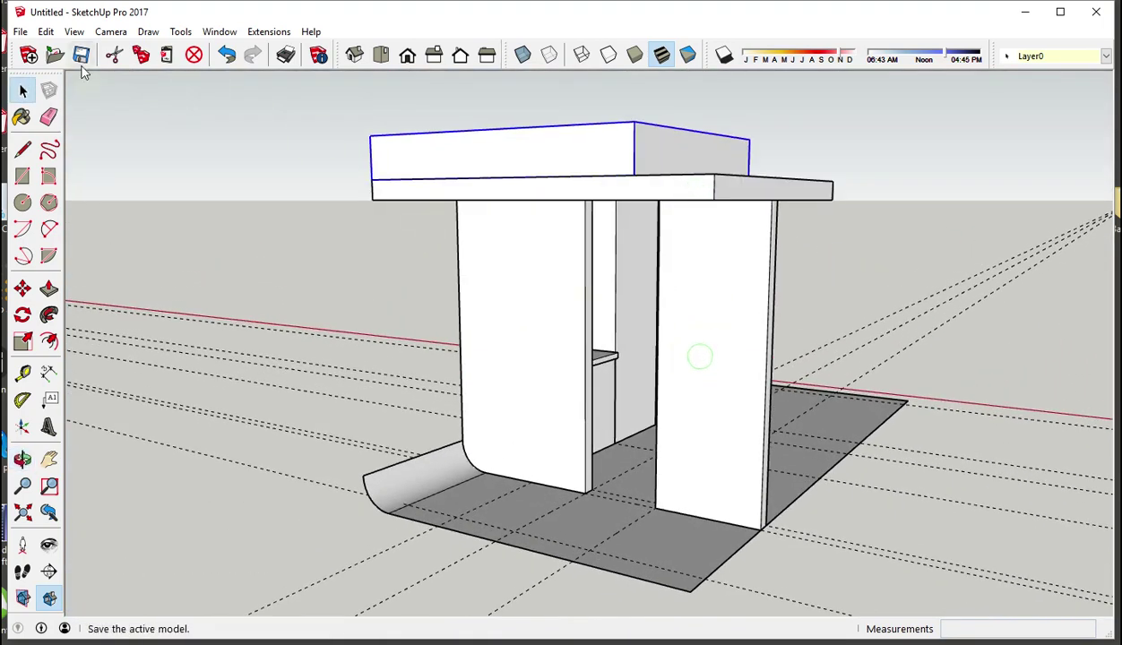
pyautogui.click(47, 32)
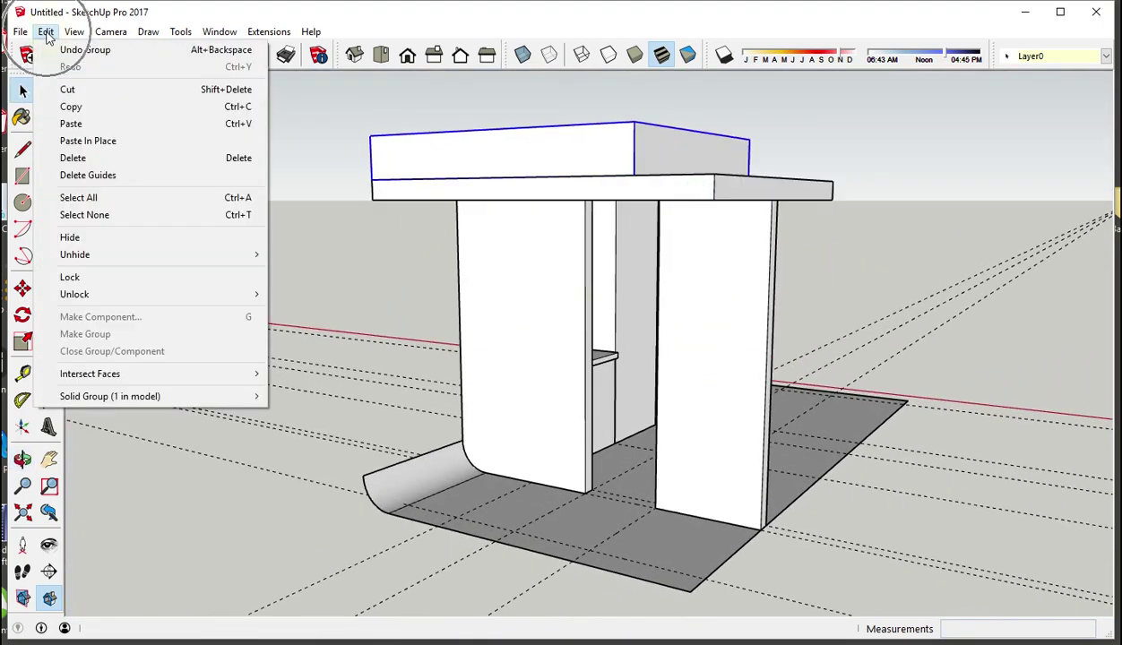
pyautogui.click(115, 176)
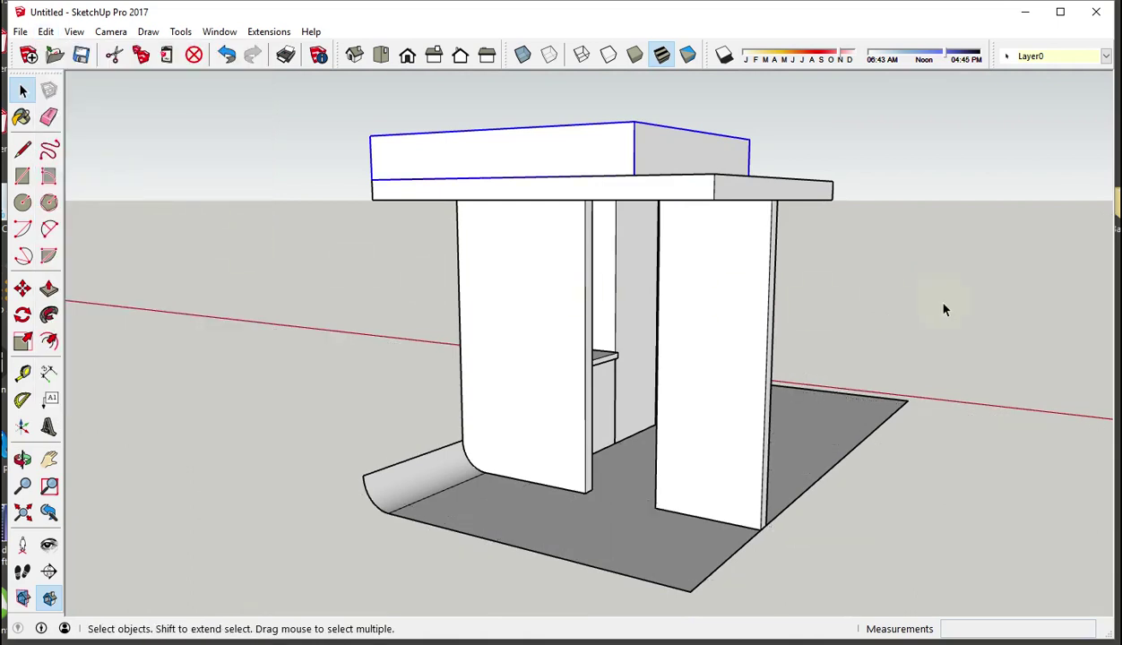
pyautogui.moveTo(943, 310); pyautogui.dragTo(896, 313, button='middle')
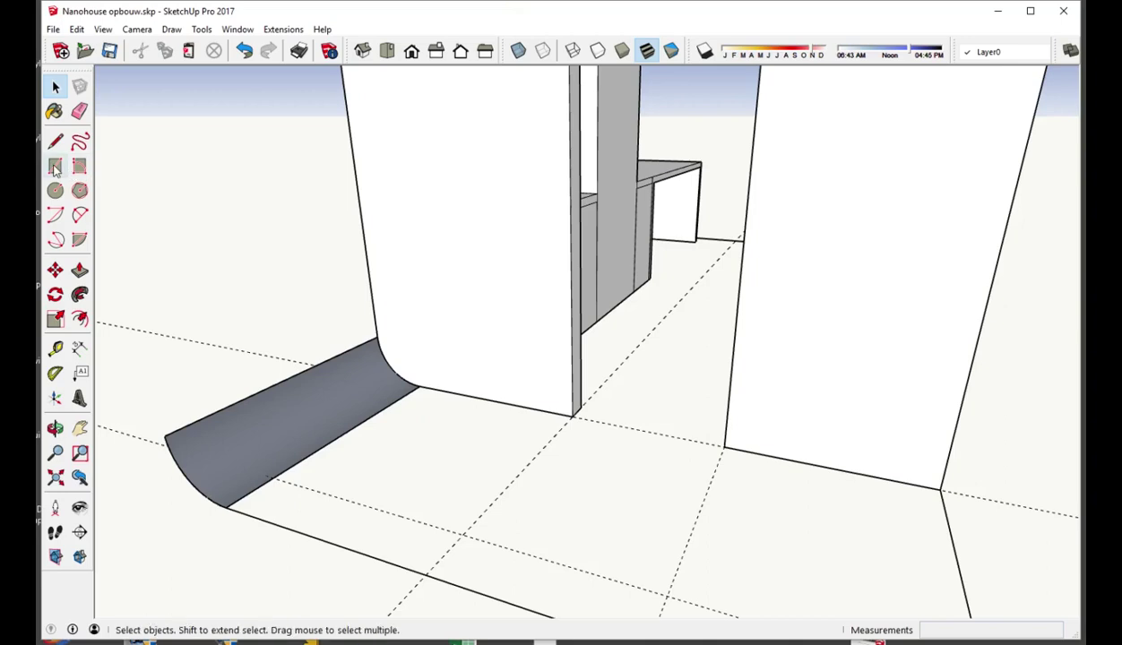
# Step: Draw a rectangle up the wall above the skirting and extrude it 900mm
pyautogui.click(54, 168)
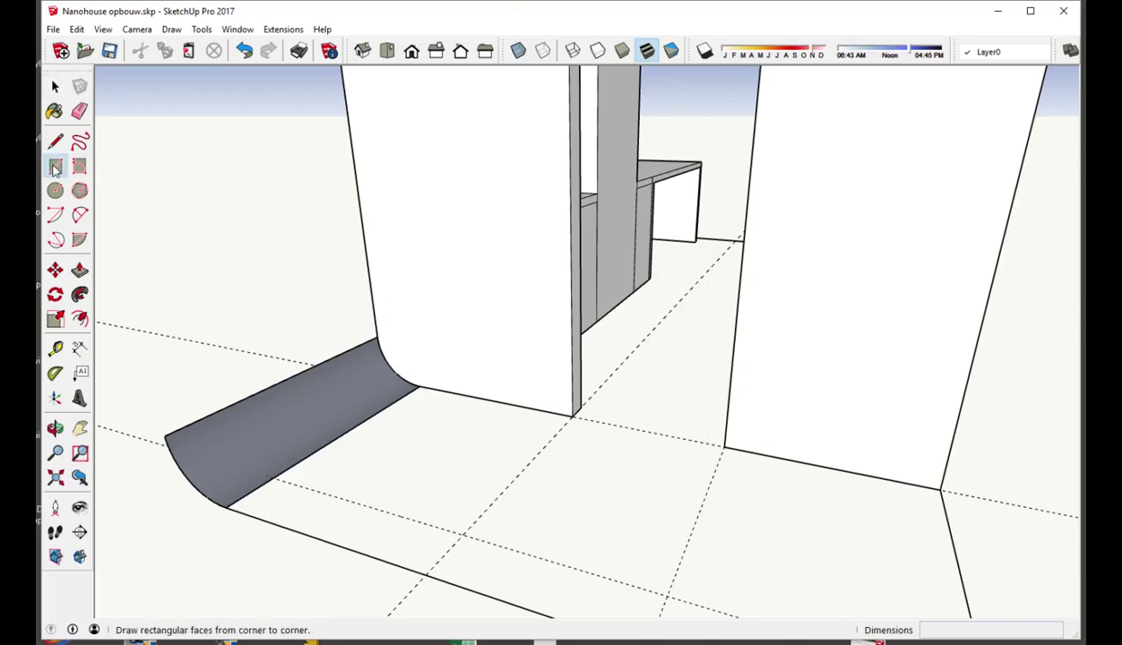
pyautogui.click(419, 387)
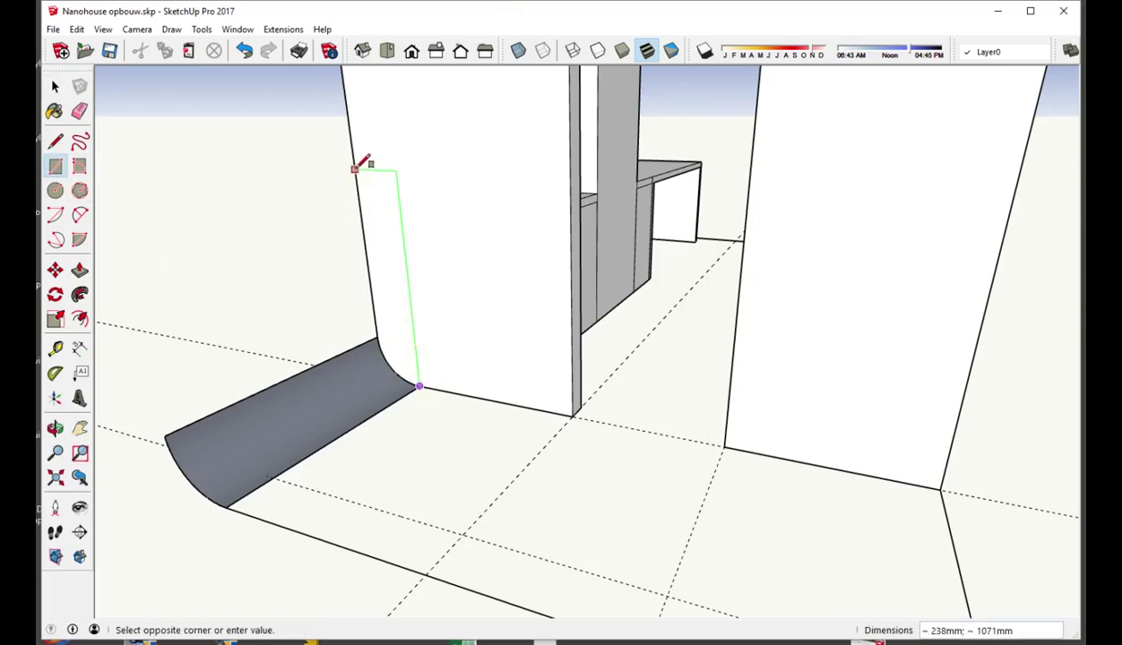
pyautogui.click(350, 136)
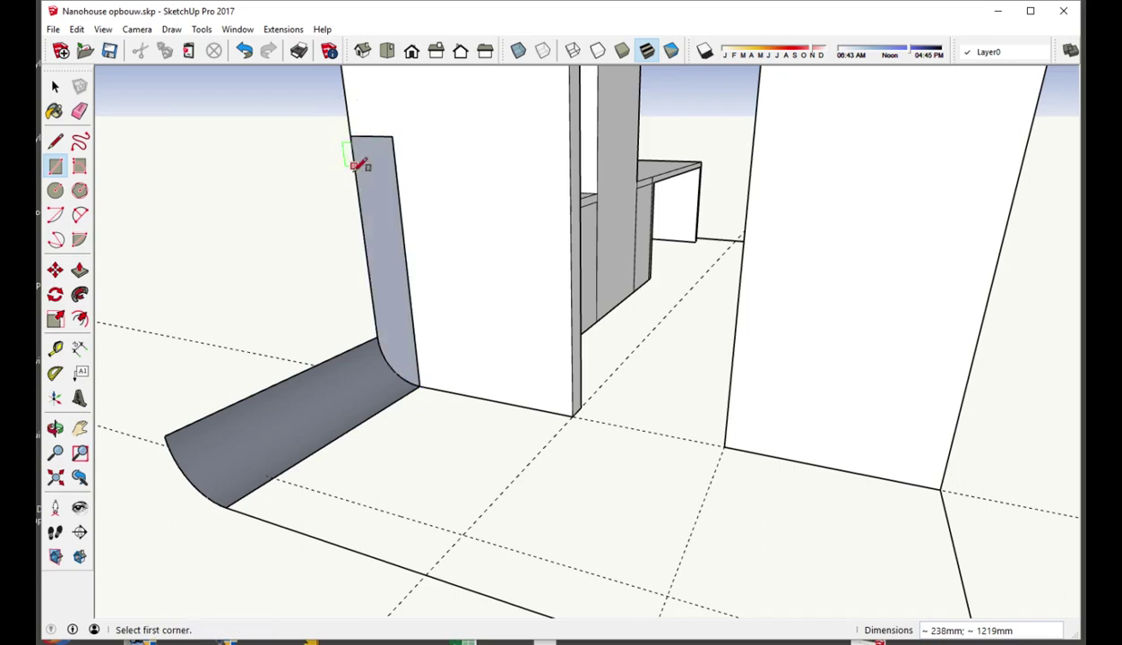
pyautogui.click(80, 269)
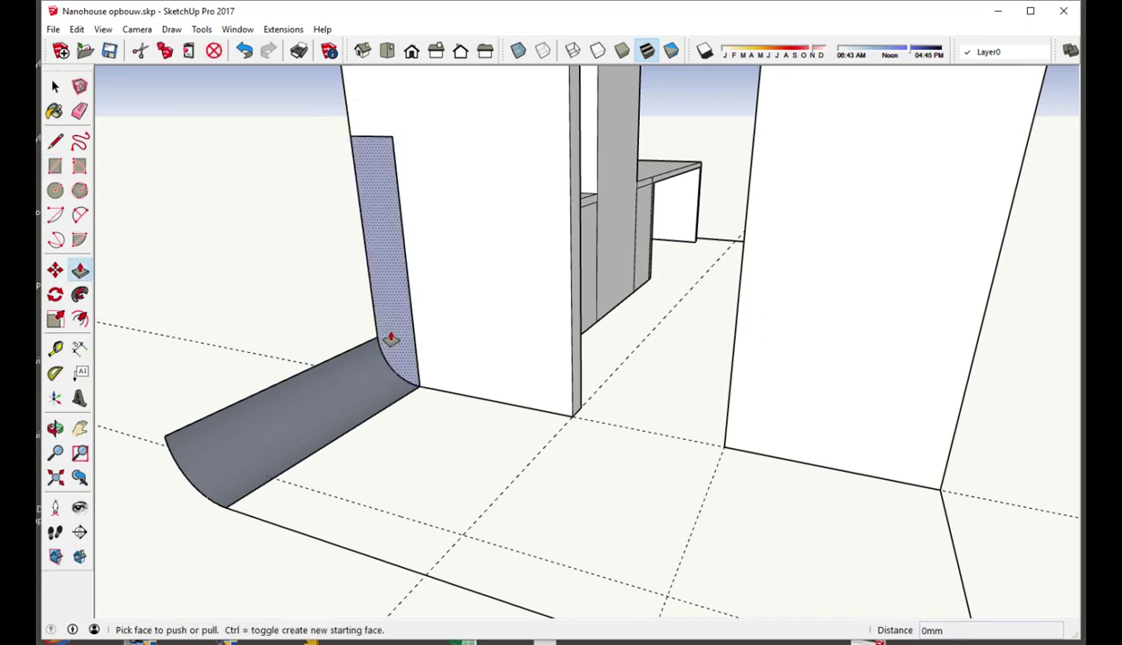
pyautogui.moveTo(391, 339); pyautogui.dragTo(280, 487)
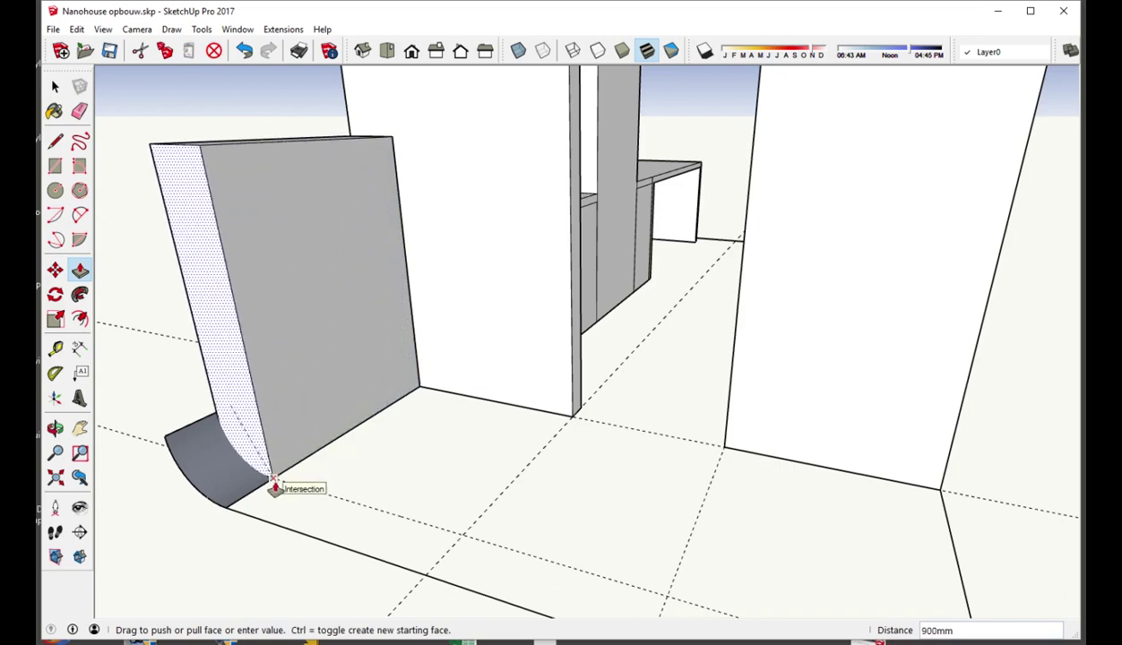
pyautogui.click(276, 487)
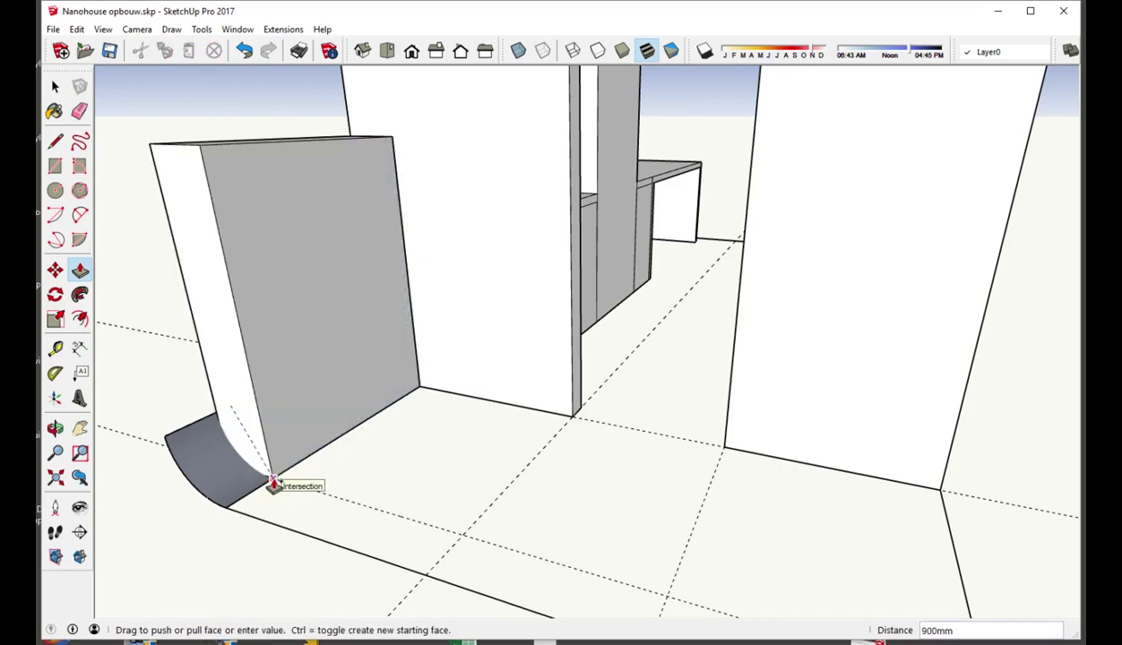
pyautogui.click(275, 487)
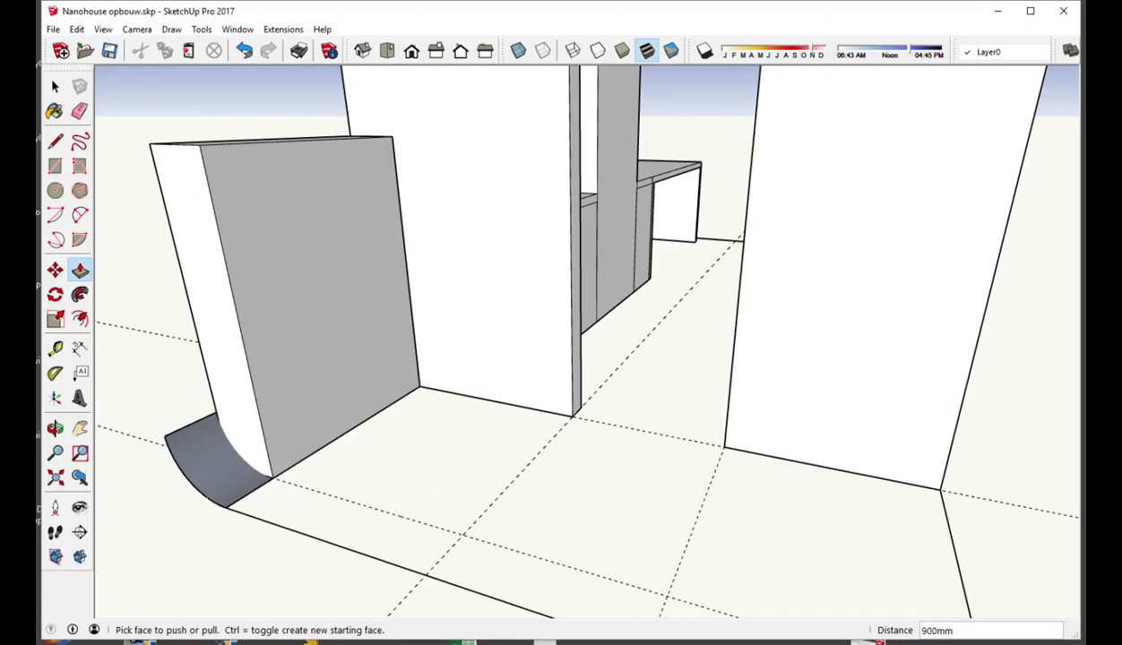
pyautogui.moveTo(292, 357)
pyautogui.mouseDown(button='middle')
pyautogui.moveTo(501, 296)
pyautogui.moveTo(686, 195)
pyautogui.moveTo(678, 205)
pyautogui.mouseUp(button='middle')
# Step: Intersect the panel with the model and push the part overlapping the skirting back 900mm
pyautogui.press('space')
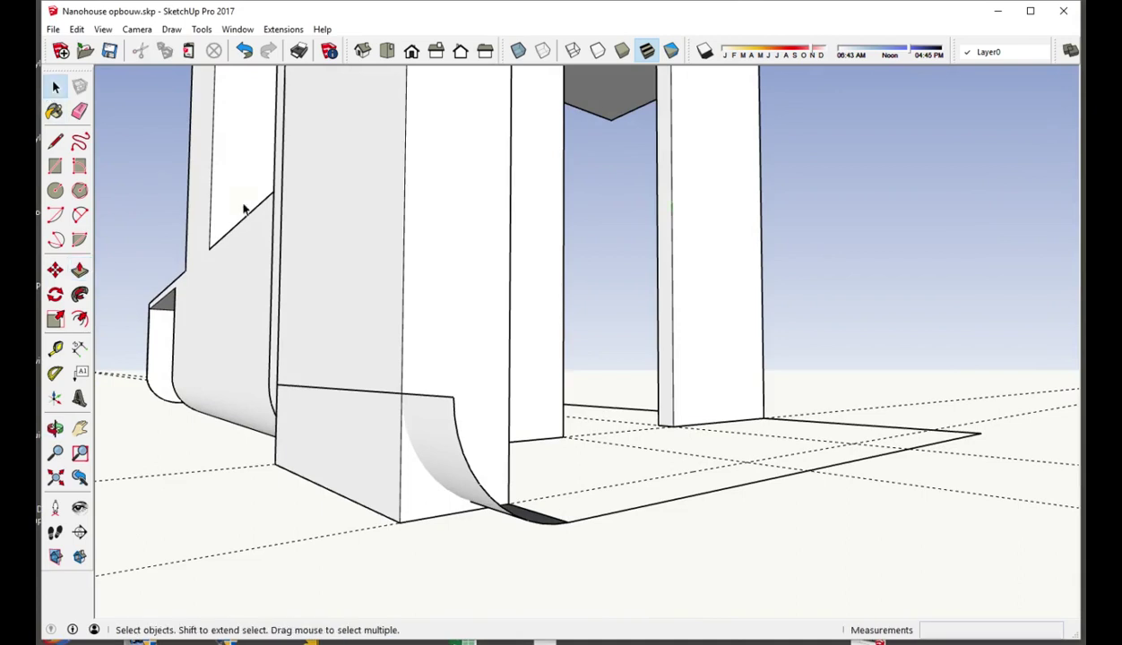
pyautogui.click(448, 256)
pyautogui.rightClick(448, 255)
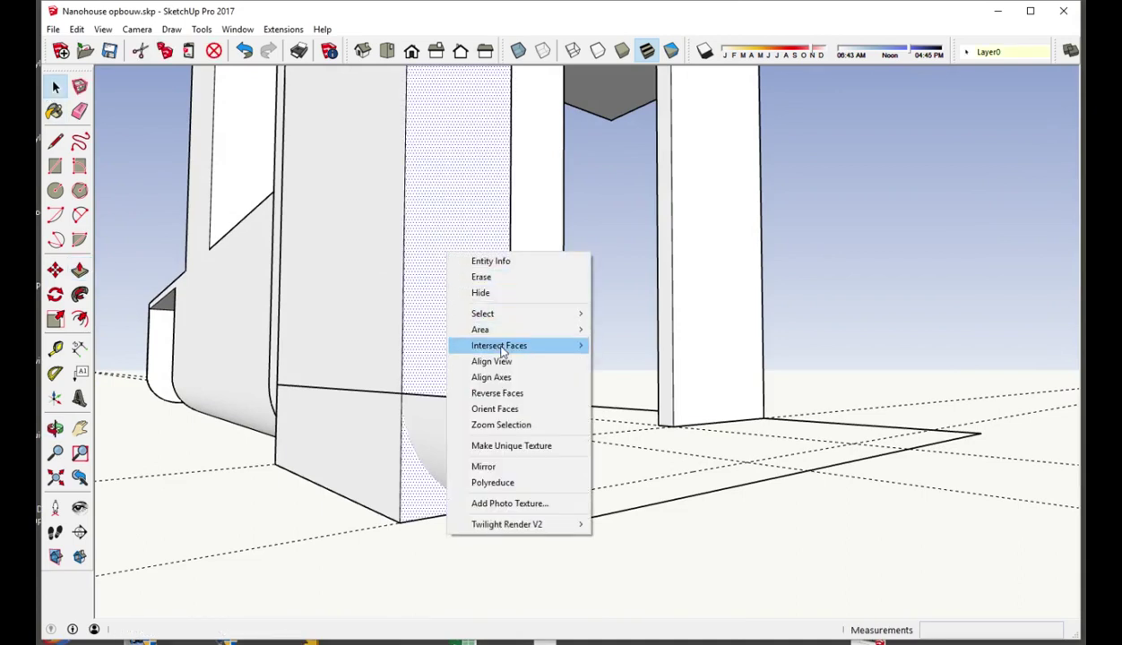
pyautogui.moveTo(499, 346)
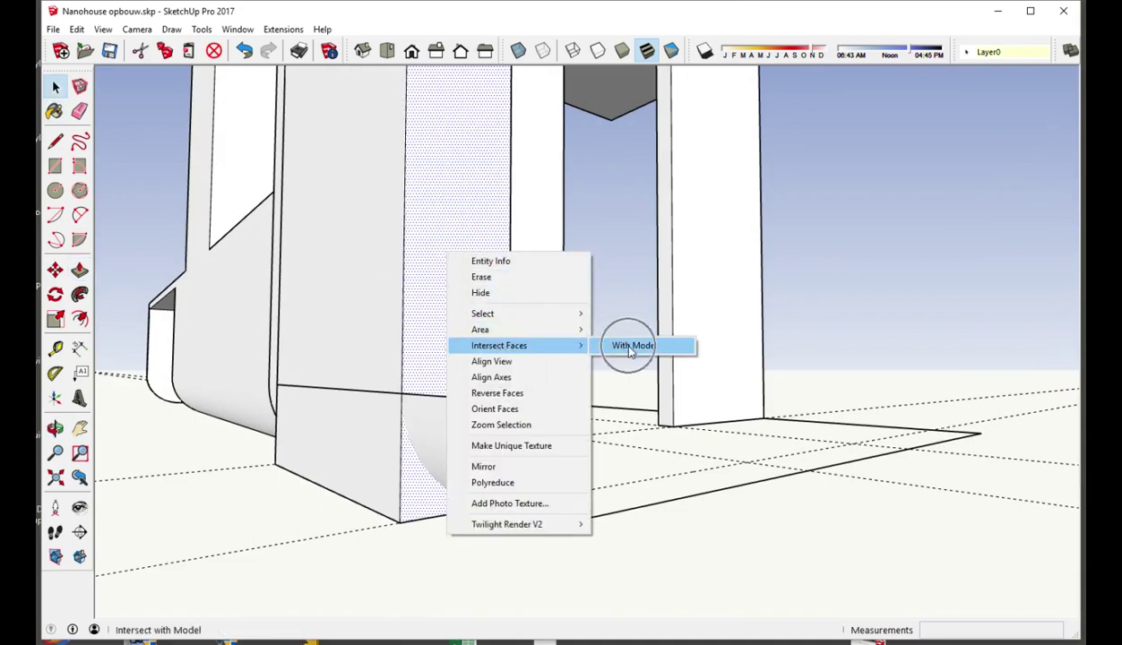
pyautogui.click(630, 349)
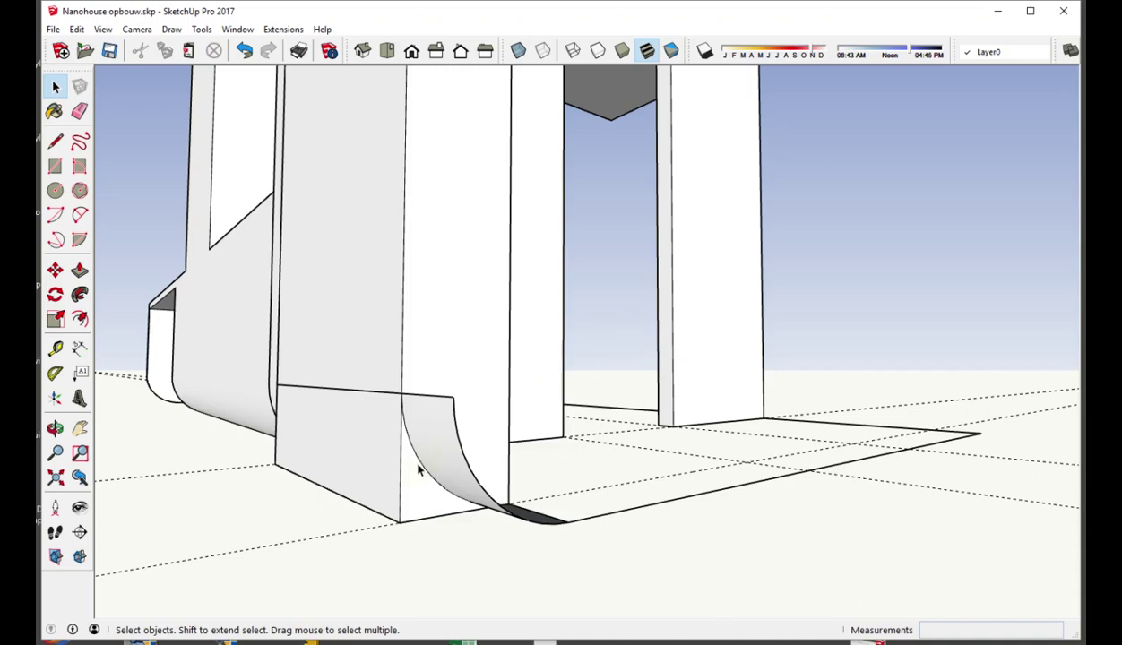
pyautogui.press('p')
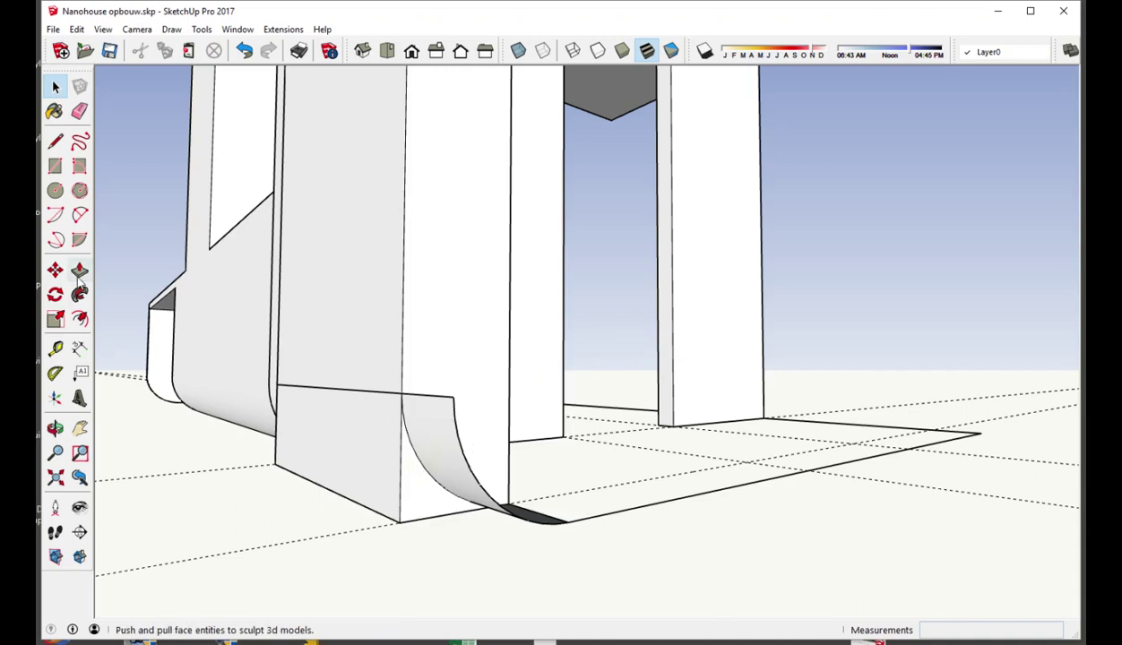
pyautogui.click(414, 498)
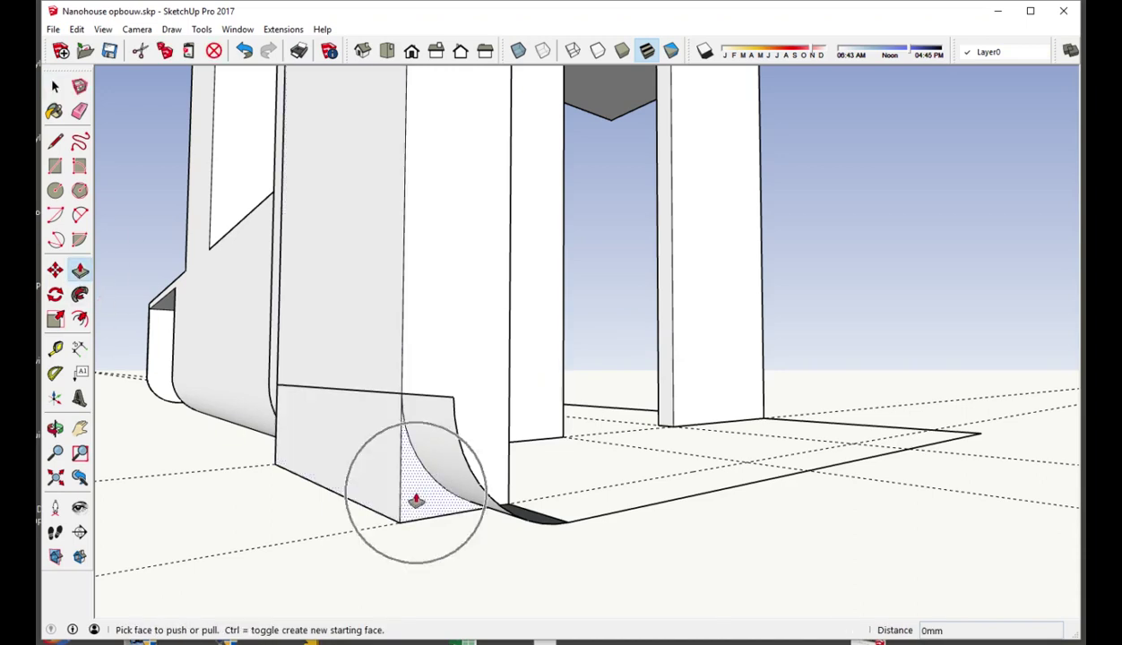
pyautogui.click(278, 459)
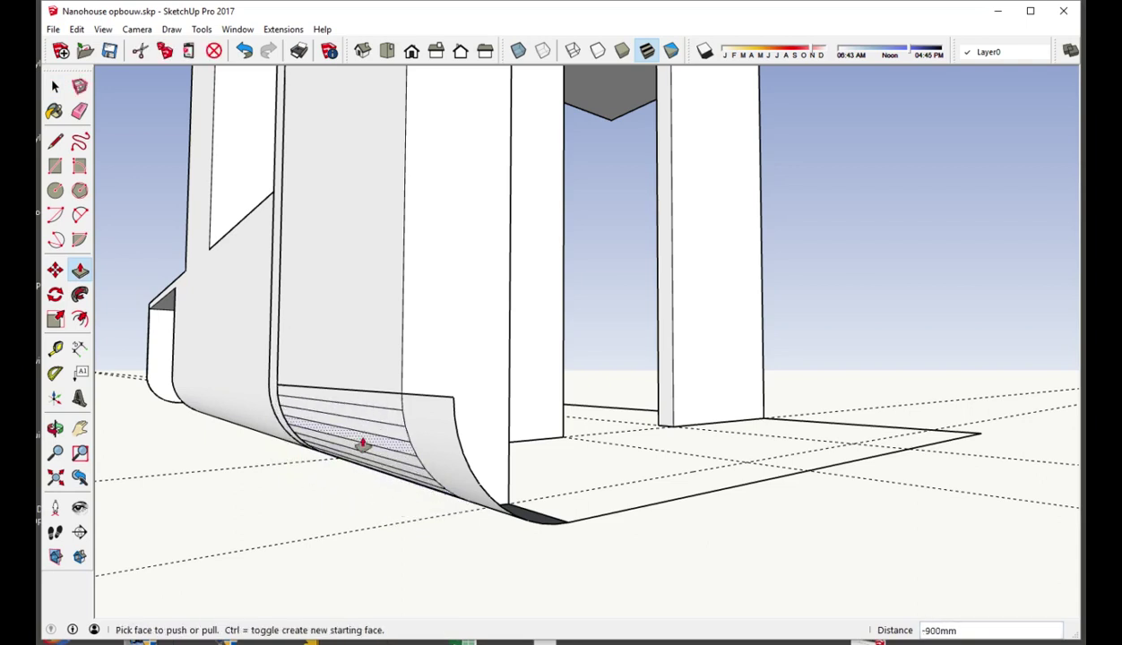
pyautogui.moveTo(418, 436)
pyautogui.mouseDown(button='middle')
pyautogui.moveTo(472, 391)
pyautogui.moveTo(328, 446)
pyautogui.moveTo(220, 515)
pyautogui.moveTo(243, 514)
pyautogui.mouseUp(button='middle')
# Step: Select the whole notched panel and make it a group
pyautogui.click(54, 87)
pyautogui.click(53, 87)
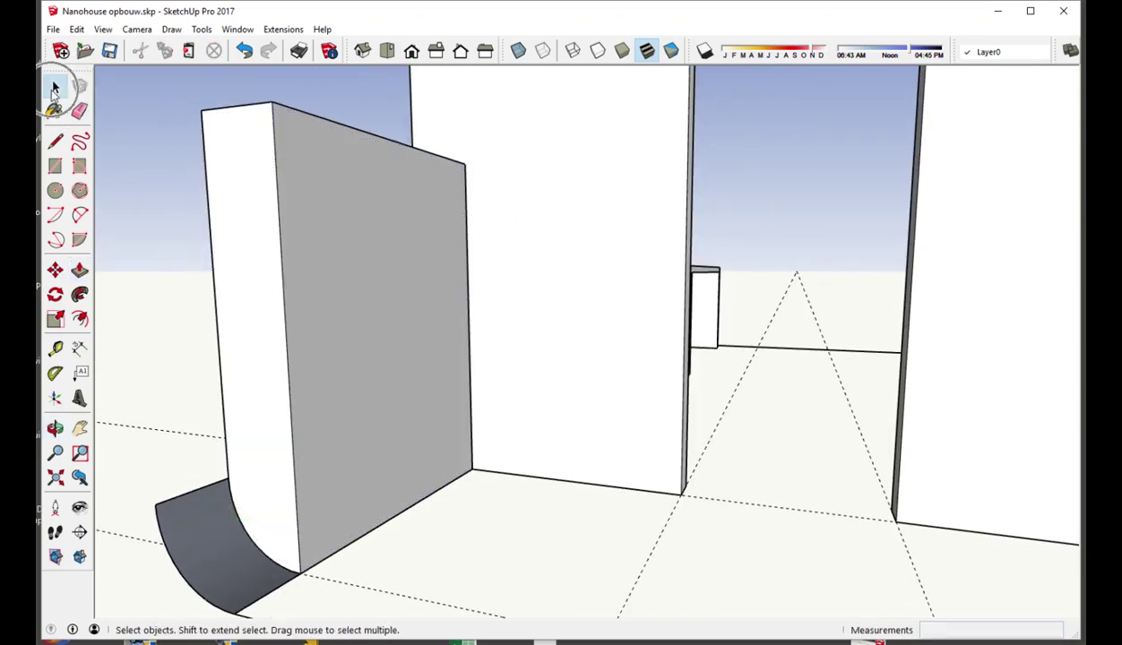
pyautogui.tripleClick(255, 220)
pyautogui.rightClick(255, 220)
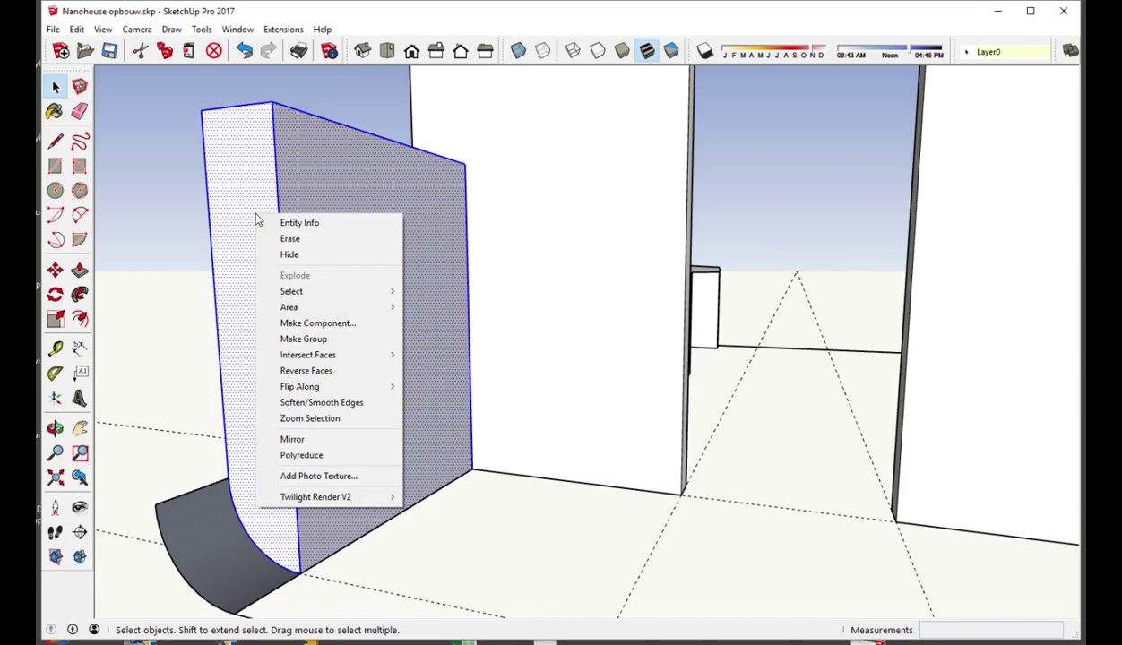
pyautogui.click(340, 340)
pyautogui.moveTo(341, 343)
pyautogui.mouseDown(button='middle')
pyautogui.moveTo(421, 314)
pyautogui.moveTo(400, 371)
pyautogui.mouseUp(button='middle')
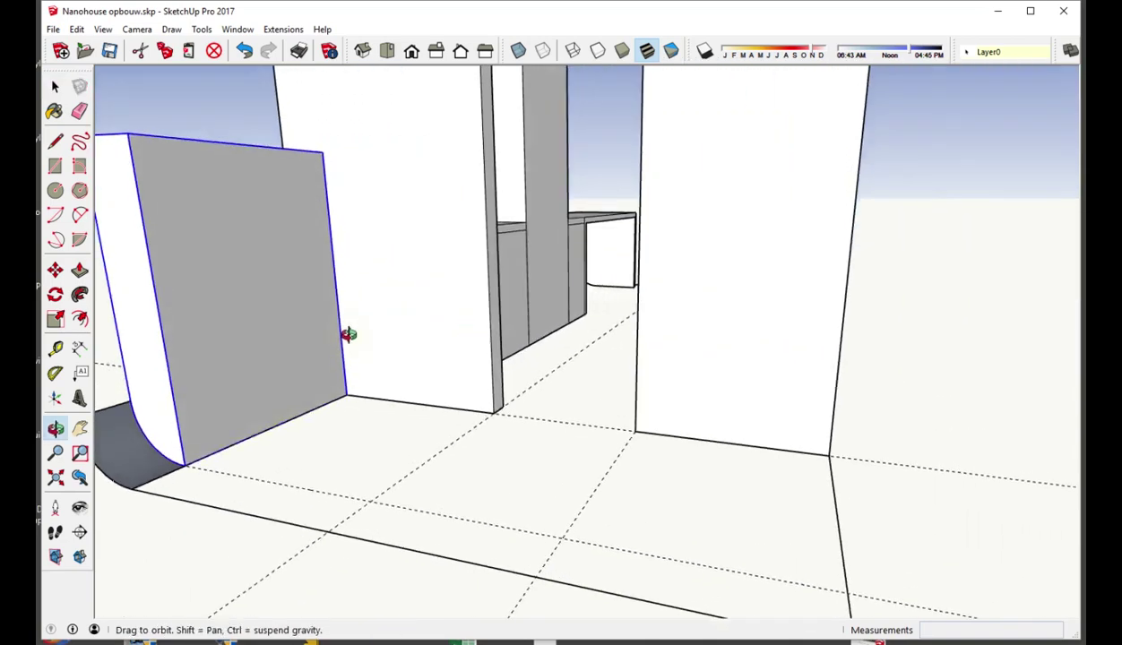
# Step: Add Tape Measure guides 450mm from the panel's bottom edge and side edge
pyautogui.press('t')
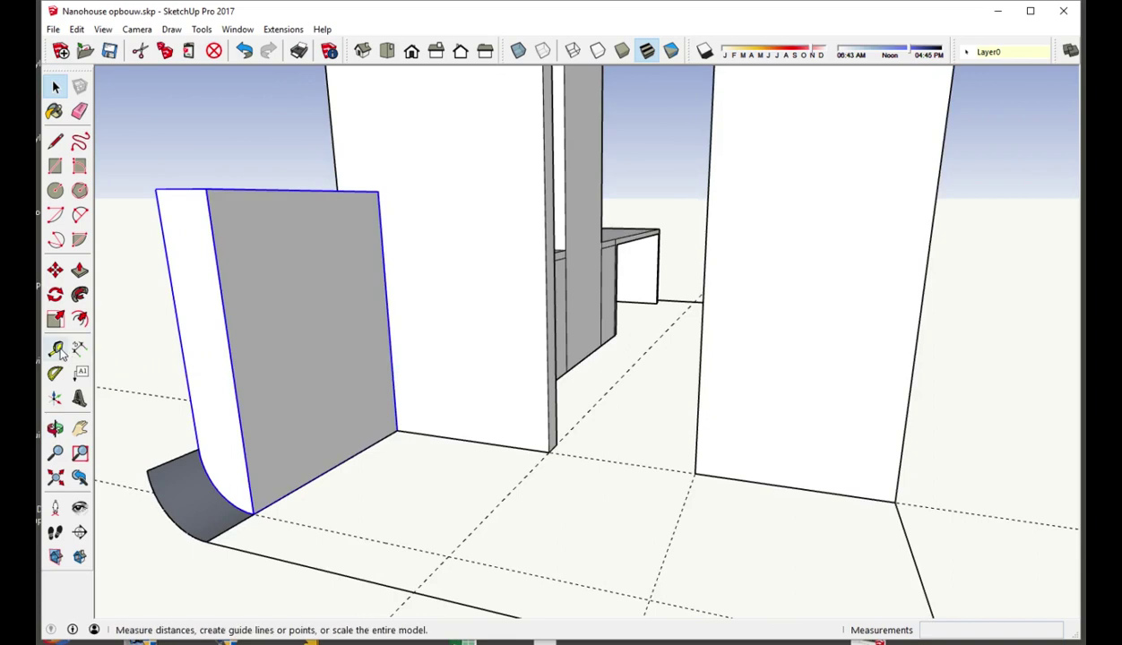
pyautogui.click(338, 459)
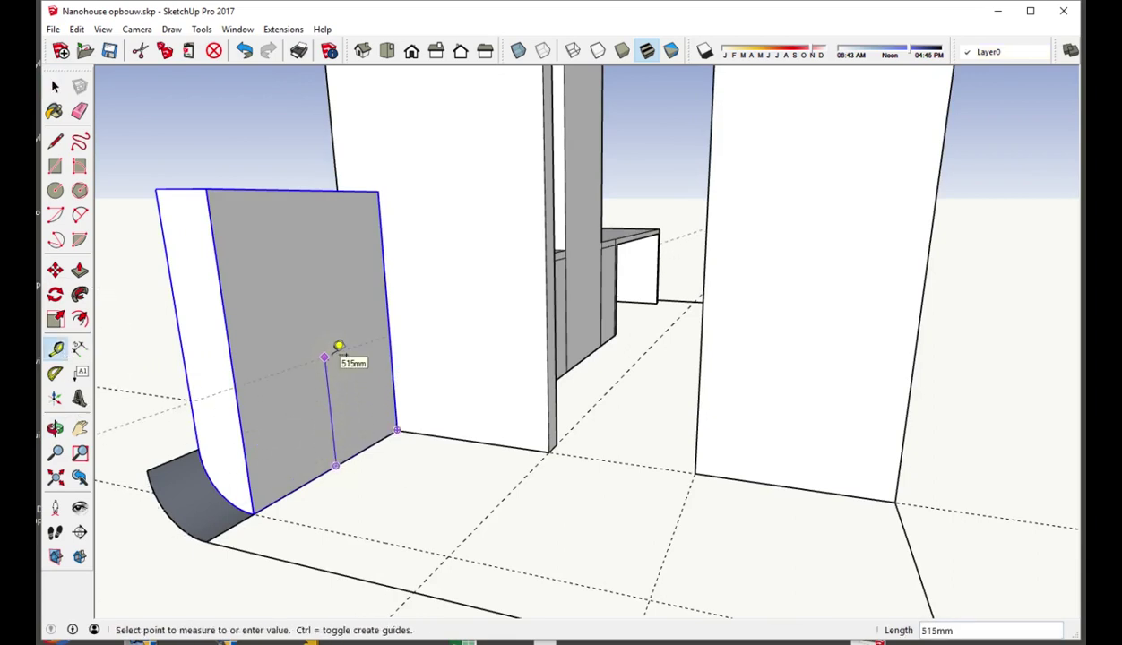
pyautogui.write('450')
pyautogui.press('Return')
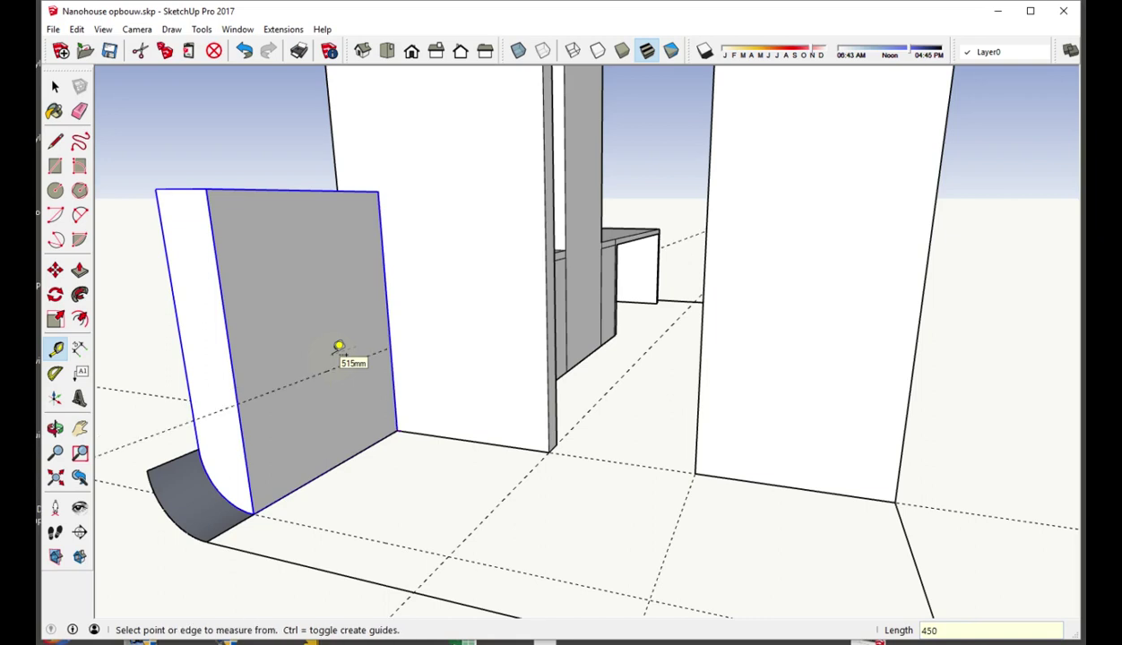
pyautogui.click(230, 350)
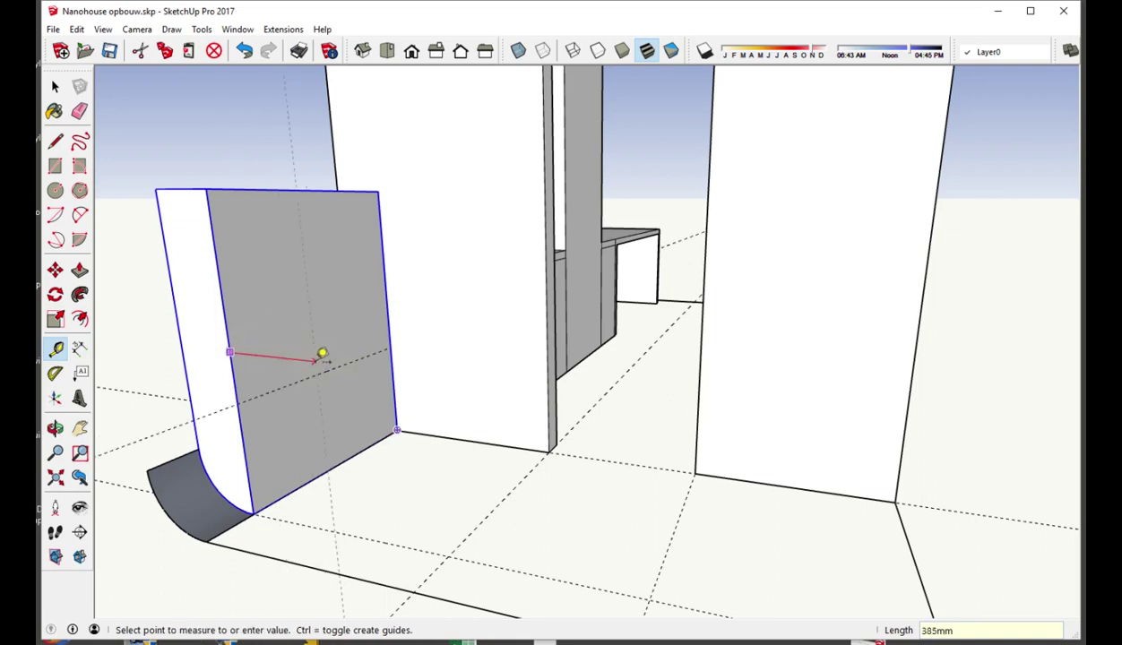
pyautogui.click(344, 459)
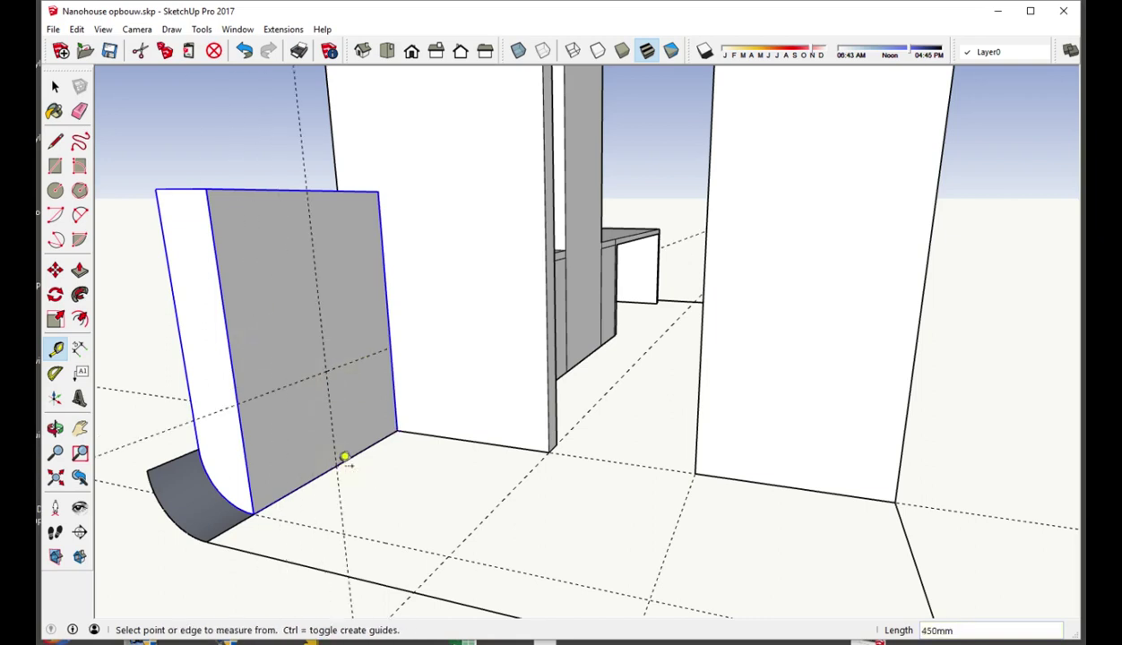
pyautogui.moveTo(341, 458); pyautogui.dragTo(348, 355, button='middle')
pyautogui.scroll(3, 348, 357)
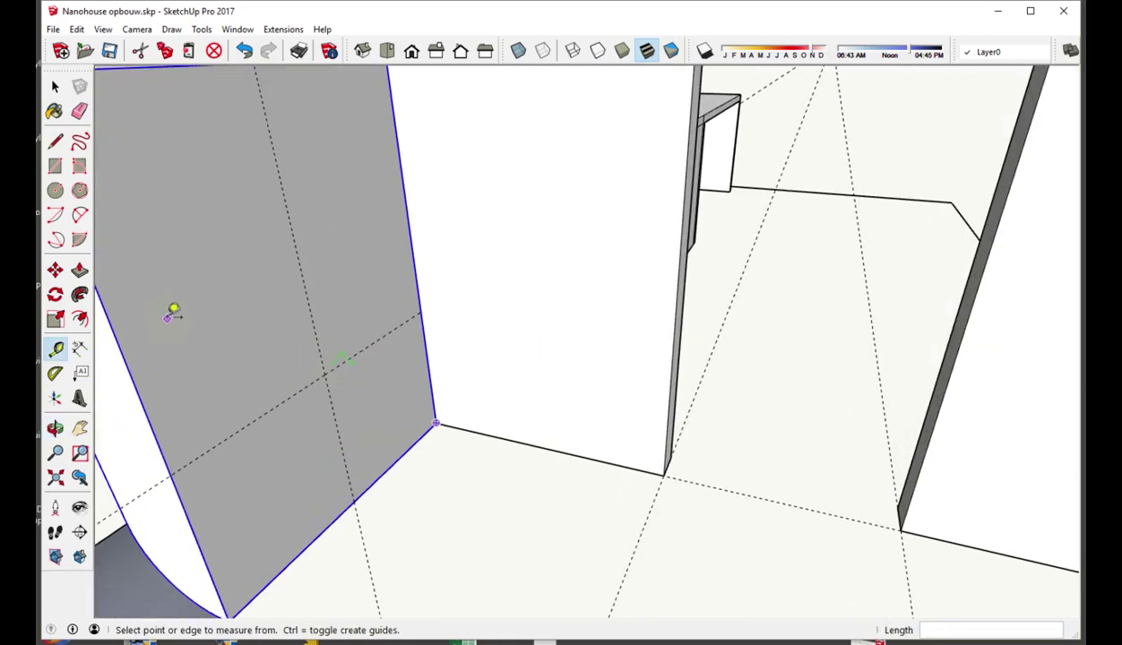
# Step: Draw a 200 by 200 mm square, pull it into a 350 mm box, then extend it 200 mm
pyautogui.click(55, 166)
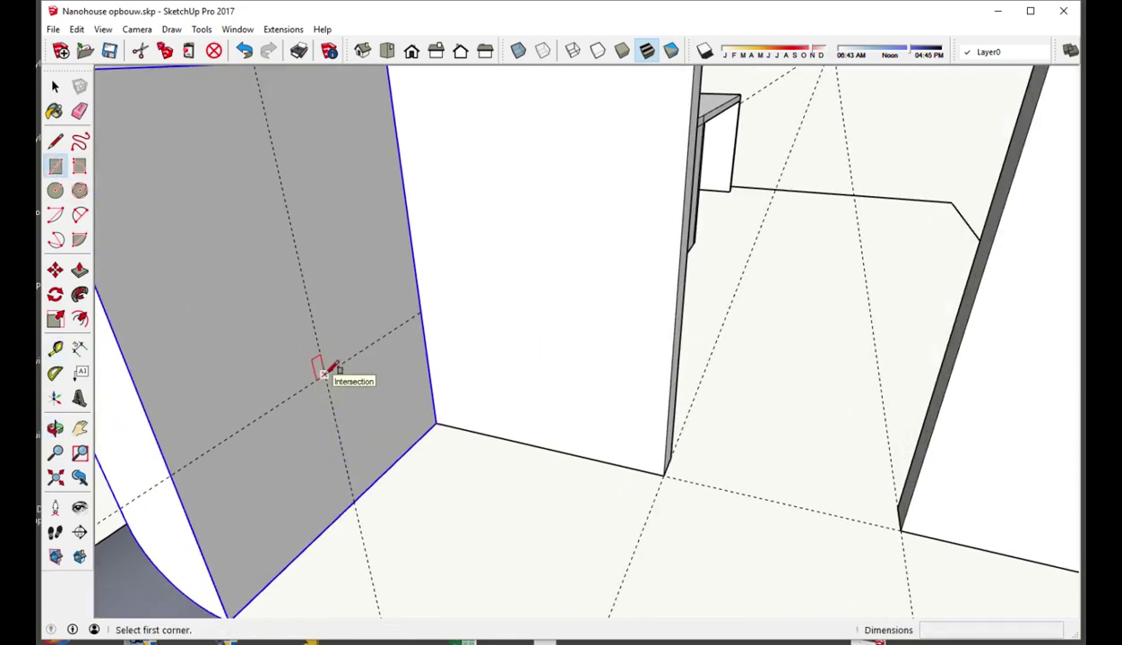
pyautogui.click(323, 374)
pyautogui.write('200;200')
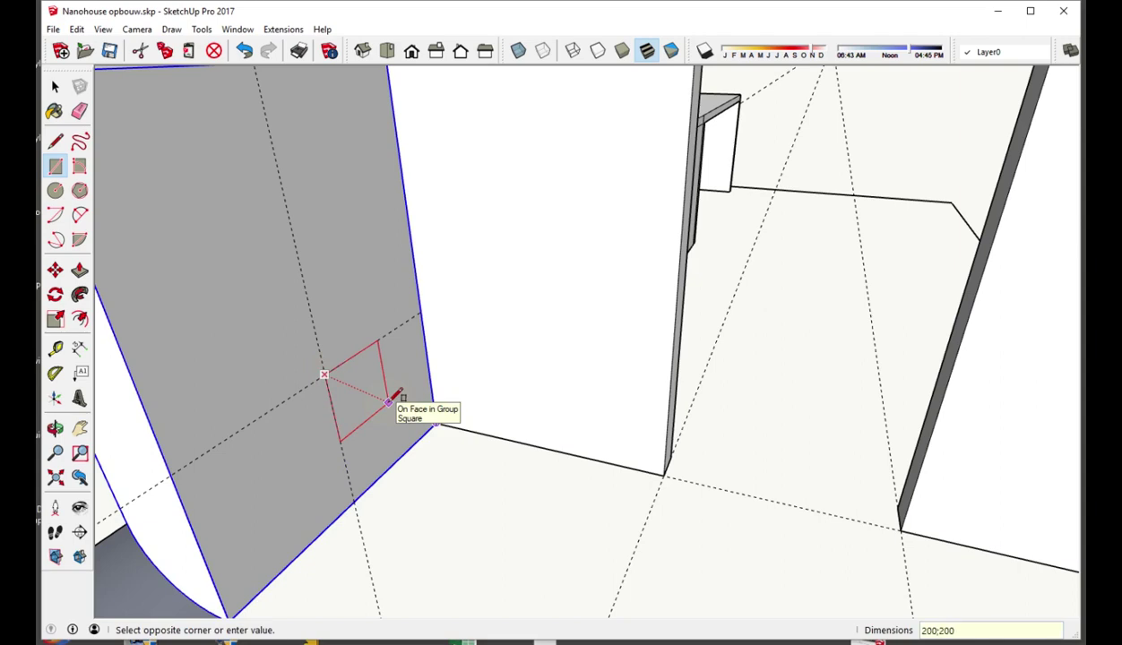
pyautogui.press('Return')
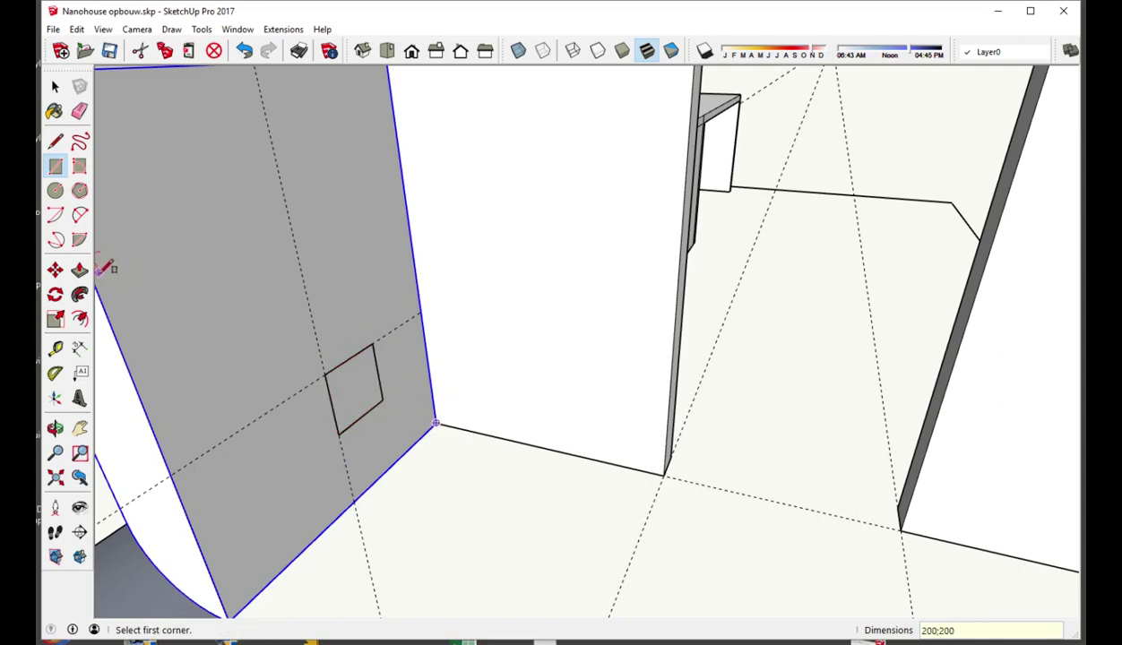
pyautogui.click(80, 270)
pyautogui.click(356, 394)
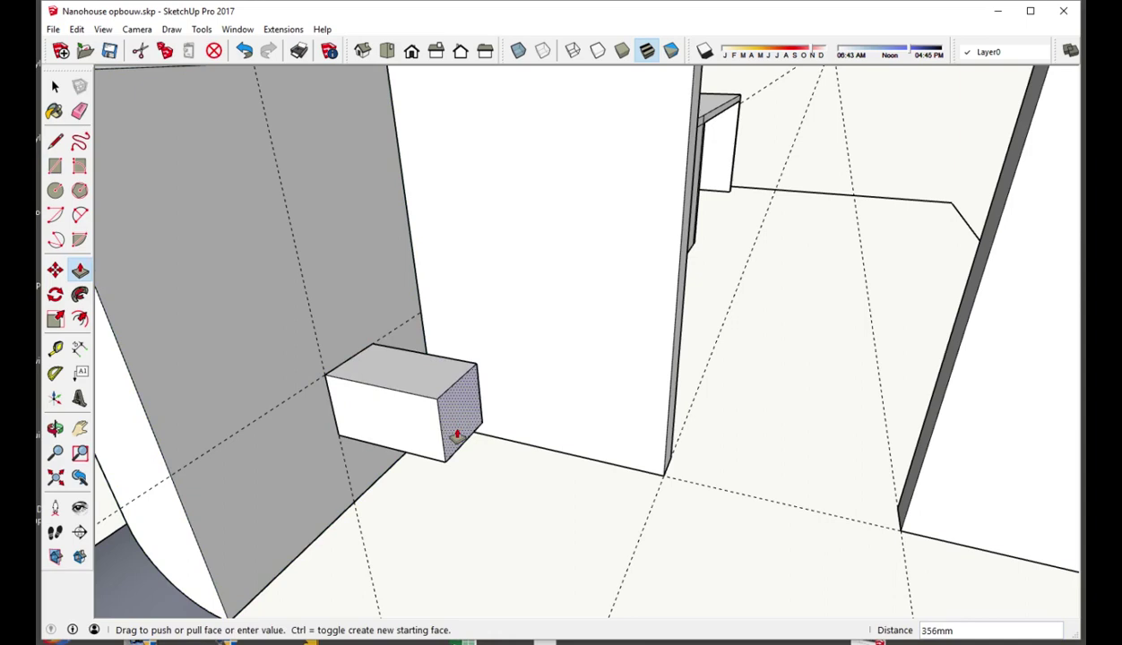
pyautogui.click(456, 436)
pyautogui.press('Return')
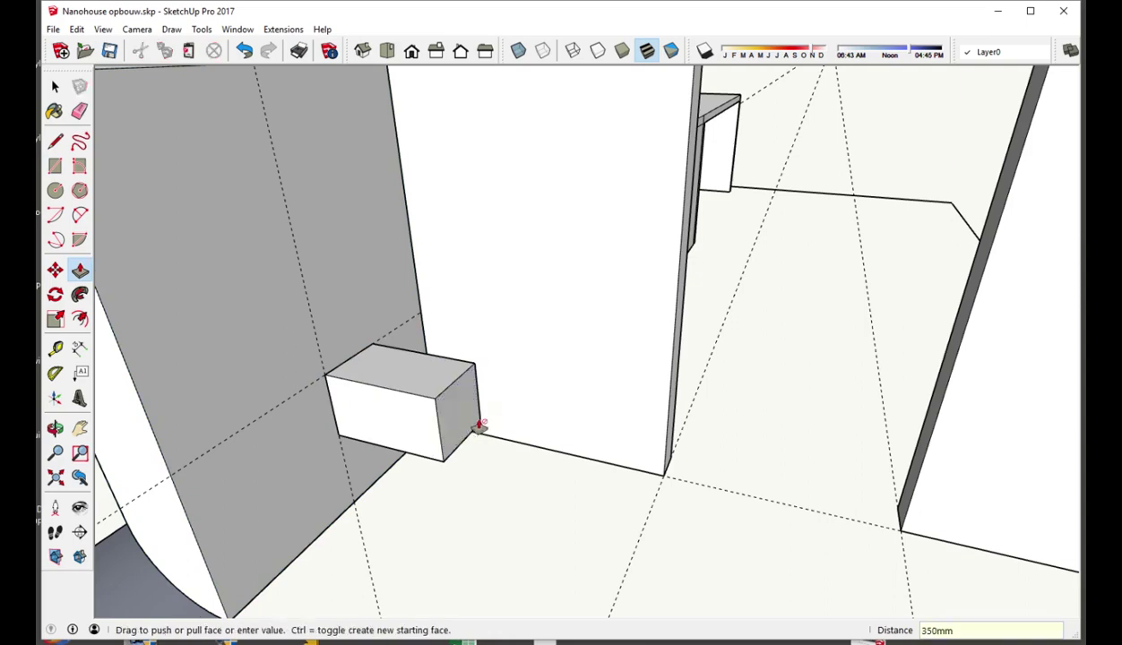
pyautogui.click(388, 421)
pyautogui.click(333, 454)
pyautogui.write('200')
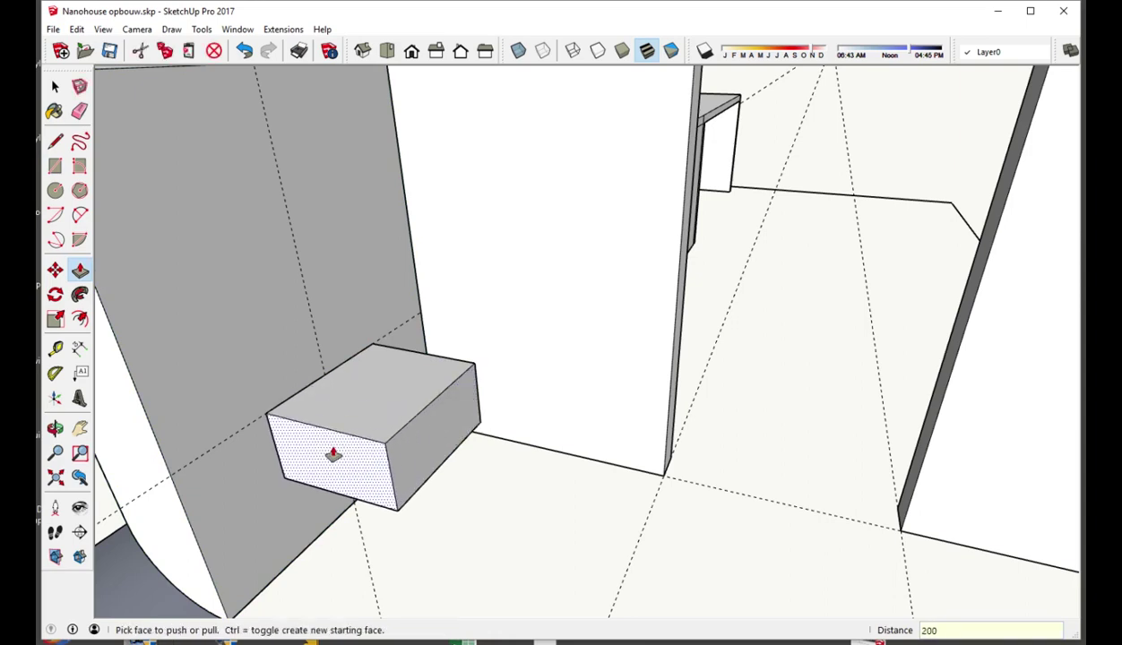
pyautogui.click(332, 454)
pyautogui.moveTo(344, 457); pyautogui.dragTo(421, 466, button='middle')
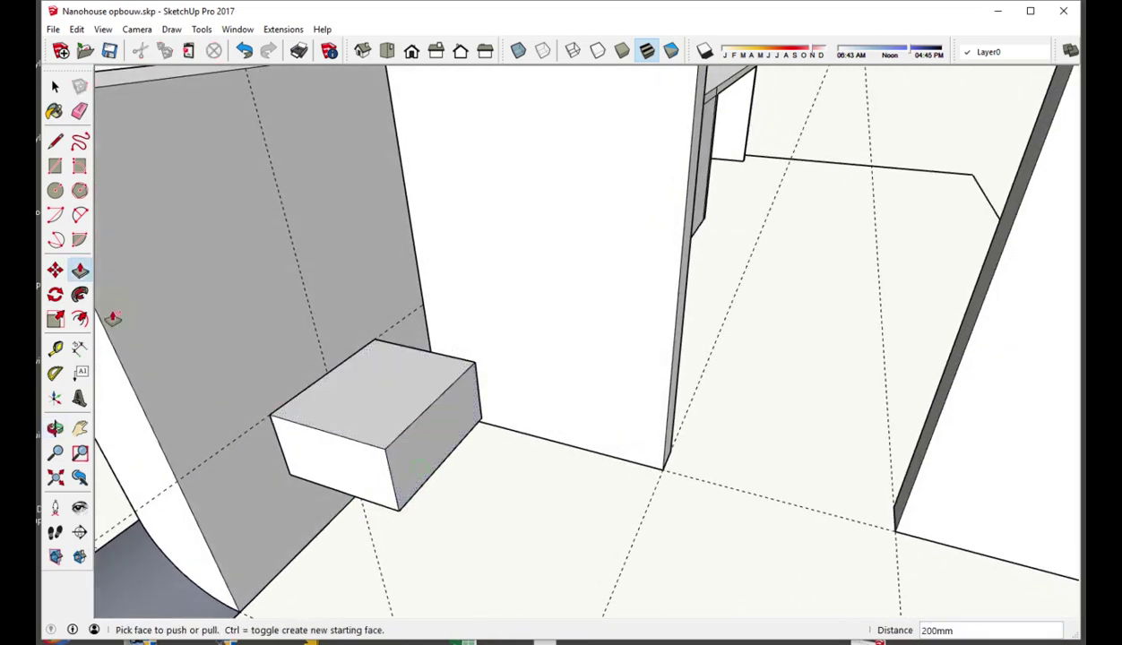
# Step: Draw a half-circle arc from a centre on the box top and push it down 200 mm
pyautogui.click(55, 216)
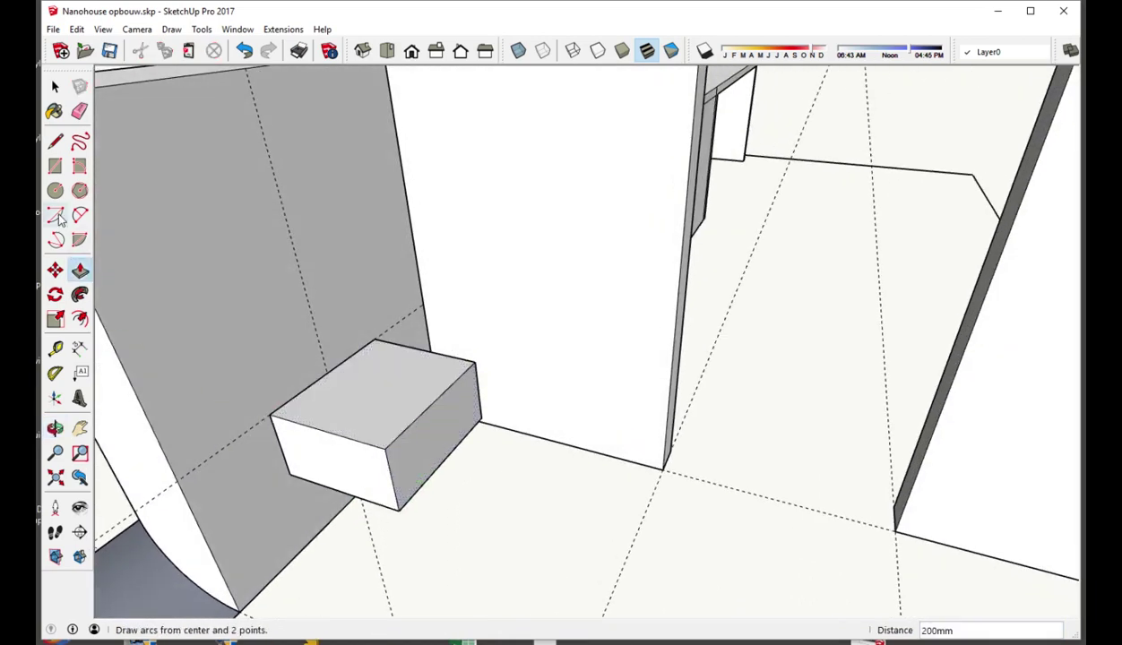
pyautogui.click(55, 216)
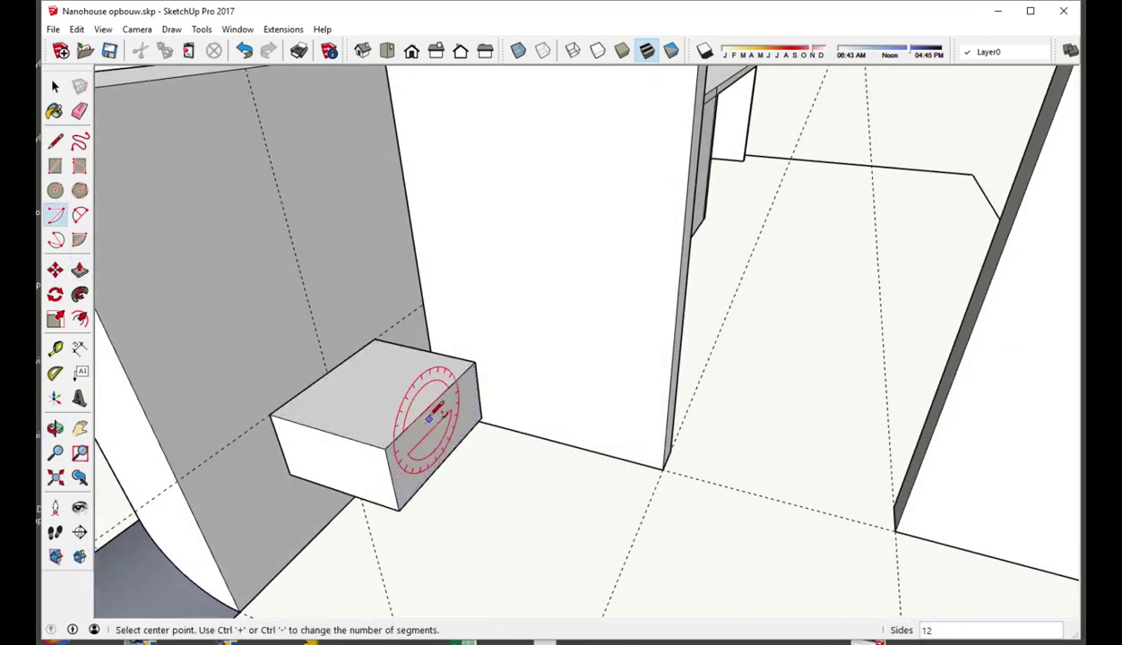
pyautogui.click(436, 400)
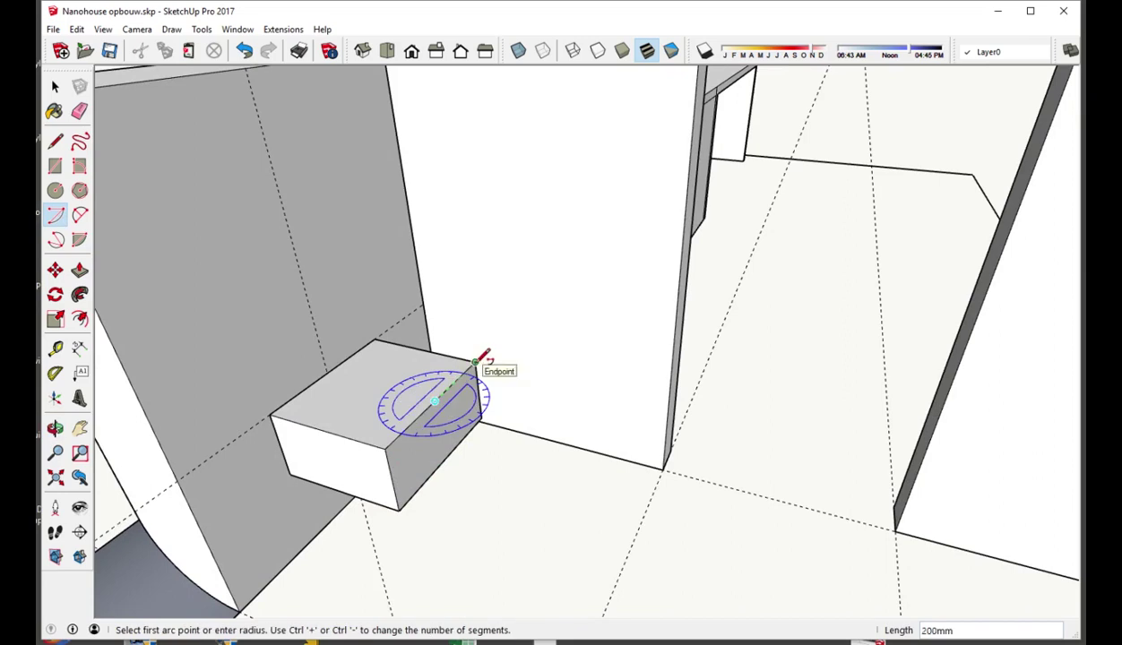
pyautogui.click(476, 362)
pyautogui.click(386, 448)
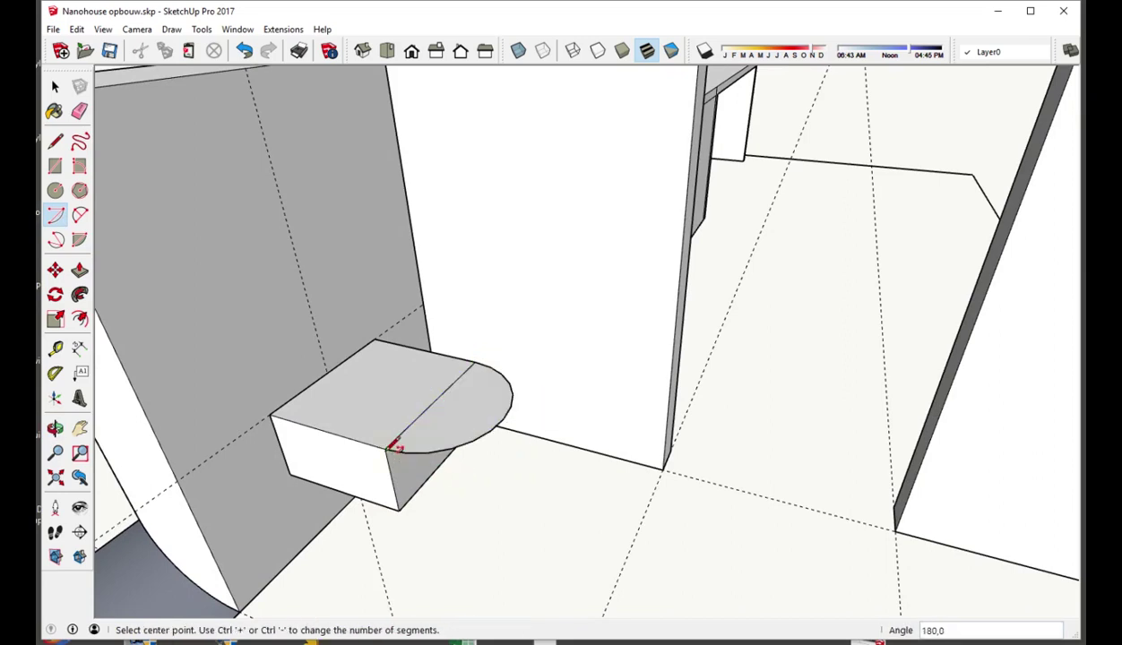
pyautogui.click(78, 273)
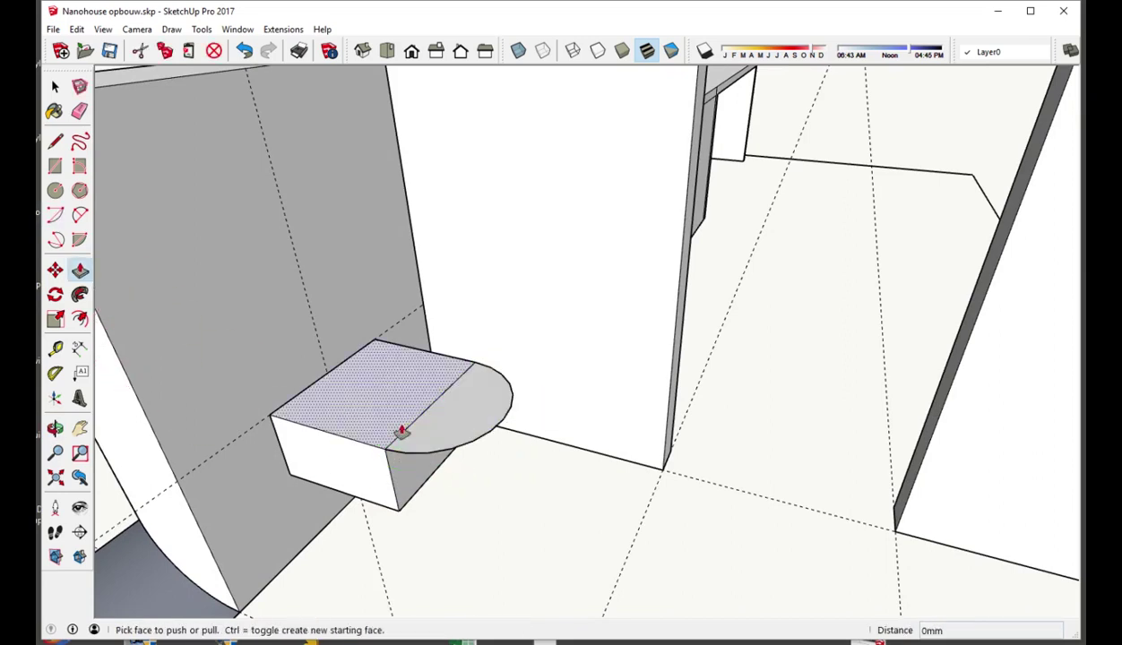
pyautogui.moveTo(421, 436); pyautogui.dragTo(399, 516)
pyautogui.click(399, 517)
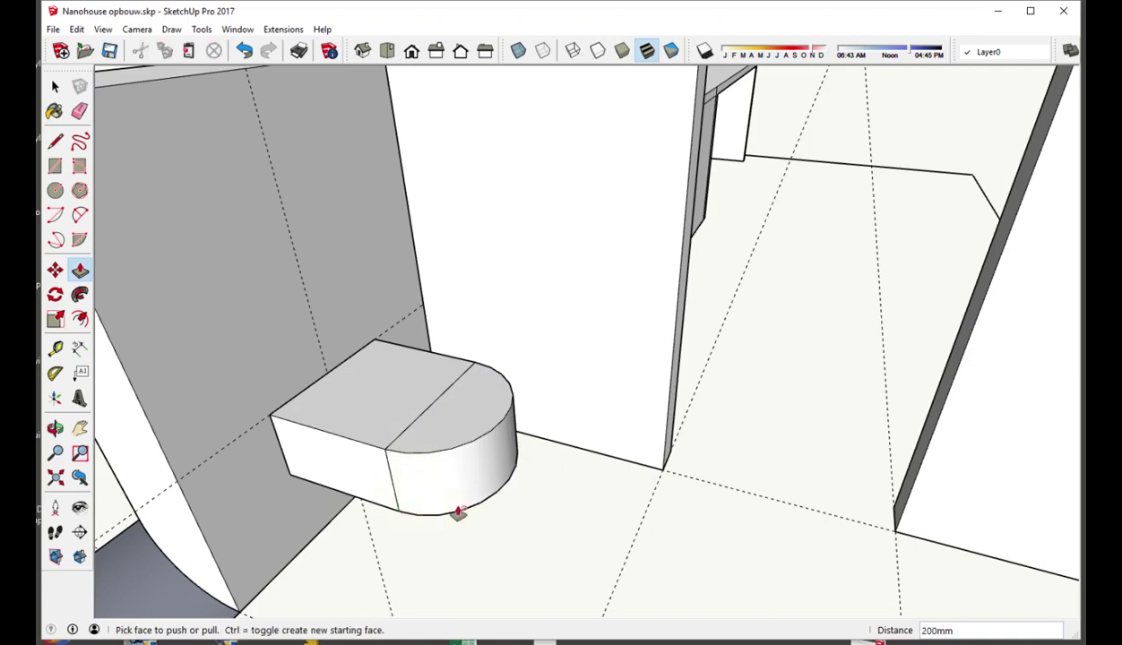
# Step: Erase the seam edges, undo the erase that removed the front face, and enable X-ray
pyautogui.press('e')
pyautogui.click(436, 404)
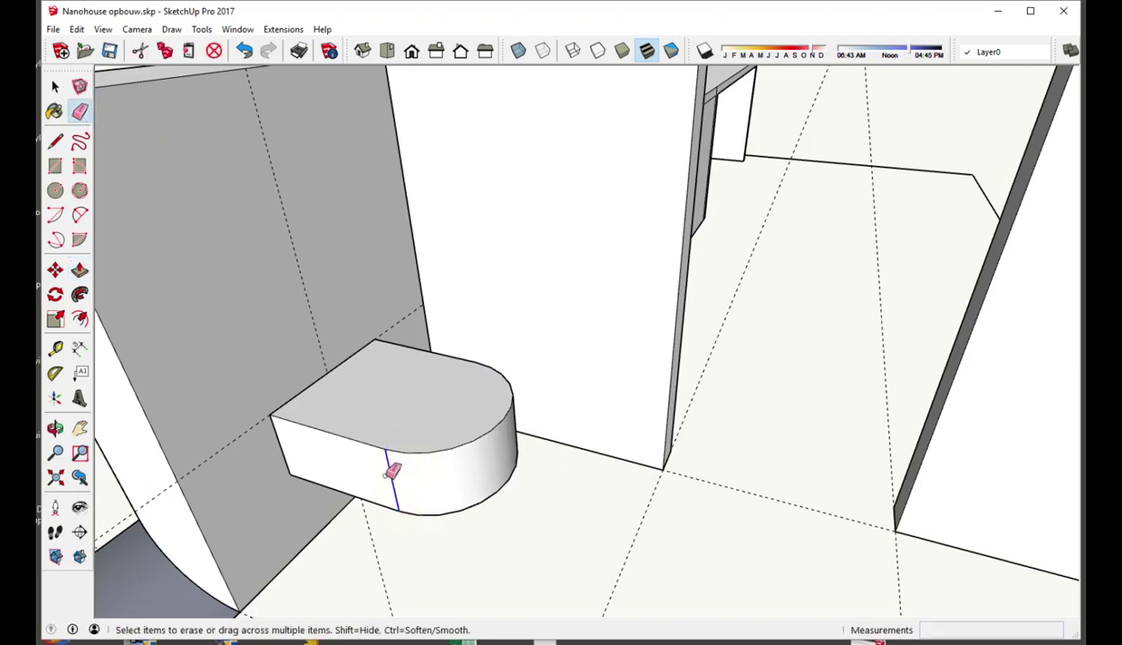
pyautogui.click(392, 469)
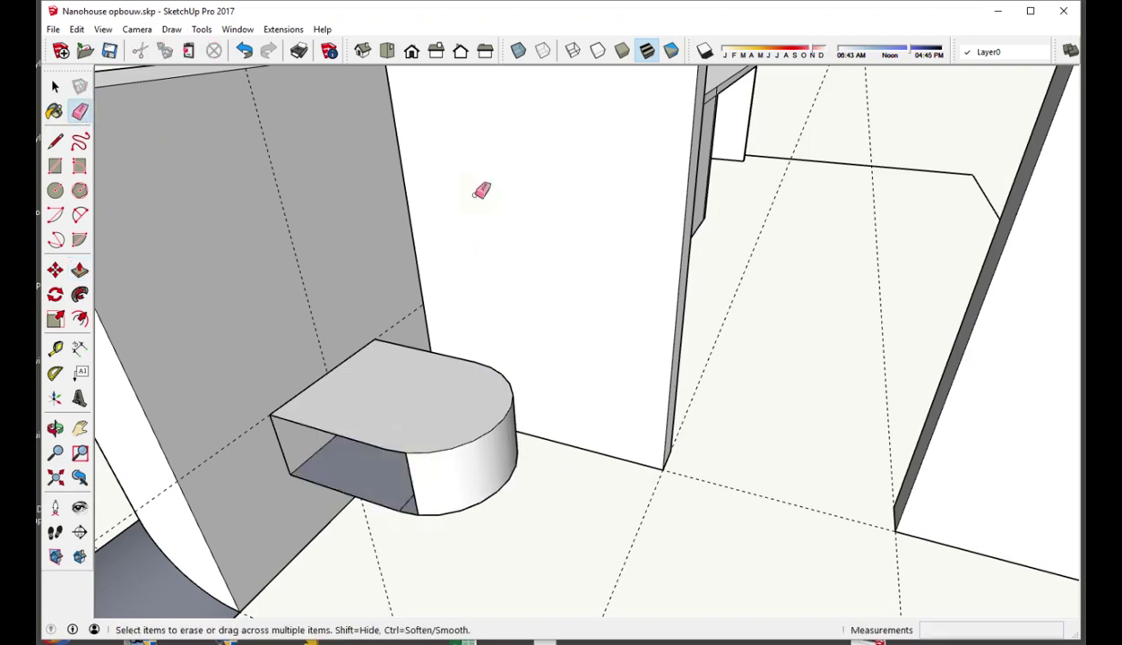
pyautogui.click(244, 50)
pyautogui.click(518, 50)
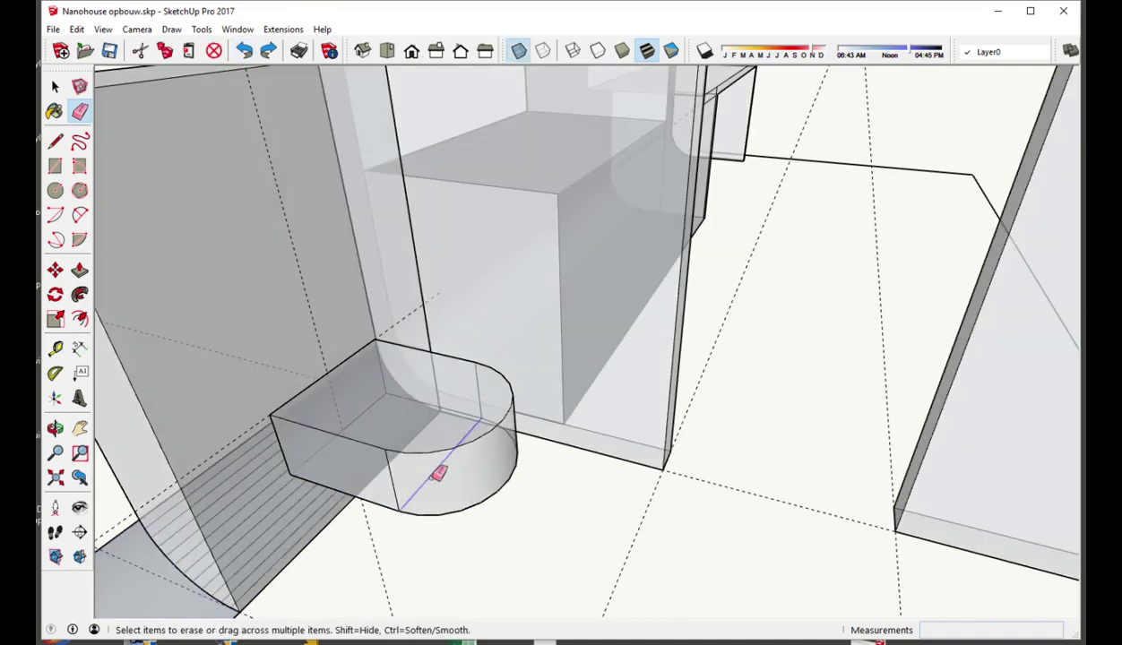
# Step: Erase the leftover seam, turn X-ray off, and pull the bottom face to 300 mm height
pyautogui.click(428, 461)
pyautogui.moveTo(441, 520); pyautogui.dragTo(489, 208, button='middle')
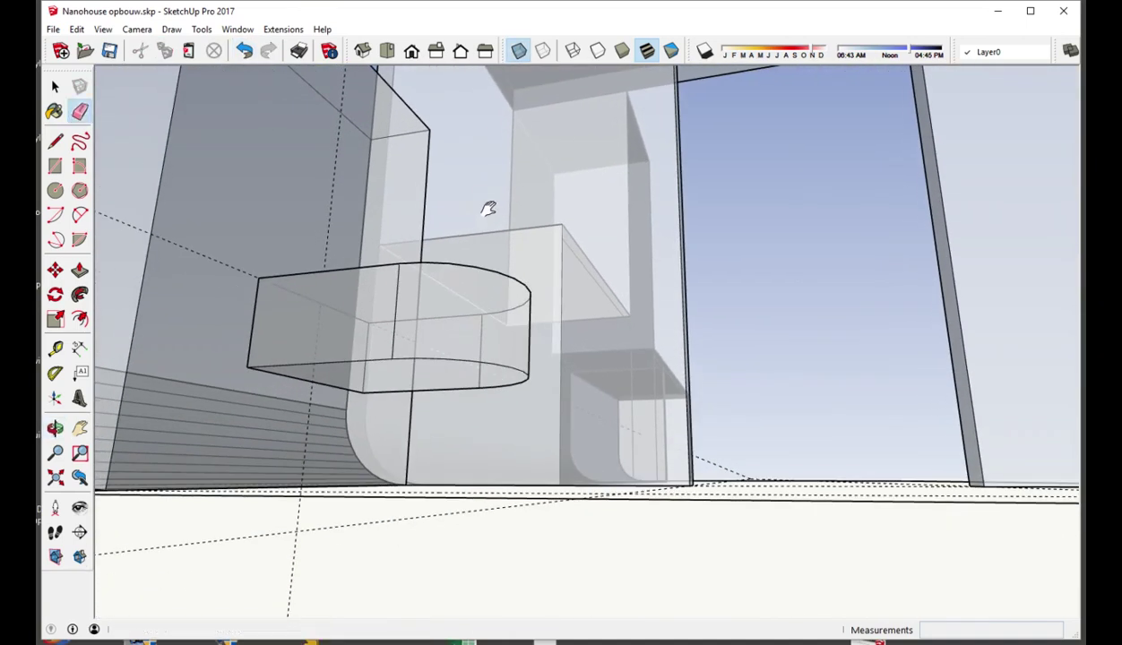
pyautogui.click(518, 50)
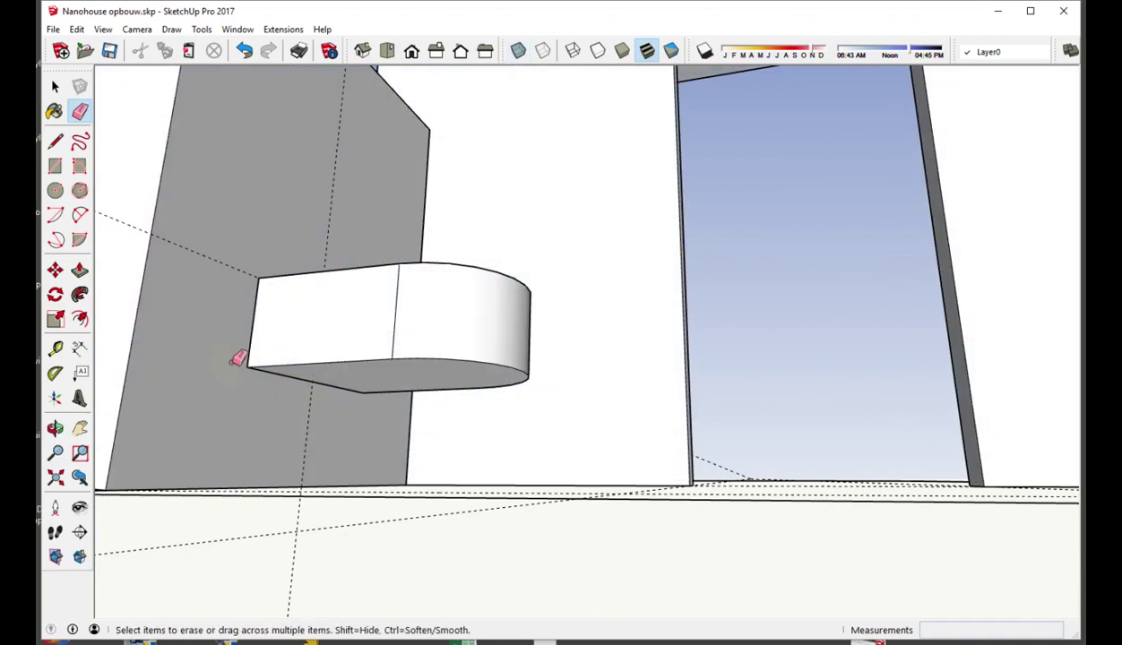
pyautogui.click(79, 268)
pyautogui.moveTo(365, 380); pyautogui.dragTo(372, 314)
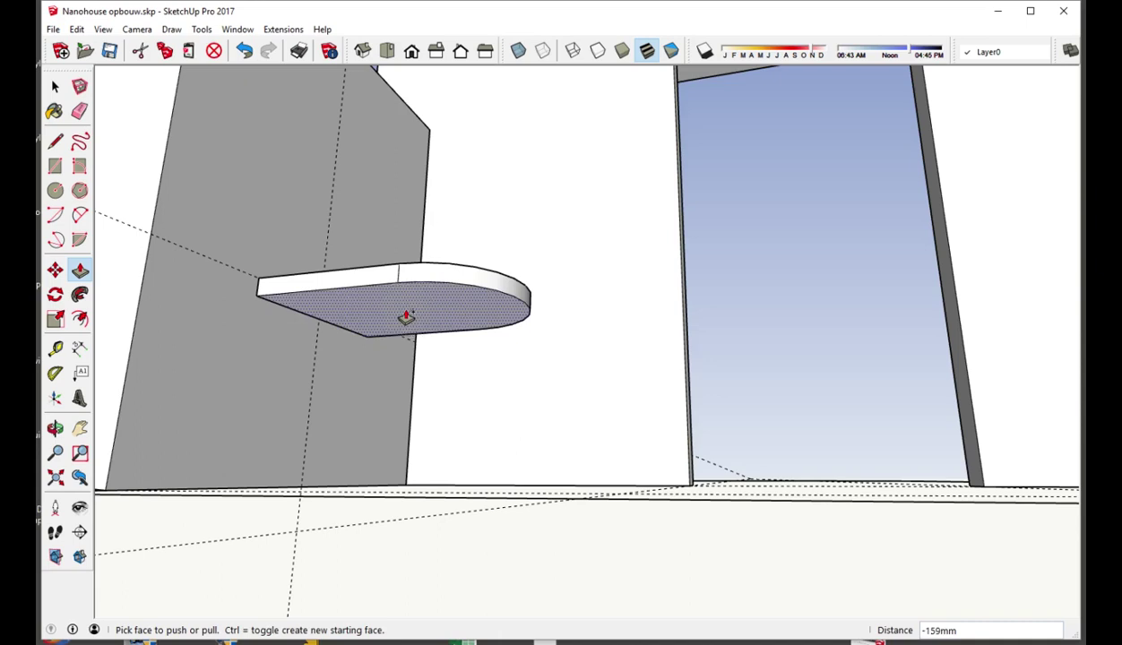
pyautogui.moveTo(406, 317); pyautogui.dragTo(393, 419)
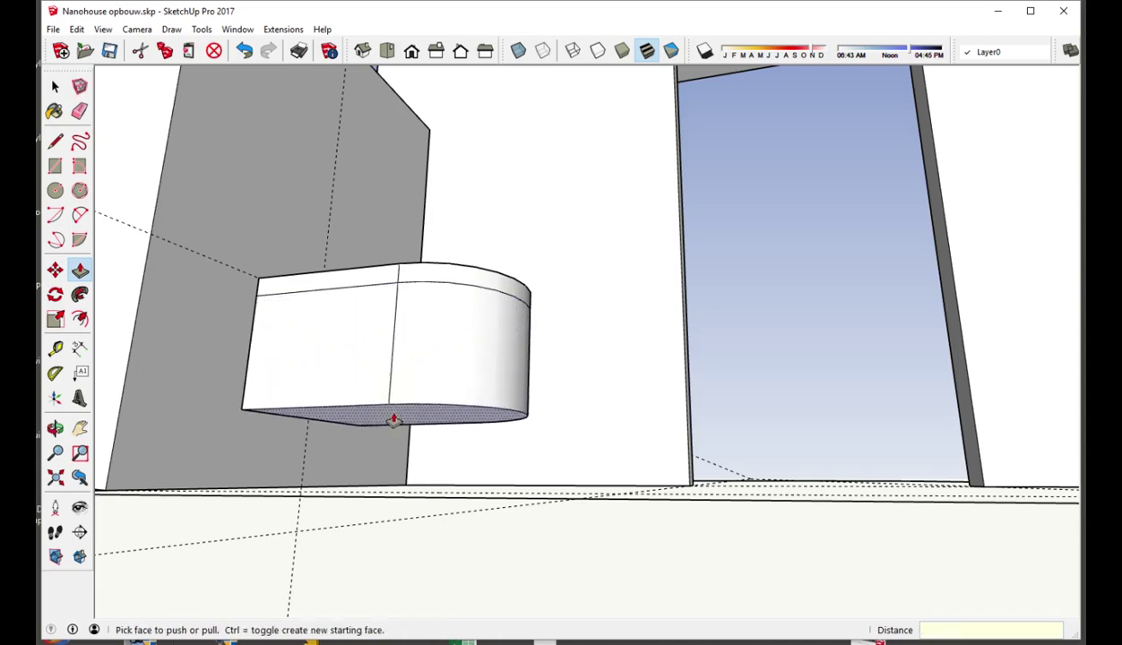
pyautogui.write('300')
pyautogui.press('Return')
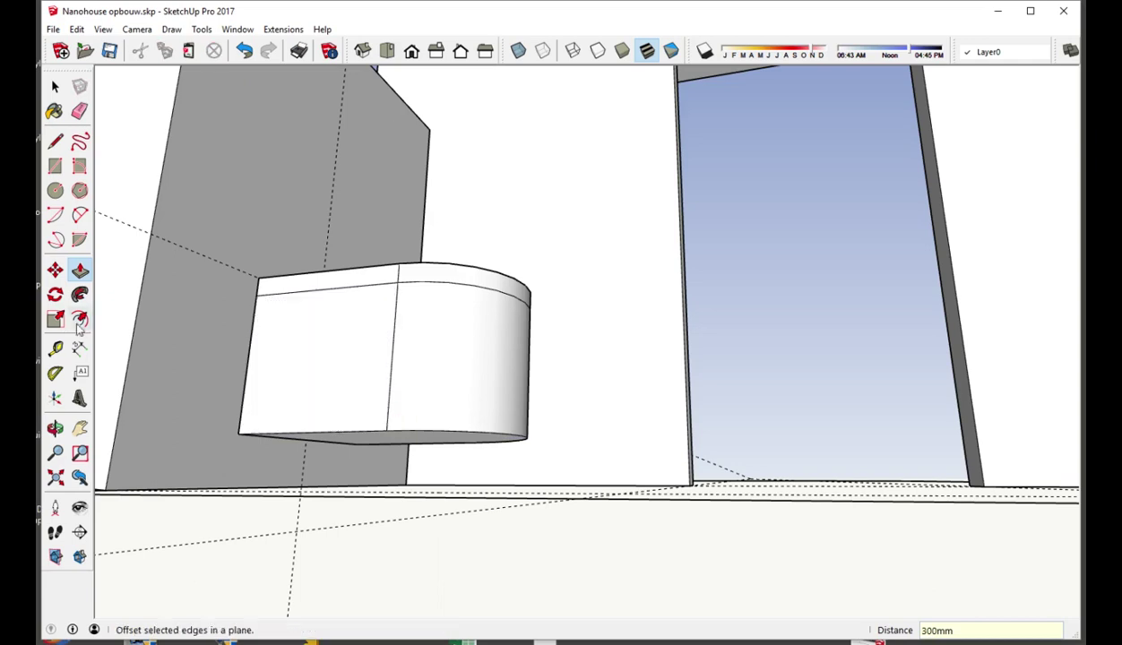
# Step: Taper the bottom face by scaling it 0,68 along red and 0,73 along green
pyautogui.click(55, 320)
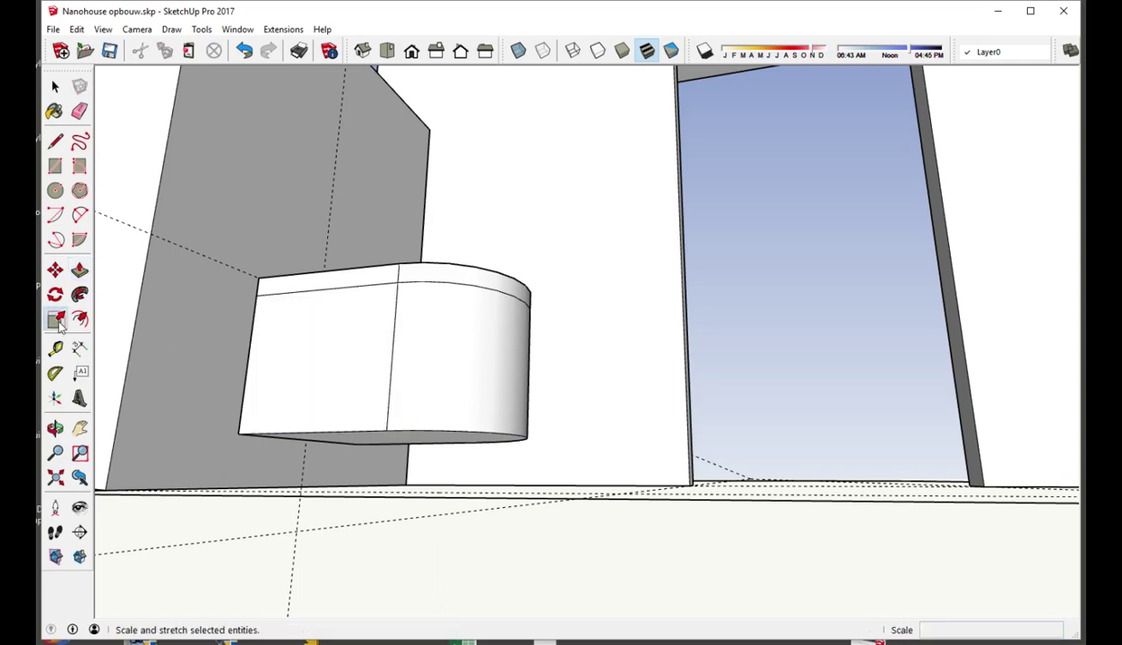
pyautogui.click(356, 430)
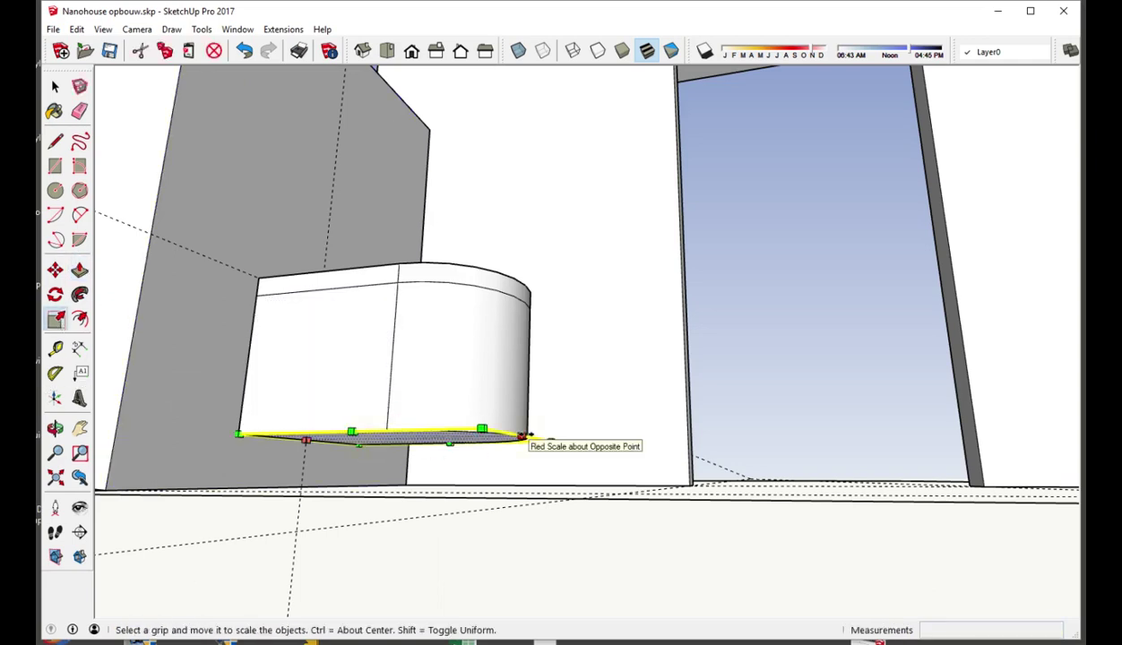
pyautogui.moveTo(522, 436); pyautogui.dragTo(447, 437)
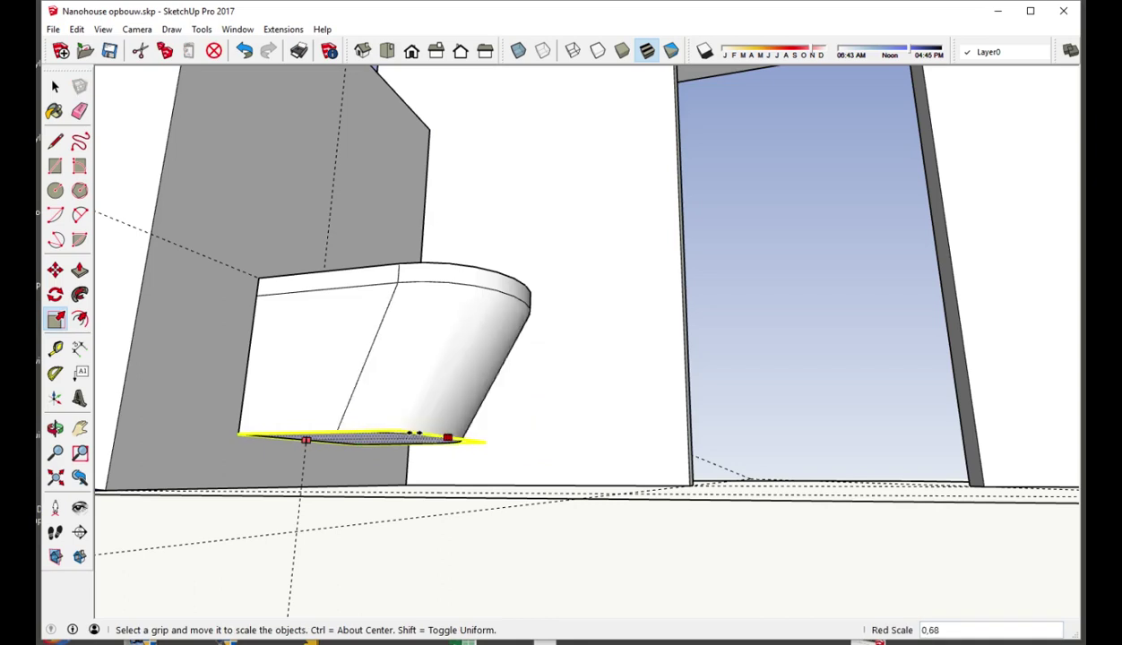
pyautogui.click(447, 438)
pyautogui.moveTo(447, 437); pyautogui.dragTo(441, 554, button='middle')
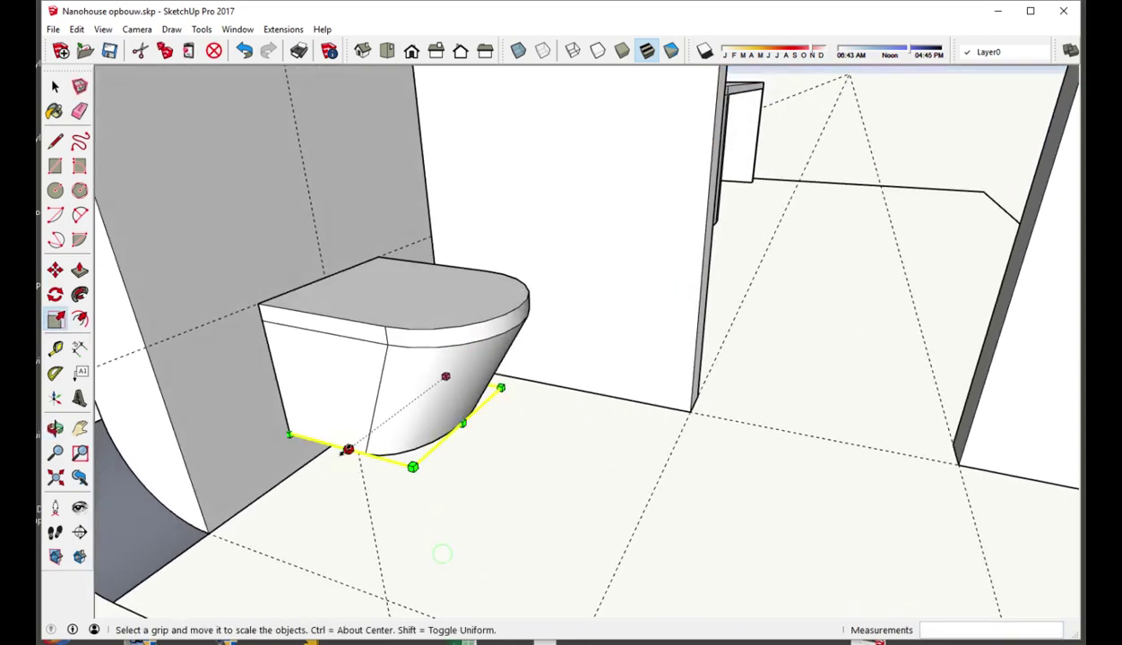
pyautogui.moveTo(347, 450); pyautogui.dragTo(365, 437)
# Step: Select the entire toilet shape and make it a group
pyautogui.click(54, 86)
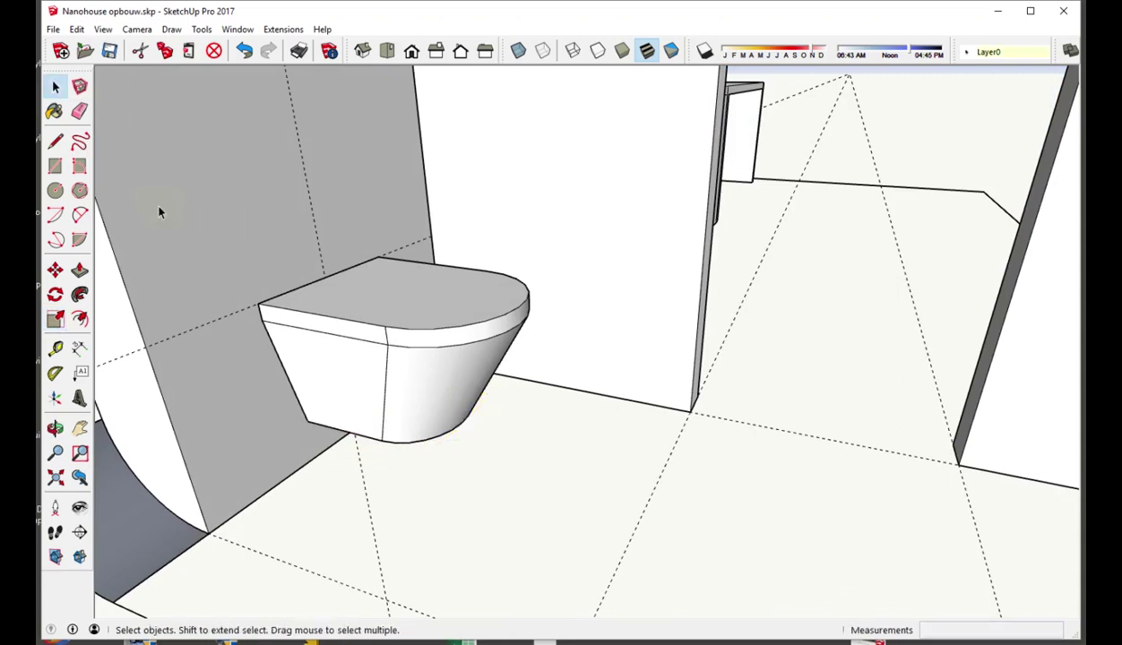
pyautogui.click(354, 378)
pyautogui.tripleClick(354, 378)
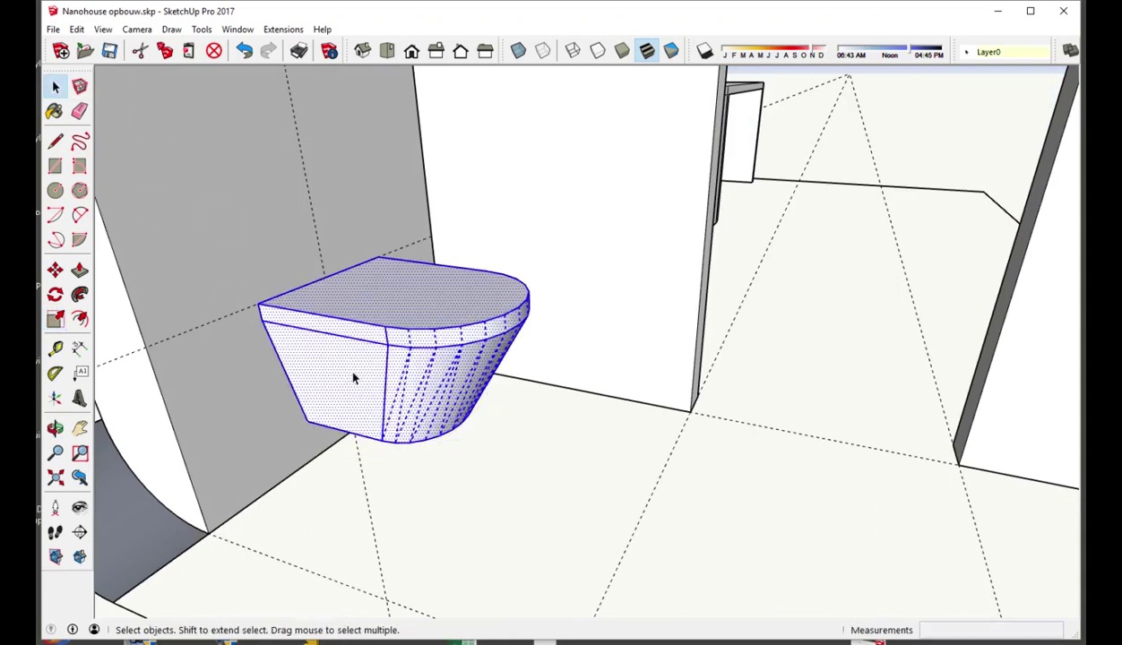
pyautogui.rightClick(354, 378)
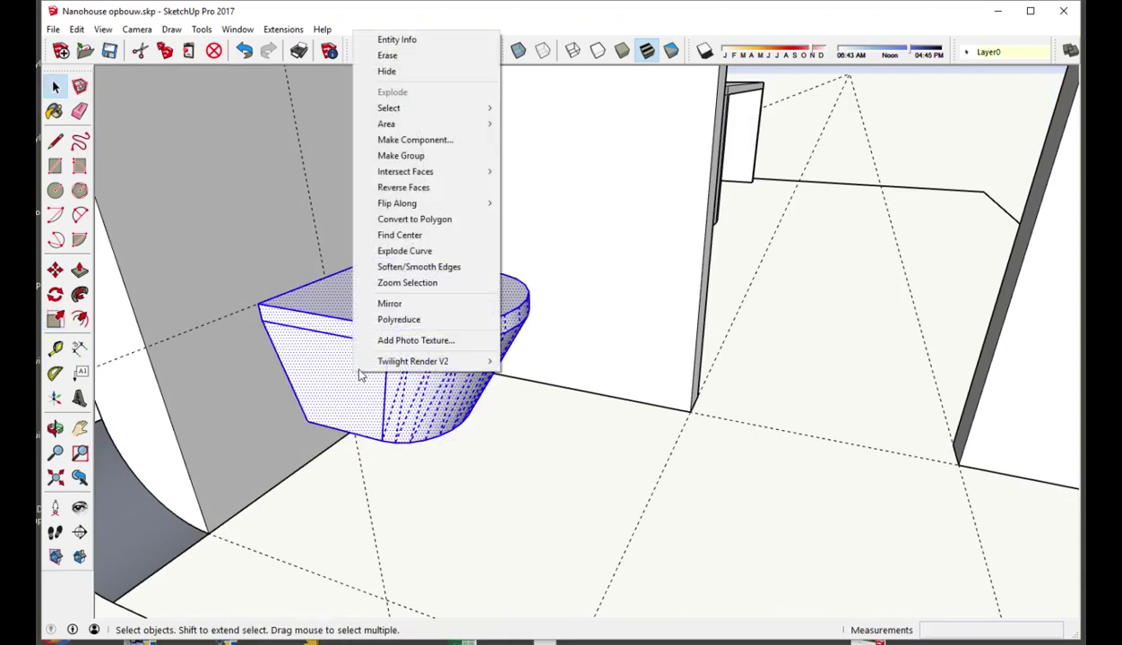
pyautogui.click(425, 156)
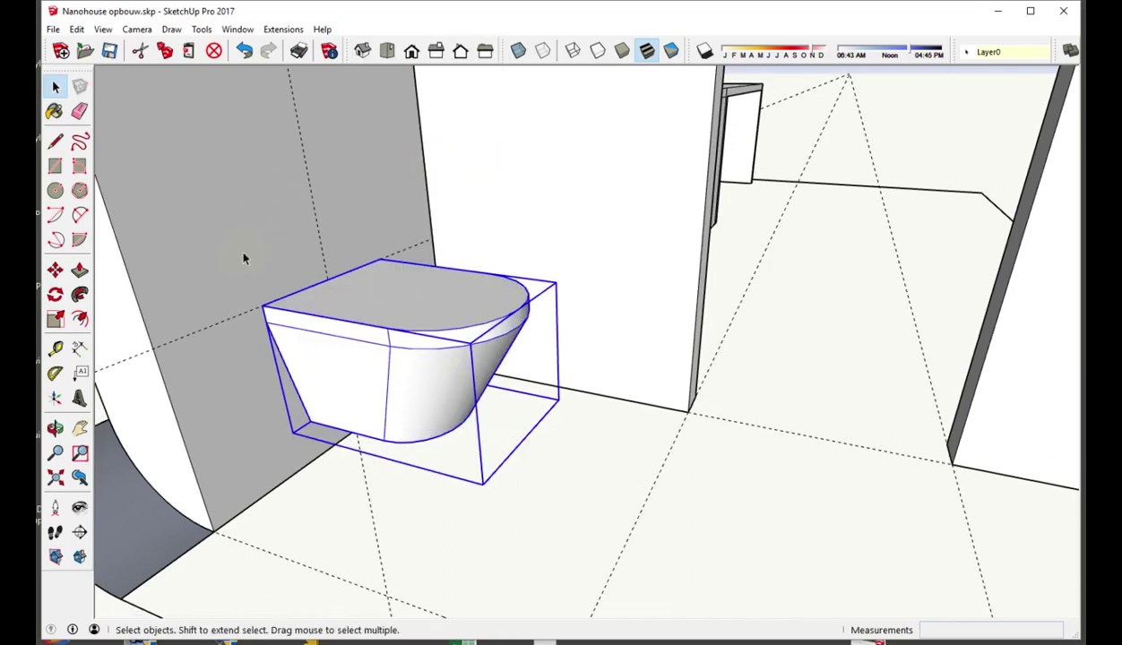
pyautogui.moveTo(243, 259)
pyautogui.mouseDown(button='middle')
pyautogui.moveTo(363, 338)
pyautogui.moveTo(533, 422)
pyautogui.moveTo(390, 383)
pyautogui.moveTo(414, 224)
pyautogui.moveTo(614, 476)
pyautogui.moveTo(363, 451)
pyautogui.moveTo(375, 423)
pyautogui.moveTo(498, 405)
pyautogui.moveTo(584, 438)
pyautogui.moveTo(476, 458)
pyautogui.moveTo(521, 585)
pyautogui.moveTo(498, 460)
pyautogui.moveTo(486, 483)
pyautogui.mouseUp(button='middle')
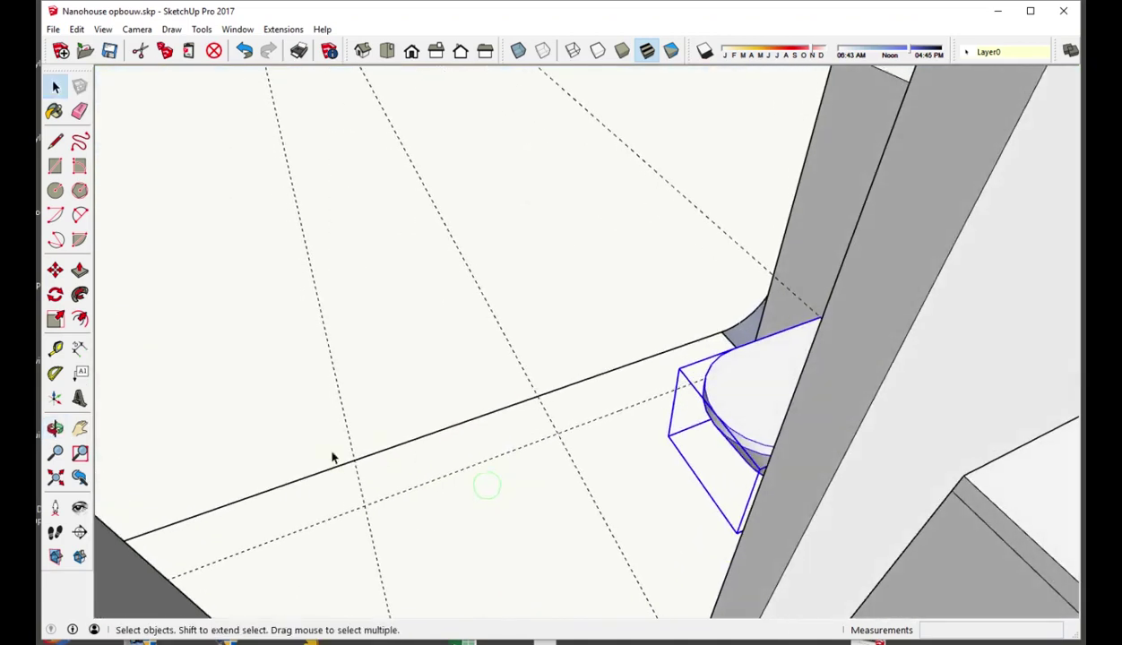
# Step: Pick the Rectangle tool for drawing on the floor beside the toilet
pyautogui.click(55, 166)
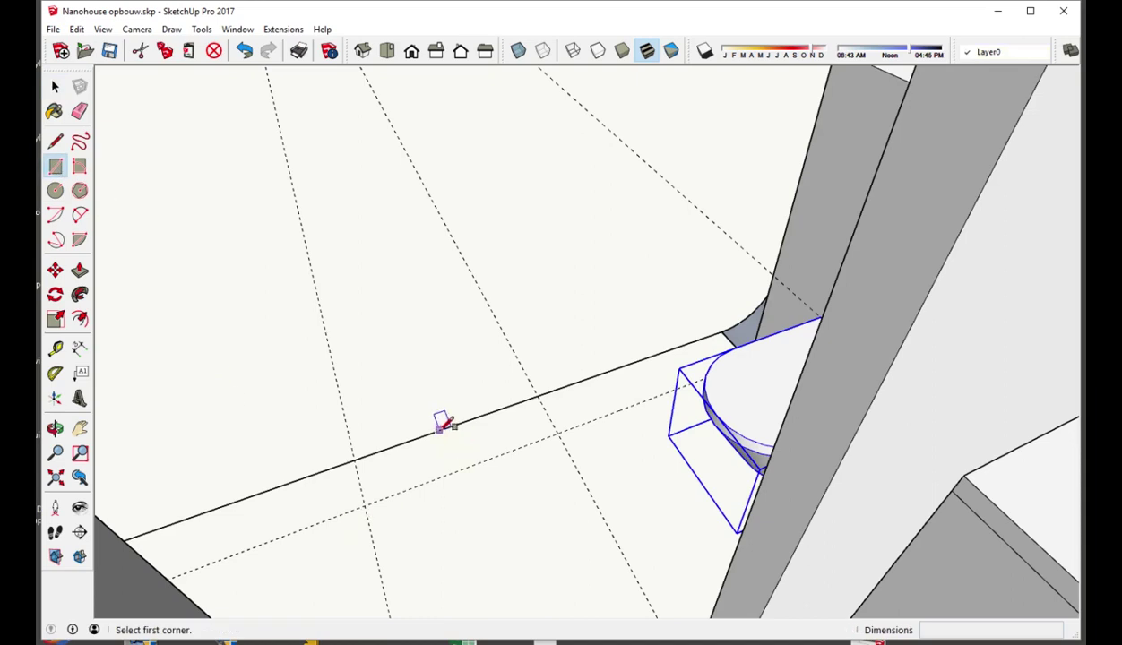
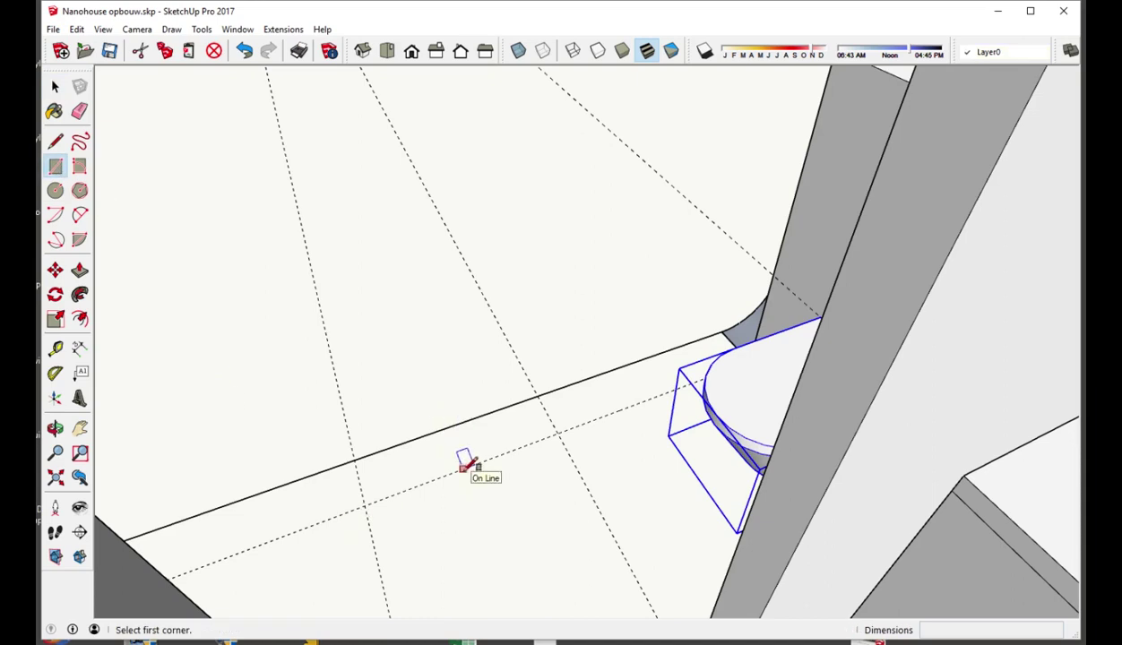
# Step: Place Tape Measure guides 350 mm from the floor edge and 800 mm from the wall's bottom edge
pyautogui.click(54, 347)
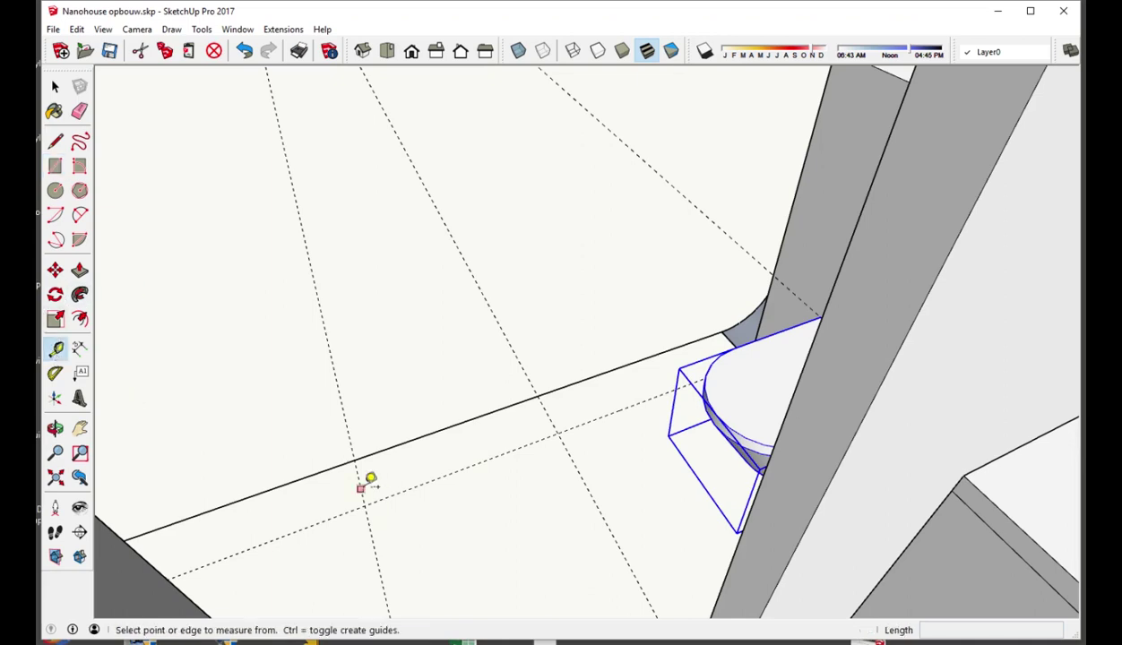
pyautogui.click(360, 488)
pyautogui.write('35')
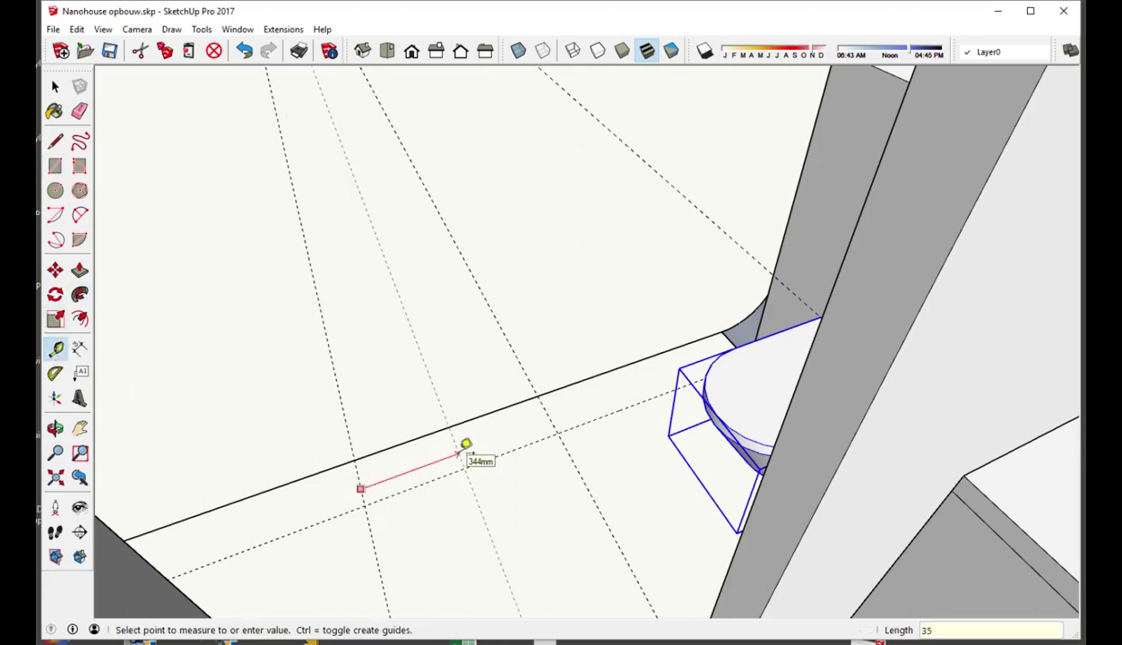
pyautogui.write('0')
pyautogui.press('Return')
pyautogui.moveTo(465, 444); pyautogui.dragTo(405, 408, button='middle')
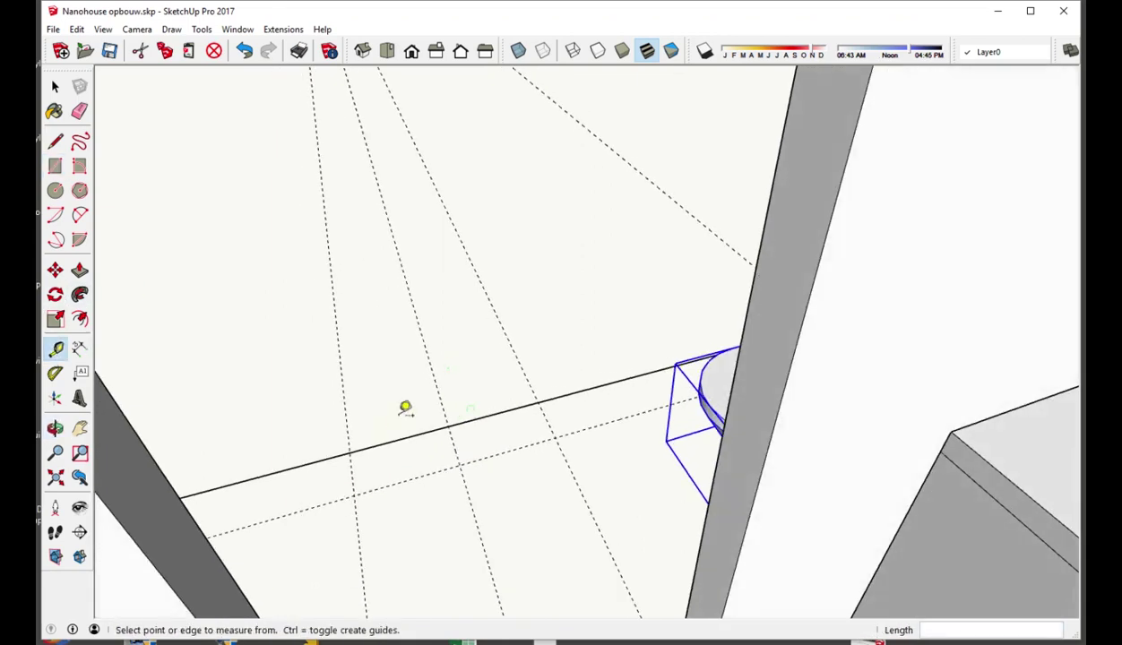
pyautogui.click(399, 436)
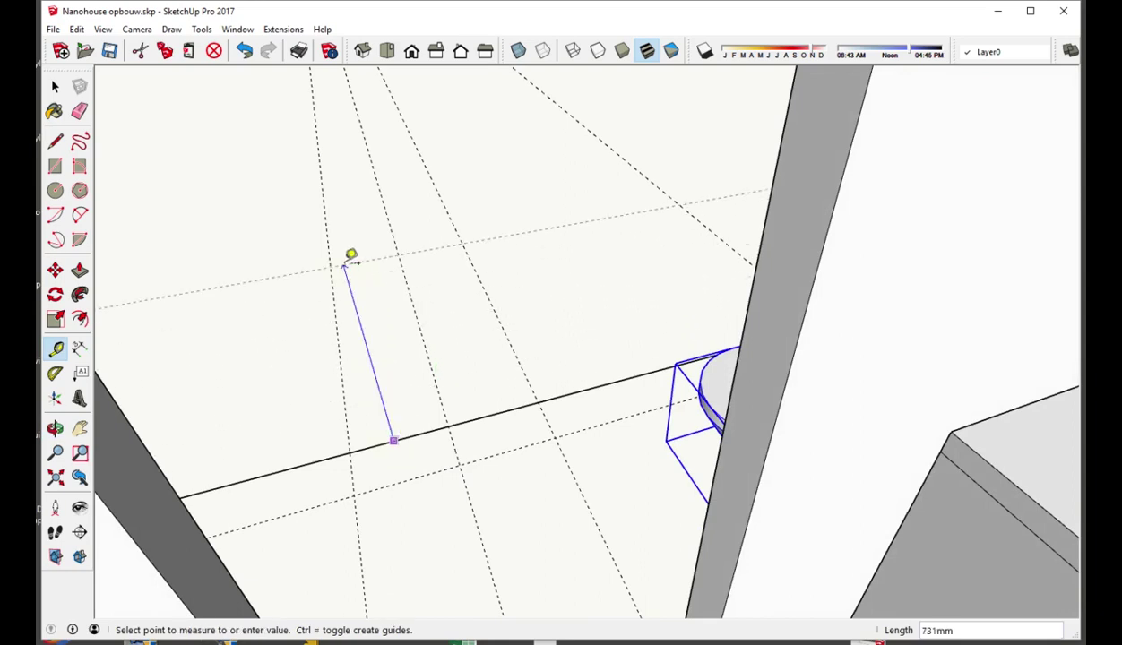
pyautogui.write('0')
pyautogui.press('Return')
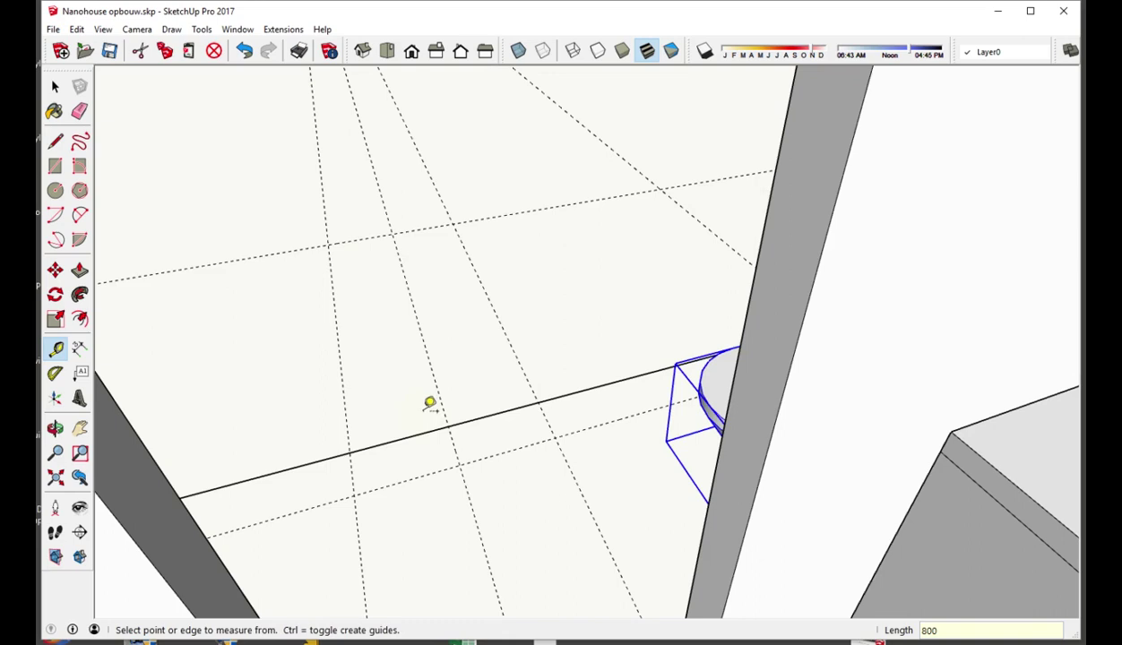
# Step: Orbit along the room and add another guide measured from the wall edge
pyautogui.moveTo(430, 404)
pyautogui.mouseDown(button='middle')
pyautogui.moveTo(414, 391)
pyautogui.moveTo(415, 260)
pyautogui.moveTo(419, 378)
pyautogui.moveTo(426, 362)
pyautogui.mouseUp(button='middle')
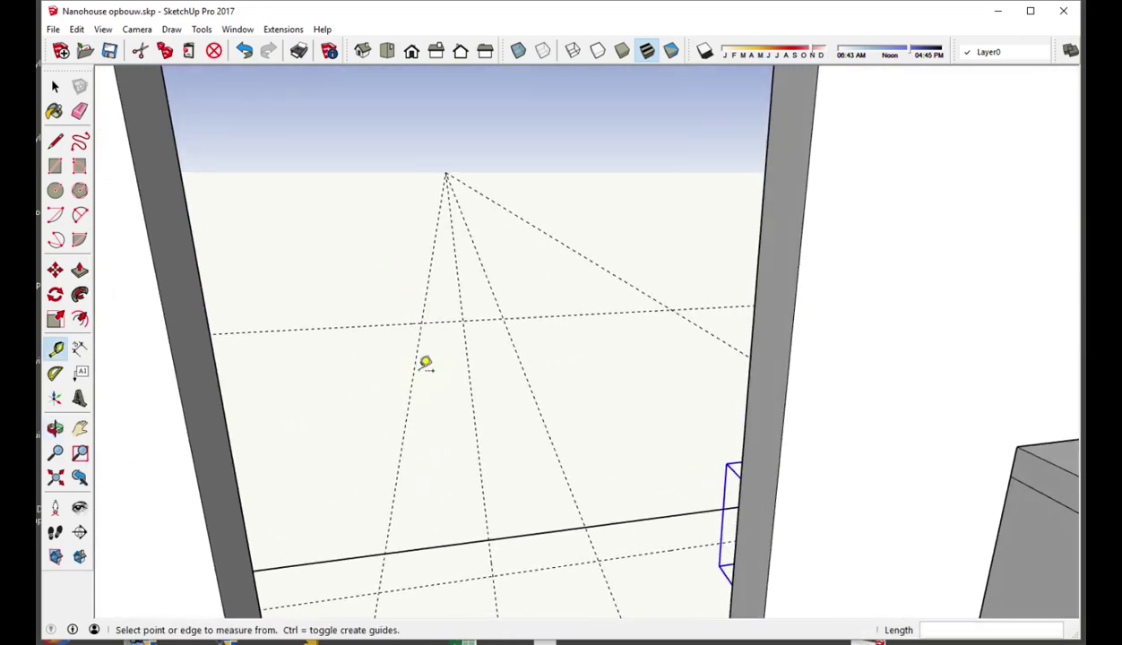
pyautogui.moveTo(456, 423)
pyautogui.mouseDown(button='middle')
pyautogui.moveTo(529, 428)
pyautogui.moveTo(741, 371)
pyautogui.moveTo(643, 390)
pyautogui.moveTo(655, 392)
pyautogui.mouseUp(button='middle')
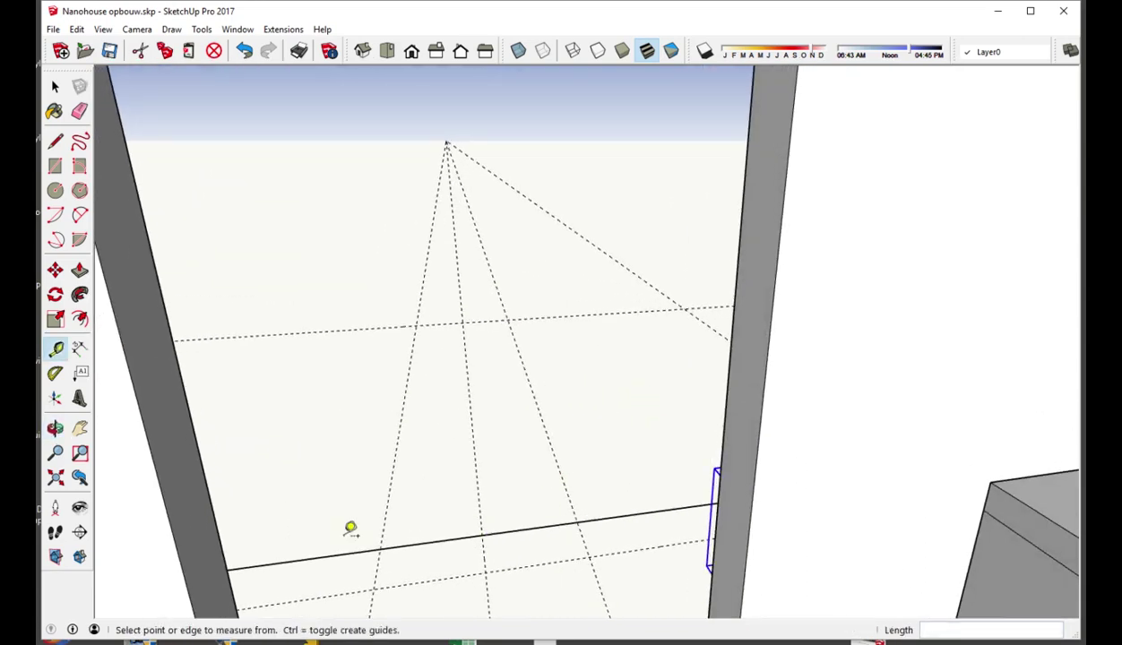
pyautogui.click(224, 531)
pyautogui.click(491, 526)
pyautogui.moveTo(491, 526)
pyautogui.mouseDown(button='middle')
pyautogui.moveTo(588, 448)
pyautogui.moveTo(609, 408)
pyautogui.moveTo(564, 419)
pyautogui.moveTo(599, 448)
pyautogui.mouseUp(button='middle')
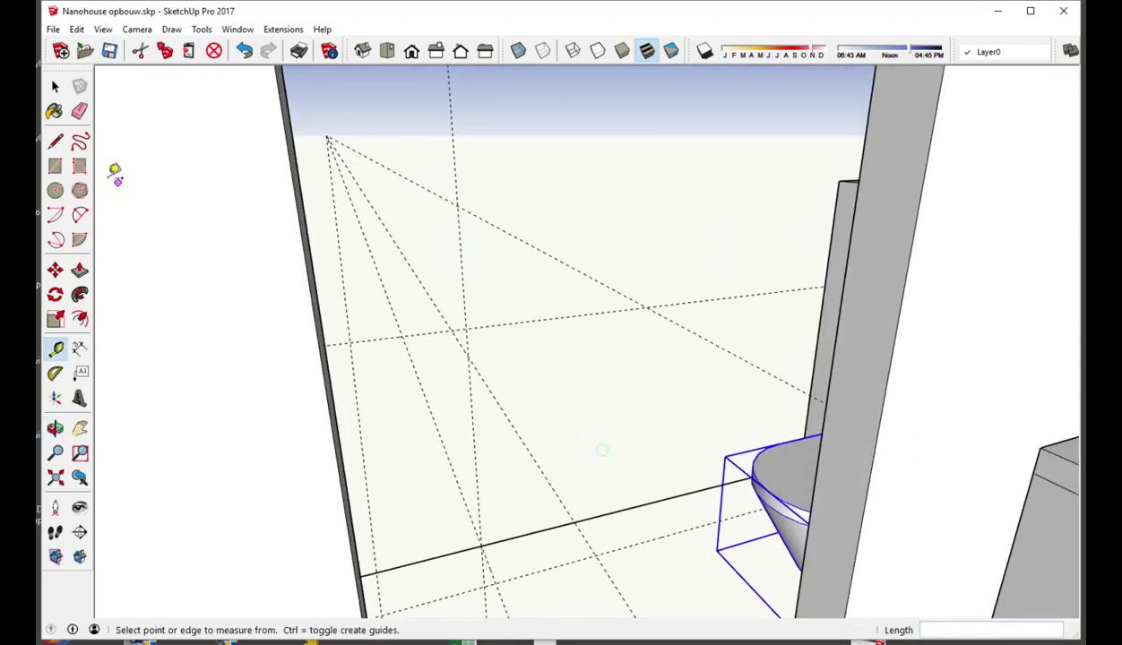
# Step: Draw a rectangle with exact dimensions starting at the guide intersection
pyautogui.press('r')
pyautogui.click(465, 329)
pyautogui.write('250;250')
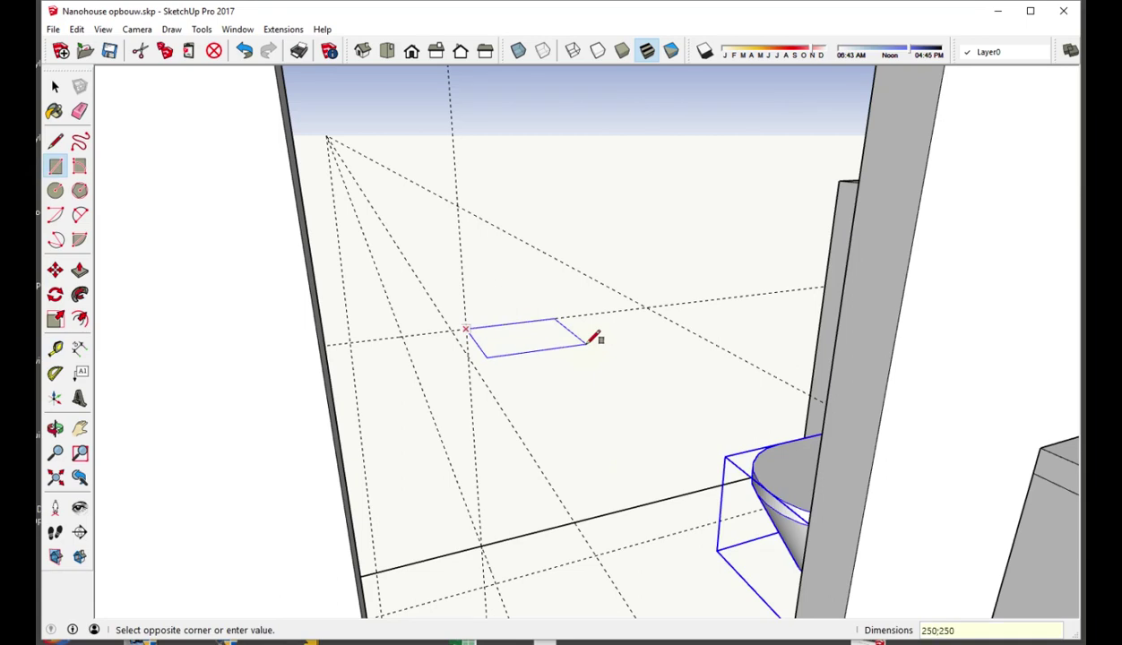
pyautogui.press('Return')
pyautogui.moveTo(593, 333)
pyautogui.mouseDown(button='middle')
pyautogui.moveTo(584, 501)
pyautogui.moveTo(583, 431)
pyautogui.mouseUp(button='middle')
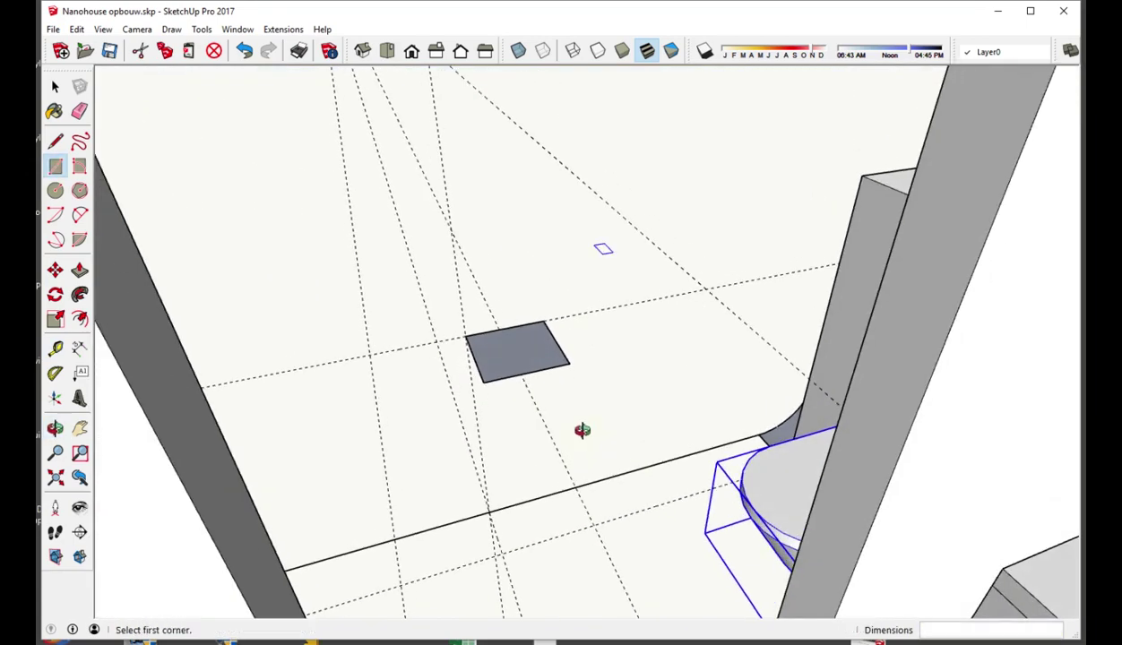
# Step: Push/Pull the rectangle into a box, extend its sides, and raise its top to 150 mm
pyautogui.click(80, 269)
pyautogui.moveTo(503, 376); pyautogui.dragTo(535, 409)
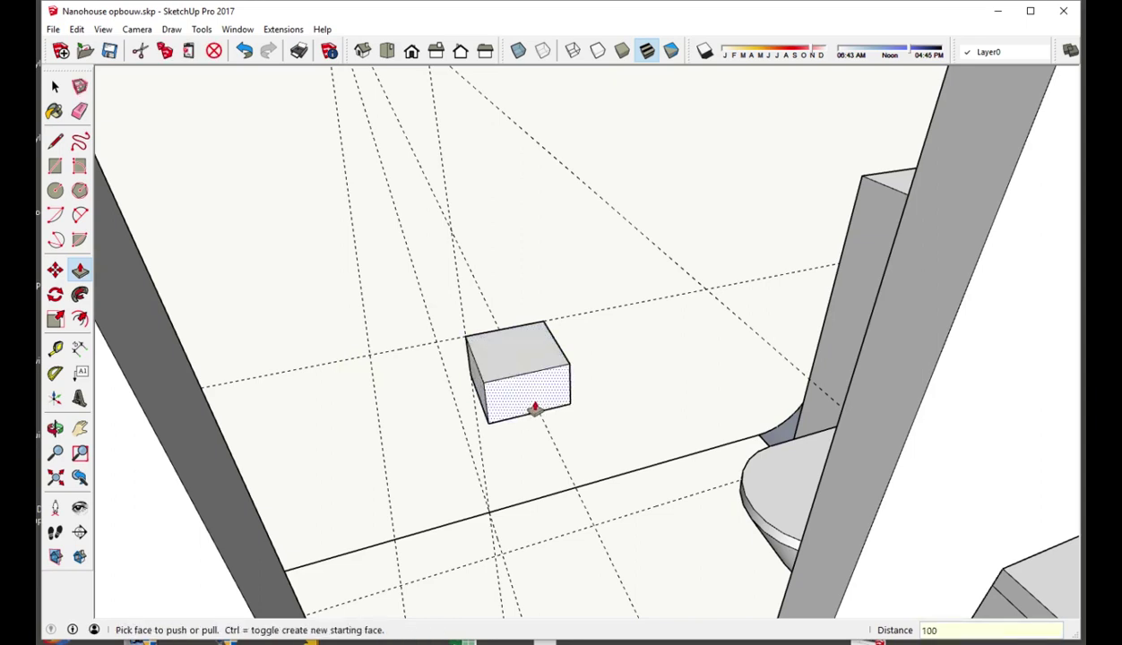
pyautogui.click(535, 409)
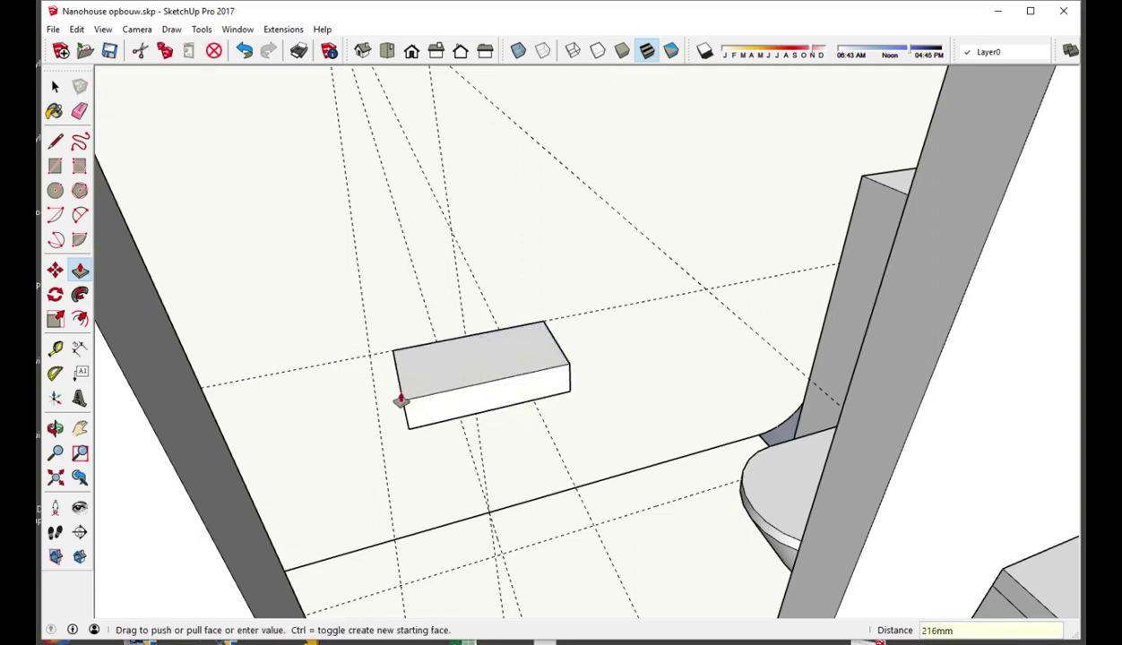
pyautogui.click(373, 405)
pyautogui.click(373, 404)
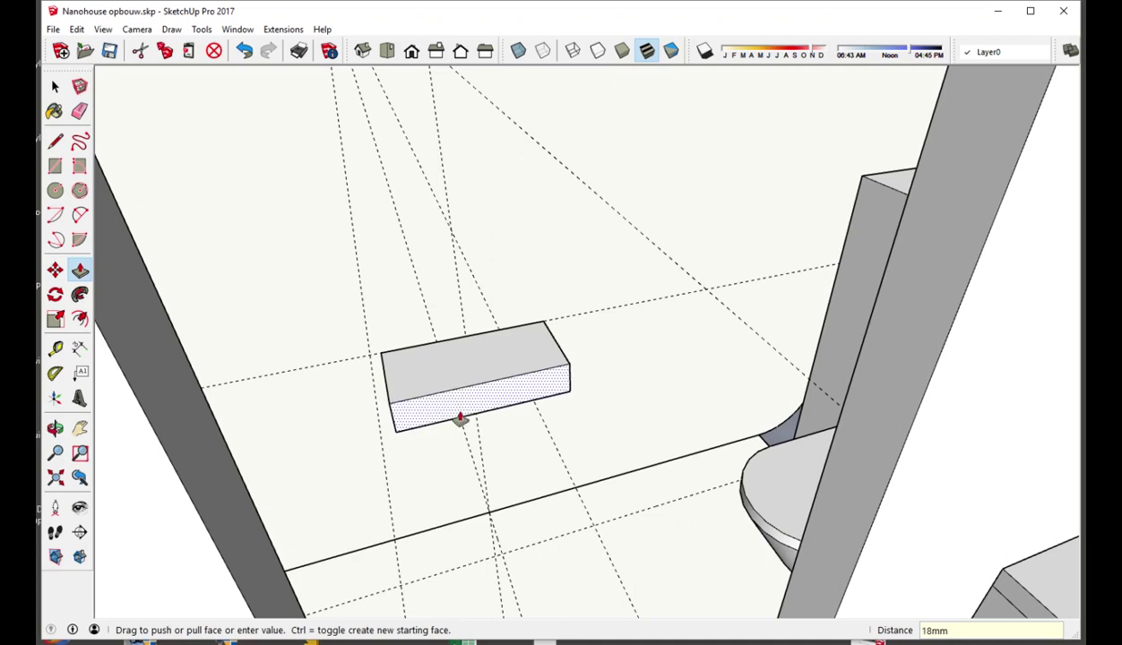
pyautogui.click(473, 463)
pyautogui.click(474, 464)
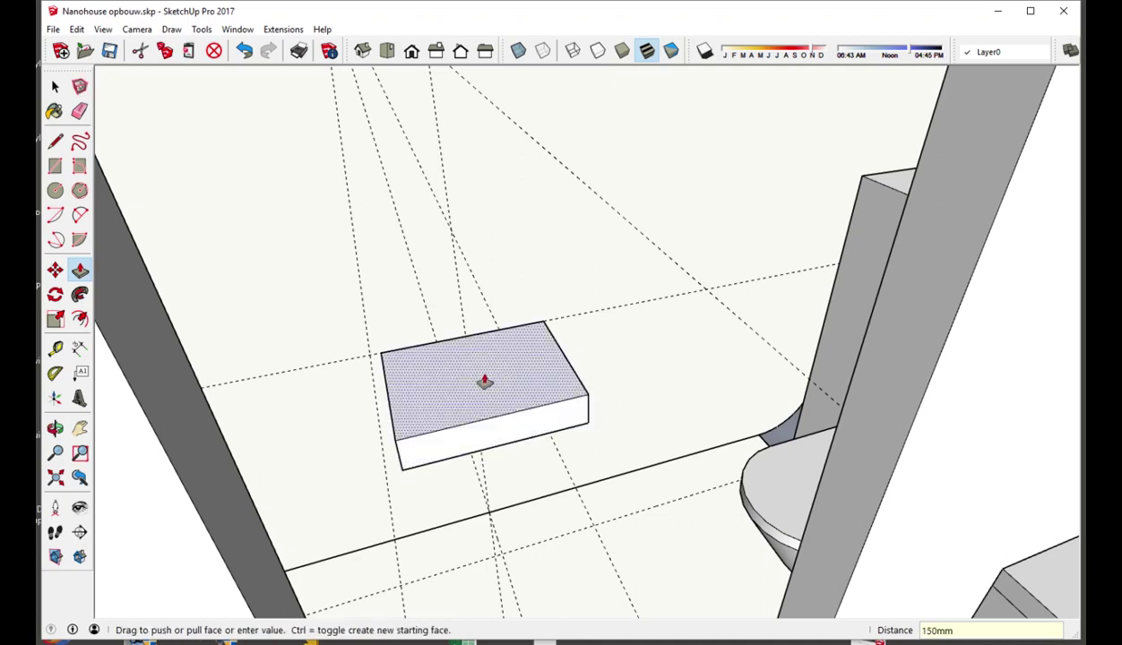
pyautogui.moveTo(484, 381)
pyautogui.mouseDown(button='middle')
pyautogui.moveTo(546, 494)
pyautogui.moveTo(727, 465)
pyautogui.moveTo(764, 401)
pyautogui.mouseUp(button='middle')
# Step: Commit the box height and offset its top edge inward to form a rim
pyautogui.click(651, 460)
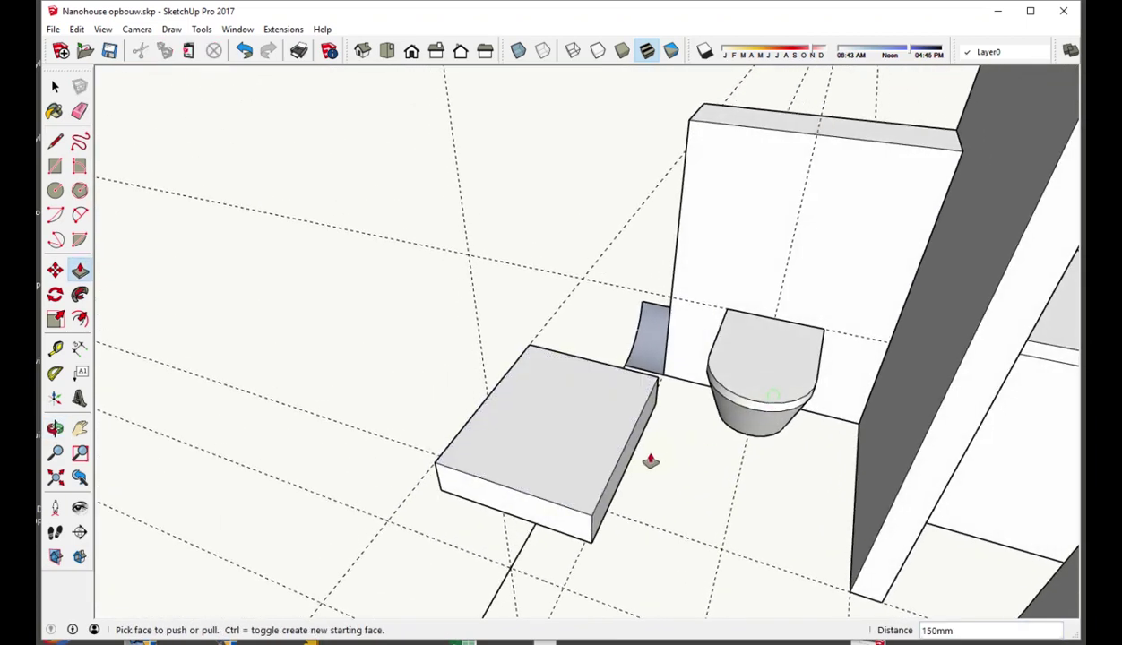
pyautogui.moveTo(641, 488); pyautogui.dragTo(656, 445, button='middle')
pyautogui.press('f')
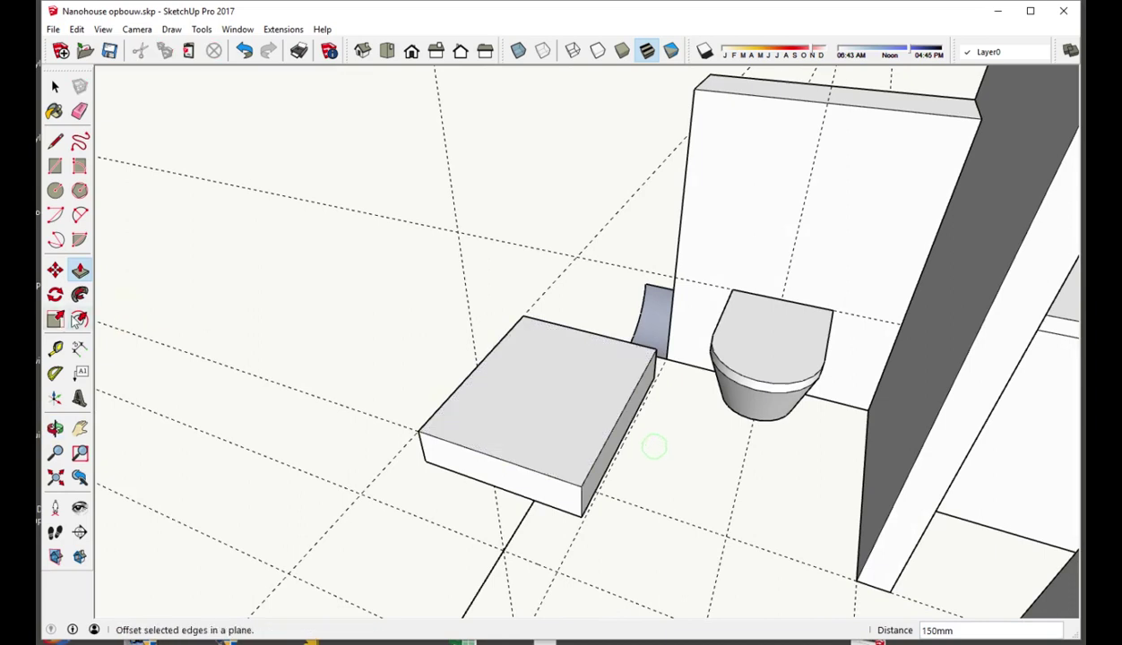
pyautogui.click(570, 332)
pyautogui.click(567, 340)
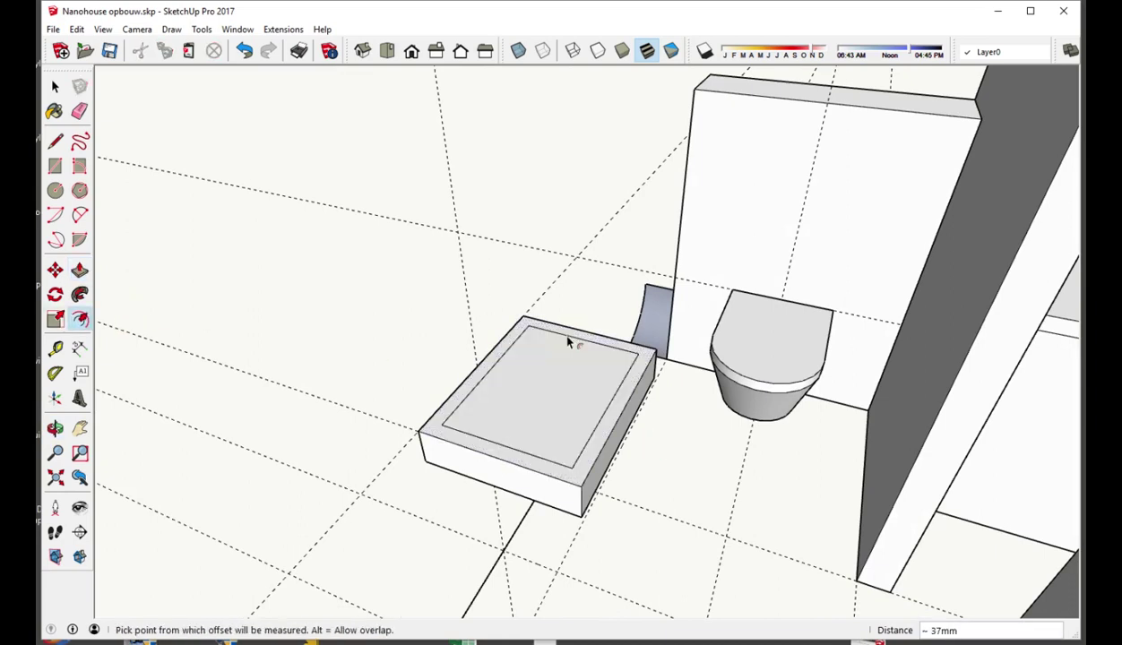
pyautogui.press('Return')
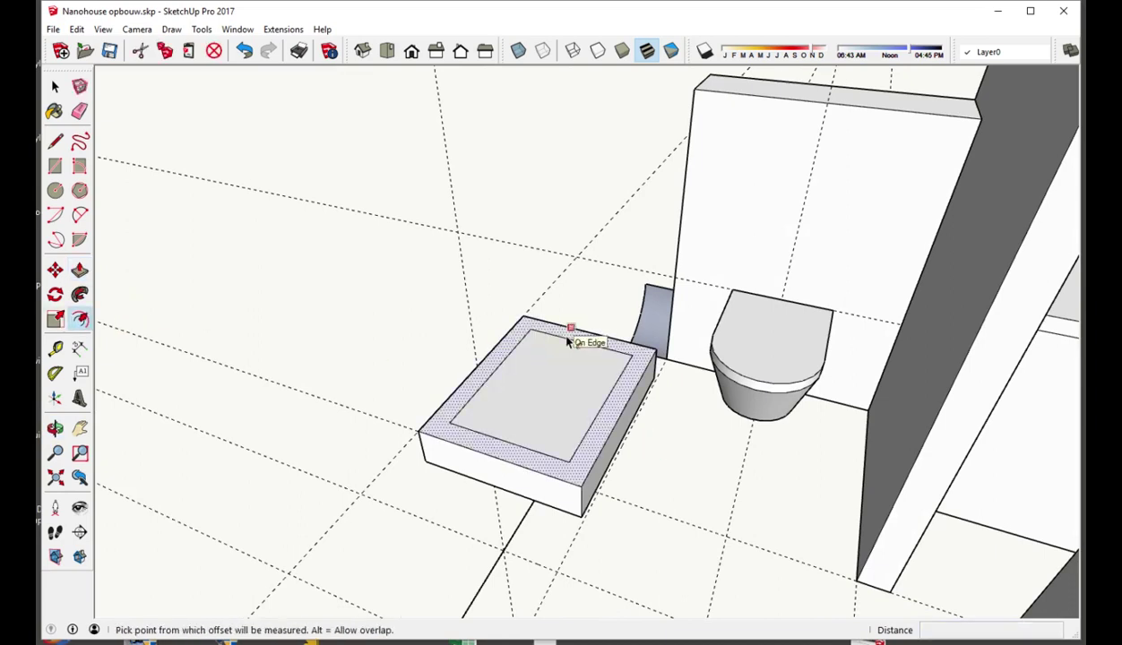
# Step: Push the inner face down to recess the basin
pyautogui.press('p')
pyautogui.click(539, 381)
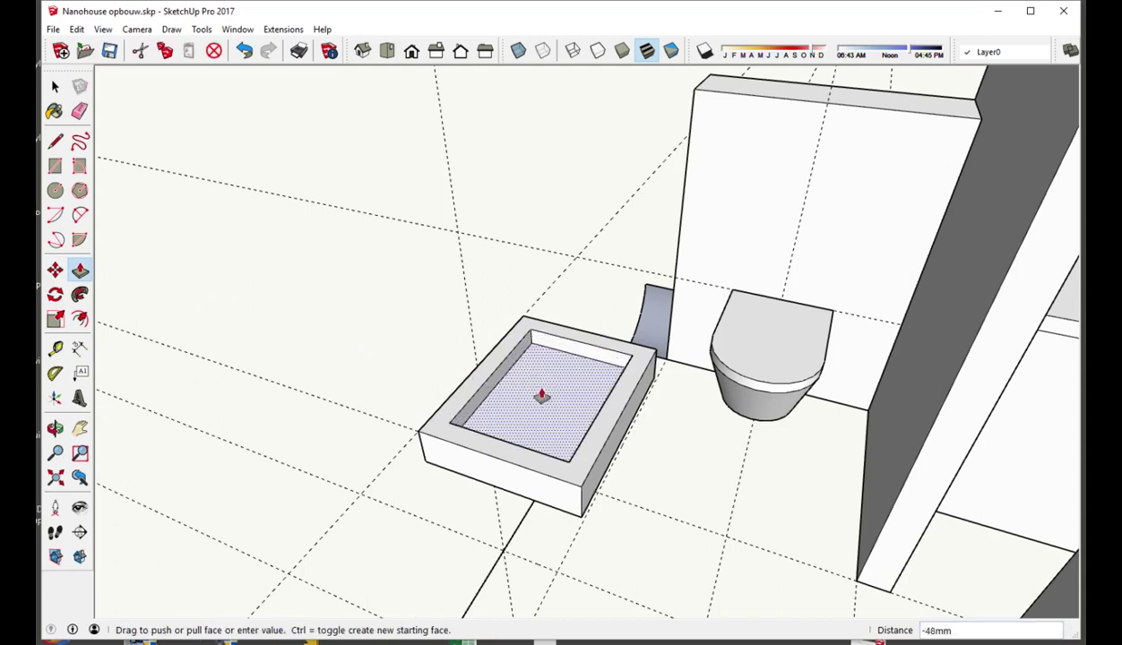
pyautogui.click(541, 406)
pyautogui.write('80')
pyautogui.click(542, 406)
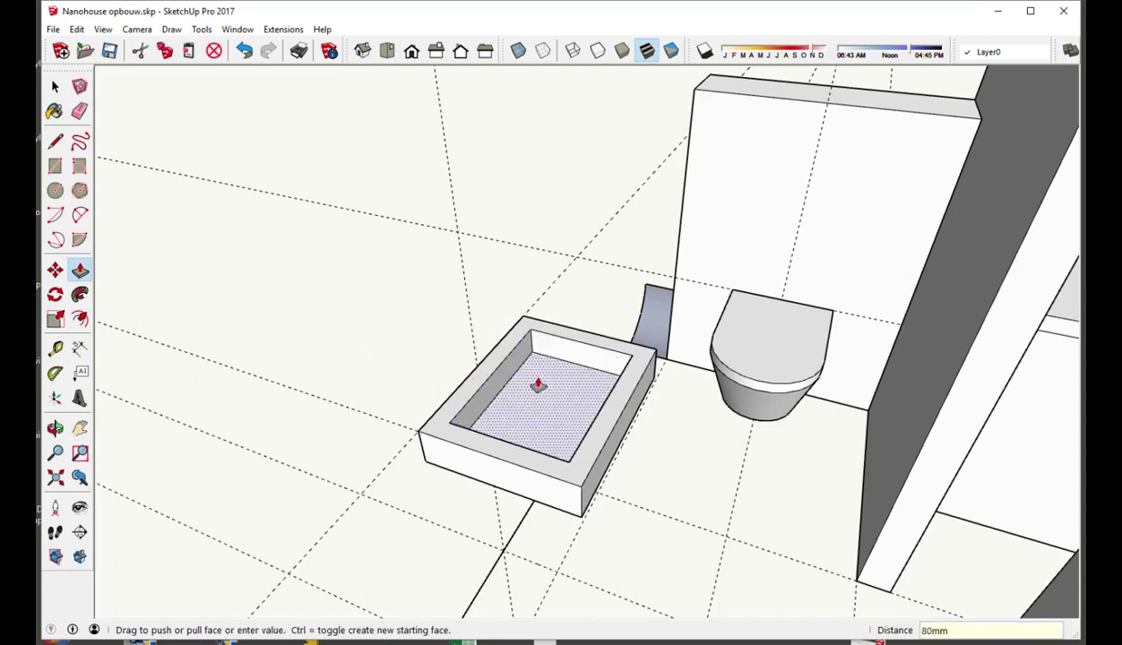
# Step: Scale the recess floor to half width, shorten it, and shift it within the tray
pyautogui.click(54, 319)
pyautogui.click(537, 408)
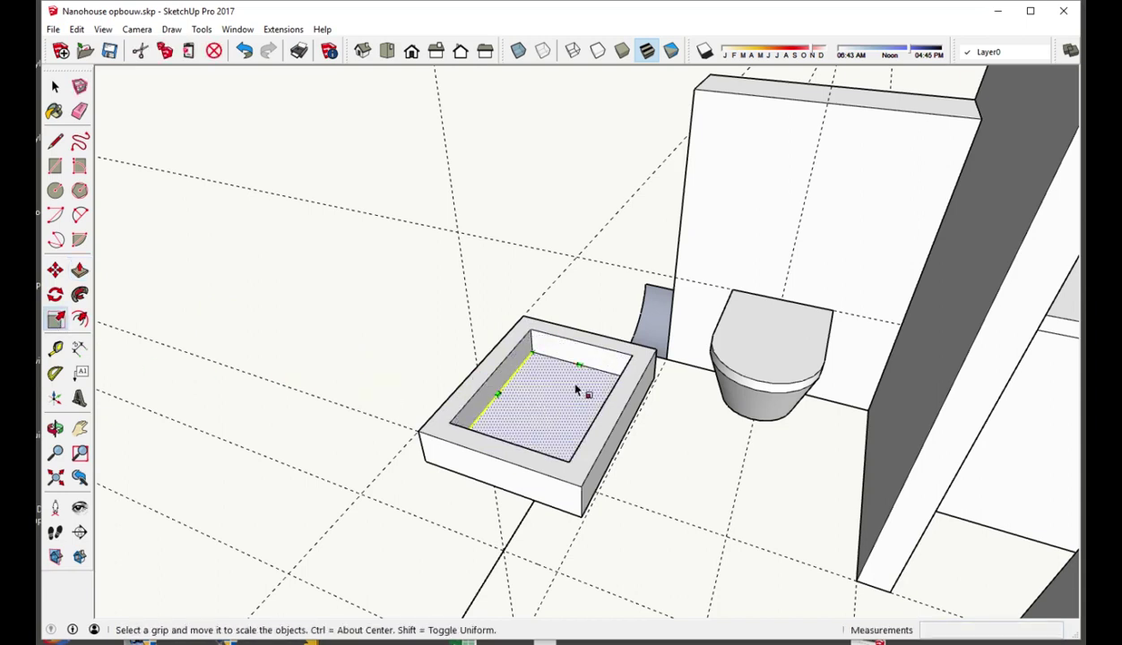
pyautogui.moveTo(578, 365); pyautogui.dragTo(566, 386)
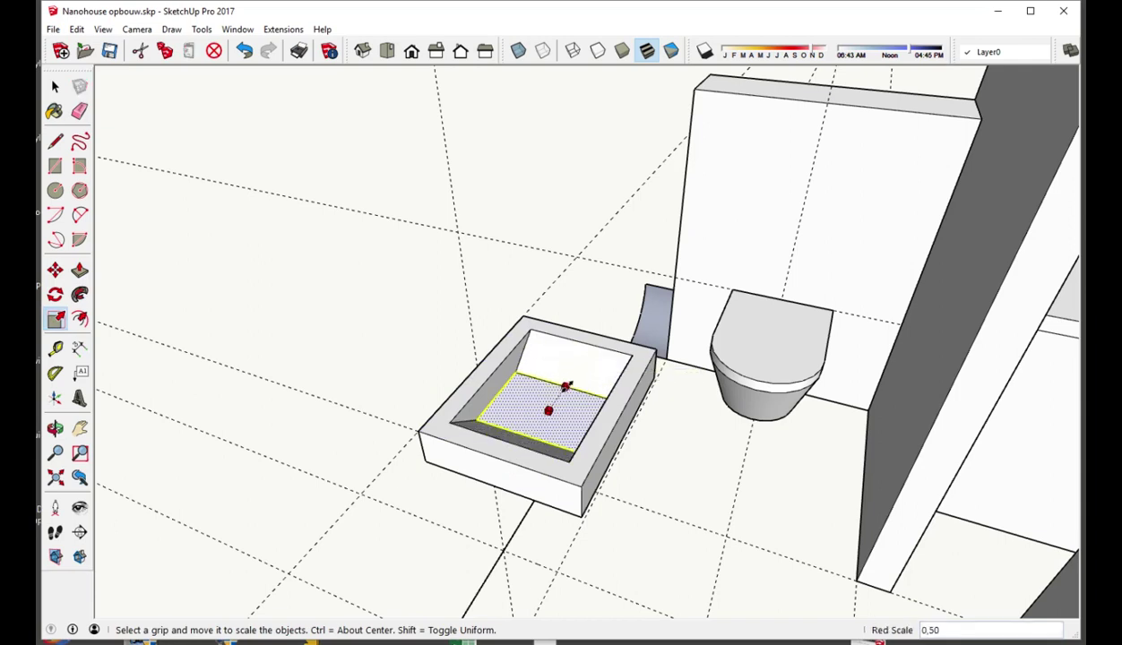
pyautogui.moveTo(497, 394); pyautogui.dragTo(515, 401)
pyautogui.click(55, 270)
pyautogui.scroll(3, 531, 411)
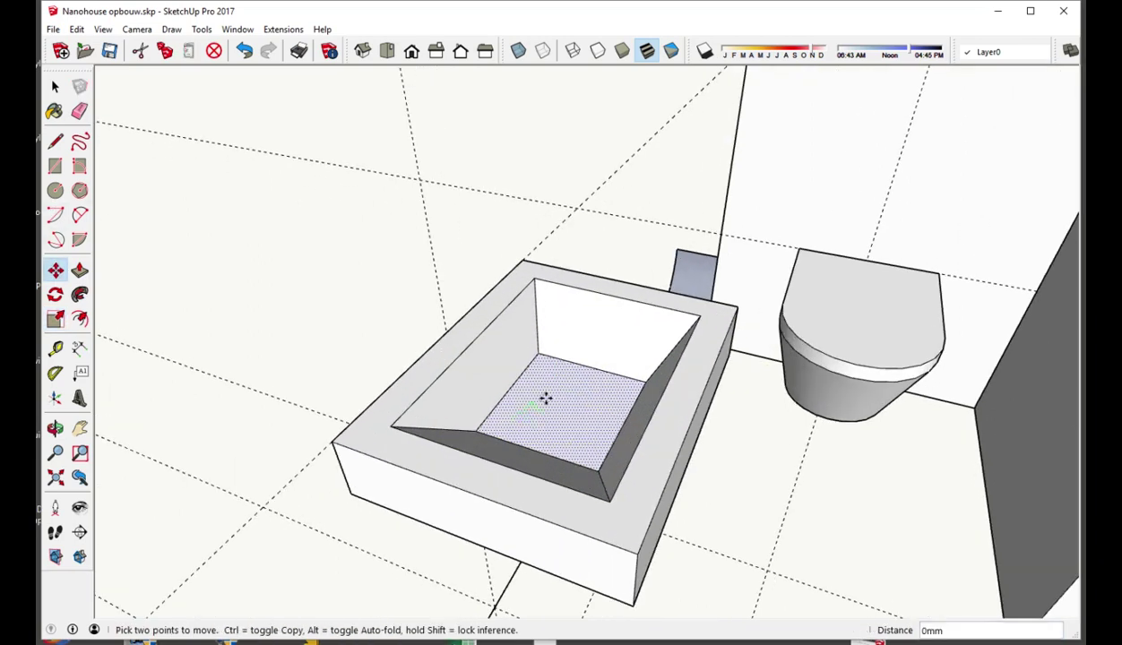
pyautogui.moveTo(561, 406); pyautogui.dragTo(648, 413, button='middle')
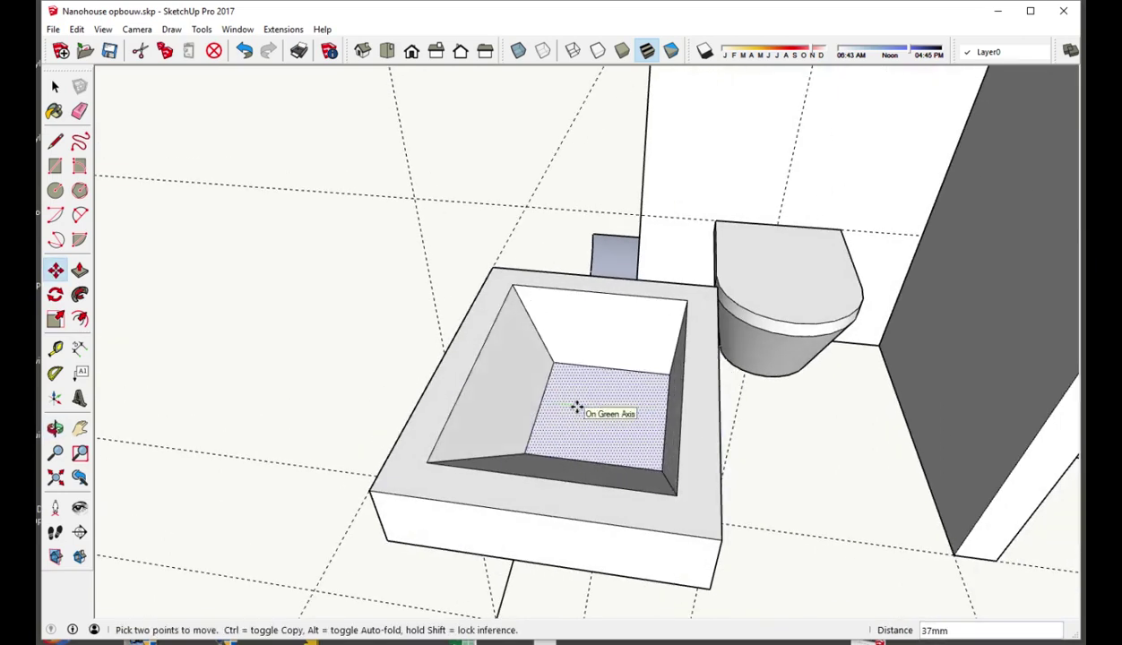
pyautogui.click(576, 408)
# Step: Move the basin's right and left inner bottom edges to slope the sides
pyautogui.press('Escape')
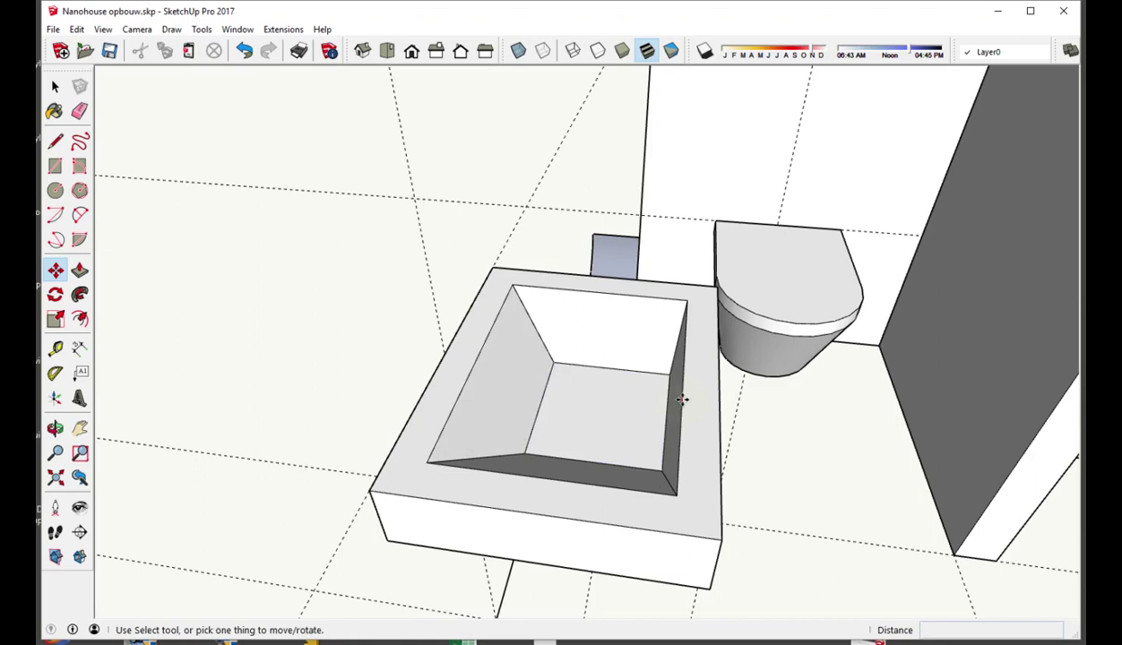
pyautogui.click(681, 399)
pyautogui.click(694, 394)
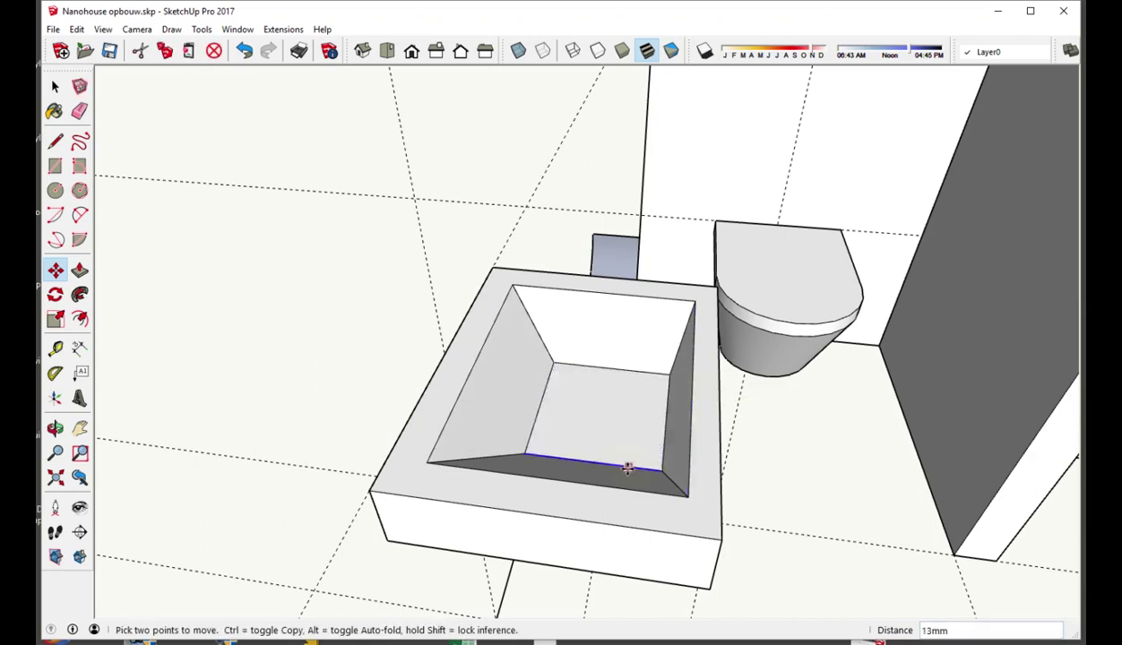
pyautogui.click(476, 369)
pyautogui.click(484, 369)
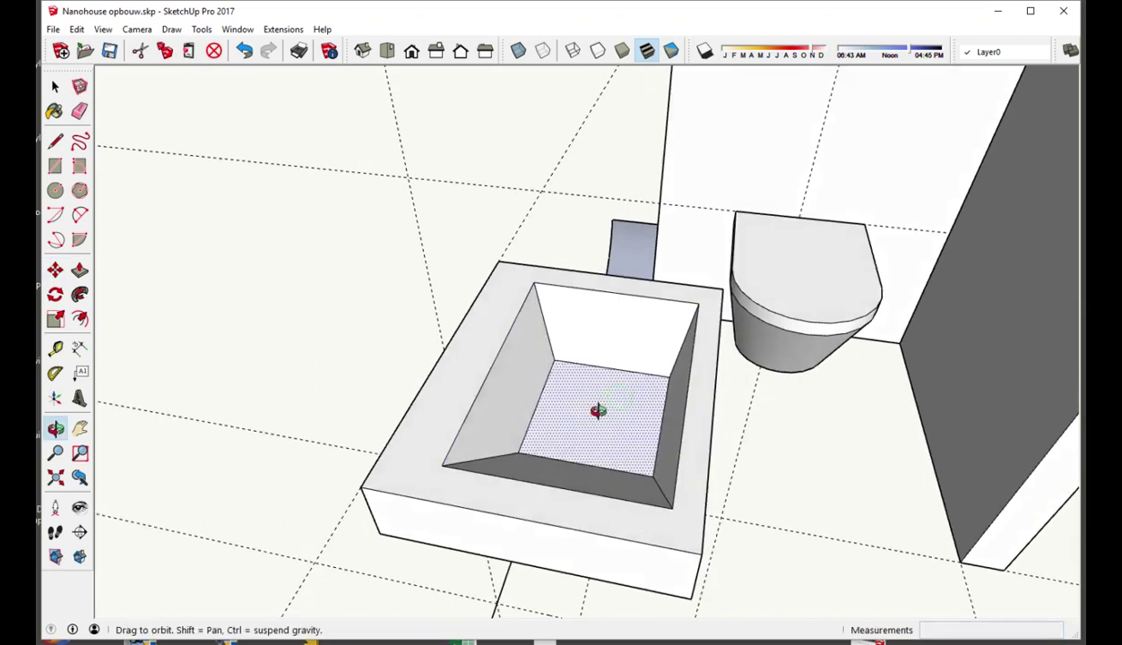
pyautogui.moveTo(493, 370)
pyautogui.mouseDown(button='middle')
pyautogui.moveTo(388, 412)
pyautogui.moveTo(557, 467)
pyautogui.moveTo(491, 395)
pyautogui.moveTo(514, 343)
pyautogui.moveTo(506, 356)
pyautogui.mouseUp(button='middle')
# Step: Select the entire sink and make it a group
pyautogui.click(55, 86)
pyautogui.tripleClick(506, 356)
pyautogui.rightClick(506, 354)
pyautogui.click(542, 474)
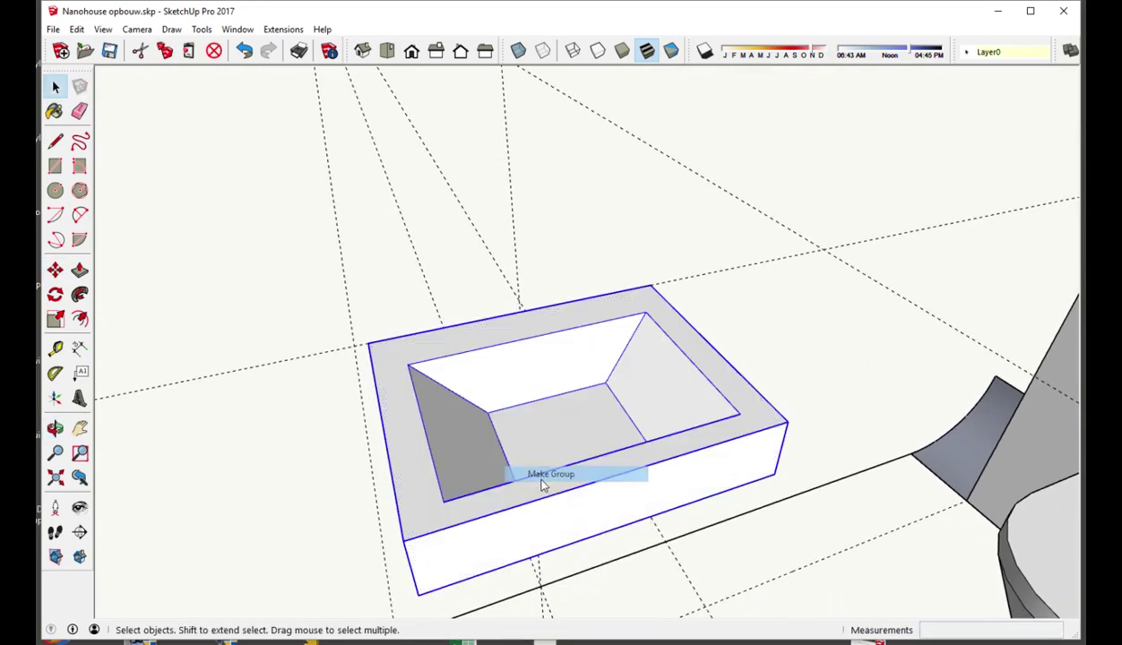
# Step: Draw a 20x20 mm square on the sink rim and pull it up into a post
pyautogui.press('r')
pyautogui.scroll(2, 487, 322)
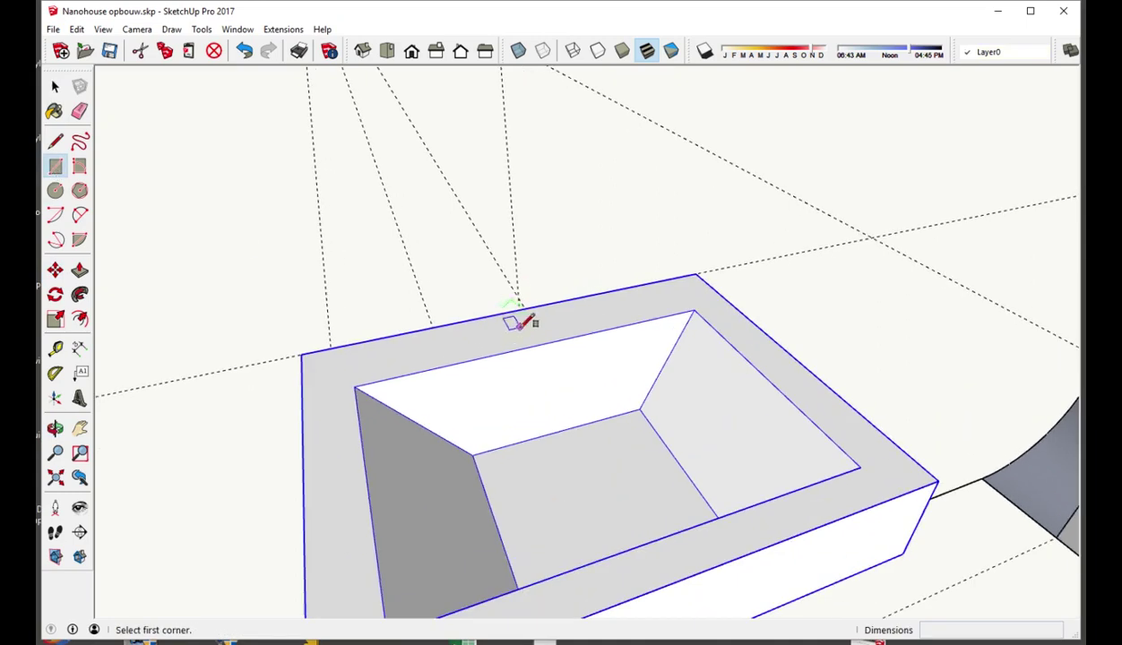
pyautogui.click(520, 326)
pyautogui.scroll(2, 526, 323)
pyautogui.write('20;20')
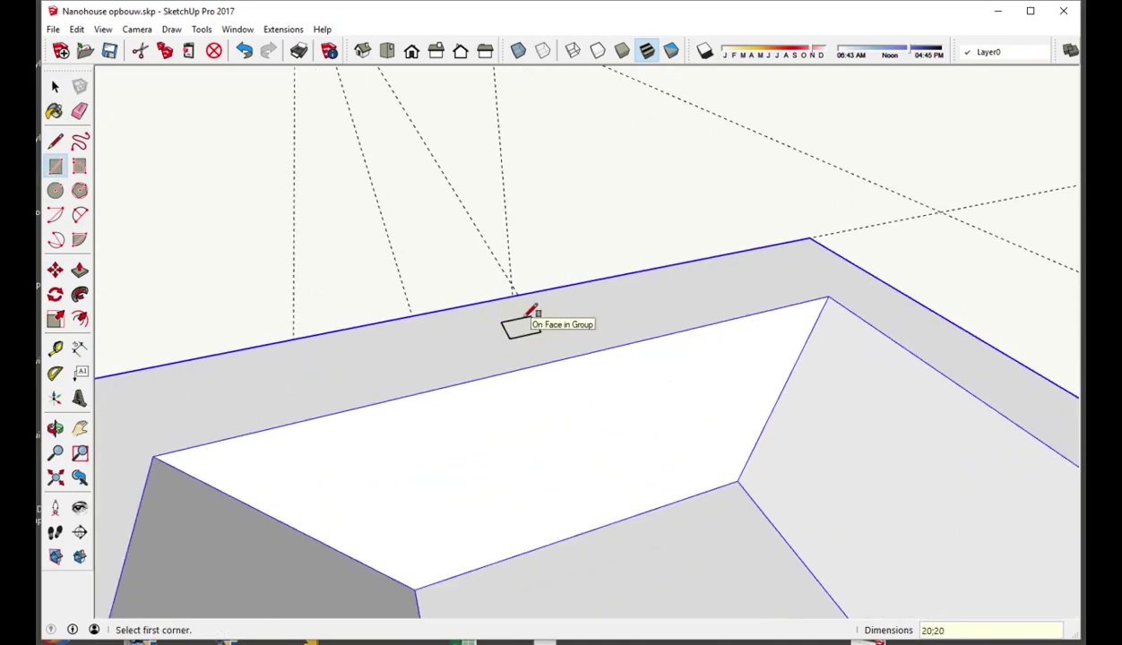
pyautogui.press('p')
pyautogui.click(520, 327)
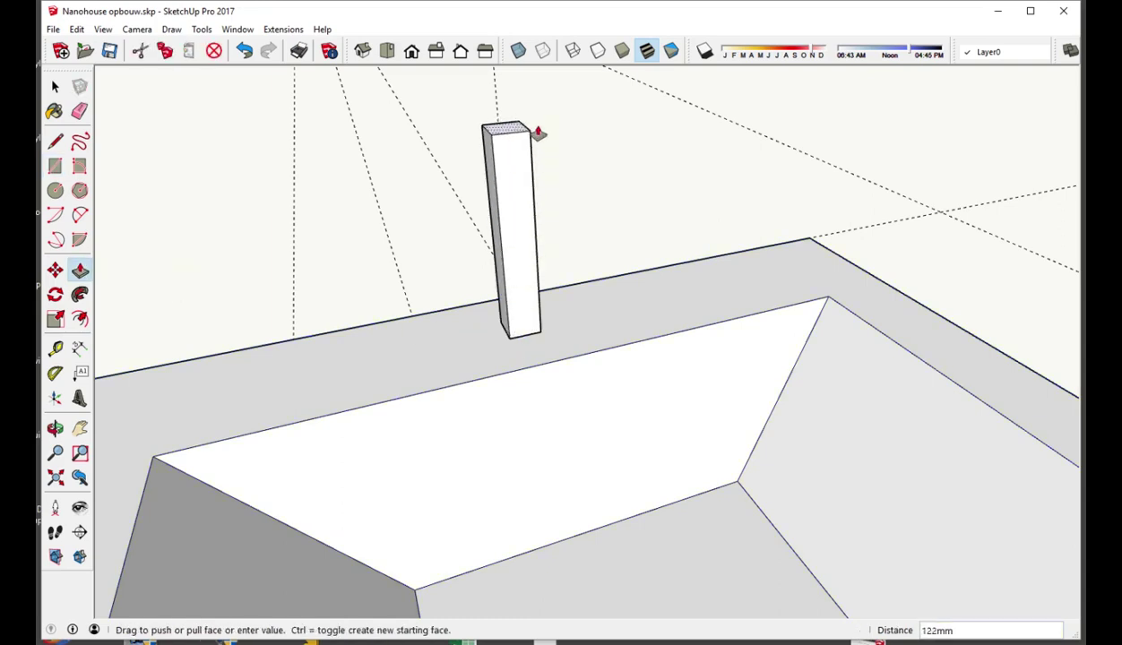
pyautogui.click(539, 100)
# Step: Draw a rectangle on the post's upper front and pull it out as the horizontal arm
pyautogui.press('r')
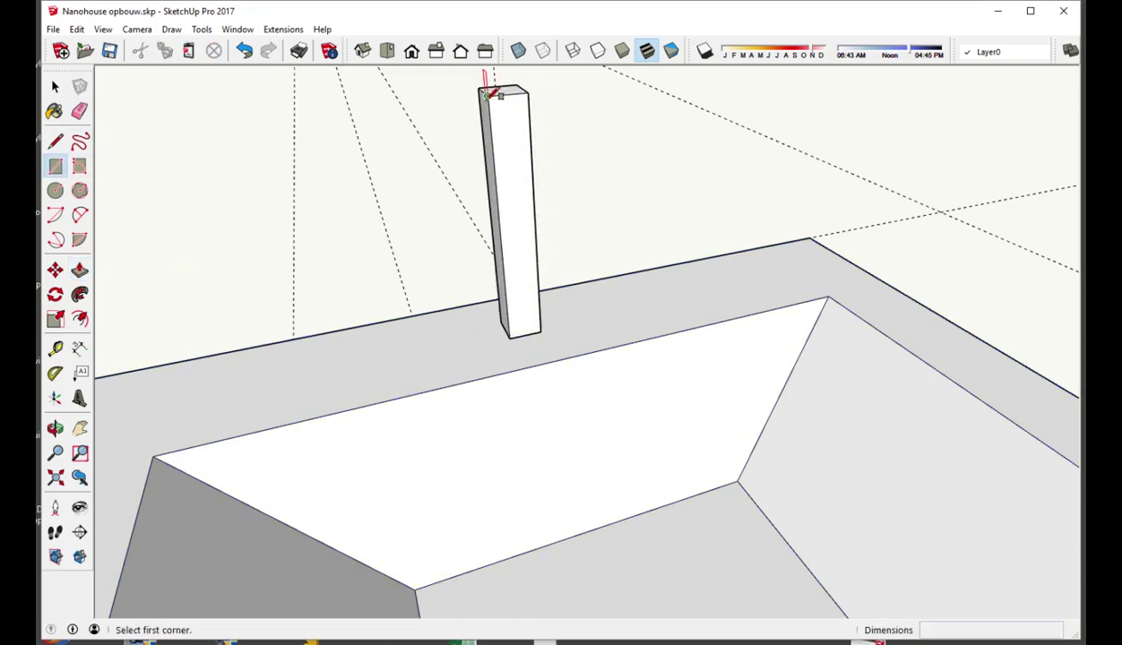
pyautogui.click(487, 95)
pyautogui.press('p')
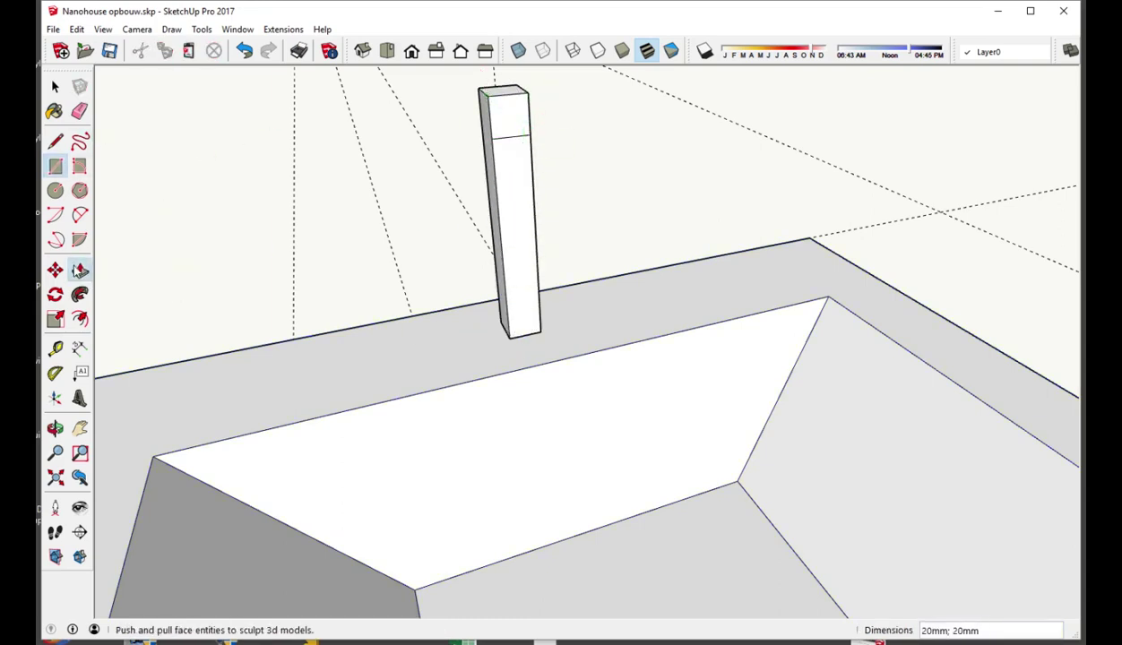
pyautogui.click(513, 120)
pyautogui.click(592, 230)
pyautogui.moveTo(594, 546); pyautogui.dragTo(316, 378, button='middle')
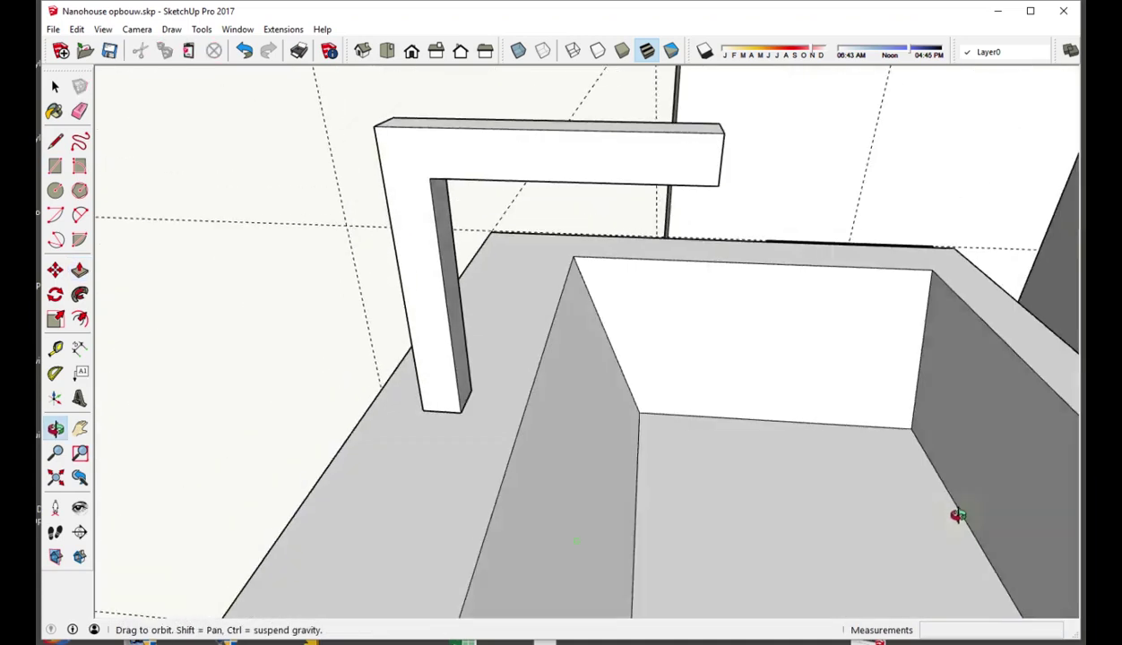
# Step: Select the whole faucet and bring up its context menu
pyautogui.click(54, 190)
pyautogui.press('space')
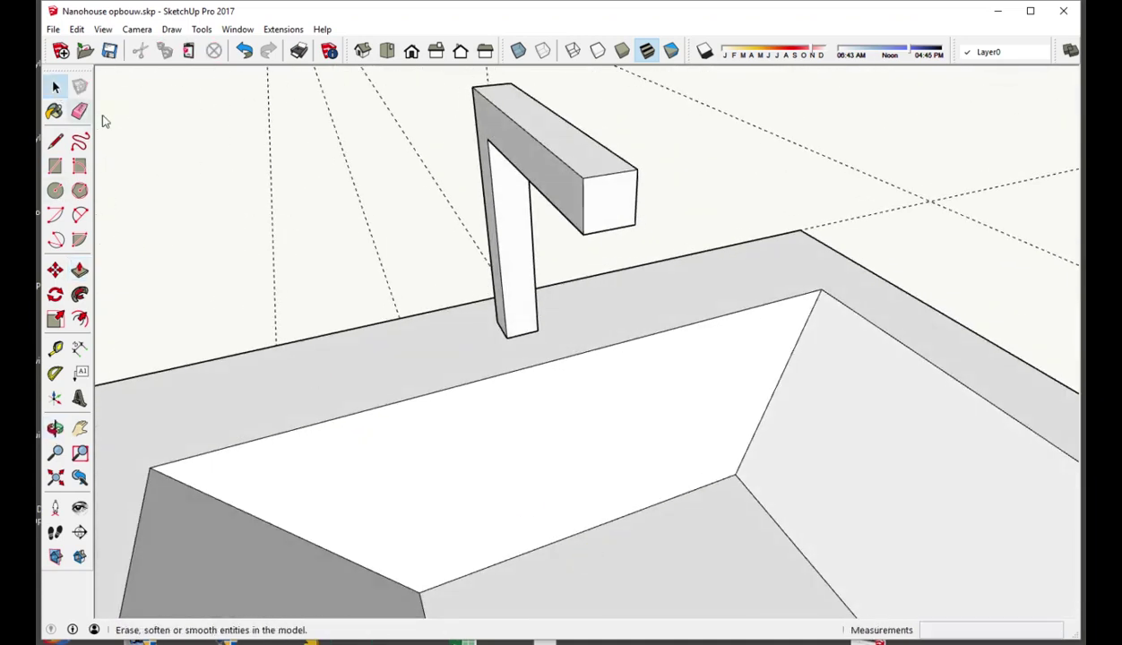
pyautogui.tripleClick(529, 258)
pyautogui.rightClick(528, 258)
# Step: Group the faucet, then raise a small circle on the rim into a 39 mm cylinder
pyautogui.click(591, 381)
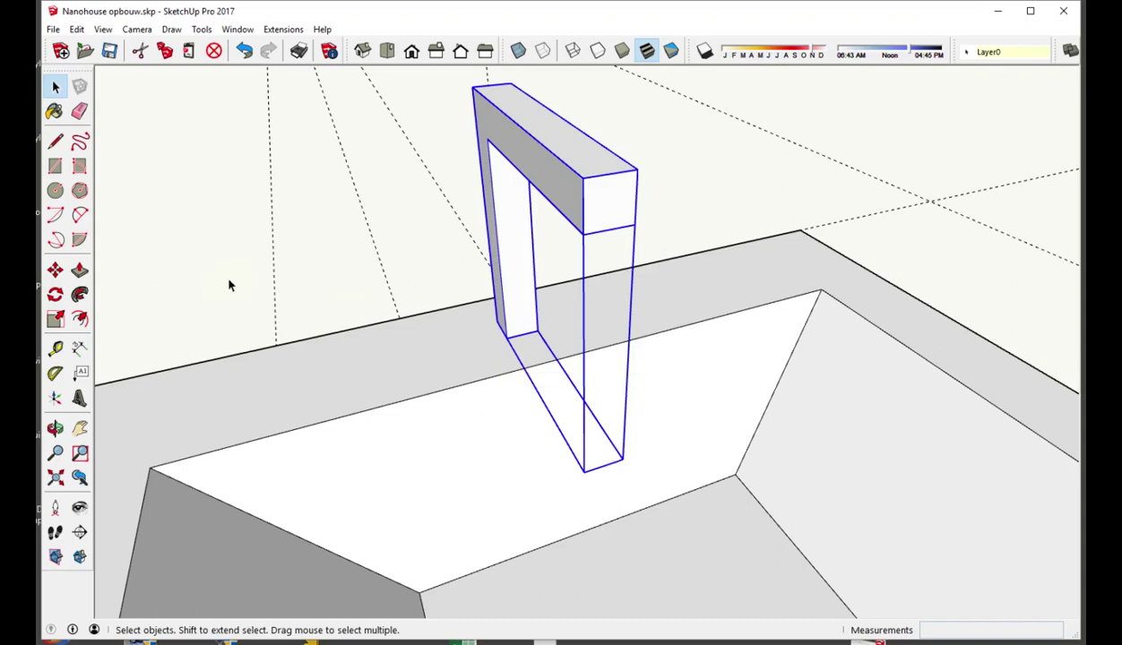
pyautogui.press('c')
pyautogui.click(424, 348)
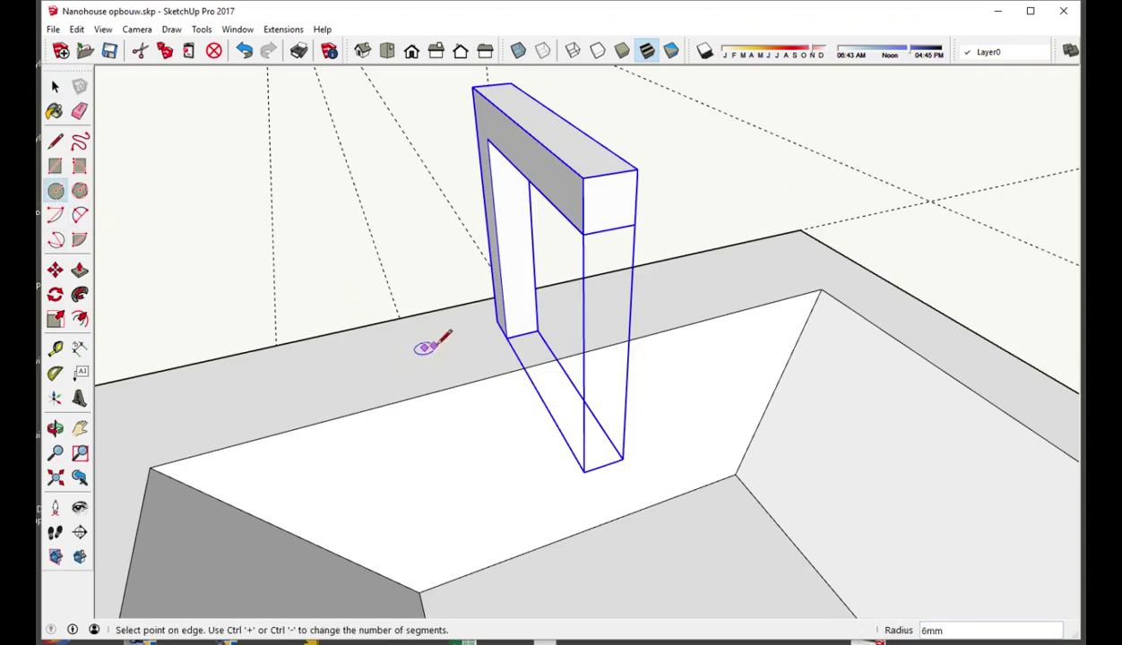
pyautogui.click(455, 339)
pyautogui.click(80, 270)
pyautogui.click(430, 350)
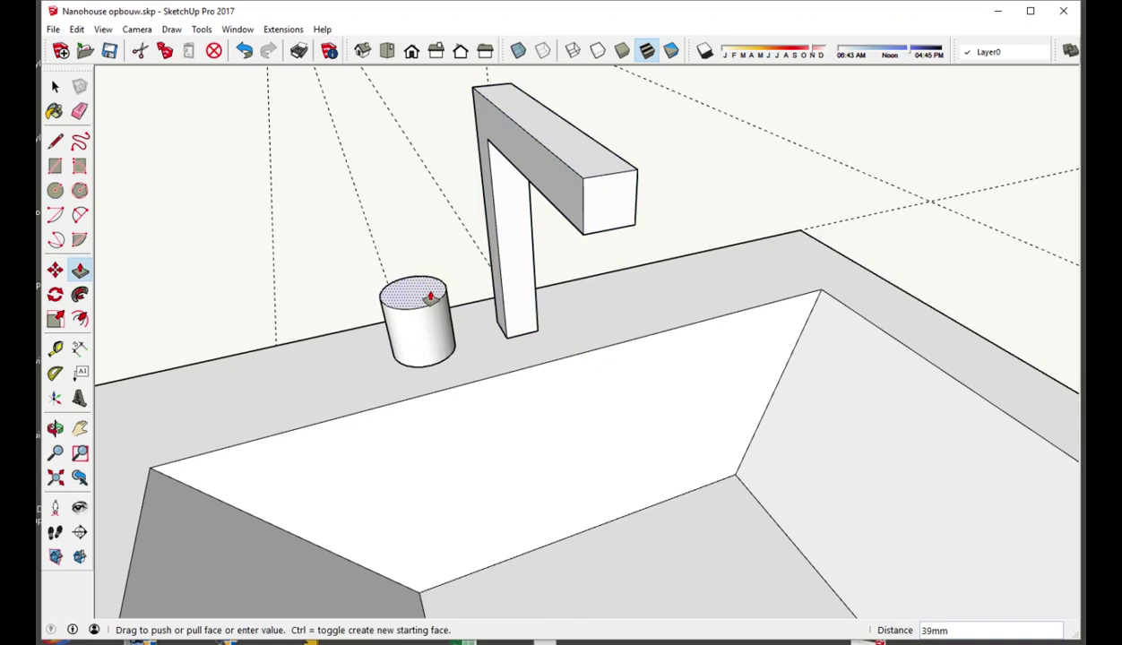
pyautogui.click(430, 298)
# Step: Scale the cylinder's base to taper it and make it a group
pyautogui.press('space')
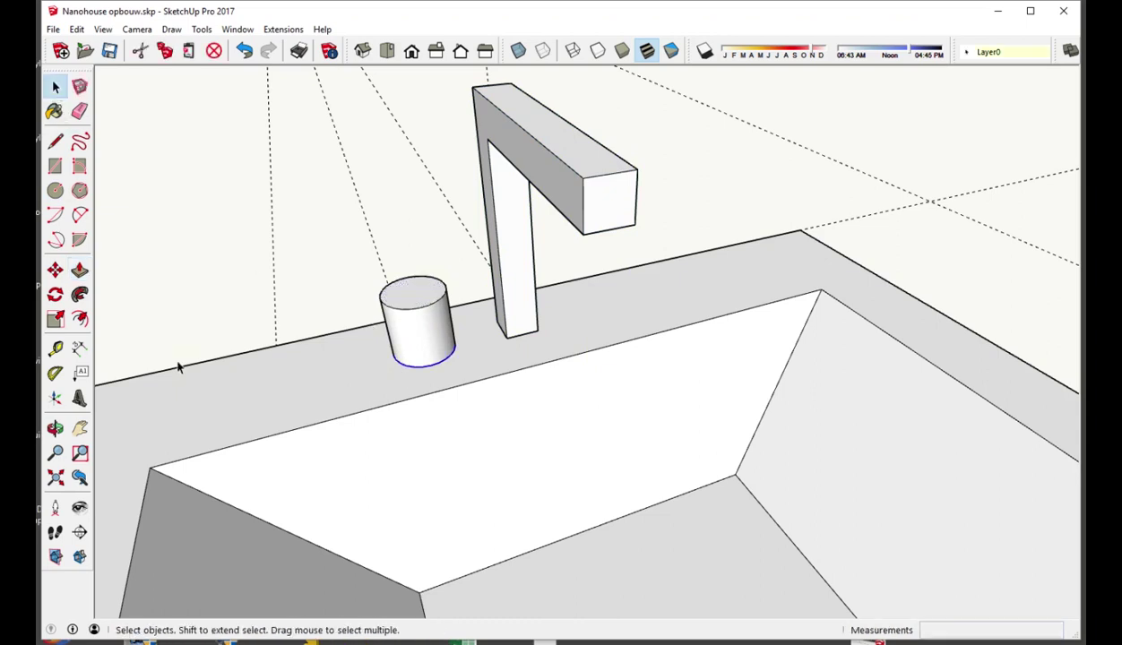
pyautogui.press('s')
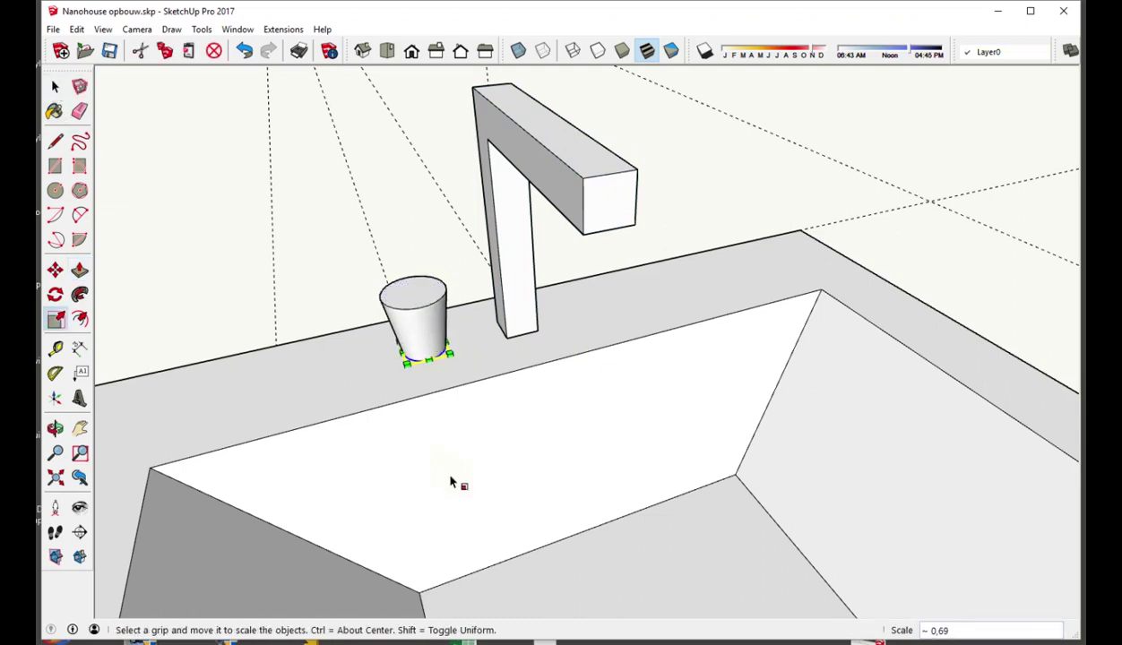
pyautogui.press('space')
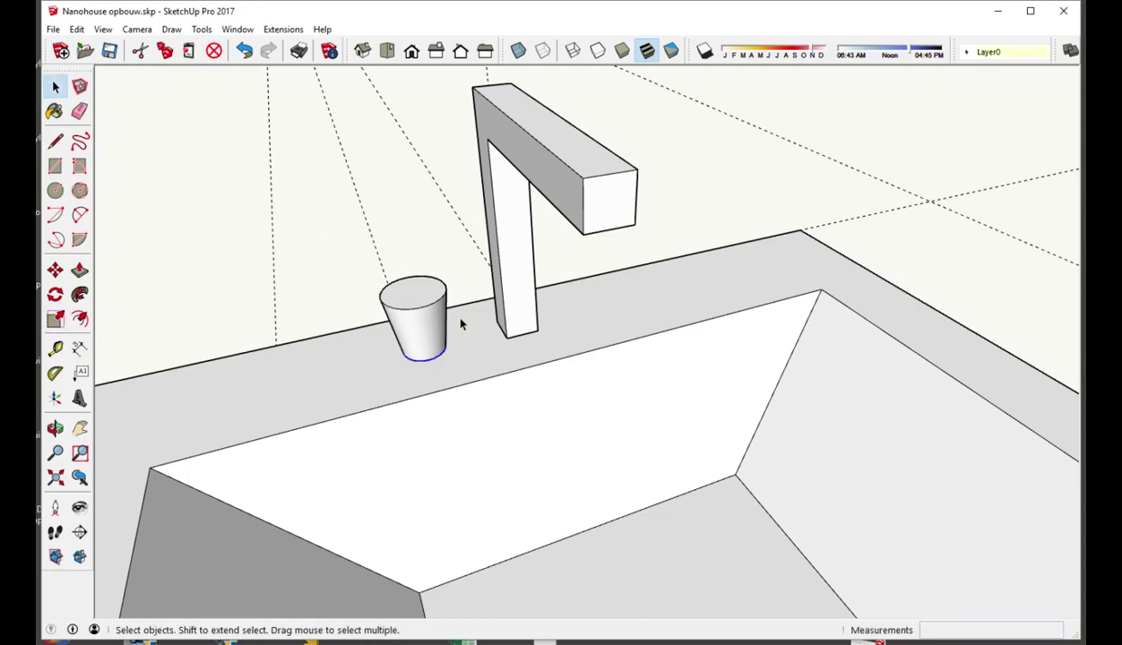
pyautogui.rightClick(417, 306)
pyautogui.click(468, 426)
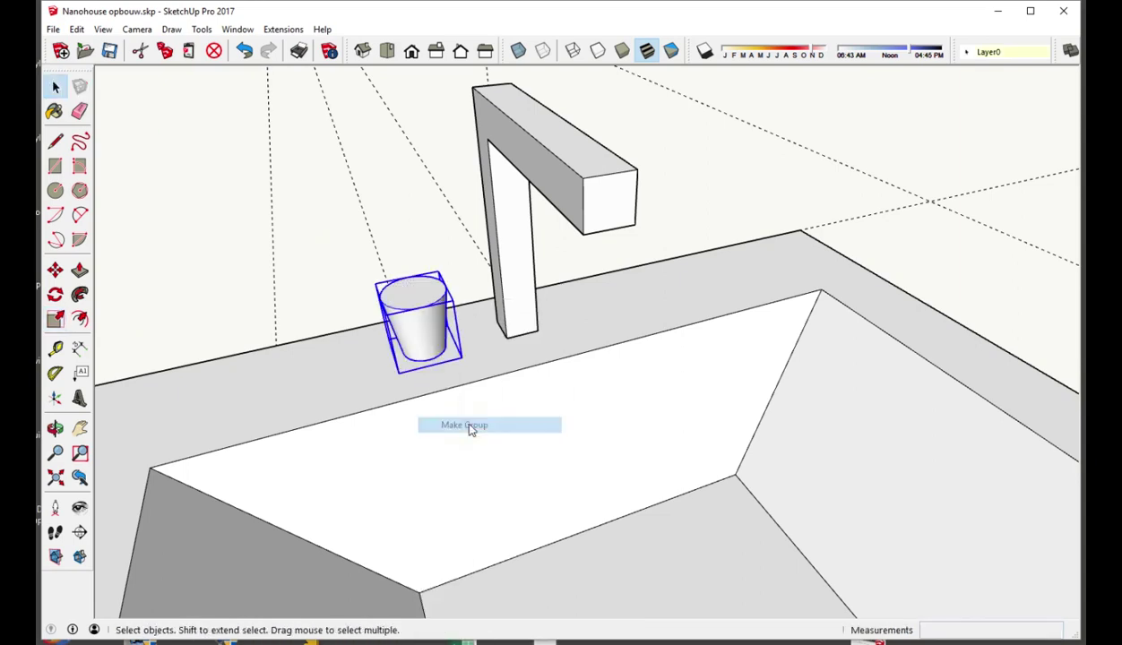
# Step: Mirror the faucet and cylinder by scaling them -1 along the red axis
pyautogui.keyDown('shift'); pyautogui.click(522, 328); pyautogui.keyUp('shift')
pyautogui.click(55, 320)
pyautogui.moveTo(578, 295); pyautogui.dragTo(383, 298)
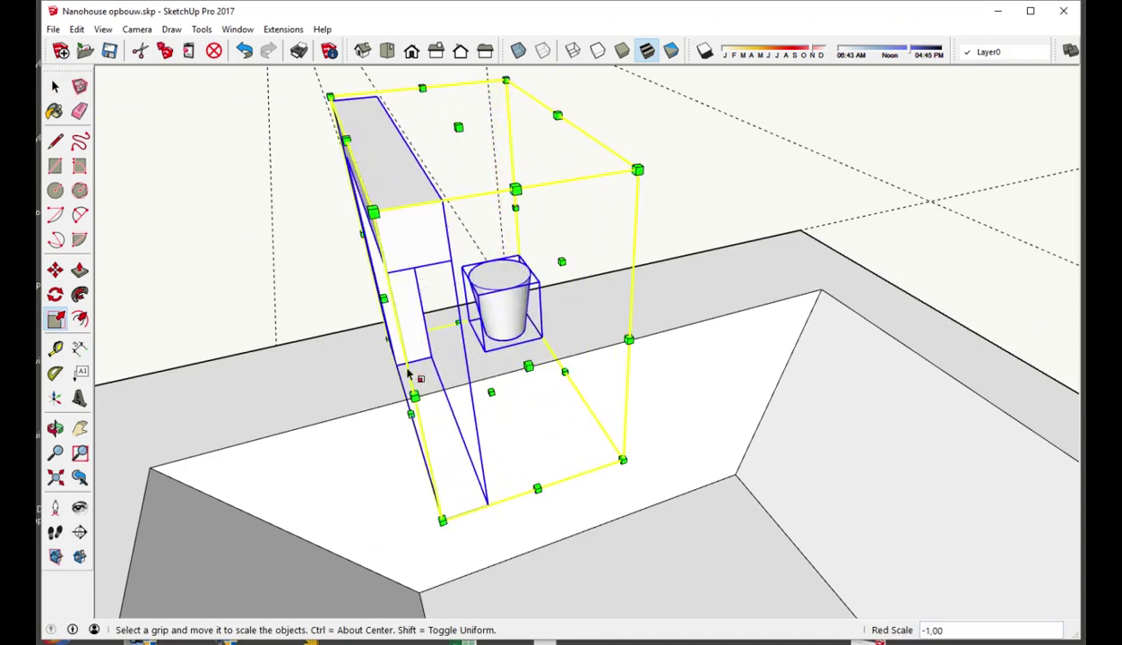
pyautogui.moveTo(383, 298); pyautogui.dragTo(531, 417, button='middle')
# Step: Move the mirrored pieces so the cup sits under the arm's end, then select the sink
pyautogui.press('m')
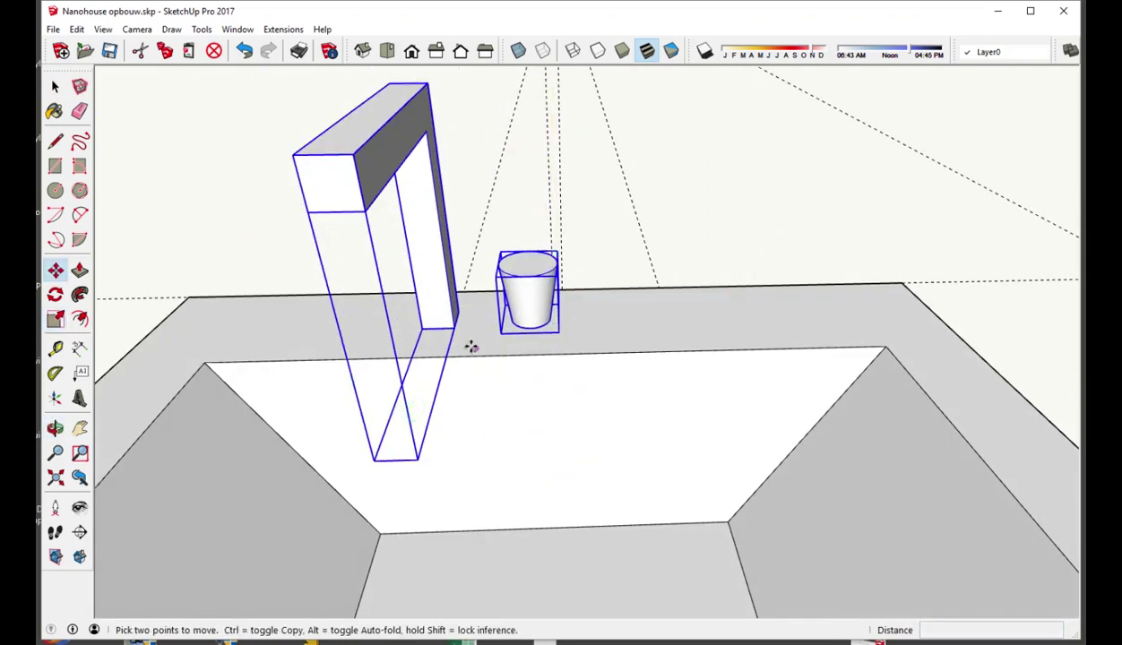
pyautogui.click(438, 329)
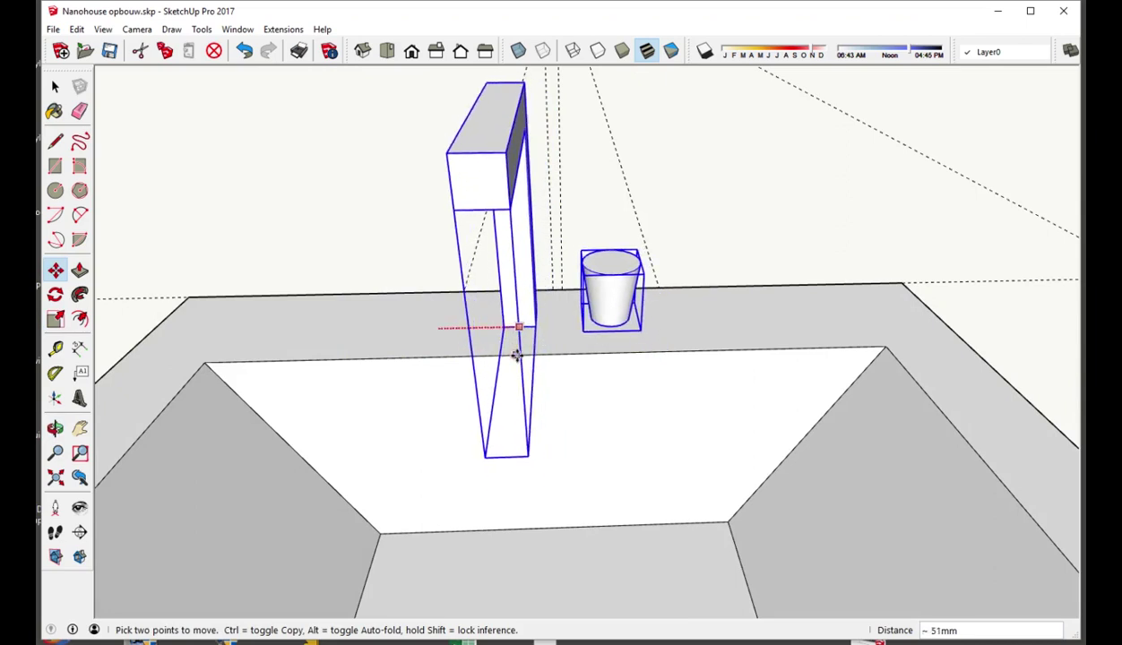
pyautogui.moveTo(588, 420); pyautogui.dragTo(773, 480, button='middle')
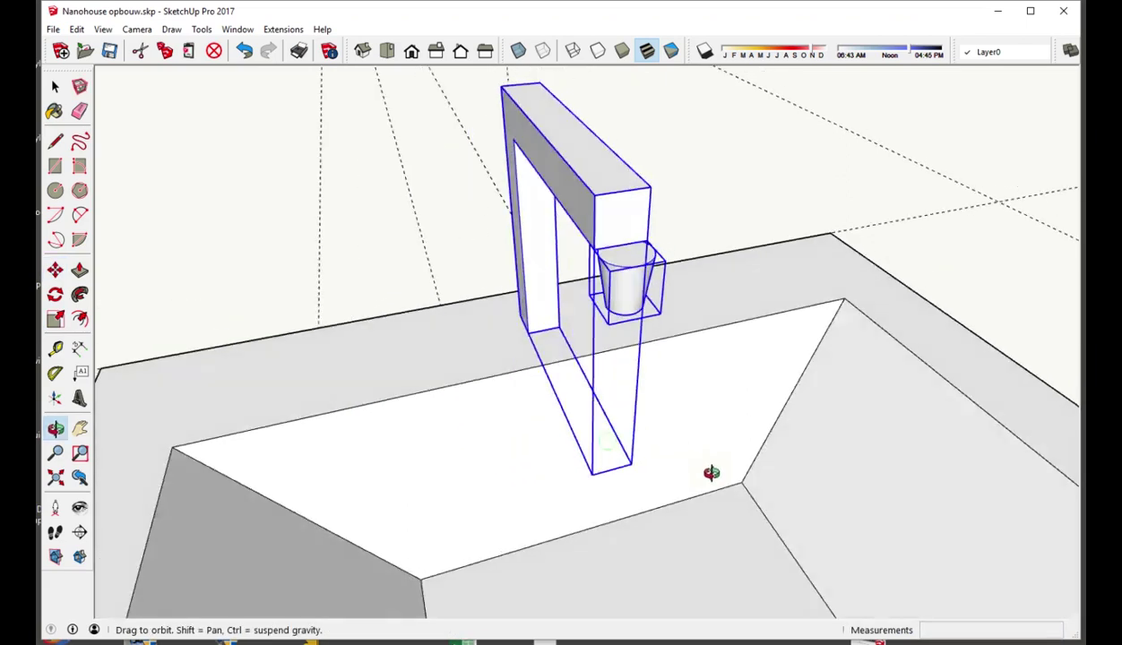
pyautogui.press('space')
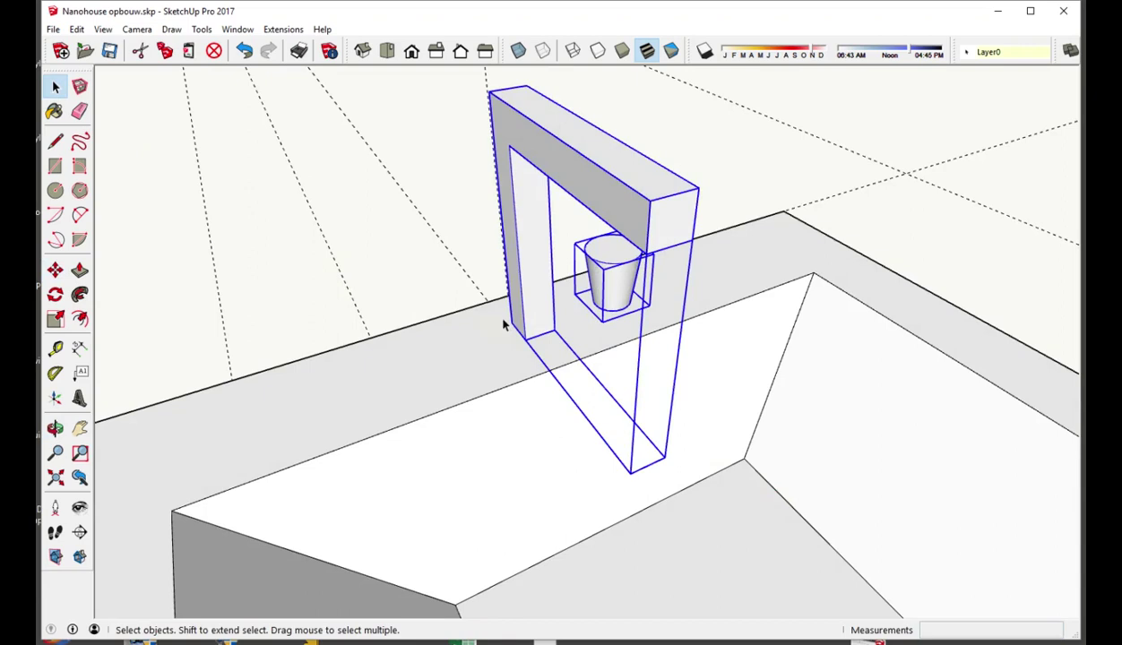
pyautogui.click(581, 354)
pyautogui.scroll(-3, 591, 363)
pyautogui.scroll(-2, 595, 369)
# Step: Draw a small drain circle on the sink floor
pyautogui.moveTo(596, 370); pyautogui.dragTo(553, 392, button='middle')
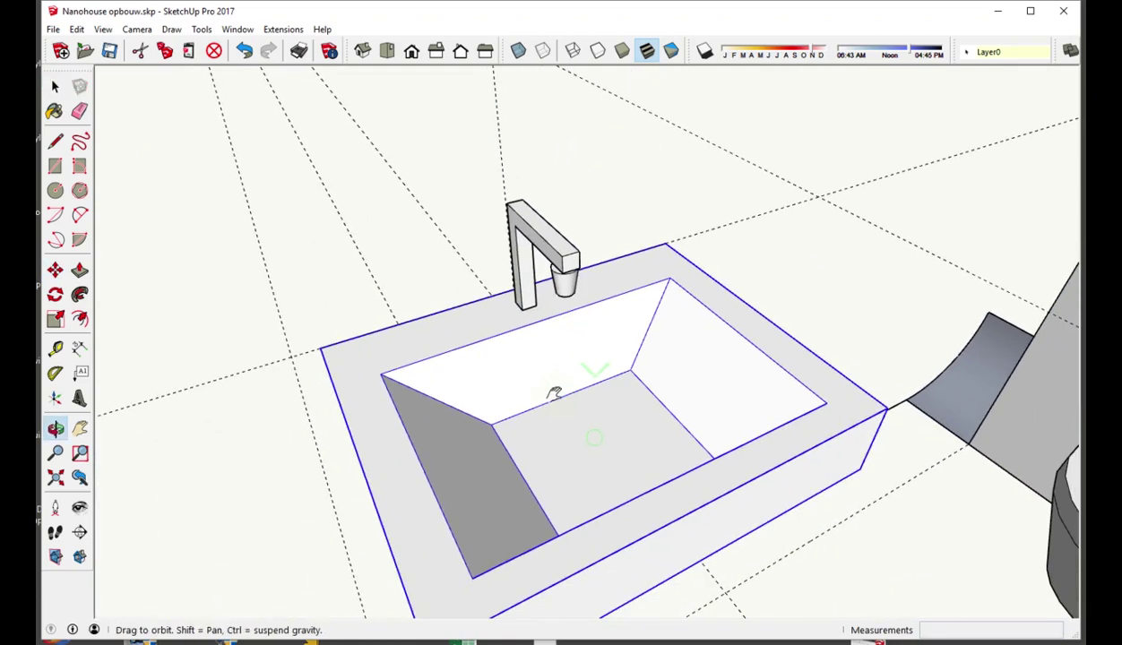
pyautogui.press('a')
pyautogui.press('c')
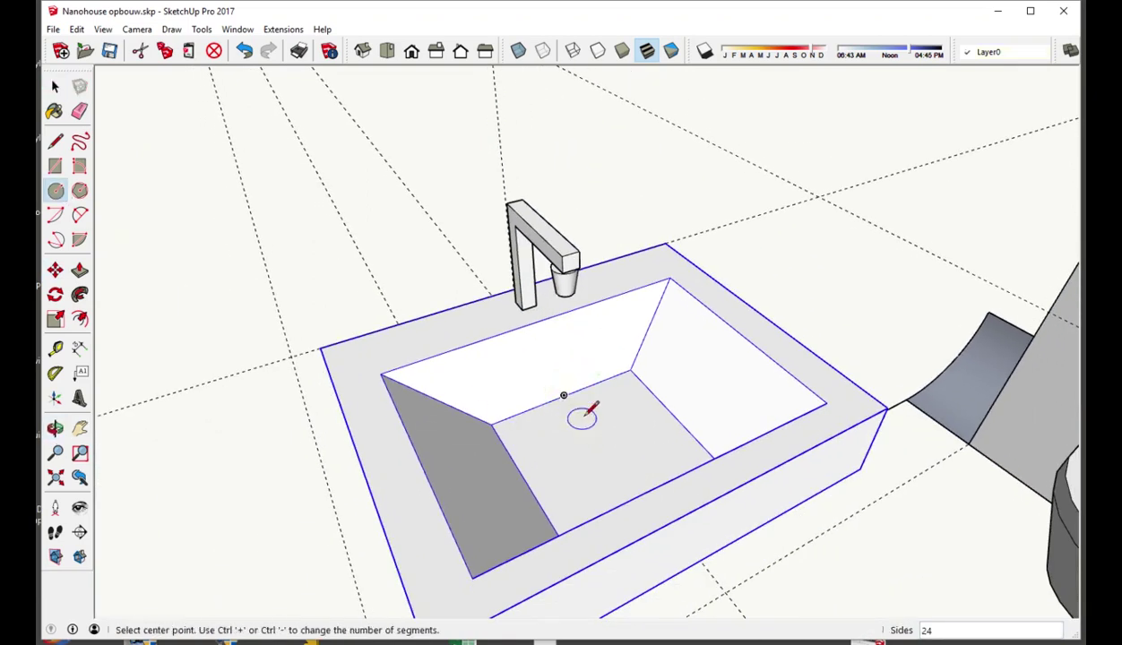
pyautogui.click(595, 420)
pyautogui.click(54, 87)
pyautogui.moveTo(601, 425); pyautogui.dragTo(625, 422, button='middle')
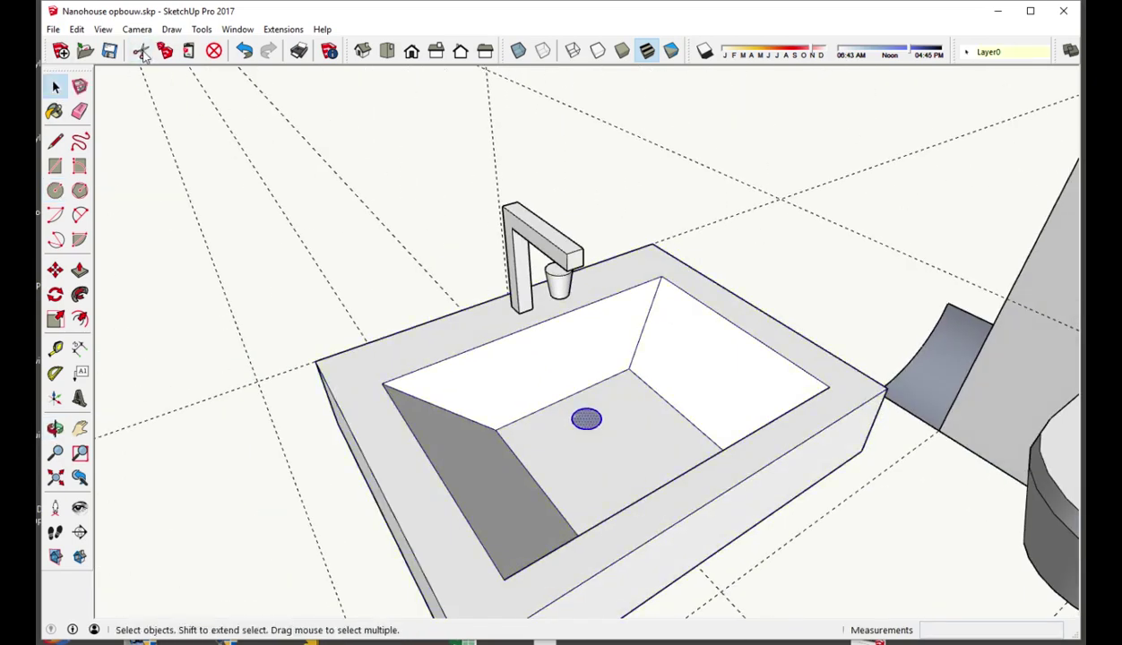
# Step: Paste the circle in place inside the sink group and push it 10 mm down
pyautogui.doubleClick(602, 402)
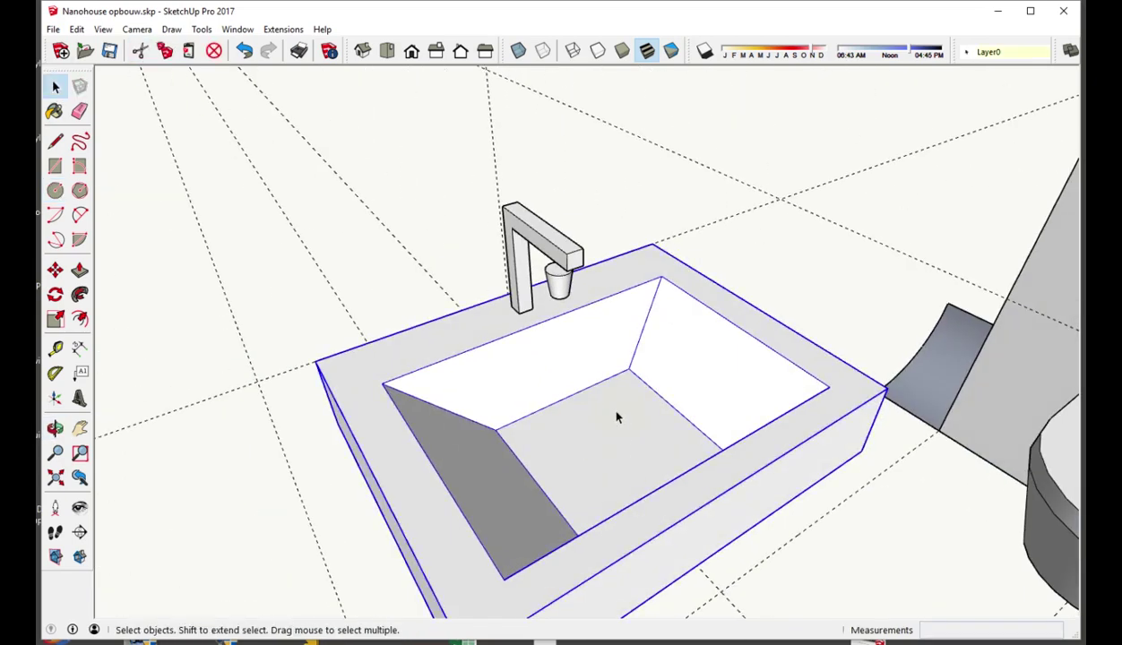
pyautogui.click(78, 30)
pyautogui.click(146, 136)
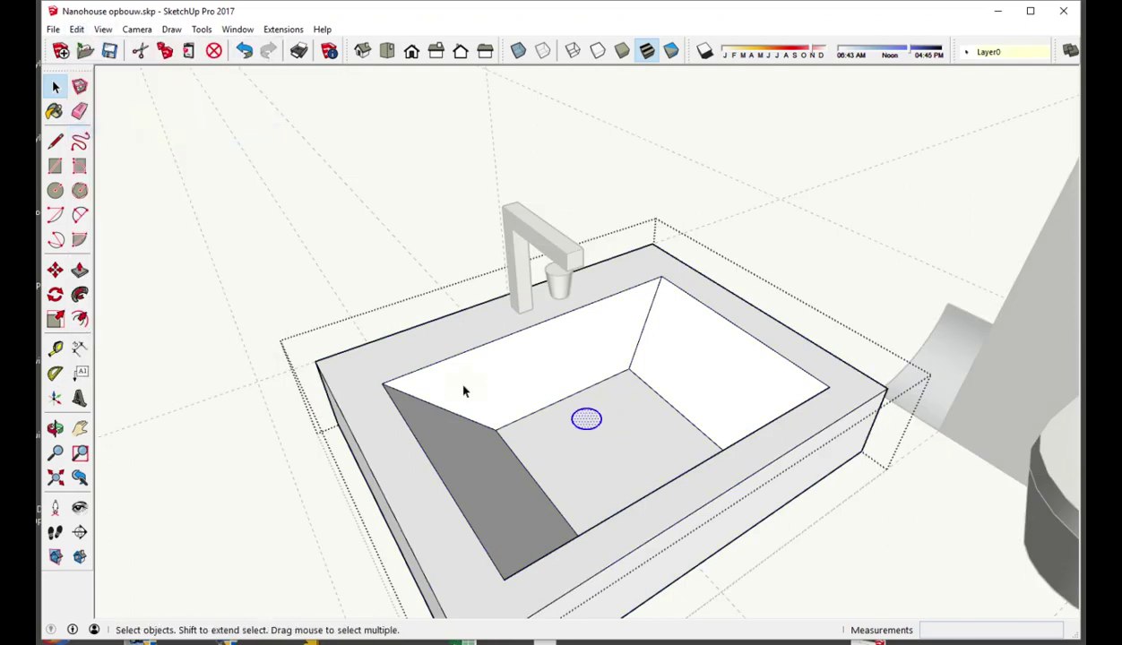
pyautogui.click(79, 270)
pyautogui.click(586, 418)
pyautogui.write('10')
pyautogui.press('Return')
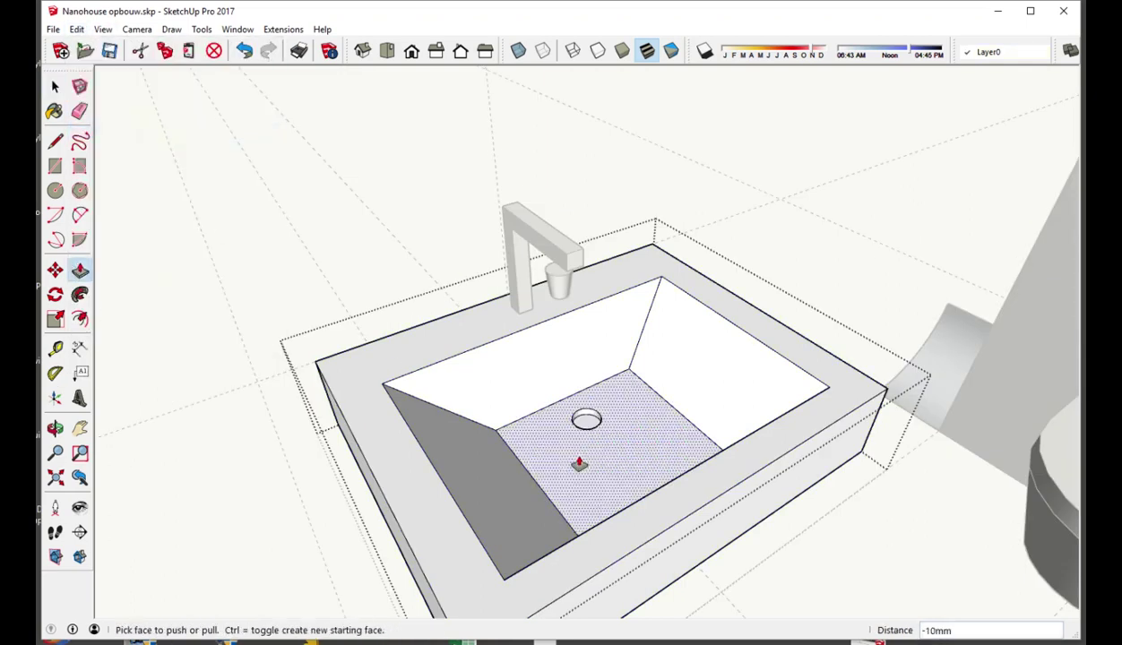
# Step: Exit the group and delete all guide lines with Edit > Delete Guides
pyautogui.click(54, 85)
pyautogui.moveTo(343, 292)
pyautogui.mouseDown(button='middle')
pyautogui.moveTo(425, 217)
pyautogui.moveTo(422, 177)
pyautogui.mouseUp(button='middle')
pyautogui.click(77, 29)
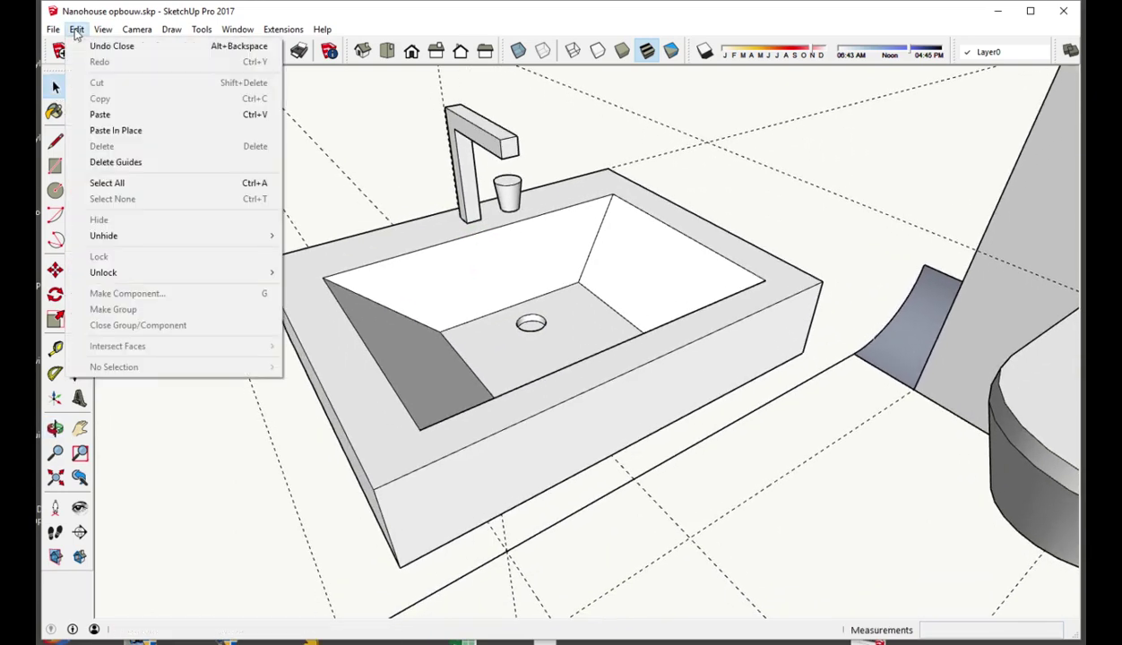
pyautogui.click(115, 162)
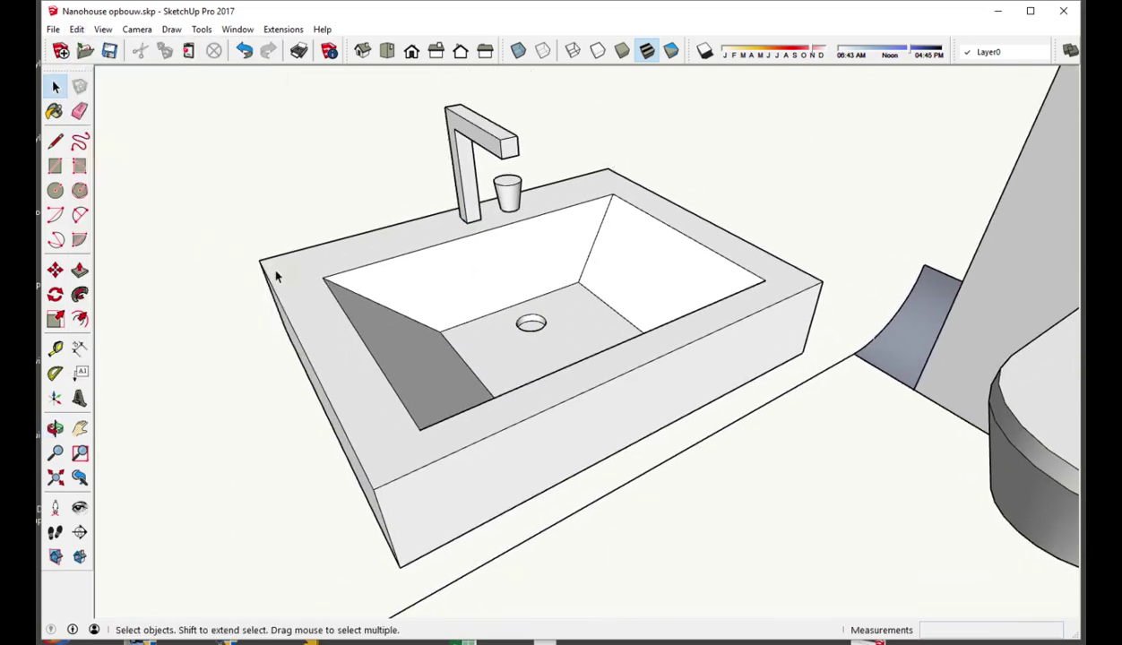
# Step: Window-select the washbasin and move it 200 mm along green beside the toilet
pyautogui.moveTo(271, 266)
pyautogui.mouseDown(button='middle')
pyautogui.moveTo(801, 334)
pyautogui.moveTo(852, 363)
pyautogui.moveTo(592, 322)
pyautogui.mouseUp(button='middle')
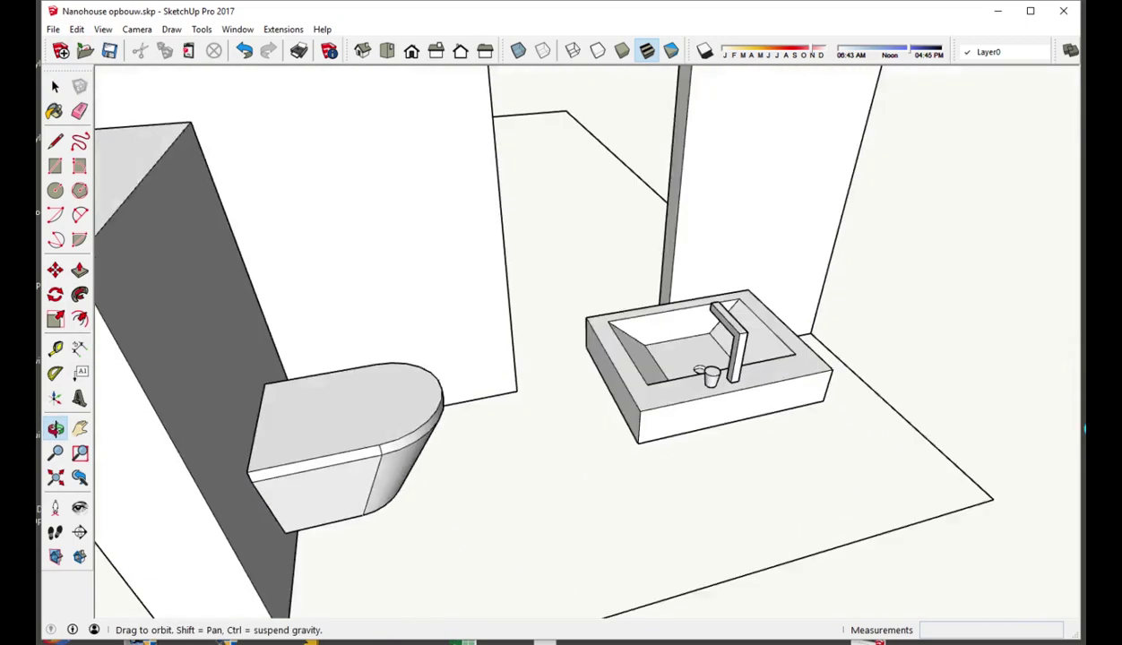
pyautogui.moveTo(592, 323); pyautogui.dragTo(852, 430, button='middle')
pyautogui.moveTo(844, 493)
pyautogui.mouseDown(button='middle')
pyautogui.moveTo(791, 495)
pyautogui.moveTo(886, 490)
pyautogui.moveTo(662, 456)
pyautogui.moveTo(829, 463)
pyautogui.mouseUp(button='middle')
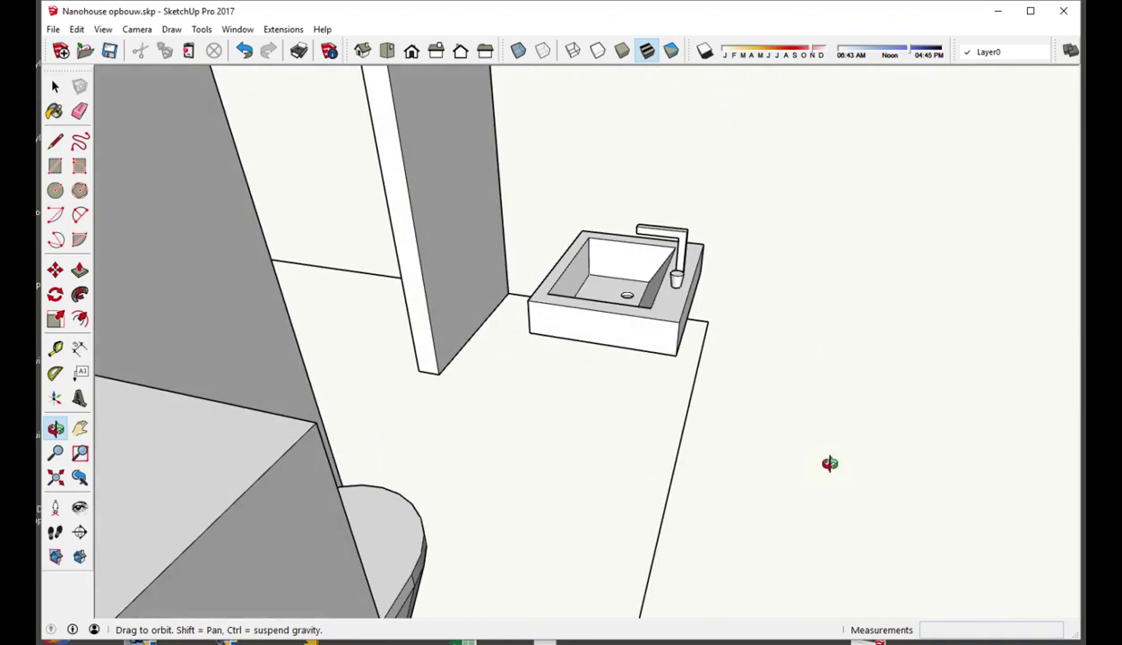
pyautogui.moveTo(510, 177); pyautogui.dragTo(801, 387)
pyautogui.click(55, 270)
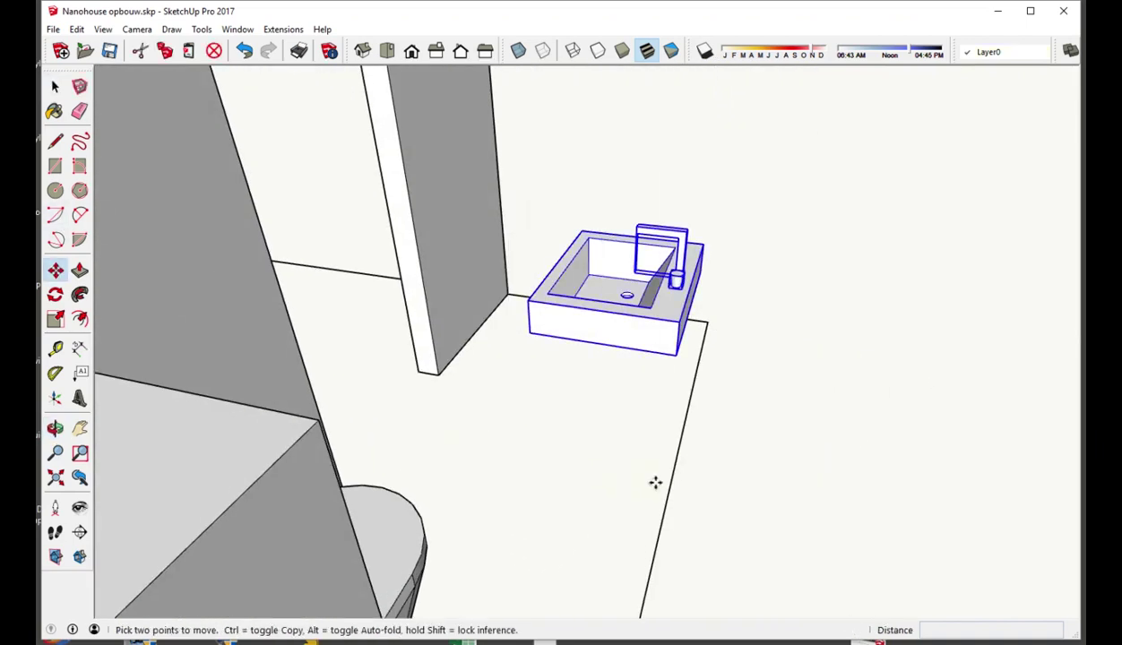
pyautogui.click(671, 490)
pyautogui.write('200')
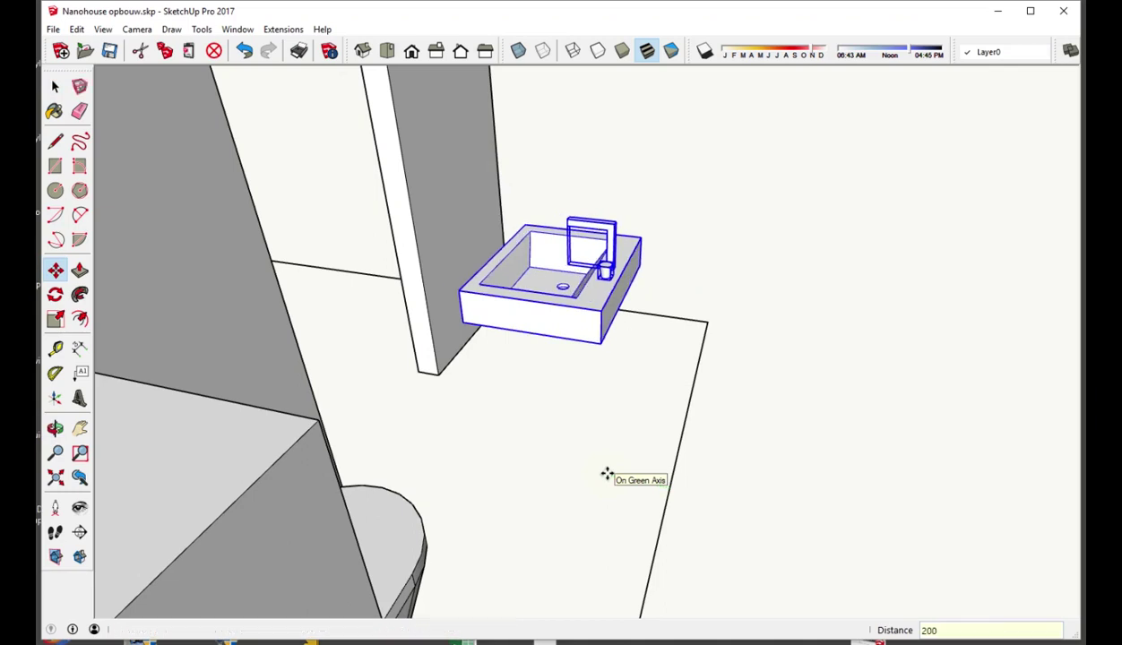
pyautogui.moveTo(676, 320); pyautogui.dragTo(501, 340, button='middle')
# Step: Place a floor guide line and draw the 800 × 900 mm tray rectangle on it
pyautogui.click(55, 347)
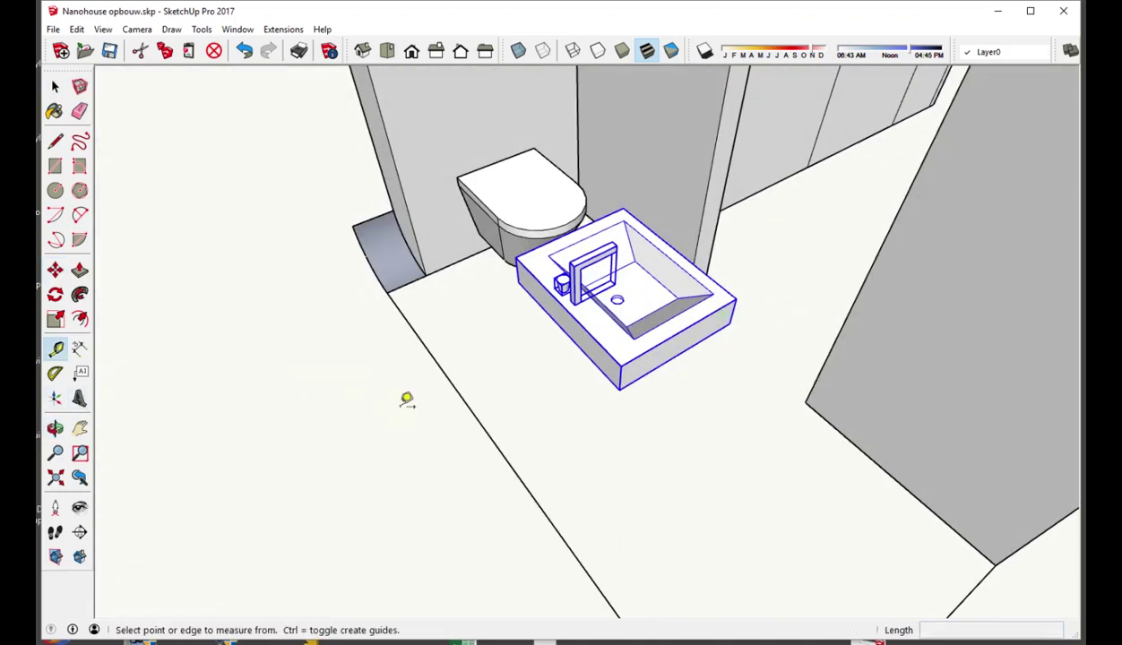
pyautogui.click(461, 395)
pyautogui.moveTo(619, 455); pyautogui.dragTo(395, 230, button='middle')
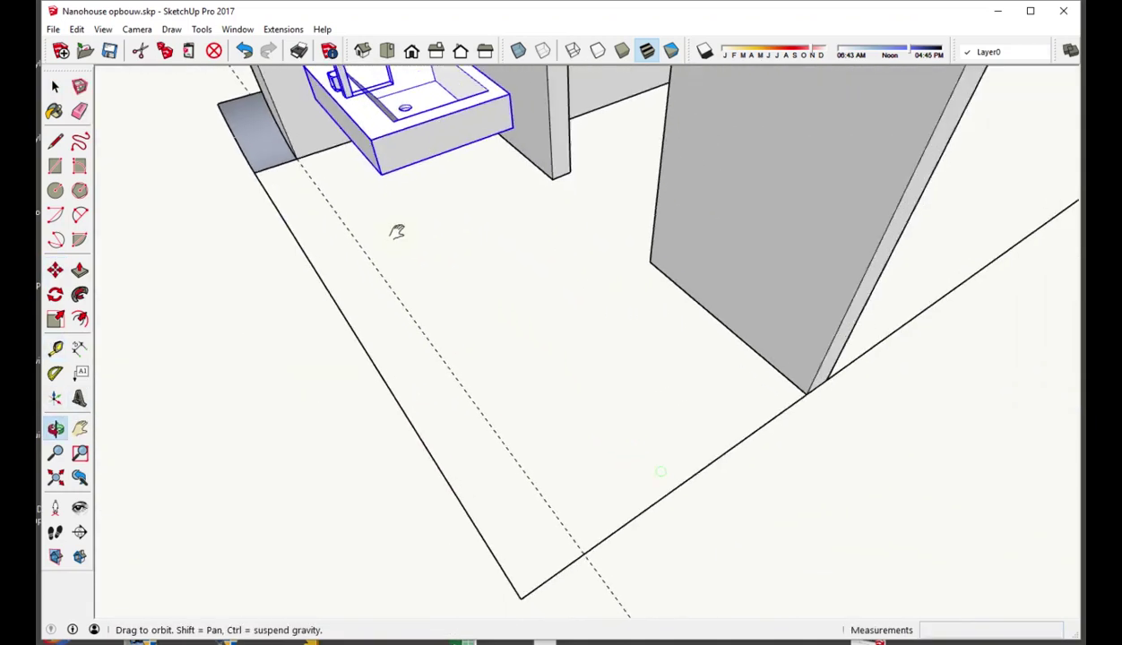
pyautogui.press('r')
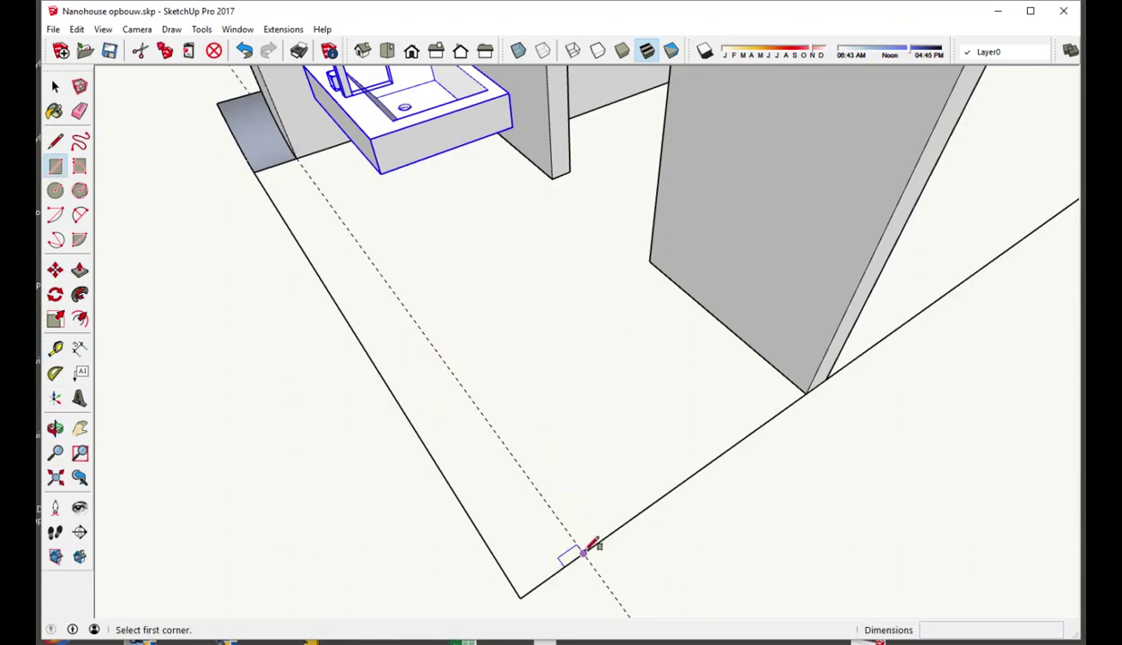
pyautogui.click(584, 552)
pyautogui.click(650, 261)
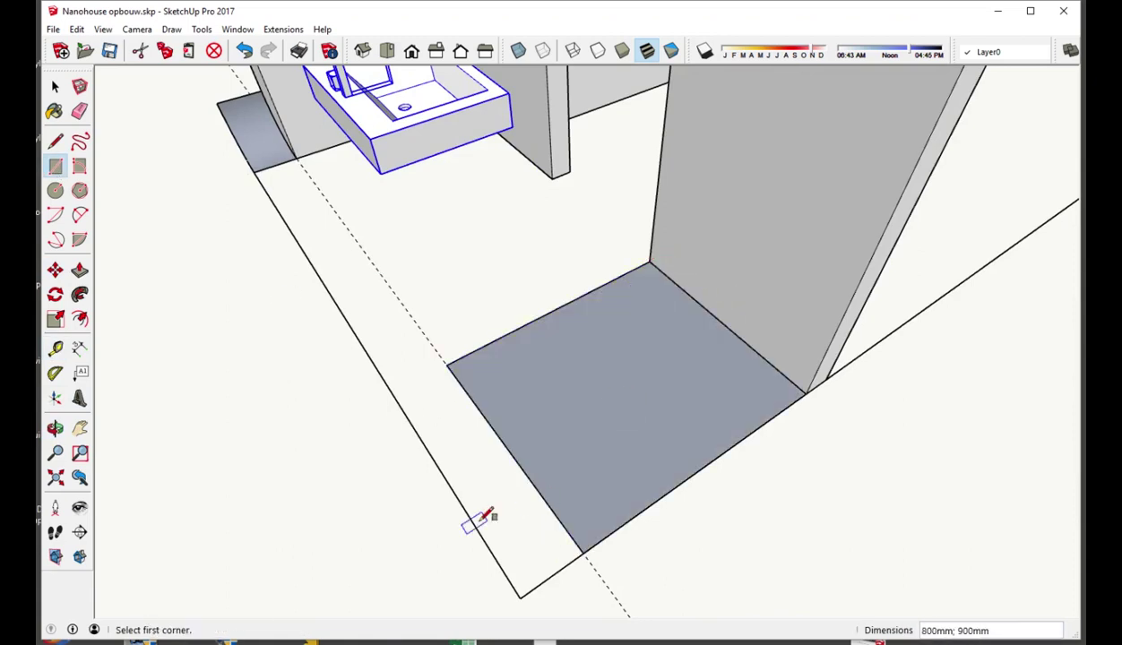
# Step: Push/Pull the rectangle up into a 40 mm high slab
pyautogui.click(79, 270)
pyautogui.click(576, 383)
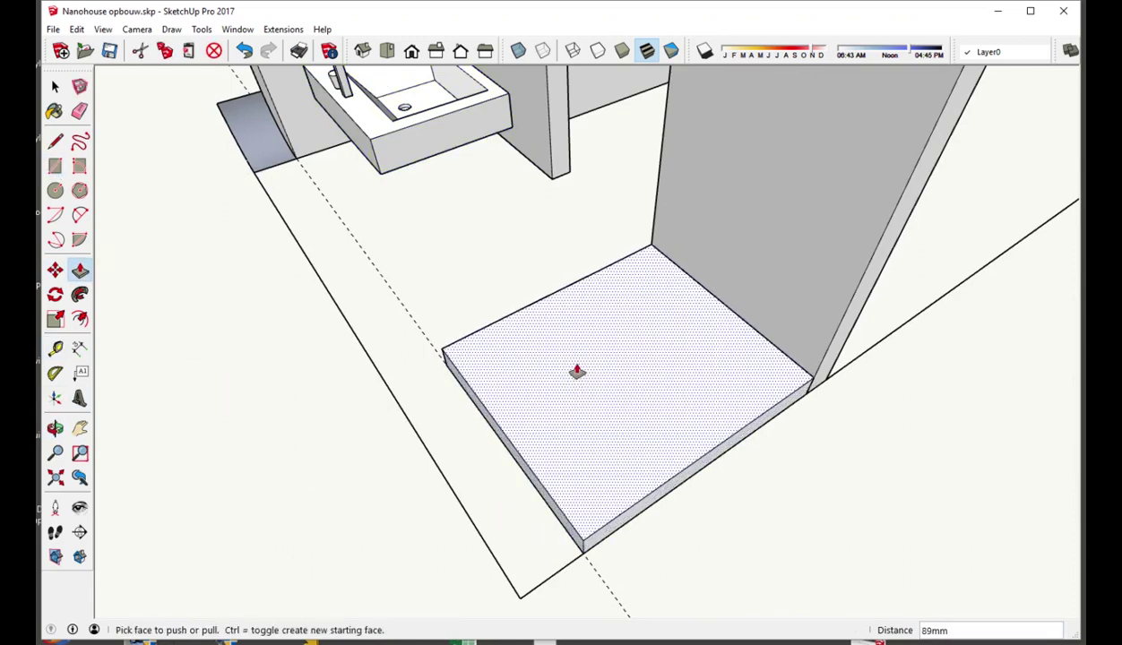
pyautogui.write('0')
pyautogui.press('Return')
pyautogui.moveTo(602, 338); pyautogui.dragTo(494, 373, button='middle')
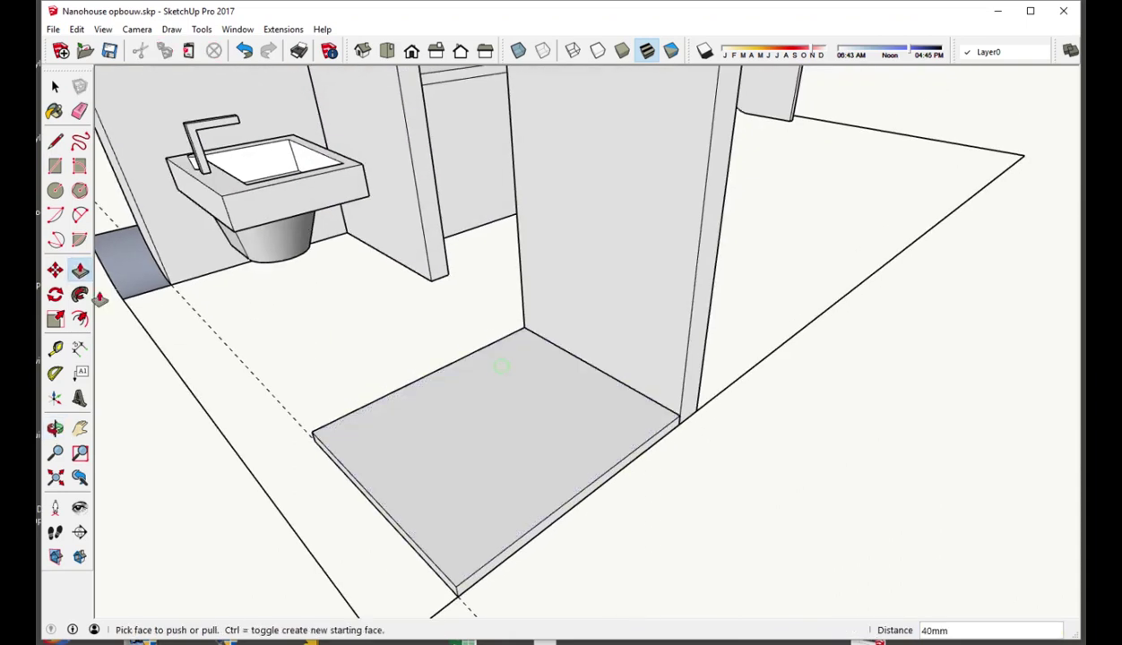
# Step: Offset the slab's top face outline inward by 100 mm
pyautogui.press('f')
pyautogui.click(403, 400)
pyautogui.write('100')
pyautogui.press('Return')
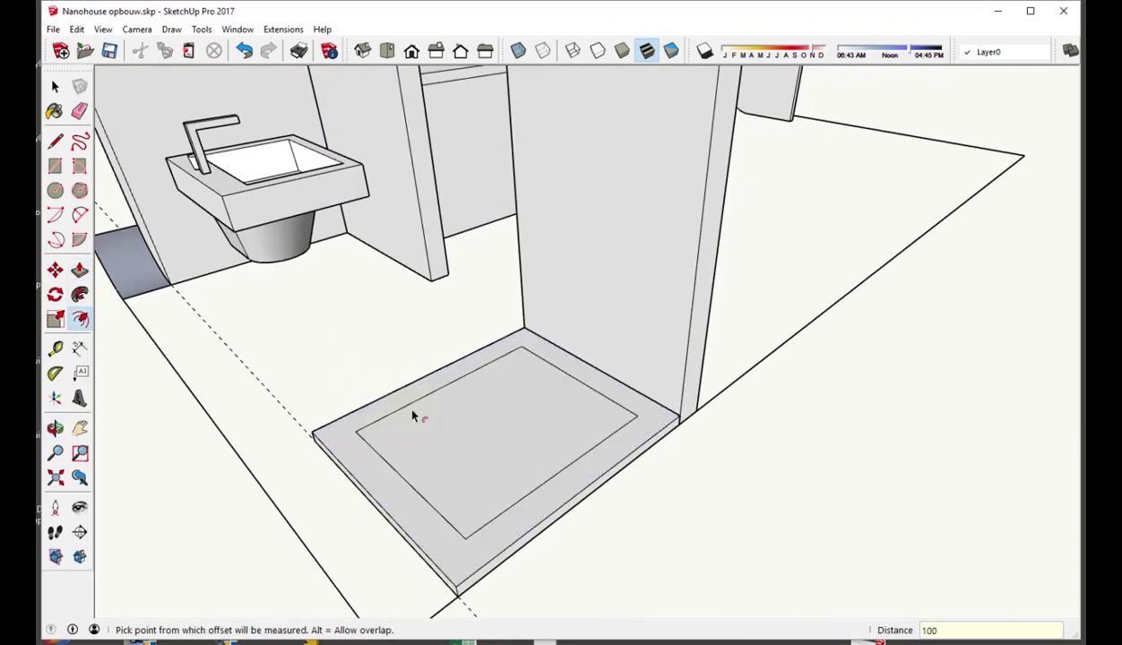
# Step: Push the inner face down to form the recessed basin
pyautogui.click(79, 269)
pyautogui.click(464, 425)
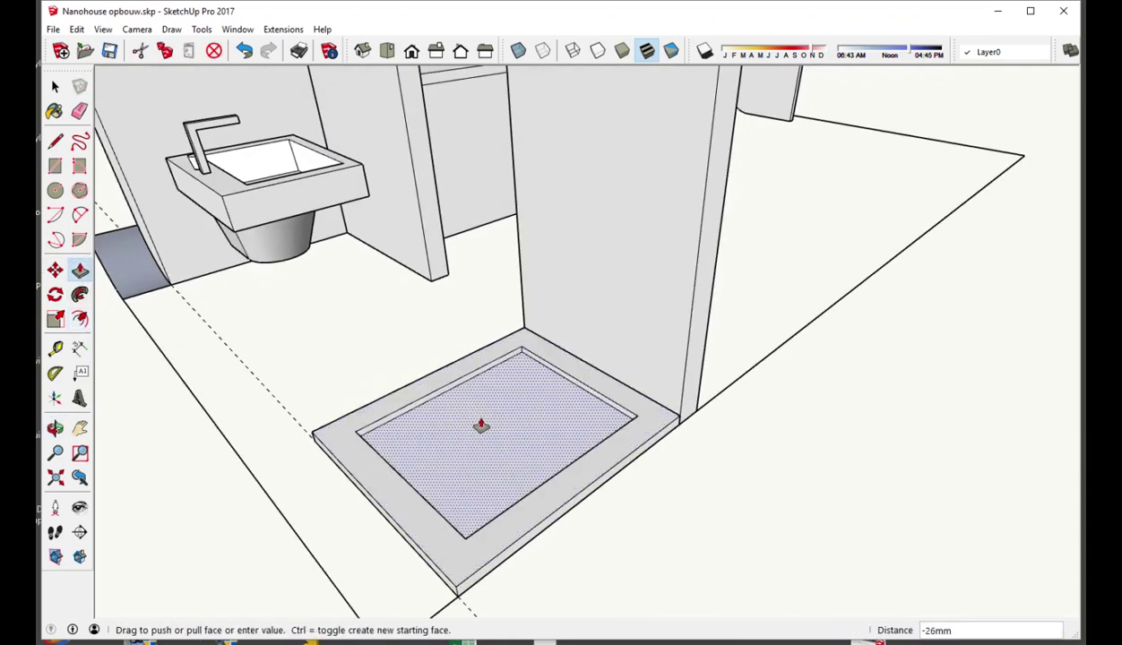
pyautogui.click(482, 428)
pyautogui.press('f')
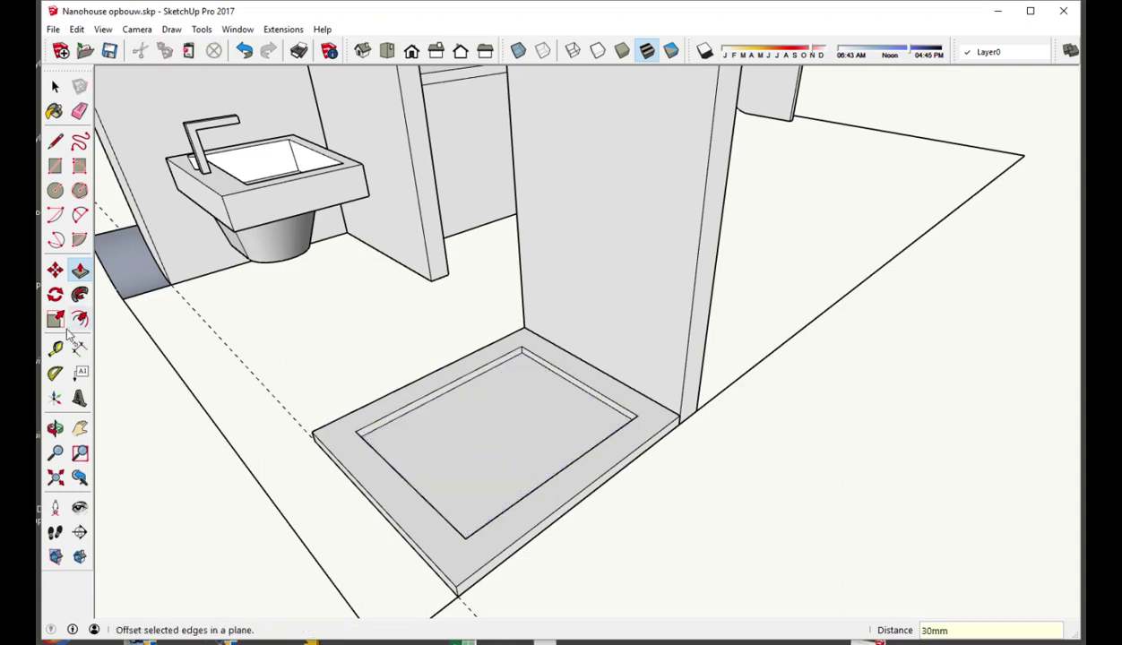
# Step: Scale the recess floor smaller in both directions so the basin sides slope
pyautogui.press('s')
pyautogui.click(499, 429)
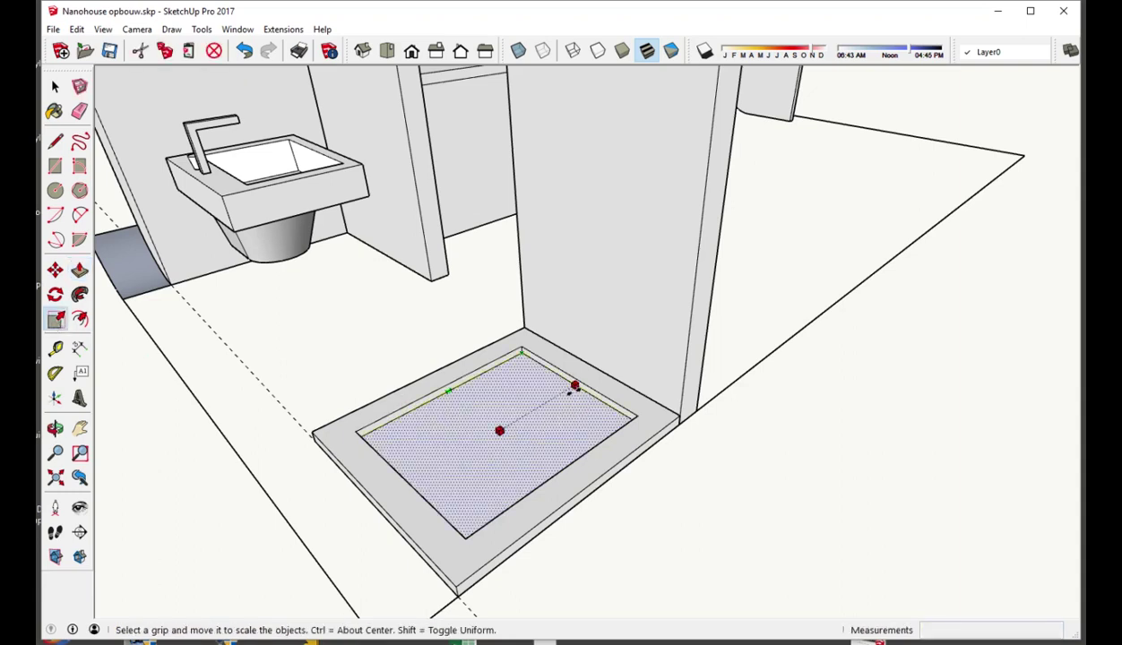
pyautogui.moveTo(575, 387); pyautogui.dragTo(460, 401)
pyautogui.moveTo(461, 400)
pyautogui.mouseDown(button='middle')
pyautogui.moveTo(557, 430)
pyautogui.moveTo(639, 388)
pyautogui.moveTo(570, 411)
pyautogui.mouseUp(button='middle')
pyautogui.press('space')
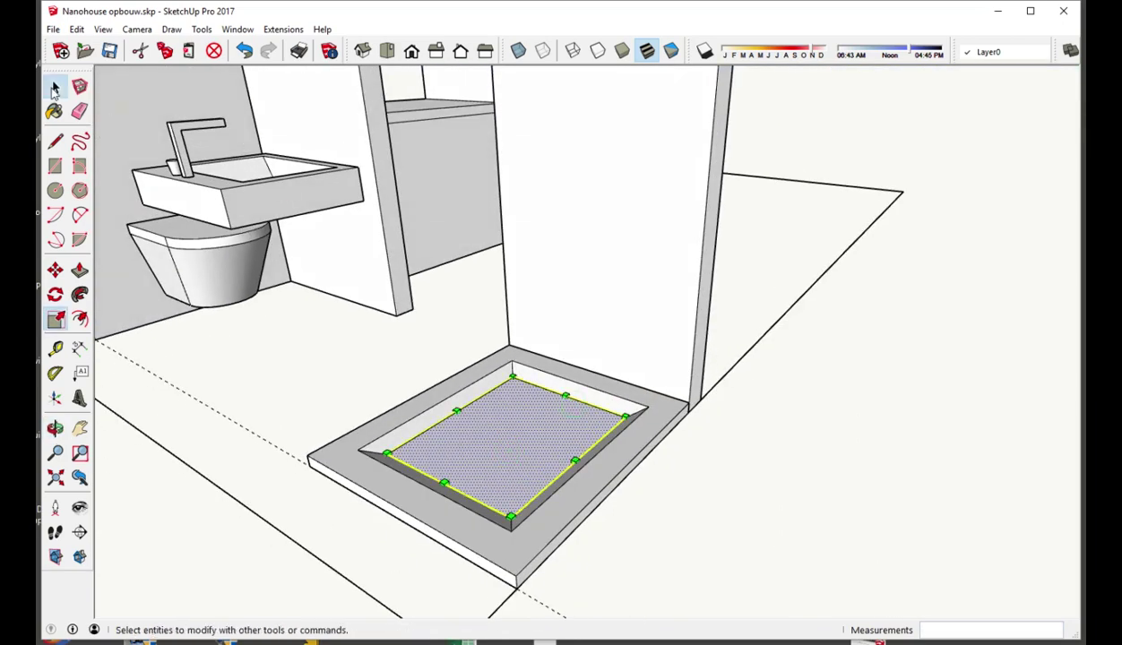
pyautogui.click(251, 495)
pyautogui.moveTo(316, 467)
pyautogui.mouseDown(button='middle')
pyautogui.moveTo(457, 463)
pyautogui.moveTo(618, 421)
pyautogui.moveTo(380, 498)
pyautogui.mouseUp(button='middle')
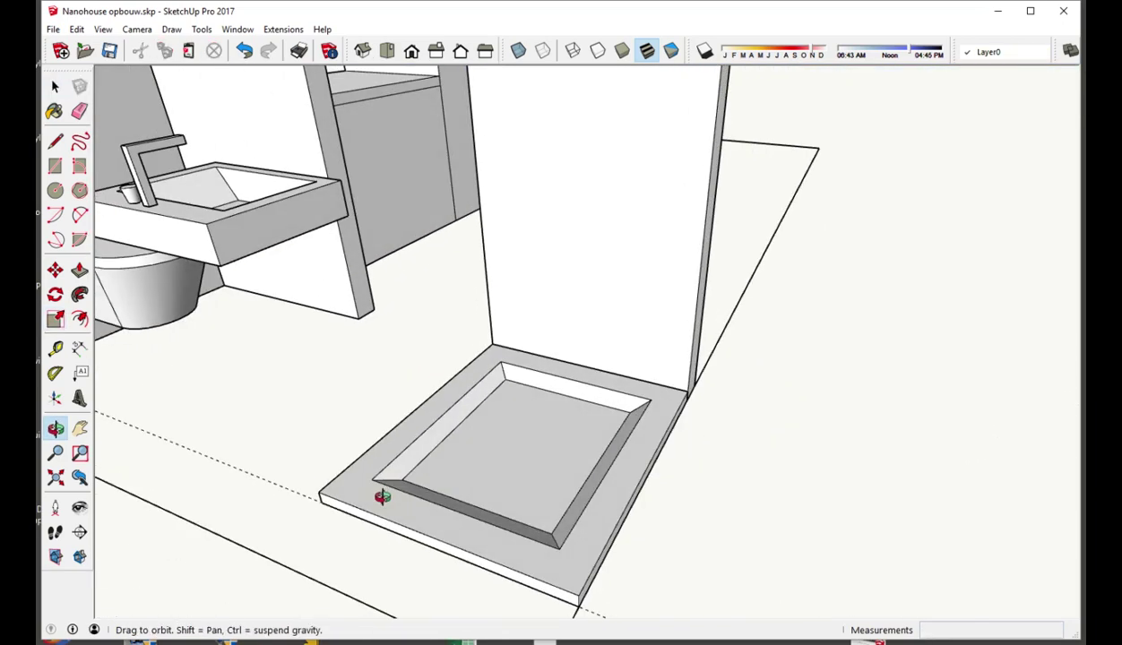
# Step: Select the entire shower tray and make it a group
pyautogui.click(391, 466)
pyautogui.doubleClick(424, 461)
pyautogui.rightClick(424, 462)
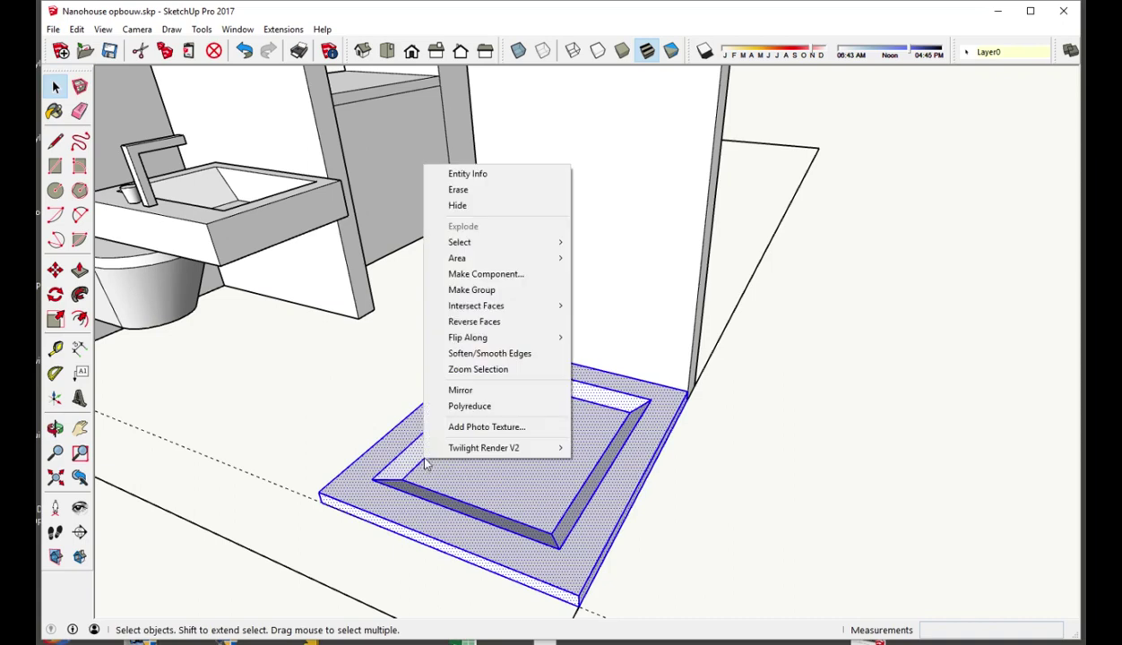
pyautogui.click(502, 291)
pyautogui.moveTo(502, 291)
pyautogui.mouseDown(button='middle')
pyautogui.moveTo(533, 531)
pyautogui.moveTo(668, 351)
pyautogui.moveTo(872, 391)
pyautogui.moveTo(503, 408)
pyautogui.moveTo(923, 476)
pyautogui.moveTo(597, 480)
pyautogui.moveTo(552, 610)
pyautogui.mouseUp(button='middle')
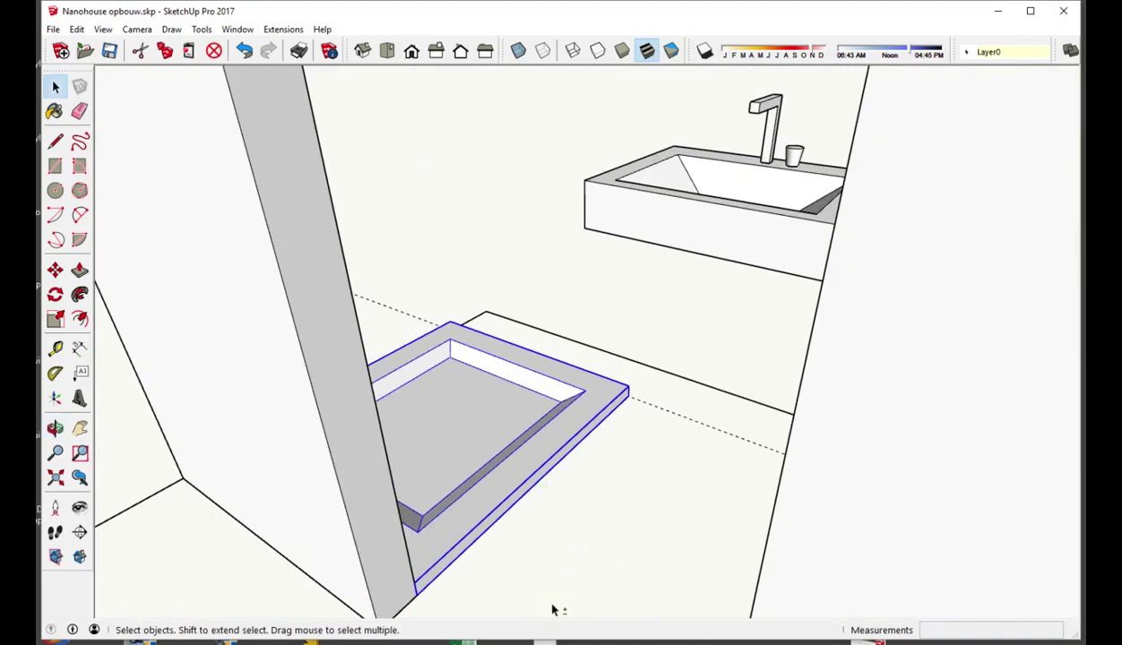
# Step: Draw a thin rectangle strip starting at the tray edge midpoint
pyautogui.click(54, 166)
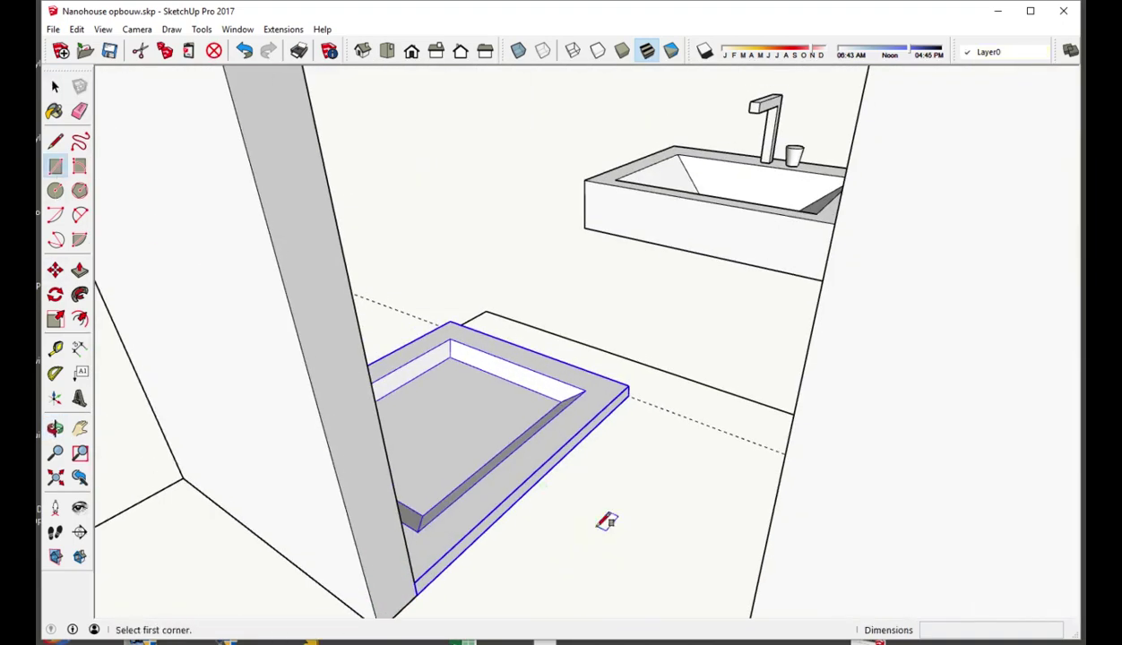
pyautogui.click(542, 474)
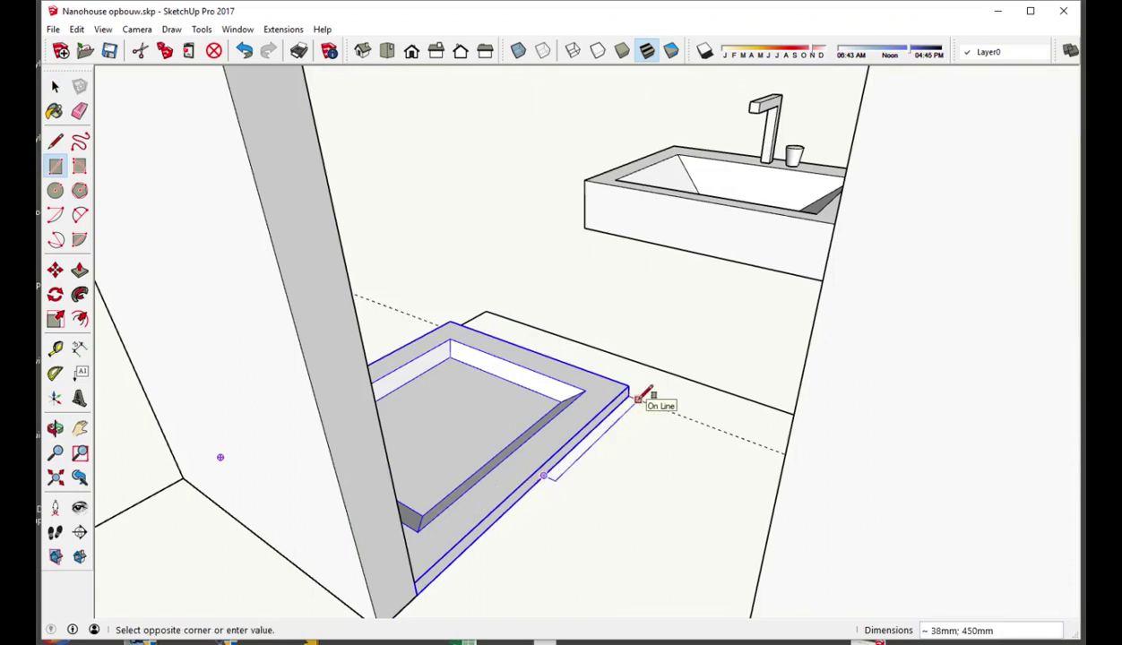
pyautogui.click(639, 397)
# Step: Push/Pull the strip up into a 1700 mm tall divider wall
pyautogui.click(80, 270)
pyautogui.click(564, 461)
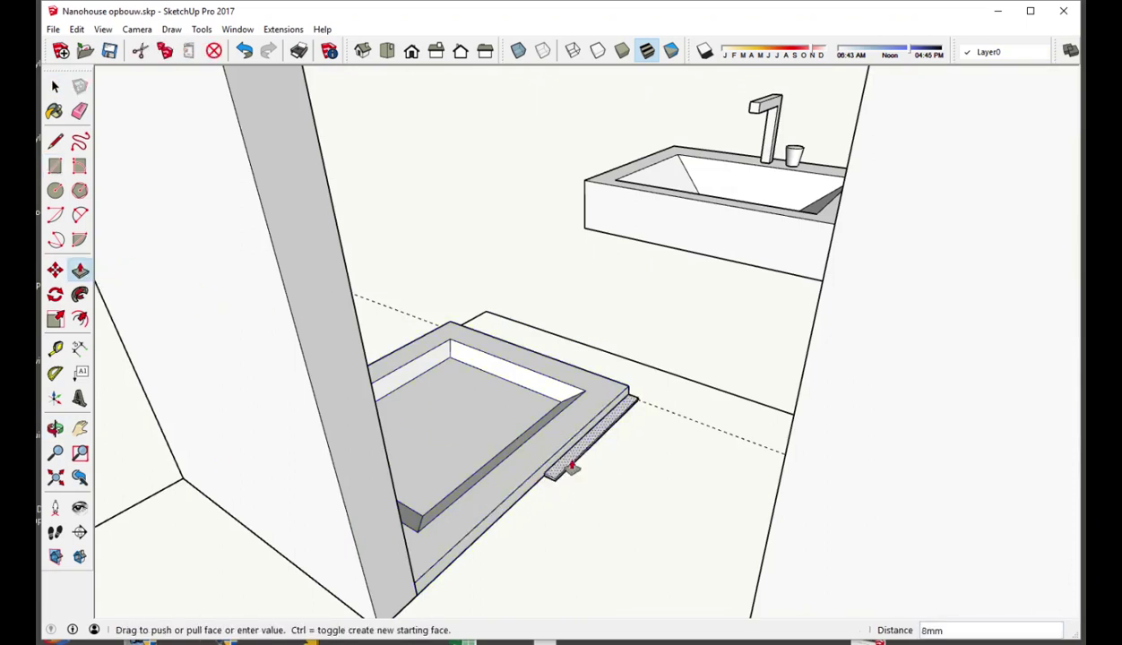
pyautogui.moveTo(592, 269); pyautogui.dragTo(606, 74, button='middle')
pyautogui.write('170')
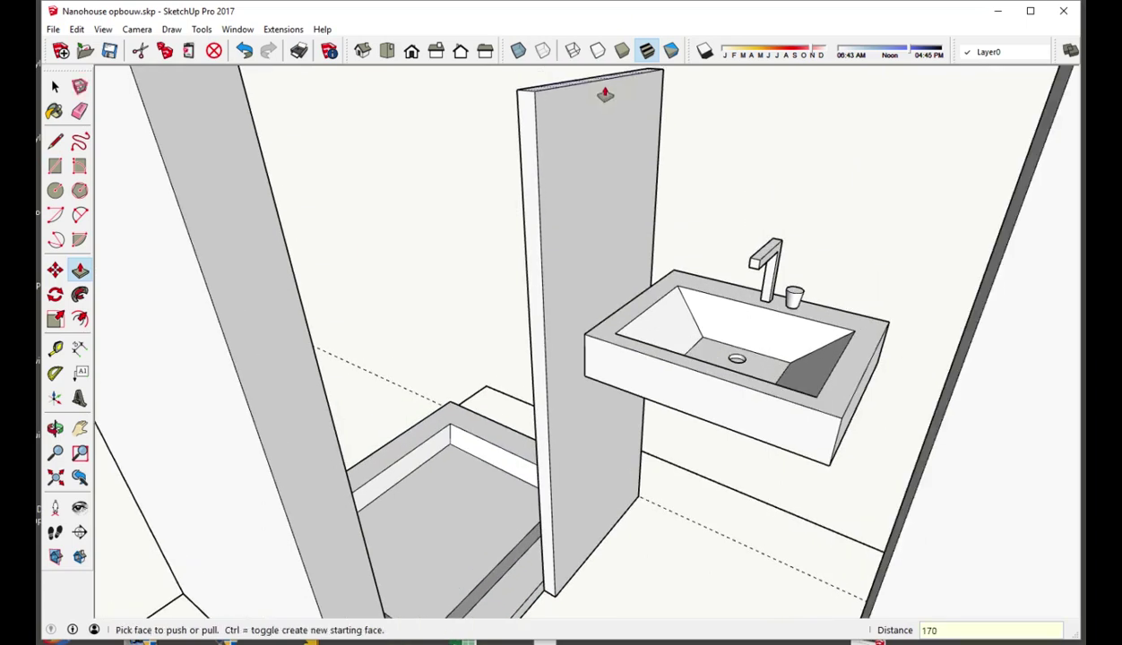
pyautogui.press('Return')
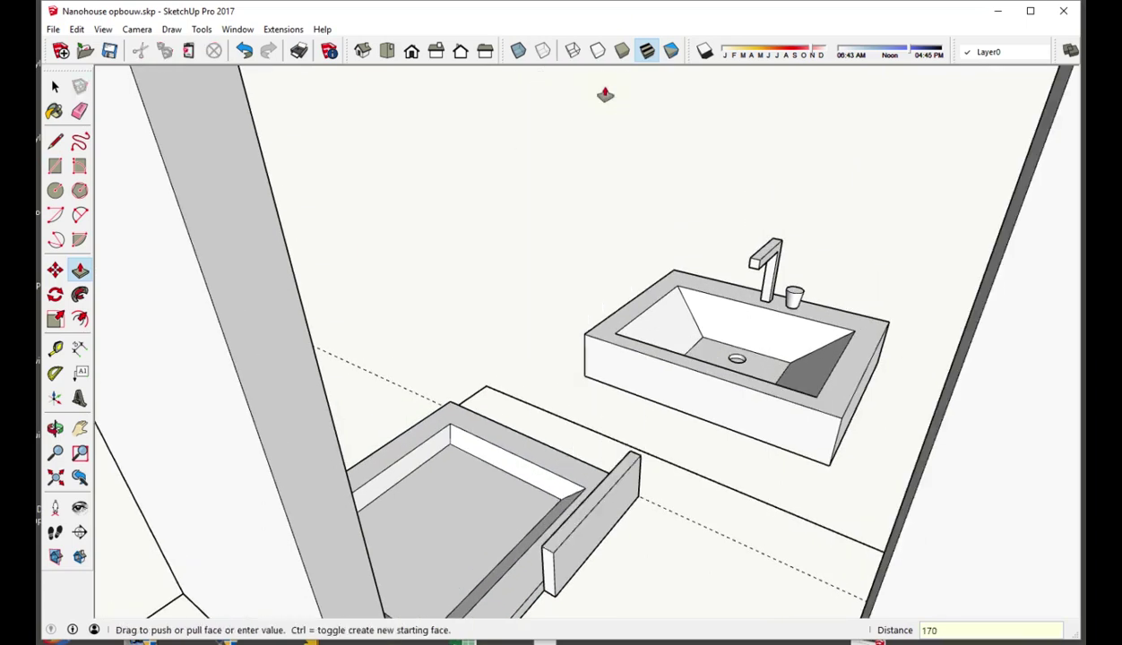
pyautogui.write('0')
pyautogui.press('Return')
pyautogui.moveTo(601, 92)
pyautogui.mouseDown(button='middle')
pyautogui.moveTo(629, 208)
pyautogui.moveTo(699, 388)
pyautogui.mouseUp(button='middle')
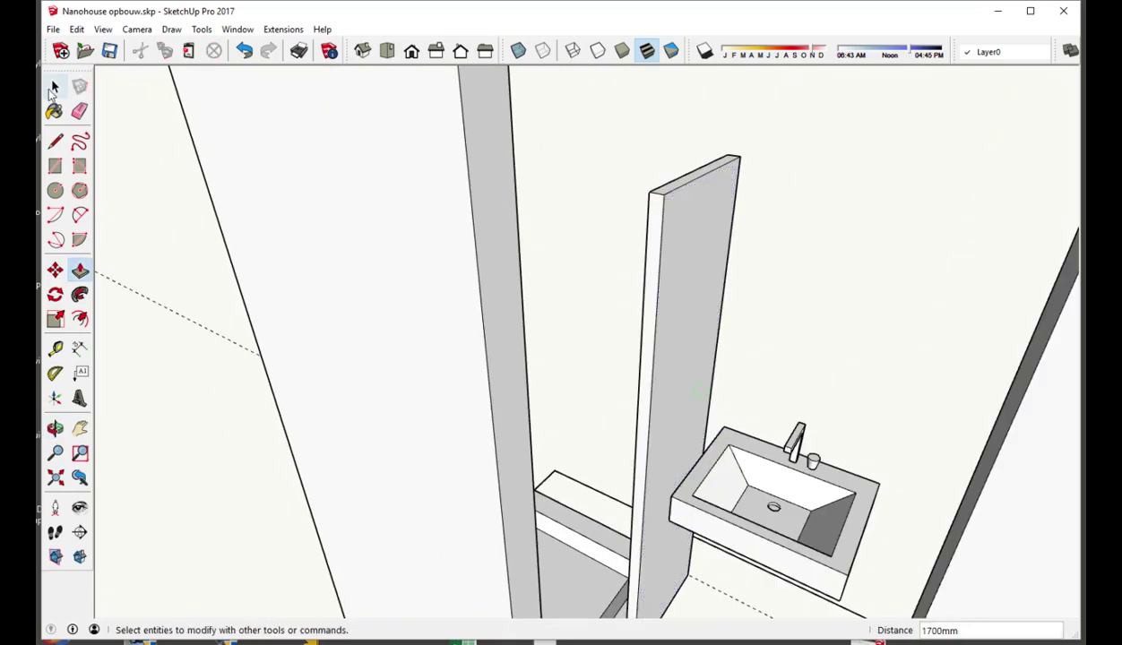
# Step: Select all of the divider wall's geometry and make it a group
pyautogui.click(54, 86)
pyautogui.tripleClick(701, 278)
pyautogui.rightClick(702, 273)
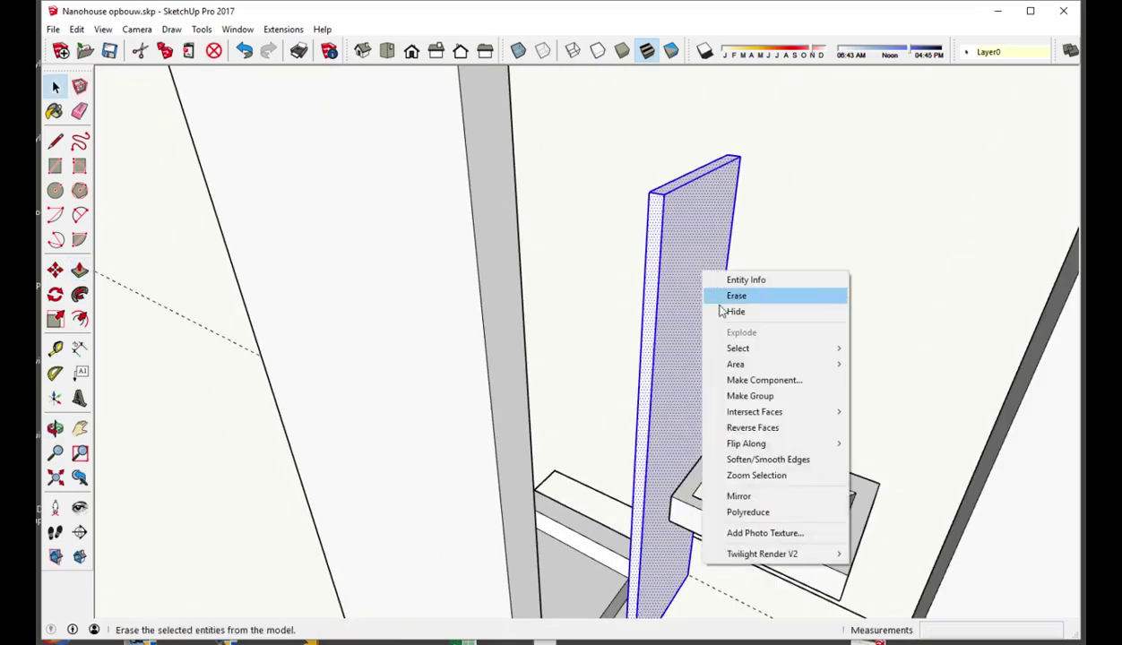
pyautogui.click(749, 402)
# Step: Orbit, zoom out and pan to frame the toilet, washbasin, shower tray and screen under the roof slab
pyautogui.moveTo(587, 444)
pyautogui.mouseDown(button='middle')
pyautogui.moveTo(602, 388)
pyautogui.moveTo(520, 393)
pyautogui.moveTo(597, 364)
pyautogui.moveTo(571, 343)
pyautogui.moveTo(291, 335)
pyautogui.moveTo(643, 381)
pyautogui.moveTo(419, 363)
pyautogui.moveTo(924, 328)
pyautogui.moveTo(866, 368)
pyautogui.moveTo(896, 461)
pyautogui.moveTo(932, 466)
pyautogui.mouseUp(button='middle')
pyautogui.scroll(-3, 867, 368)
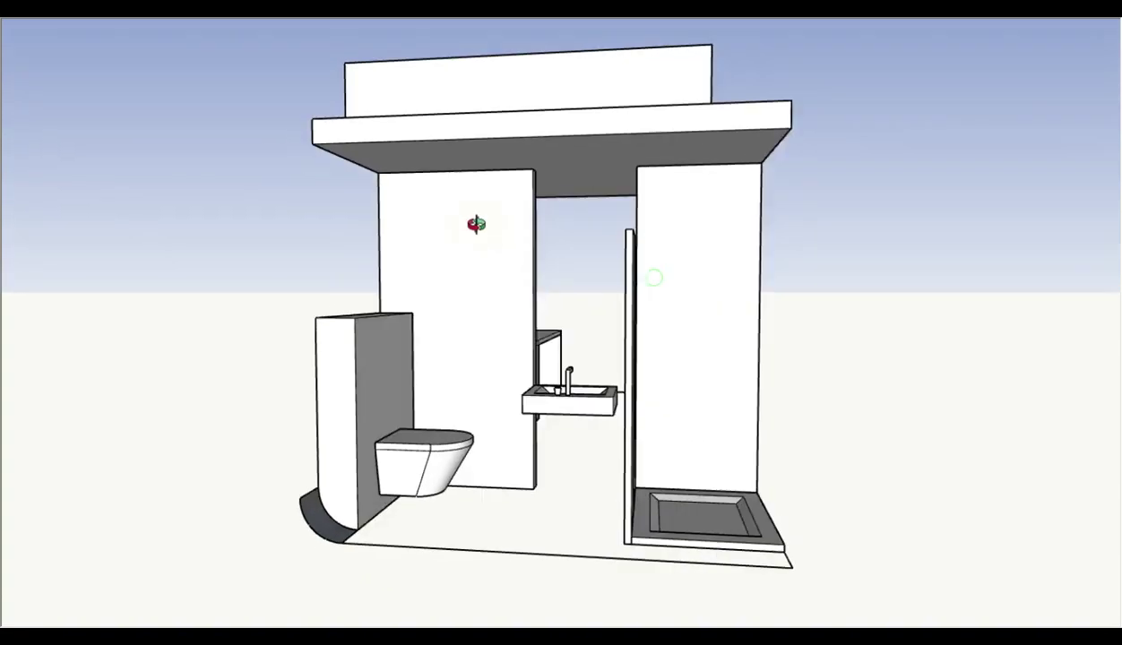
pyautogui.moveTo(469, 224)
pyautogui.mouseDown(button='middle')
pyautogui.moveTo(409, 205)
pyautogui.moveTo(361, 206)
pyautogui.mouseUp(button='middle')
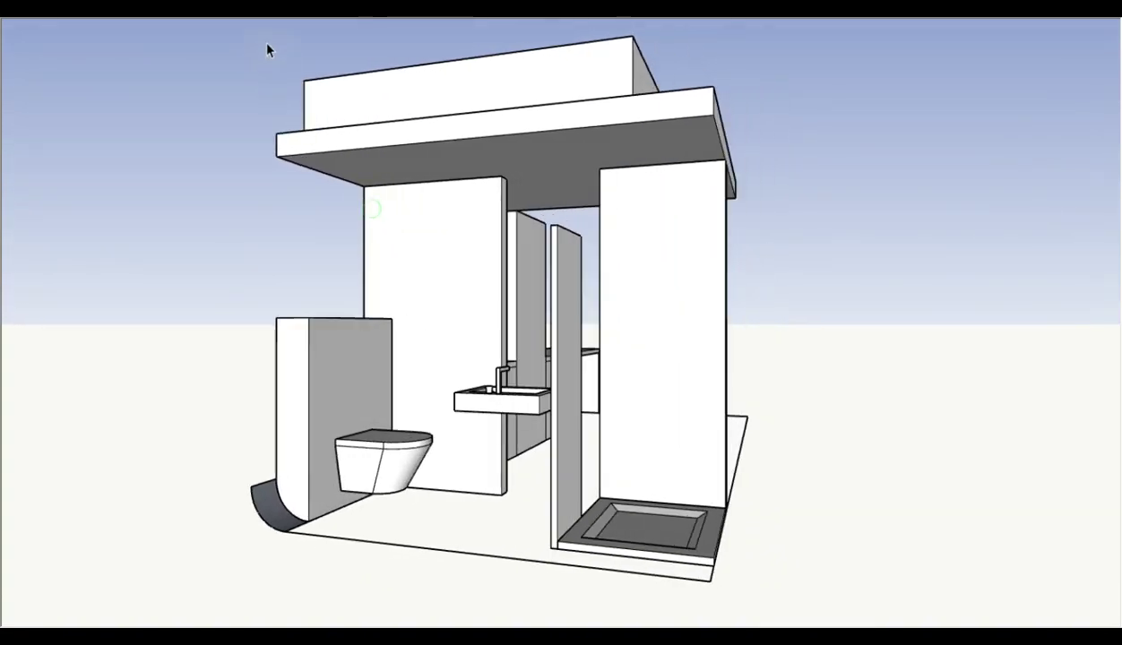
# Step: Window-select the whole bathroom model and show its Entity Info
pyautogui.moveTo(273, 43); pyautogui.dragTo(847, 609)
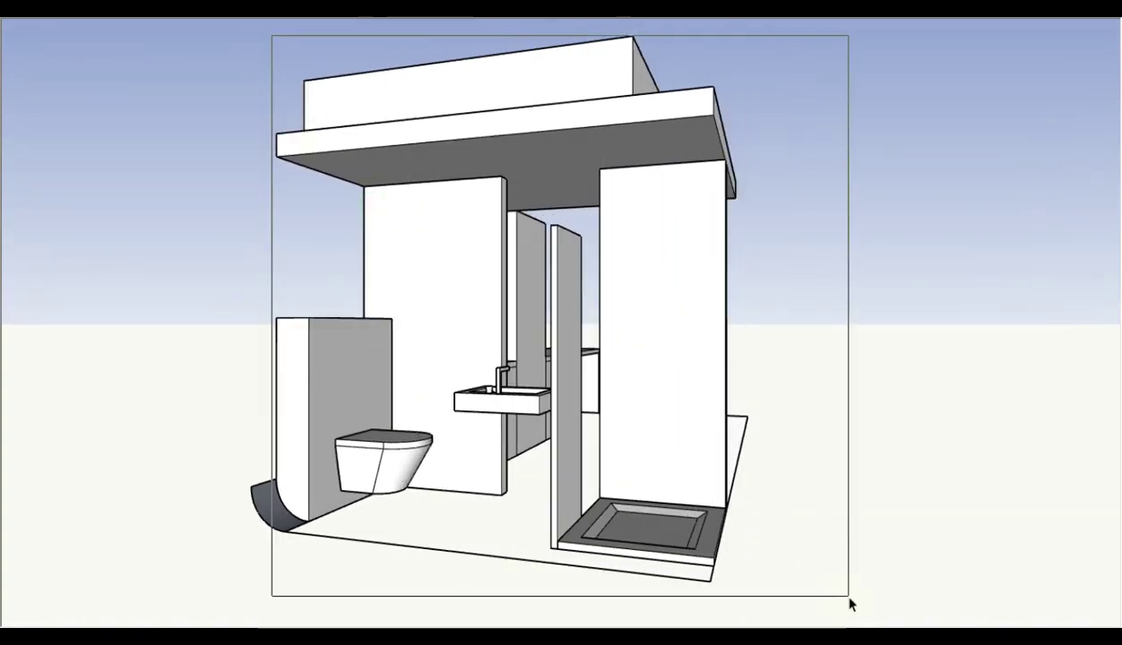
pyautogui.moveTo(921, 240)
pyautogui.mouseDown(button='middle')
pyautogui.moveTo(656, 210)
pyautogui.moveTo(793, 237)
pyautogui.mouseUp(button='middle')
pyautogui.rightClick(681, 199)
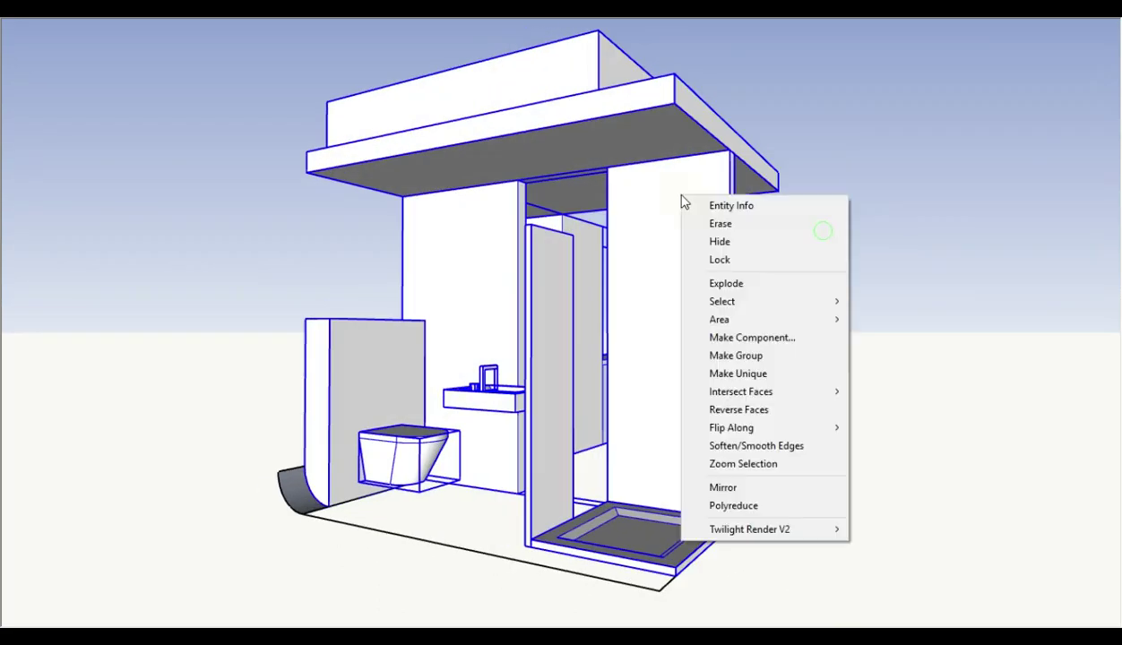
pyautogui.click(728, 205)
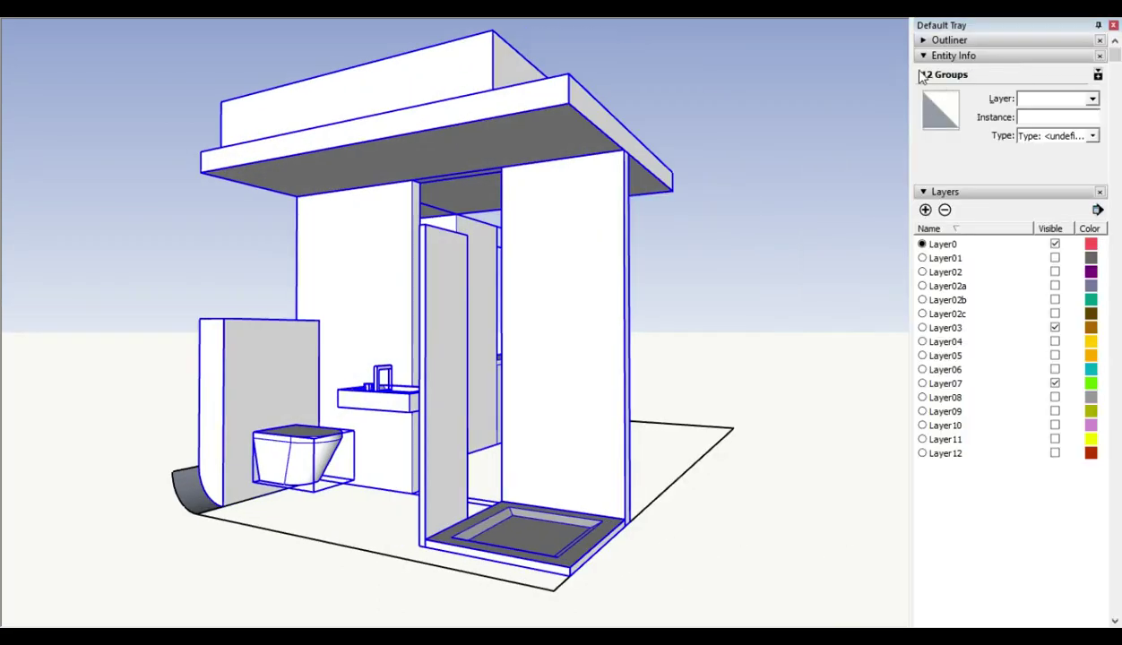
# Step: Clear the selection and window-select the 11 bathroom groups above the floor base
pyautogui.click(701, 339)
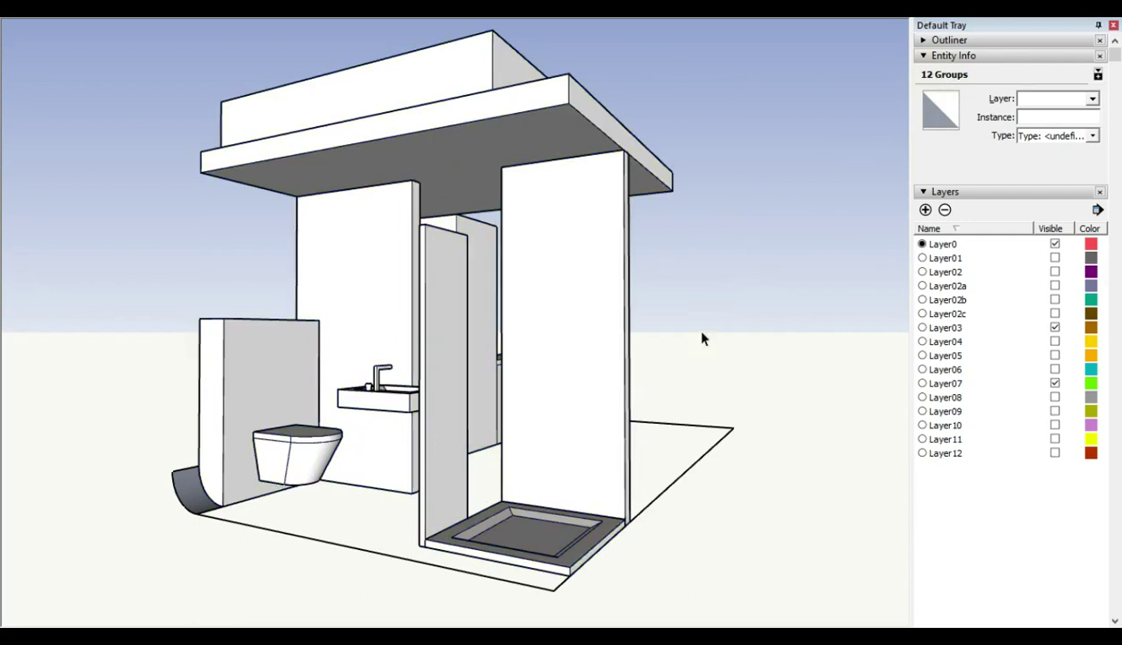
pyautogui.click(190, 504)
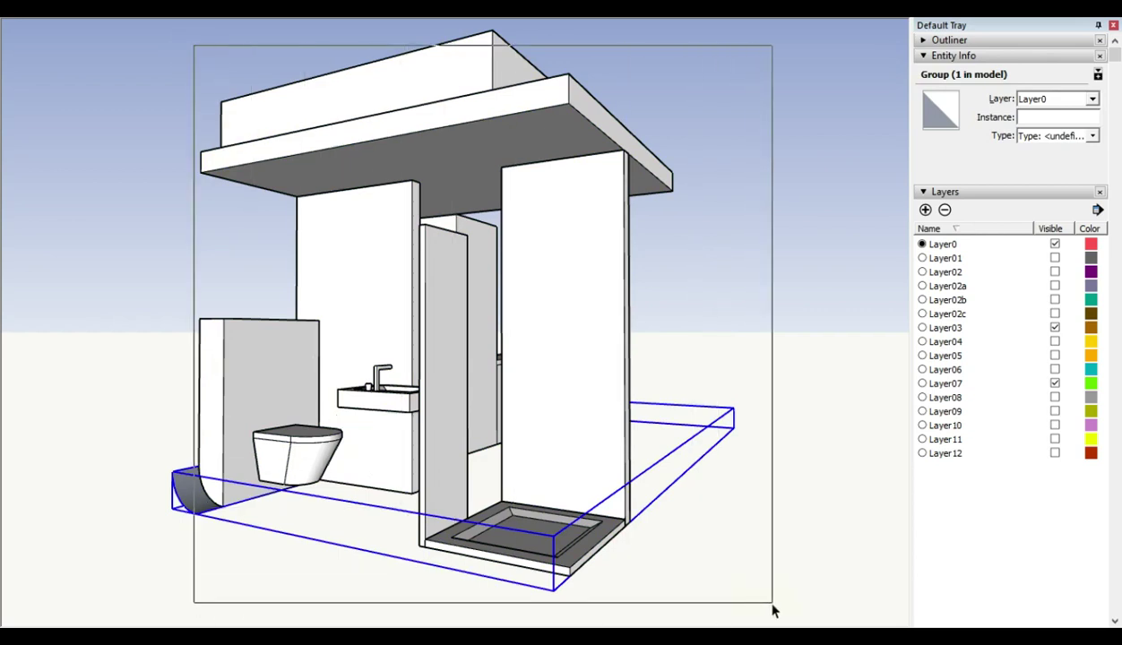
pyautogui.moveTo(219, 132); pyautogui.dragTo(770, 611)
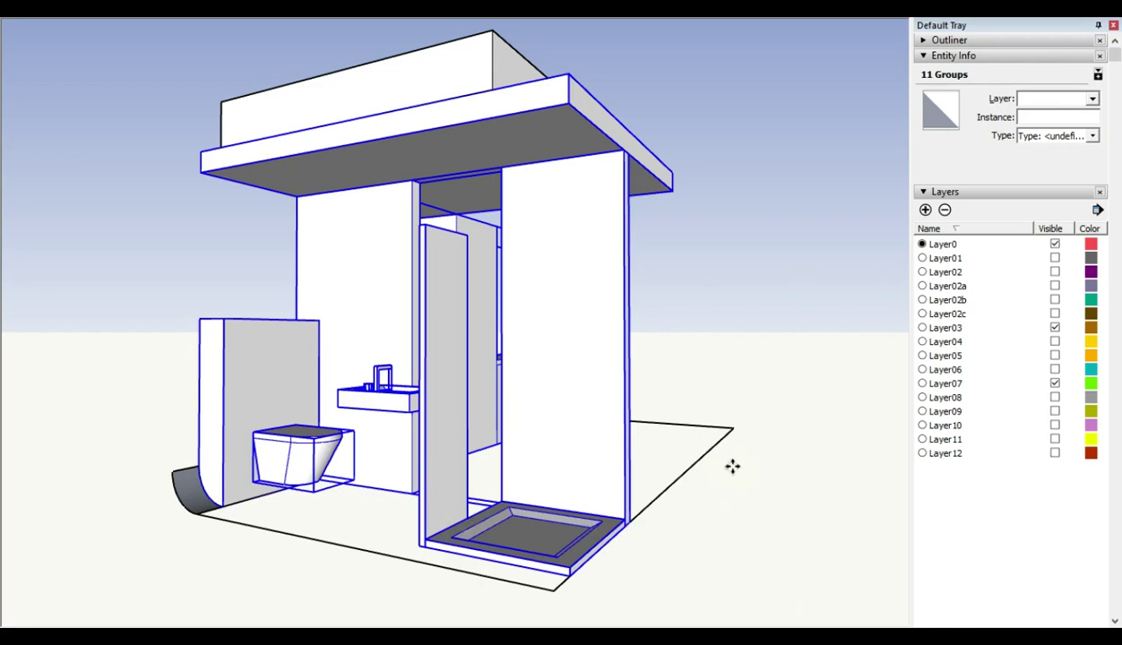
pyautogui.moveTo(772, 395); pyautogui.dragTo(20, 395, button='middle')
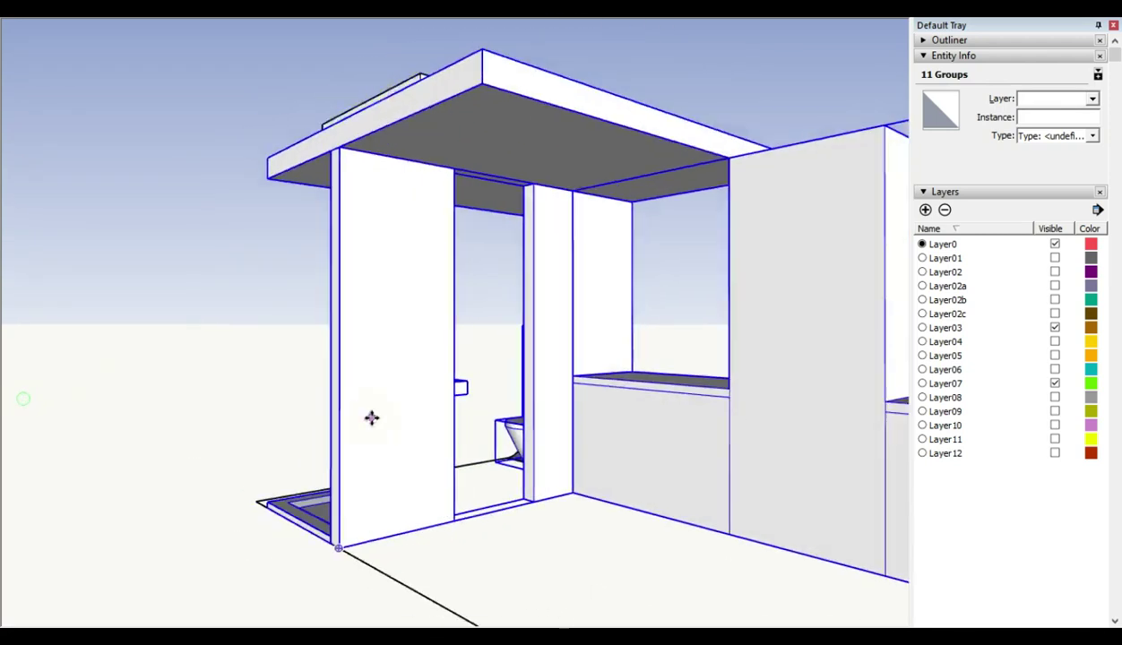
# Step: Move the 11 selected bathroom groups inside the curved pod shell, then select the bed block
pyautogui.scroll(-3, 389, 435)
pyautogui.scroll(-1, 389, 436)
pyautogui.scroll(-1, 385, 437)
pyautogui.scroll(-2, 426, 414)
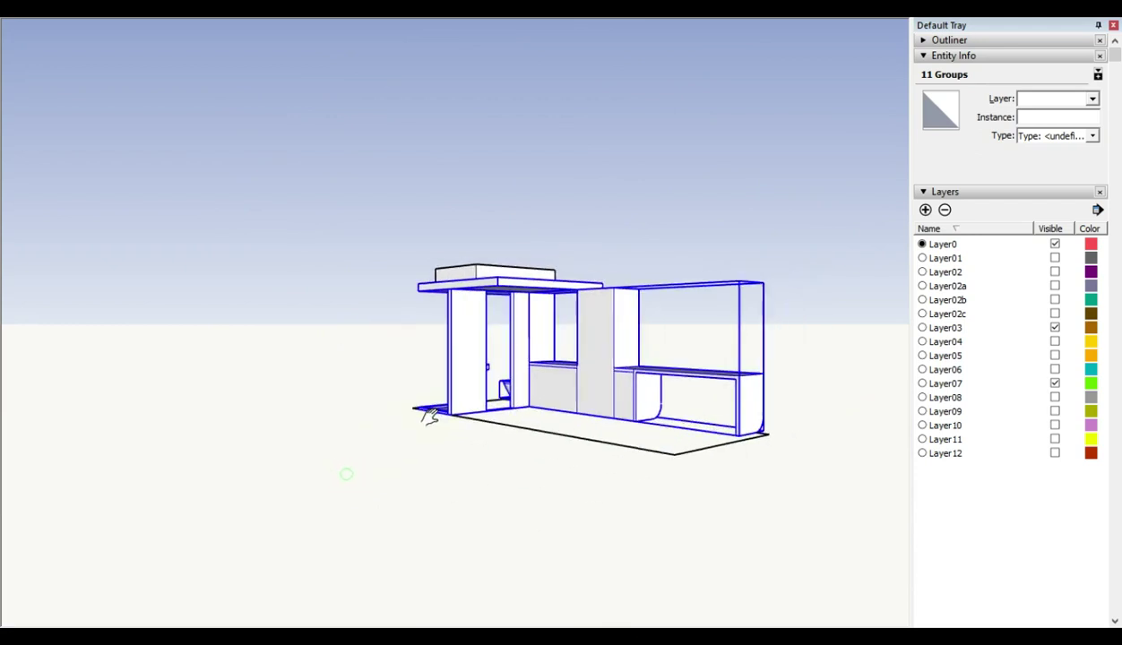
pyautogui.scroll(-1, 430, 417)
pyautogui.moveTo(430, 416)
pyautogui.mouseDown(button='middle')
pyautogui.moveTo(706, 389)
pyautogui.moveTo(274, 400)
pyautogui.moveTo(416, 403)
pyautogui.moveTo(691, 478)
pyautogui.moveTo(701, 521)
pyautogui.moveTo(731, 484)
pyautogui.mouseUp(button='middle')
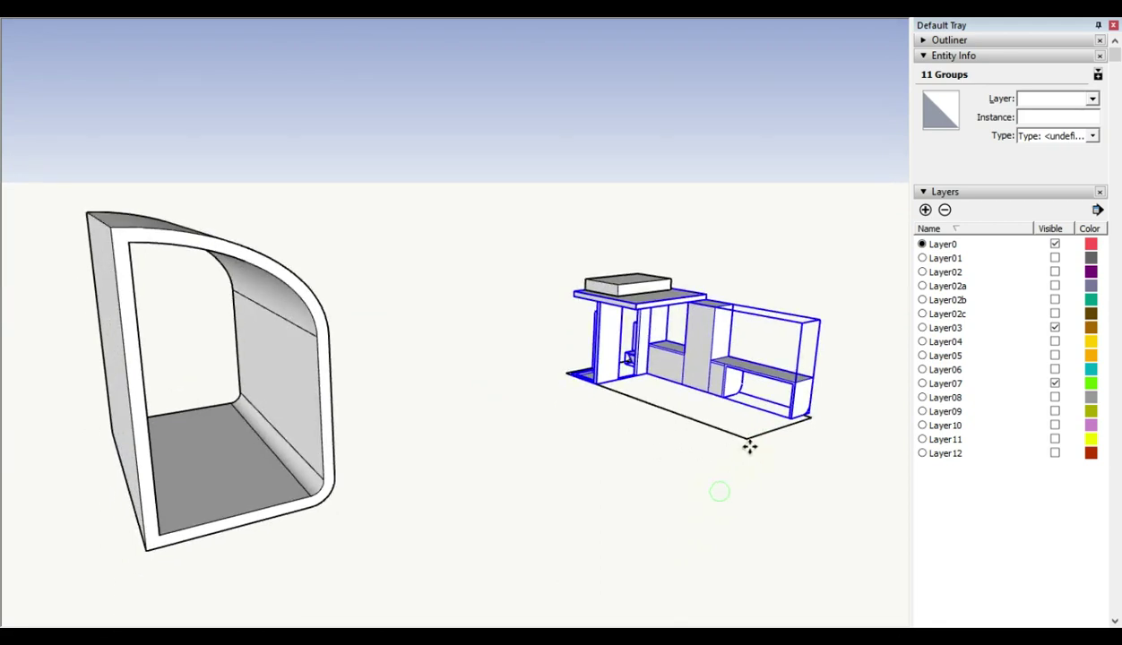
pyautogui.moveTo(745, 439)
pyautogui.mouseDown()
pyautogui.moveTo(472, 489)
pyautogui.moveTo(296, 493)
pyautogui.moveTo(157, 532)
pyautogui.mouseUp()
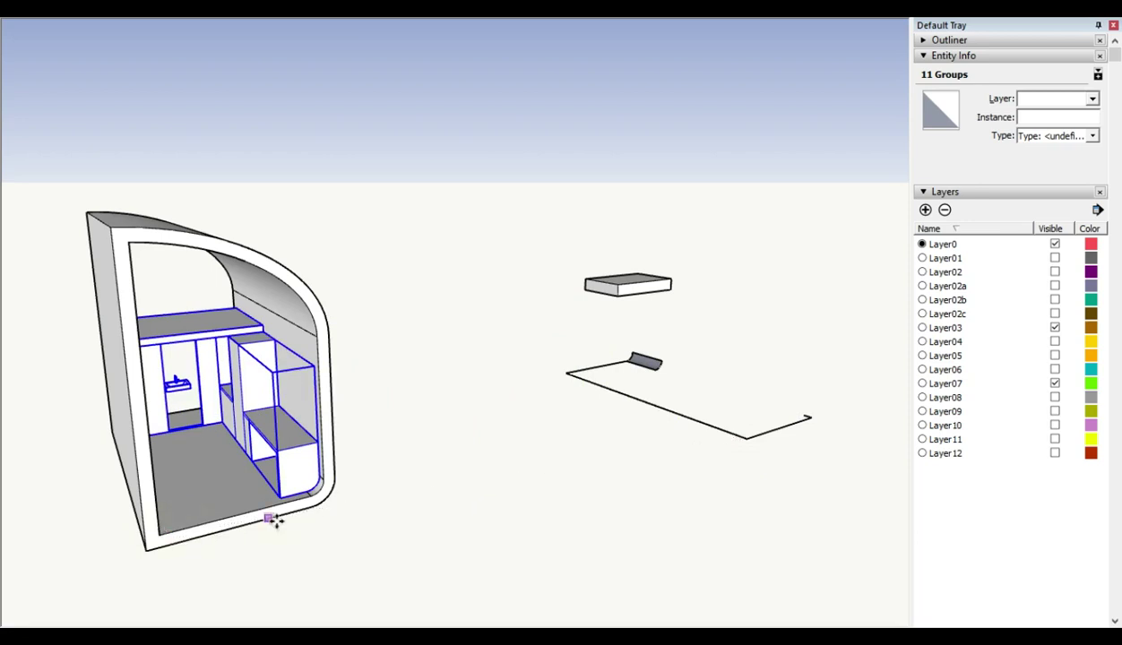
pyautogui.moveTo(376, 445)
pyautogui.mouseDown(button='middle')
pyautogui.moveTo(378, 341)
pyautogui.moveTo(390, 455)
pyautogui.mouseUp(button='middle')
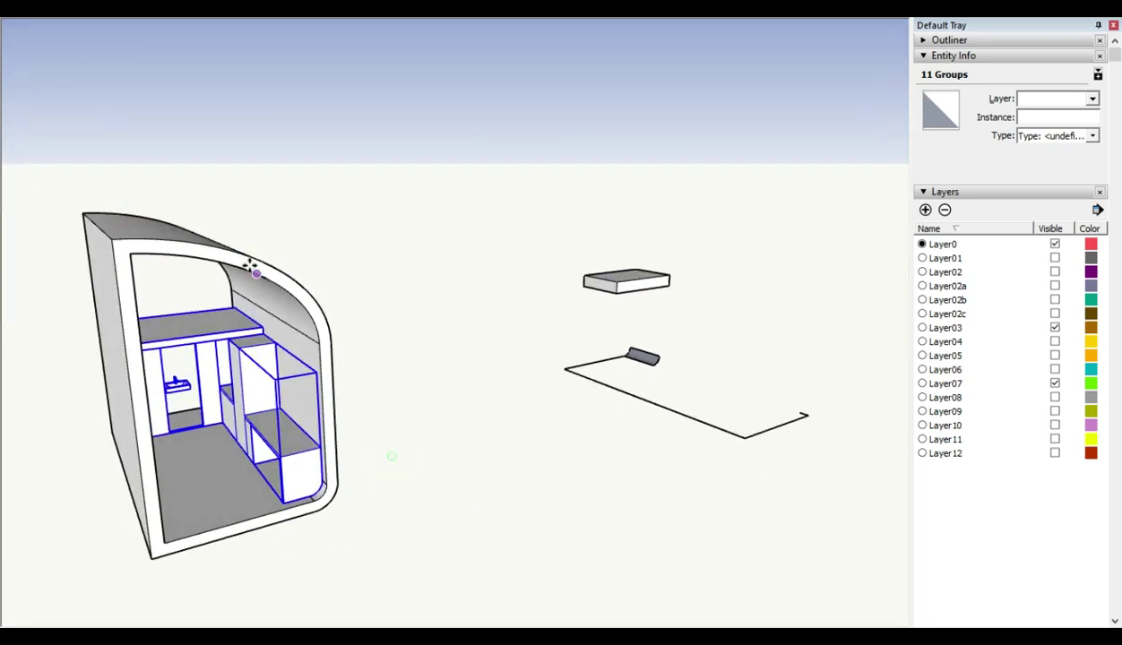
pyautogui.click(642, 291)
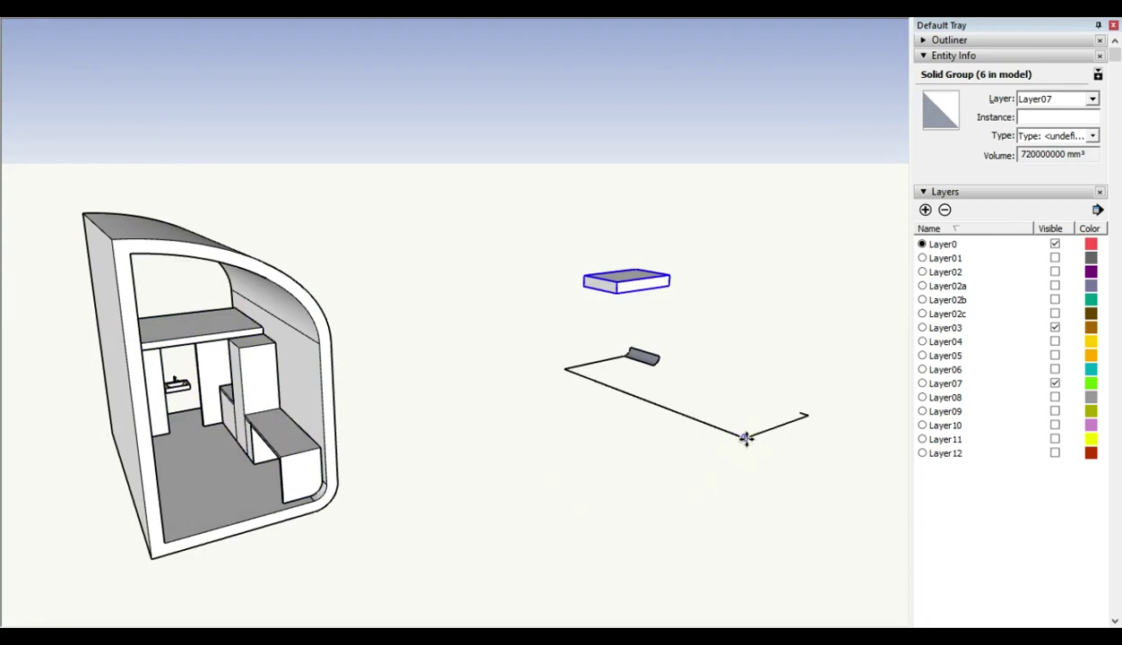
# Step: Move the bed block into the shell's arch, slide it along the upper shelf, then deselect
pyautogui.moveTo(746, 438)
pyautogui.mouseDown()
pyautogui.moveTo(604, 506)
pyautogui.moveTo(261, 567)
pyautogui.moveTo(171, 541)
pyautogui.mouseUp()
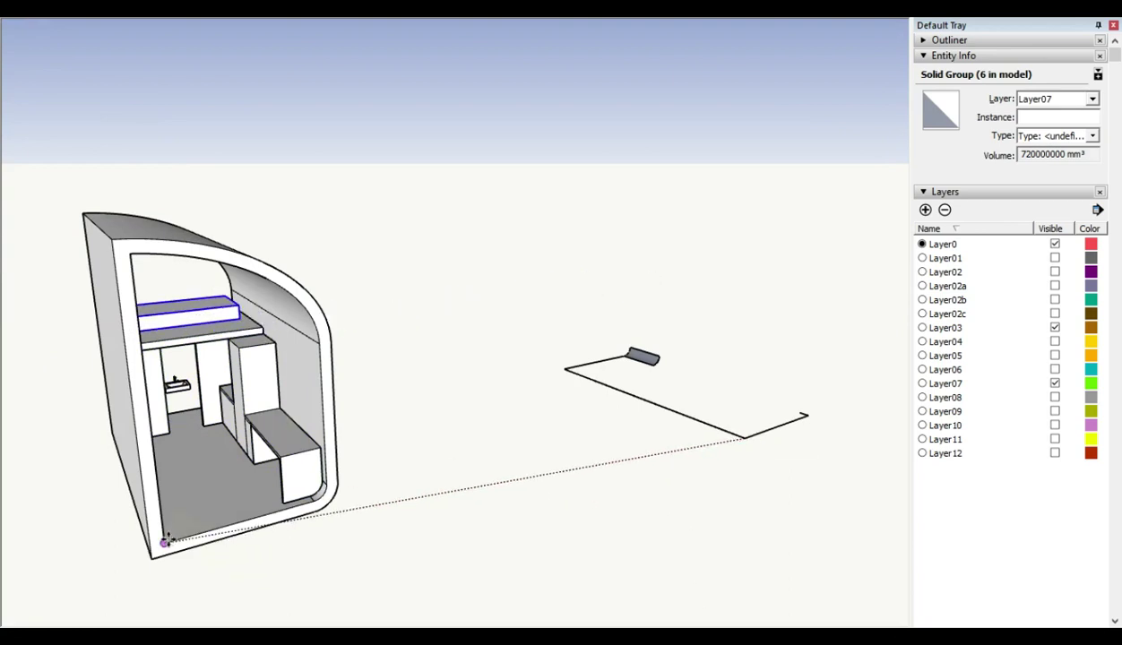
pyautogui.moveTo(202, 397)
pyautogui.mouseDown(button='middle')
pyautogui.moveTo(72, 303)
pyautogui.moveTo(183, 381)
pyautogui.moveTo(822, 372)
pyautogui.moveTo(690, 405)
pyautogui.mouseUp(button='middle')
pyautogui.scroll(2, 690, 405)
pyautogui.moveTo(591, 388)
pyautogui.mouseDown(button='middle')
pyautogui.moveTo(576, 400)
pyautogui.moveTo(739, 388)
pyautogui.moveTo(547, 406)
pyautogui.mouseUp(button='middle')
pyautogui.moveTo(471, 385); pyautogui.dragTo(457, 383)
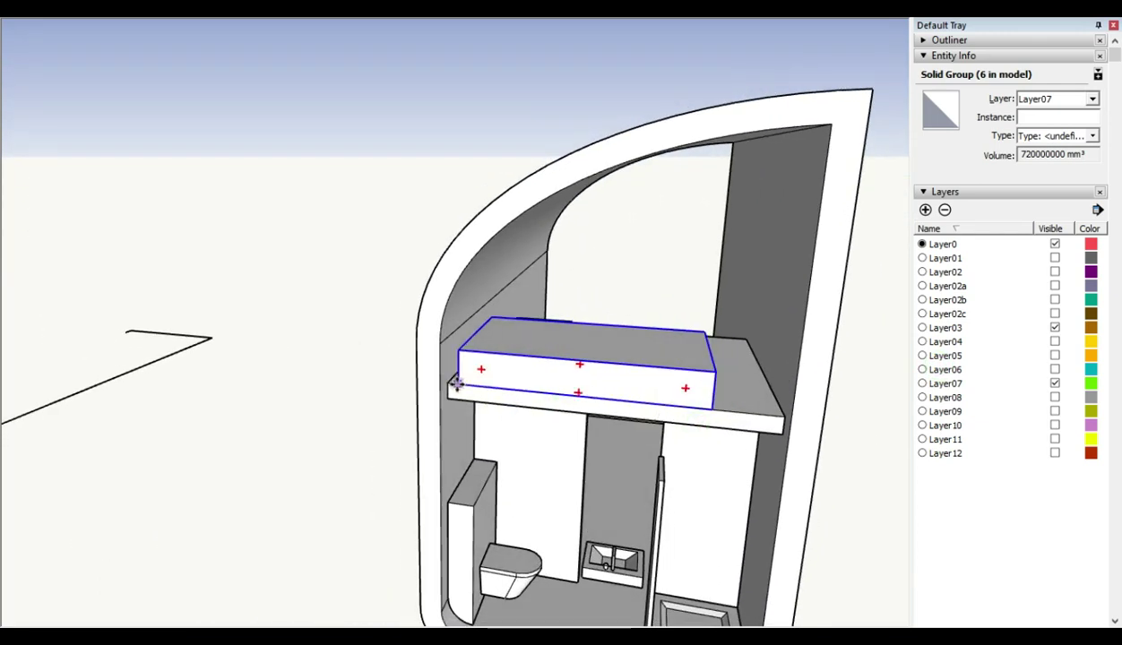
pyautogui.moveTo(670, 484)
pyautogui.mouseDown(button='middle')
pyautogui.moveTo(554, 370)
pyautogui.moveTo(404, 320)
pyautogui.moveTo(341, 392)
pyautogui.moveTo(429, 456)
pyautogui.moveTo(485, 439)
pyautogui.moveTo(471, 358)
pyautogui.moveTo(427, 401)
pyautogui.moveTo(488, 378)
pyautogui.mouseUp(button='middle')
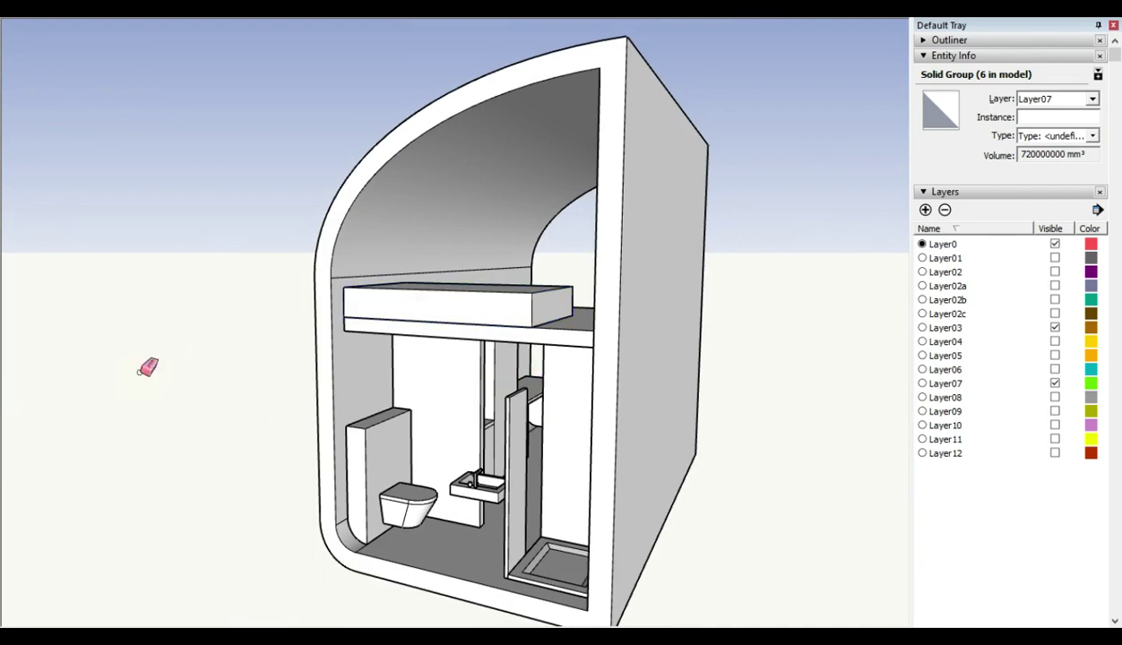
pyautogui.click(161, 357)
pyautogui.moveTo(488, 580)
pyautogui.mouseDown(button='middle')
pyautogui.moveTo(634, 477)
pyautogui.moveTo(751, 483)
pyautogui.moveTo(251, 483)
pyautogui.moveTo(495, 535)
pyautogui.moveTo(503, 548)
pyautogui.mouseUp(button='middle')
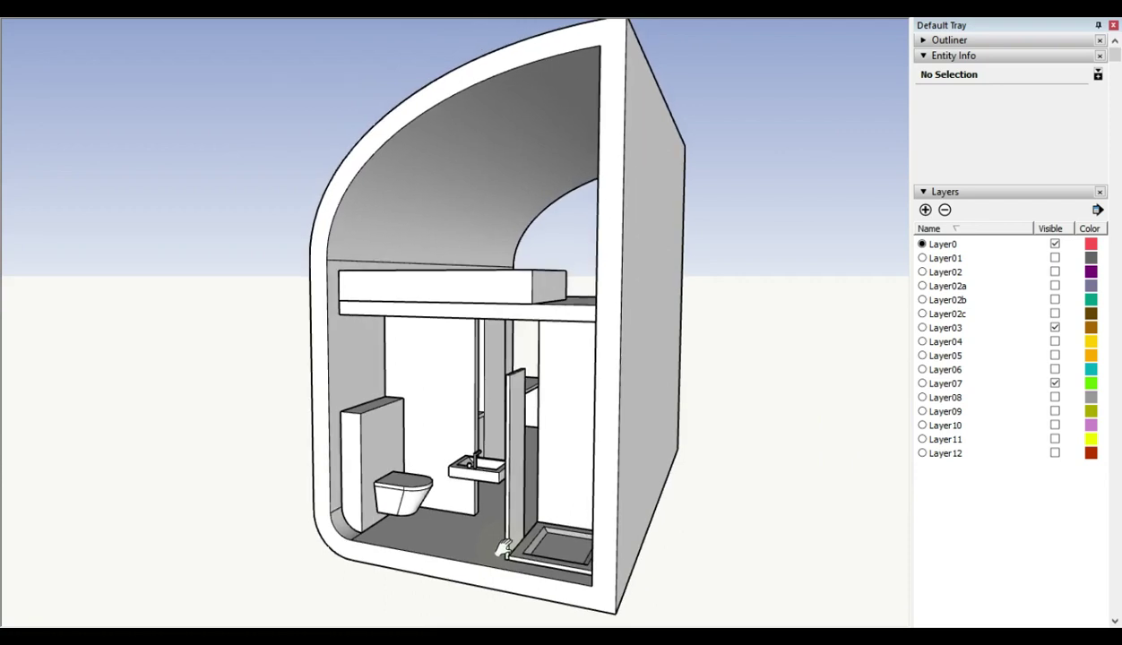